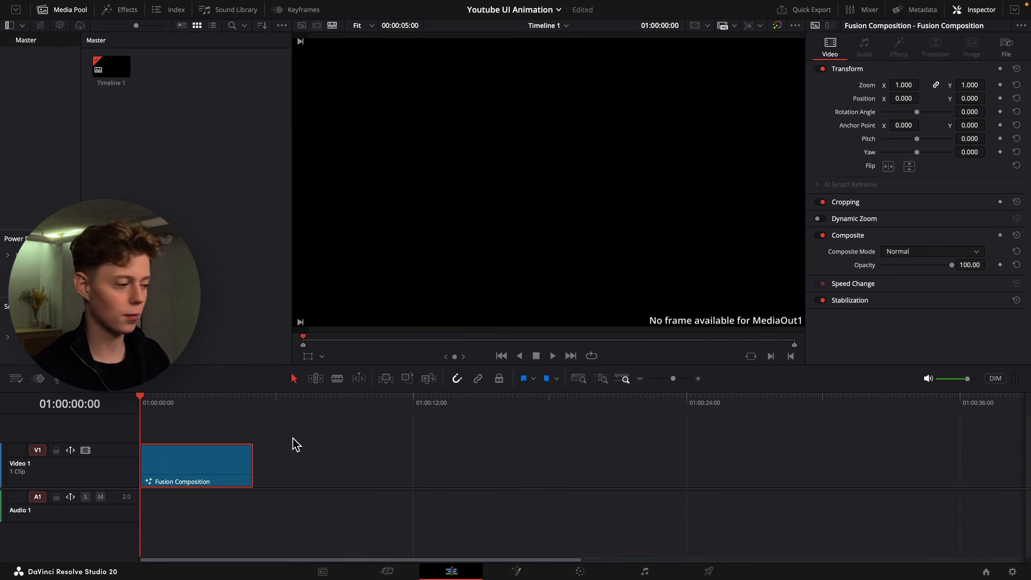
# Set the Fusion Composition clip's duration to 00:00:06:20.
pyautogui.rightClick(205, 466)
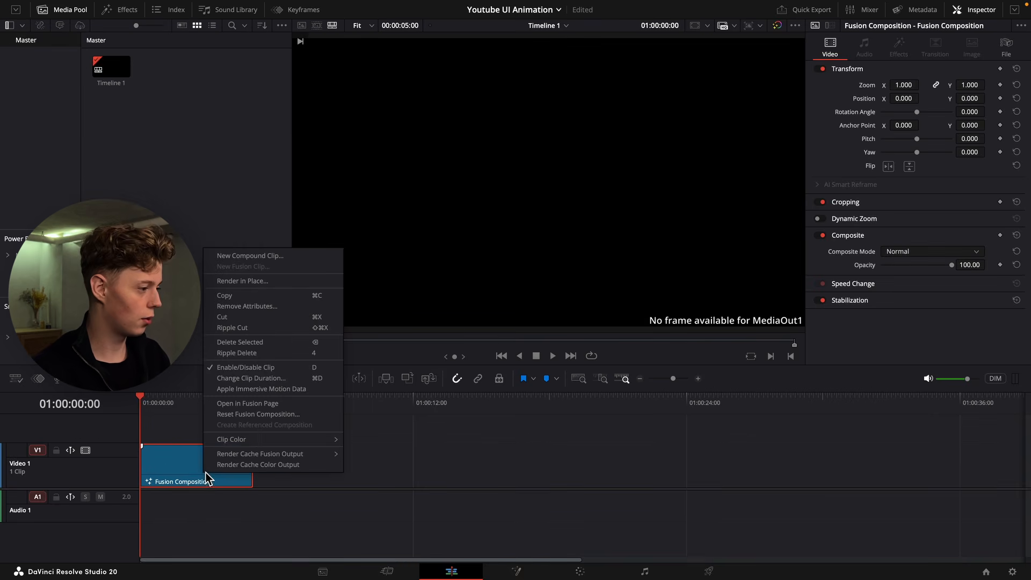
pyautogui.click(264, 379)
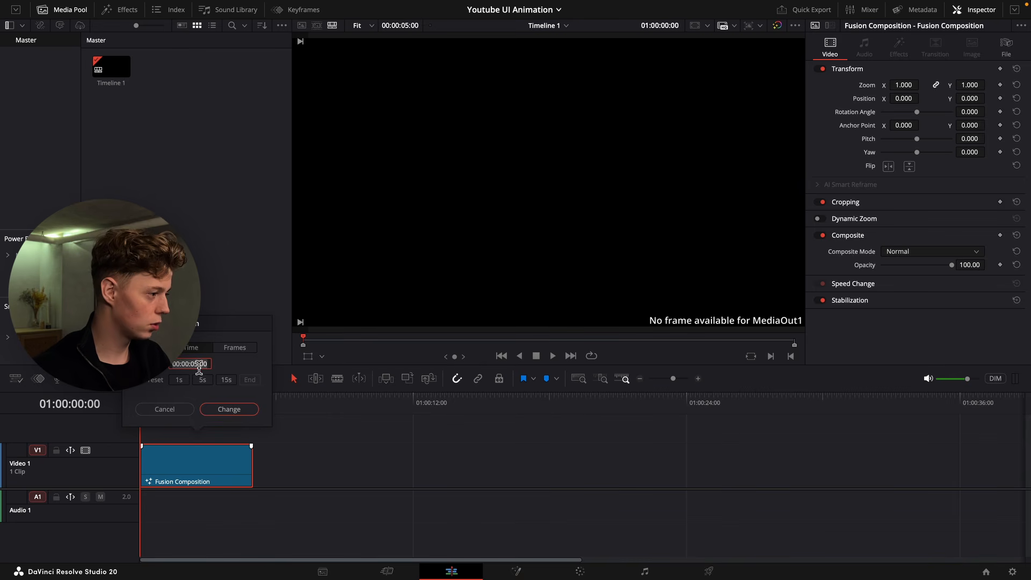
pyautogui.write('6')
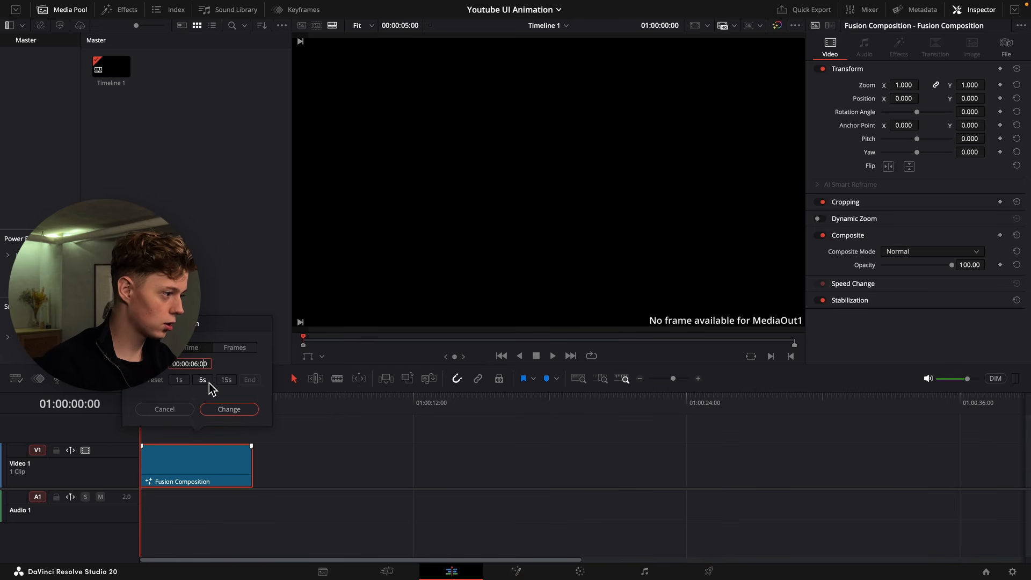
pyautogui.press('Return')
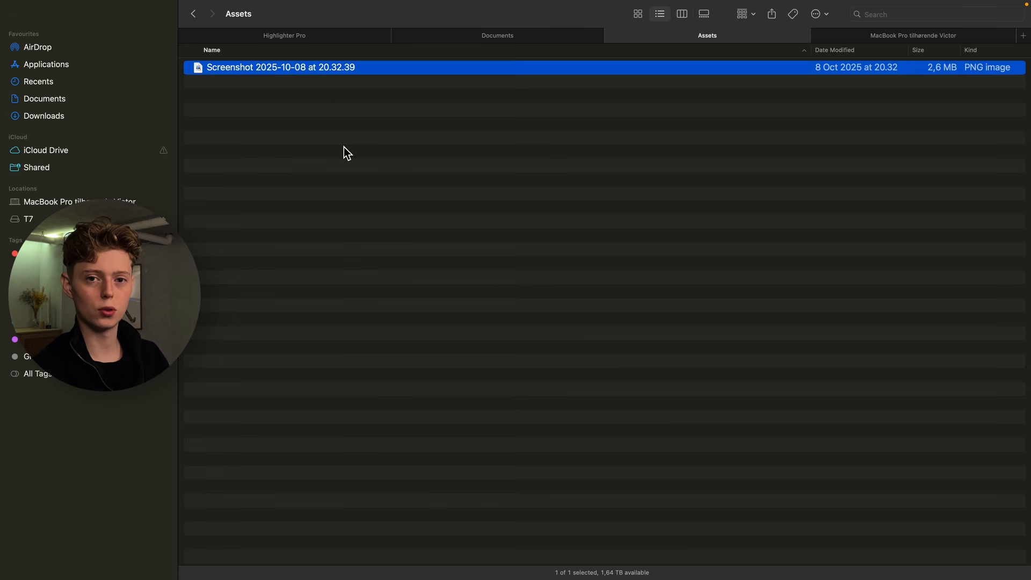
# Add the screenshot PNG from the Assets folder to Video 1 after the Fusion clip, with zoom 1.240 and position X -31, Y 145.
pyautogui.moveTo(310, 69); pyautogui.dragTo(367, 145)
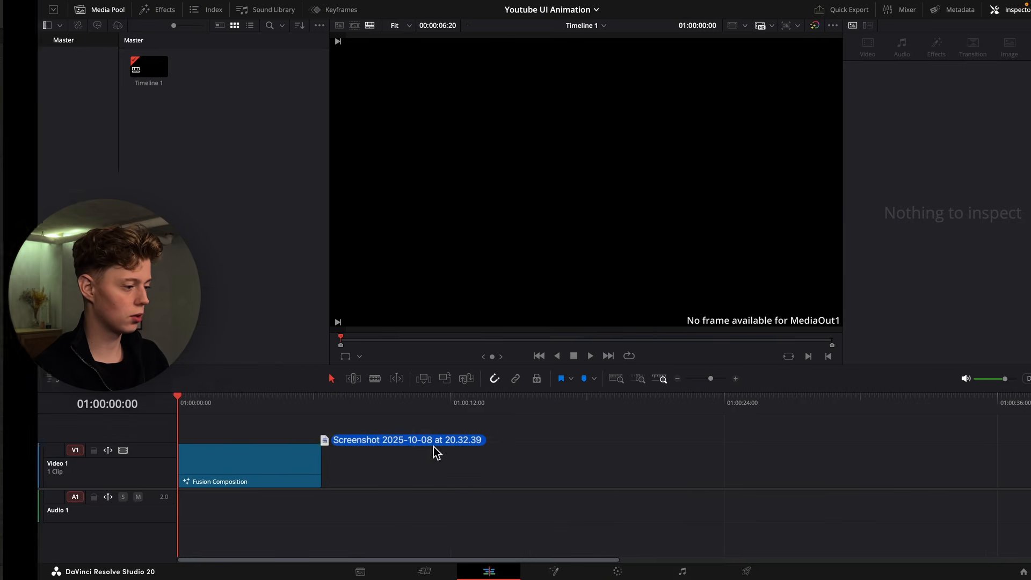
pyautogui.moveTo(437, 450); pyautogui.dragTo(389, 470)
pyautogui.moveTo(907, 86); pyautogui.dragTo(907, 86)
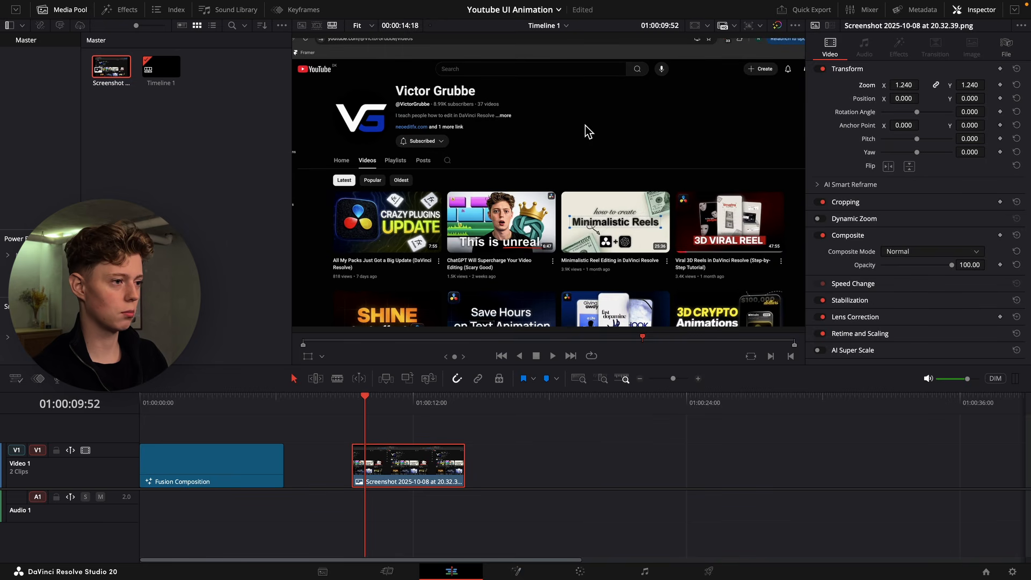
pyautogui.scroll(-2, 588, 132)
pyautogui.moveTo(965, 99); pyautogui.dragTo(921, 98)
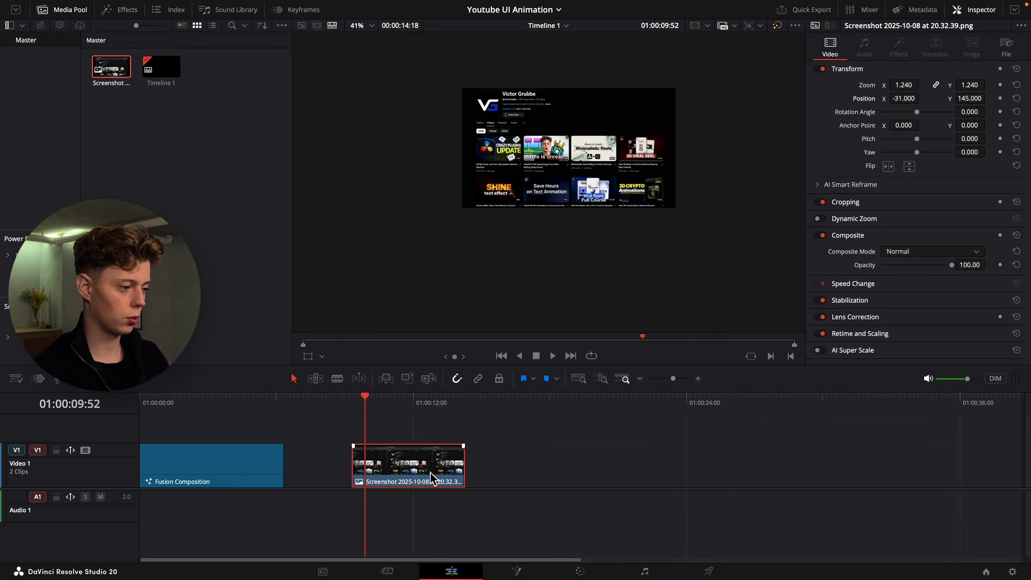
# Create a compound clip named "Youtube Page" from the screenshot clip and delete it from the timeline.
pyautogui.rightClick(463, 472)
pyautogui.click(472, 151)
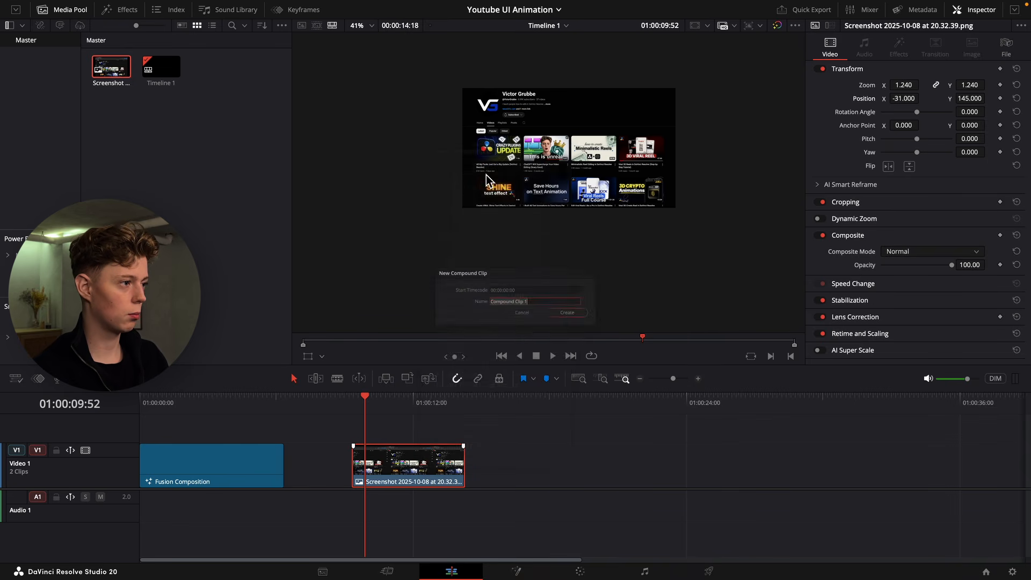
pyautogui.write('Youtube Page')
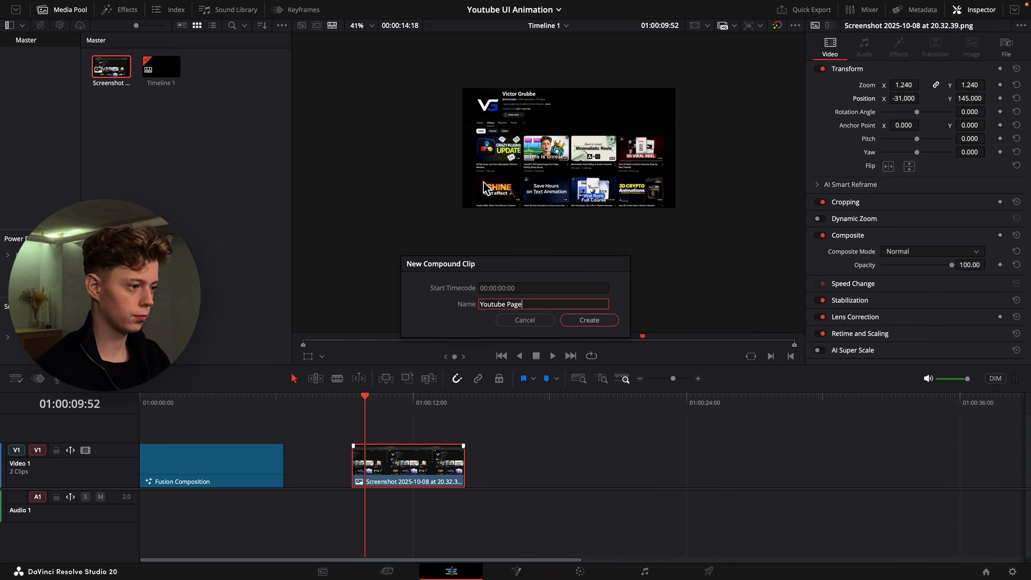
pyautogui.press('Return')
pyautogui.press('Delete')
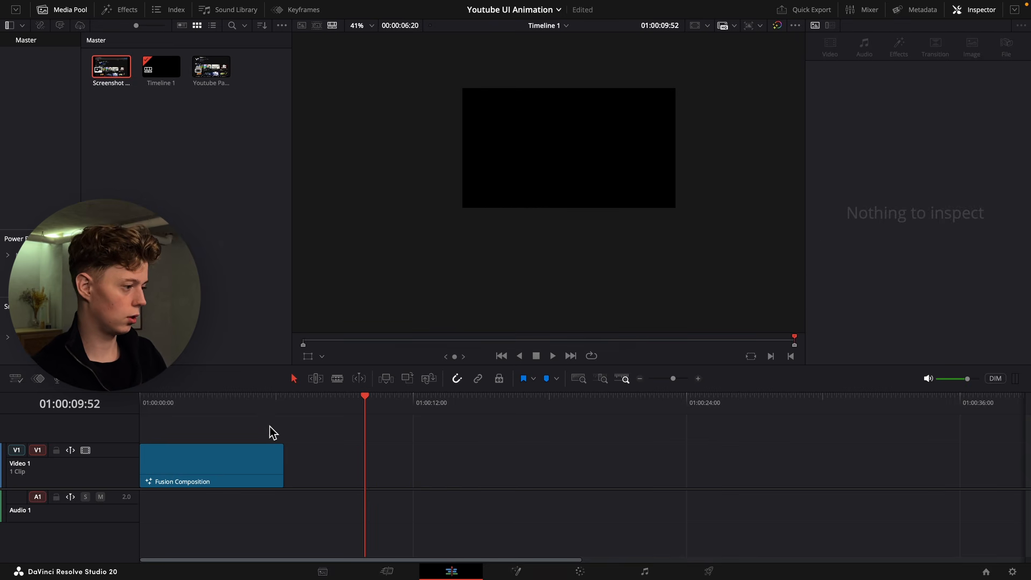
# Open the Fusion Composition on the Fusion page and bring in the Youtube Page compound clip, connected to MediaOut1.
pyautogui.click(271, 461)
pyautogui.click(514, 571)
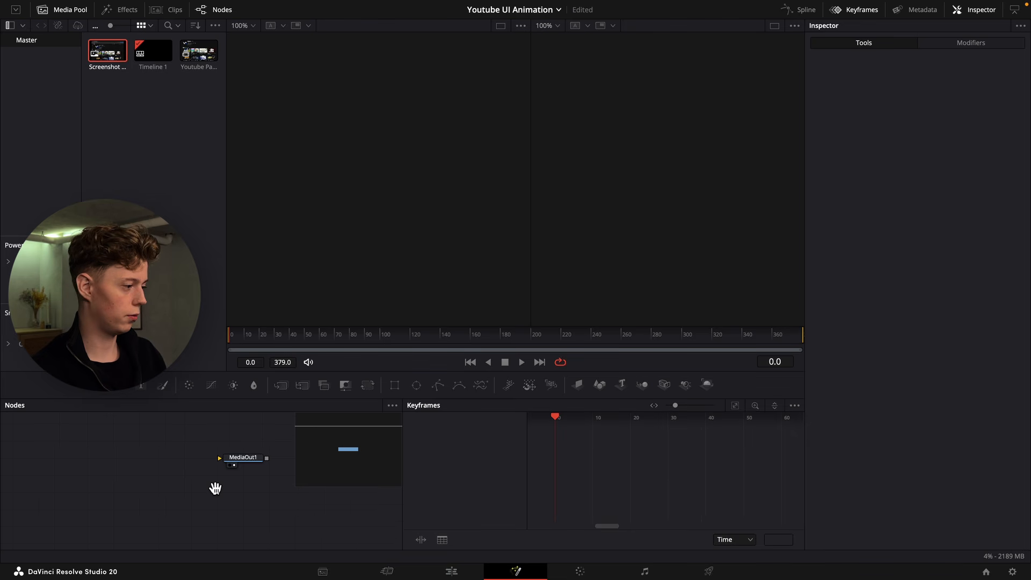
pyautogui.moveTo(215, 488); pyautogui.dragTo(233, 502)
pyautogui.moveTo(183, 52); pyautogui.dragTo(268, 494)
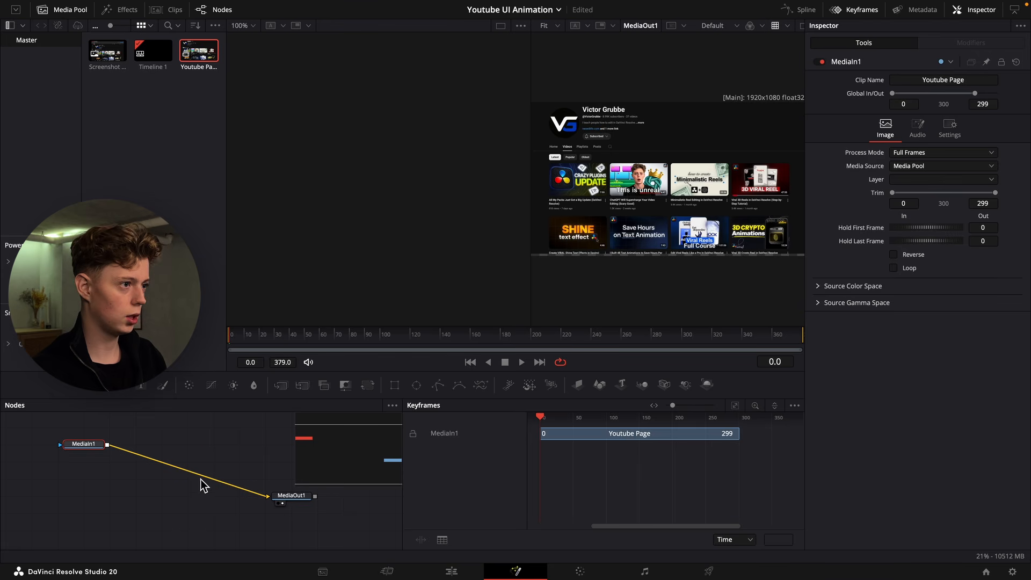
# Merge a Background node with MediaIn1 and swap the merge inputs so the YouTube page lies over the background.
pyautogui.moveTo(142, 384); pyautogui.dragTo(116, 450)
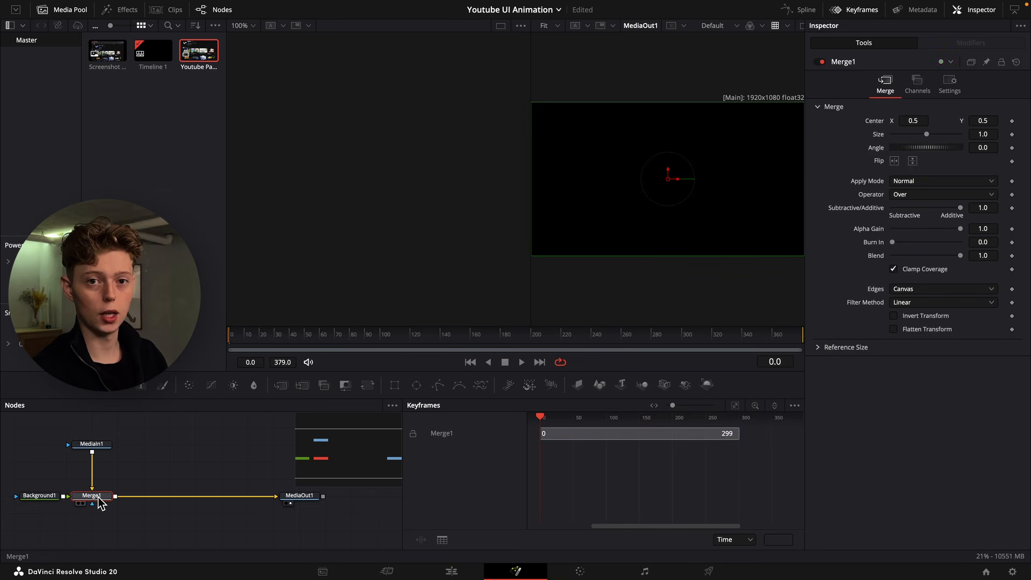
pyautogui.click(51, 495)
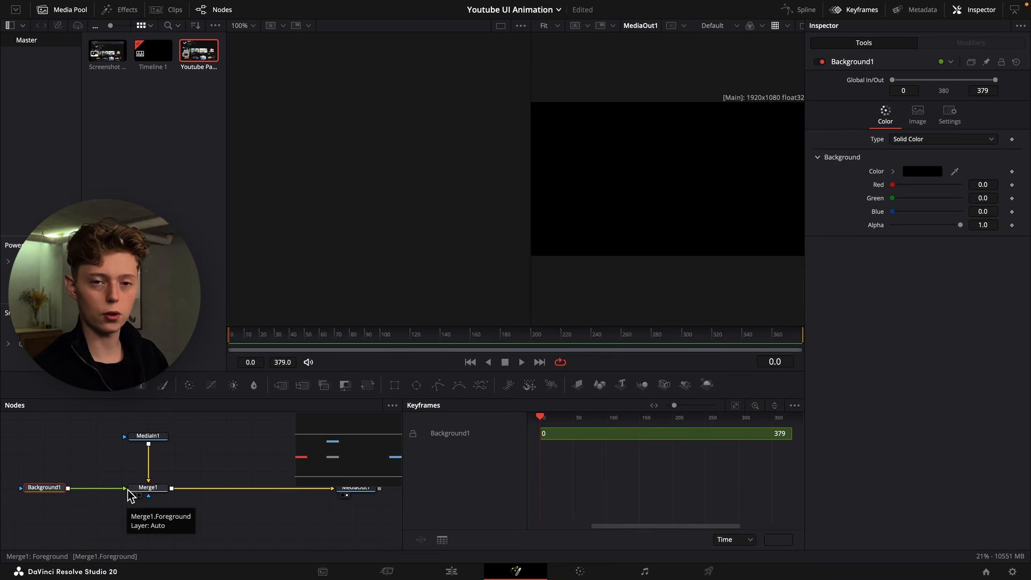
pyautogui.click(152, 438)
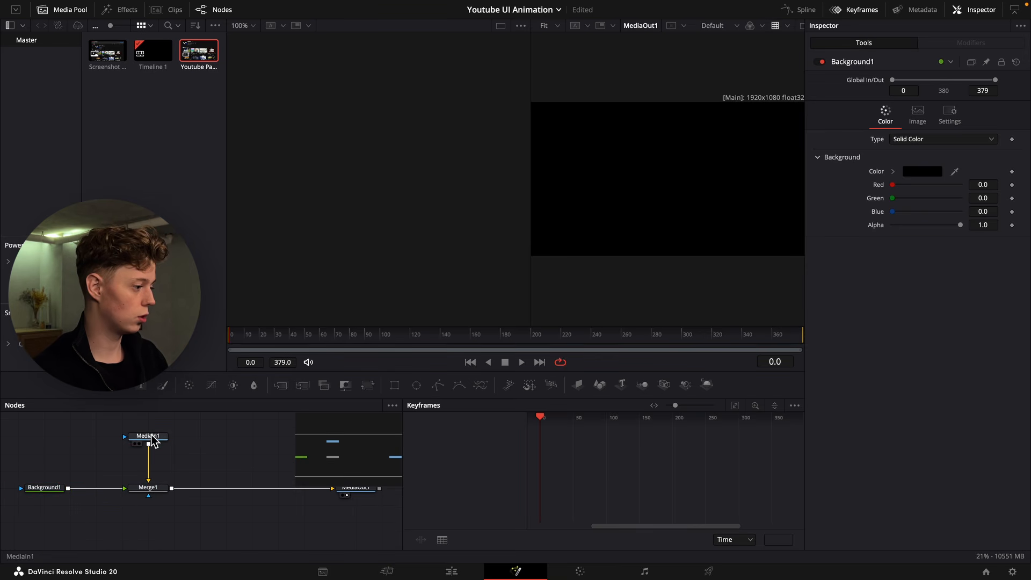
pyautogui.click(148, 489)
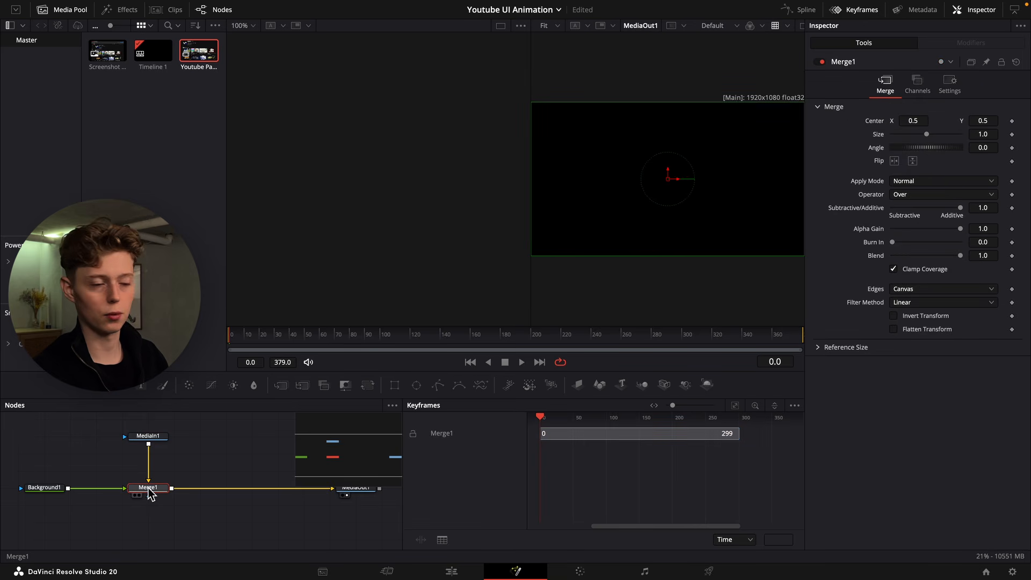
pyautogui.hotkey('ctrl', 't')
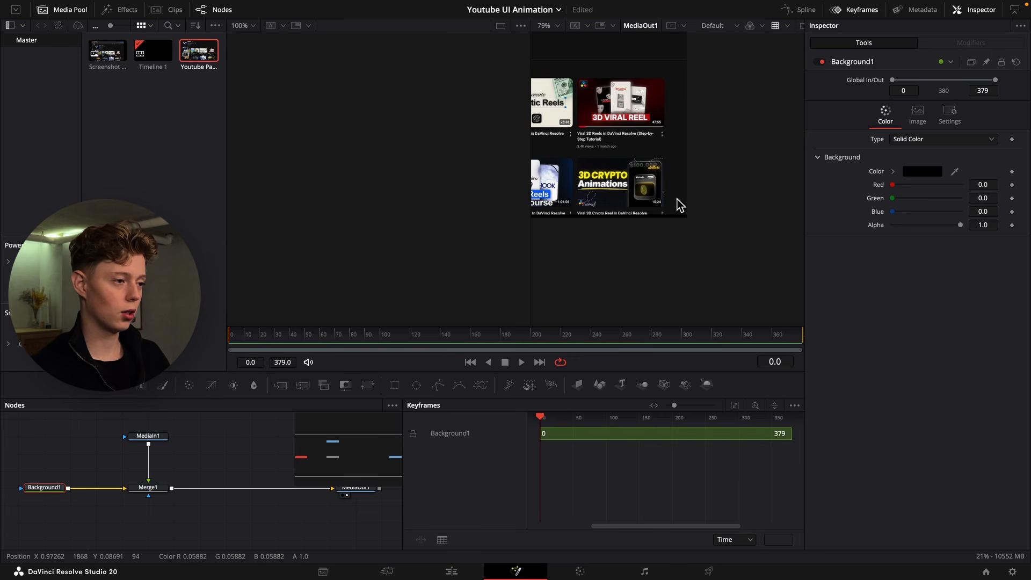
# Match Background1's colour to the page's dark grey by sampling it in the viewer, giving 0.058823 for red, green and blue.
pyautogui.scroll(5, 686, 192)
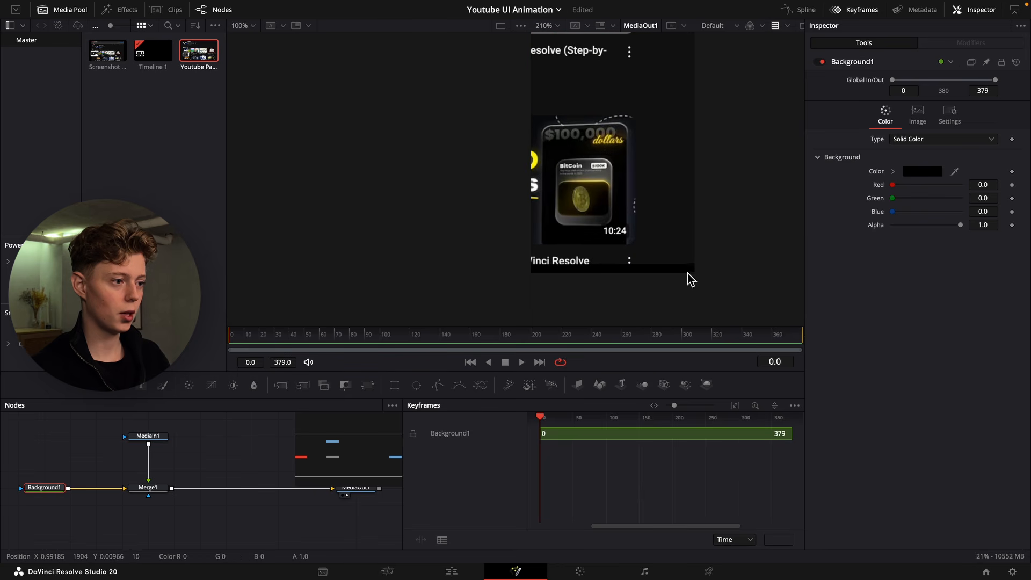
pyautogui.scroll(-3, 559, 263)
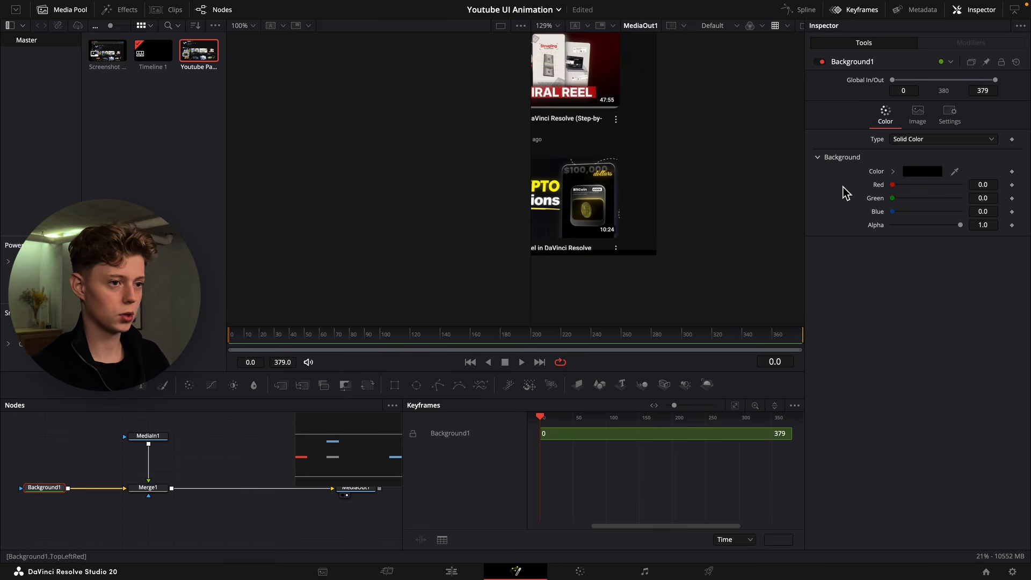
pyautogui.moveTo(955, 172); pyautogui.dragTo(644, 154)
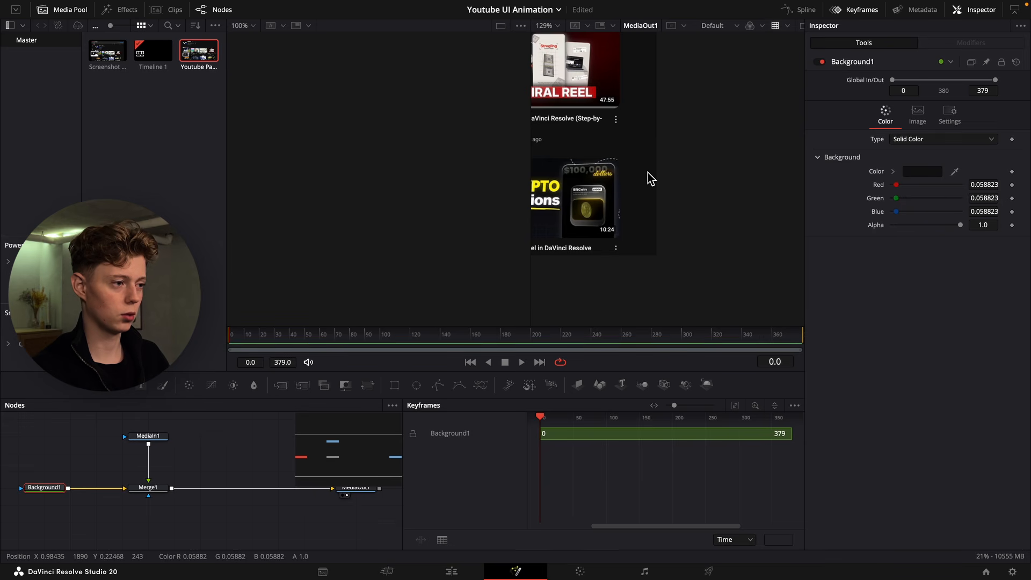
pyautogui.scroll(-4, 655, 183)
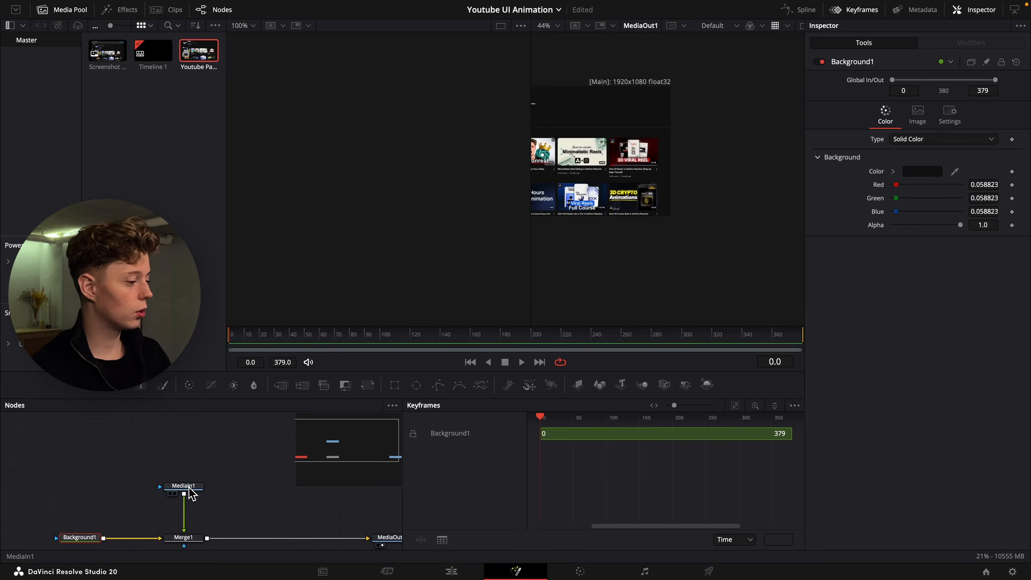
# Insert a MultiMerge node between MediaIn1 and the foreground input of Merge1, and align the nodes.
pyautogui.click(189, 487)
pyautogui.hscroll(-4, 661, 204)
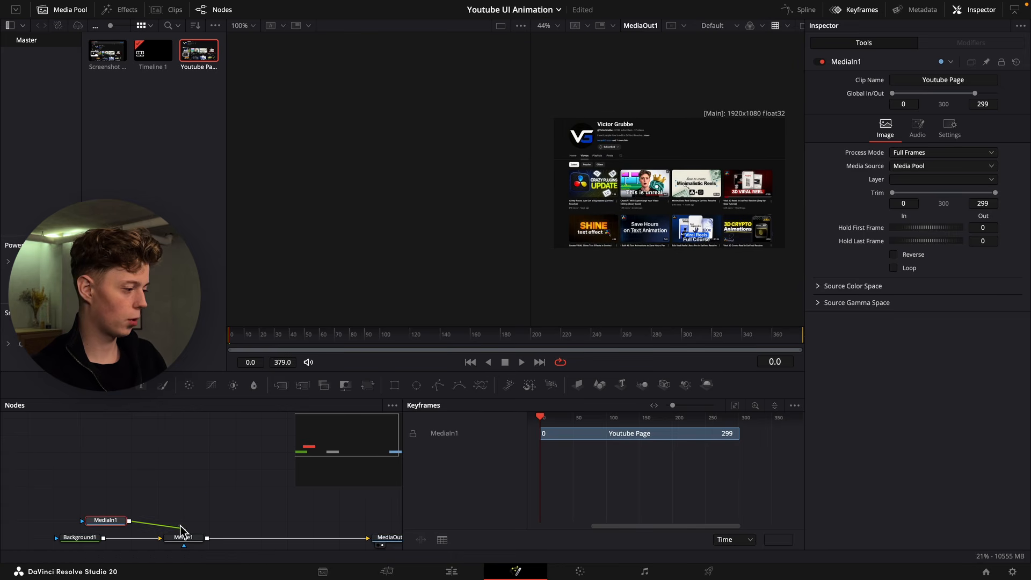
pyautogui.moveTo(184, 529)
pyautogui.mouseDown()
pyautogui.moveTo(162, 509)
pyautogui.moveTo(178, 506)
pyautogui.moveTo(186, 537)
pyautogui.mouseUp()
pyautogui.click(198, 514)
pyautogui.hotkey('shift', 'space')
pyautogui.write('mm')
pyautogui.press('Return')
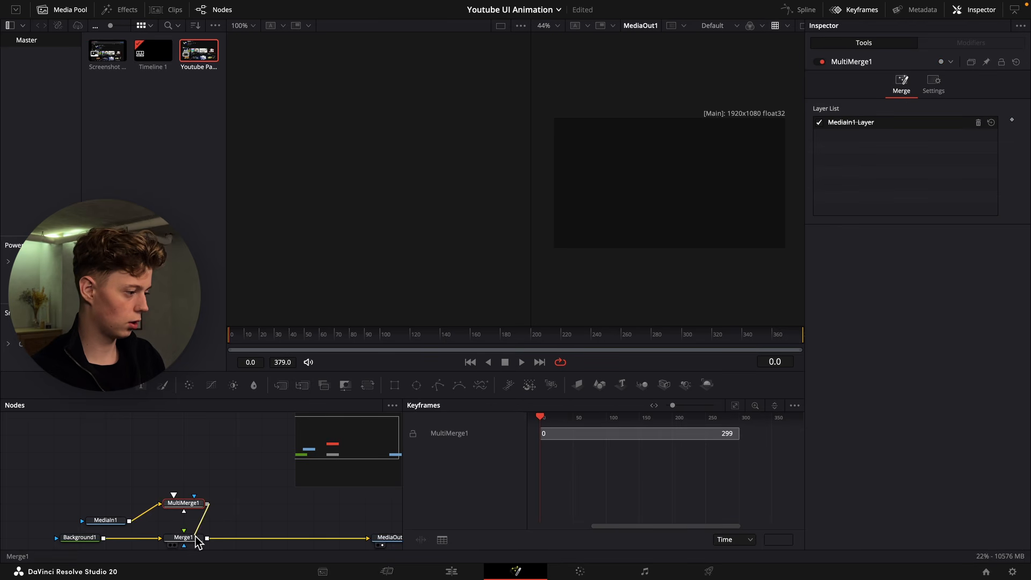
pyautogui.click(181, 498)
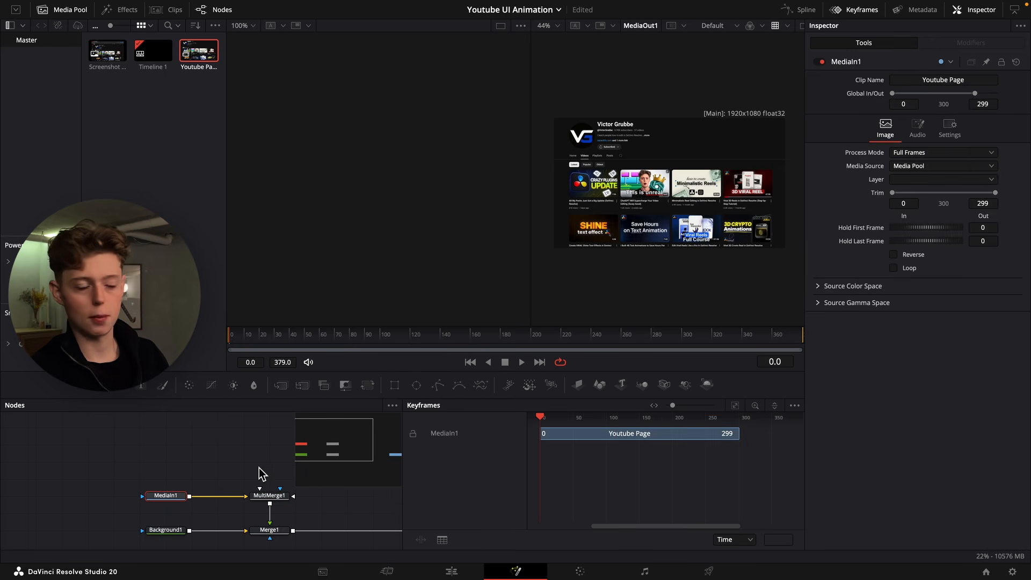
# Mask MediaIn1 with a Rectangle around the channel's profile picture, about 0.12 wide and 0.26 high, centred near X 0.12, Y 0.87.
pyautogui.scroll(5, 580, 140)
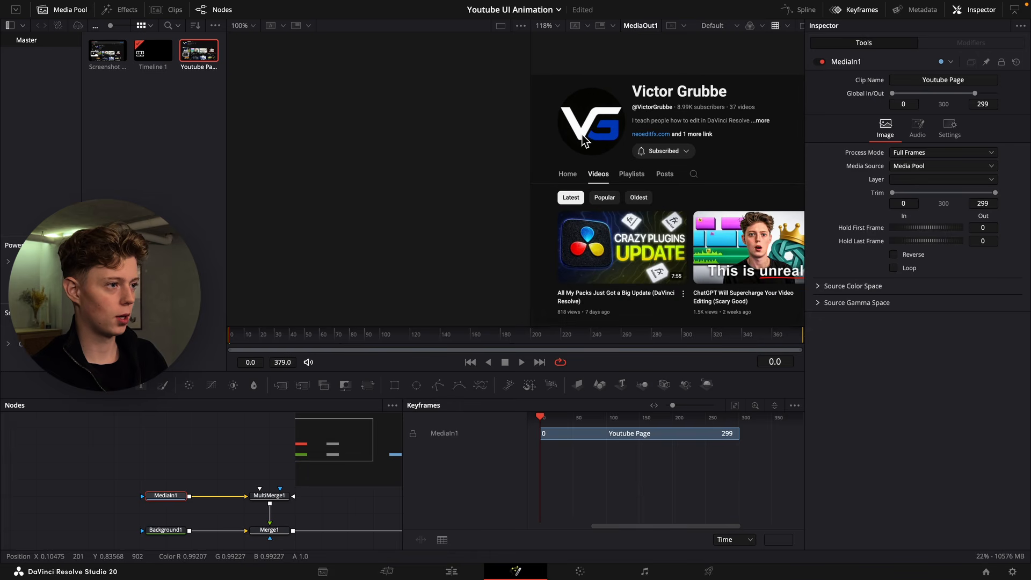
pyautogui.moveTo(395, 385); pyautogui.dragTo(143, 496)
pyautogui.scroll(-3, 772, 244)
pyautogui.moveTo(772, 244); pyautogui.dragTo(631, 164)
pyautogui.moveTo(729, 172); pyautogui.dragTo(643, 171)
pyautogui.moveTo(633, 215); pyautogui.dragTo(635, 192)
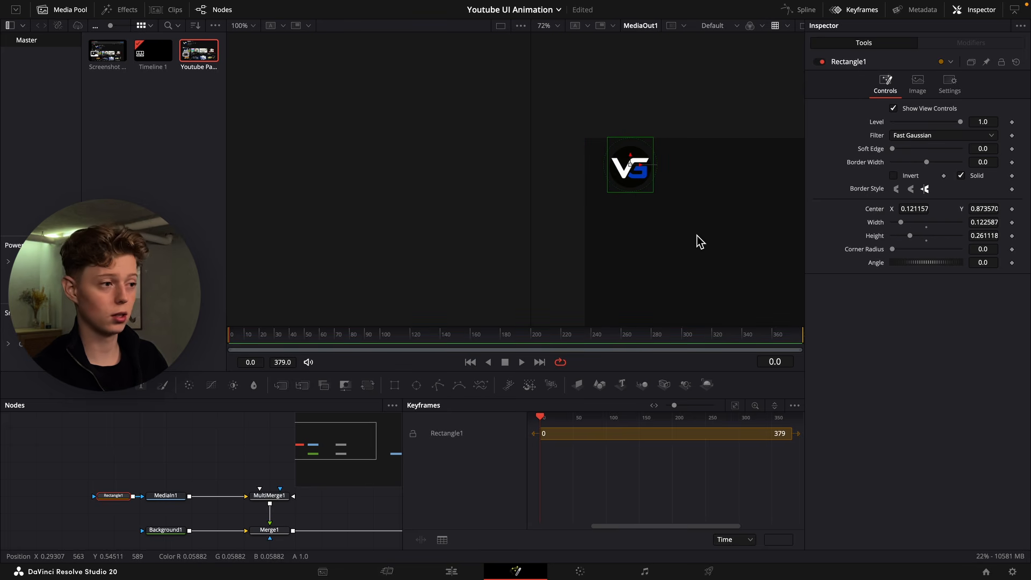
# Paste a copy of the MediaIn1 node above the original and show the copy in the first viewer.
pyautogui.hotkey('ctrl', 'v')
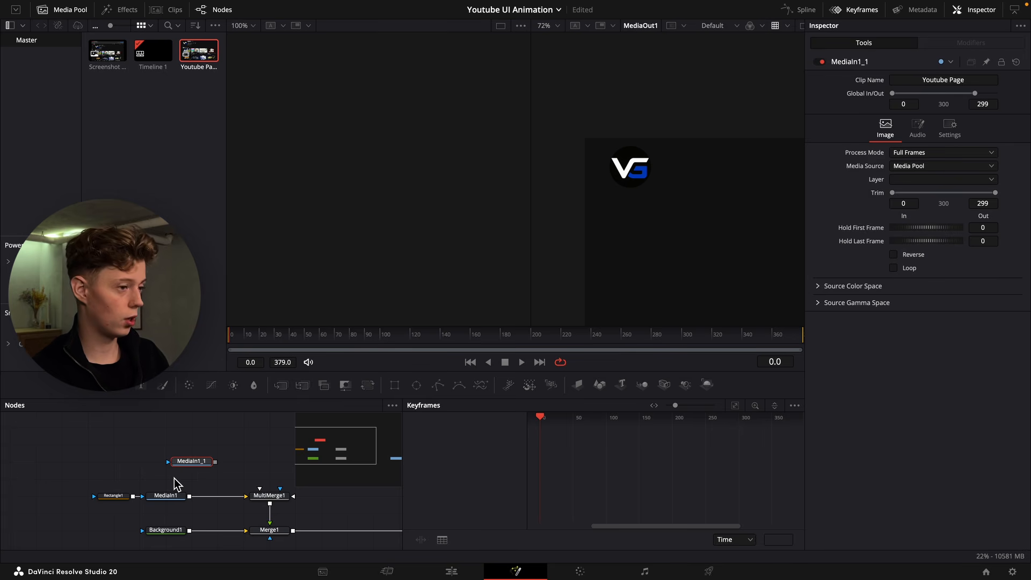
pyautogui.press('1')
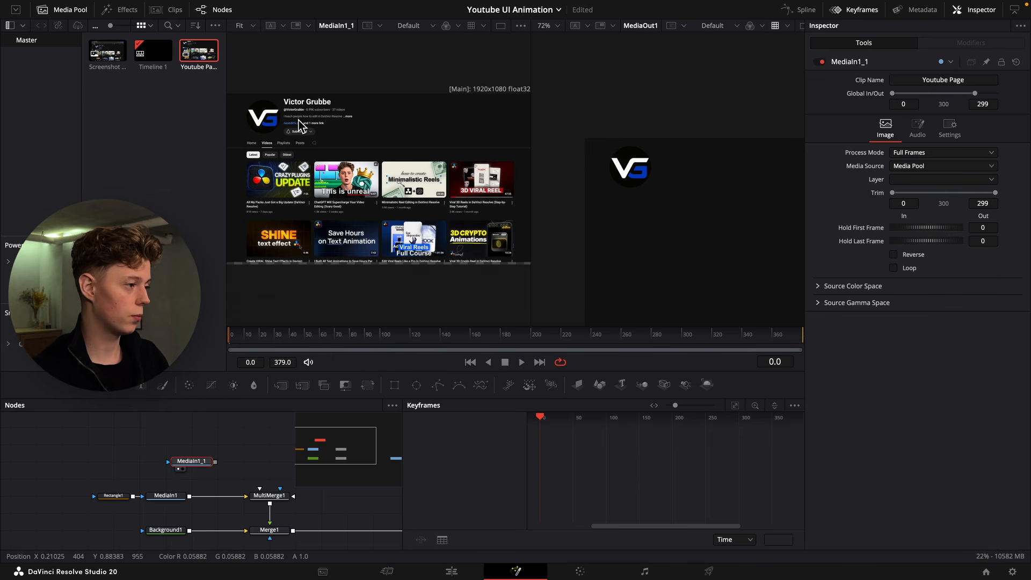
pyautogui.scroll(3, 290, 134)
pyautogui.scroll(-2, 317, 134)
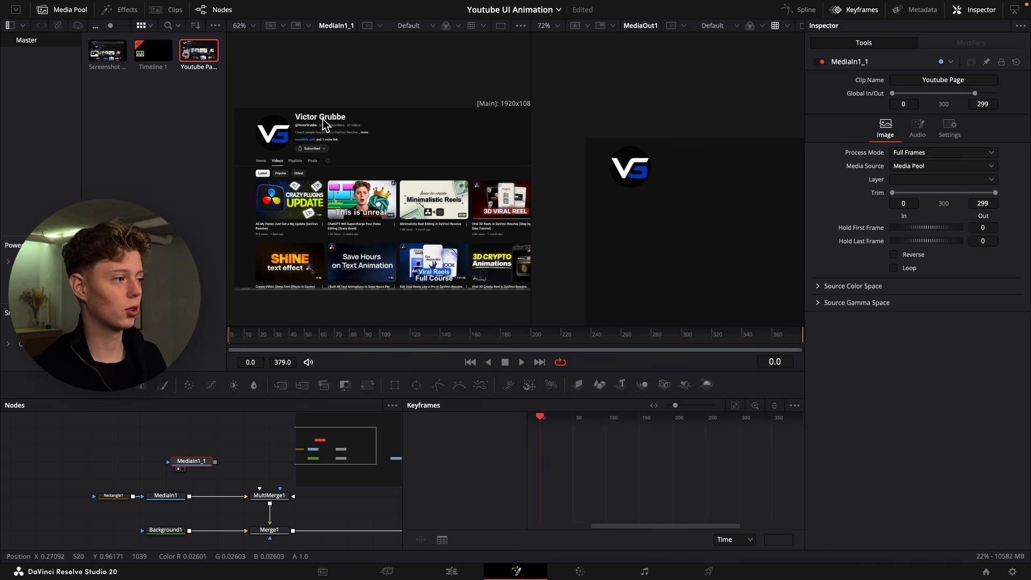
# Rename the Rectangle1 mask node to PFP.
pyautogui.click(123, 497)
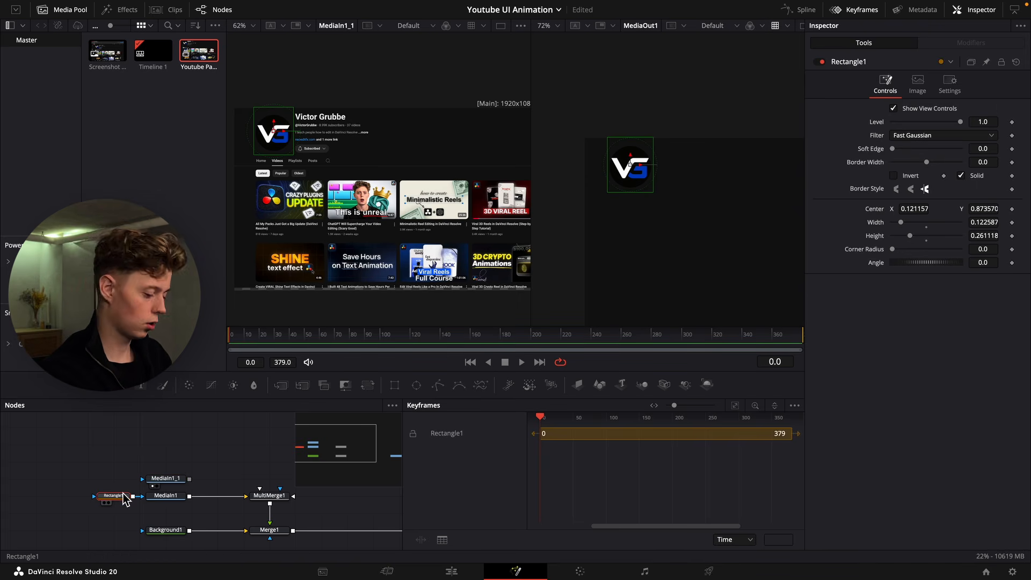
pyautogui.press('F2')
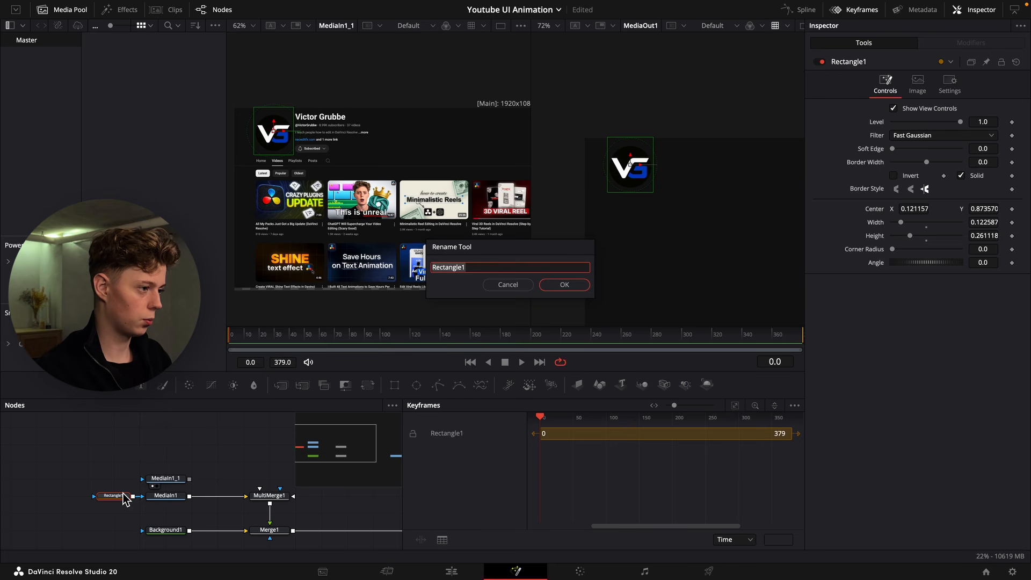
pyautogui.write('PF')
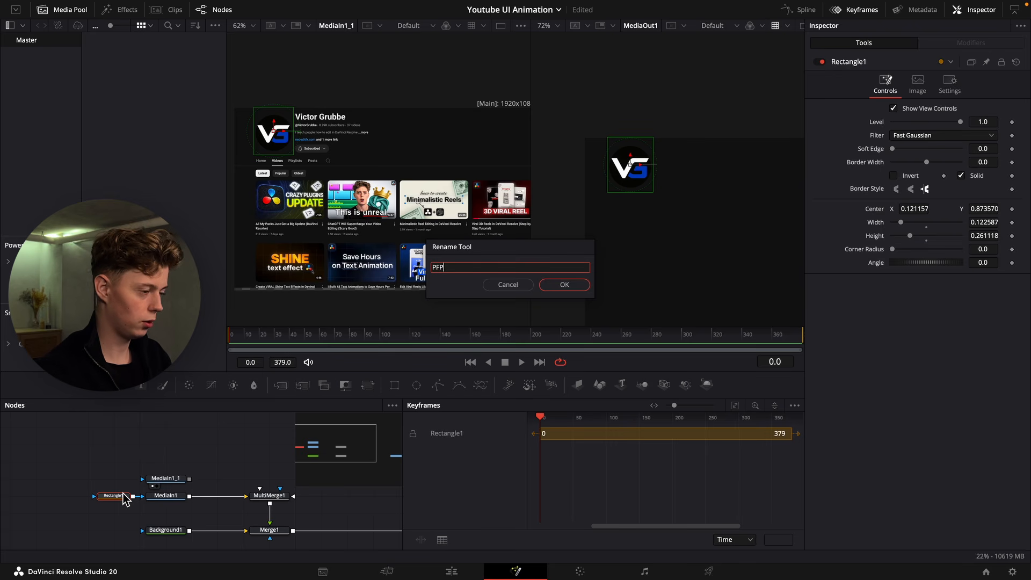
pyautogui.write('P')
pyautogui.press('Return')
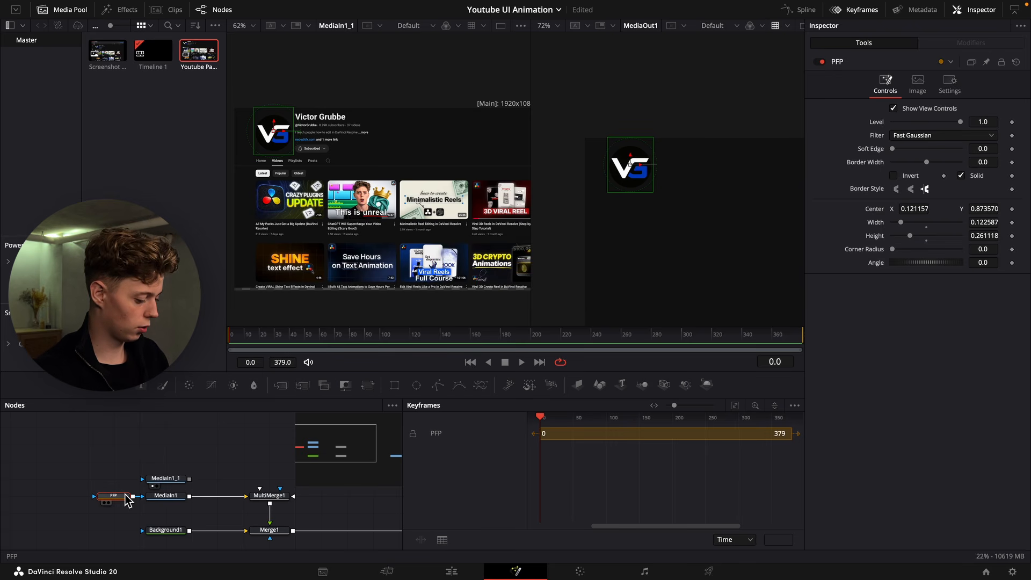
# Duplicate the PFP mask, connect the copy to MediaIn1_1 feeding MultiMerge1, and rename it INFO.
pyautogui.hotkey('ctrl', 'c')
pyautogui.hotkey('ctrl', 'v')
pyautogui.moveTo(133, 479); pyautogui.dragTo(166, 478)
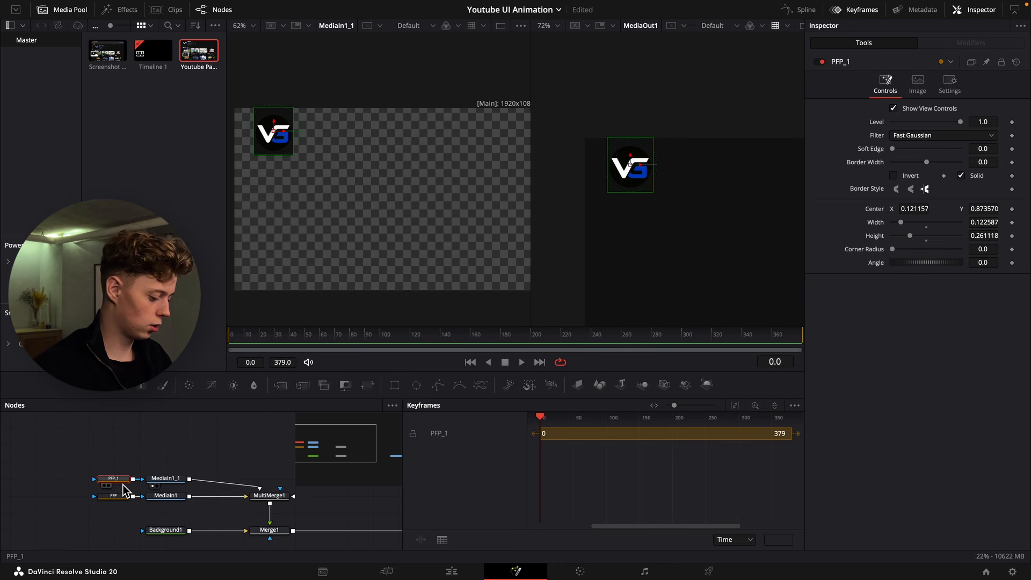
pyautogui.press('F2')
pyautogui.write('INFO')
pyautogui.press('Return')
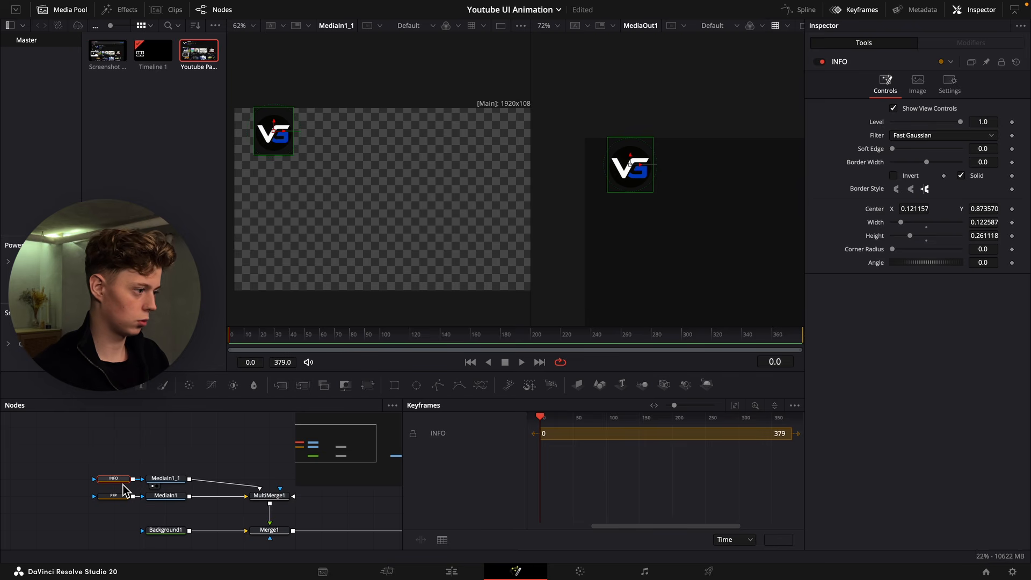
# Fit the INFO mask around the channel's name and description, about 0.27 wide, and paste a copy of MediaIn1_1 above the original node.
pyautogui.moveTo(276, 131); pyautogui.dragTo(346, 130)
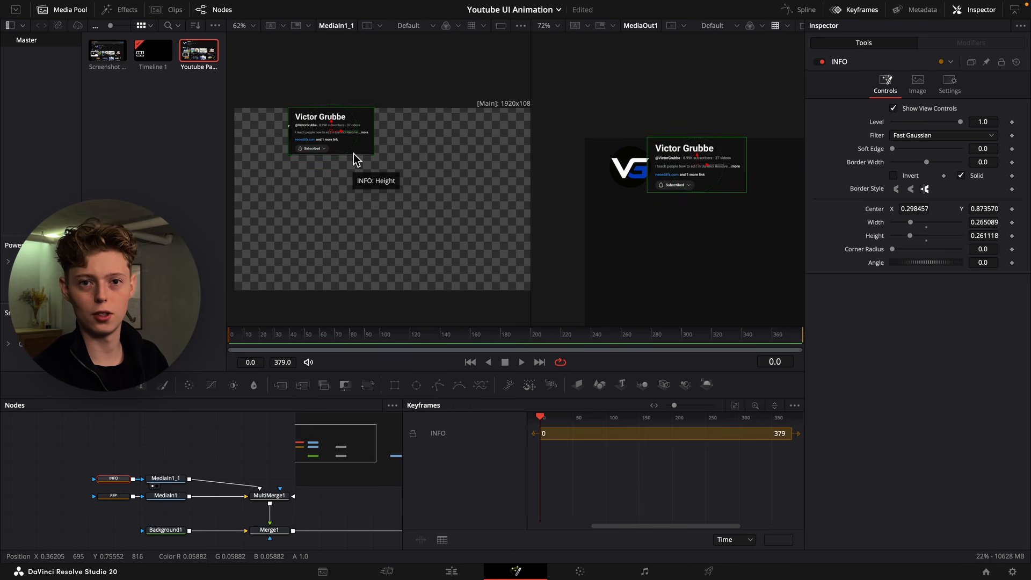
pyautogui.click(172, 468)
pyautogui.click(175, 479)
pyautogui.press('super+c')
pyautogui.click(175, 443)
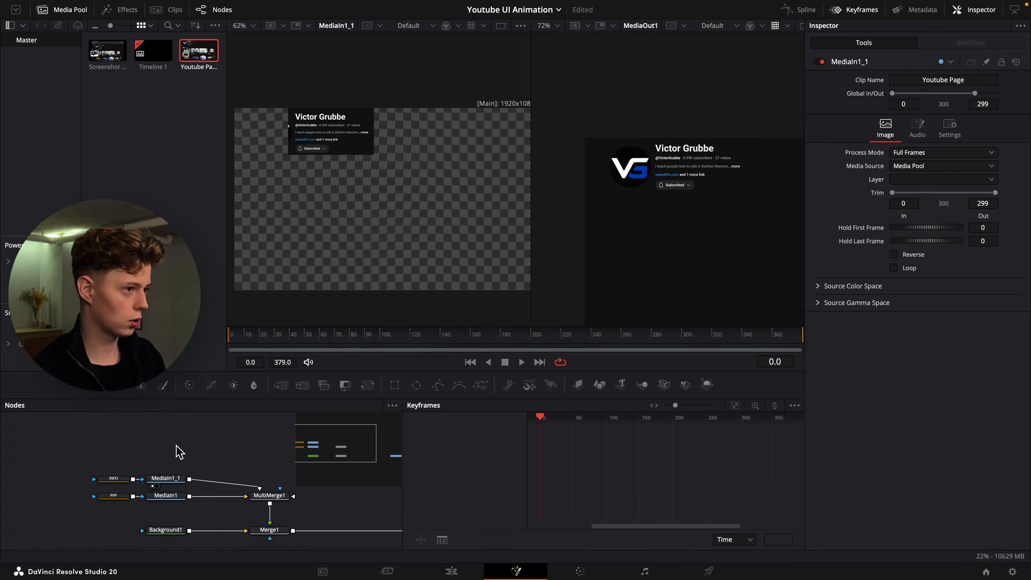
pyautogui.press('super+v')
pyautogui.moveTo(173, 444); pyautogui.dragTo(171, 463)
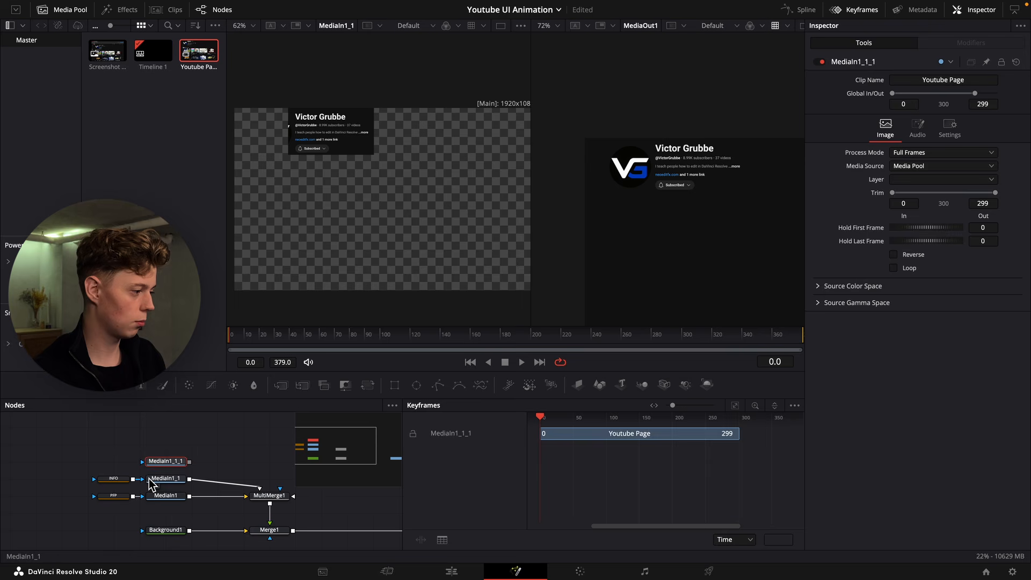
# Duplicate the INFO mask, connect it to the newest media copy, and feed that copy into MultiMerge1.
pyautogui.click(123, 478)
pyautogui.press('super+c')
pyautogui.click(163, 462)
pyautogui.press('super+v')
pyautogui.click(125, 461)
pyautogui.click(178, 463)
# Fit the duplicated mask around the Home, Videos, Playlists and Posts row, about 0.27 wide and 0.06 high, and rename it PAGES.
pyautogui.moveTo(331, 131); pyautogui.dragTo(290, 160)
pyautogui.press('2')
pyautogui.click(113, 461)
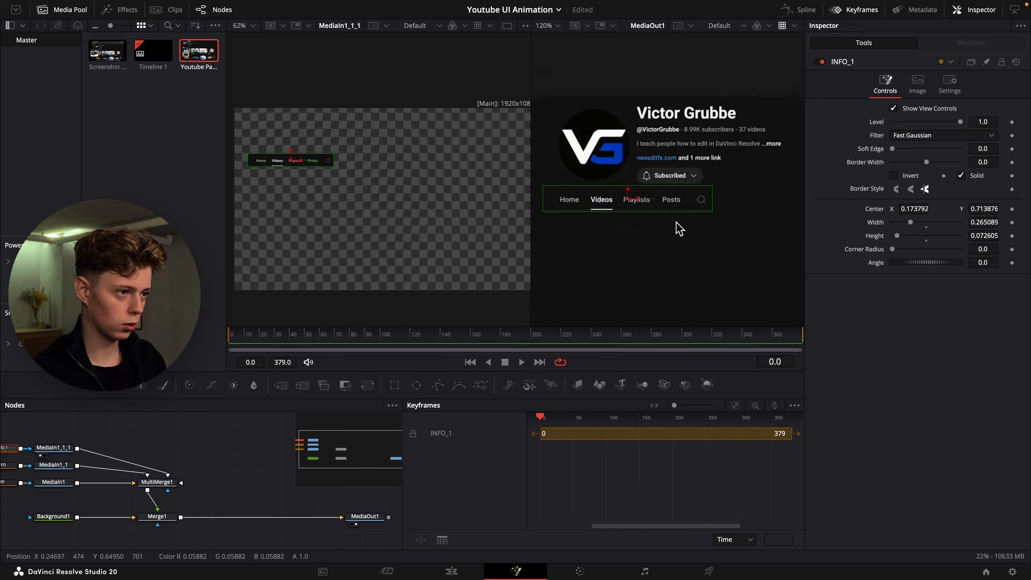
pyautogui.scroll(5, 676, 222)
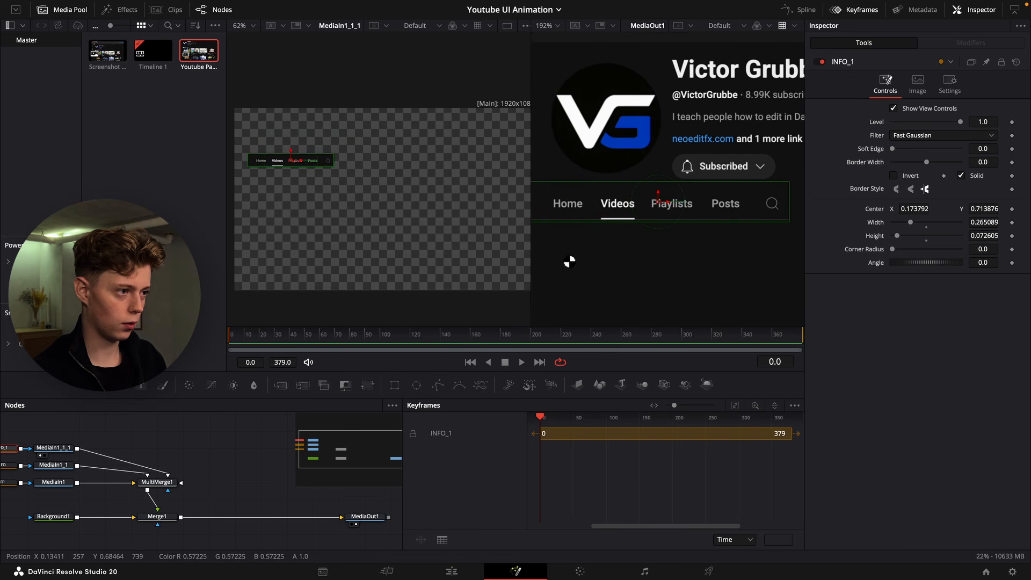
pyautogui.moveTo(667, 224); pyautogui.dragTo(669, 221)
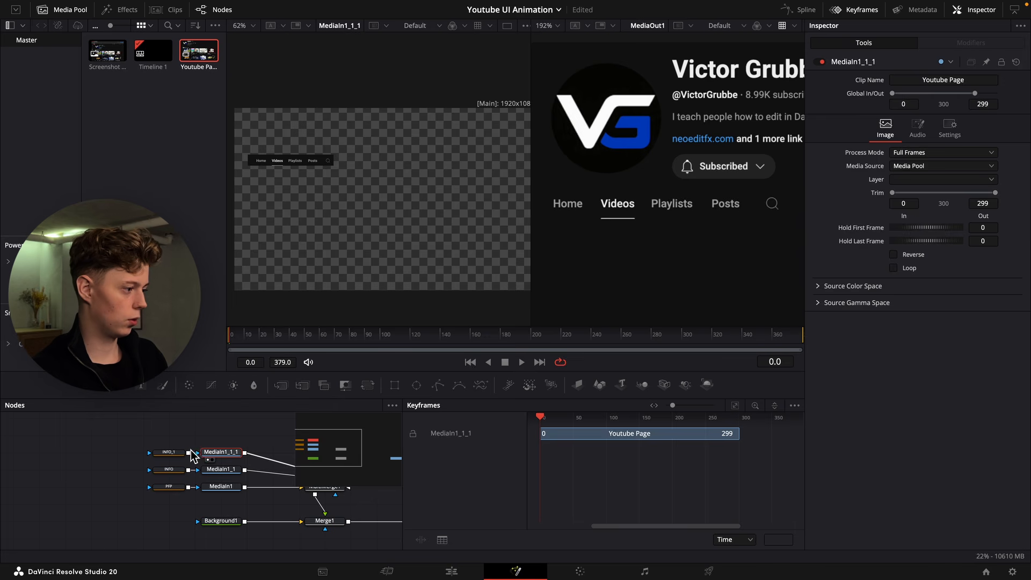
pyautogui.click(183, 452)
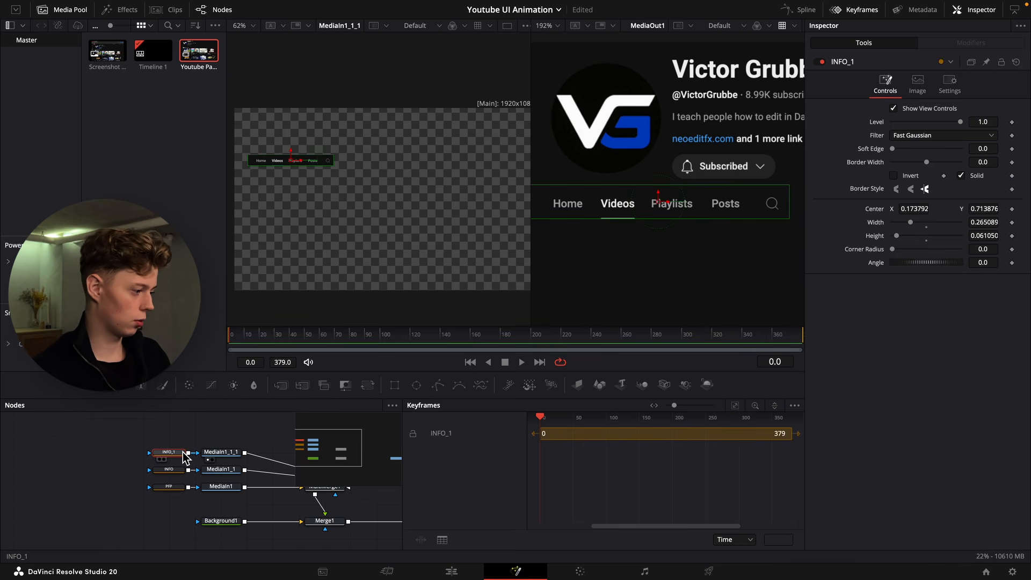
pyautogui.press('F2')
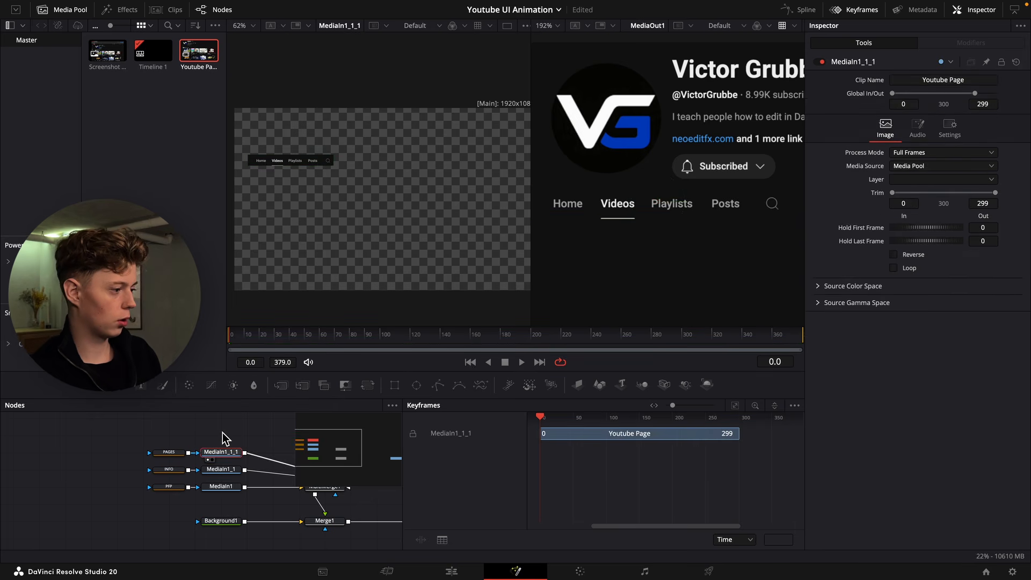
# Paste another media copy with a duplicate of the PAGES mask attached, and connect it to MultiMerge1.
pyautogui.hotkey('ctrl', 'v')
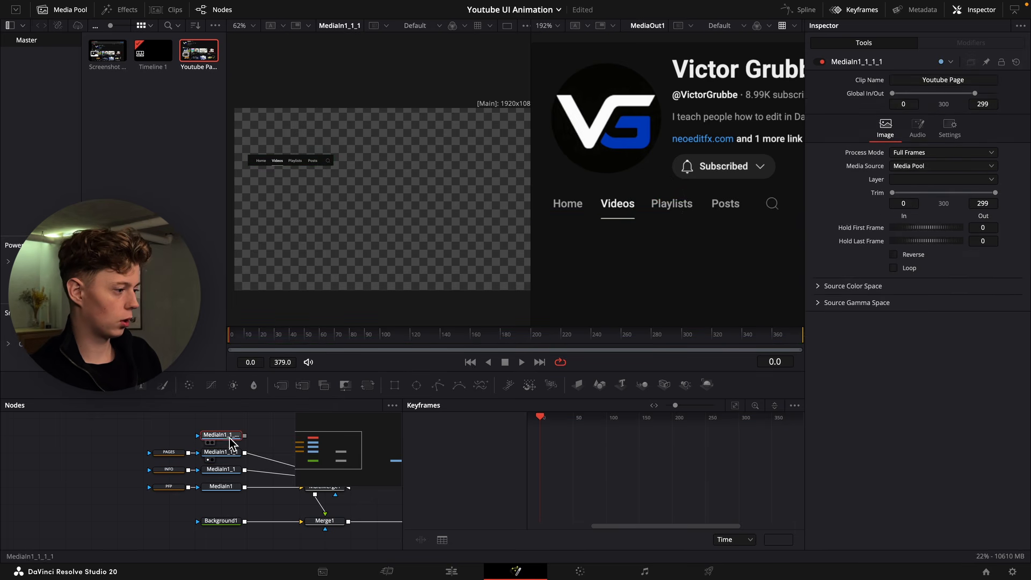
pyautogui.click(179, 457)
pyautogui.hotkey('ctrl', 'c')
pyautogui.hotkey('ctrl', 'v')
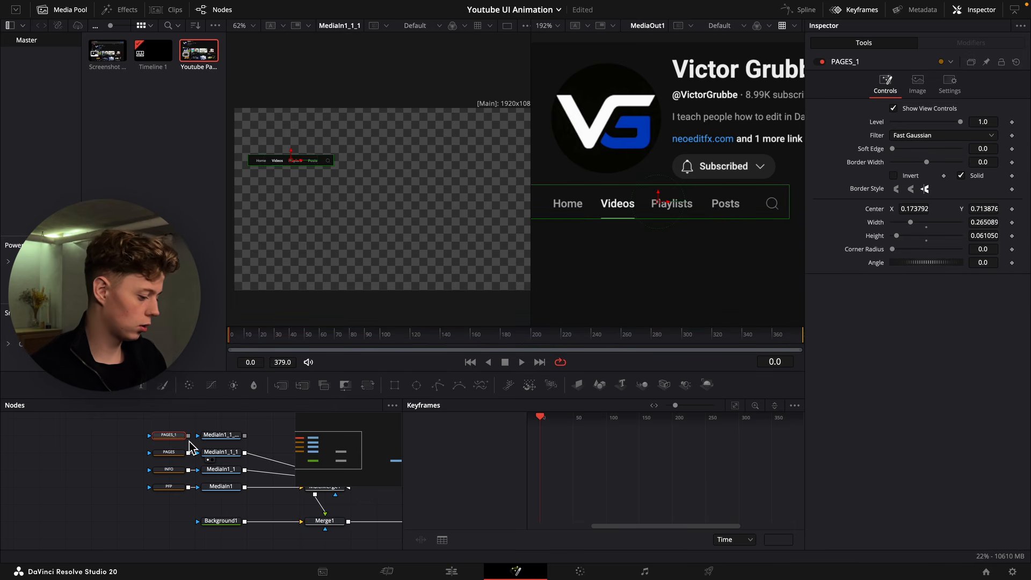
pyautogui.moveTo(188, 436); pyautogui.dragTo(197, 436)
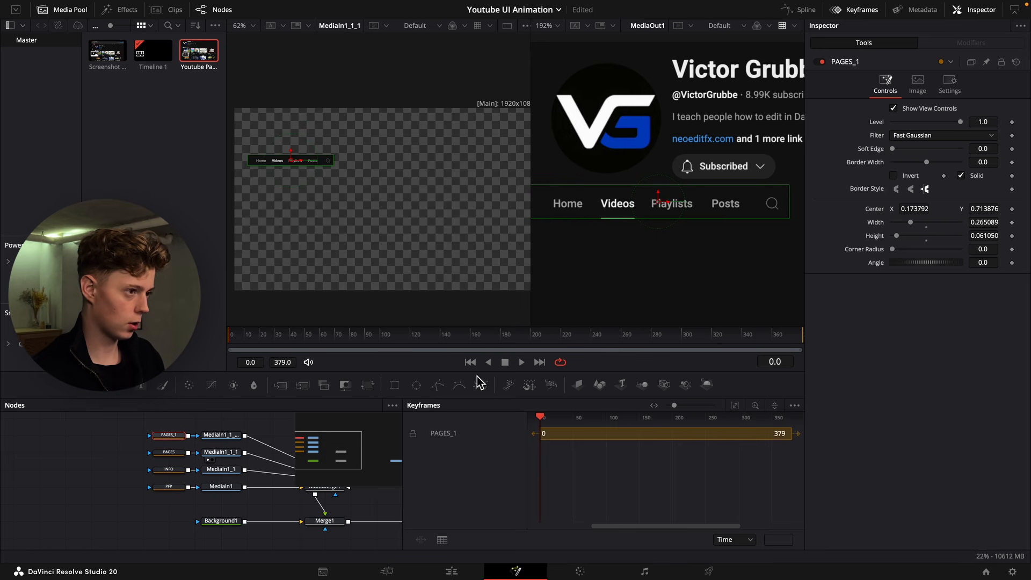
# Move the PAGES mask copy over the Latest, Popular and Oldest row, centred near X 0.18, Y 0.65, and rename it LATEST.
pyautogui.moveTo(658, 202); pyautogui.dragTo(661, 217)
pyautogui.moveTo(660, 216); pyautogui.dragTo(660, 240)
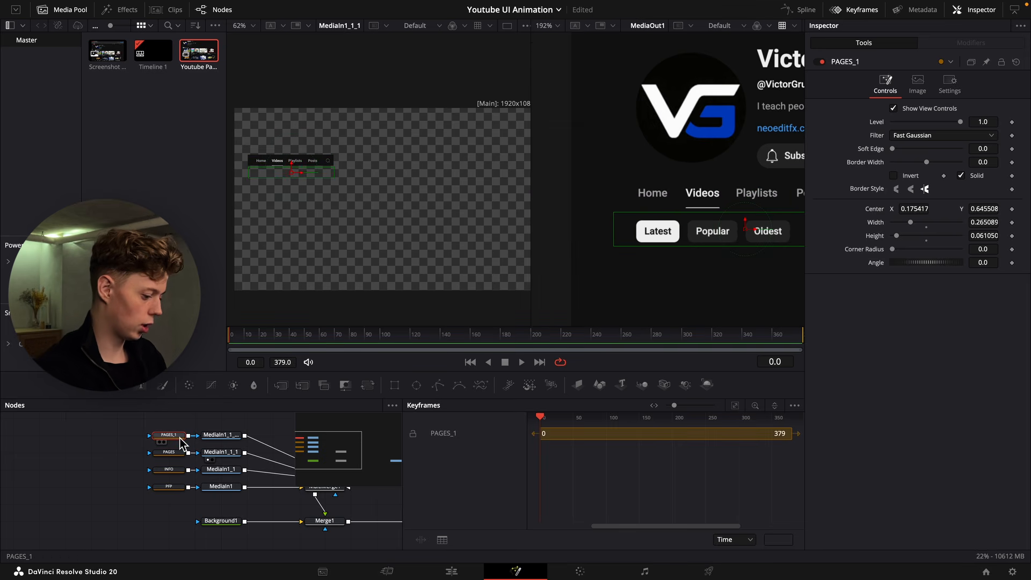
pyautogui.press('F2')
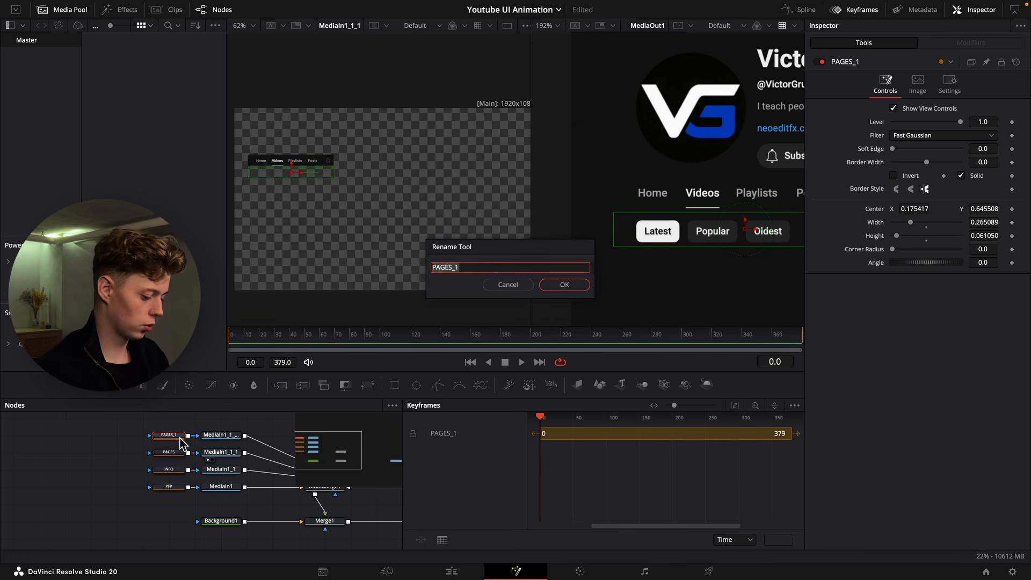
pyautogui.write('LATE')
pyautogui.write('ST')
pyautogui.press('Return')
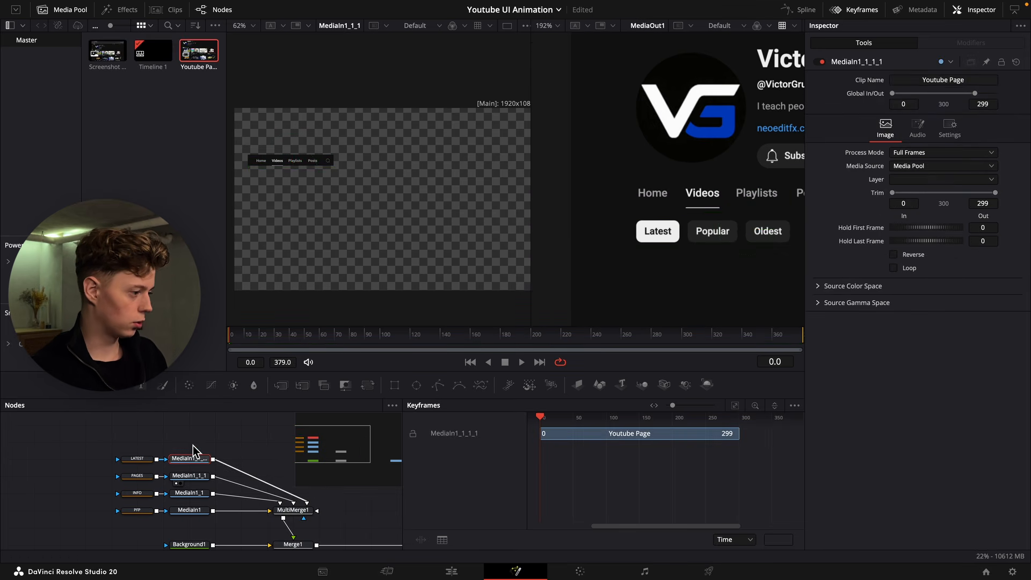
# Paste another media copy higher up, attach a duplicate of the LATEST mask, and connect it to MultiMerge1.
pyautogui.click(193, 445)
pyautogui.hotkey('ctrl', 'v')
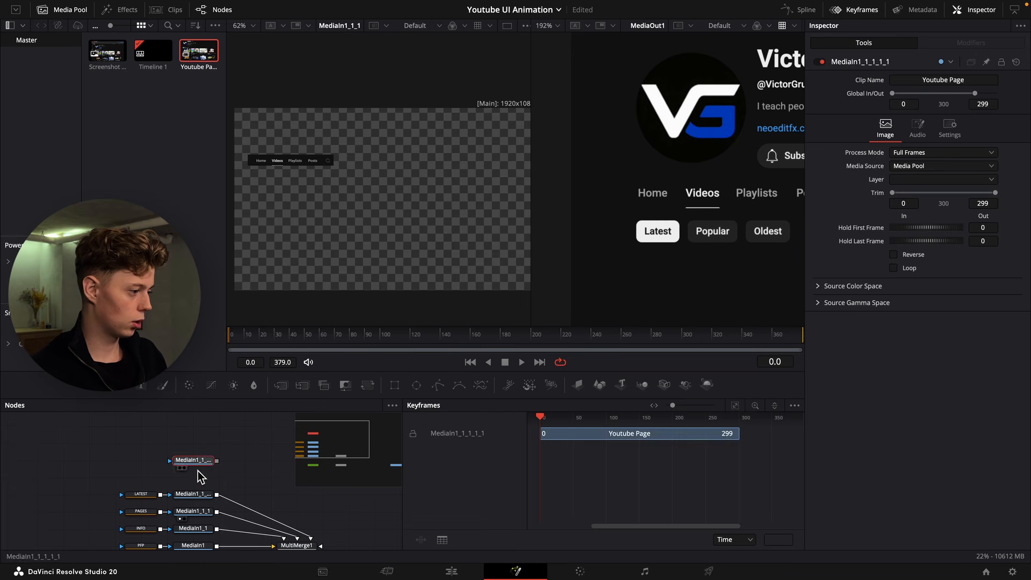
pyautogui.click(148, 494)
pyautogui.hotkey('ctrl', 'v')
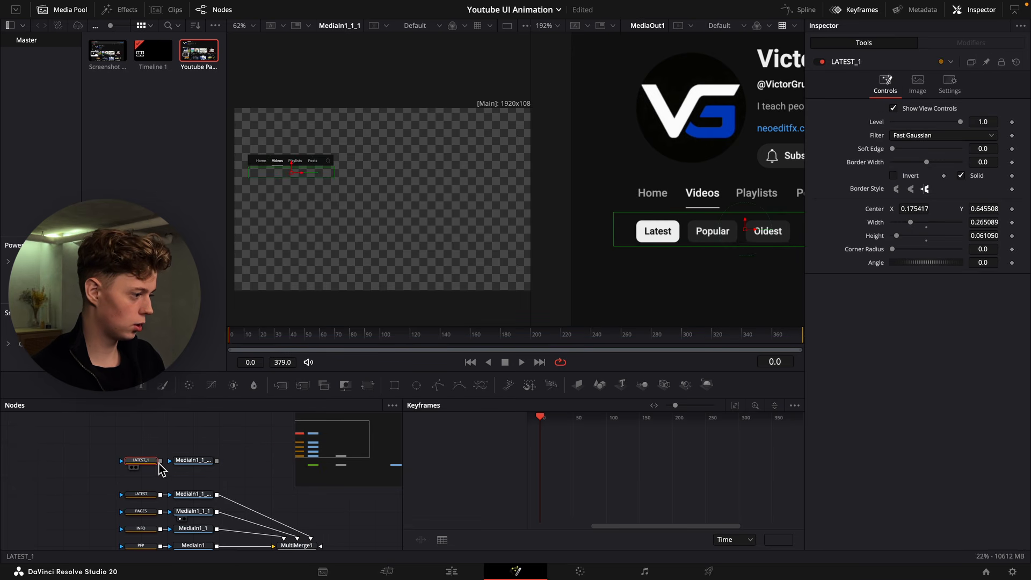
pyautogui.moveTo(160, 461); pyautogui.dragTo(179, 462)
pyautogui.moveTo(216, 461); pyautogui.dragTo(297, 544)
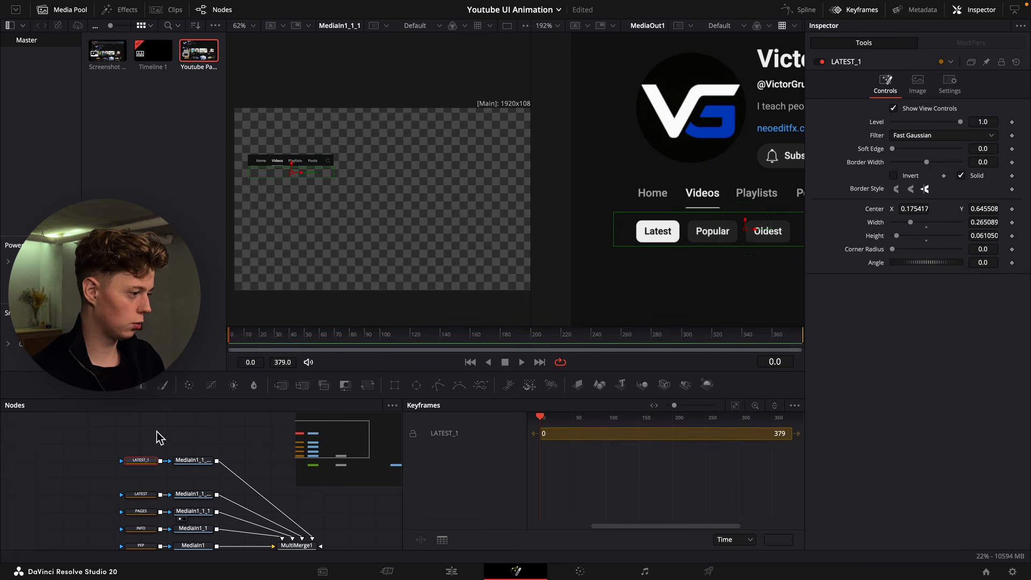
# Fit the LATEST mask copy around the first video and its title, about 0.22 wide and 0.33 high, centred near X 0.17, Y 0.45.
pyautogui.press('space')
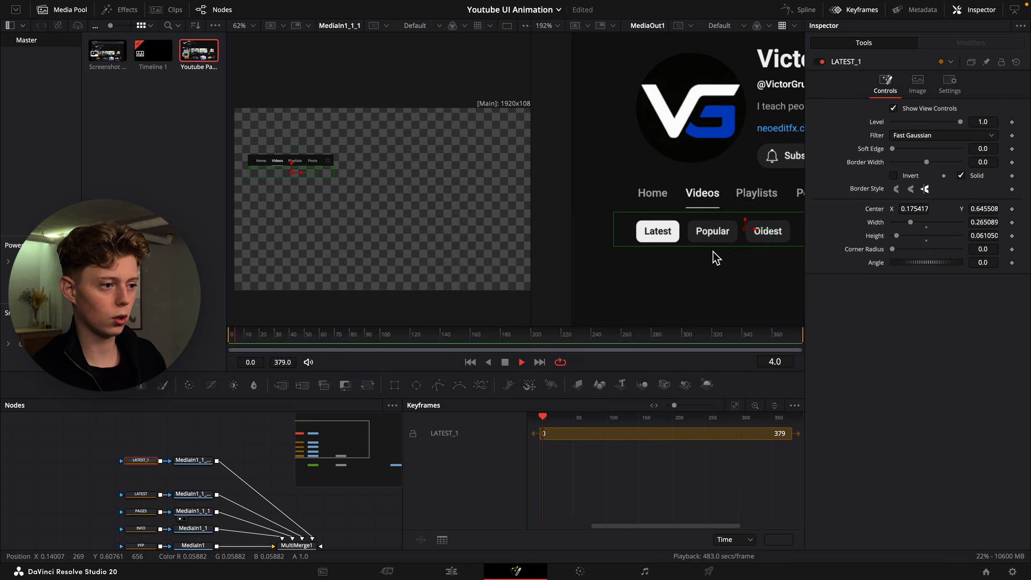
pyautogui.scroll(-2, 717, 249)
pyautogui.press('space')
pyautogui.scroll(-4, 730, 237)
pyautogui.moveTo(737, 233); pyautogui.dragTo(740, 257)
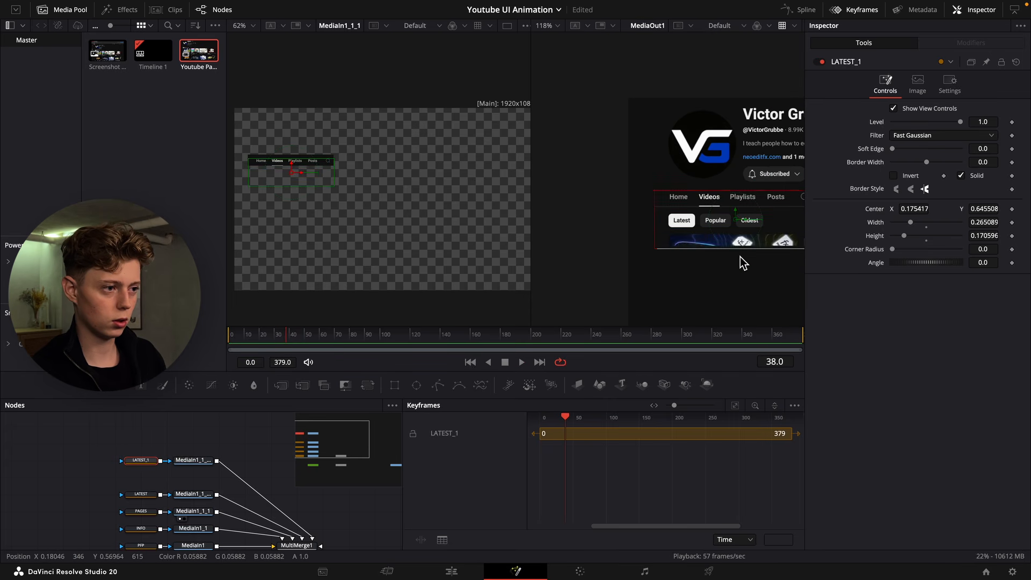
pyautogui.moveTo(733, 217); pyautogui.dragTo(724, 271)
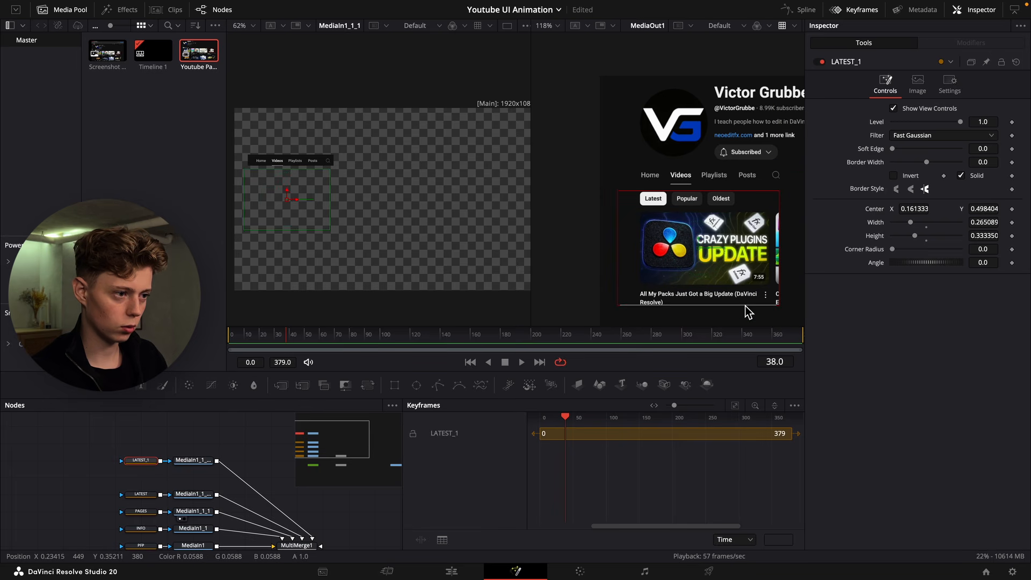
pyautogui.moveTo(745, 306); pyautogui.dragTo(745, 307)
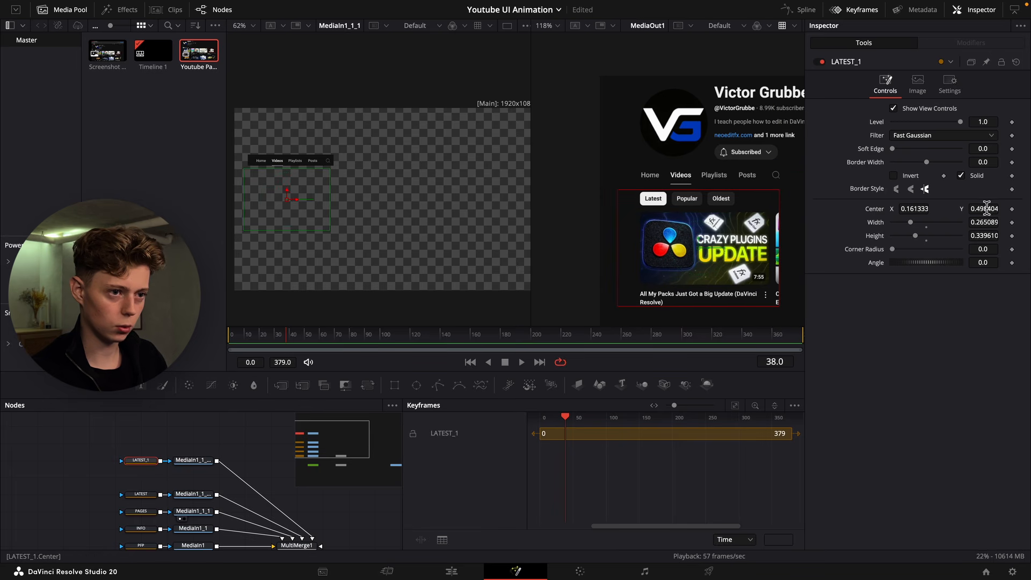
pyautogui.moveTo(986, 209); pyautogui.dragTo(959, 209)
pyautogui.scroll(-3, 774, 230)
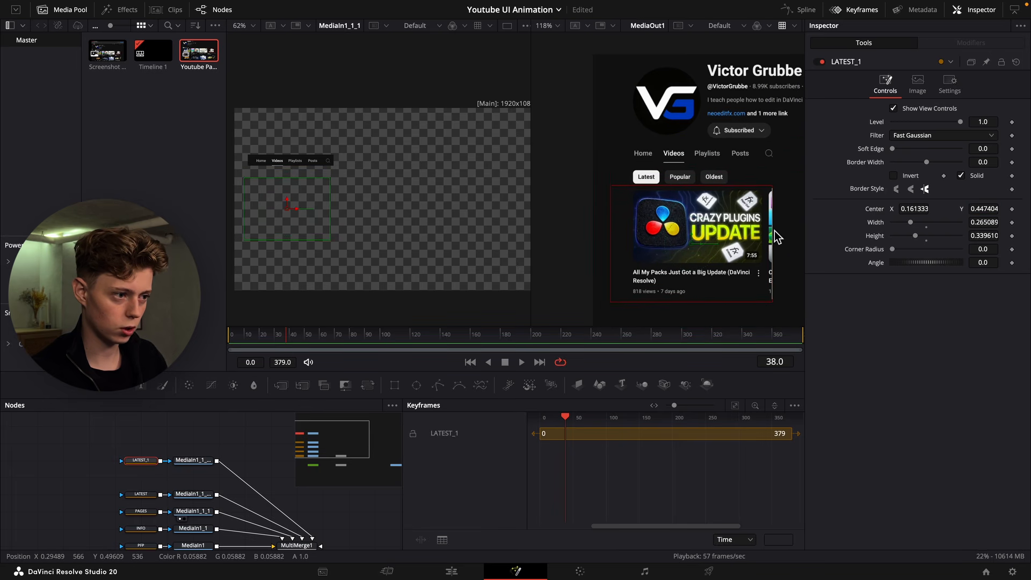
pyautogui.moveTo(772, 260); pyautogui.dragTo(764, 260)
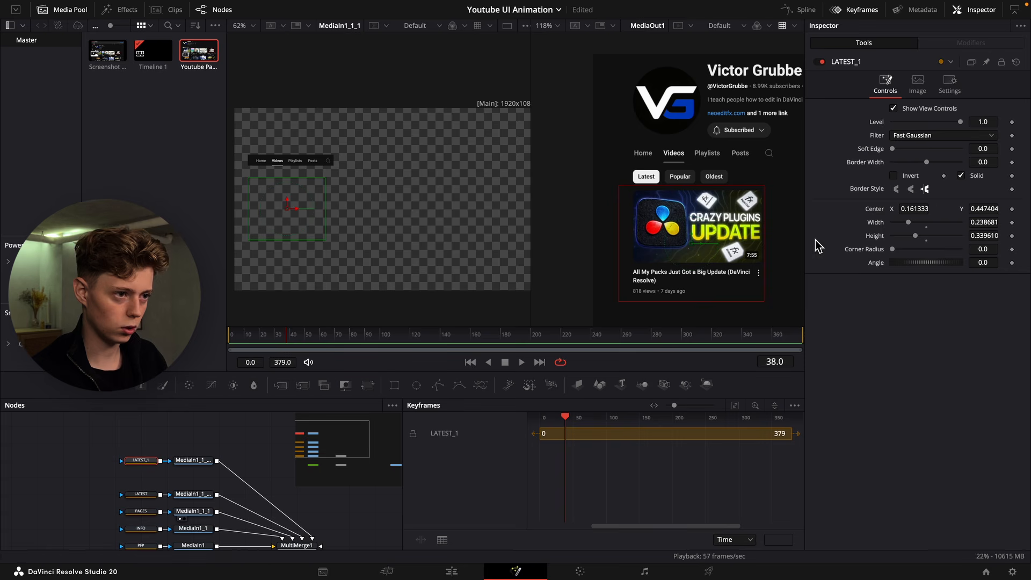
pyautogui.moveTo(929, 208); pyautogui.dragTo(992, 235)
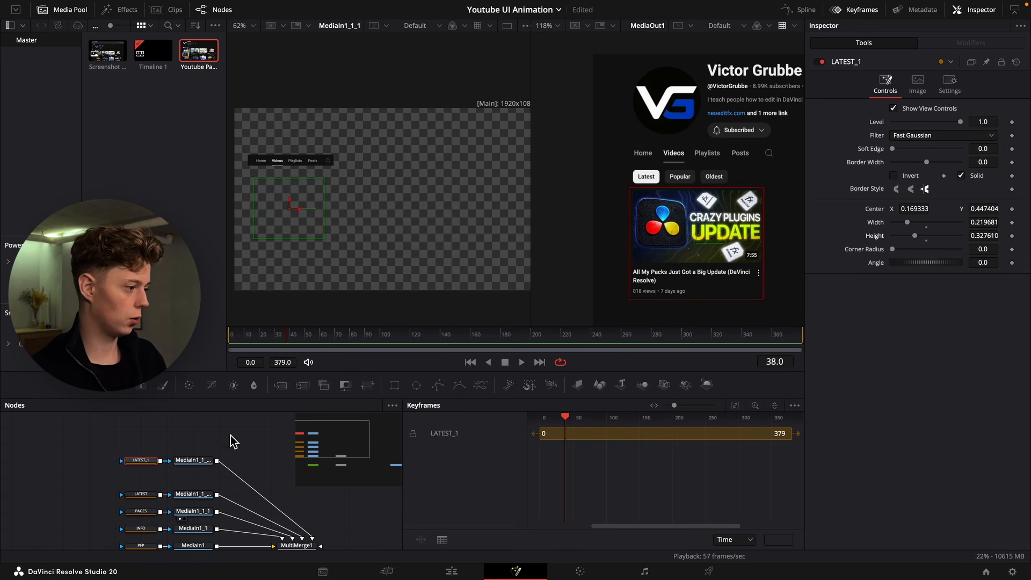
# Rename the mask around the first video as UPDATE.
pyautogui.press('F2')
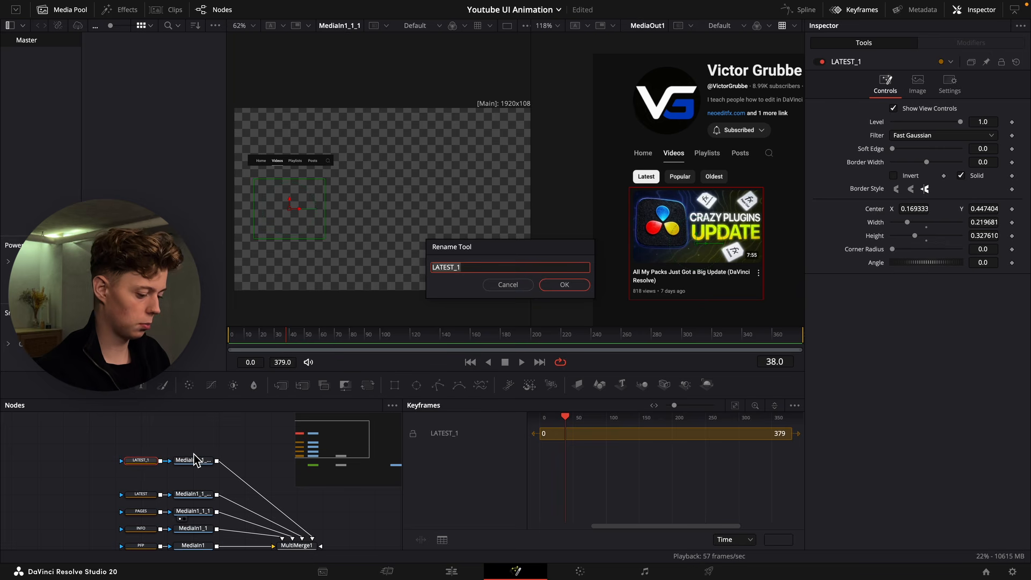
pyautogui.write('UPDATE')
pyautogui.press('Return')
# Duplicate the UPDATE mask together with its media node above the originals, and connect the new pair to MultiMerge1.
pyautogui.click(194, 458)
pyautogui.keyDown('super'); pyautogui.click(148, 461); pyautogui.keyUp('super')
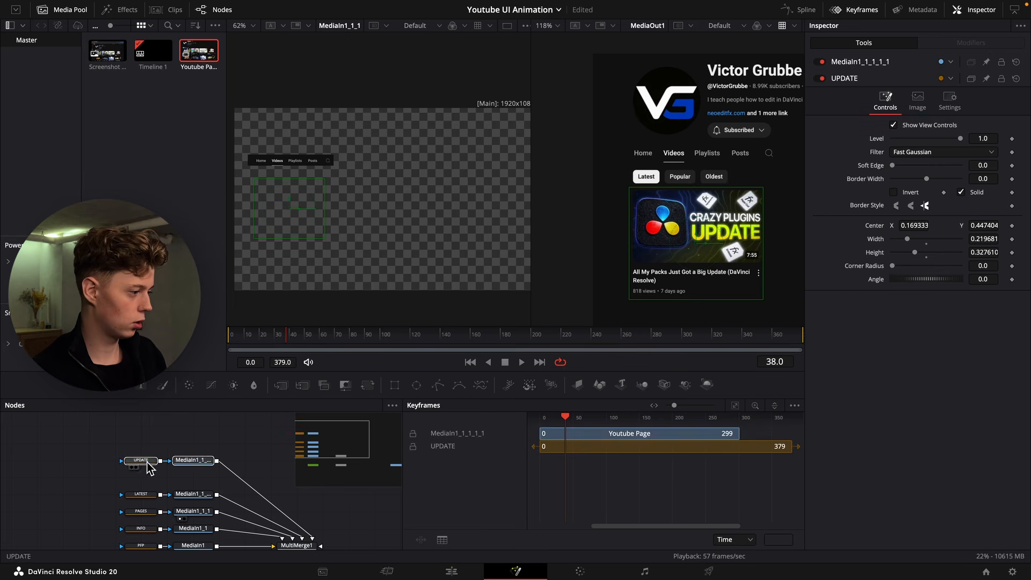
pyautogui.press('super+c')
pyautogui.click(199, 441)
pyautogui.press('super+v')
pyautogui.moveTo(253, 447); pyautogui.dragTo(306, 550)
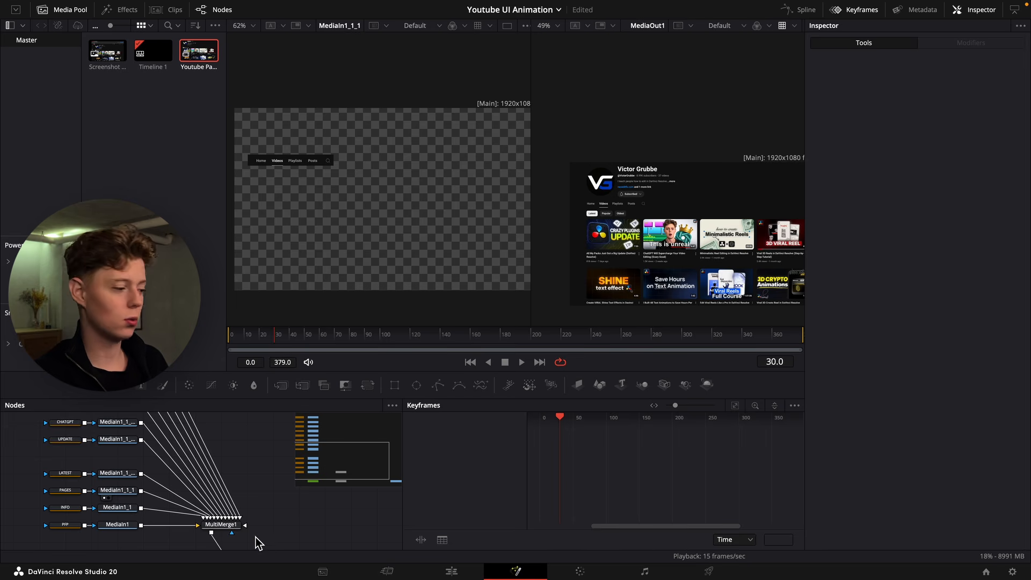
# Delete MultiMerge1 and add a regular Merge node in its place, with MediaIn1 as its foreground and its output feeding Merge1.
pyautogui.click(221, 526)
pyautogui.press('Delete')
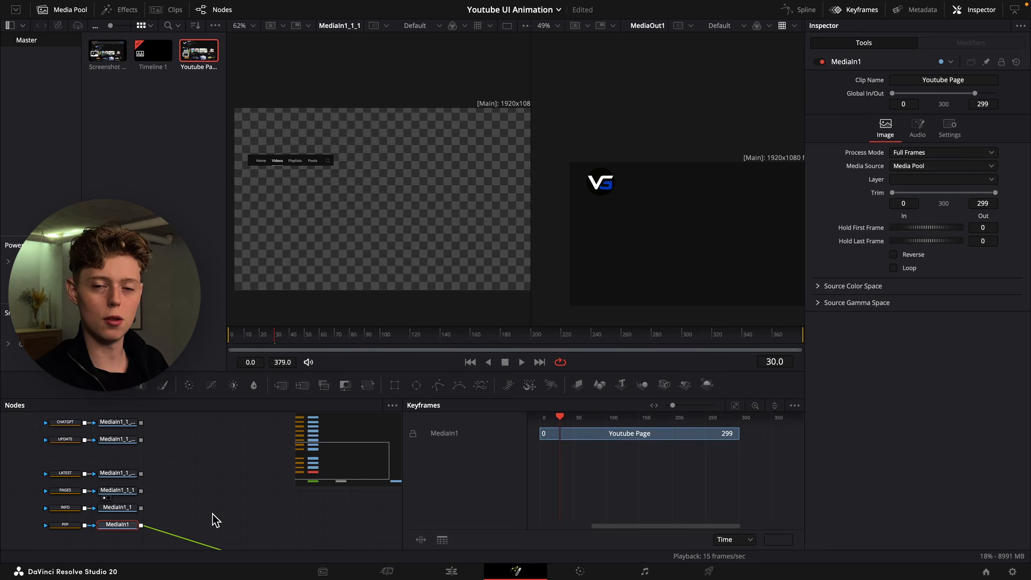
pyautogui.scroll(6, 131, 515)
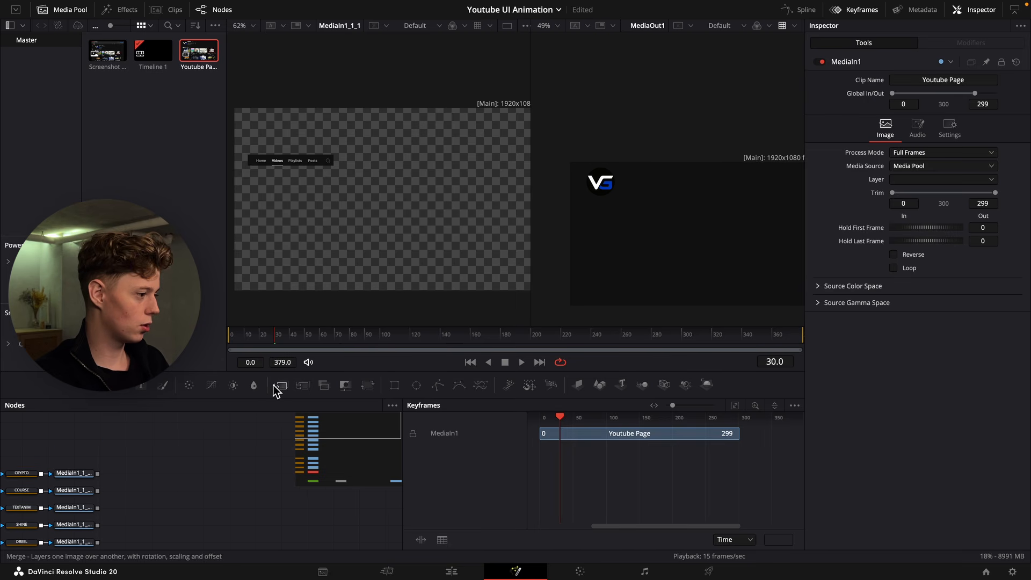
pyautogui.moveTo(280, 386); pyautogui.dragTo(179, 507)
pyautogui.scroll(-3, 182, 452)
pyautogui.moveTo(182, 457)
pyautogui.mouseDown()
pyautogui.moveTo(168, 512)
pyautogui.moveTo(184, 452)
pyautogui.mouseUp()
pyautogui.moveTo(123, 457); pyautogui.dragTo(177, 441)
pyautogui.moveTo(200, 440); pyautogui.dragTo(216, 459)
# Add a Background node as the background input of Merge2 and set its Alpha to 0.
pyautogui.scroll(5, 207, 466)
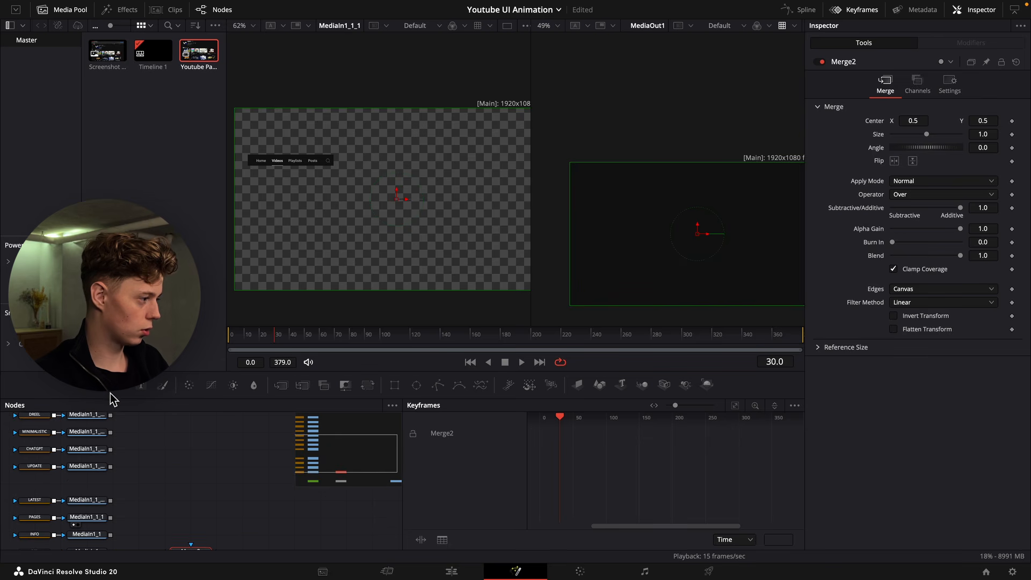
pyautogui.moveTo(100, 386); pyautogui.dragTo(181, 523)
pyautogui.scroll(-2, 185, 450)
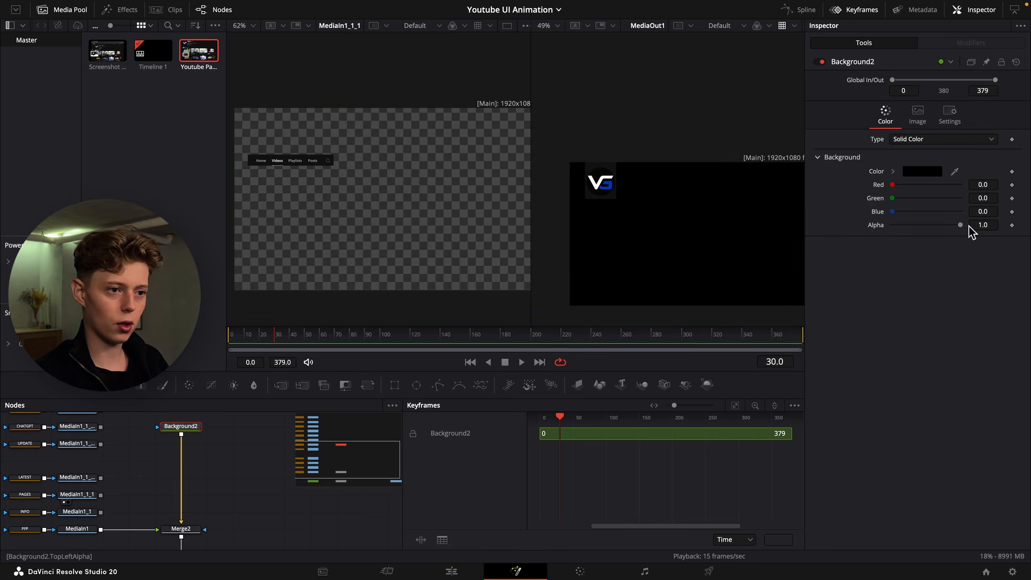
pyautogui.moveTo(960, 225); pyautogui.dragTo(832, 246)
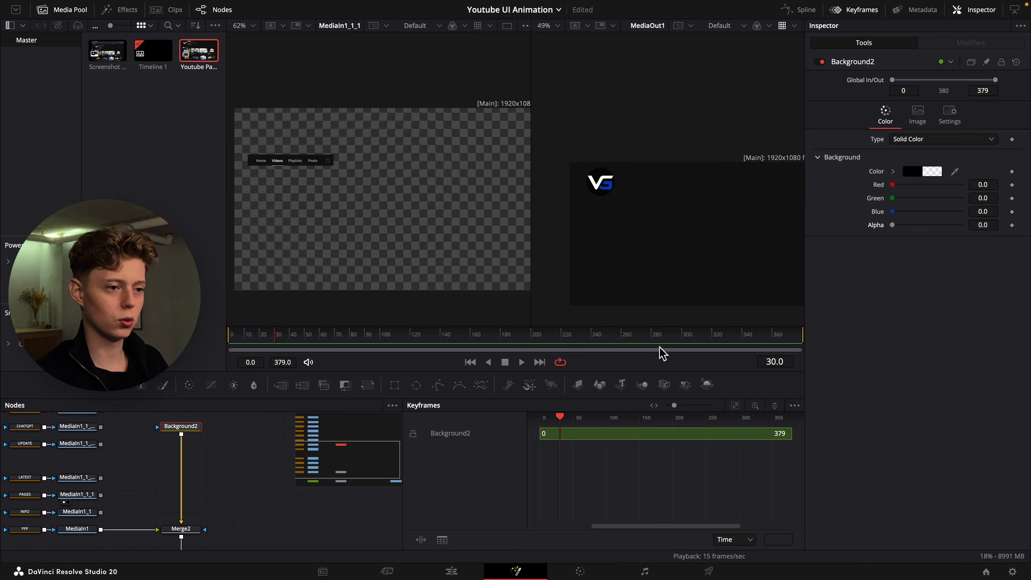
# Keyframe Merge2's Blend from 0.0 at frame 0 to 1.0 at frame 30 to fade in the profile picture.
pyautogui.scroll(-2, 185, 497)
pyautogui.click(184, 498)
pyautogui.moveTo(981, 256); pyautogui.dragTo(1028, 254)
pyautogui.moveTo(244, 333); pyautogui.dragTo(220, 335)
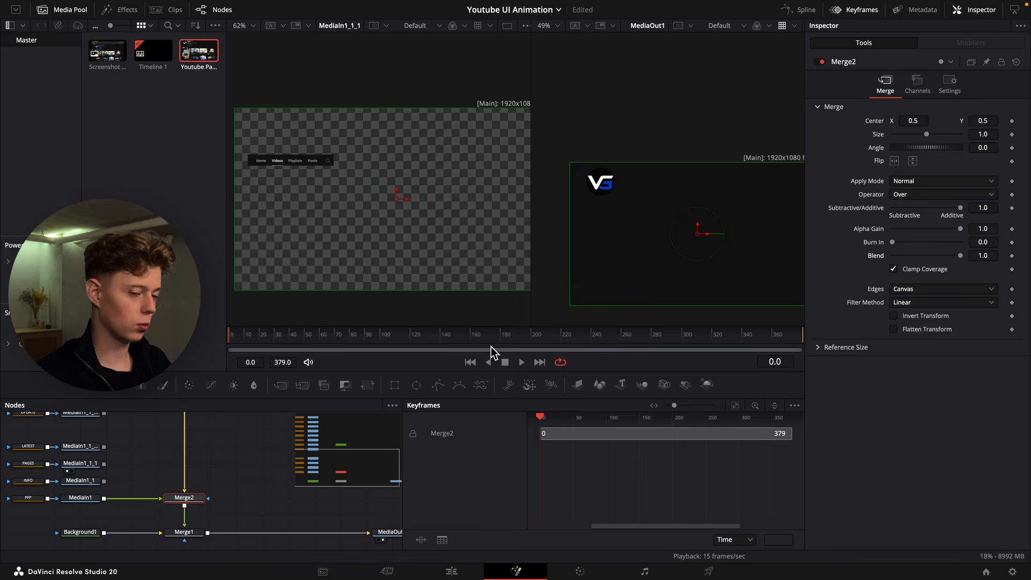
pyautogui.click(1011, 256)
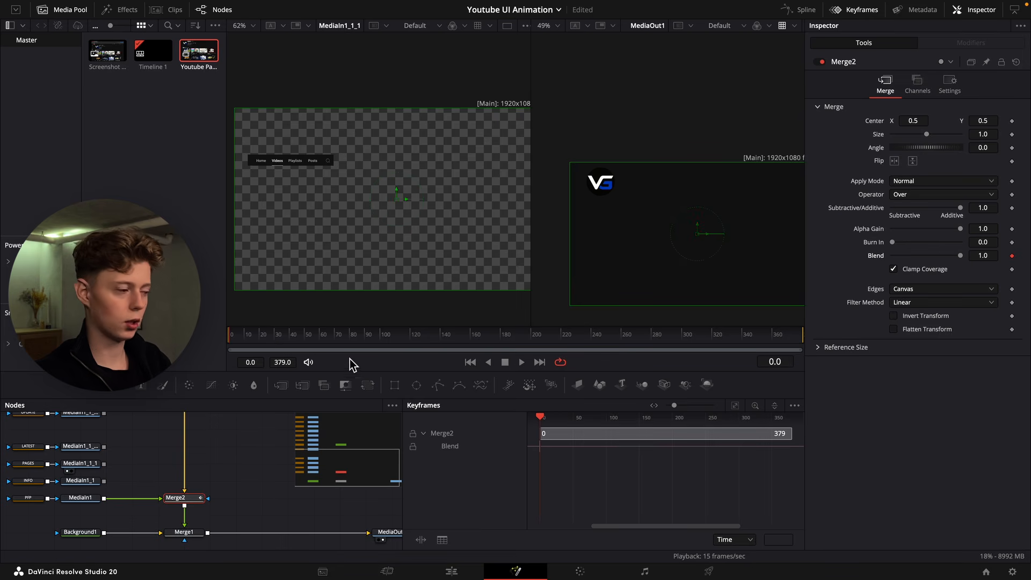
pyautogui.click(276, 334)
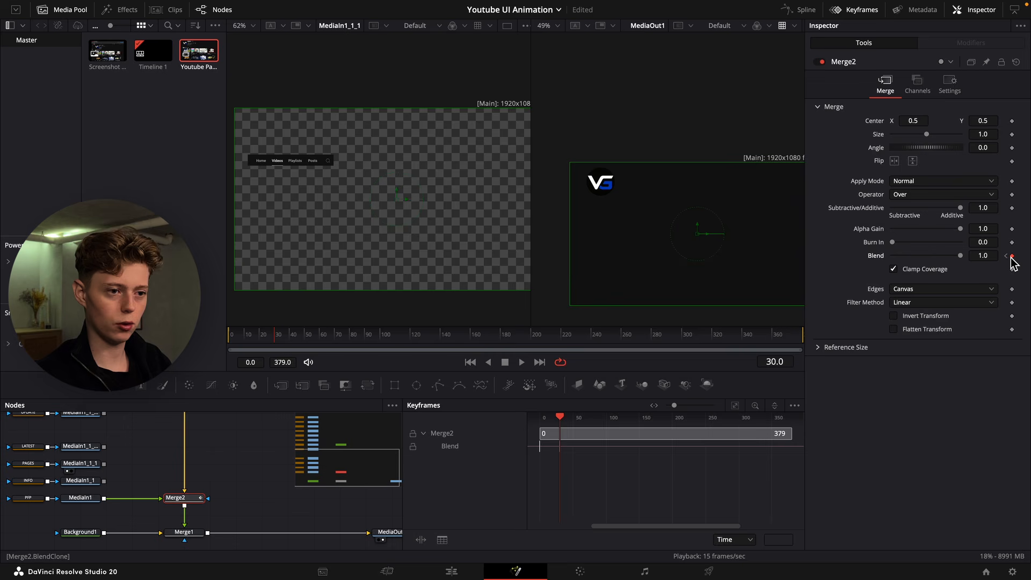
pyautogui.press('Home')
pyautogui.moveTo(960, 256); pyautogui.dragTo(775, 259)
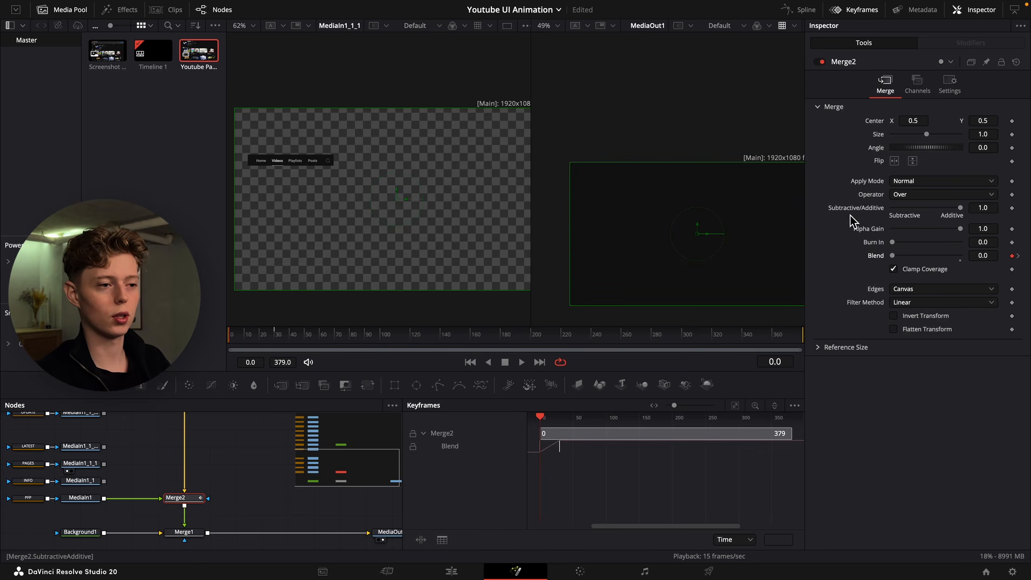
# Keyframe Merge2's Center X from 0.454 at frame 0 to 0.5 at frame 30, and play back the slide-in.
pyautogui.click(1012, 121)
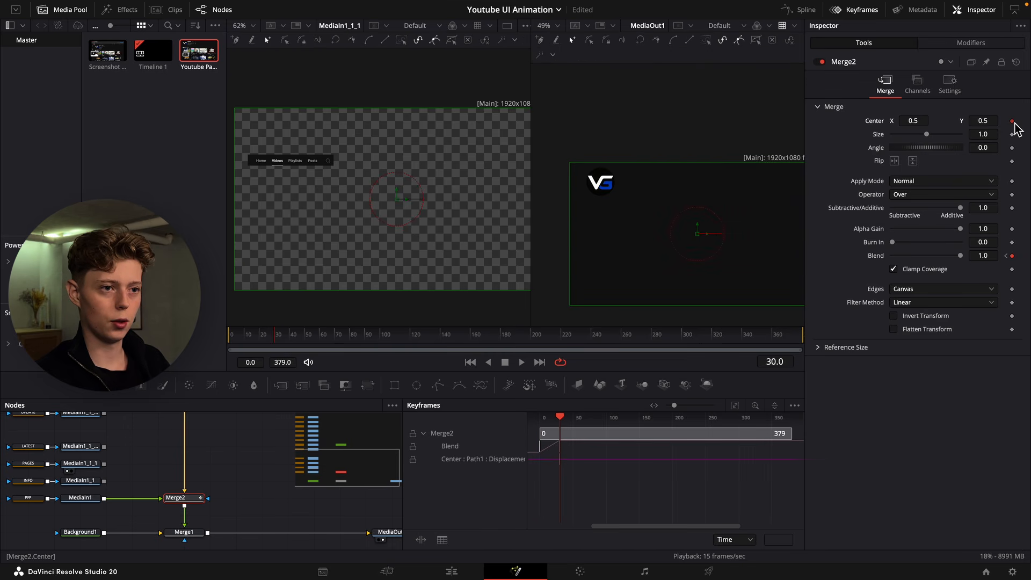
pyautogui.click(1012, 122)
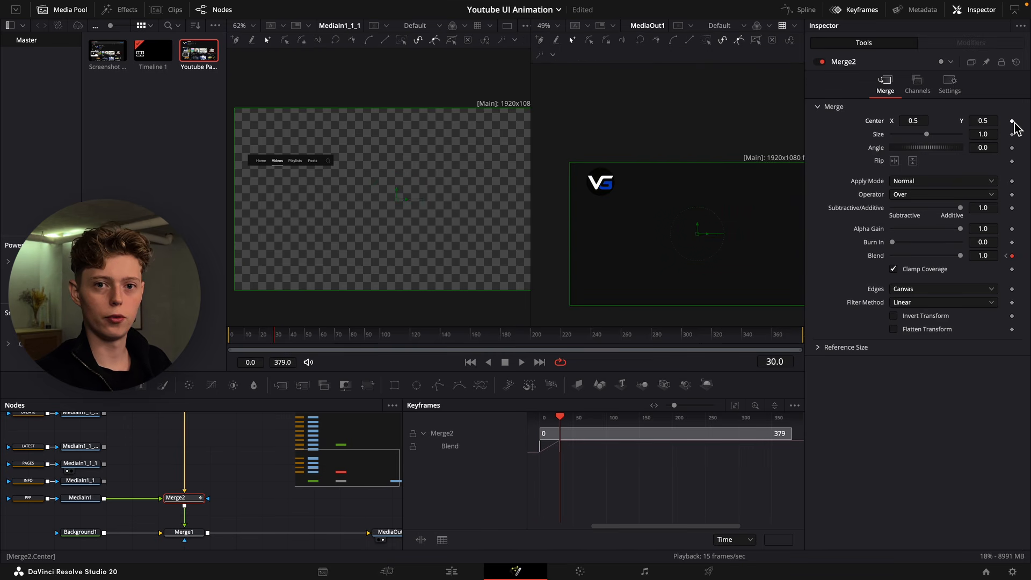
pyautogui.click(1012, 122)
pyautogui.press('Home')
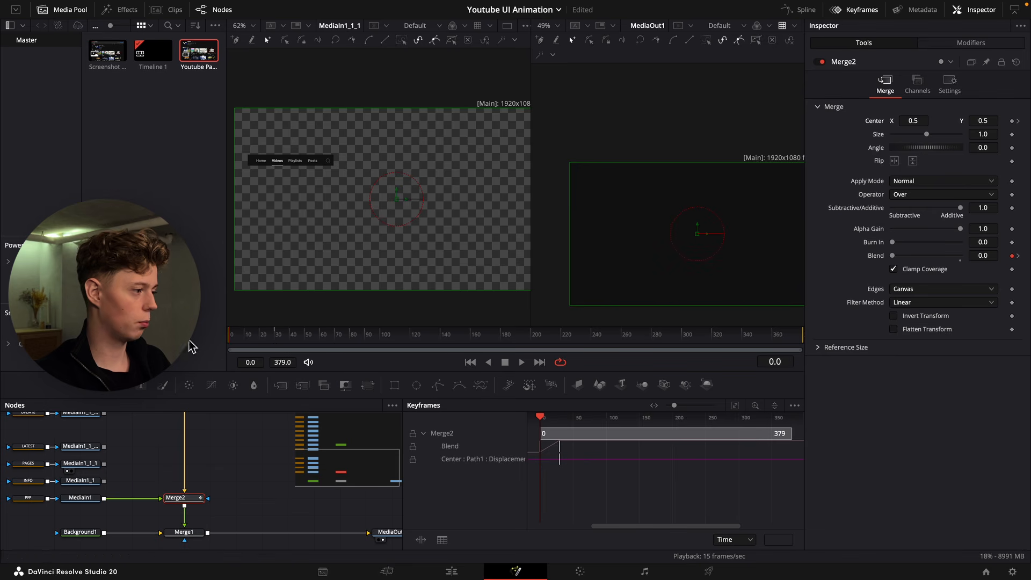
pyautogui.press('space')
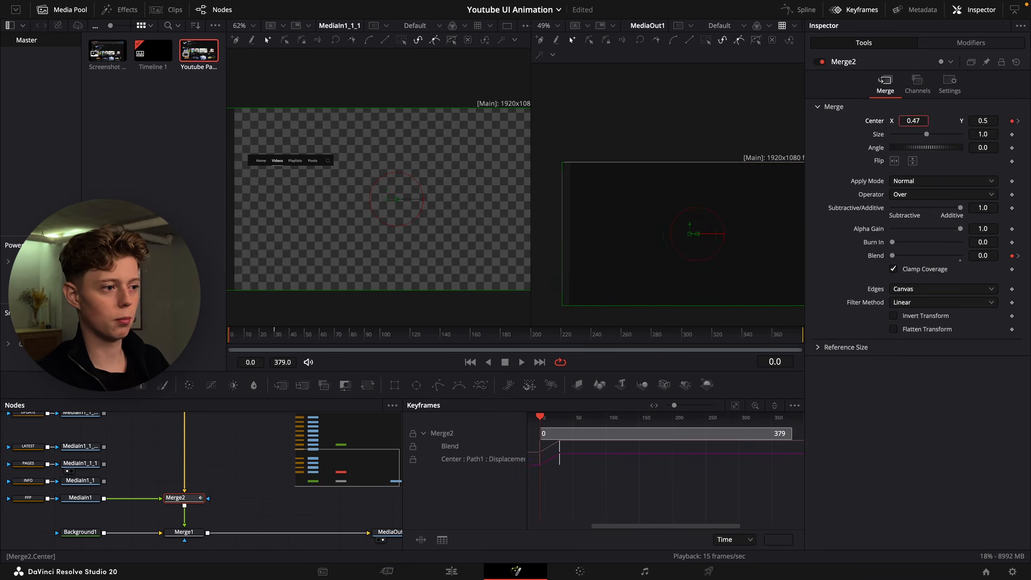
pyautogui.press('space')
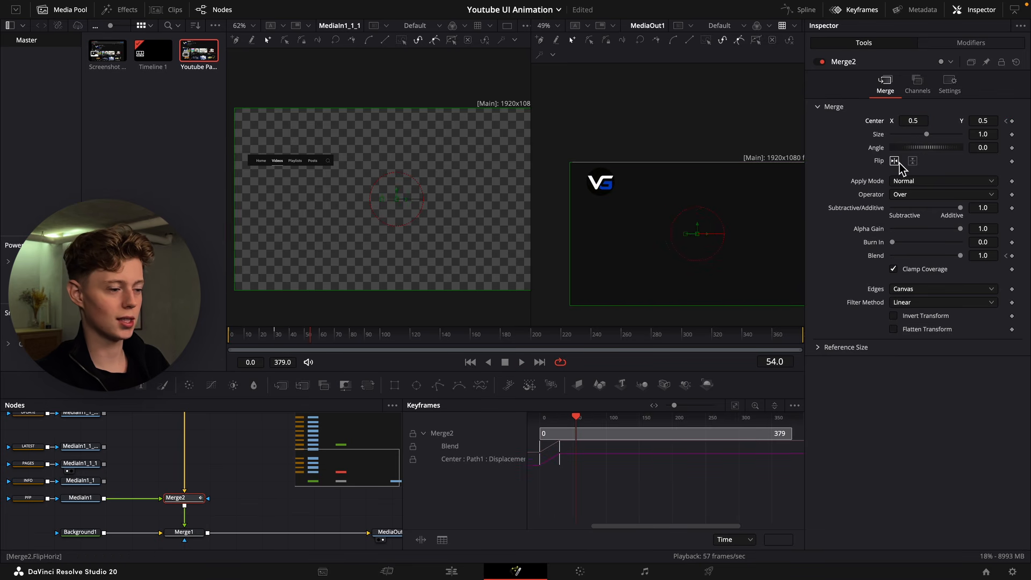
# Apply Out Cubic easing to Merge2's Center displacement curve in the Spline editor and preview the motion.
pyautogui.click(863, 12)
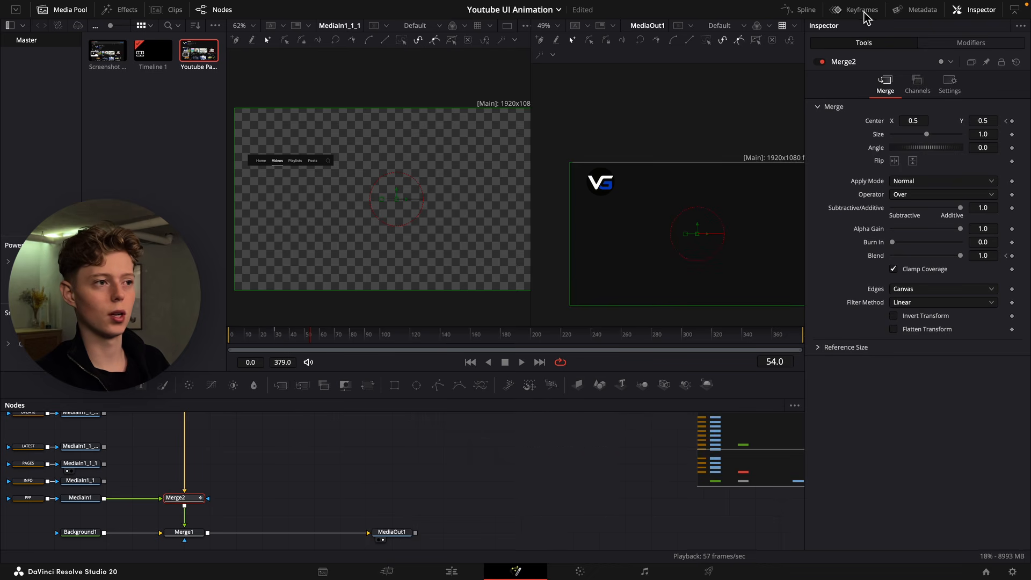
pyautogui.click(795, 11)
pyautogui.click(441, 472)
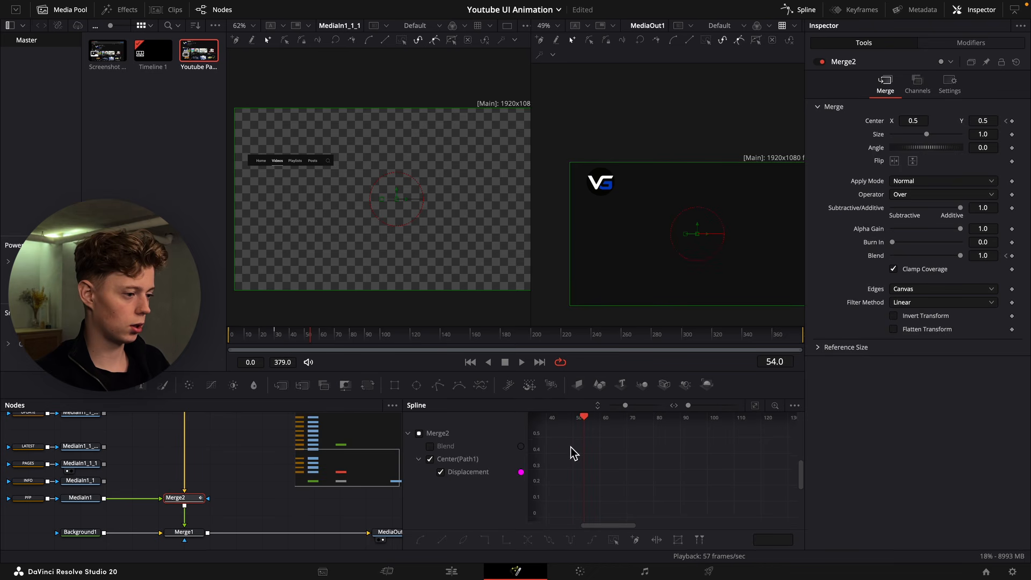
pyautogui.click(754, 406)
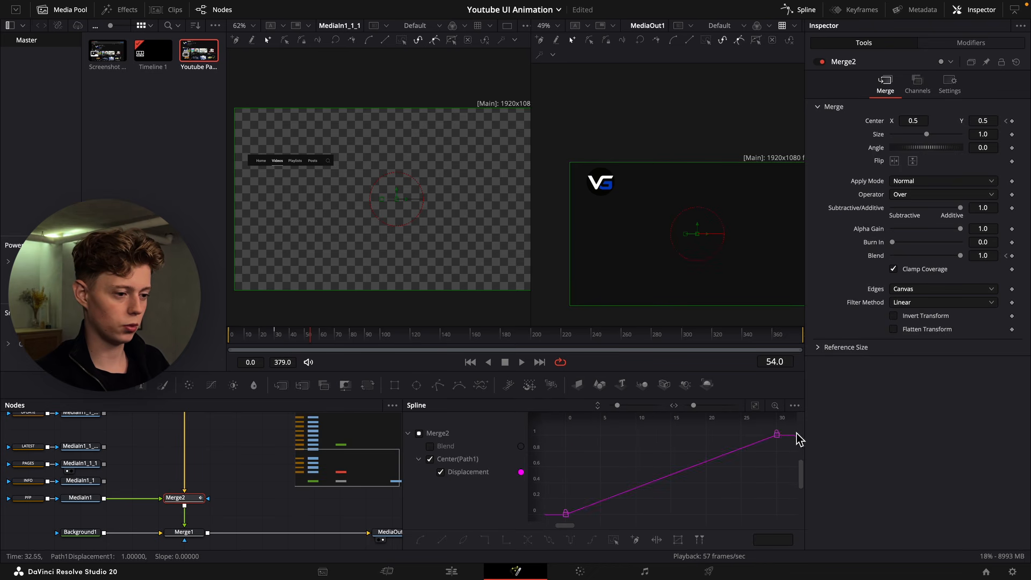
pyautogui.click(636, 487)
pyautogui.rightClick(691, 490)
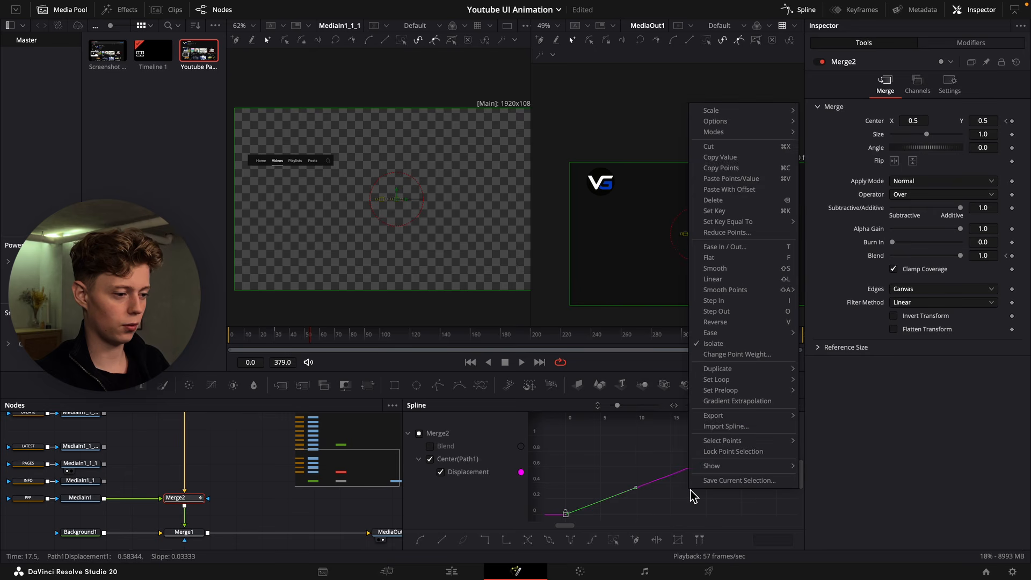
pyautogui.moveTo(738, 334)
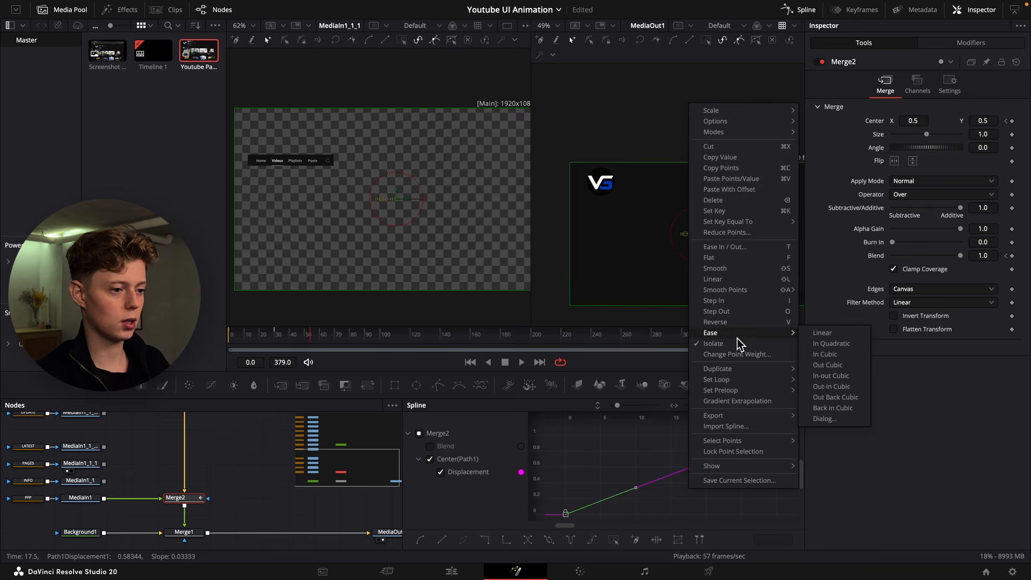
pyautogui.click(831, 366)
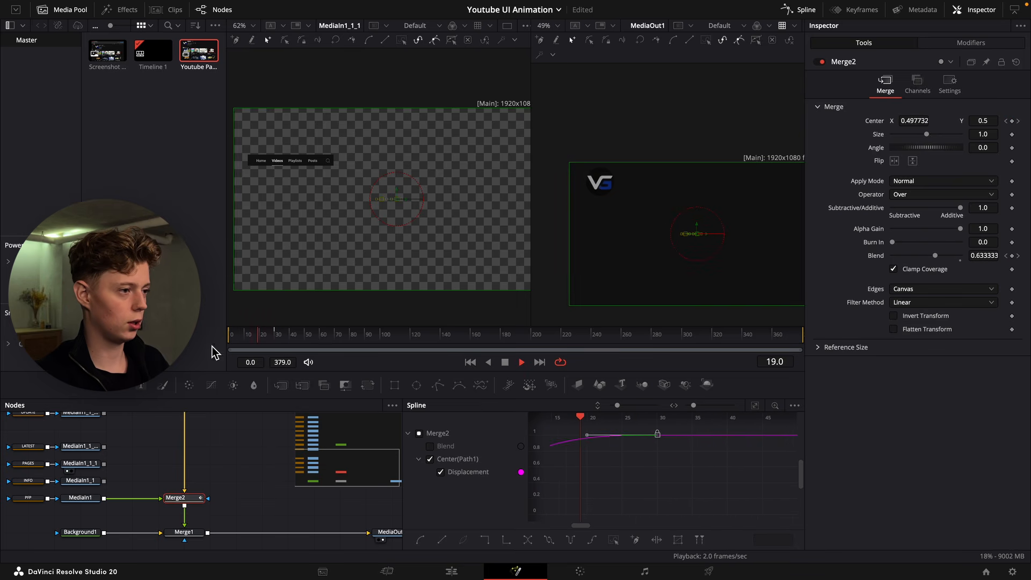
# Insert a copy of Merge2 between Background2 and Merge2, with the INFO element's MediaIn1_1 as its foreground.
pyautogui.click(214, 488)
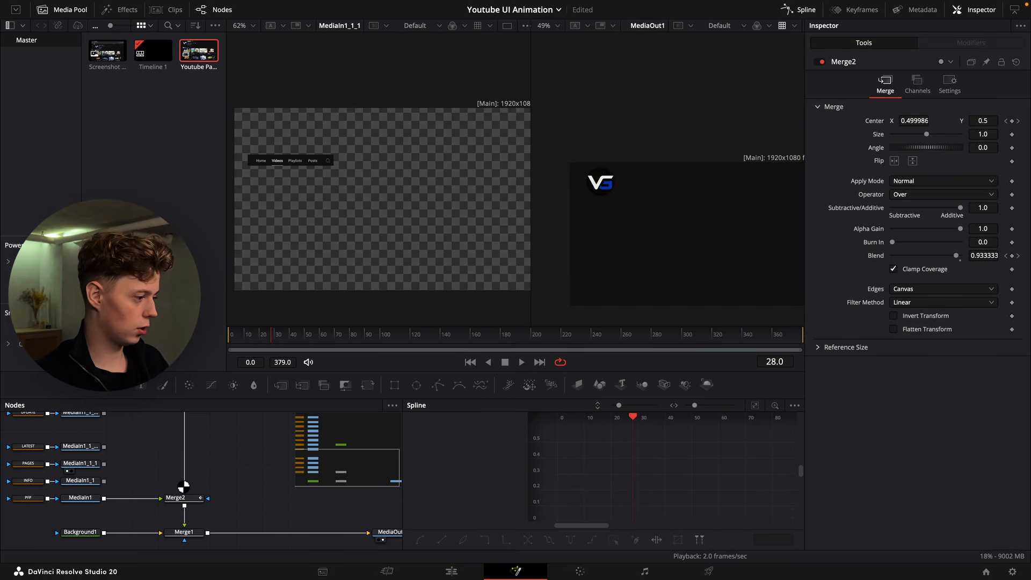
pyautogui.hotkey('ctrl', 'v')
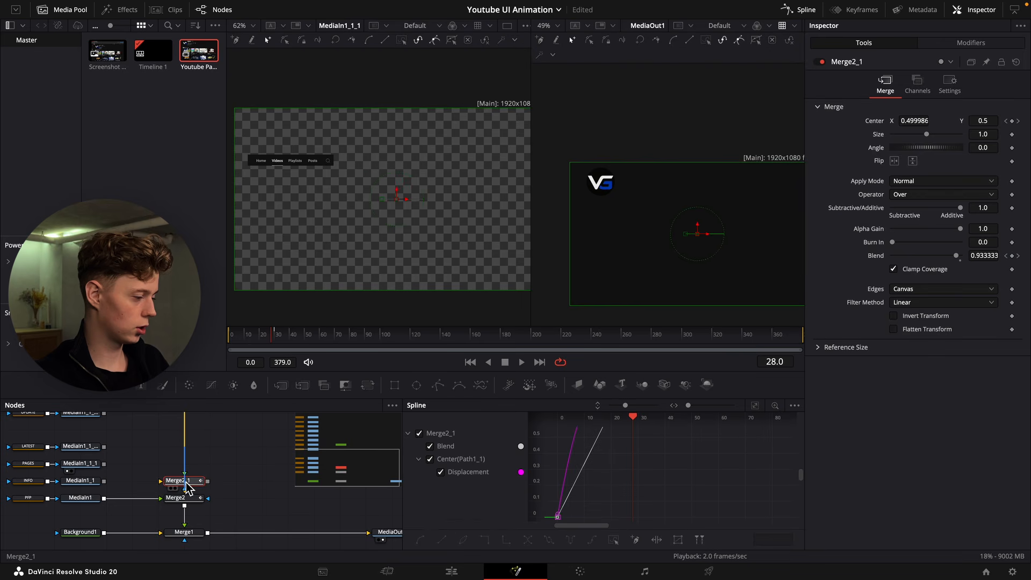
pyautogui.moveTo(104, 481); pyautogui.dragTo(180, 482)
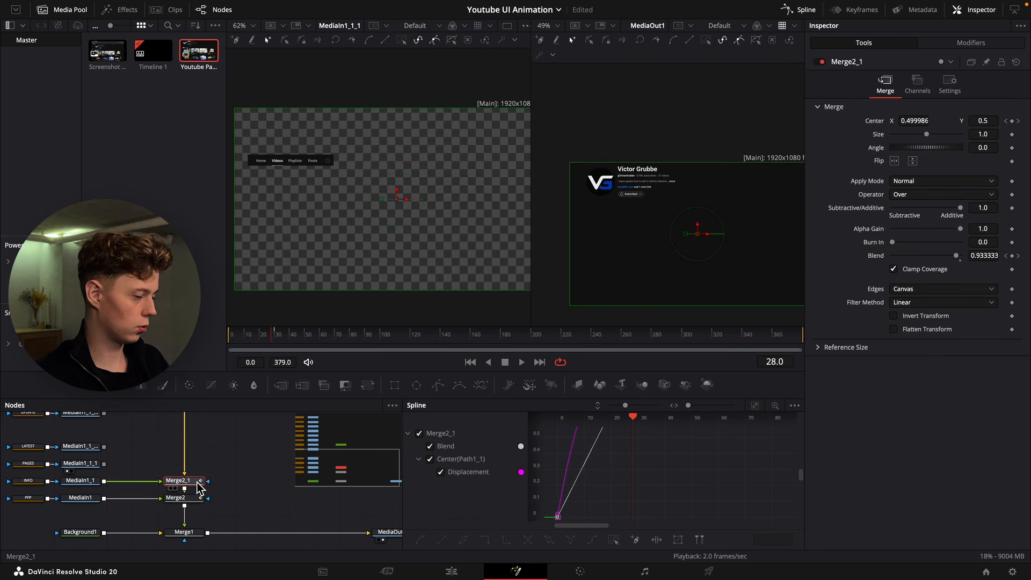
# Set Merge2_1's Center X keyframe at frame 0 to 0.552 so the channel info slides in from the right.
pyautogui.moveTo(225, 345)
pyautogui.mouseDown()
pyautogui.moveTo(262, 343)
pyautogui.moveTo(230, 341)
pyautogui.mouseUp()
pyautogui.click(1007, 121)
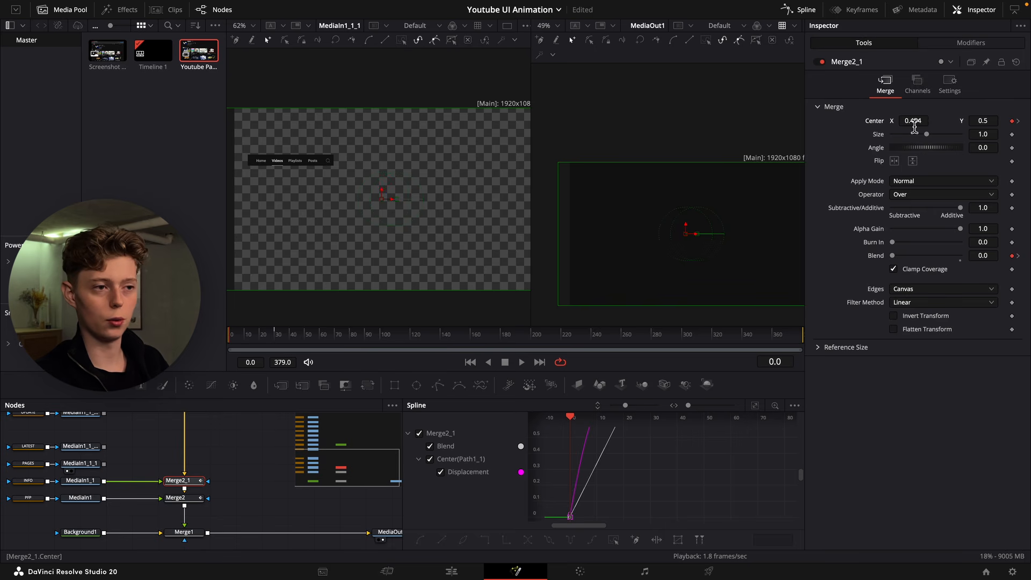
pyautogui.moveTo(912, 121); pyautogui.dragTo(939, 121)
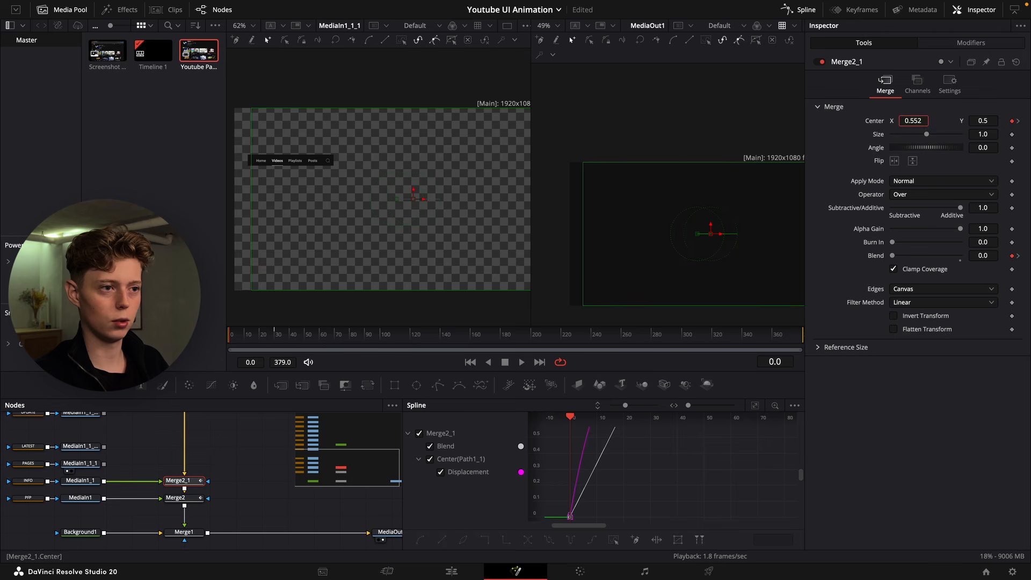
pyautogui.hotkey('alt', ']')
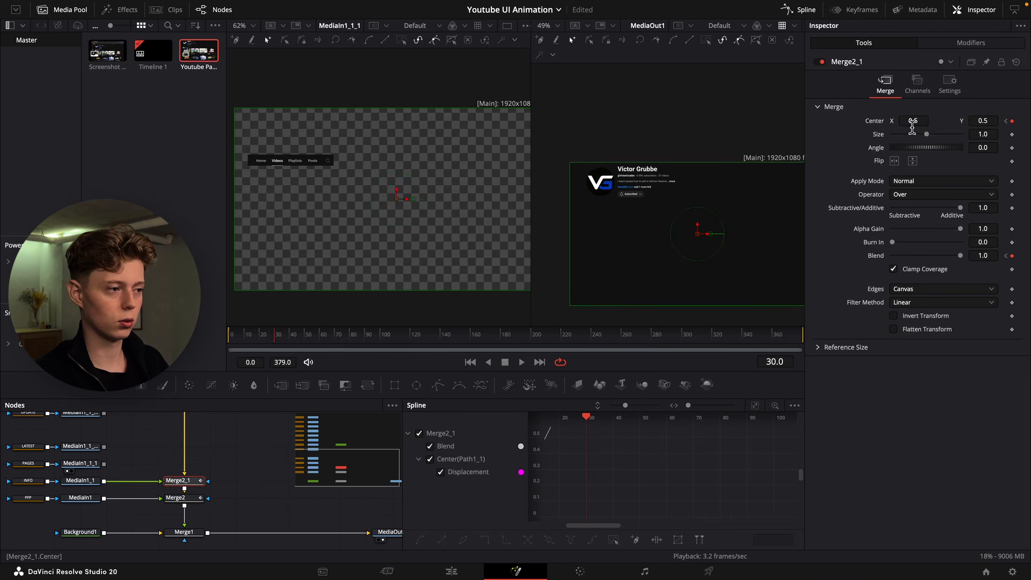
# Delay all of Merge2_1's Blend and Center keyframes by 10 frames and play back the staggered animation.
pyautogui.click(847, 10)
pyautogui.click(426, 433)
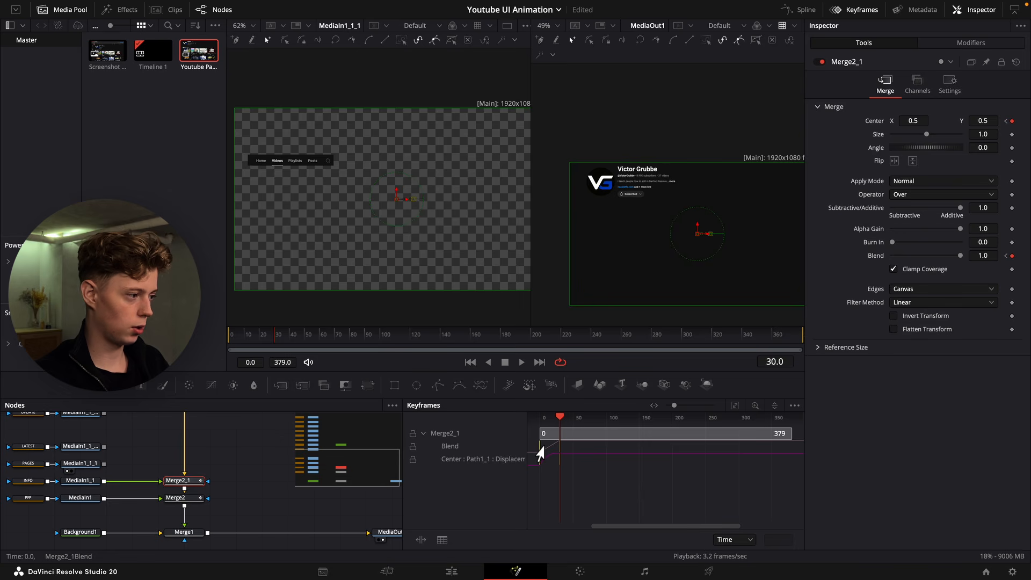
pyautogui.moveTo(541, 446); pyautogui.dragTo(549, 447)
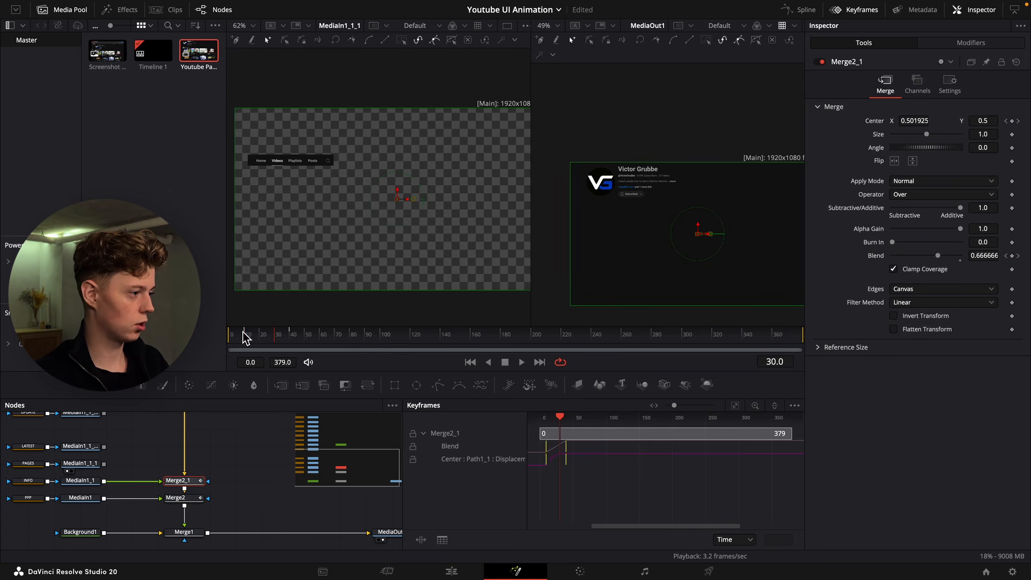
pyautogui.moveTo(243, 332); pyautogui.dragTo(214, 339)
pyautogui.press('space')
# Narrow the INFO rectangle mask slightly by pulling its left edge in, away from the profile picture.
pyautogui.moveTo(237, 336); pyautogui.dragTo(253, 335)
pyautogui.click(32, 481)
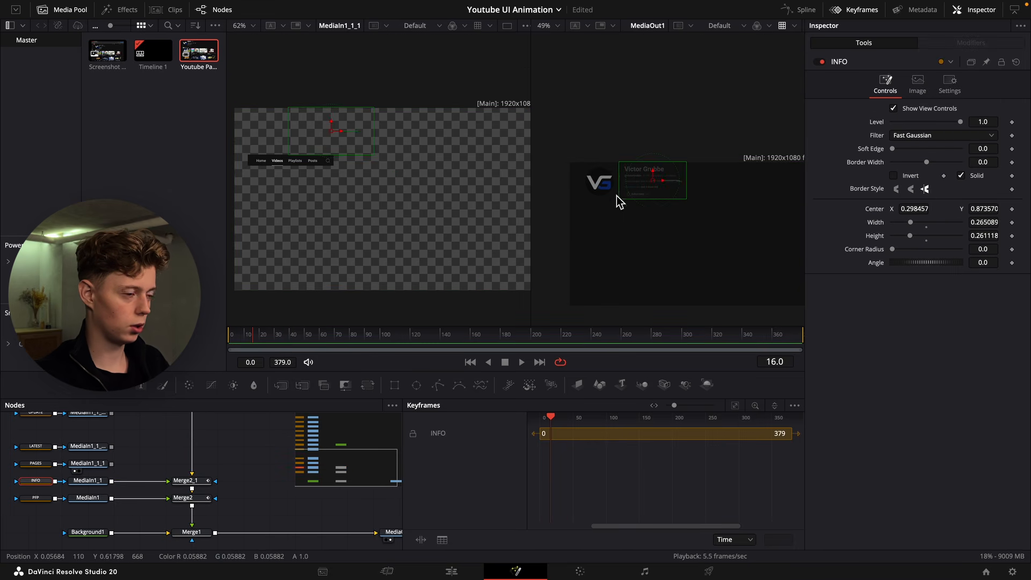
pyautogui.scroll(5, 618, 185)
pyautogui.scroll(3, 627, 175)
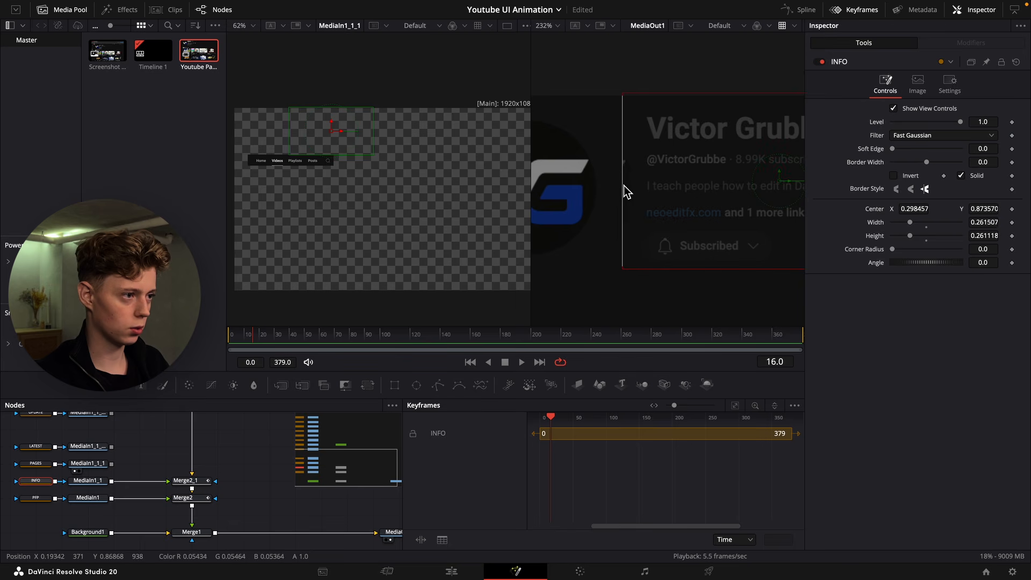
pyautogui.moveTo(624, 189); pyautogui.dragTo(632, 187)
# Move all of Merge2_1's keyframes earlier so they start at frame 5, and play back the timing.
pyautogui.click(186, 481)
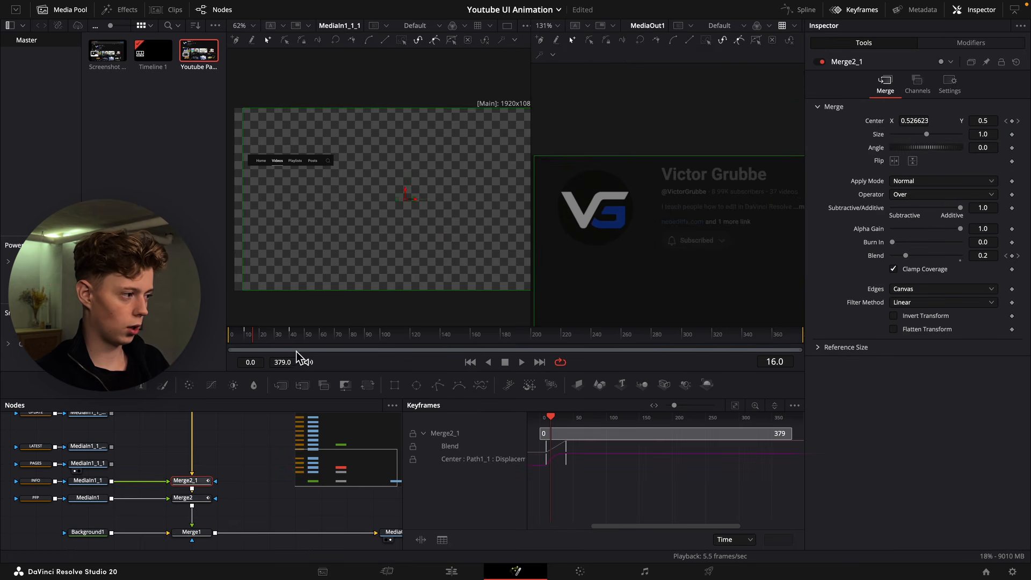
pyautogui.moveTo(257, 336); pyautogui.dragTo(193, 338)
pyautogui.scroll(-5, 603, 252)
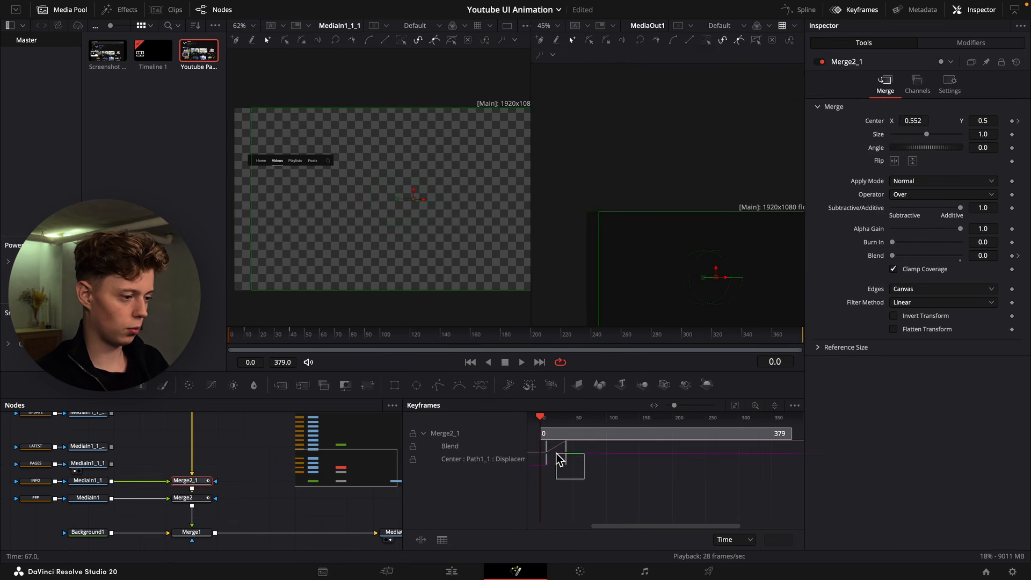
pyautogui.press('space')
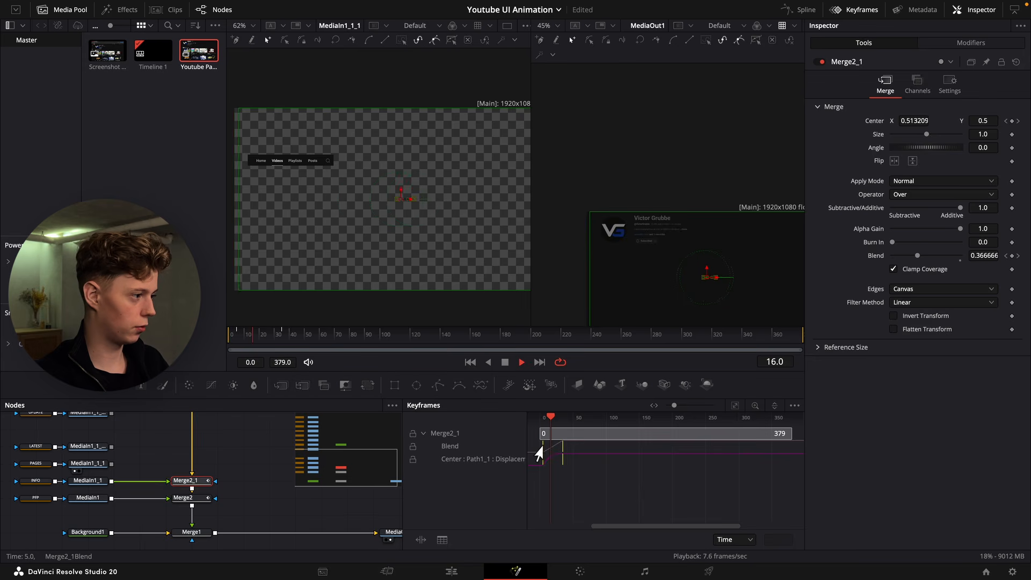
pyautogui.hotkey('ctrl', 'v')
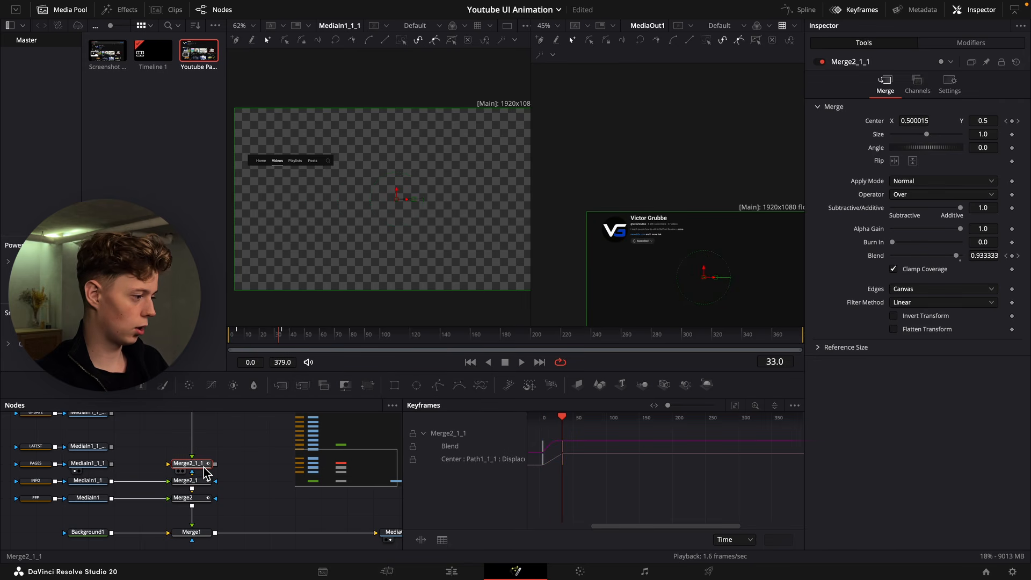
pyautogui.moveTo(111, 463); pyautogui.dragTo(184, 472)
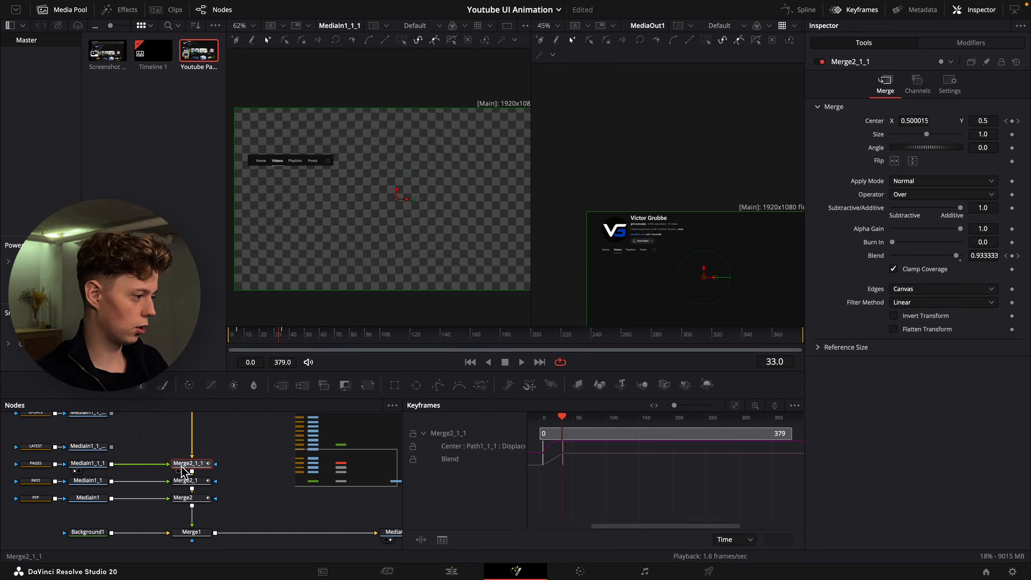
pyautogui.press('Delete')
# Insert a copy of Merge2 directly above Merge2_1, with the PAGES element's MediaIn1_1_1 as its foreground.
pyautogui.click(206, 499)
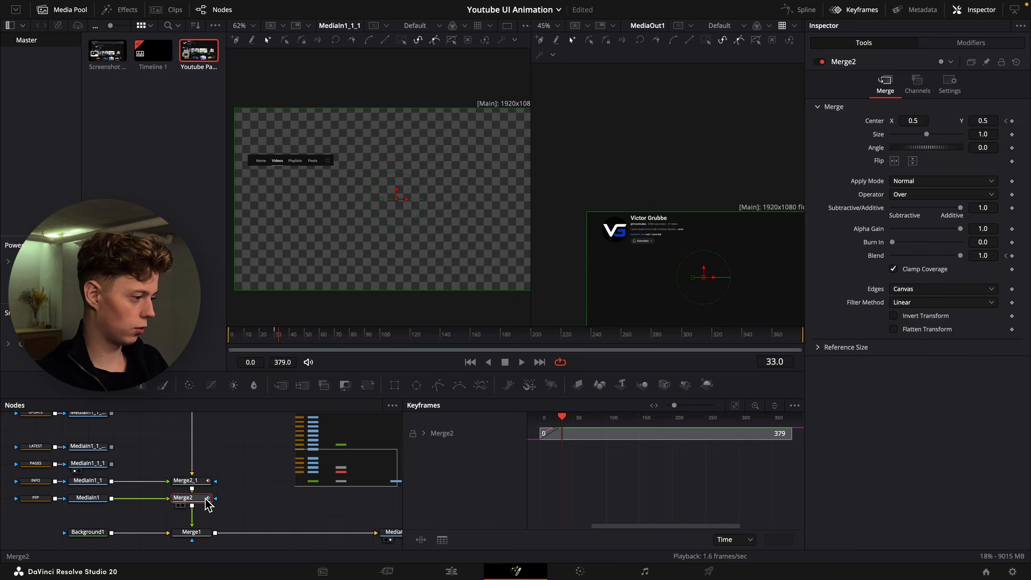
pyautogui.hotkey('ctrl', 'c')
pyautogui.hotkey('ctrl', 'v')
pyautogui.moveTo(237, 482); pyautogui.dragTo(190, 463)
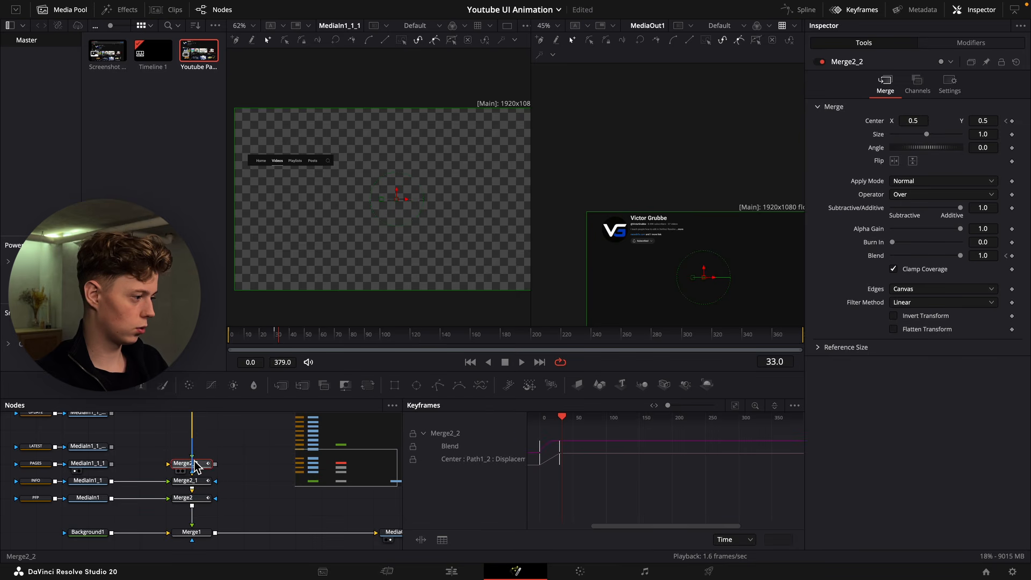
pyautogui.moveTo(112, 462); pyautogui.dragTo(168, 463)
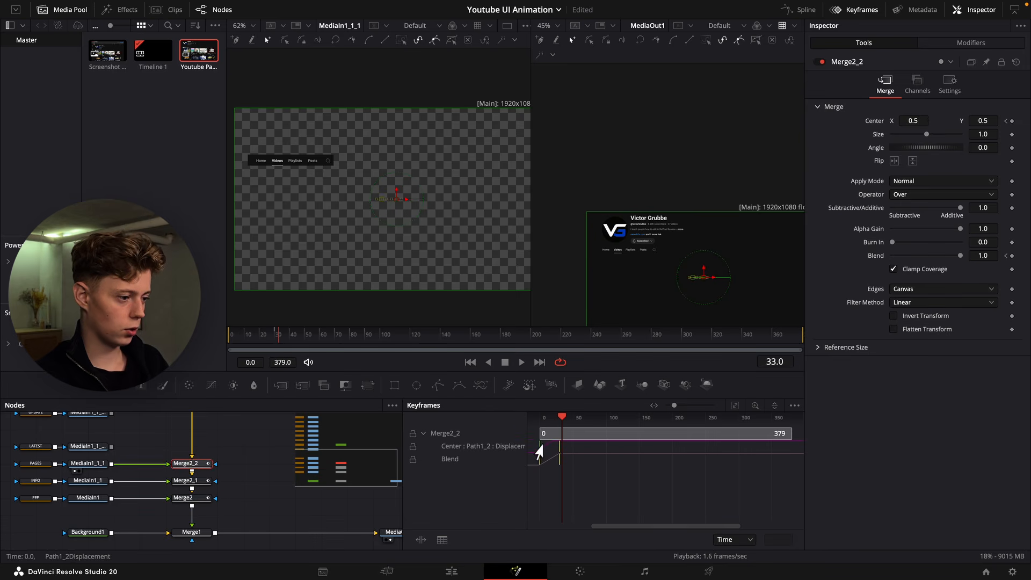
# Delay all of Merge2_2's keyframes by 10 frames and return the playhead to frame 0.
pyautogui.moveTo(539, 453); pyautogui.dragTo(546, 454)
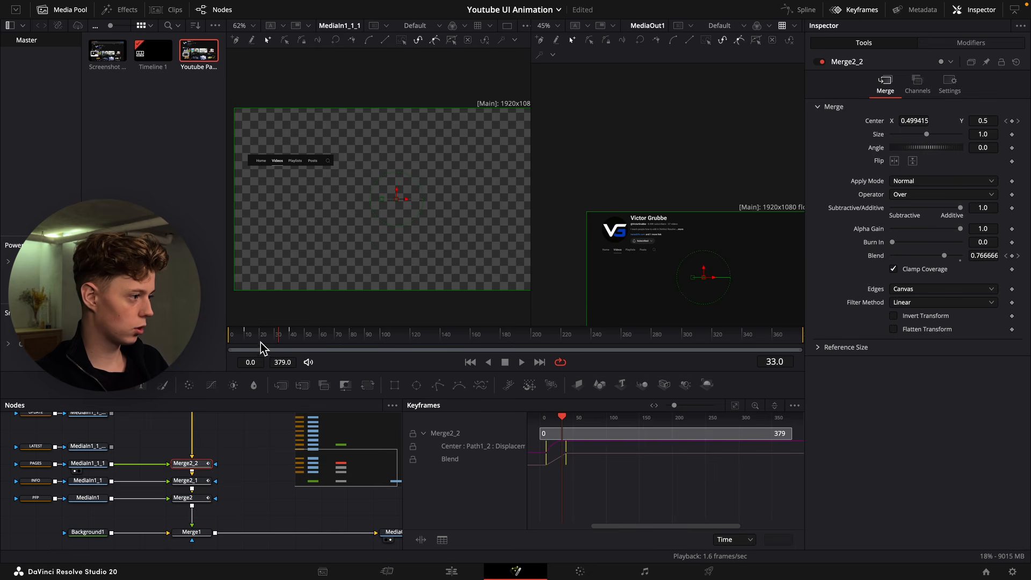
pyautogui.click(232, 337)
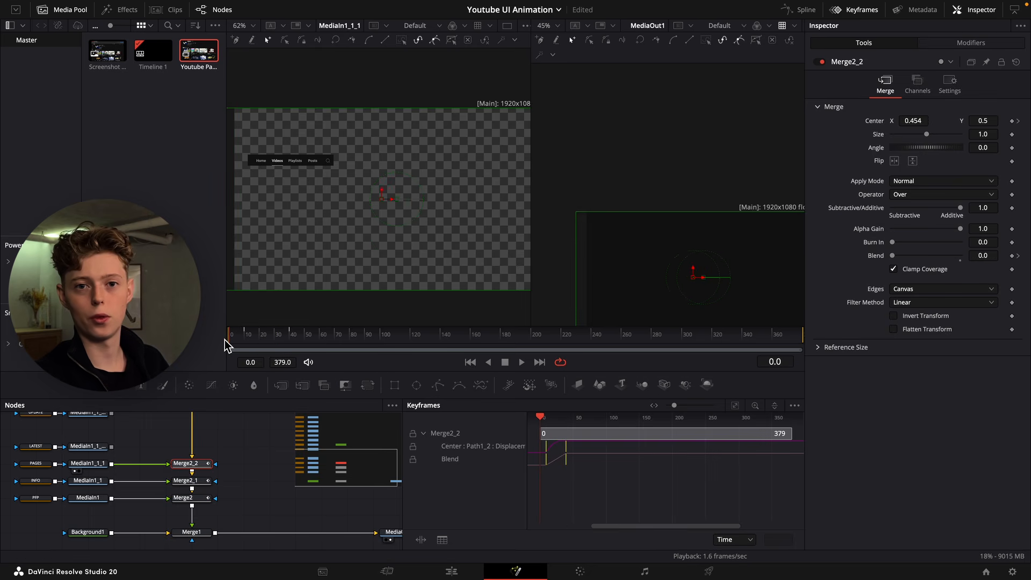
pyautogui.press('space')
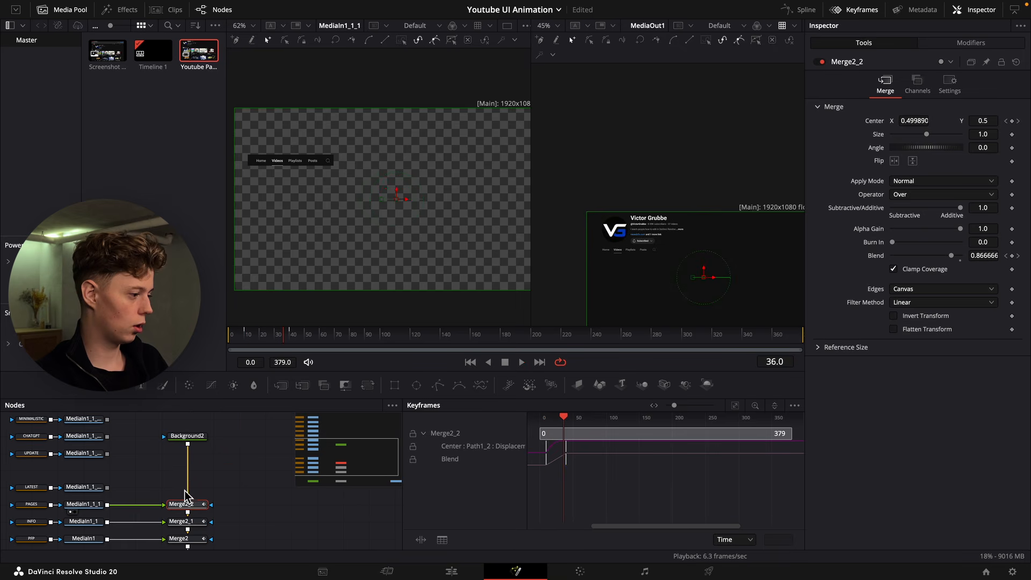
pyautogui.click(200, 477)
pyautogui.moveTo(198, 473); pyautogui.dragTo(194, 487)
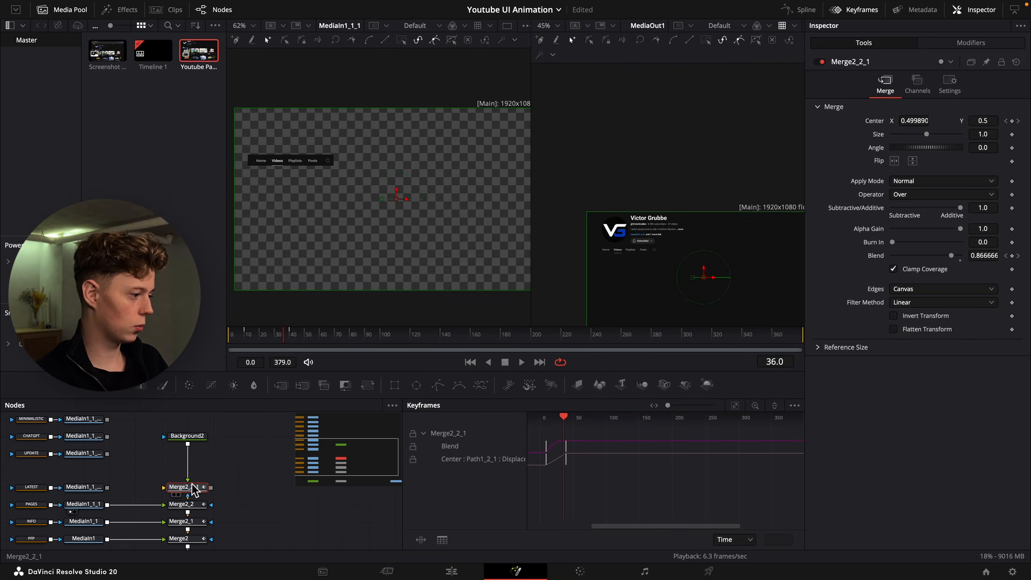
pyautogui.press('super+z')
pyautogui.press('super+z')
# Insert a copy of Merge2_1 directly above Merge2_2, with the LATEST element's media as its foreground.
pyautogui.click(185, 522)
pyautogui.press('super+v')
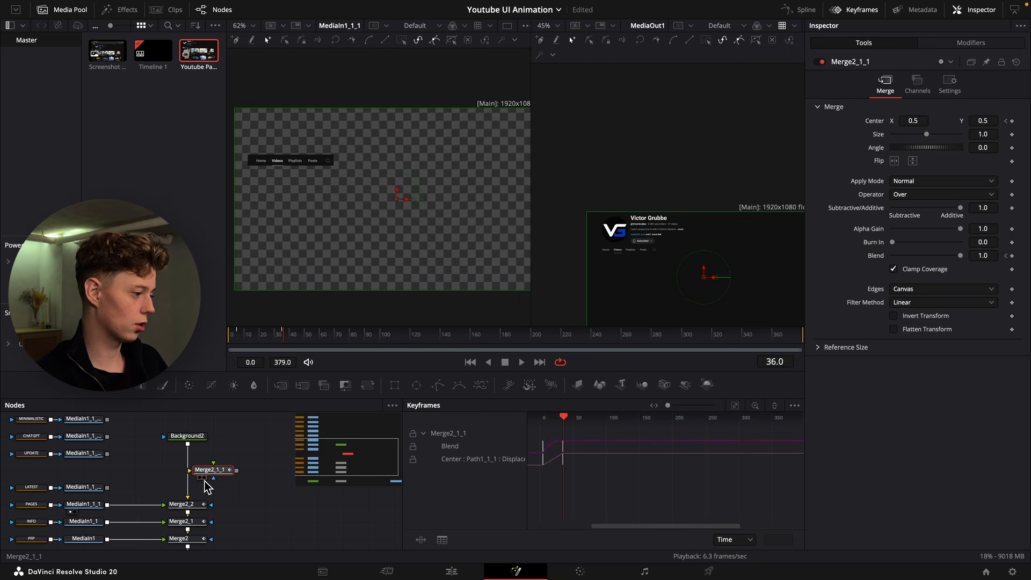
pyautogui.moveTo(205, 479); pyautogui.dragTo(192, 490)
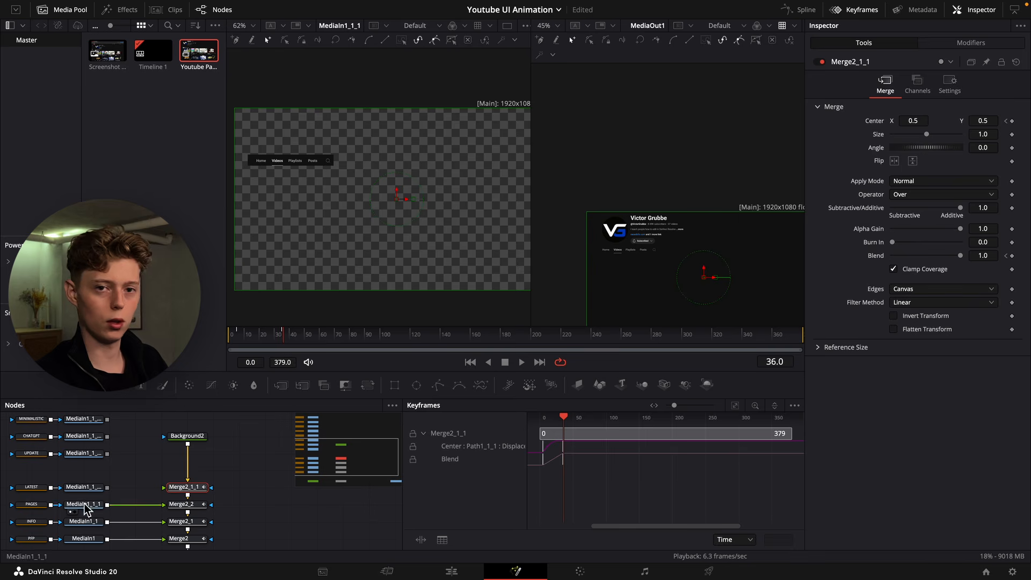
pyautogui.moveTo(107, 487); pyautogui.dragTo(180, 487)
# Delay all of Merge2_1_1's keyframes so they start at frame 15, and play back the timing from the beginning.
pyautogui.moveTo(579, 471); pyautogui.dragTo(551, 450)
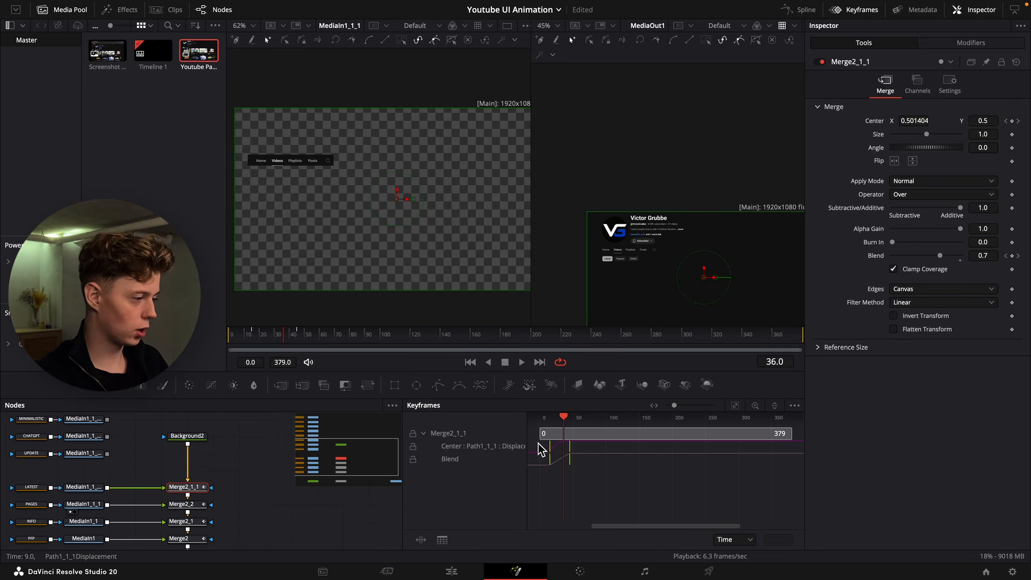
pyautogui.moveTo(260, 332); pyautogui.dragTo(220, 348)
pyautogui.press('space')
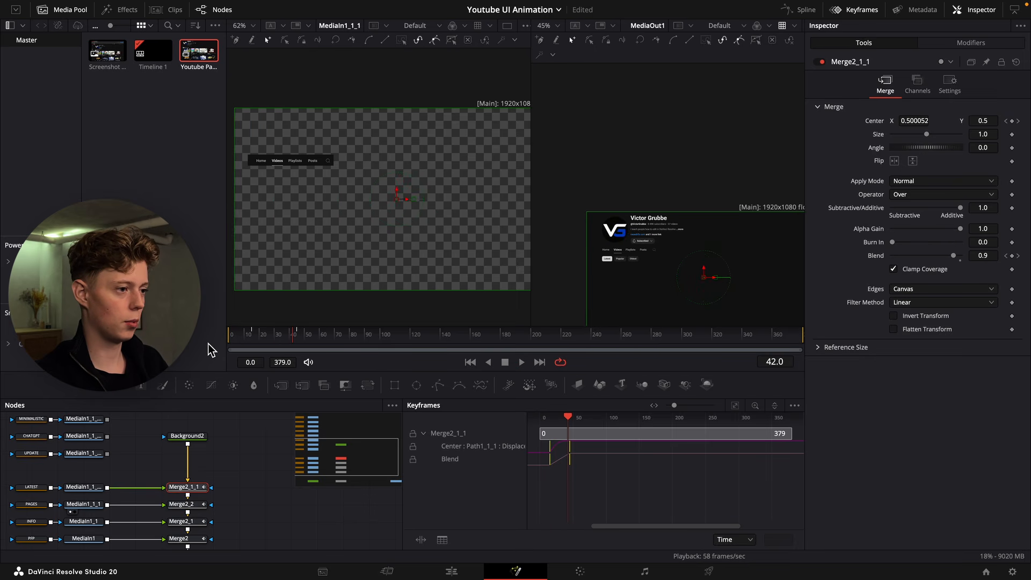
# Insert a copy of Merge2_1_1 above it, with the UPDATE element's media as its foreground.
pyautogui.scroll(2, 182, 478)
pyautogui.moveTo(182, 478)
pyautogui.mouseDown()
pyautogui.moveTo(182, 443)
pyautogui.moveTo(180, 492)
pyautogui.mouseUp()
pyautogui.click(187, 529)
pyautogui.press('super+c')
pyautogui.click(194, 488)
pyautogui.press('super+v')
pyautogui.moveTo(102, 492); pyautogui.dragTo(173, 493)
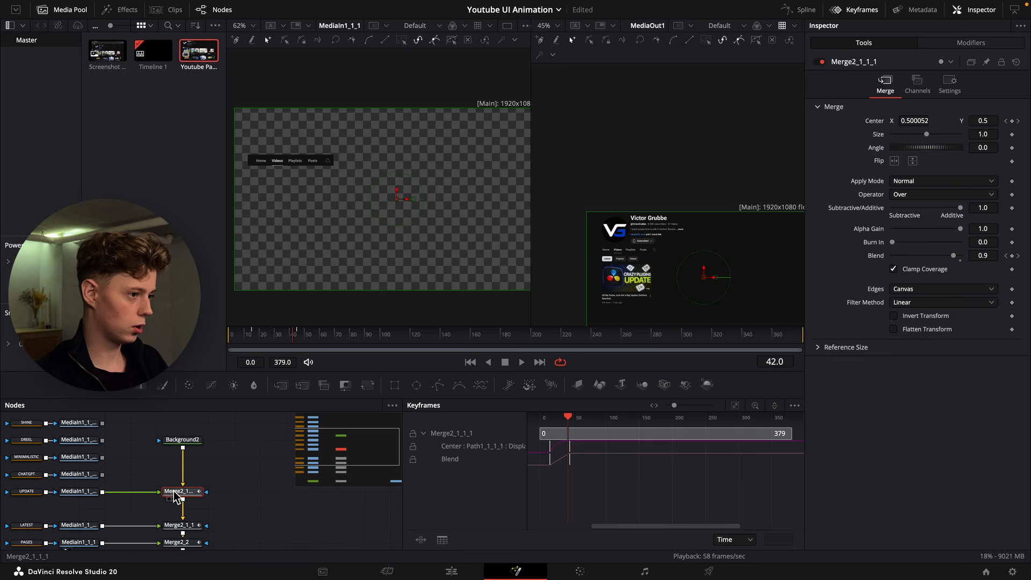
# At Merge2_1_1_1's first keyframe on frame 15, set Center to X 0.5 and Y 0.45 so the UPDATE thumbnail rises from below.
pyautogui.click(1006, 121)
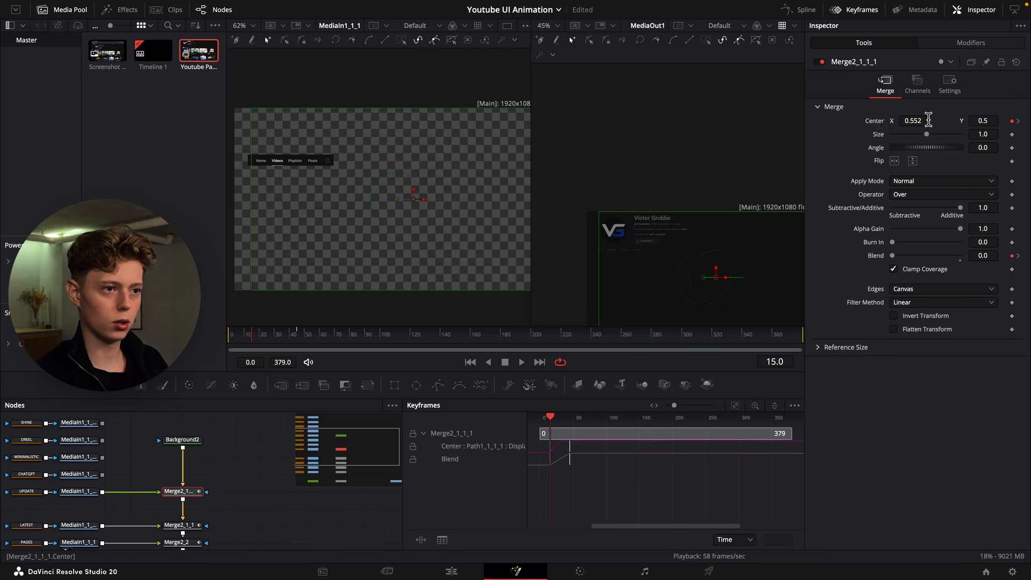
pyautogui.write('0.5')
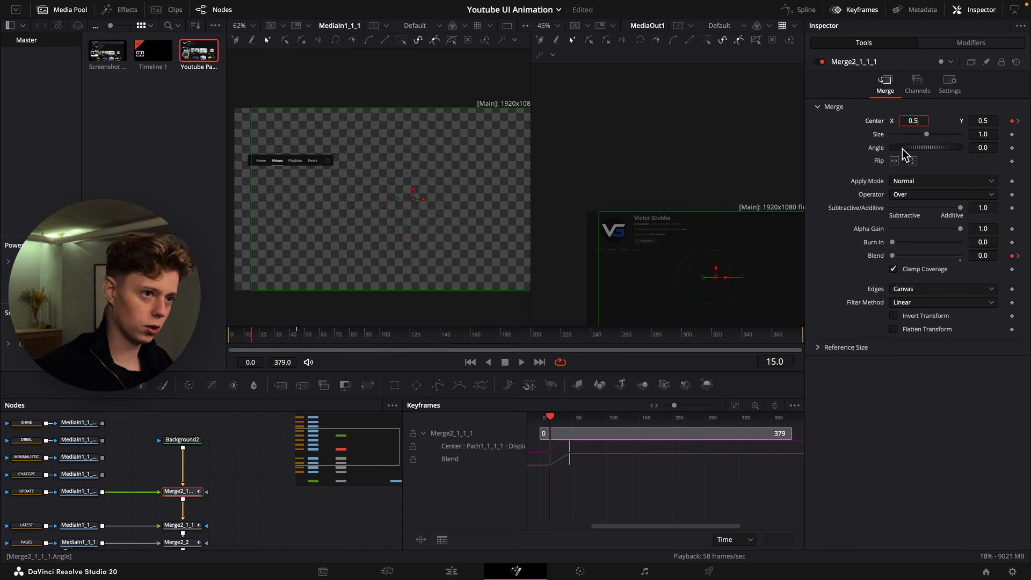
pyautogui.press('Tab')
pyautogui.write('0.45')
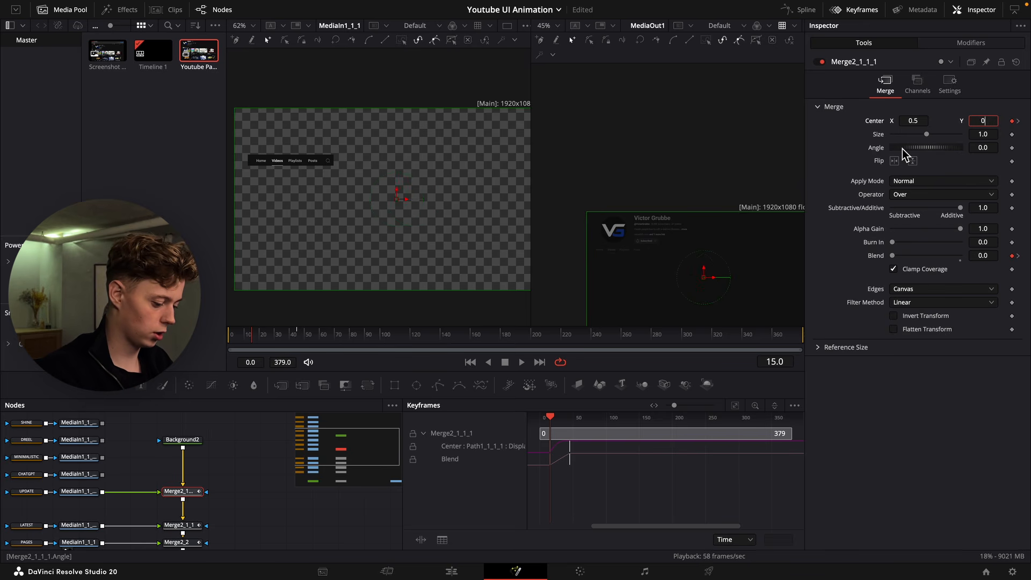
pyautogui.press('Tab')
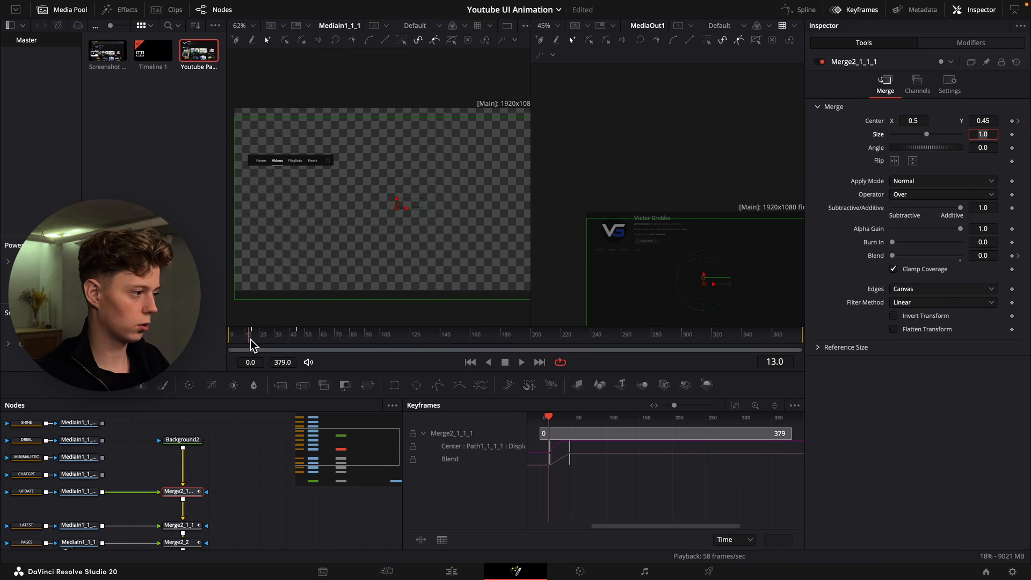
# Delay all of Merge2_1_1_1's keyframes so they start at frame 20, and play back the UPDATE thumbnail's motion.
pyautogui.moveTo(251, 339); pyautogui.dragTo(293, 342)
pyautogui.click(253, 340)
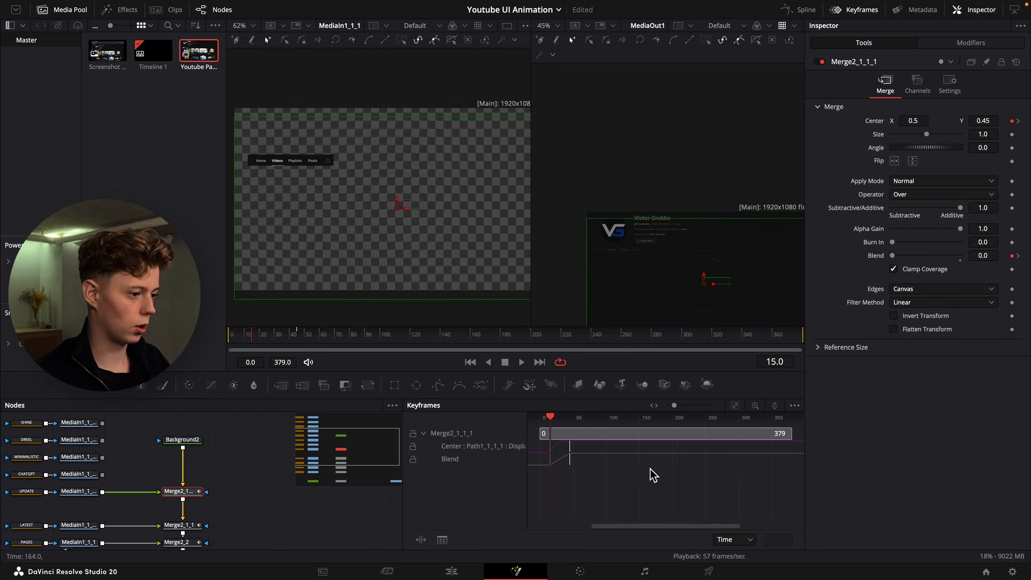
pyautogui.moveTo(623, 488); pyautogui.dragTo(555, 447)
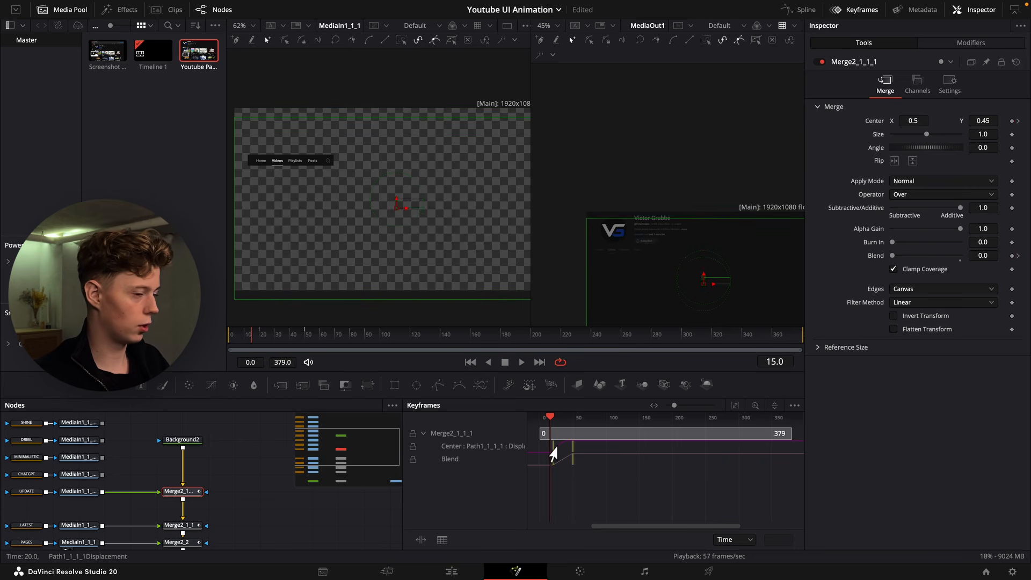
pyautogui.press('space')
pyautogui.press('space')
# Insert a copy of Merge2_1_1_1 directly above it, with the CHATGPT element's media as its foreground.
pyautogui.click(236, 485)
pyautogui.click(185, 492)
pyautogui.hotkey('ctrl', 'c')
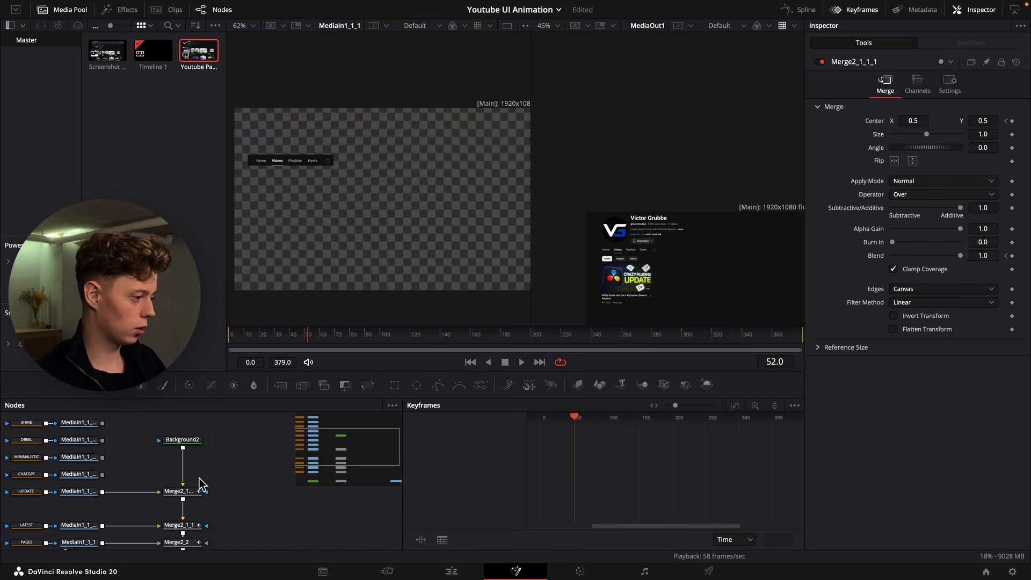
pyautogui.hotkey('ctrl', 'v')
pyautogui.moveTo(192, 476)
pyautogui.mouseDown()
pyautogui.moveTo(138, 481)
pyautogui.moveTo(182, 479)
pyautogui.mouseUp()
# Delay all of Merge2_1_1_1_1's keyframes so they start at frame 25, and play back the animation from the beginning.
pyautogui.moveTo(635, 482); pyautogui.dragTo(555, 448)
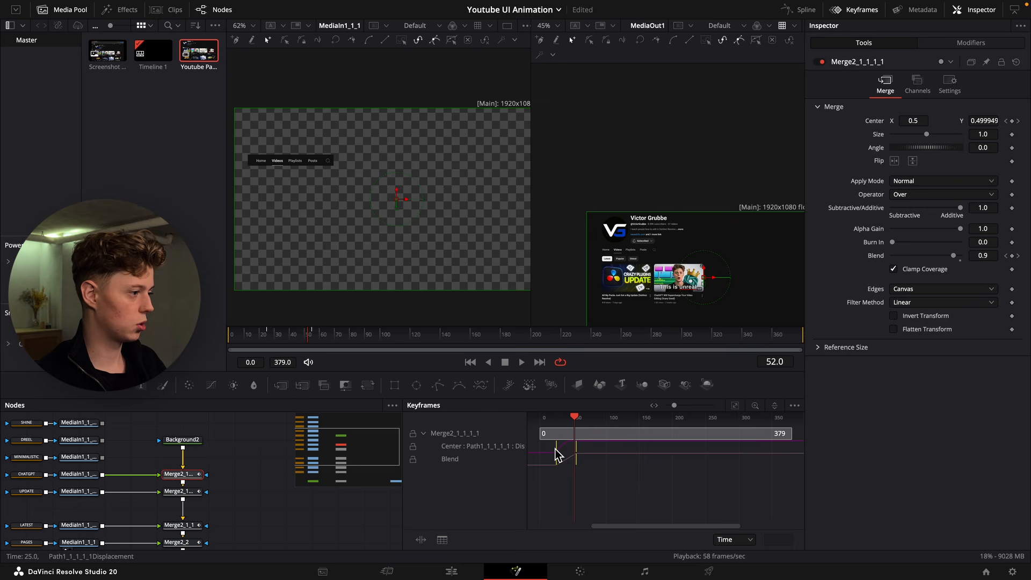
pyautogui.moveTo(306, 335); pyautogui.dragTo(232, 347)
pyautogui.press('space')
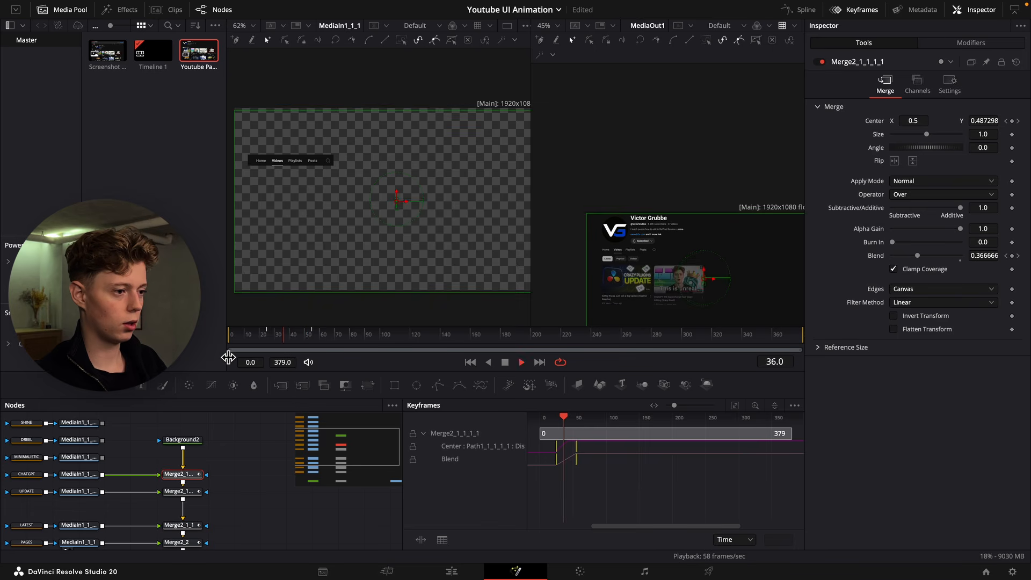
pyautogui.press('space')
# Undo the whole chain of individual Merge nodes, back to the single MultiMerge1 node that combines all elements.
pyautogui.scroll(2, 149, 488)
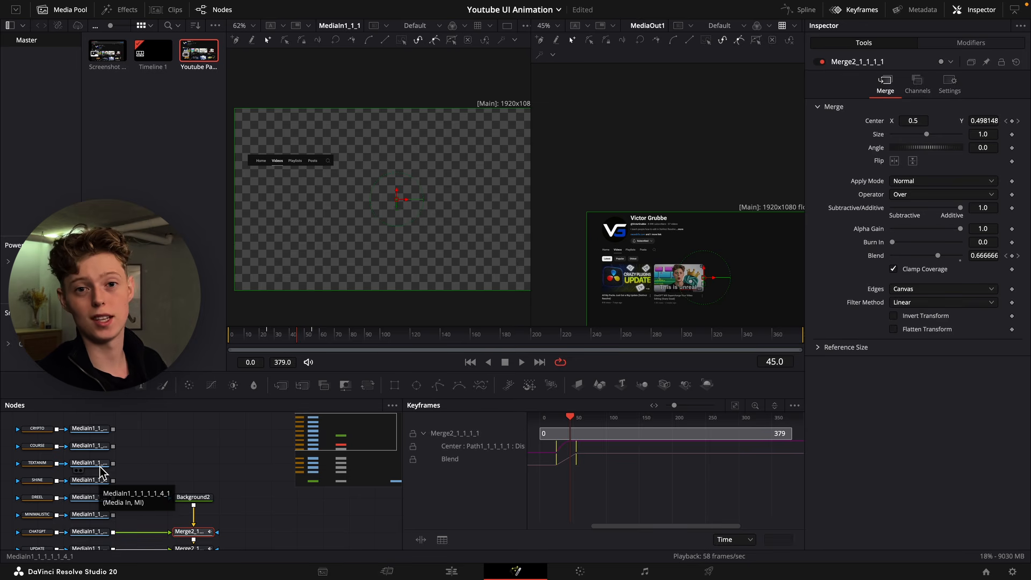
pyautogui.scroll(-3, 226, 437)
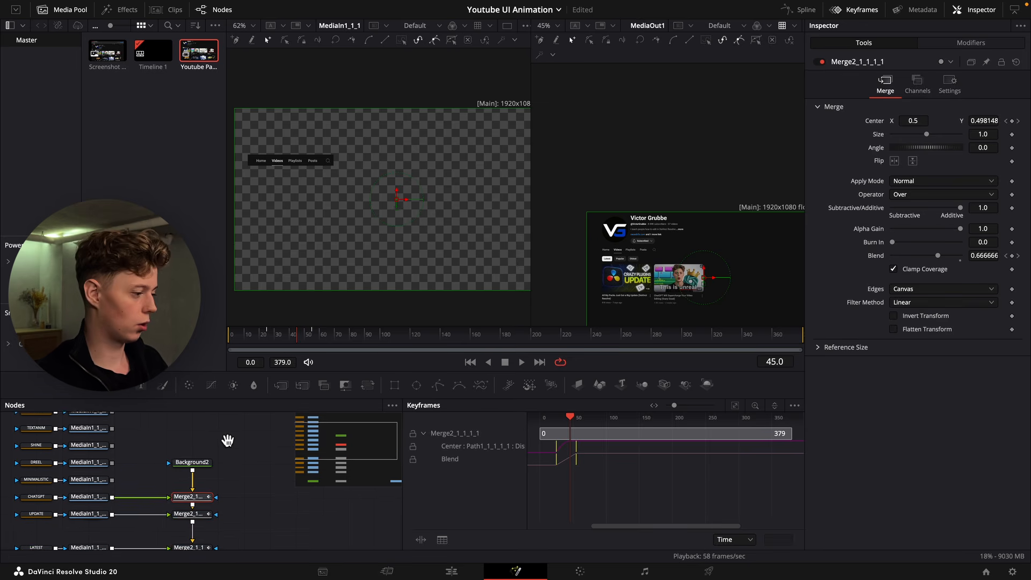
pyautogui.click(237, 493)
pyautogui.press('super+z')
pyautogui.press('super+z')
pyautogui.press('super+z')
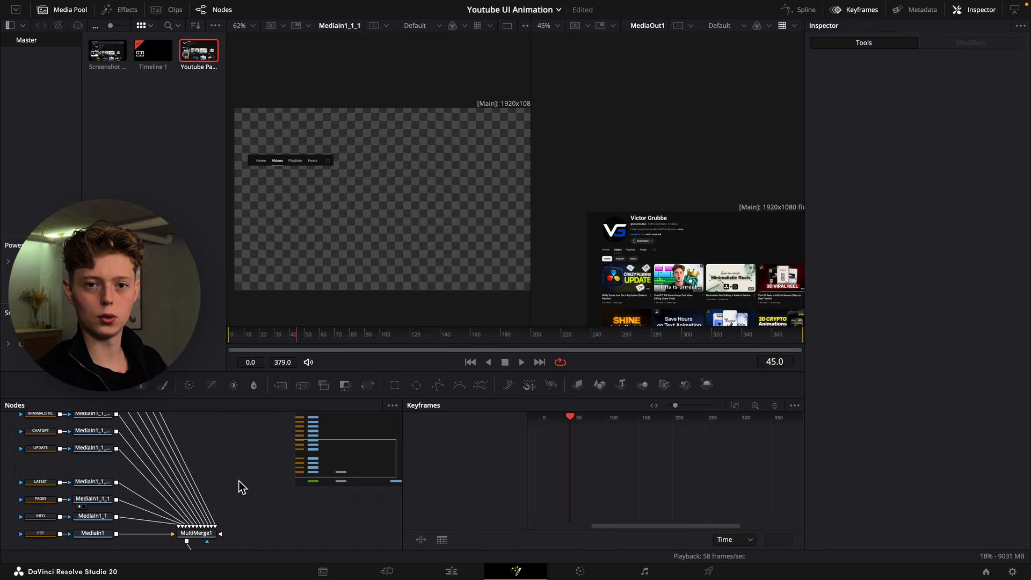
# Add a NeoAnim node between the PFP element's MediaIn1 and MultiMerge1.
pyautogui.moveTo(237, 495); pyautogui.dragTo(267, 470)
pyautogui.moveTo(258, 420); pyautogui.dragTo(244, 446)
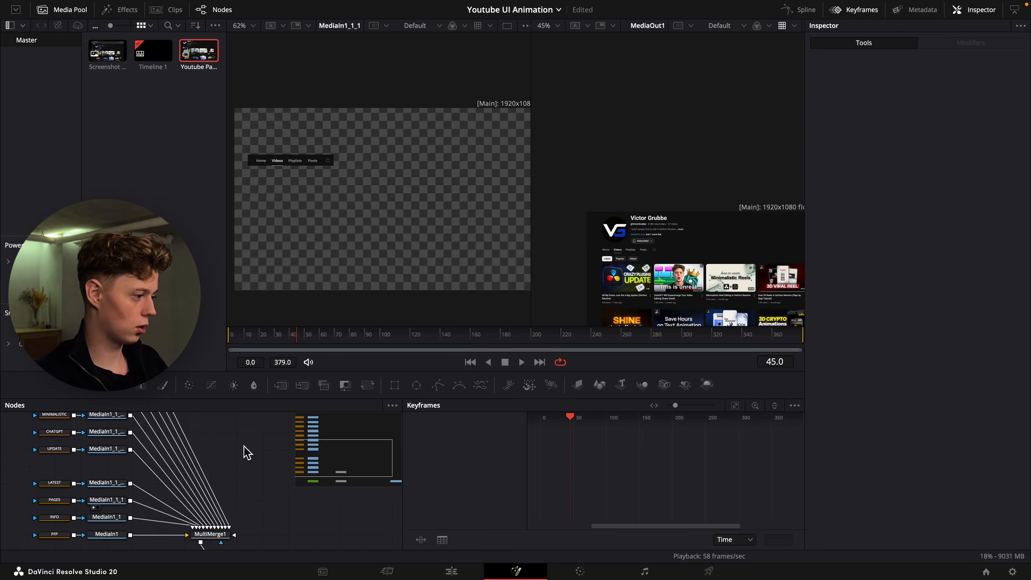
pyautogui.click(114, 535)
pyautogui.hotkey('shift', 'space')
pyautogui.write('neo')
pyautogui.press('Return')
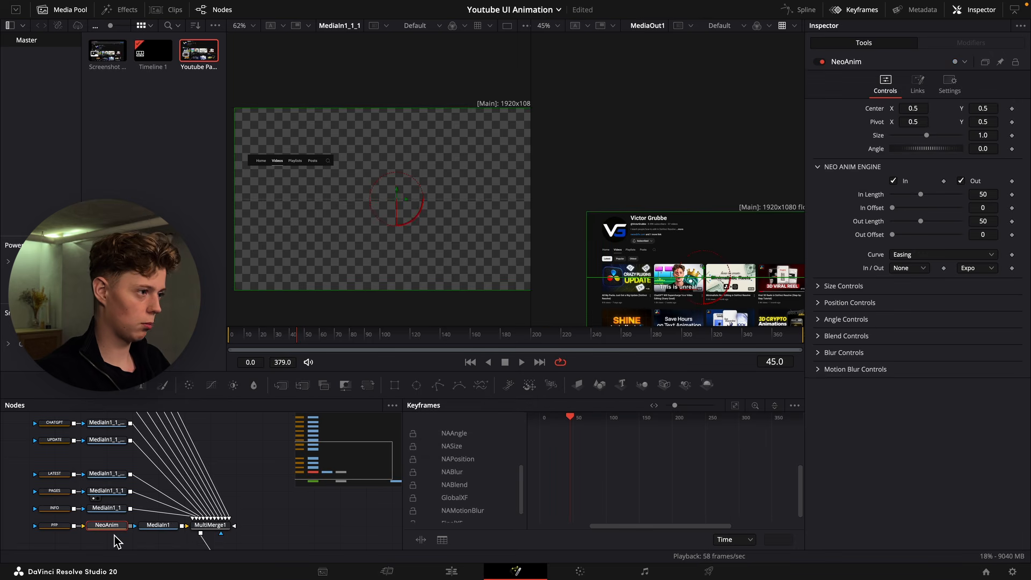
pyautogui.press('super+z')
pyautogui.moveTo(126, 545); pyautogui.dragTo(152, 527)
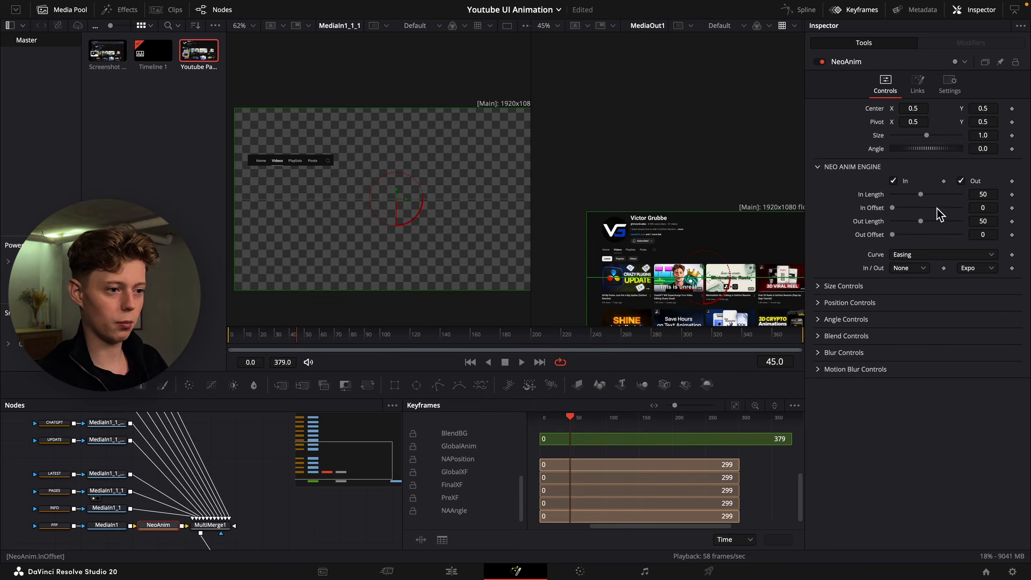
# Turn on NeoAnim's size animation for the profile picture and play it back from the beginning.
pyautogui.click(819, 286)
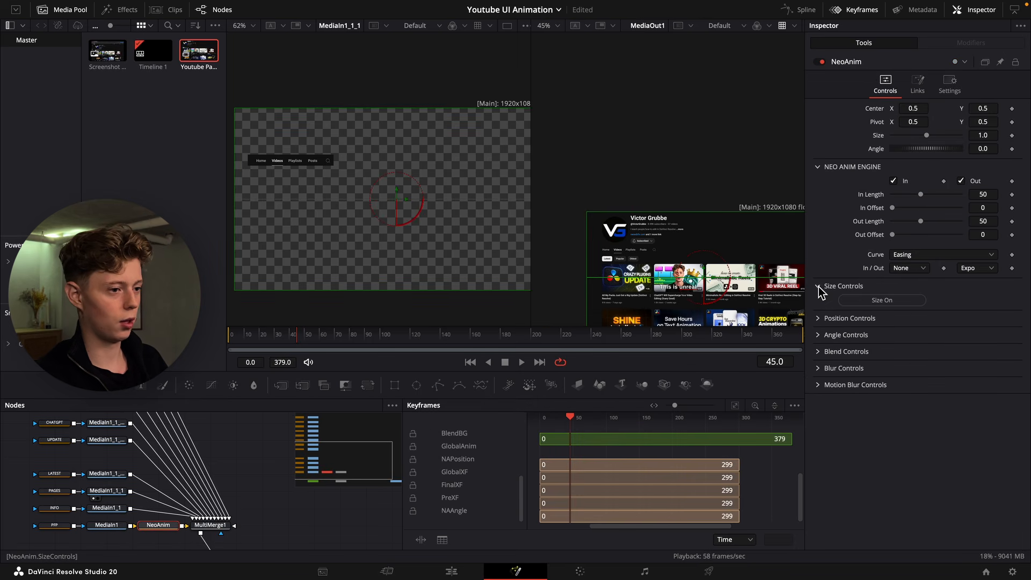
pyautogui.click(860, 302)
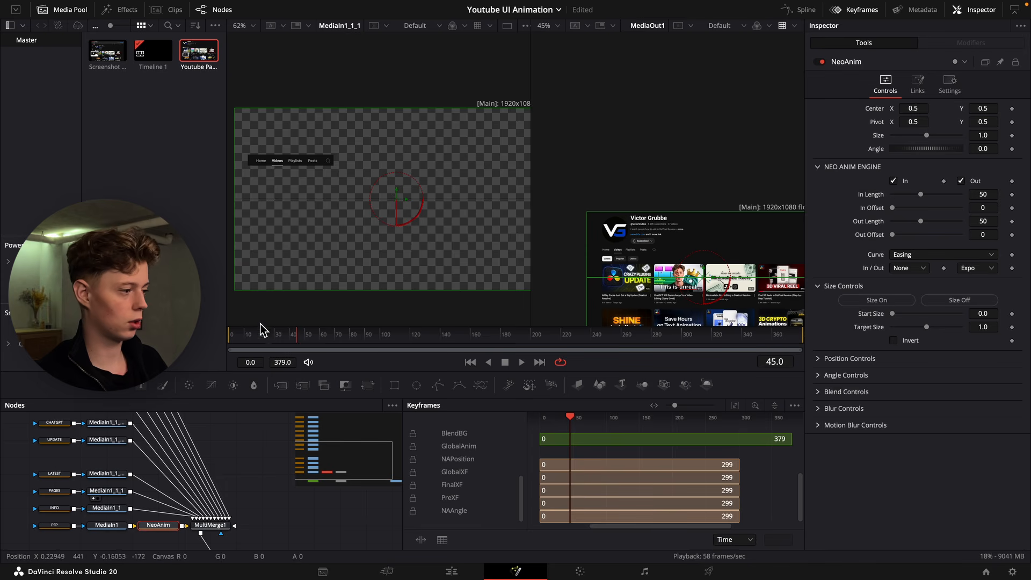
pyautogui.click(244, 339)
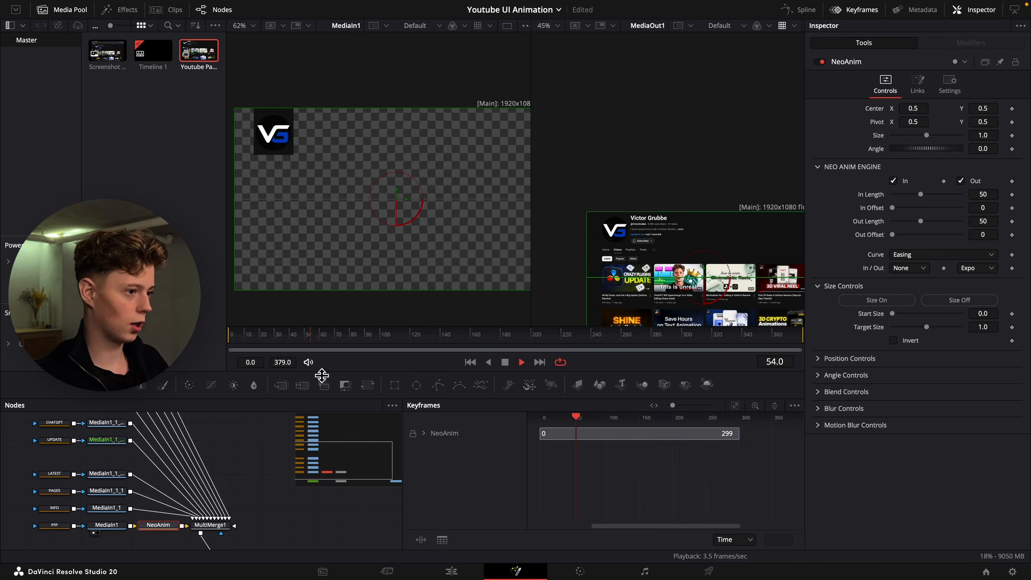
pyautogui.moveTo(313, 330); pyautogui.dragTo(231, 340)
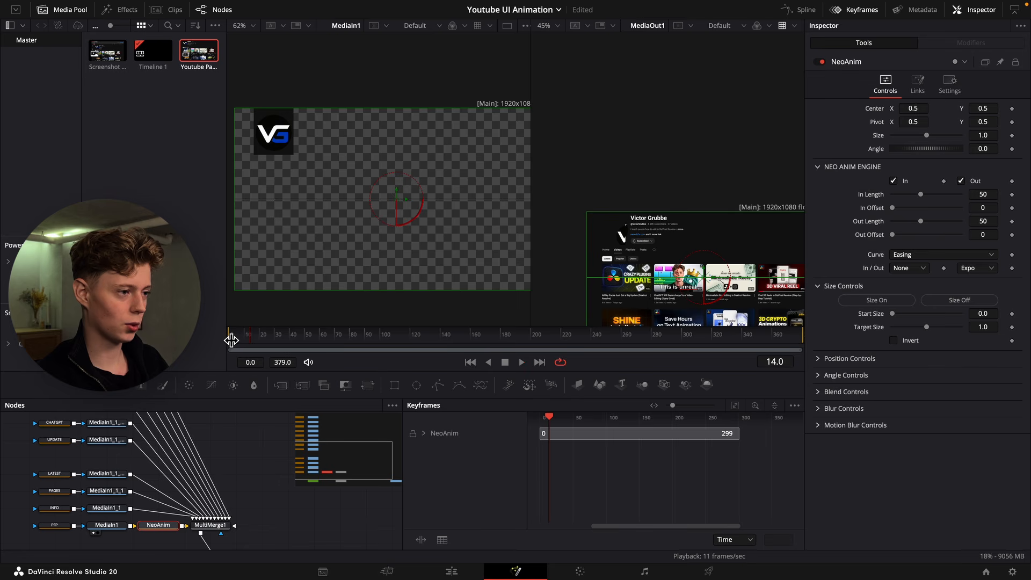
pyautogui.press('space')
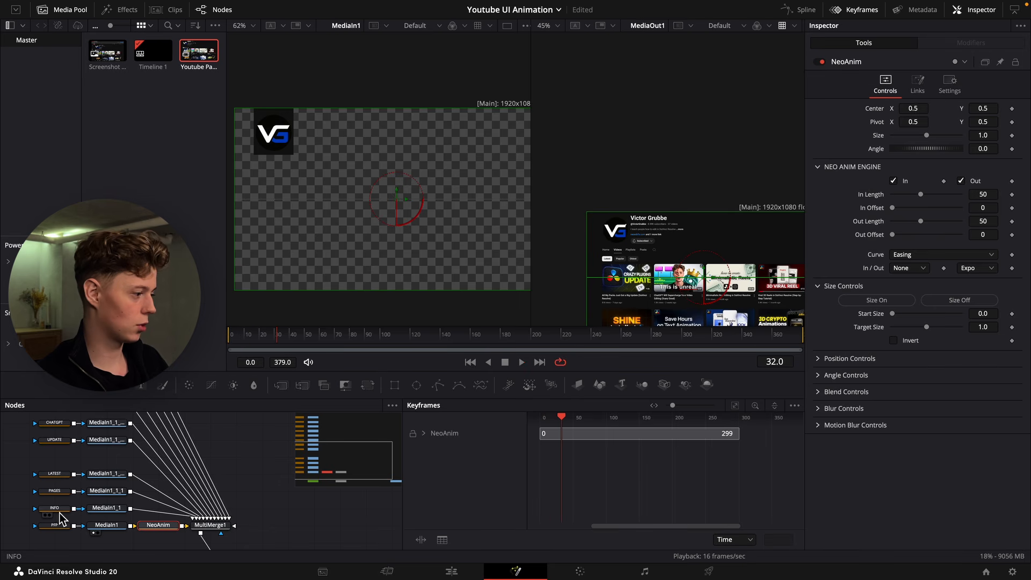
# Centre NeoAnim's pivot on the profile picture at X 0.123, Y 0.864, and play back the scaling.
pyautogui.scroll(3, 704, 264)
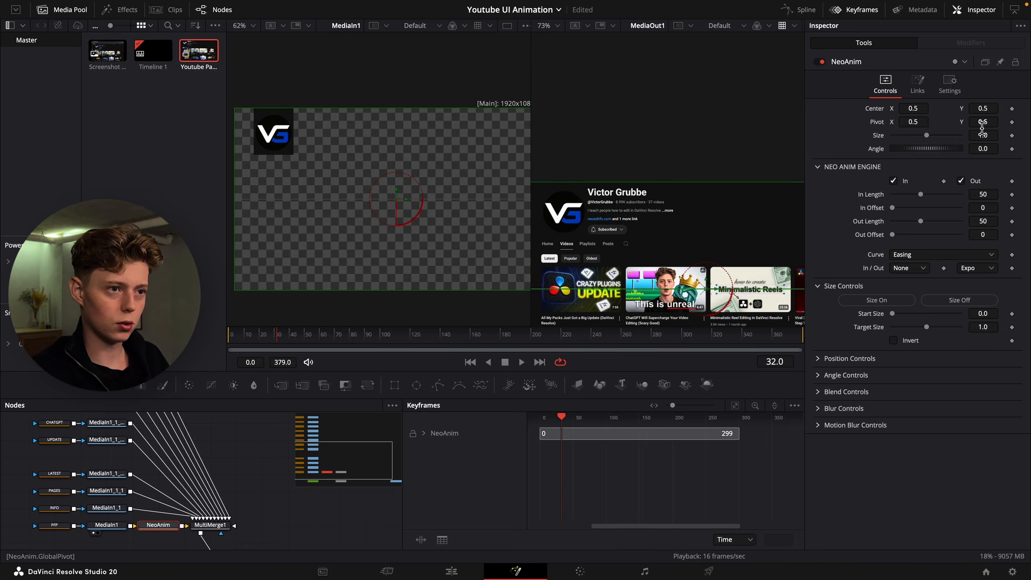
pyautogui.moveTo(982, 122); pyautogui.dragTo(1020, 122)
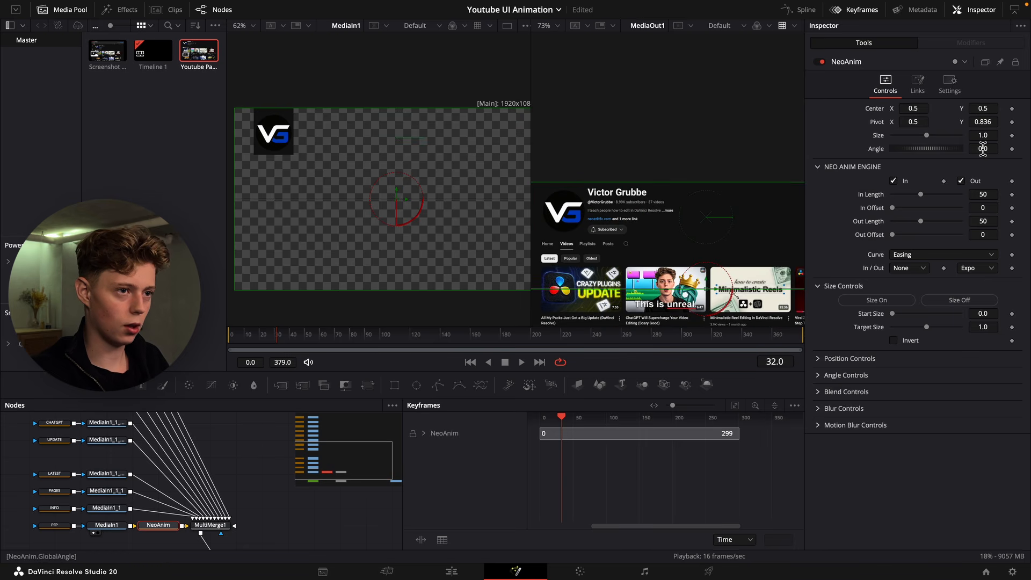
pyautogui.moveTo(919, 122); pyautogui.dragTo(694, 126)
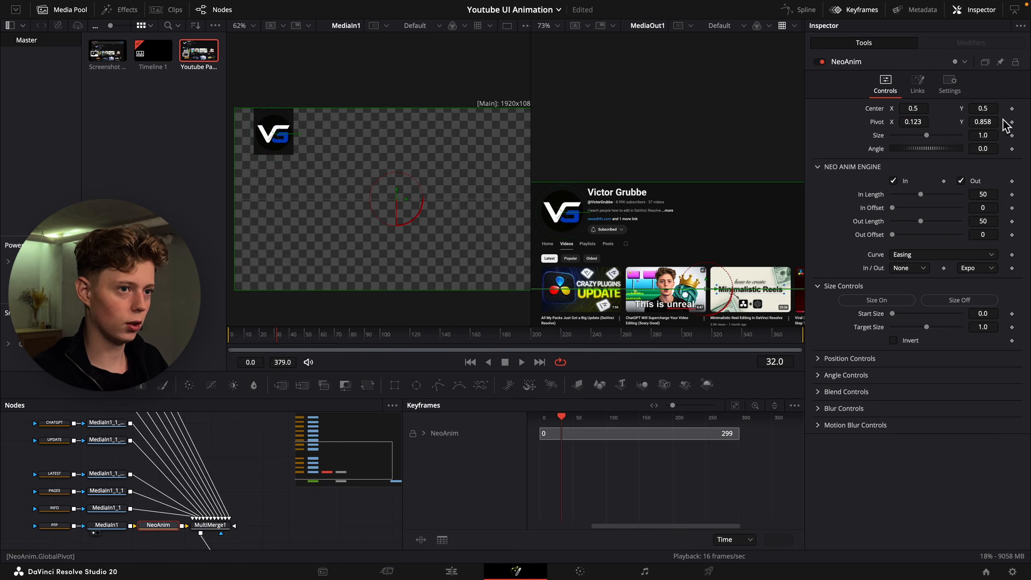
pyautogui.moveTo(272, 339); pyautogui.dragTo(209, 338)
pyautogui.press('space')
pyautogui.press('space')
pyautogui.moveTo(278, 340); pyautogui.dragTo(273, 339)
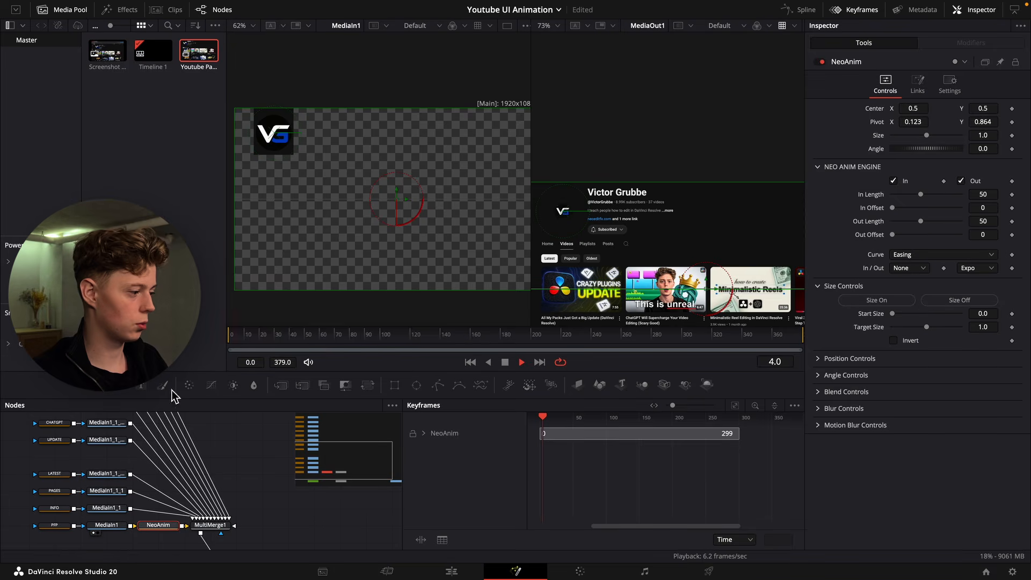
# Insert a copy of the NeoAnim node between the INFO element's MediaIn1_1 and MultiMerge1.
pyautogui.click(256, 506)
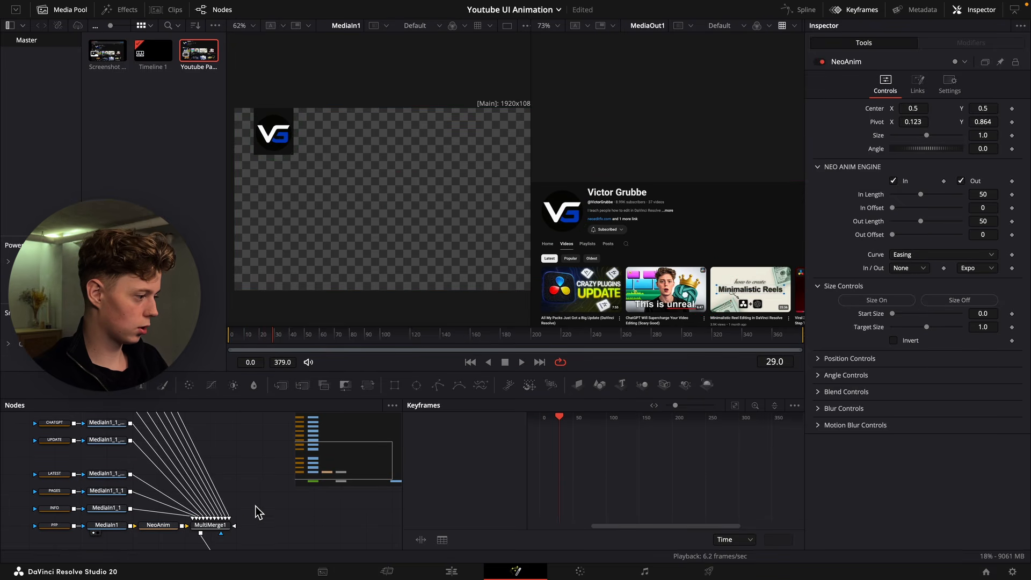
pyautogui.press('super+v')
pyautogui.moveTo(256, 509); pyautogui.dragTo(156, 515)
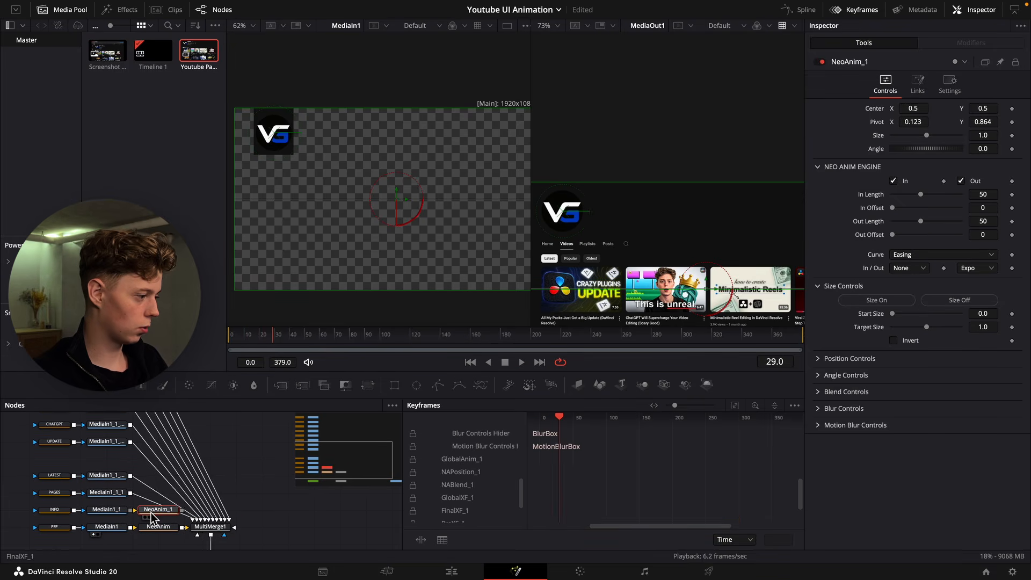
# Replace NeoAnim_1's size animation with a position animation that uses a start offset of 0.065, previewing the motion.
pyautogui.click(947, 300)
pyautogui.moveTo(266, 339); pyautogui.dragTo(207, 341)
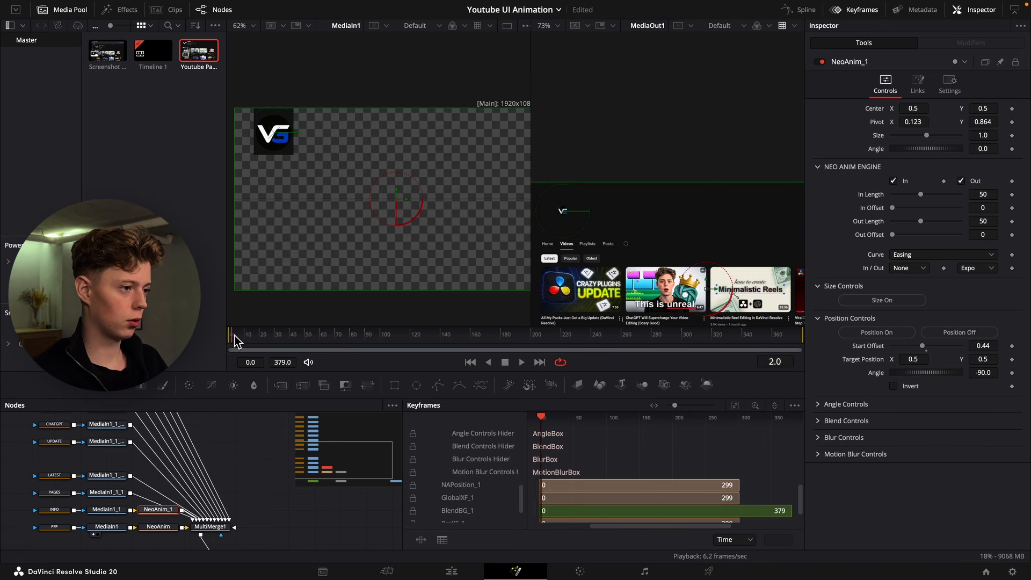
pyautogui.press('space')
pyautogui.moveTo(270, 337); pyautogui.dragTo(210, 343)
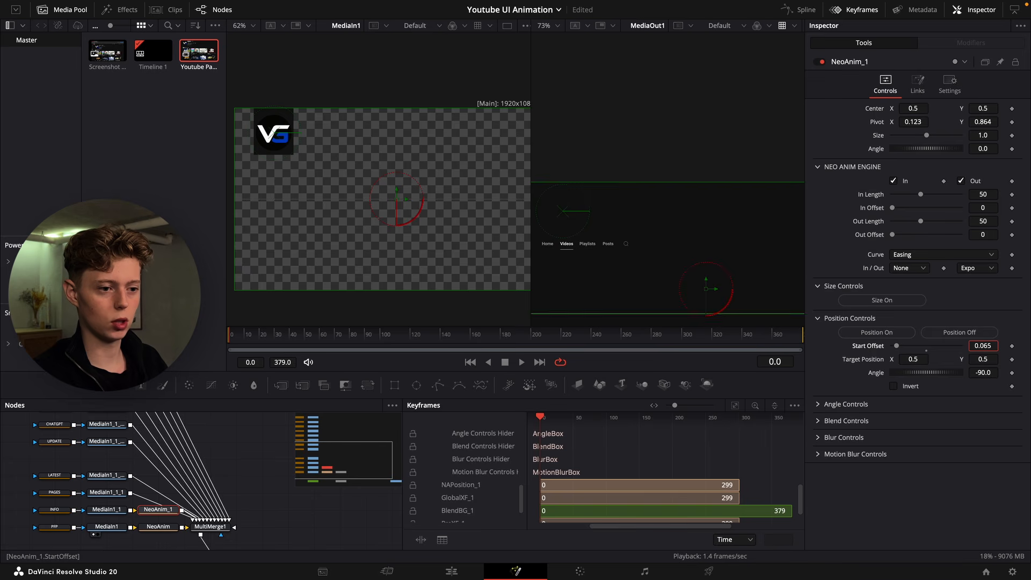
# Set NeoAnim_1's position start offset to 0.06 and its angle to 0, and play back the motion from the beginning.
pyautogui.press('BackSpace')
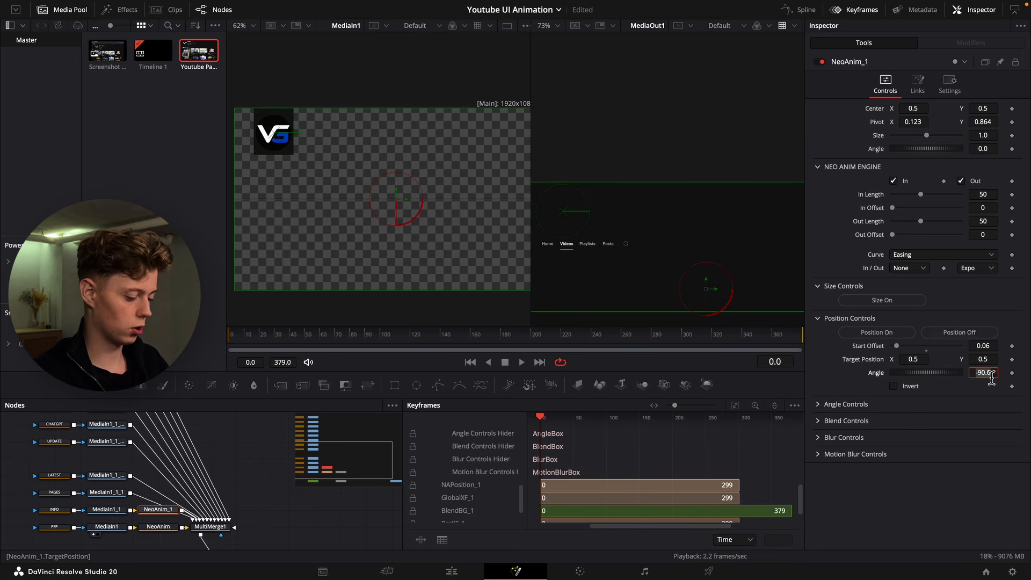
pyautogui.press('Tab')
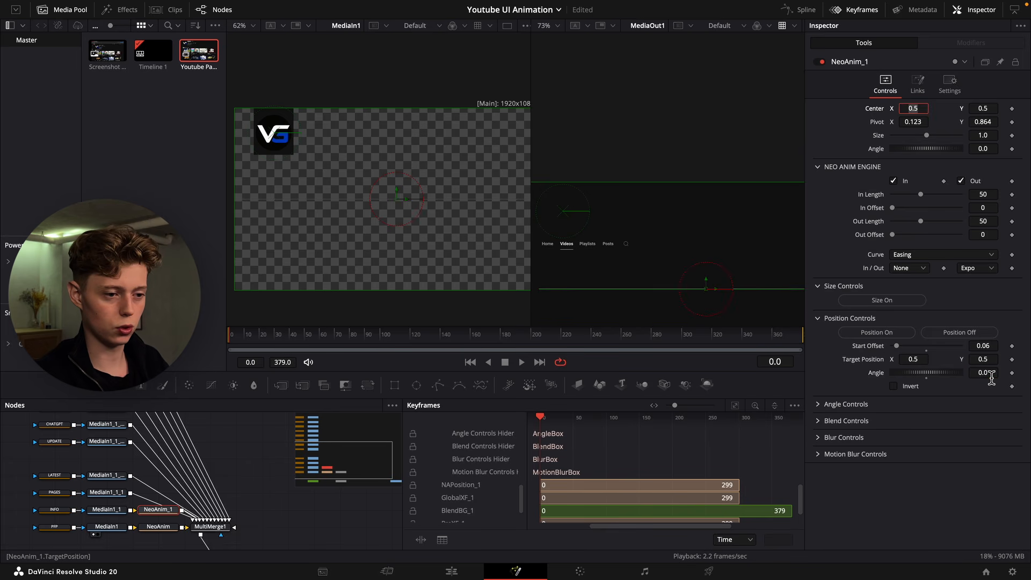
pyautogui.moveTo(247, 336); pyautogui.dragTo(188, 337)
pyautogui.click(238, 450)
pyautogui.press('space')
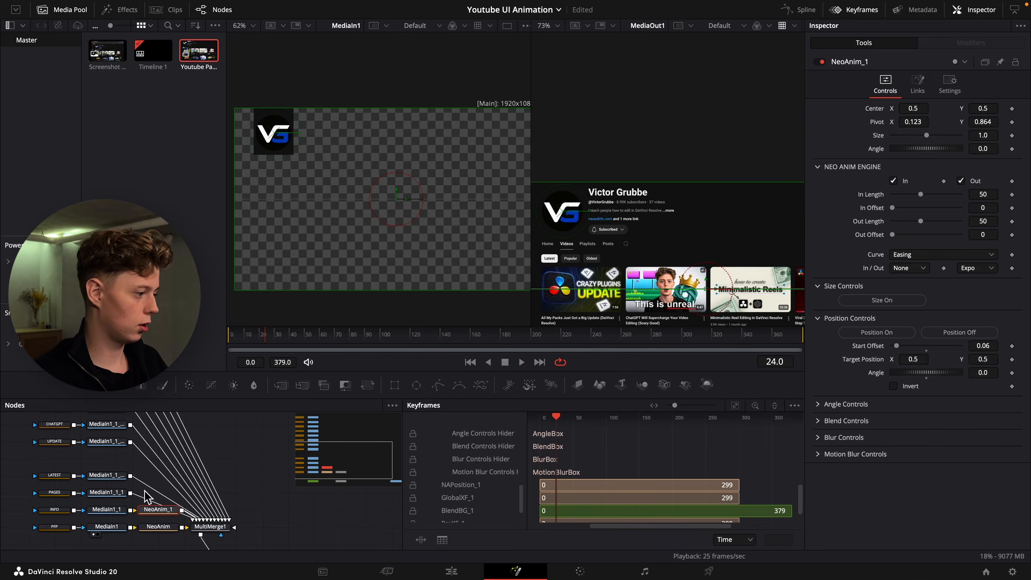
# Insert a NeoAnim copy after the PAGES element's media node, set its position angle to 180, and turn on its blend animation.
pyautogui.click(232, 487)
pyautogui.press('super+v')
pyautogui.moveTo(232, 489); pyautogui.dragTo(159, 495)
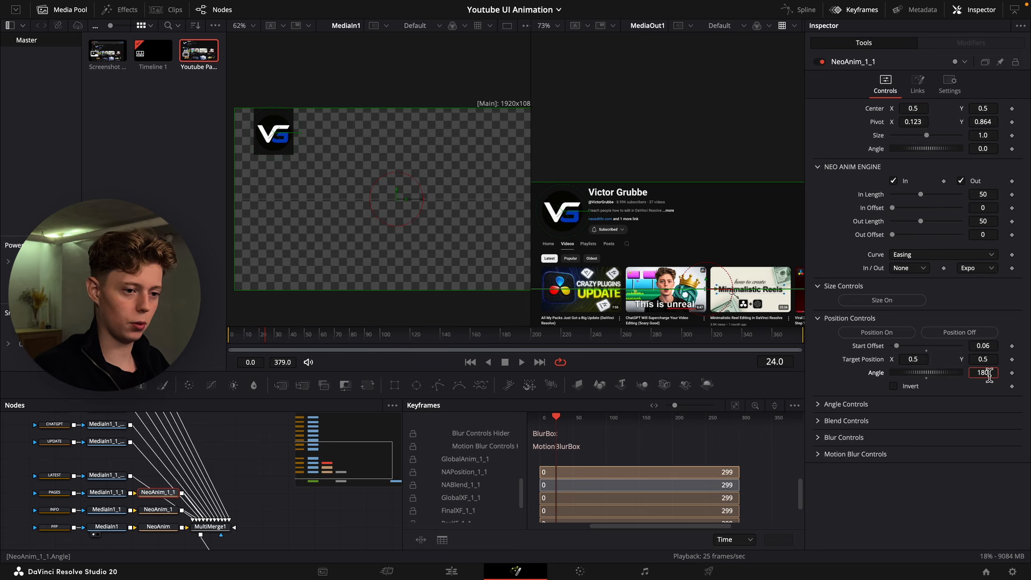
pyautogui.press('Return')
pyautogui.click(819, 421)
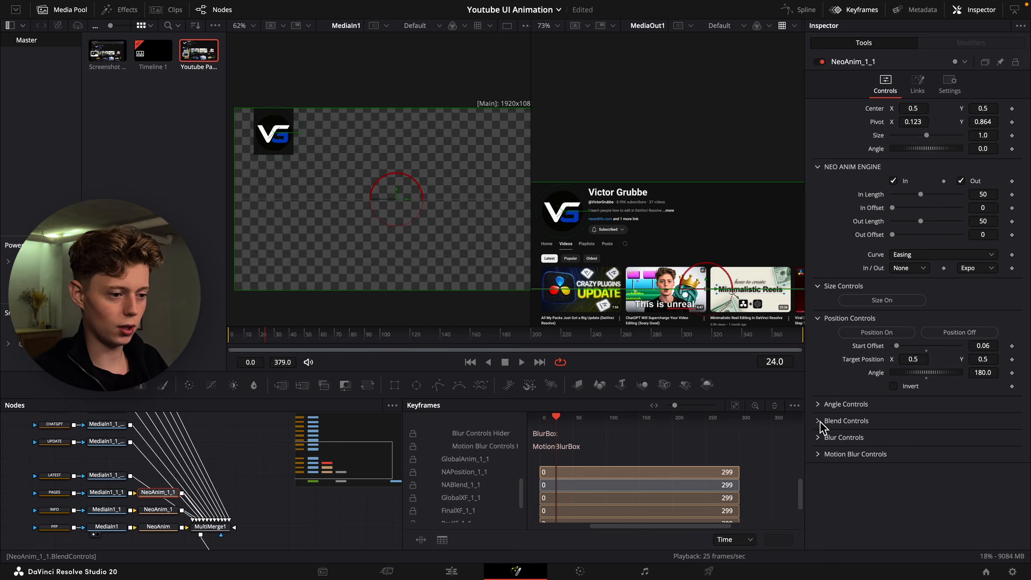
pyautogui.click(894, 436)
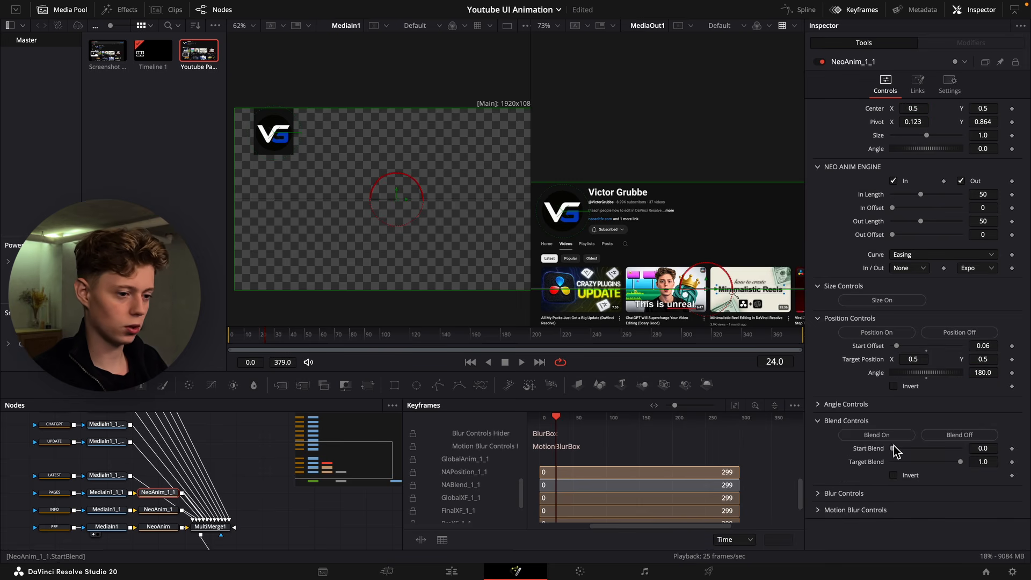
# Turn on the blend animation for the INFO element's NeoAnim_1, play it from the beginning, and set its In Offset to 5.
pyautogui.click(149, 510)
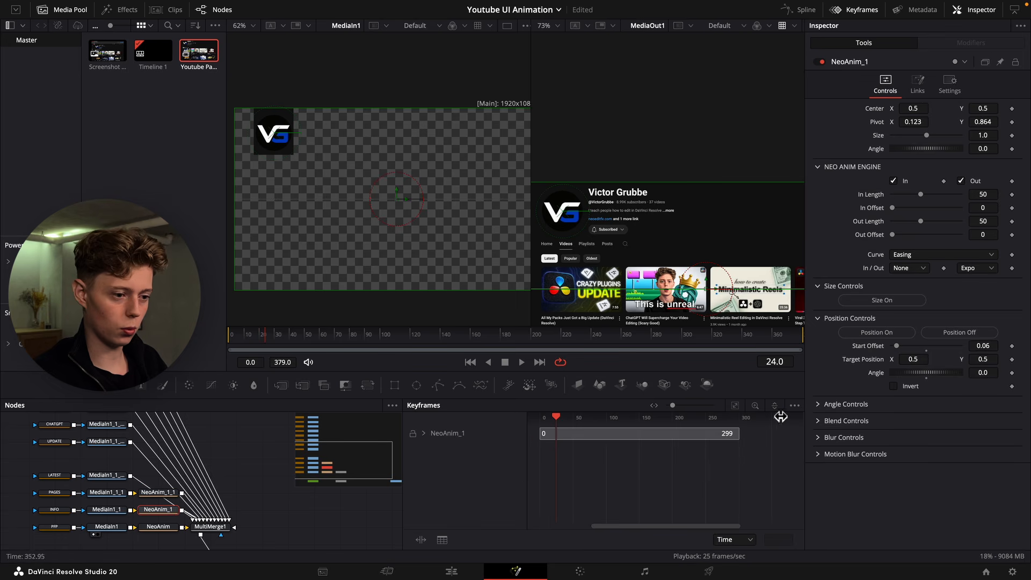
pyautogui.click(819, 420)
pyautogui.click(261, 344)
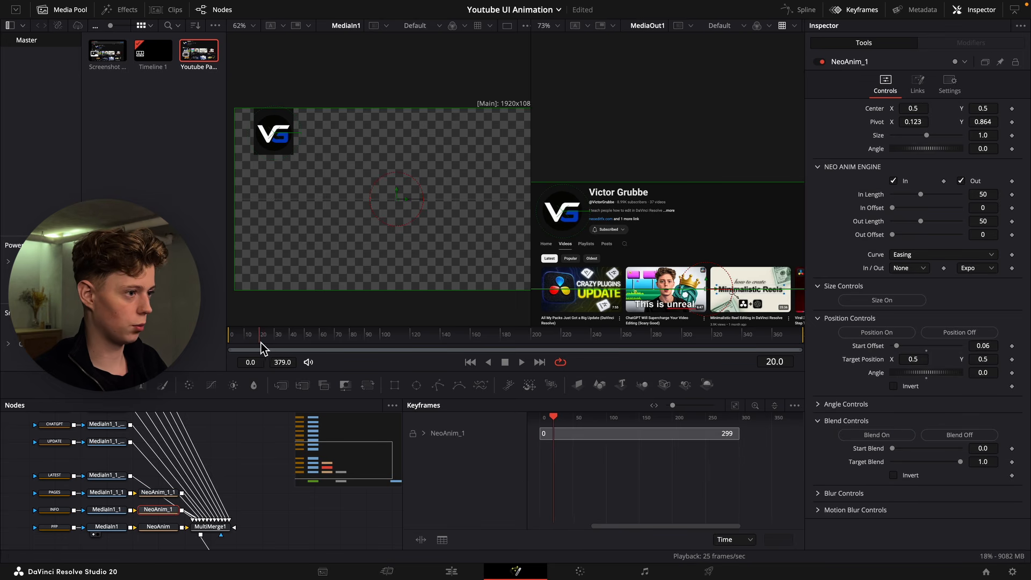
pyautogui.moveTo(261, 343); pyautogui.dragTo(223, 344)
pyautogui.press('space')
pyautogui.press('space')
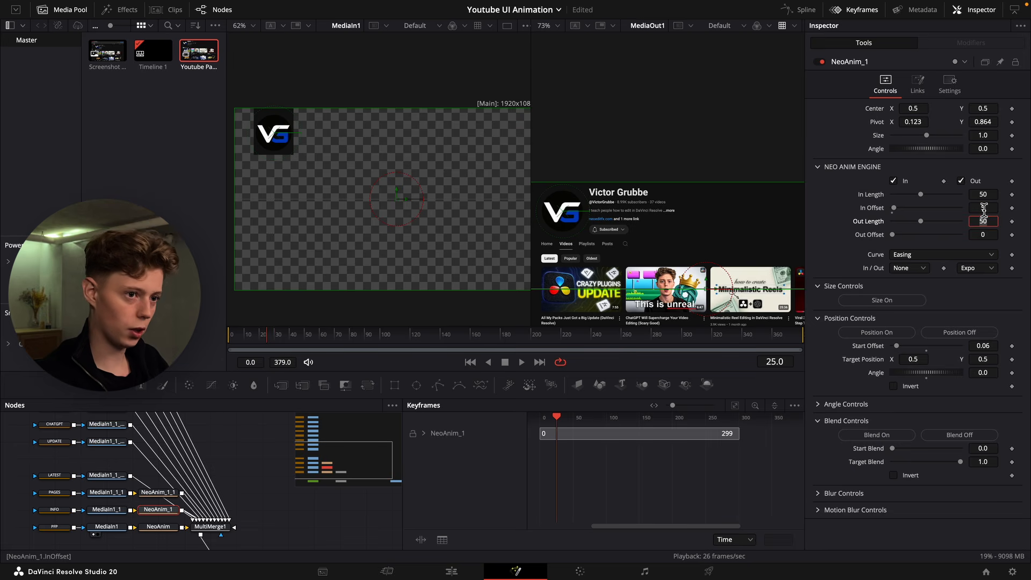
# Set the In Offset of the PAGES element's NeoAnim_1_1 node to 10.
pyautogui.click(158, 491)
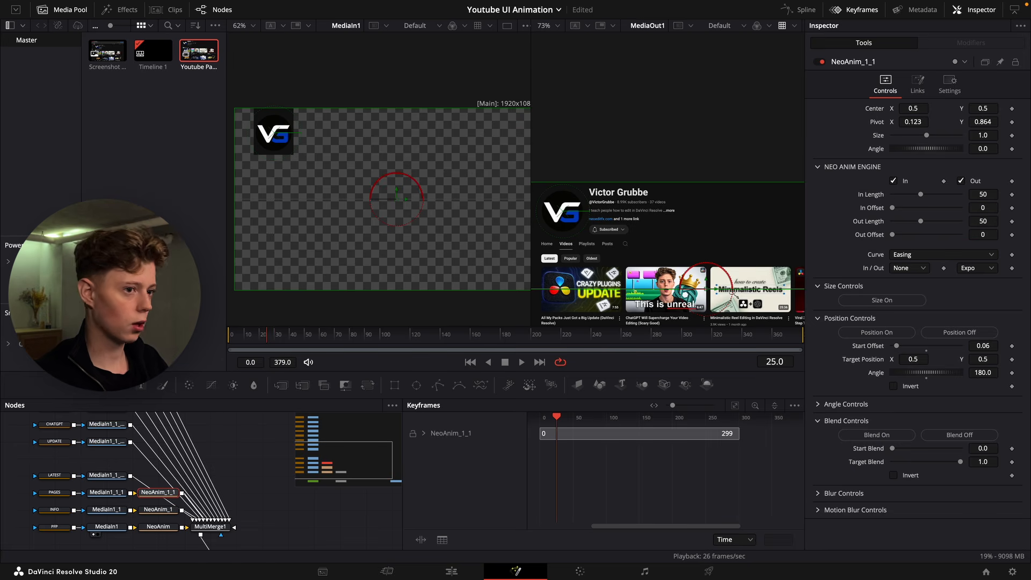
pyautogui.click(983, 207)
pyautogui.write('10')
pyautogui.press('Tab')
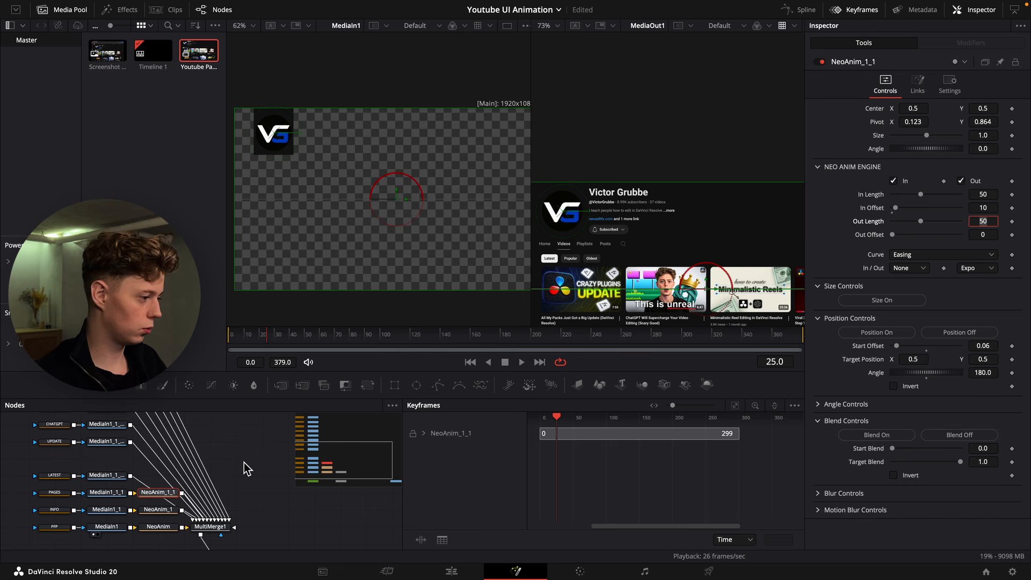
# Insert a NeoAnim copy on the LATEST element with an In Offset of 15, and play back the staggered animation from the beginning.
pyautogui.click(156, 483)
pyautogui.press('super+v')
pyautogui.moveTo(157, 477)
pyautogui.mouseDown()
pyautogui.moveTo(156, 490)
pyautogui.moveTo(159, 469)
pyautogui.mouseUp()
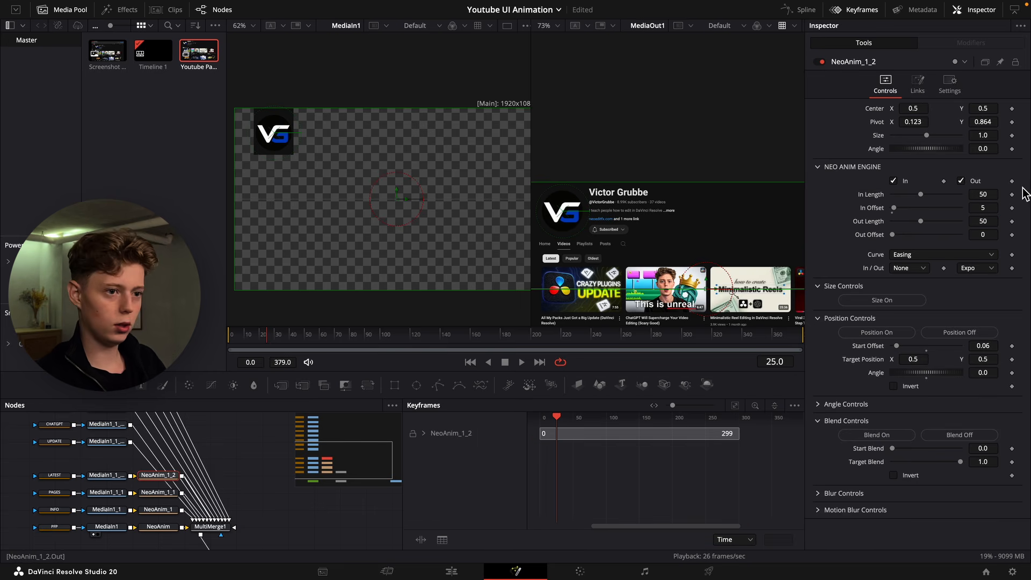
pyautogui.write('15')
pyautogui.press('Tab')
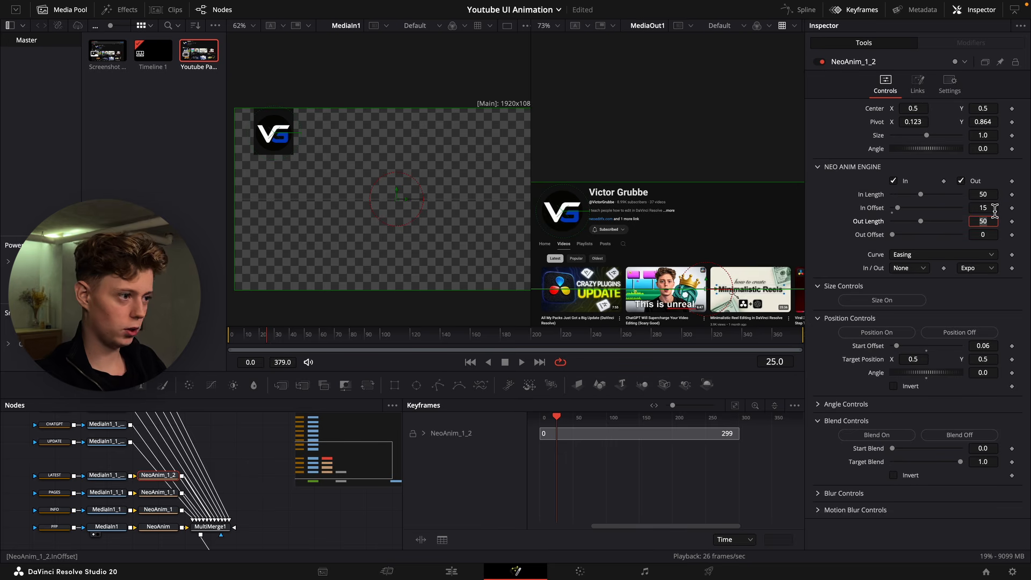
pyautogui.moveTo(257, 336); pyautogui.dragTo(199, 340)
pyautogui.press('space')
pyautogui.moveTo(272, 335); pyautogui.dragTo(202, 338)
pyautogui.press('space')
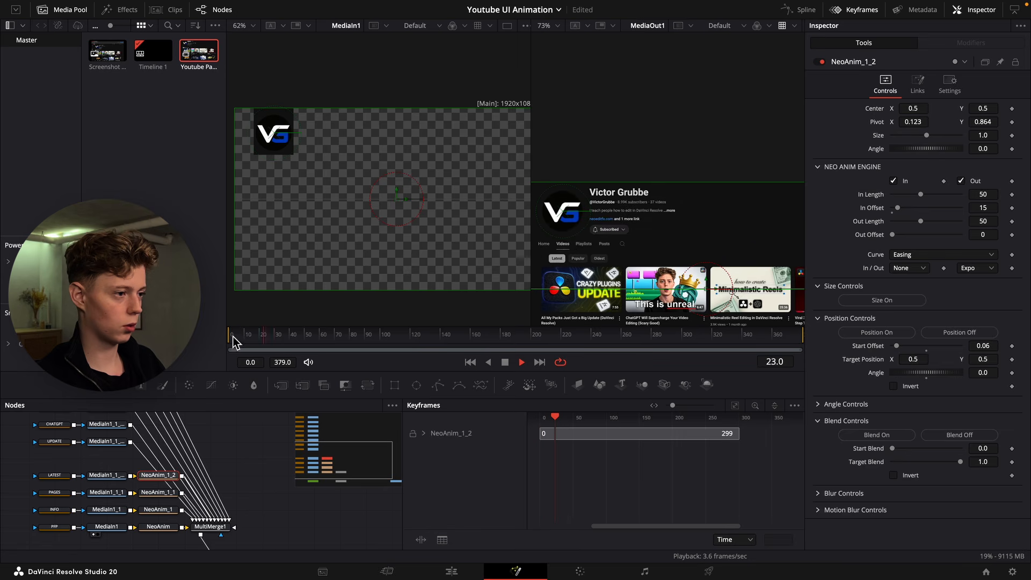
pyautogui.press('space')
# Insert a NeoAnim copy between the UPDATE element's media node and MultiMerge1, and set its position angle to -90.
pyautogui.scroll(1, 129, 468)
pyautogui.hotkey('ctrl', 'v')
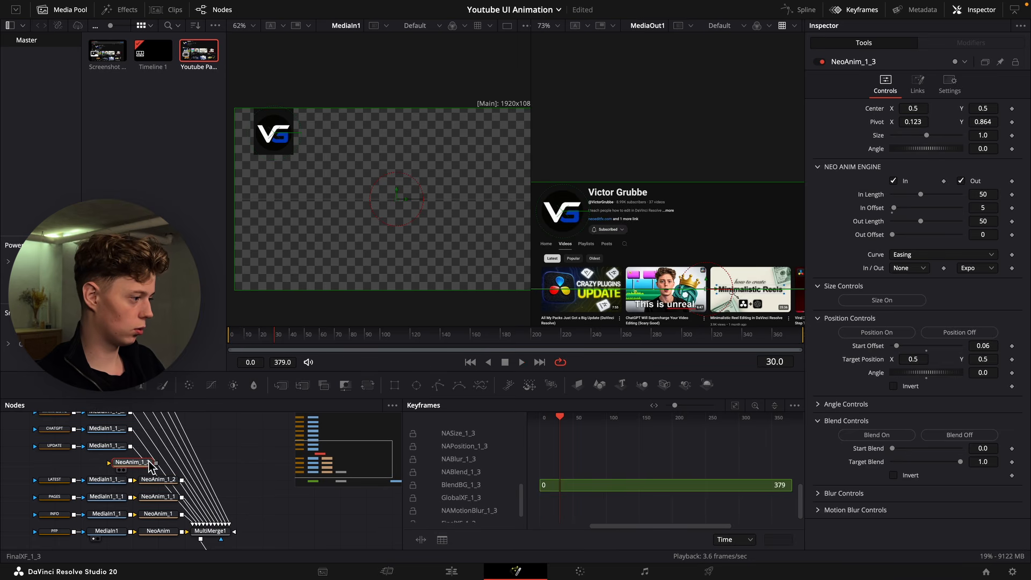
pyautogui.moveTo(146, 468); pyautogui.dragTo(172, 451)
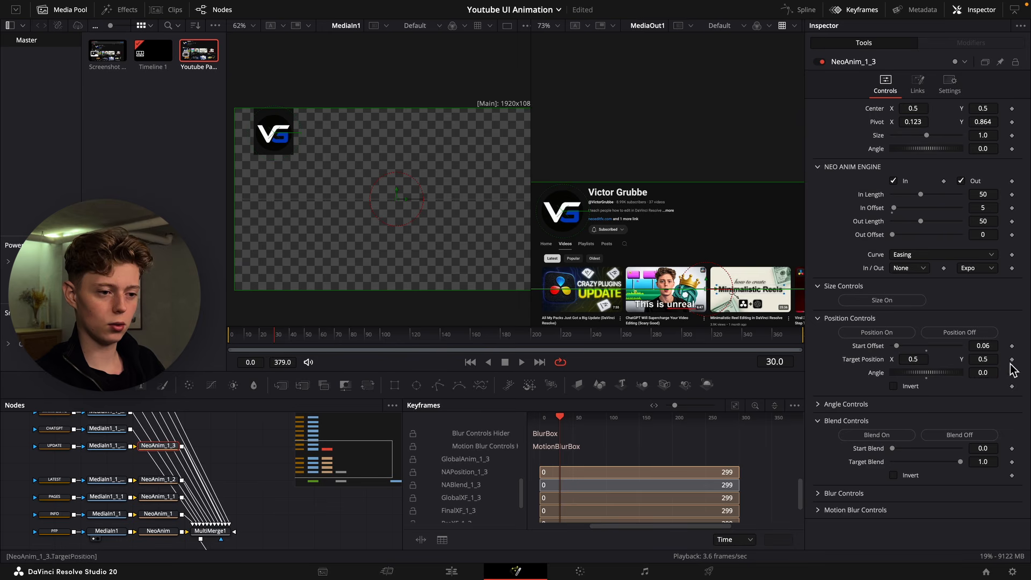
pyautogui.doubleClick(992, 376)
pyautogui.write('-90')
pyautogui.press('Tab')
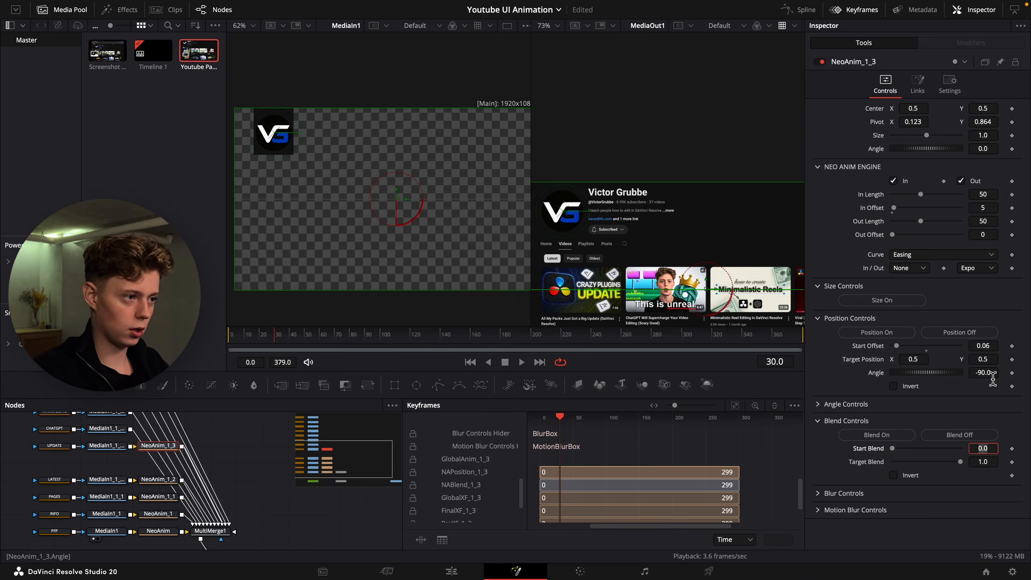
# Set the In Offset of the UPDATE element's NeoAnim_1_3 node to 20.
pyautogui.doubleClick(982, 207)
pyautogui.press('BackSpace')
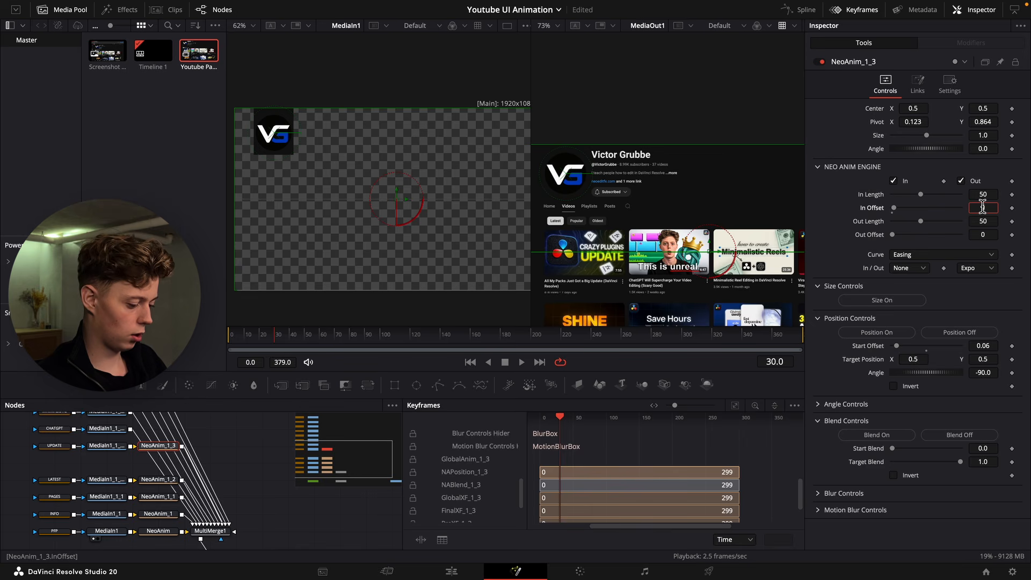
pyautogui.press('Tab')
pyautogui.doubleClick(981, 209)
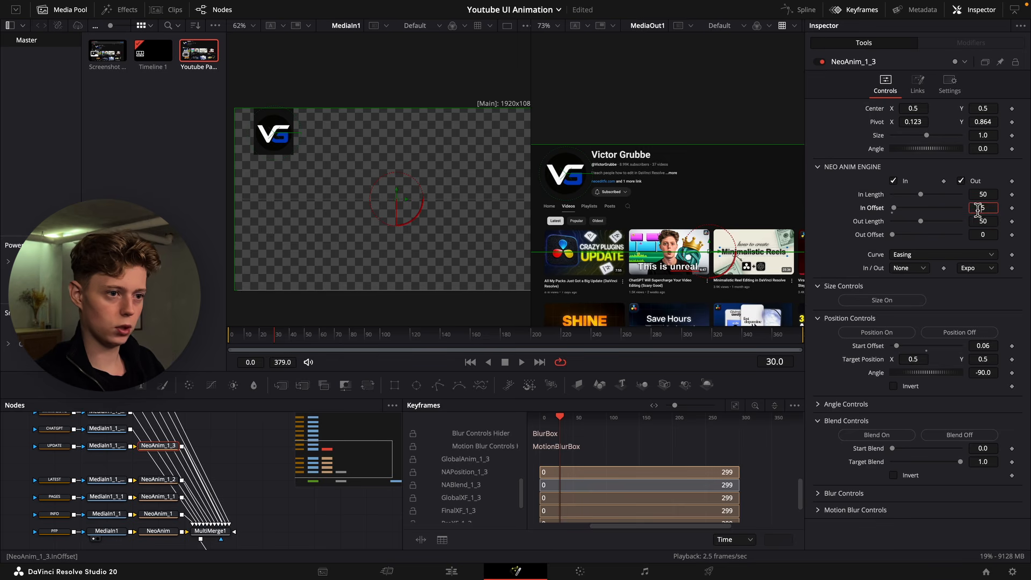
pyautogui.write('20')
pyautogui.press('Tab')
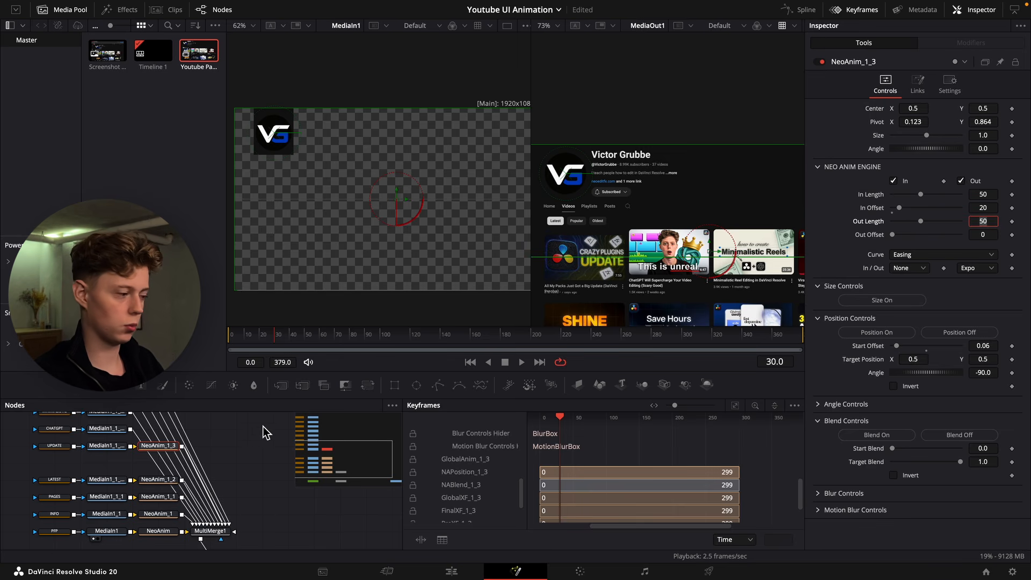
# Disable the Out animation on the NeoAnim nodes of the PFP, INFO, PAGES, LATEST and UPDATE elements.
pyautogui.click(162, 532)
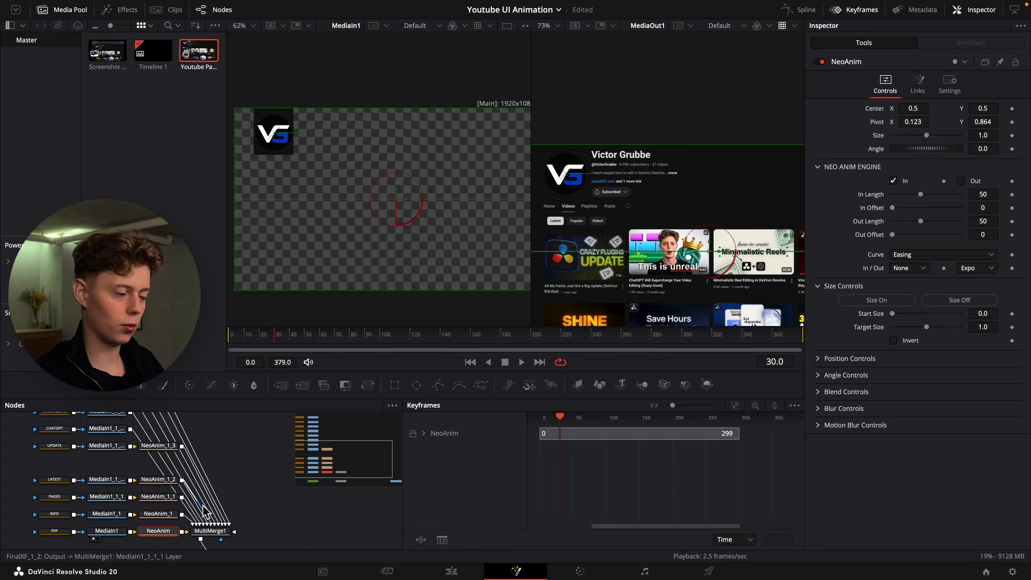
pyautogui.click(158, 496)
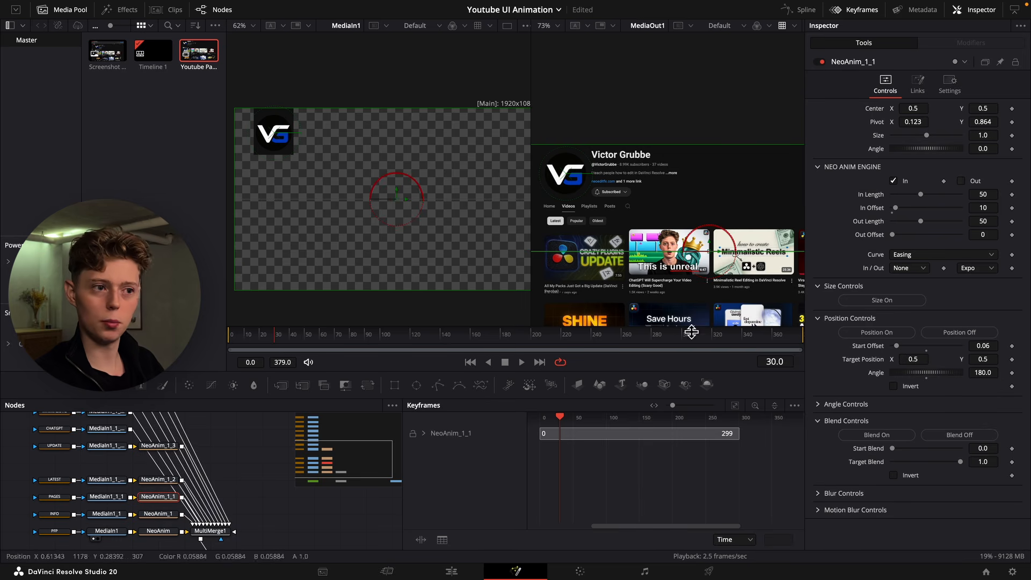
pyautogui.click(158, 479)
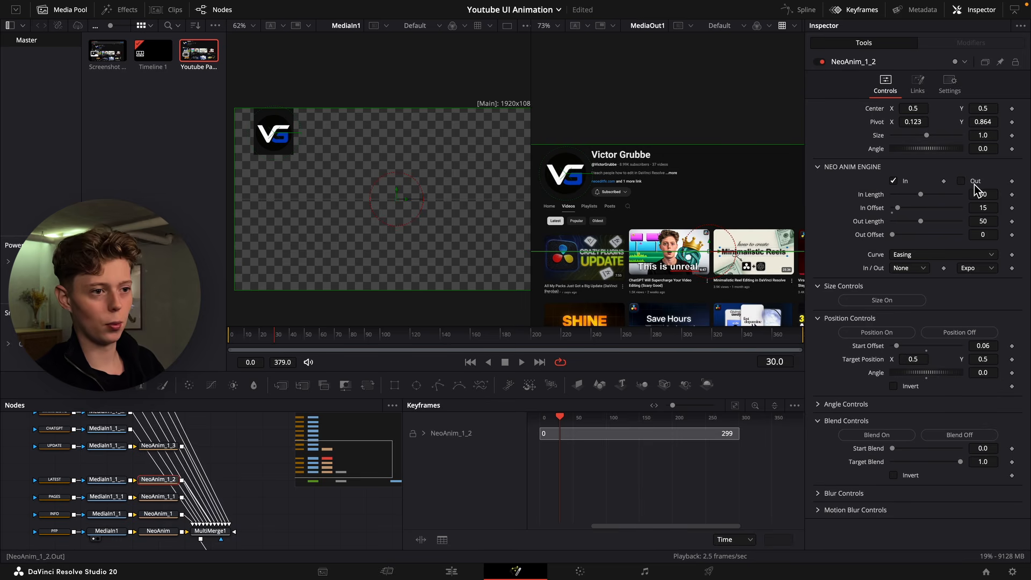
pyautogui.click(149, 446)
# Insert a copy of NeoAnim_1_3 on the CHATGPT element and set its In Offset to 25.
pyautogui.scroll(2, 168, 485)
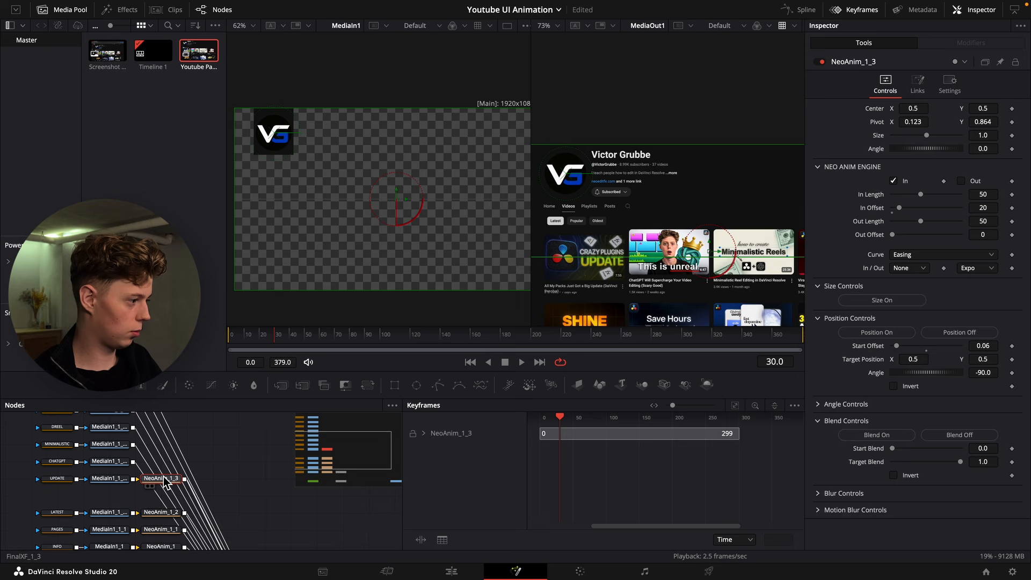
pyautogui.click(218, 441)
pyautogui.press('super+v')
pyautogui.moveTo(218, 450); pyautogui.dragTo(177, 476)
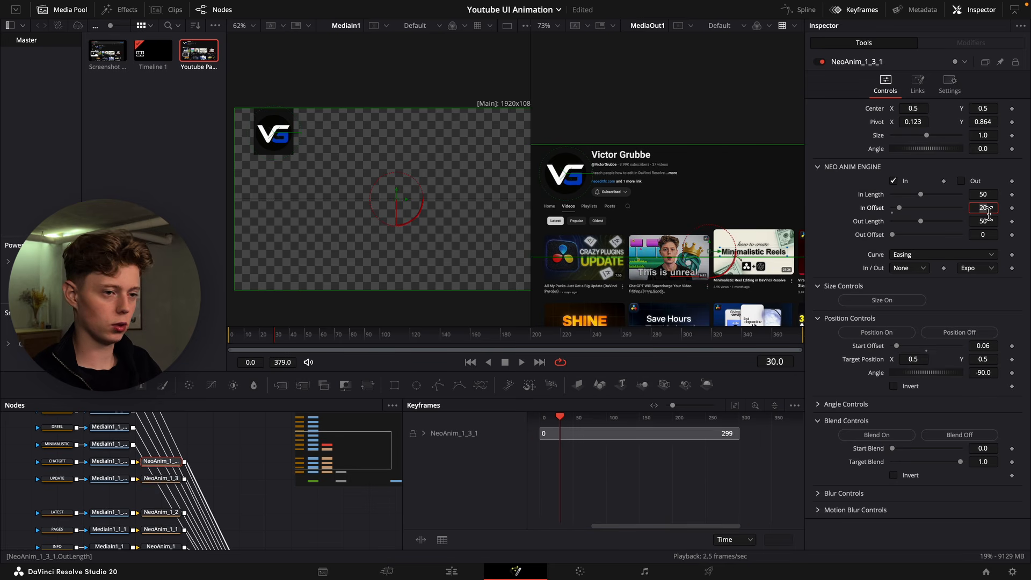
pyautogui.write('25')
pyautogui.press('Return')
# Insert copies of NeoAnim_1_3 after the media nodes of the MINIMALISTIC and DREEL elements.
pyautogui.click(185, 450)
pyautogui.press('super+v')
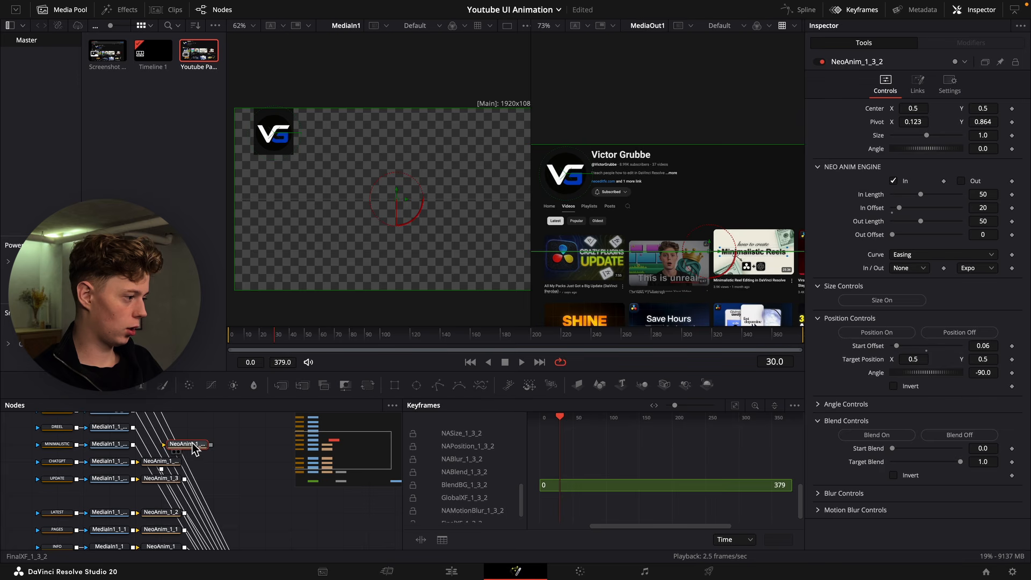
pyautogui.moveTo(193, 444); pyautogui.dragTo(143, 457)
pyautogui.press('super+v')
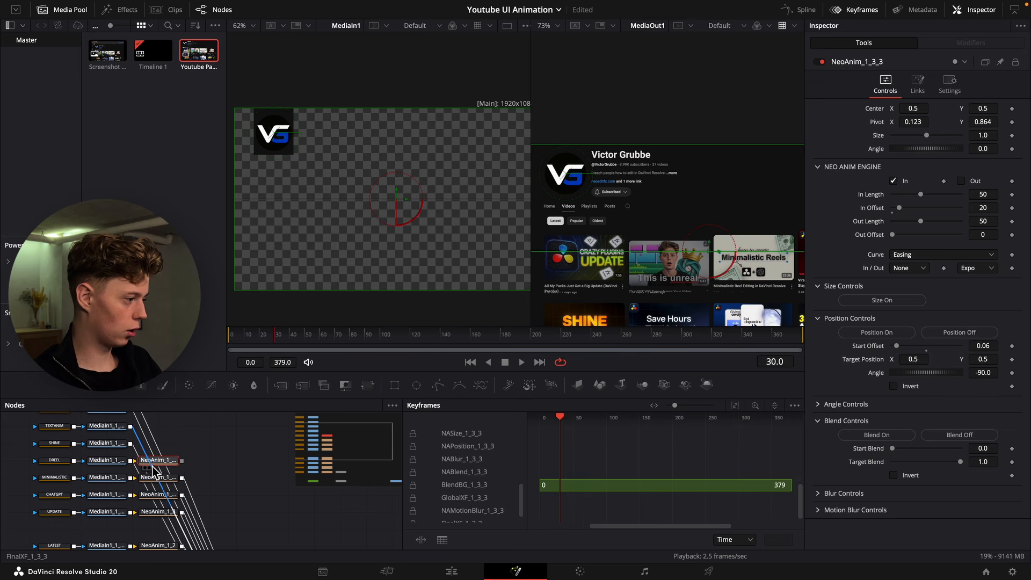
pyautogui.moveTo(158, 473); pyautogui.dragTo(138, 466)
# Insert further NeoAnim_1_3 copies on the SHINE, TEXTANIM and remaining video thumbnail elements.
pyautogui.click(183, 434)
pyautogui.press('super+v')
pyautogui.moveTo(174, 437); pyautogui.dragTo(126, 456)
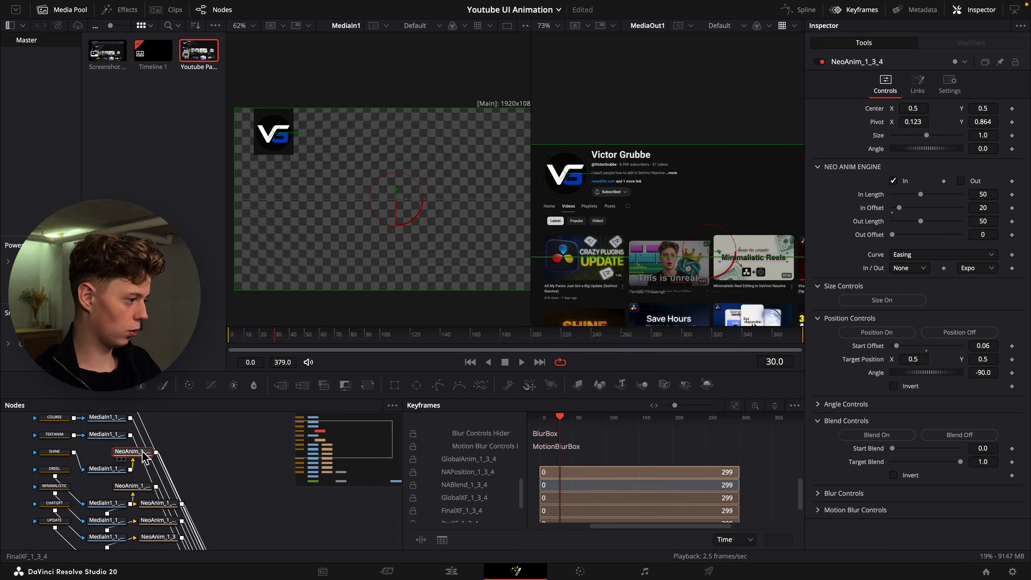
pyautogui.click(193, 430)
pyautogui.press('super+v')
pyautogui.moveTo(194, 439); pyautogui.dragTo(142, 447)
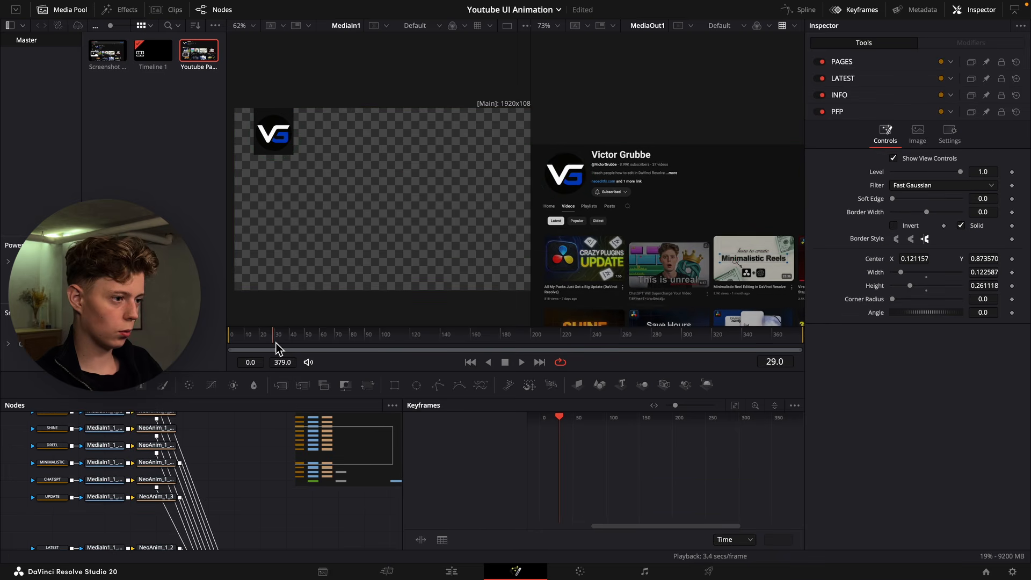
# Move to frame 42, view the MINIMALISTIC thumbnail, and change the In Offset of its NeoAnim_1_3_2 node.
pyautogui.moveTo(275, 348); pyautogui.dragTo(296, 347)
pyautogui.click(121, 464)
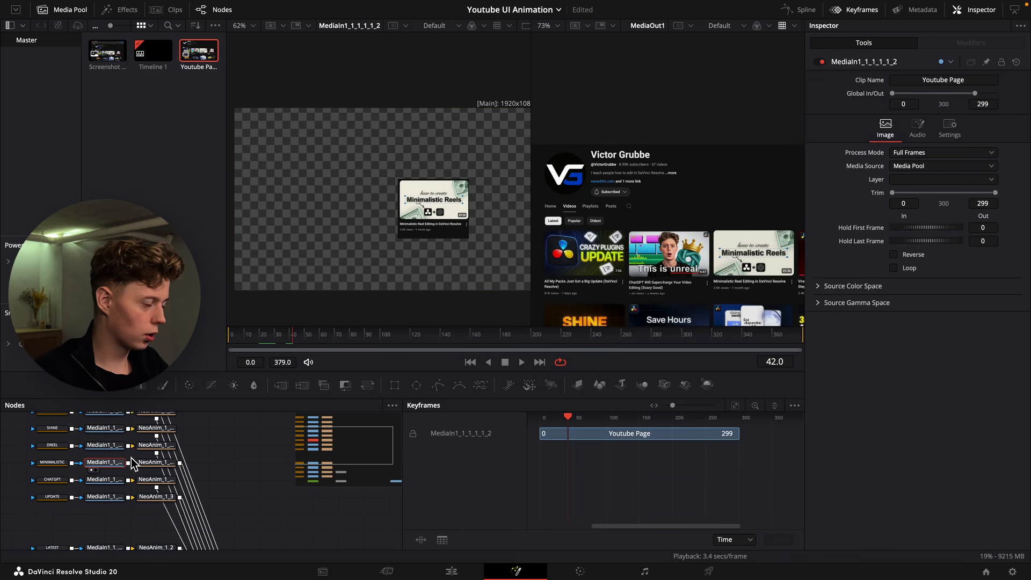
pyautogui.scroll(2, 107, 483)
pyautogui.click(154, 506)
pyautogui.click(153, 489)
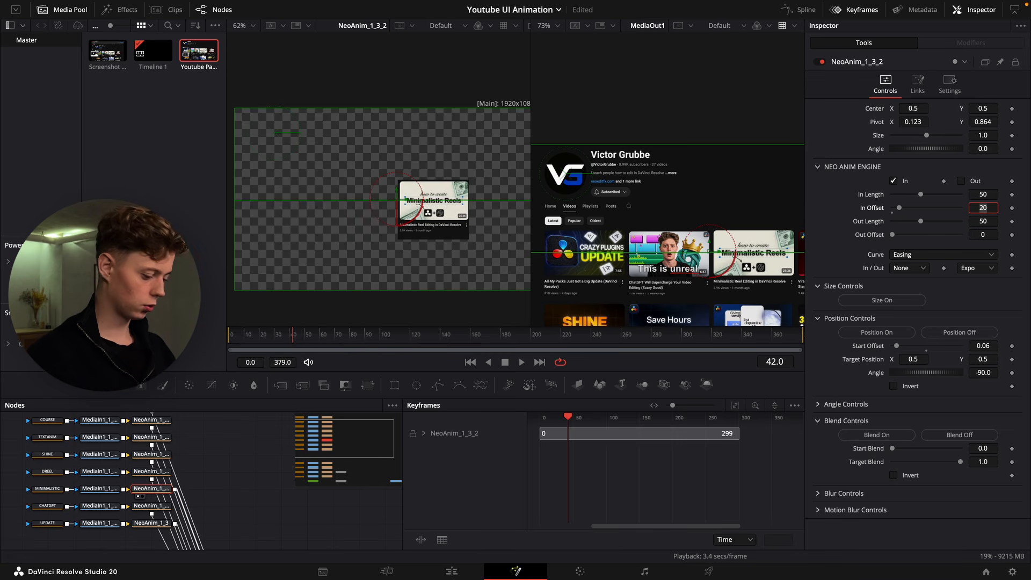
pyautogui.write('379.0')
pyautogui.press('Tab')
# Stagger the In Offsets of the DREEL, SHINE, TEXTANIM and COURSE elements' NeoAnim nodes, using 40 for SHINE and 50 for COURSE.
pyautogui.click(149, 473)
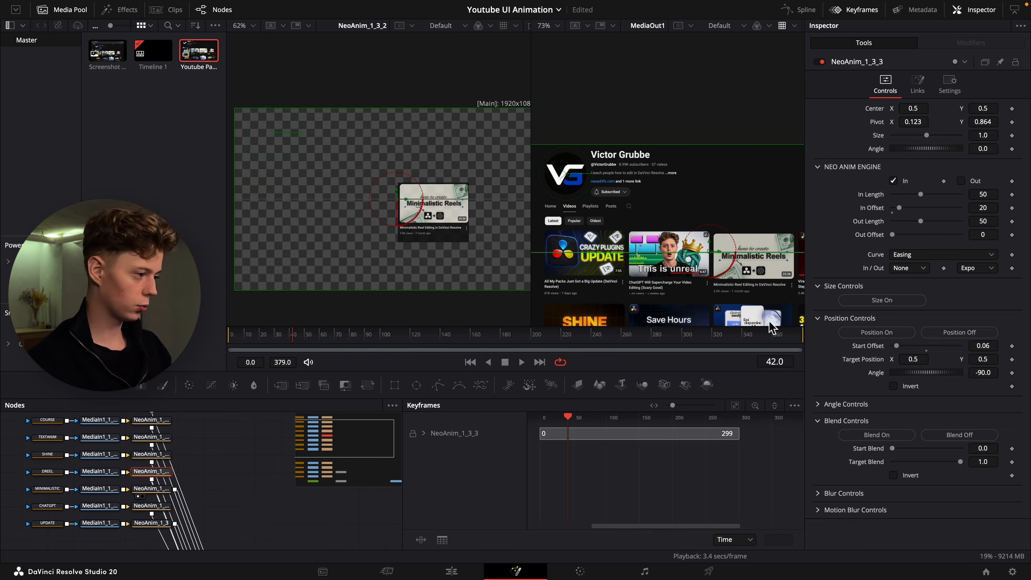
pyautogui.click(156, 454)
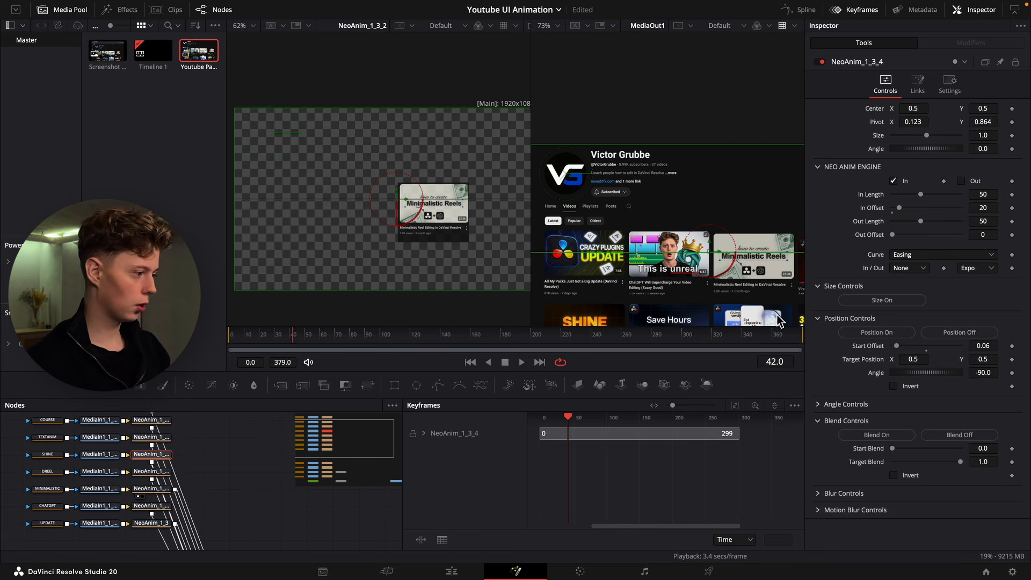
pyautogui.click(988, 211)
pyautogui.write('40')
pyautogui.press('Tab')
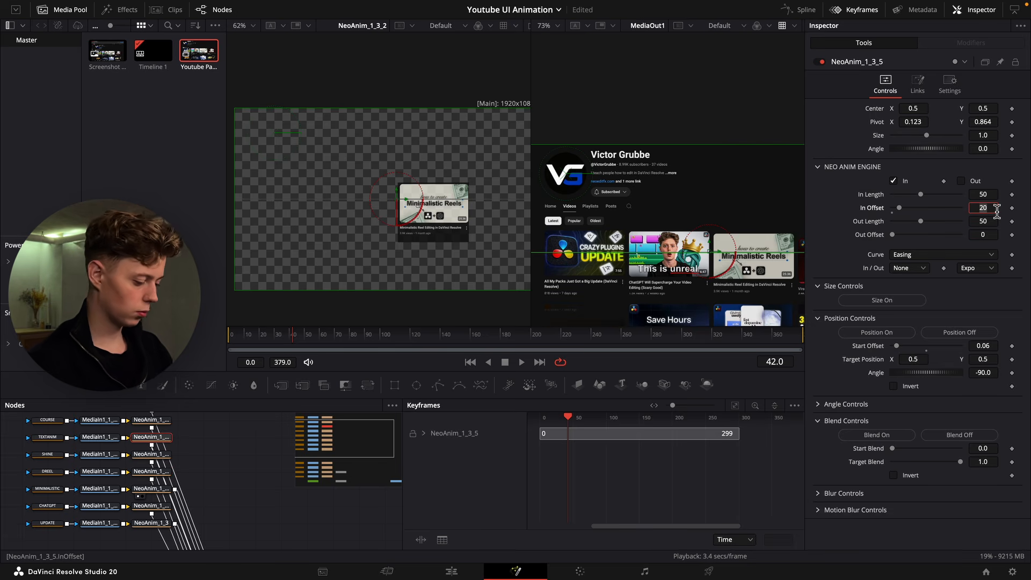
pyautogui.write('50')
pyautogui.press('Tab')
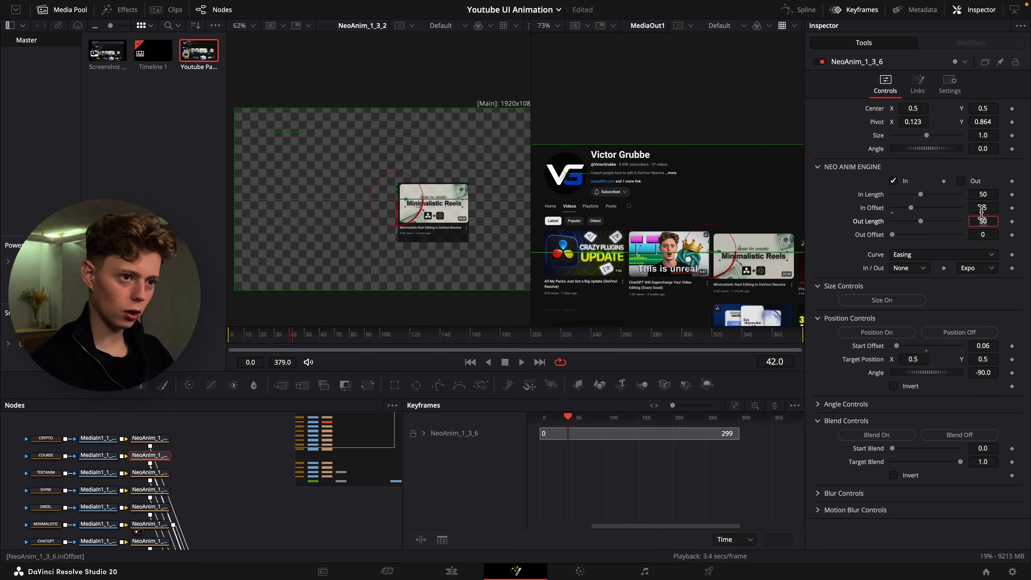
# Set the In Offset to 50 for the COURSE element's NeoAnim node and 55 for CRYPTO's.
pyautogui.write('50')
pyautogui.press('Tab')
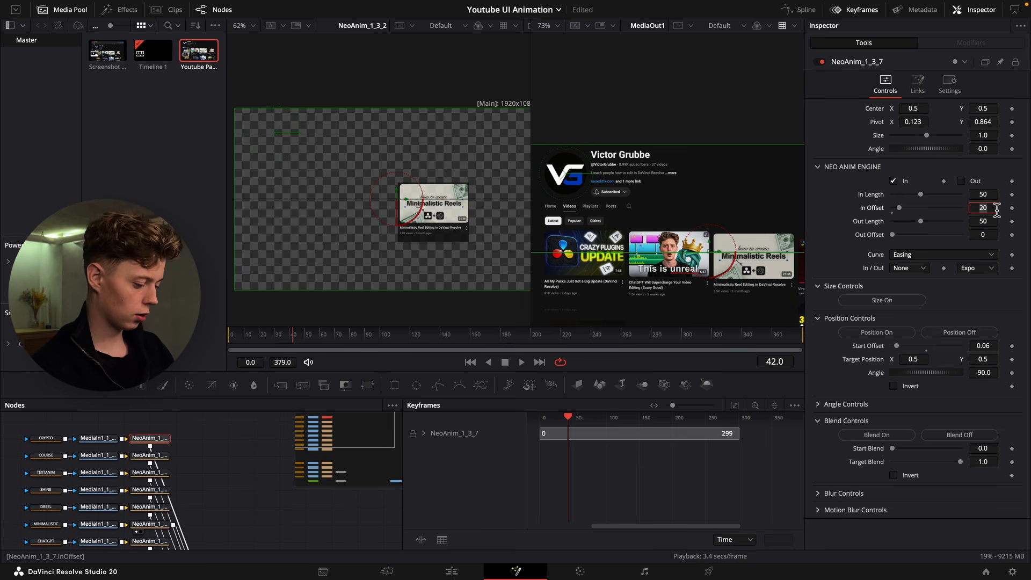
pyautogui.write('55')
pyautogui.press('Tab')
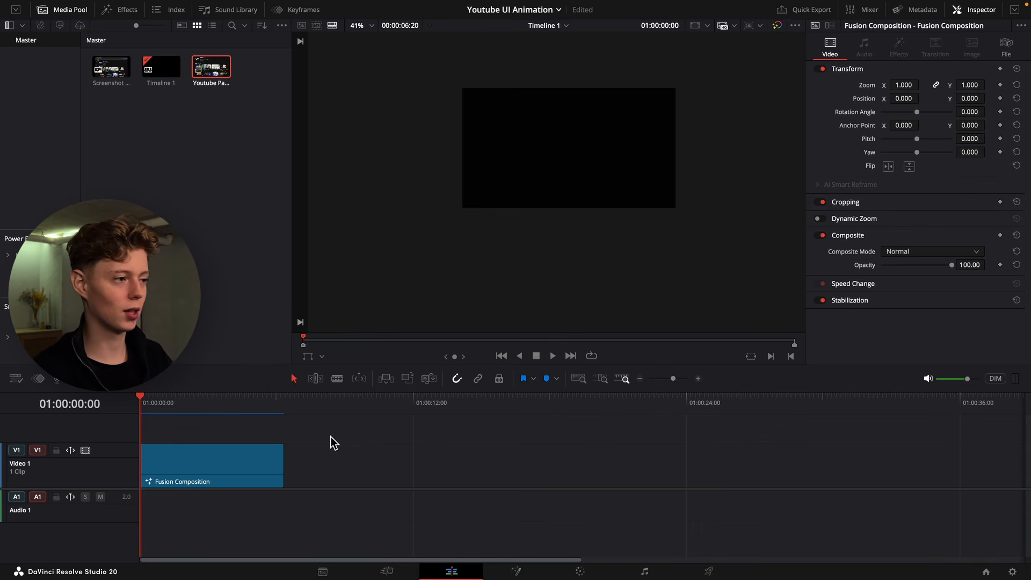
# Play the staggered animation from the start of the timeline on the Edit page.
pyautogui.press('space')
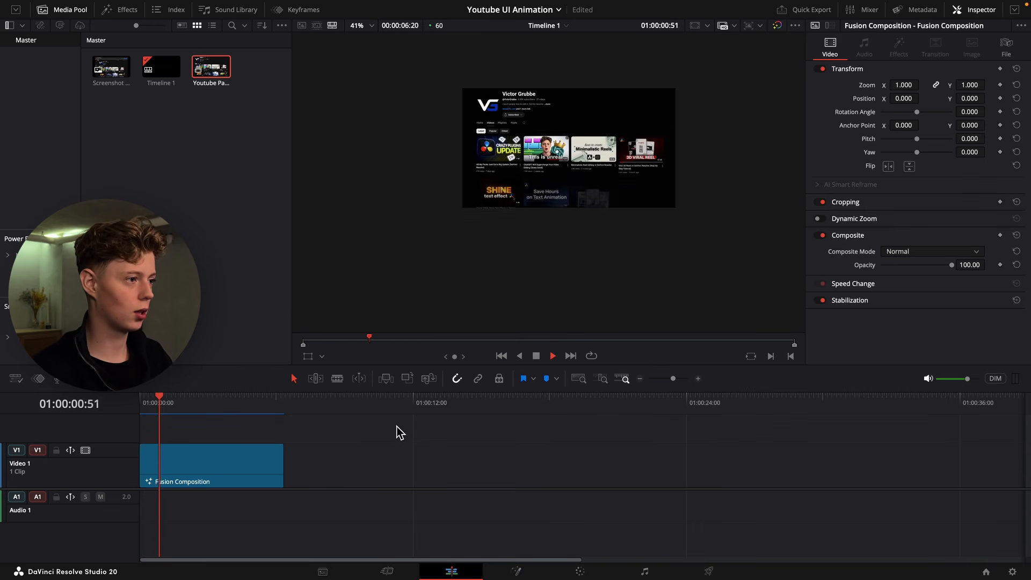
pyautogui.moveTo(167, 404); pyautogui.dragTo(110, 402)
pyautogui.press('space')
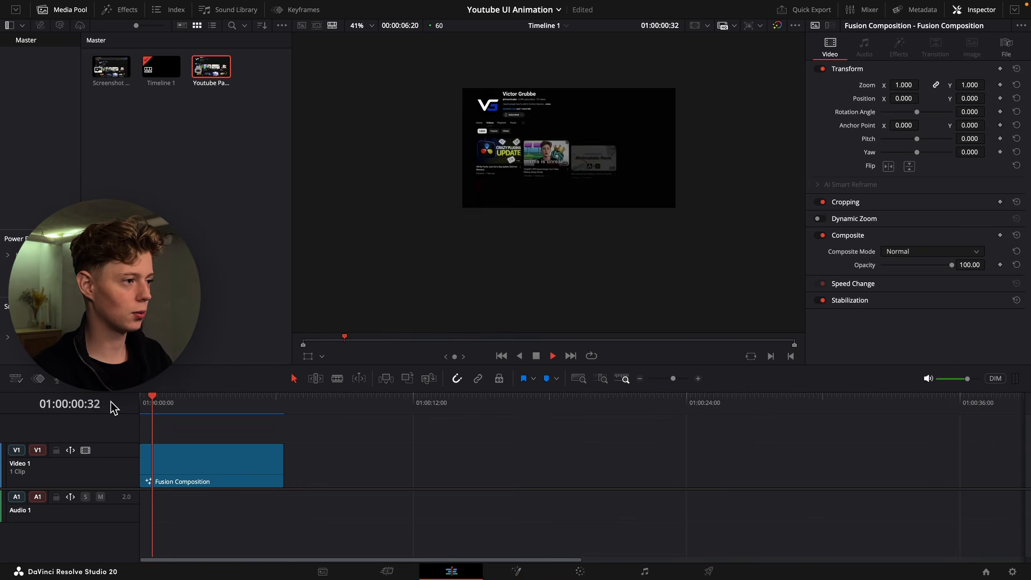
pyautogui.press('space')
# Return to the Fusion composition and move all element nodes together with MultiMerge1 further away from Merge1.
pyautogui.click(503, 567)
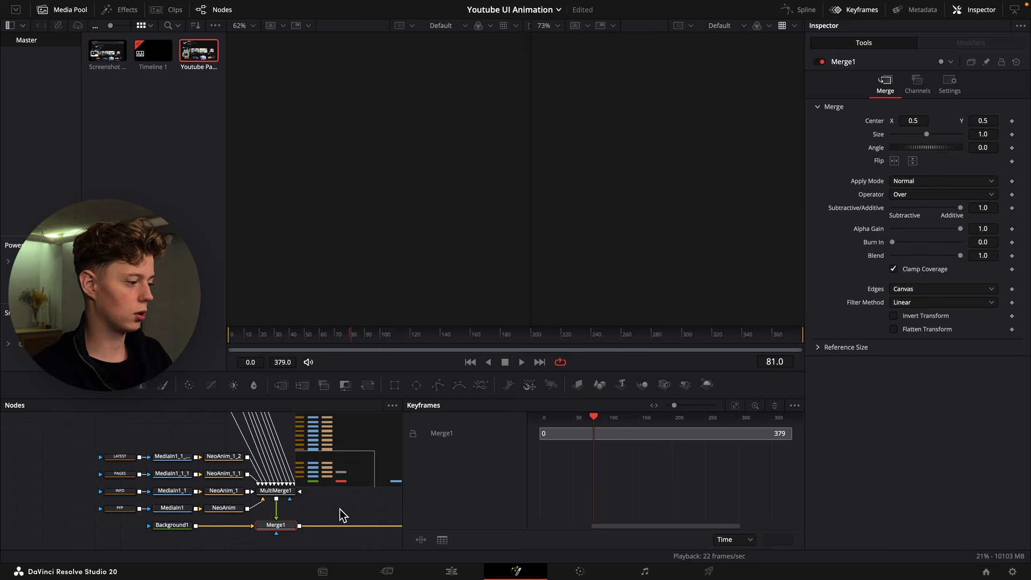
pyautogui.moveTo(340, 514); pyautogui.dragTo(283, 532)
pyautogui.moveTo(172, 452); pyautogui.dragTo(129, 503)
pyautogui.moveTo(130, 503); pyautogui.dragTo(36, 542)
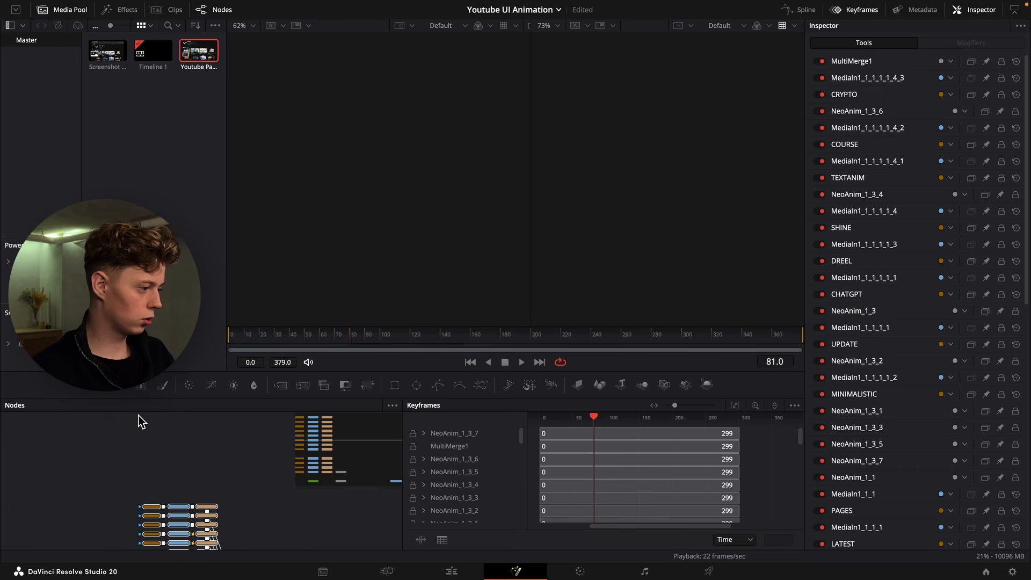
pyautogui.scroll(-5, 140, 421)
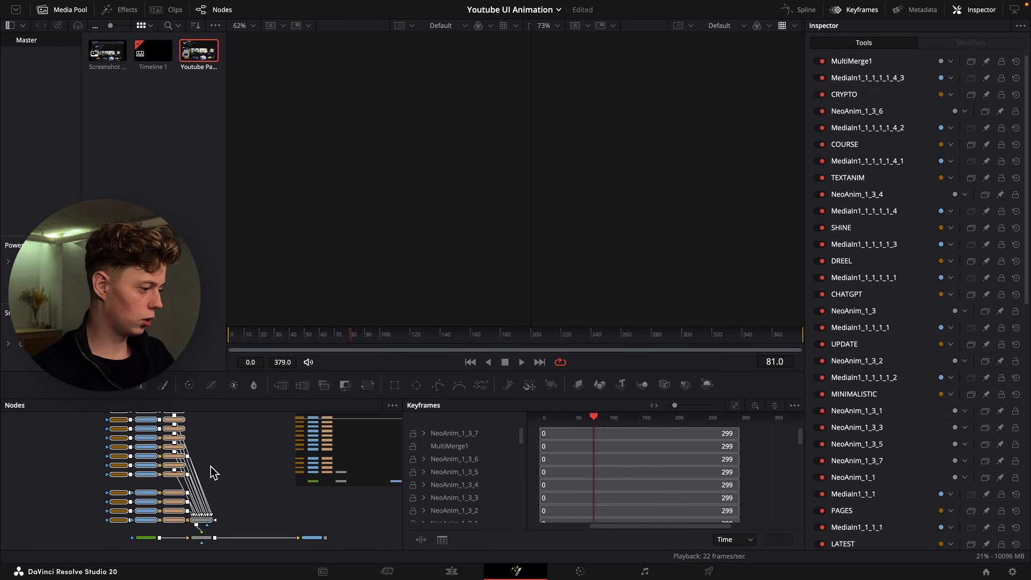
pyautogui.moveTo(203, 520); pyautogui.dragTo(202, 458)
pyautogui.click(203, 457)
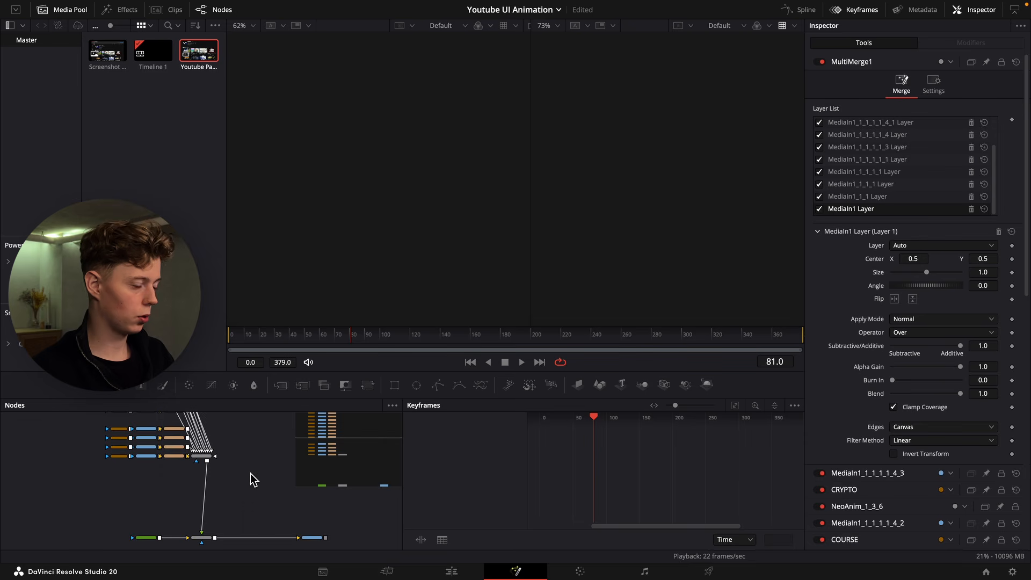
# Show MultiMerge1 in the first viewer and attach a Rectangle mask to it.
pyautogui.scroll(3, 214, 448)
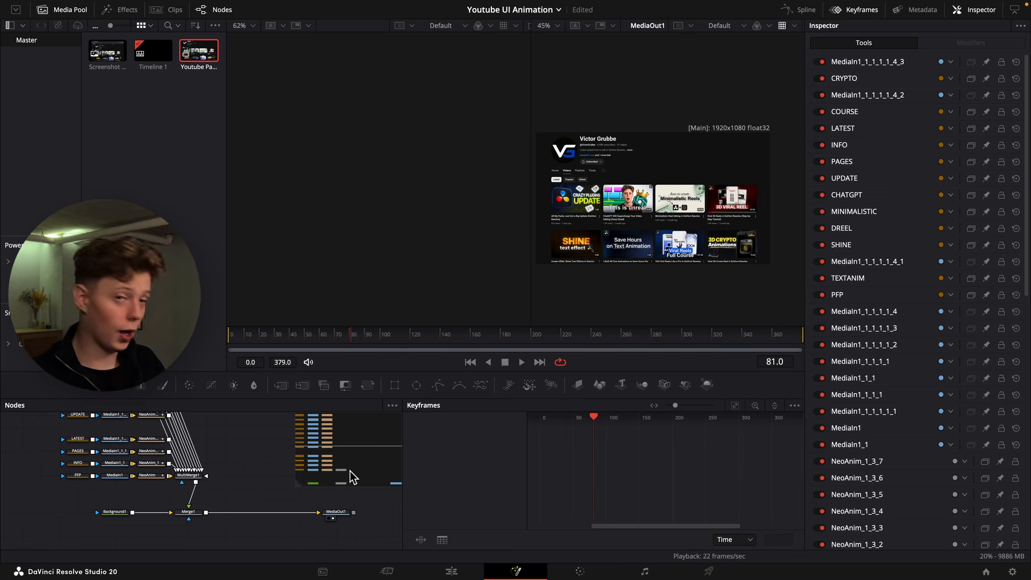
pyautogui.scroll(2, 215, 499)
pyautogui.scroll(5, 215, 499)
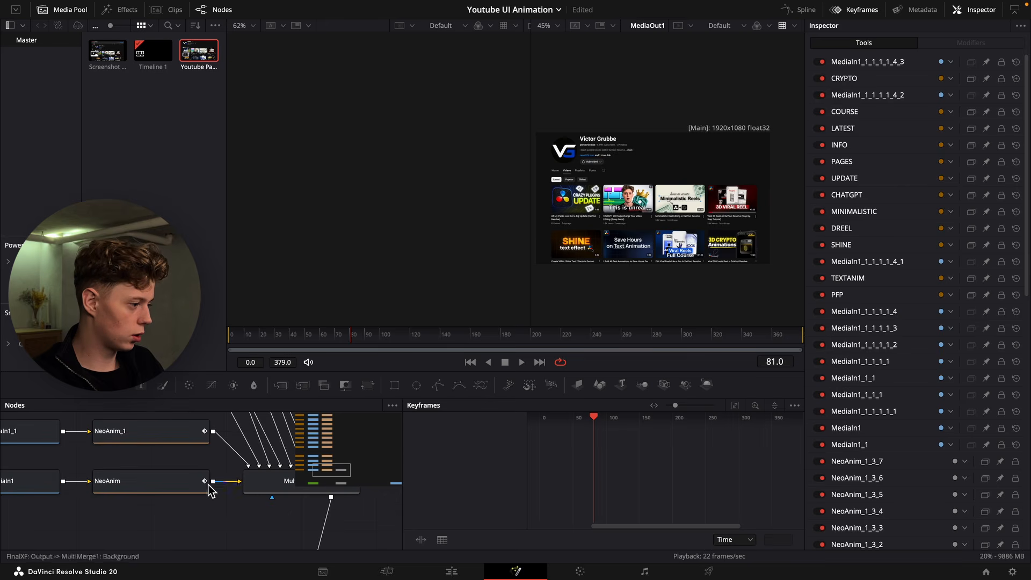
pyautogui.click(202, 484)
pyautogui.press('1')
pyautogui.click(248, 483)
pyautogui.scroll(2, 247, 483)
pyautogui.press('1')
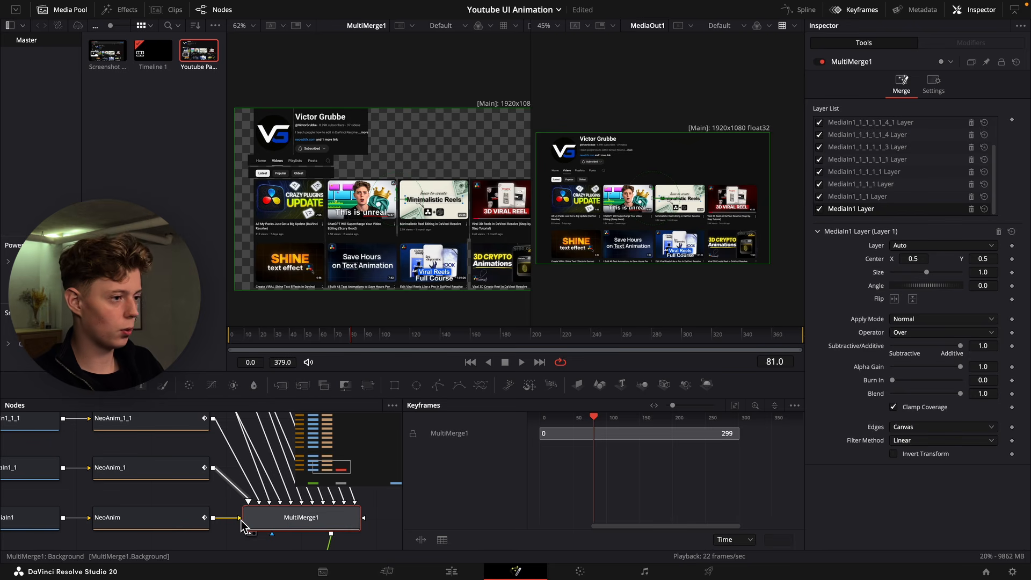
pyautogui.scroll(-3, 243, 525)
pyautogui.moveTo(395, 385); pyautogui.dragTo(206, 504)
# Disconnect the PFP element's NeoAnim node from MultiMerge1's background input.
pyautogui.click(117, 453)
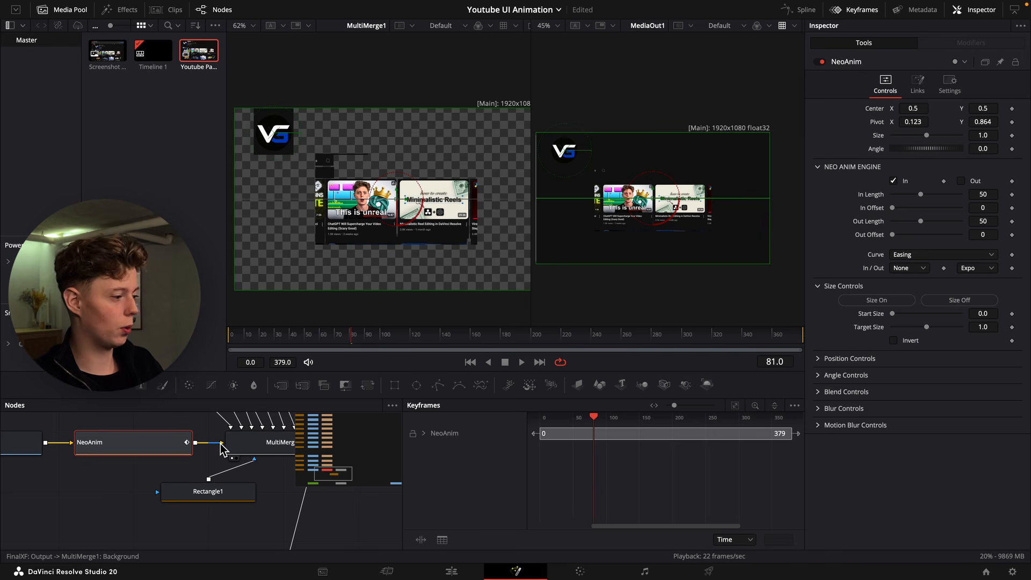
pyautogui.click(220, 445)
pyautogui.moveTo(203, 452); pyautogui.dragTo(193, 510)
# Show the CHATGPT element's NeoAnim_1_3_1 output enlarged in the first viewer.
pyautogui.scroll(-5, 192, 490)
pyautogui.click(170, 478)
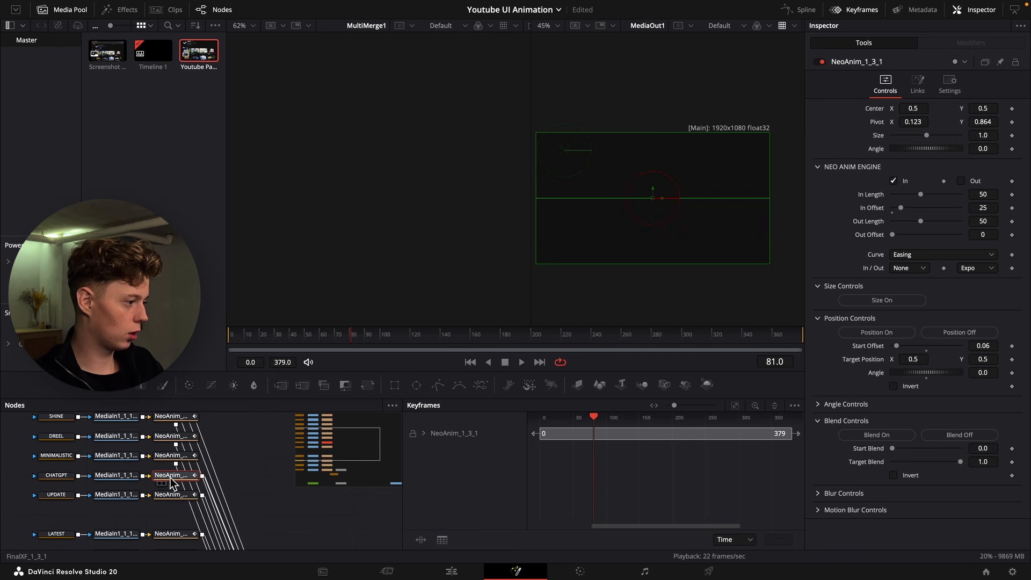
pyautogui.click(72, 473)
pyautogui.press('1')
pyautogui.click(168, 478)
pyautogui.press('1')
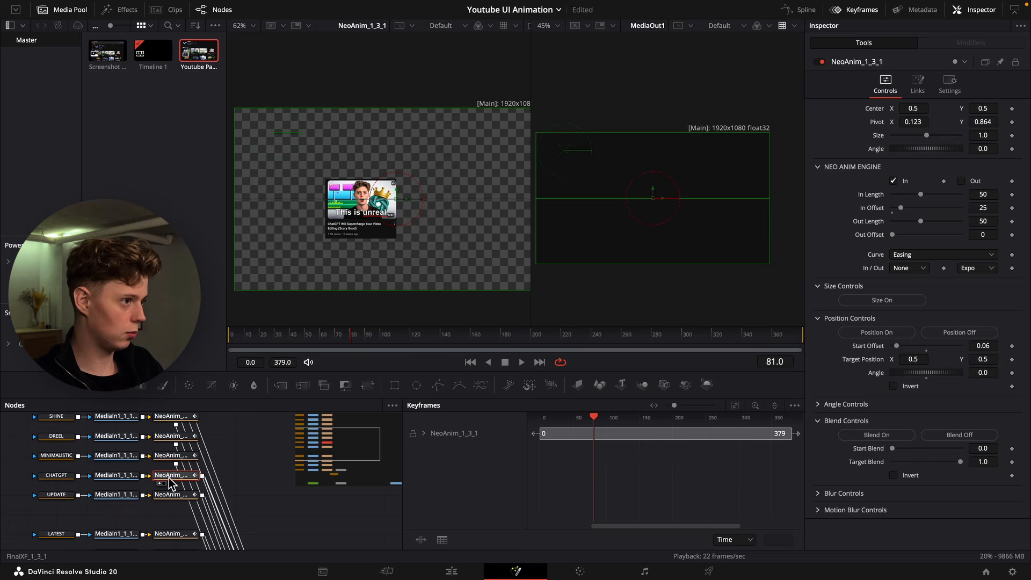
pyautogui.scroll(-3, 276, 450)
pyautogui.scroll(8, 401, 195)
# Reconnect CHATGPT's NeoAnim_1_3_1 to MultiMerge1's background input and PFP's NeoAnim as a foreground layer.
pyautogui.scroll(-4, 401, 196)
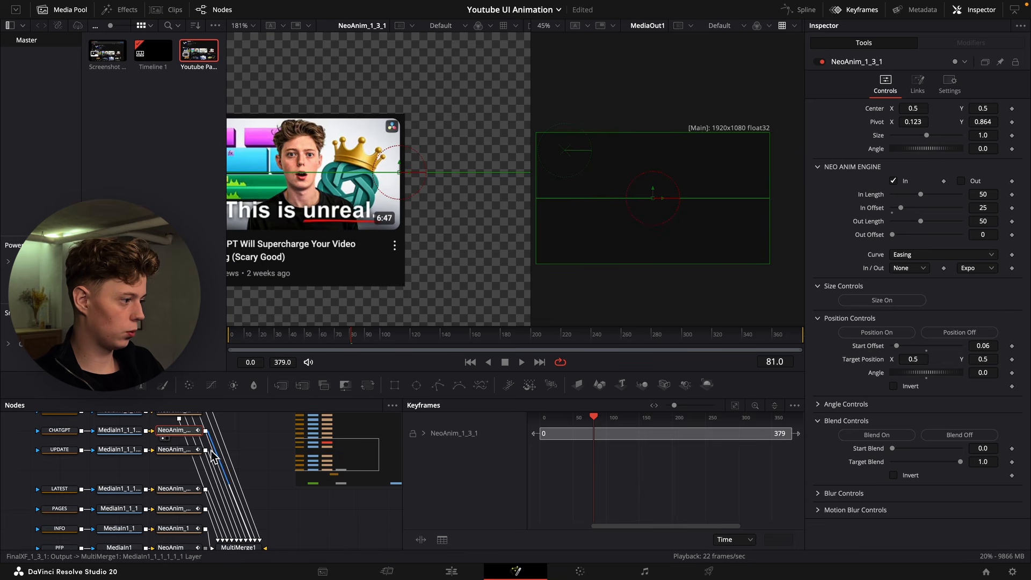
pyautogui.moveTo(200, 432); pyautogui.dragTo(260, 433)
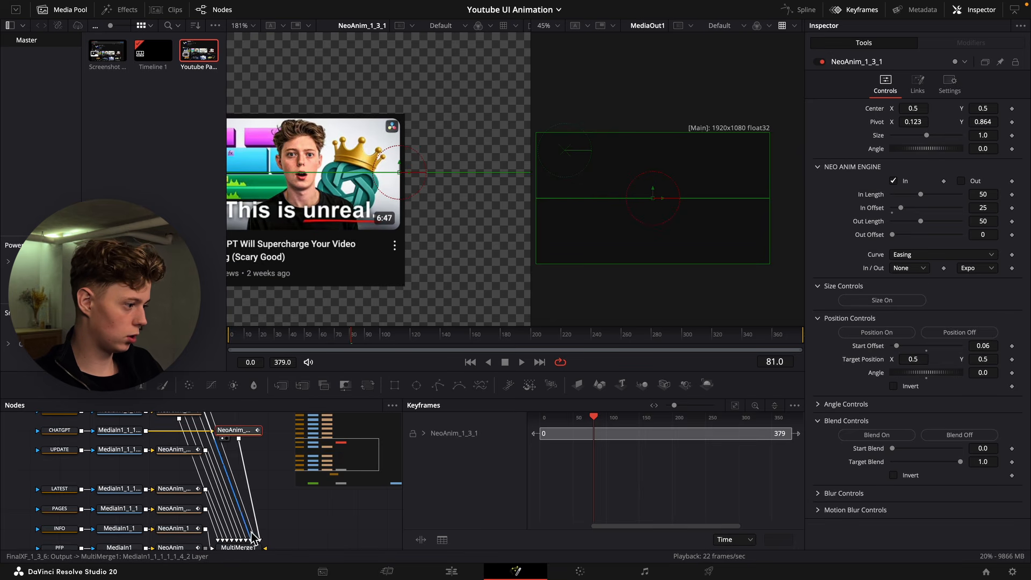
pyautogui.moveTo(260, 539); pyautogui.dragTo(227, 481)
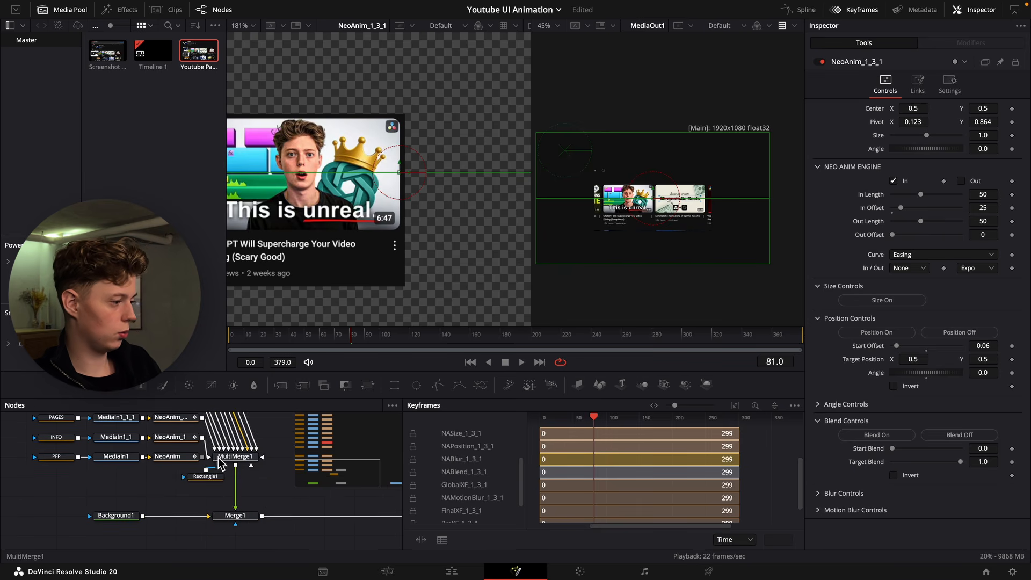
# Try enlarging Rectangle1's height to about 1.03 and remove the mask from MultiMerge1.
pyautogui.click(206, 476)
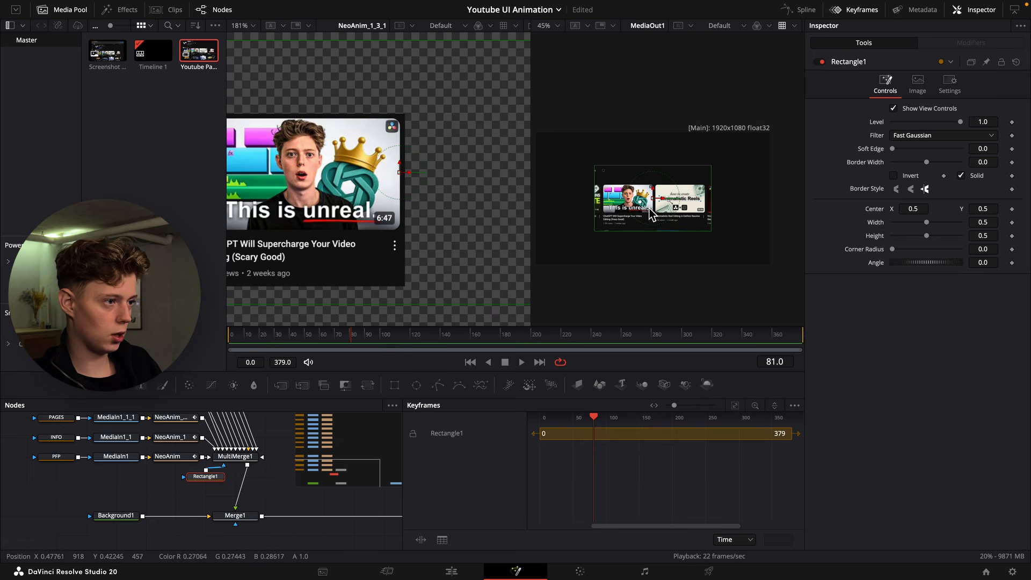
pyautogui.moveTo(658, 206); pyautogui.dragTo(675, 268)
pyautogui.hotkey('ctrl', 'z')
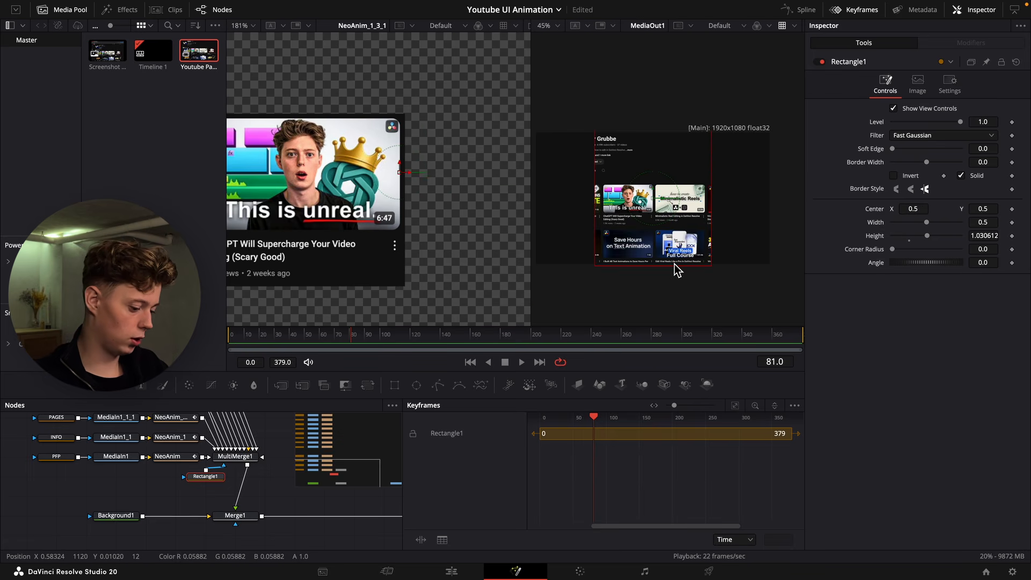
pyautogui.press('Delete')
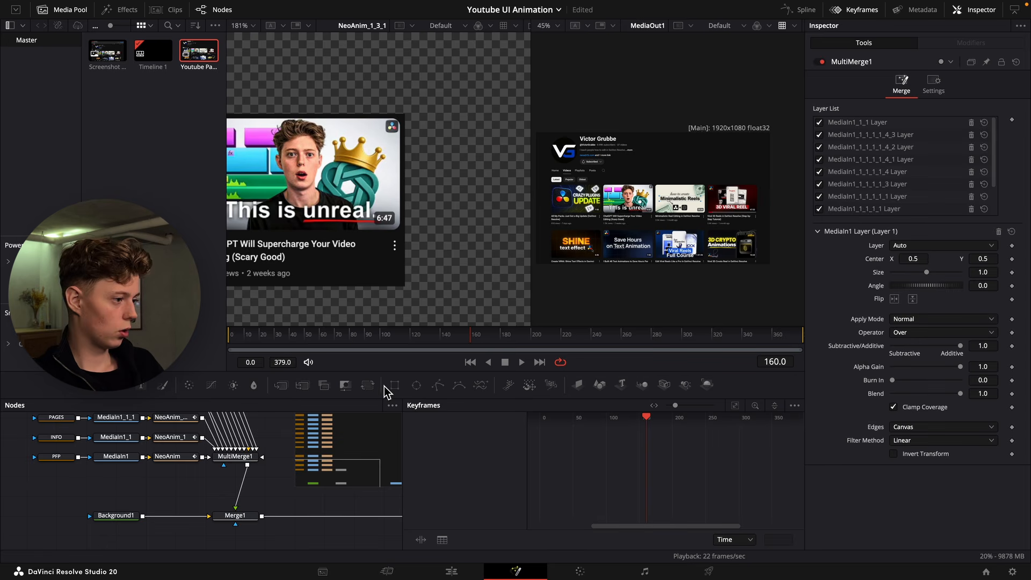
# Attach a new Rectangle mask to MultiMerge1 and enlarge it beyond the frame, to about 1.11 wide and 1.06 high.
pyautogui.moveTo(393, 385); pyautogui.dragTo(213, 506)
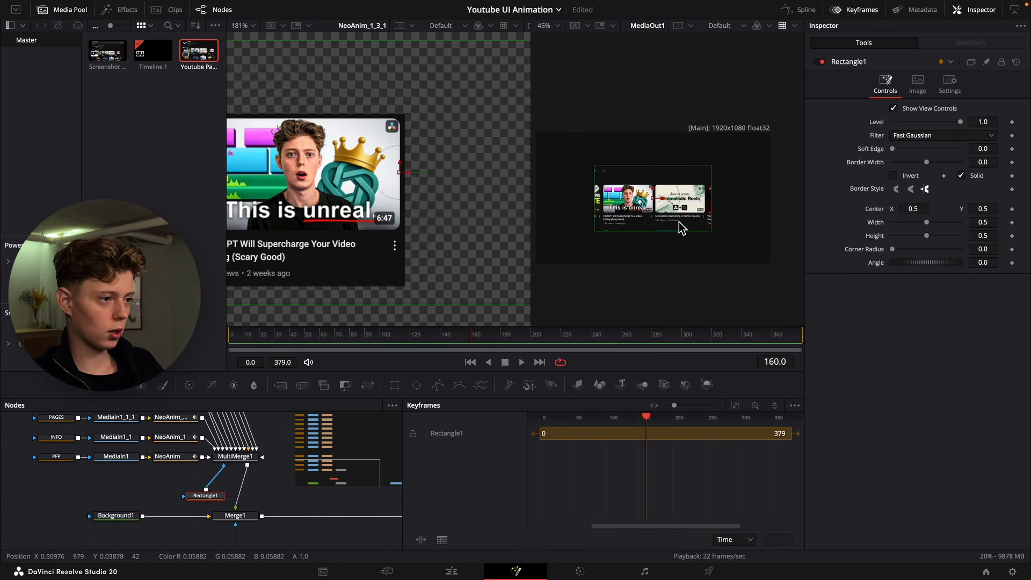
pyautogui.moveTo(677, 238); pyautogui.dragTo(783, 237)
pyautogui.moveTo(996, 121)
pyautogui.mouseDown()
pyautogui.moveTo(946, 122)
pyautogui.moveTo(992, 121)
pyautogui.mouseUp()
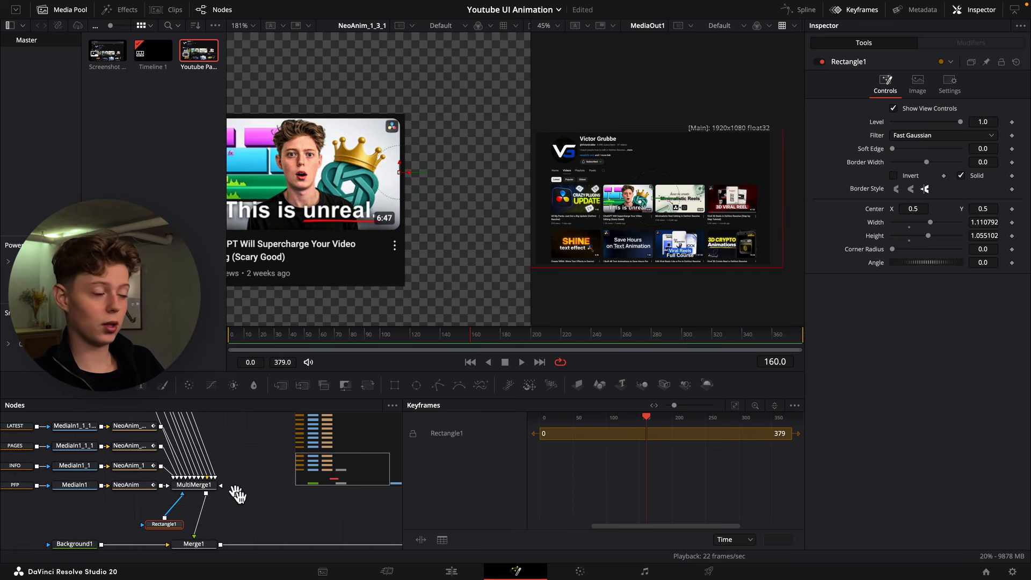
# Copy the LATEST, PAGES, INFO and PFP masks with their media nodes and paste them into an empty area of the node graph.
pyautogui.moveTo(235, 491); pyautogui.dragTo(175, 519)
pyautogui.moveTo(149, 465); pyautogui.dragTo(317, 413)
pyautogui.moveTo(143, 516); pyautogui.dragTo(51, 428)
pyautogui.press('super+c')
pyautogui.moveTo(344, 456); pyautogui.dragTo(70, 470)
pyautogui.click(146, 495)
pyautogui.press('super+v')
pyautogui.moveTo(146, 484); pyautogui.dragTo(156, 543)
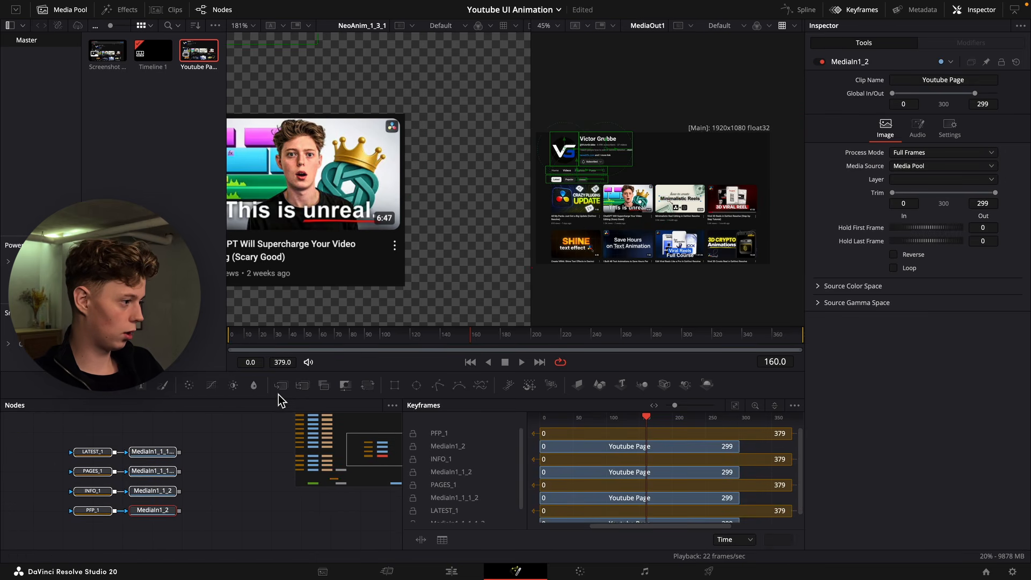
# Add a chained Merge node after each of the four duplicated elements and view the final Merge2 result.
pyautogui.moveTo(278, 395); pyautogui.dragTo(210, 491)
pyautogui.press('super+c')
pyautogui.click(216, 489)
pyautogui.press('super+v')
pyautogui.moveTo(238, 491); pyautogui.dragTo(214, 510)
pyautogui.click(216, 471)
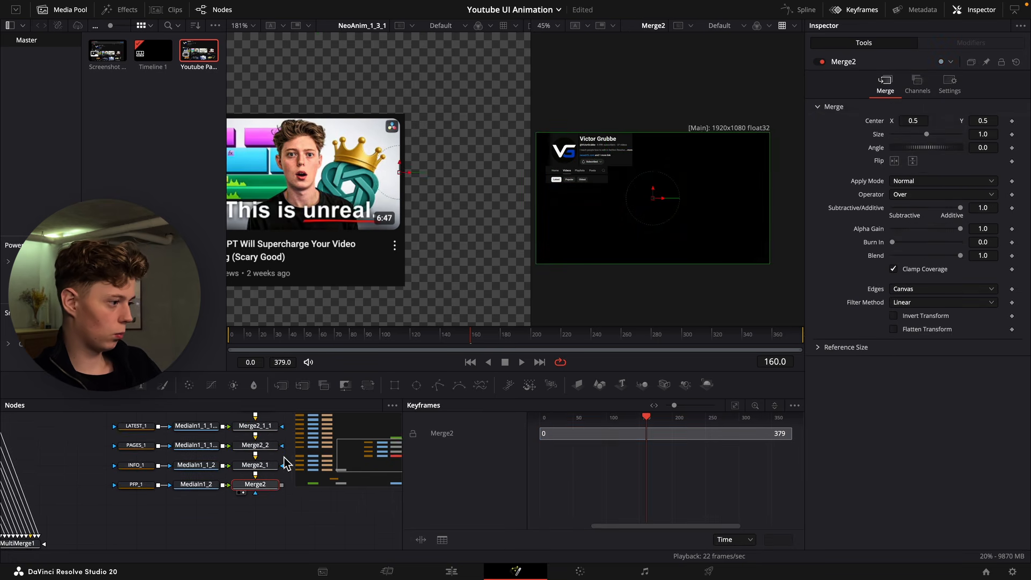
# Paste a Rectangle mask copy, connect it to the PAGES, INFO and PFP duplicates' Merge nodes, and set its Level to 0.
pyautogui.moveTo(264, 498); pyautogui.dragTo(162, 475)
pyautogui.click(175, 525)
pyautogui.press('super+c')
pyautogui.click(256, 494)
pyautogui.press('super+v')
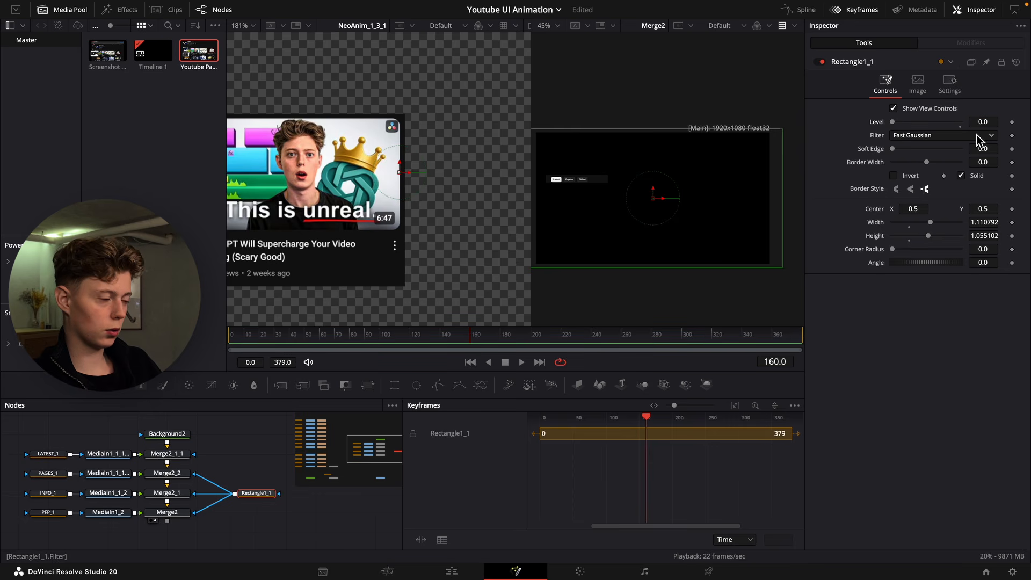
pyautogui.click(183, 455)
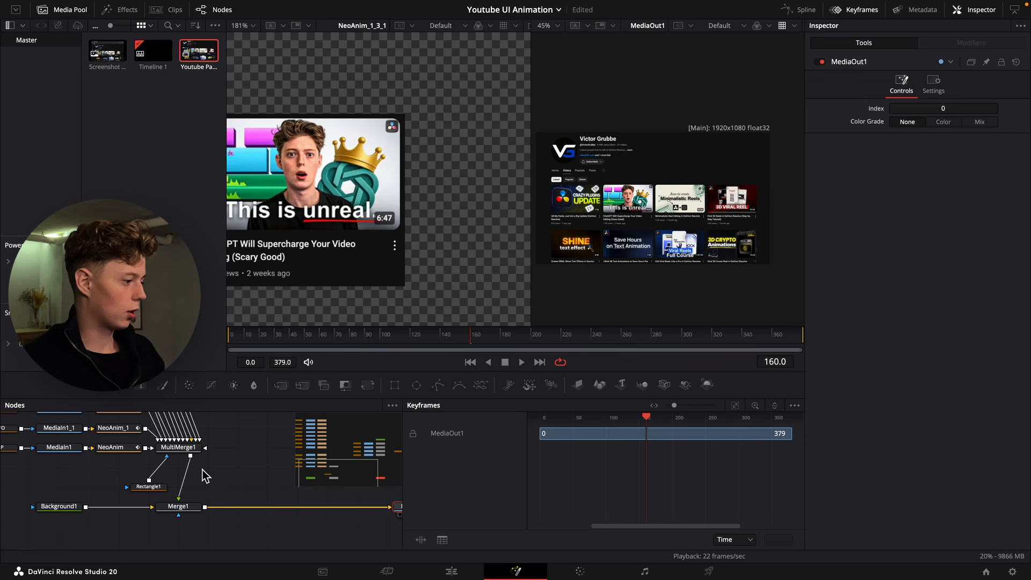
# Keyframe Rectangle1's Level from 1.0 at frame 100 to 0.0 at frame 160.
pyautogui.click(148, 486)
pyautogui.click(380, 337)
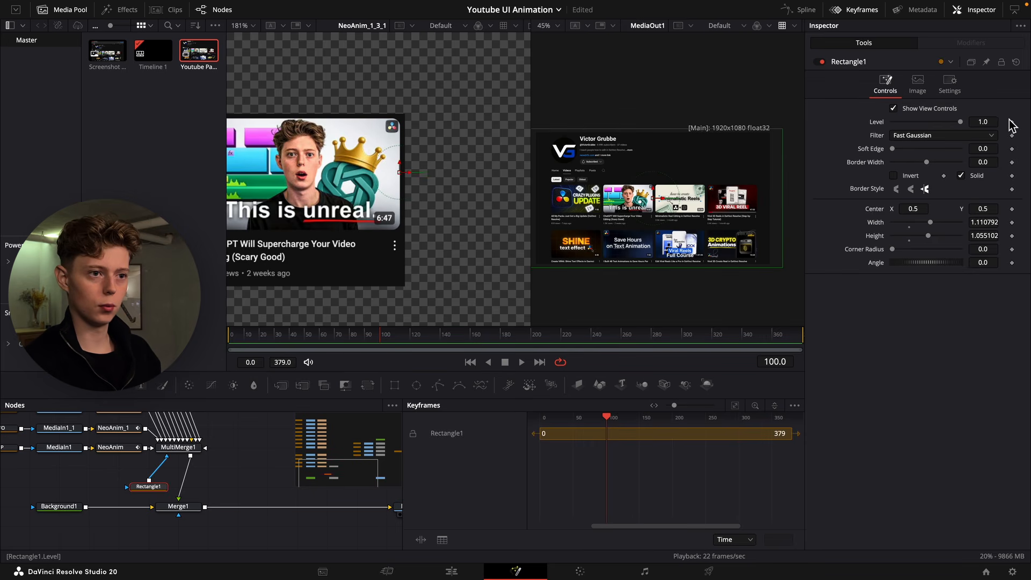
pyautogui.click(1011, 122)
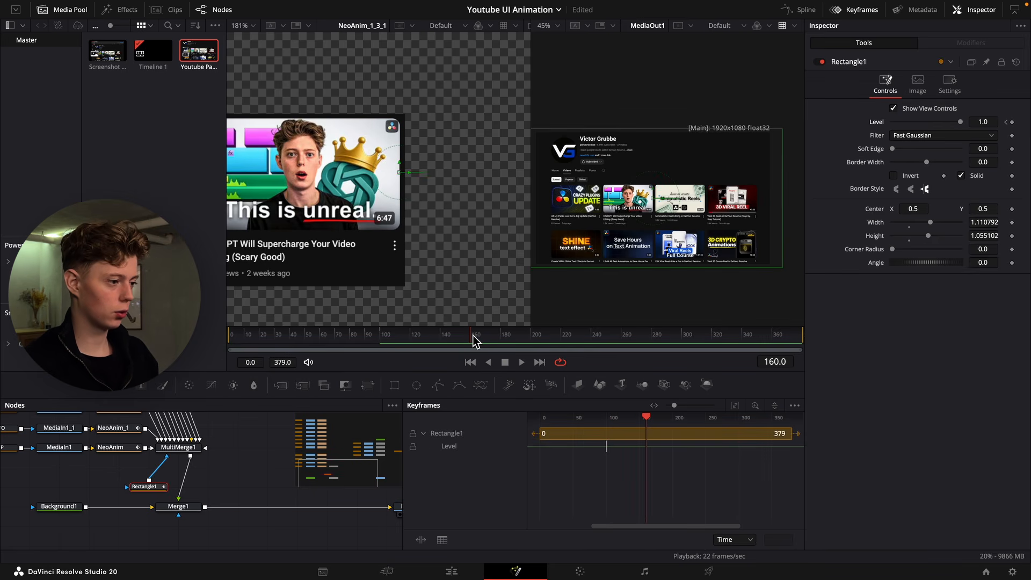
pyautogui.moveTo(960, 122); pyautogui.dragTo(892, 122)
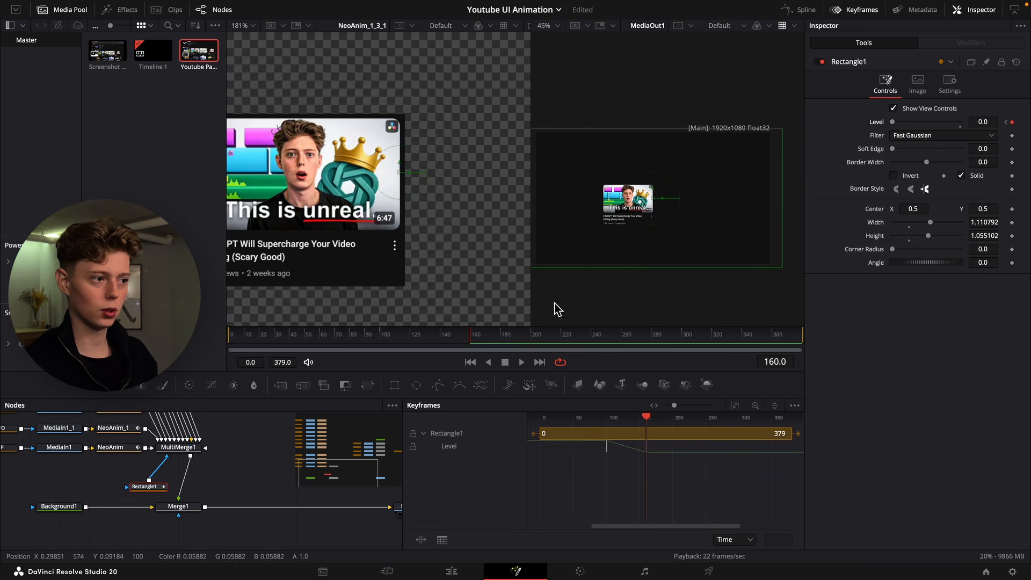
# Play the mask fade from frame 100 to check how the other elements disappear.
pyautogui.click(379, 337)
pyautogui.press('space')
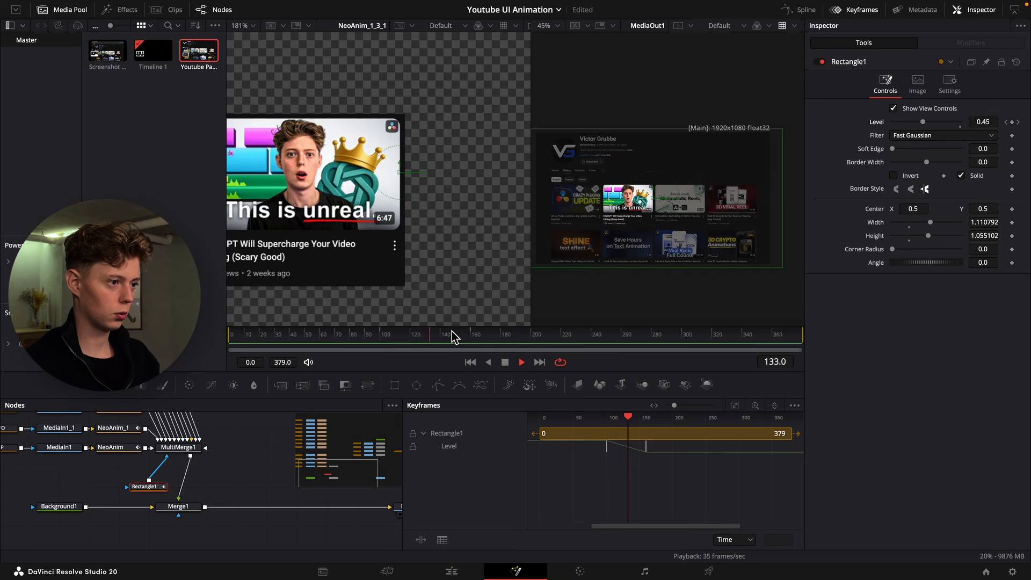
pyautogui.press('space')
# Smooth Rectangle1's Level keyframes in the Spline editor with Ease In 53.1 and Ease Out 53.9.
pyautogui.click(853, 10)
pyautogui.click(802, 11)
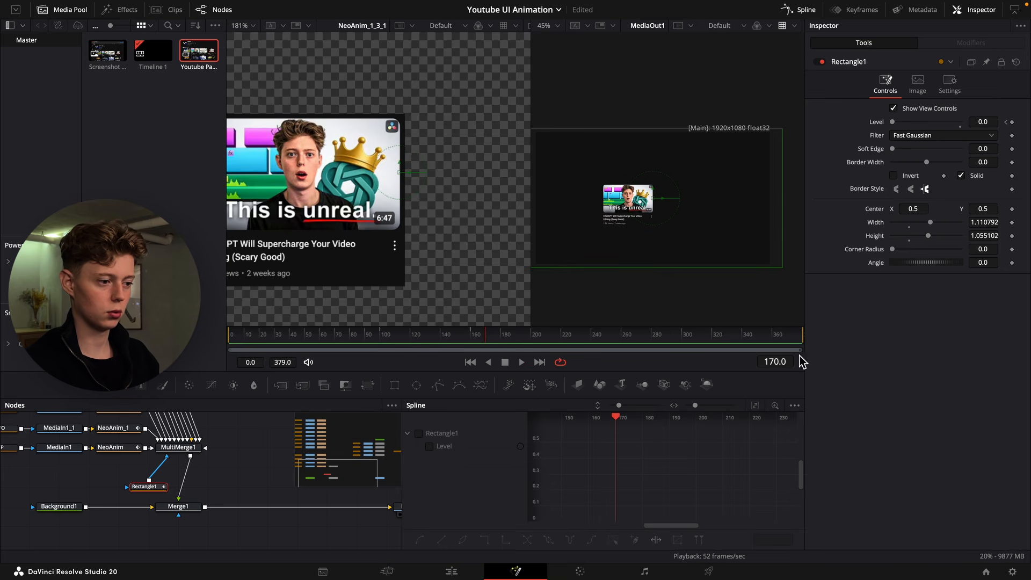
pyautogui.click(428, 446)
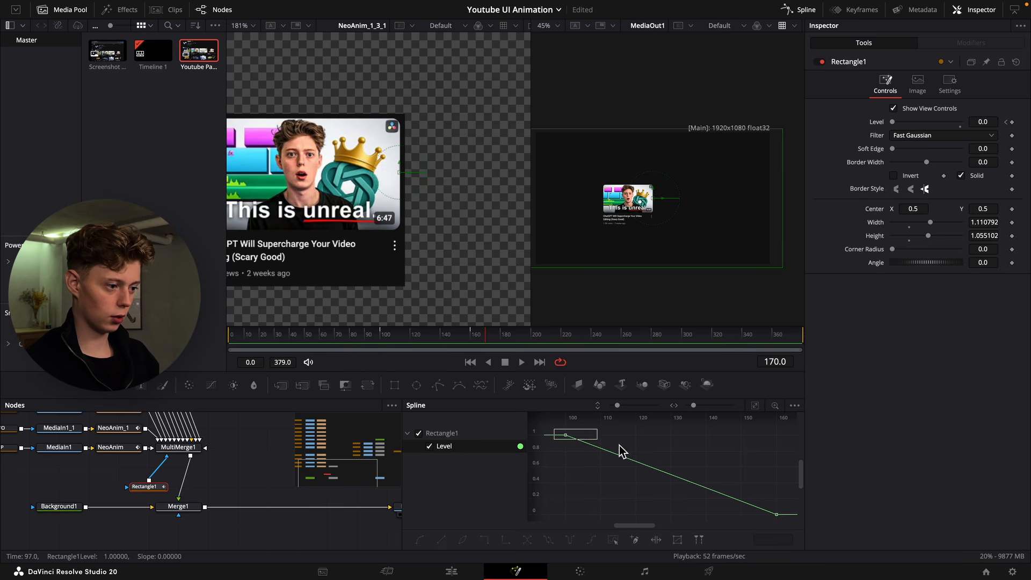
pyautogui.press('s')
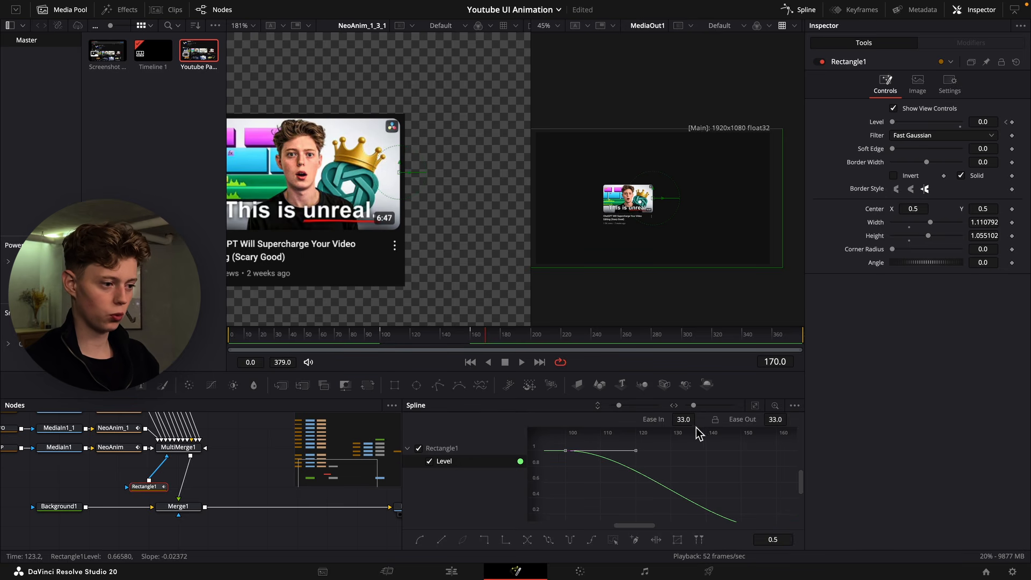
pyautogui.moveTo(695, 425); pyautogui.dragTo(793, 426)
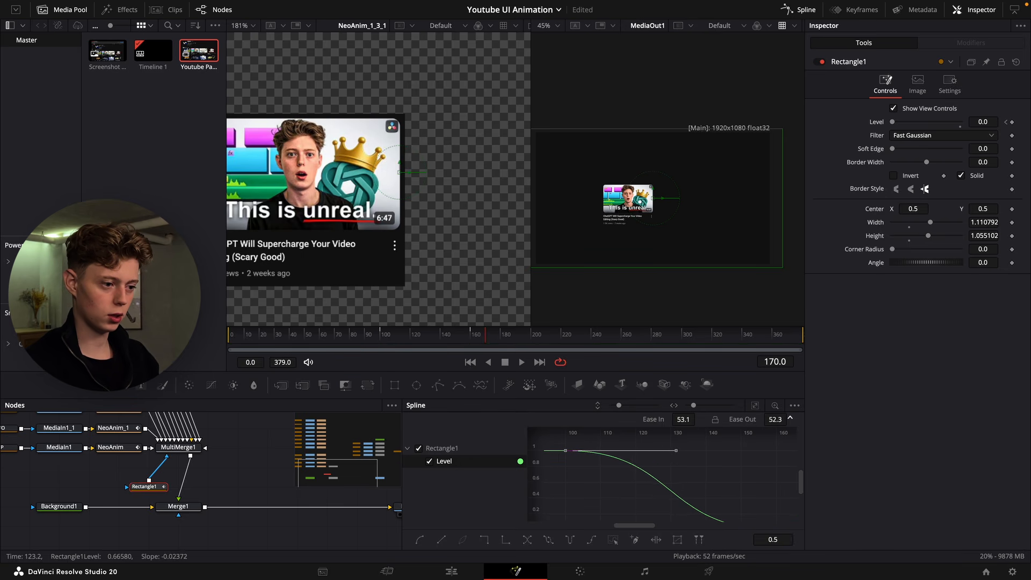
pyautogui.click(379, 335)
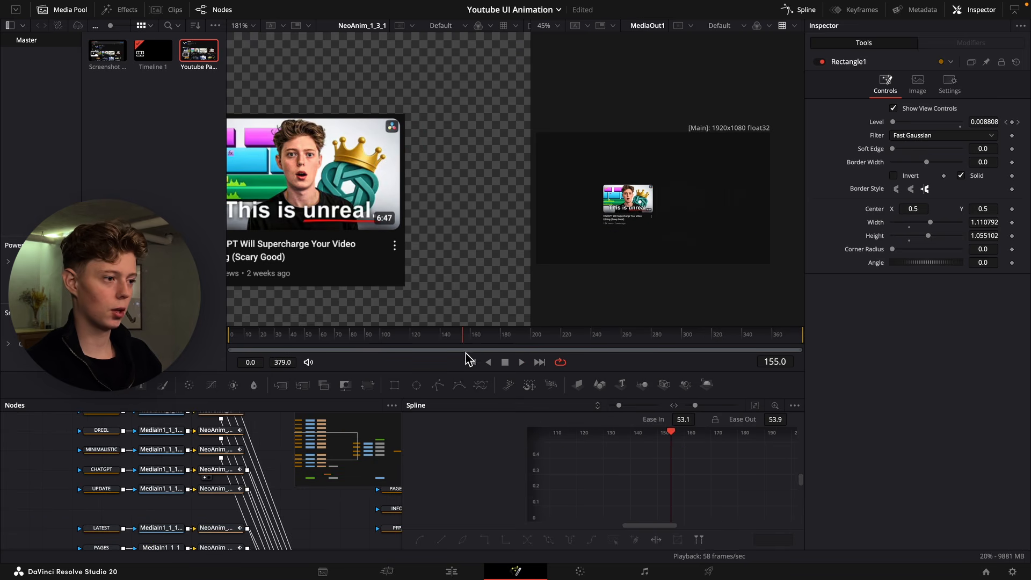
# Make room in the CHATGPT branch and insert a Transform node after NeoAnim_1_3_1.
pyautogui.moveTo(427, 343); pyautogui.dragTo(383, 344)
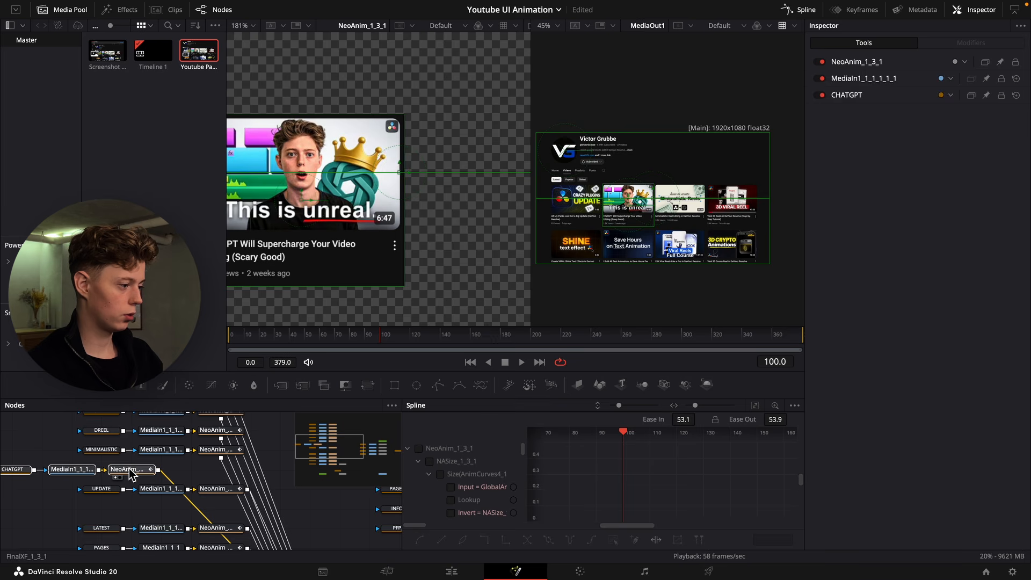
pyautogui.click(129, 468)
pyautogui.moveTo(182, 466); pyautogui.dragTo(16, 490)
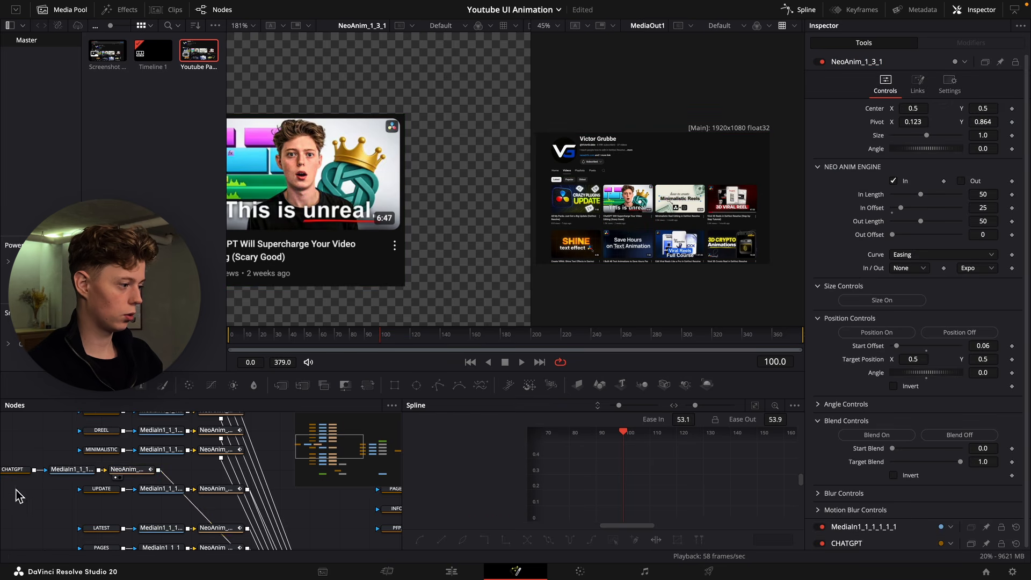
pyautogui.moveTo(367, 385); pyautogui.dragTo(221, 470)
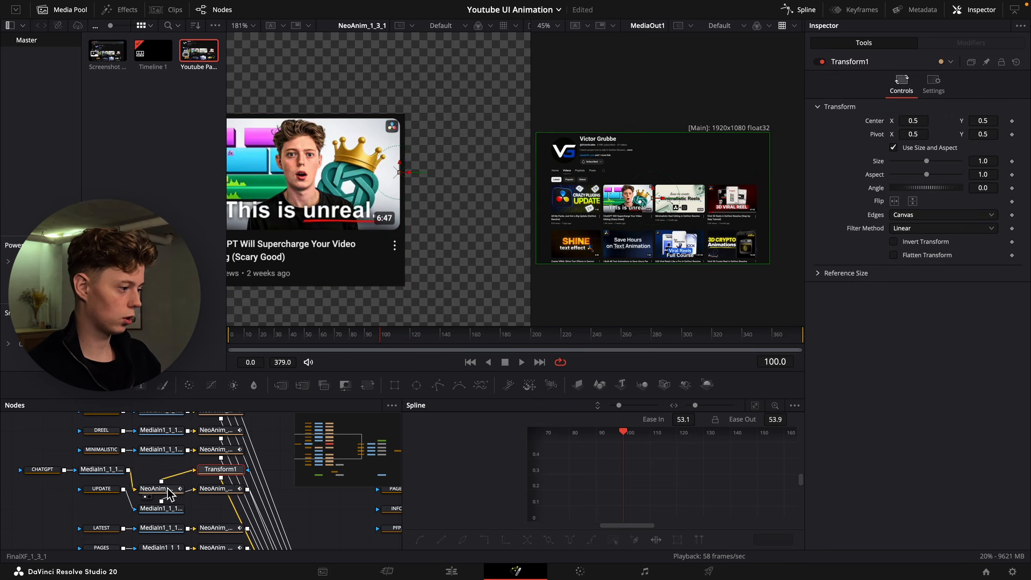
pyautogui.moveTo(170, 493); pyautogui.dragTo(168, 473)
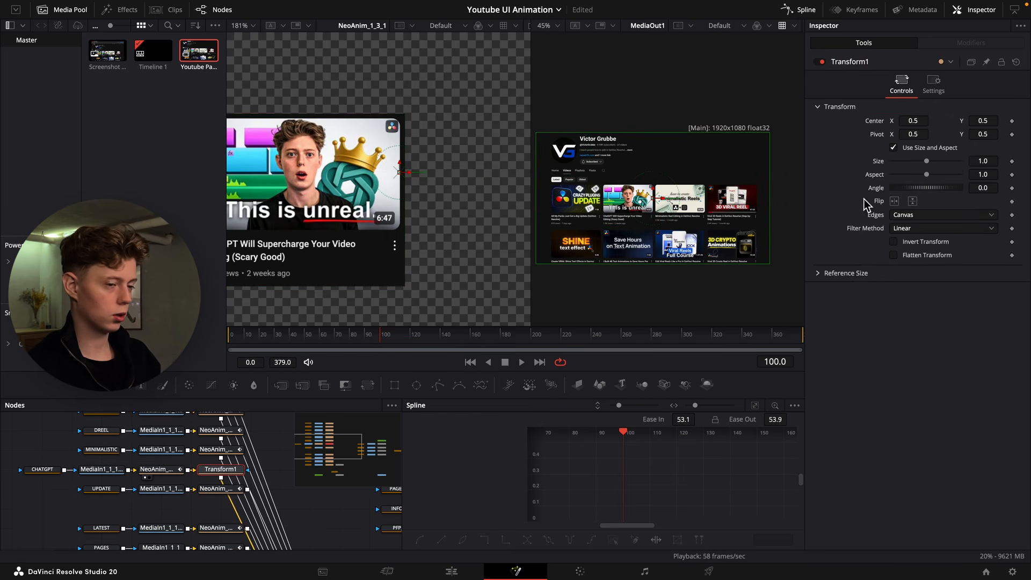
# Keyframe Transform1's Center from Y 0.5 at frame 100 to Y 0.585 at frame 160, and play the move.
pyautogui.click(1011, 120)
pyautogui.click(472, 338)
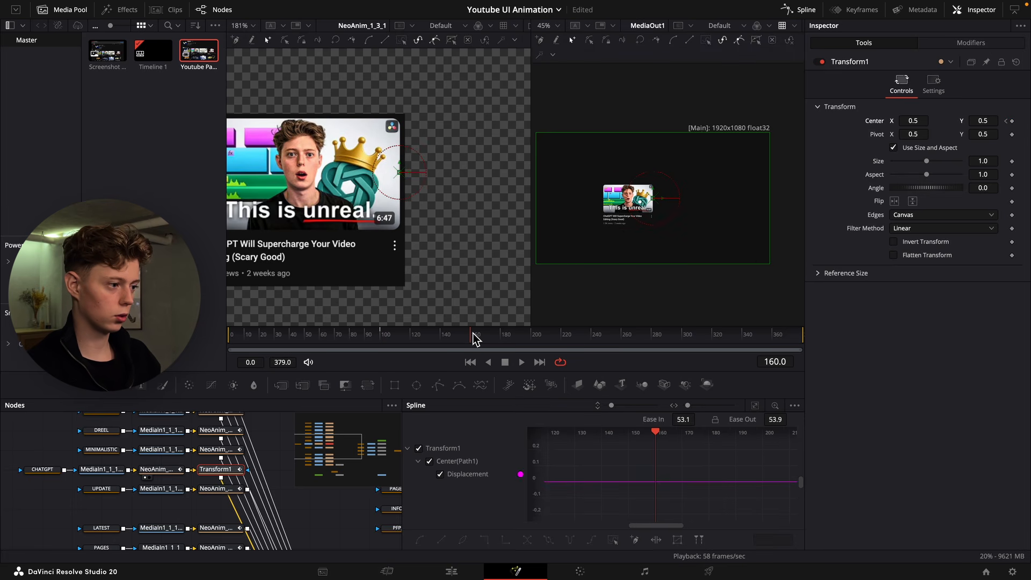
pyautogui.moveTo(983, 122); pyautogui.dragTo(999, 122)
pyautogui.click(384, 340)
pyautogui.press('space')
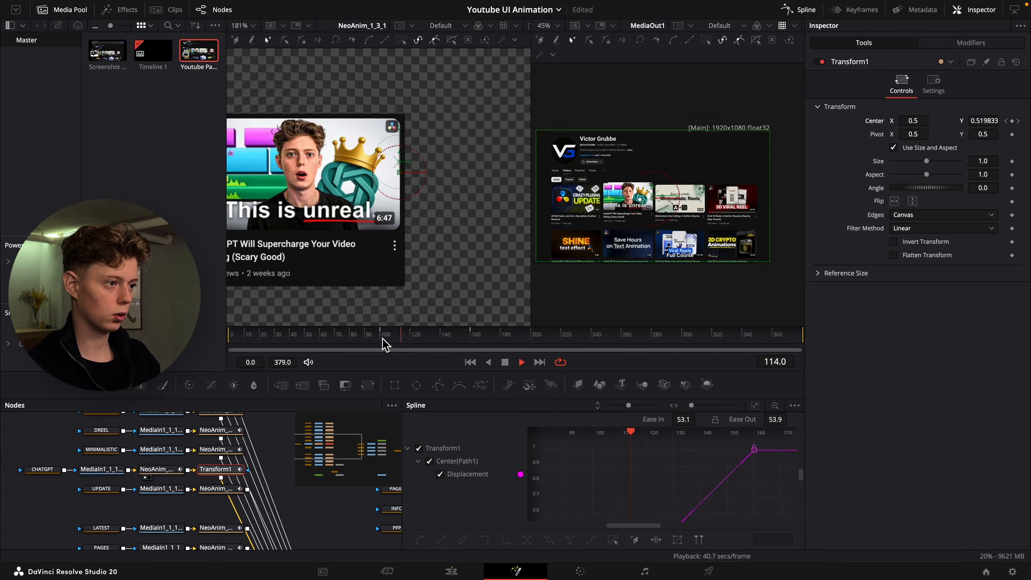
pyautogui.press('space')
# Smooth Transform1's two Center keyframes in the Spline editor with Ease In 71.6 and Ease Out 43.6.
pyautogui.click(473, 338)
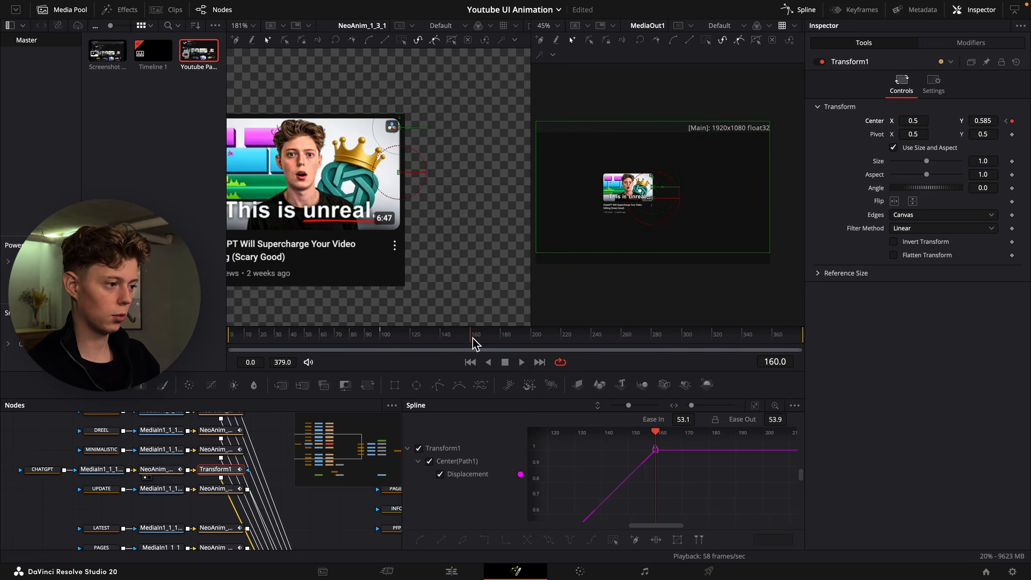
pyautogui.click(756, 406)
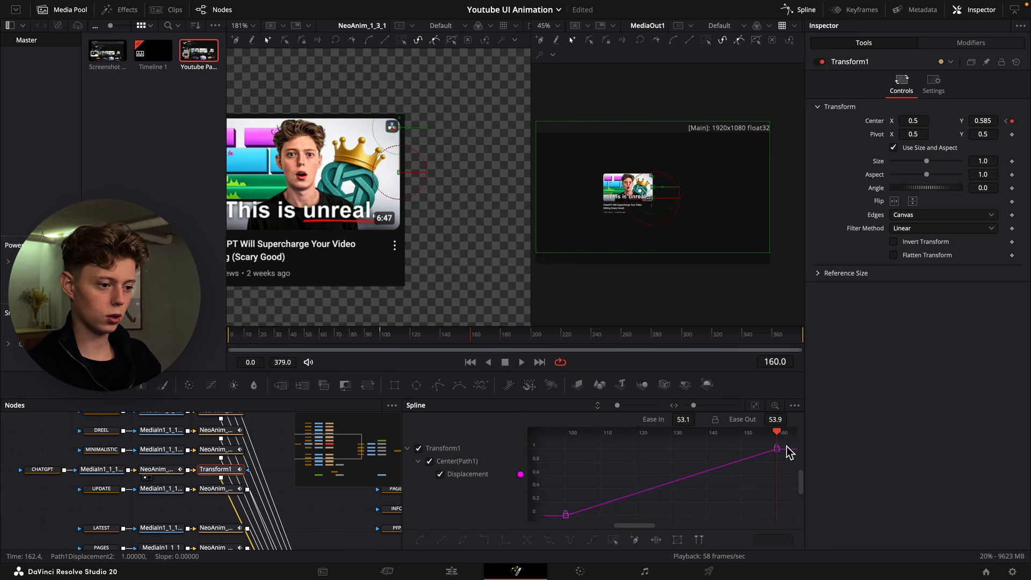
pyautogui.moveTo(788, 446); pyautogui.dragTo(540, 528)
pyautogui.press('s')
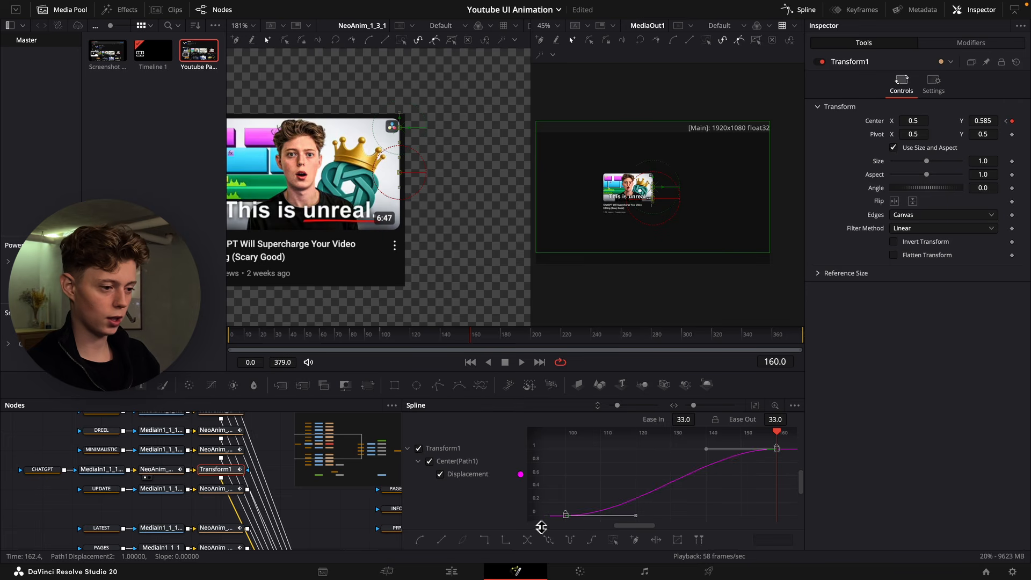
pyautogui.moveTo(698, 418); pyautogui.dragTo(699, 418)
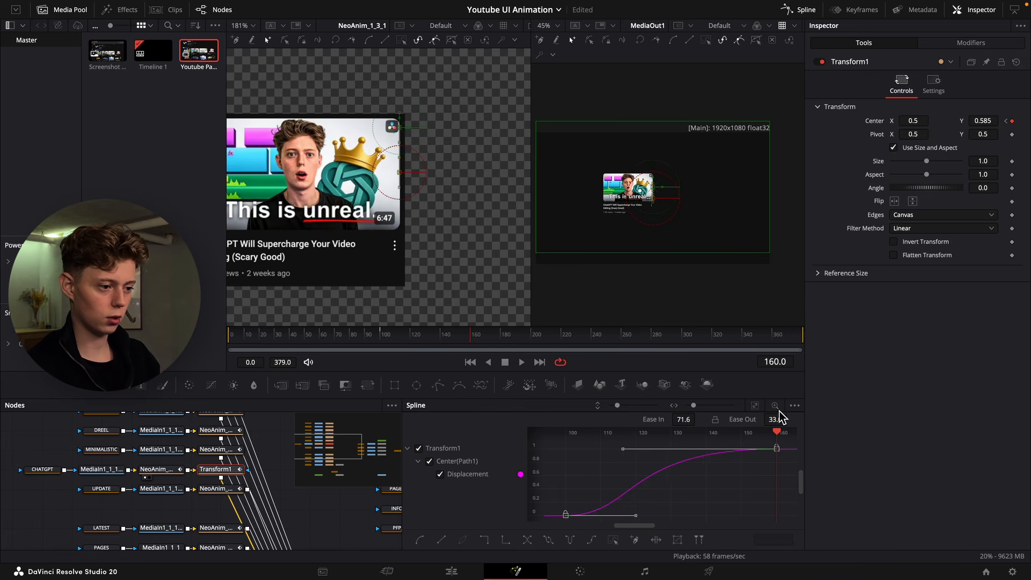
pyautogui.moveTo(775, 416); pyautogui.dragTo(790, 418)
# Play the thumbnail move from frame 100 and inspect the thumbnail up close at frame 133.
pyautogui.click(382, 335)
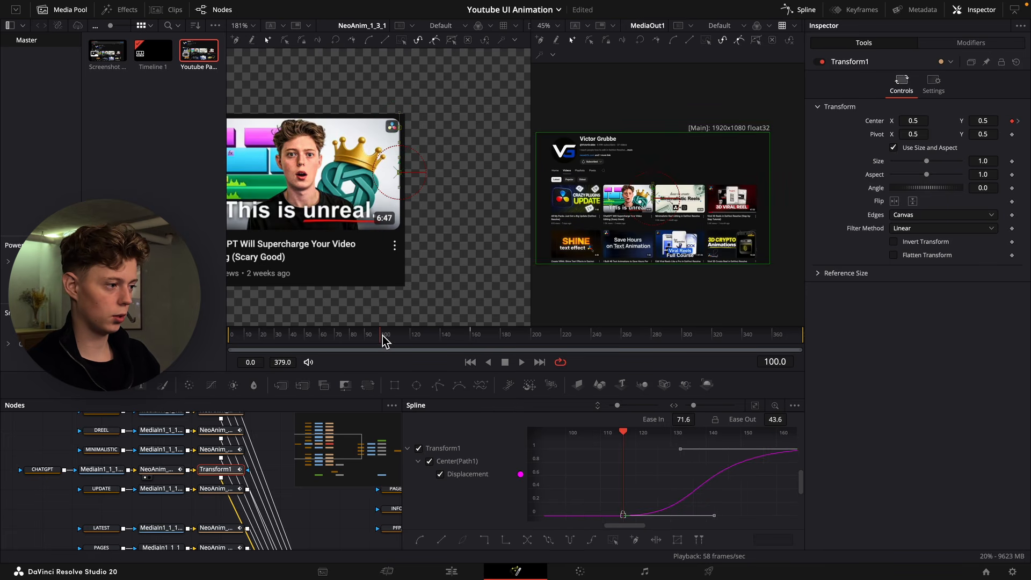
pyautogui.press('space')
pyautogui.click(382, 334)
pyautogui.moveTo(382, 334); pyautogui.dragTo(432, 334)
pyautogui.scroll(5, 583, 183)
pyautogui.scroll(2, 583, 182)
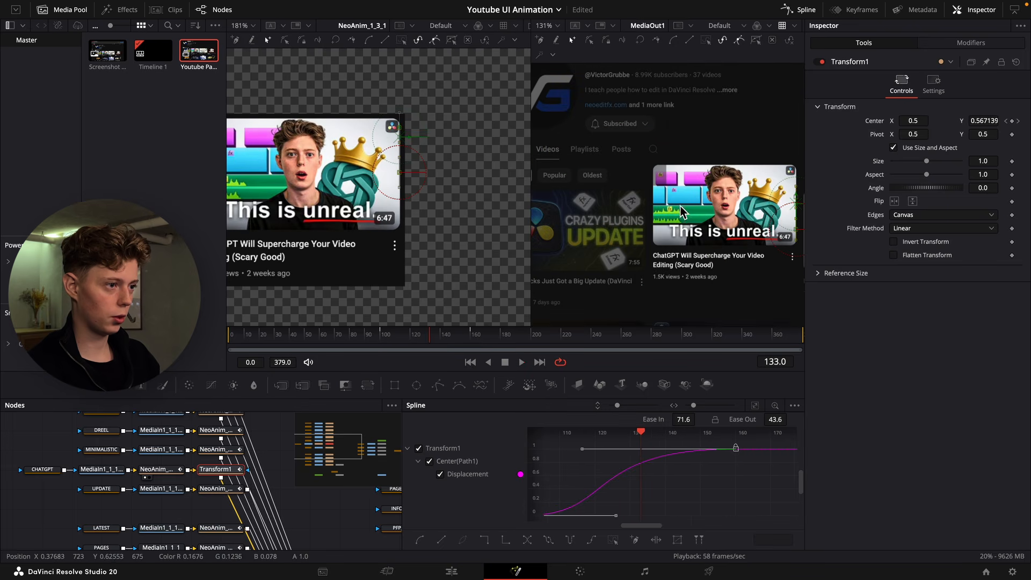
# Try inverting the Rectangle1 mask connected to MultiMerge1.
pyautogui.scroll(-4, 179, 510)
pyautogui.hscroll(4, 179, 510)
pyautogui.click(182, 486)
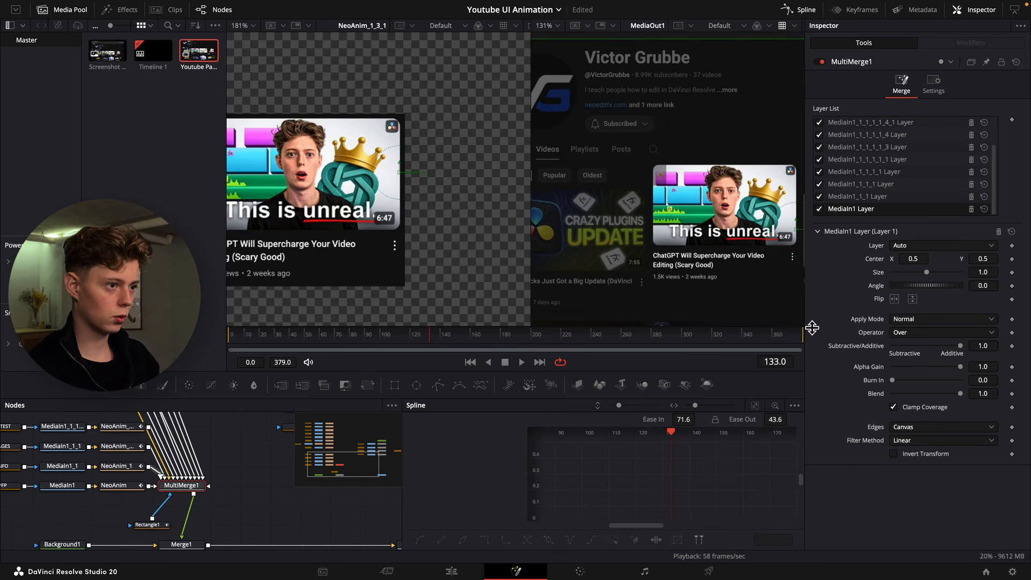
pyautogui.scroll(3, 214, 484)
pyautogui.hscroll(-4, 215, 483)
pyautogui.click(894, 175)
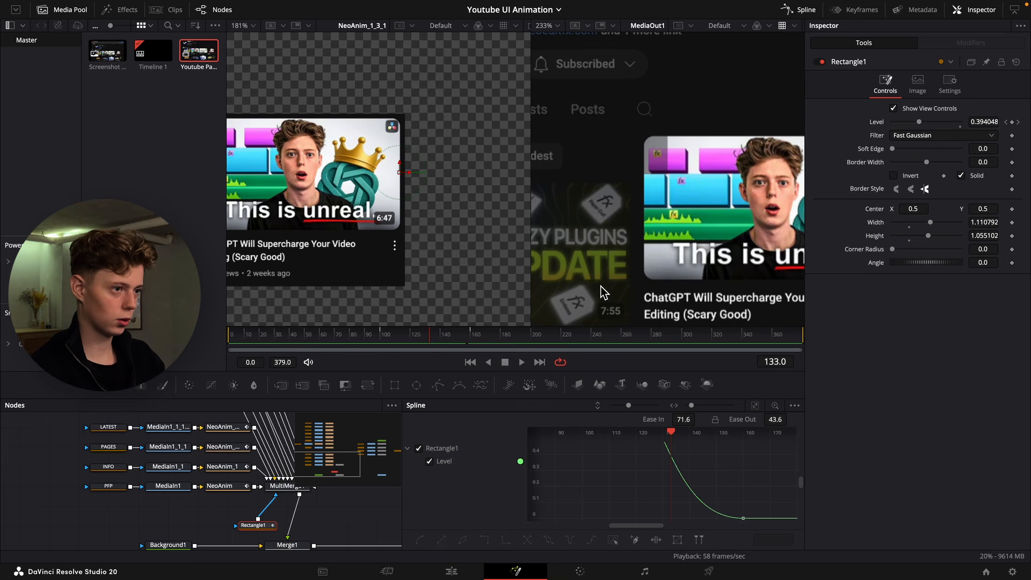
# Load MultiMerge1 into the first viewer.
pyautogui.scroll(-4, 668, 246)
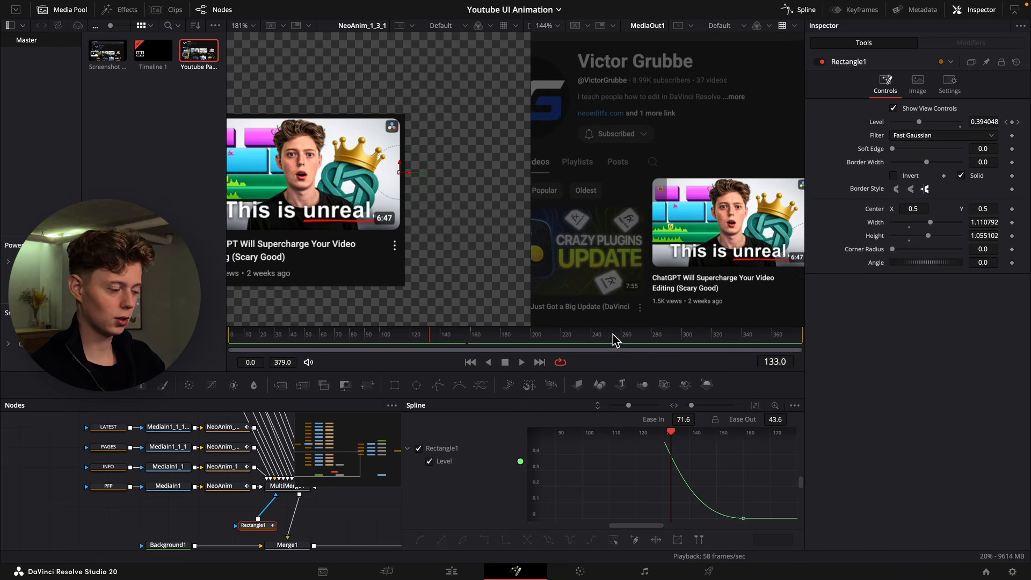
pyautogui.press('1')
pyautogui.click(289, 487)
pyautogui.scroll(1, 288, 487)
pyautogui.press('1')
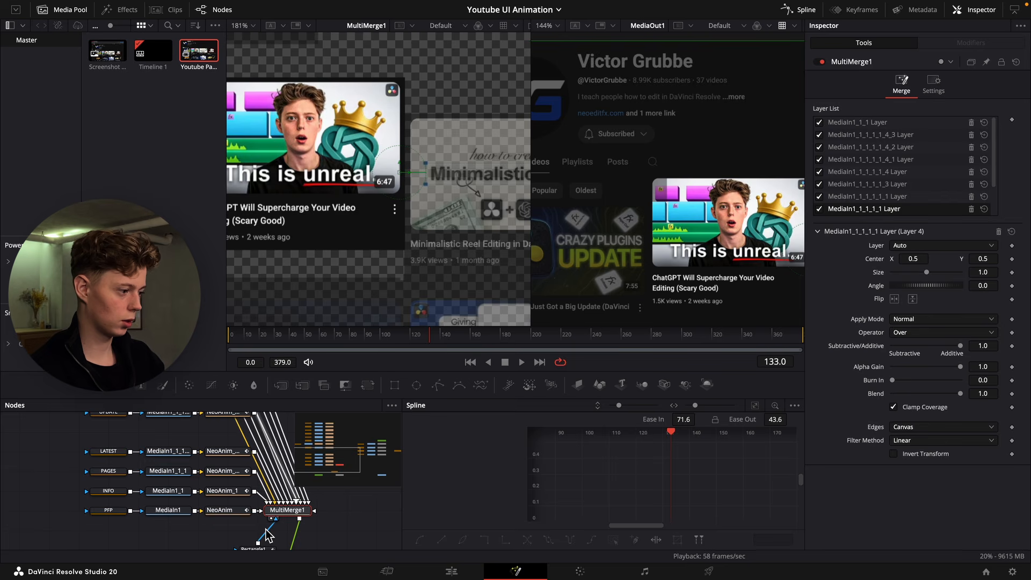
# Shrink the Rectangle1 mask around the ChatGPT thumbnail to about 0.237 wide and 0.529 high, centred near X 0.395, Y 0.558.
pyautogui.click(263, 549)
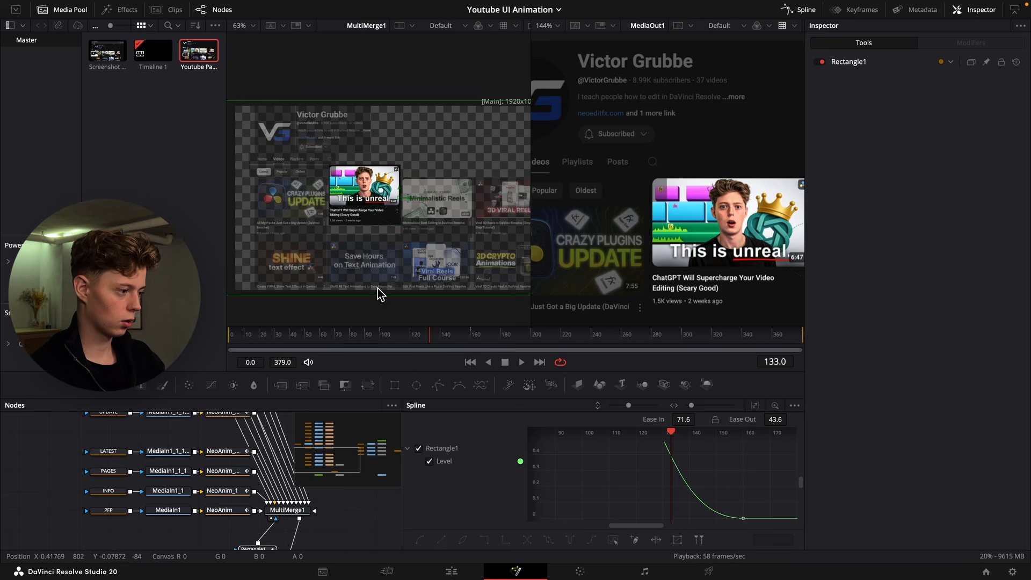
pyautogui.moveTo(465, 165); pyautogui.dragTo(456, 160)
pyautogui.scroll(-4, 457, 164)
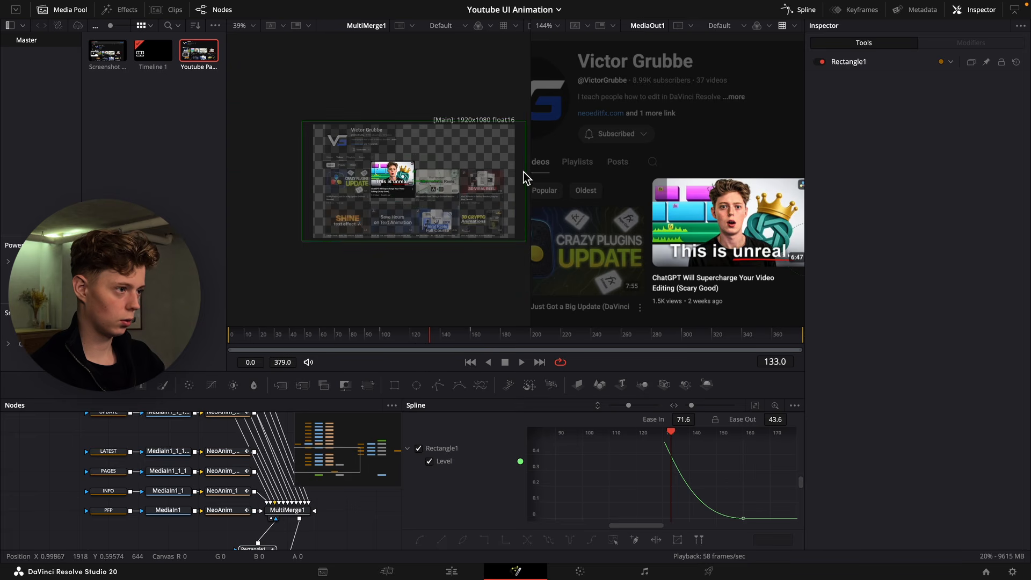
pyautogui.moveTo(524, 176); pyautogui.dragTo(406, 189)
pyautogui.scroll(3, 441, 183)
pyautogui.scroll(4, 421, 283)
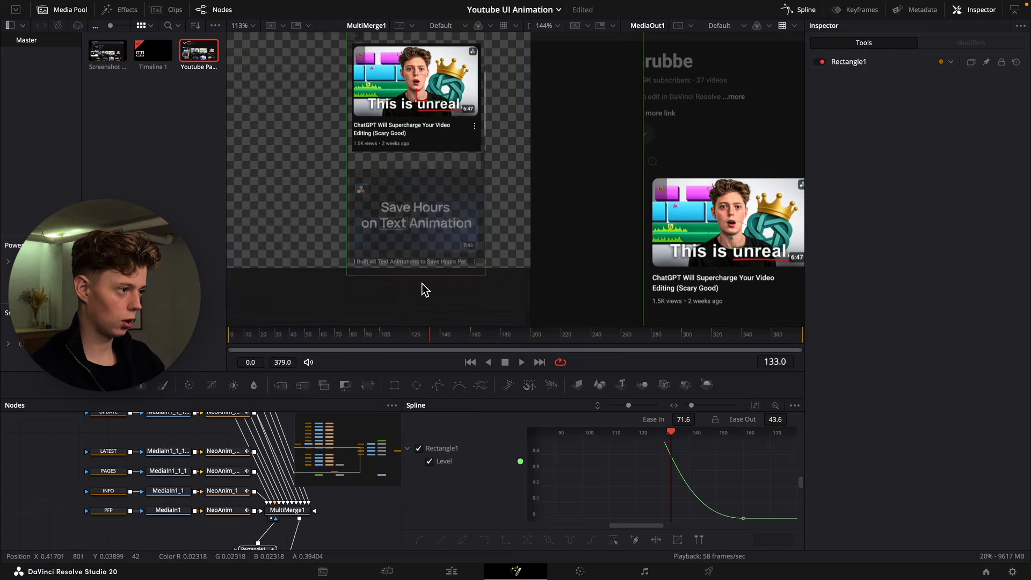
pyautogui.moveTo(422, 275); pyautogui.dragTo(422, 162)
pyautogui.scroll(3, 422, 162)
pyautogui.moveTo(415, 119); pyautogui.dragTo(414, 94)
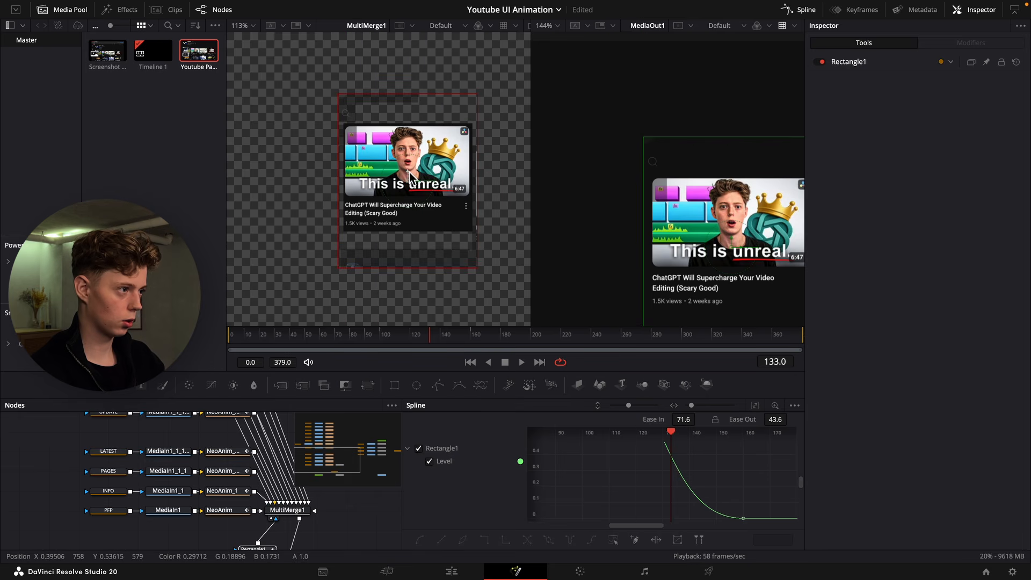
pyautogui.moveTo(409, 171); pyautogui.dragTo(410, 159)
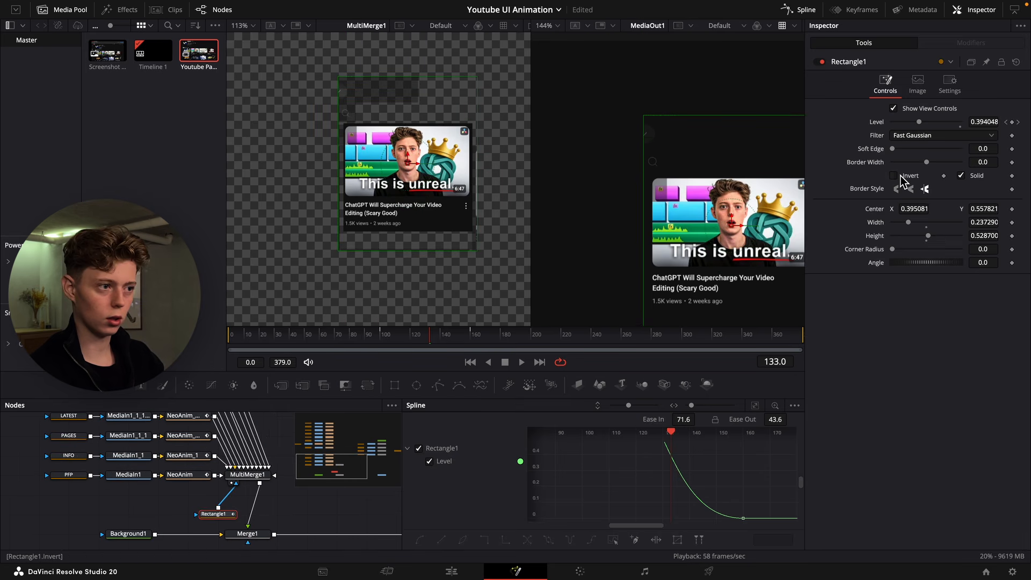
# Invert Rectangle1 and fit it to the ChatGPT thumbnail at about 0.204 wide and 0.292 high, centred near X 0.389, Y 0.549.
pyautogui.click(899, 176)
pyautogui.moveTo(645, 116); pyautogui.dragTo(688, 164)
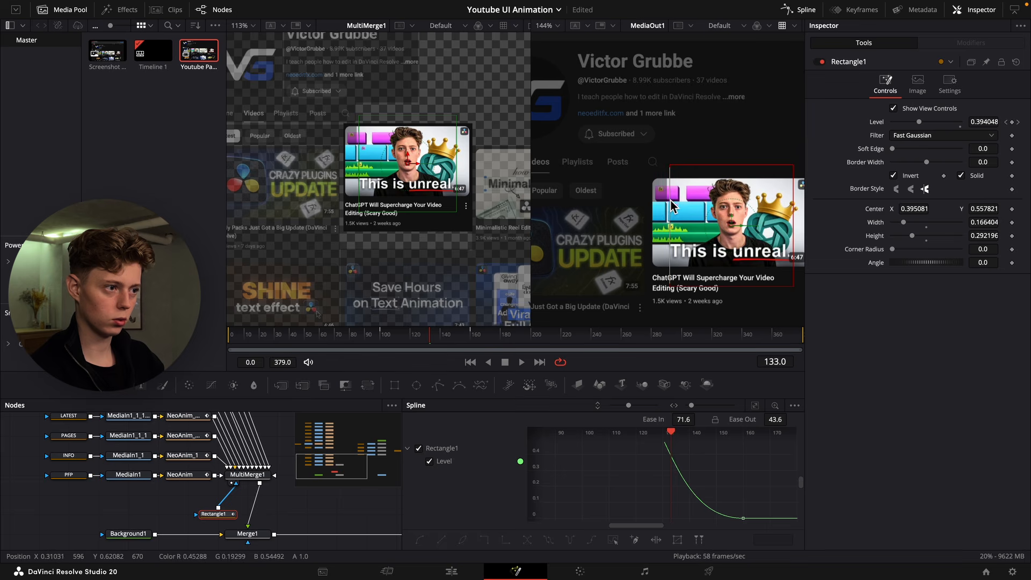
pyautogui.moveTo(669, 205); pyautogui.dragTo(655, 205)
pyautogui.moveTo(732, 226); pyautogui.dragTo(726, 229)
# Play the inverted mask fade from around frame 100 to check the other elements disappearing around the thumbnail.
pyautogui.press('space')
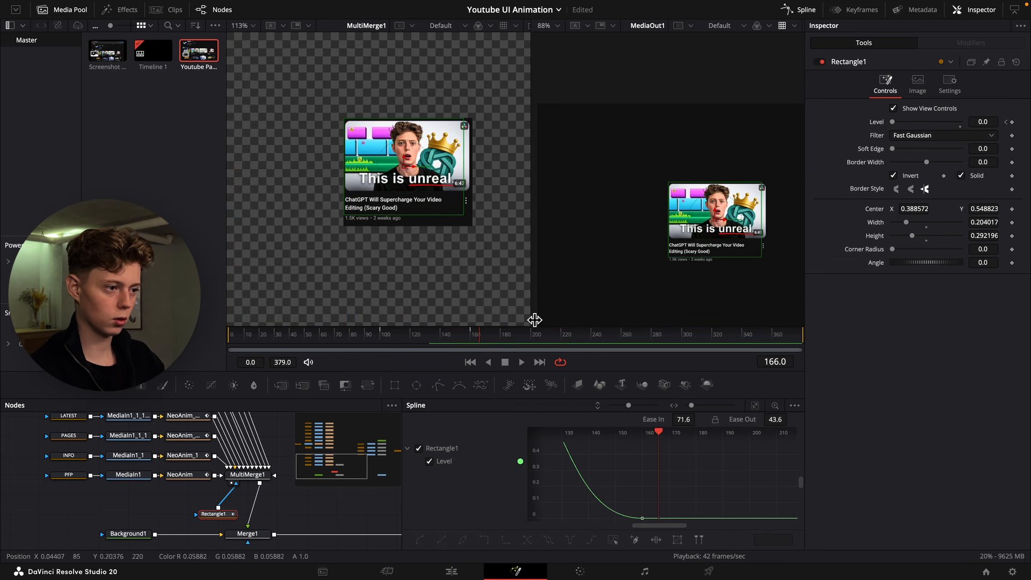
pyautogui.moveTo(451, 339); pyautogui.dragTo(387, 341)
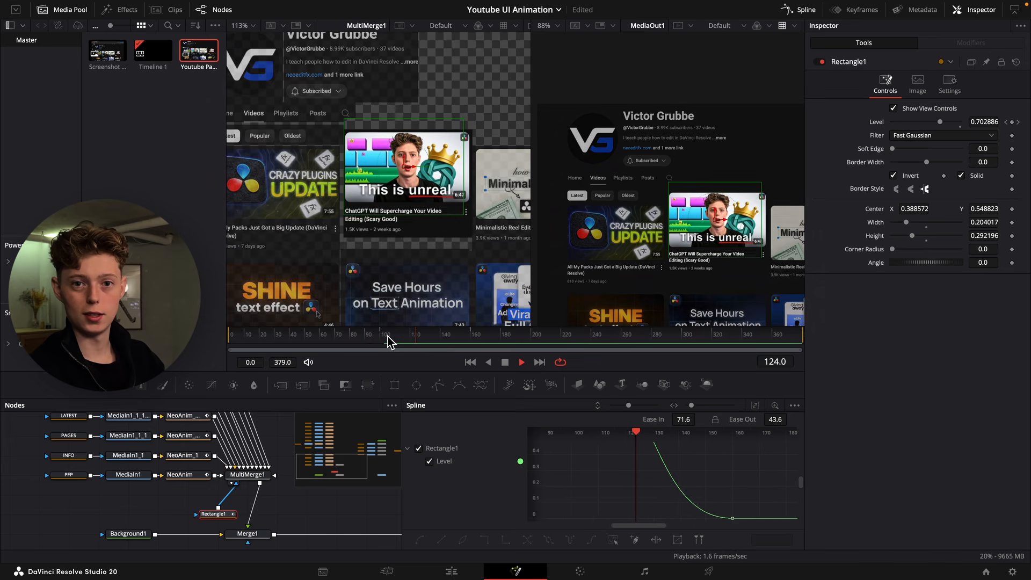
pyautogui.press('space')
# Keyframe Transform1's Center to X 0.227, Y 0.855 at frame 220.
pyautogui.moveTo(227, 416); pyautogui.dragTo(221, 476)
pyautogui.moveTo(221, 477); pyautogui.dragTo(277, 501)
pyautogui.click(233, 443)
pyautogui.click(470, 337)
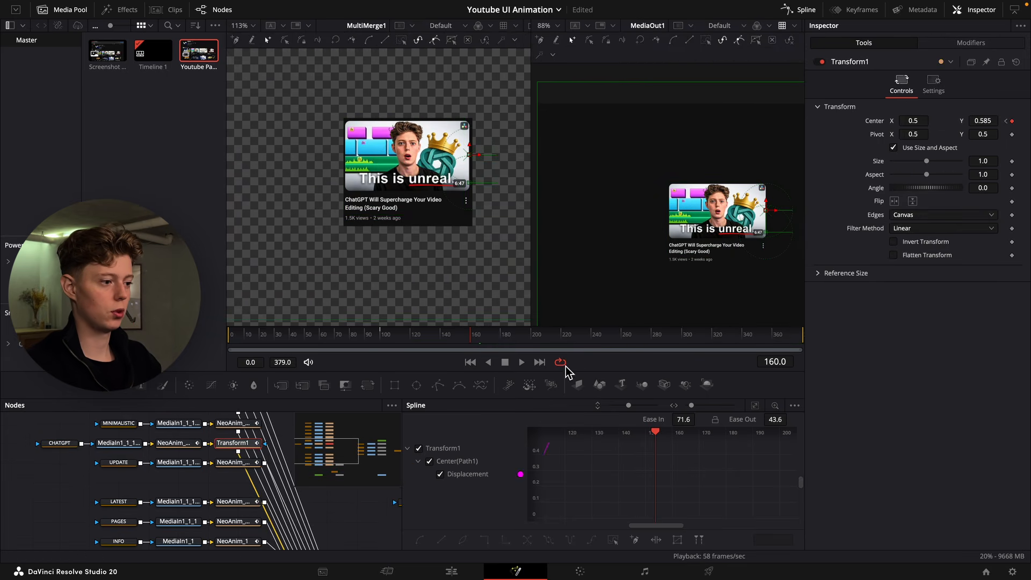
pyautogui.moveTo(565, 339)
pyautogui.mouseDown()
pyautogui.moveTo(536, 340)
pyautogui.moveTo(564, 341)
pyautogui.mouseUp()
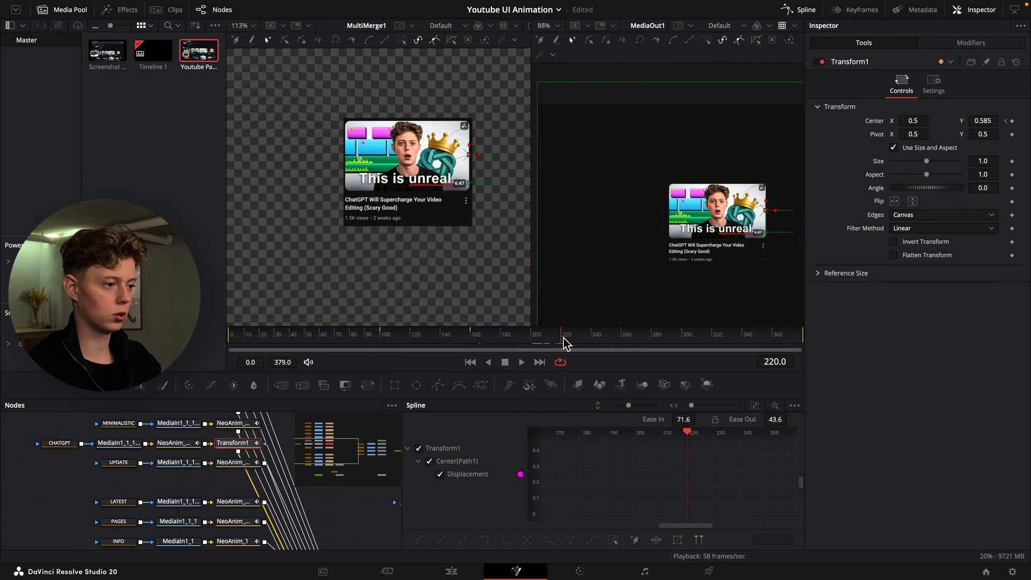
pyautogui.moveTo(977, 119); pyautogui.dragTo(966, 125)
pyautogui.moveTo(904, 120); pyautogui.dragTo(886, 121)
# Smooth all of Transform1's Center keyframes with Ease In 82.8 and Ease Out 50.9, and play the move from frame 100.
pyautogui.click(755, 406)
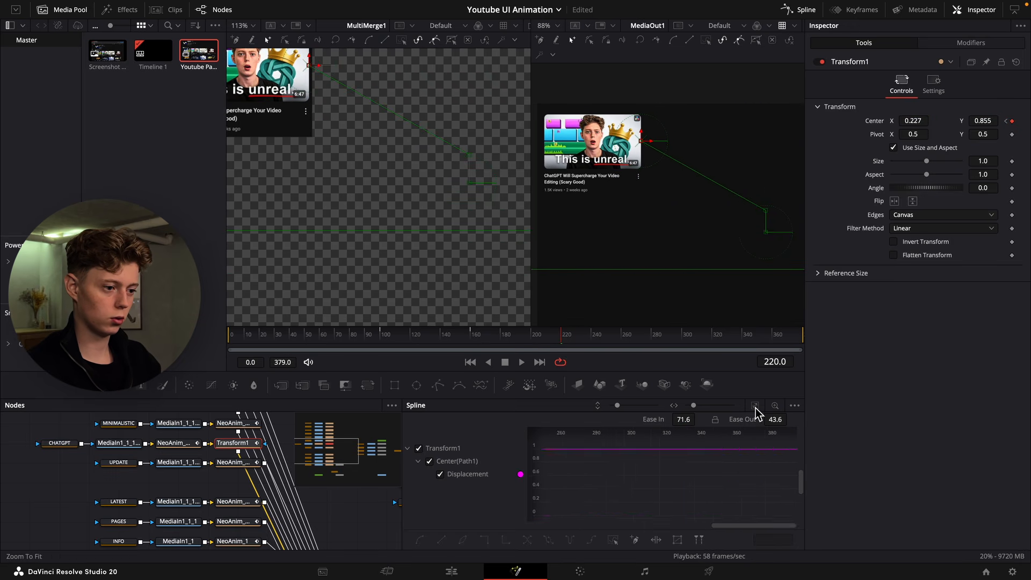
pyautogui.moveTo(785, 444); pyautogui.dragTo(662, 517)
pyautogui.click(665, 538)
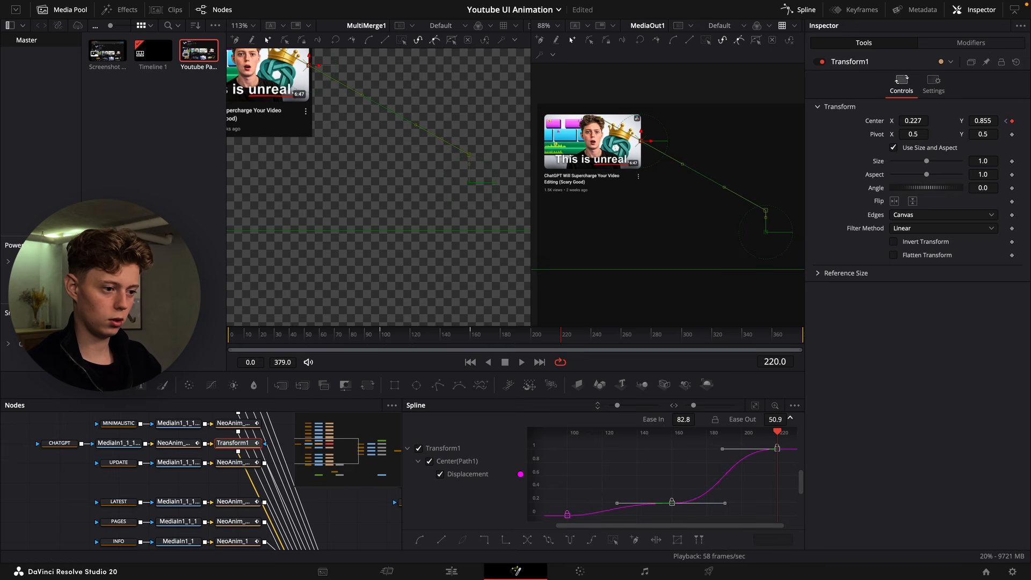
pyautogui.click(387, 339)
pyautogui.press('space')
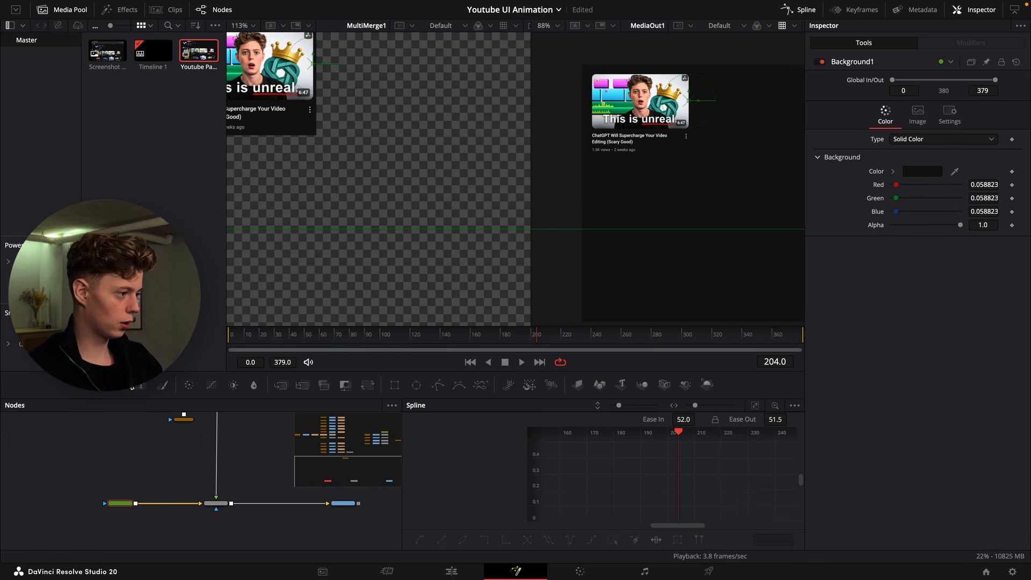
# Add a FastNoise node and merge it over Background1.
pyautogui.moveTo(123, 387); pyautogui.dragTo(168, 499)
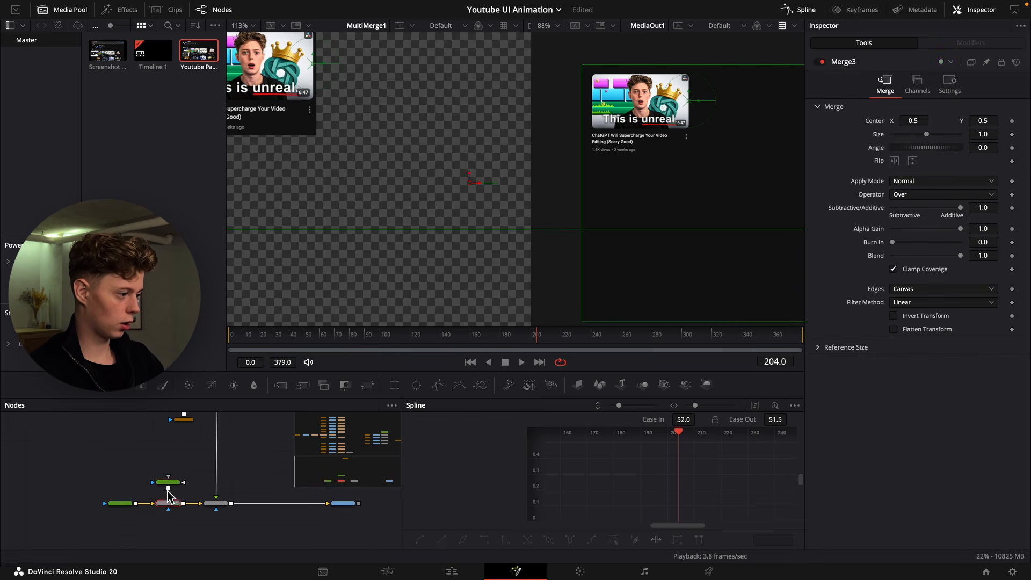
pyautogui.click(168, 482)
# Set FastNoise1's Color 2 to Red 0.0, Green 0.169 and Blue 0.385, and its Brightness to -0.476.
pyautogui.click(902, 113)
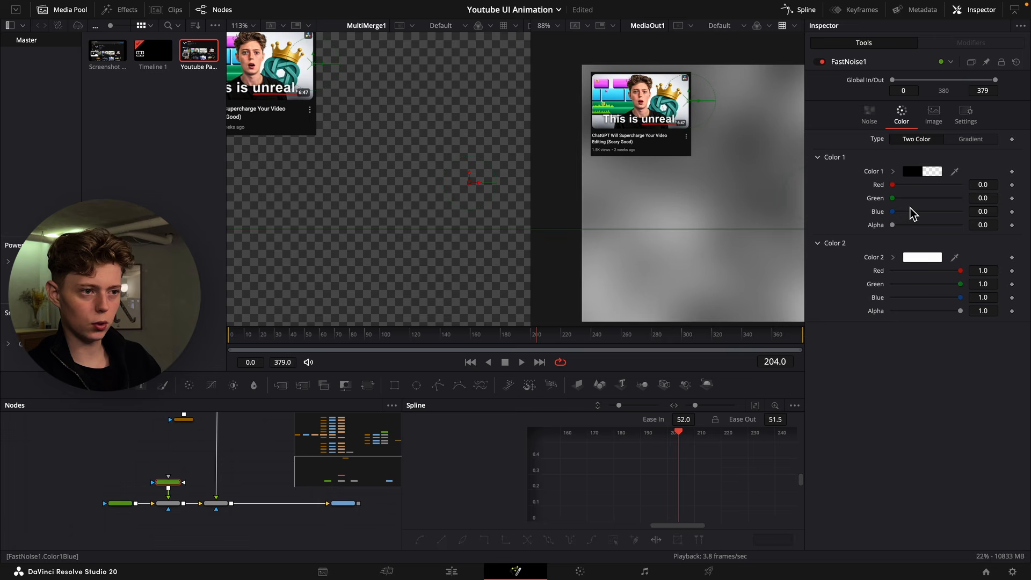
pyautogui.moveTo(961, 270); pyautogui.dragTo(887, 272)
pyautogui.moveTo(960, 284); pyautogui.dragTo(905, 285)
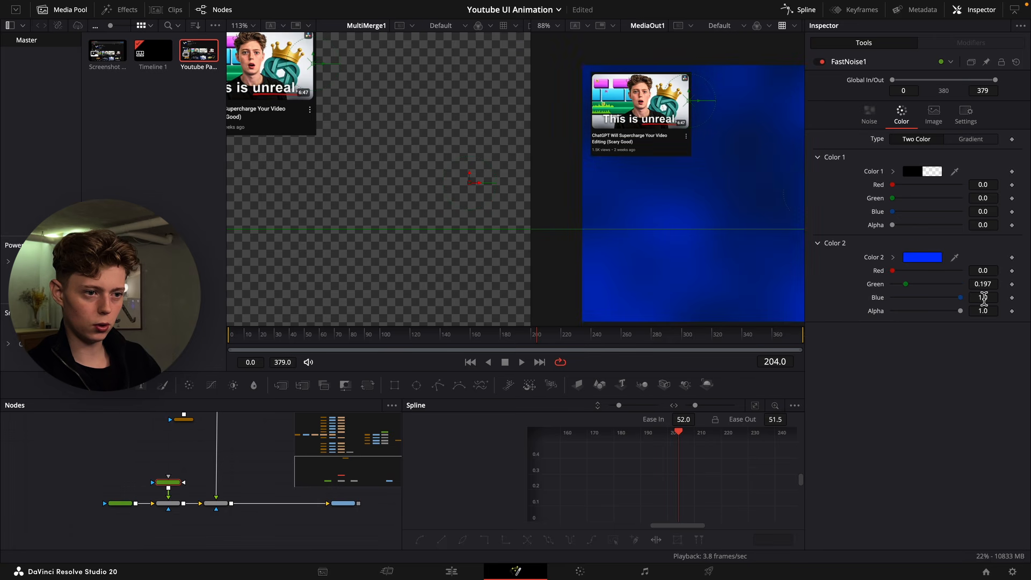
pyautogui.moveTo(983, 297)
pyautogui.mouseDown()
pyautogui.moveTo(554, 280)
pyautogui.moveTo(720, 263)
pyautogui.moveTo(983, 297)
pyautogui.mouseUp()
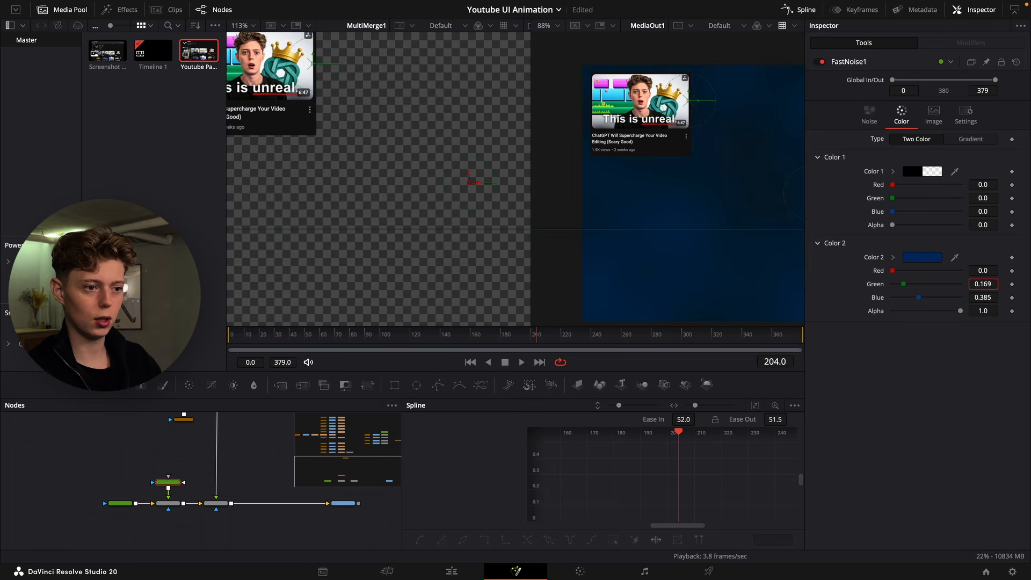
pyautogui.click(869, 114)
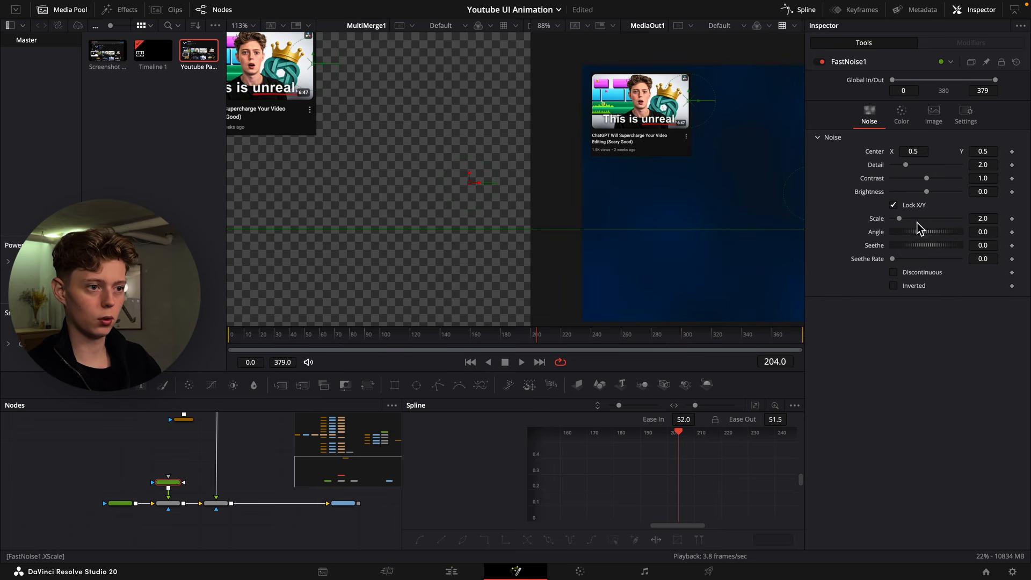
pyautogui.moveTo(983, 192); pyautogui.dragTo(950, 191)
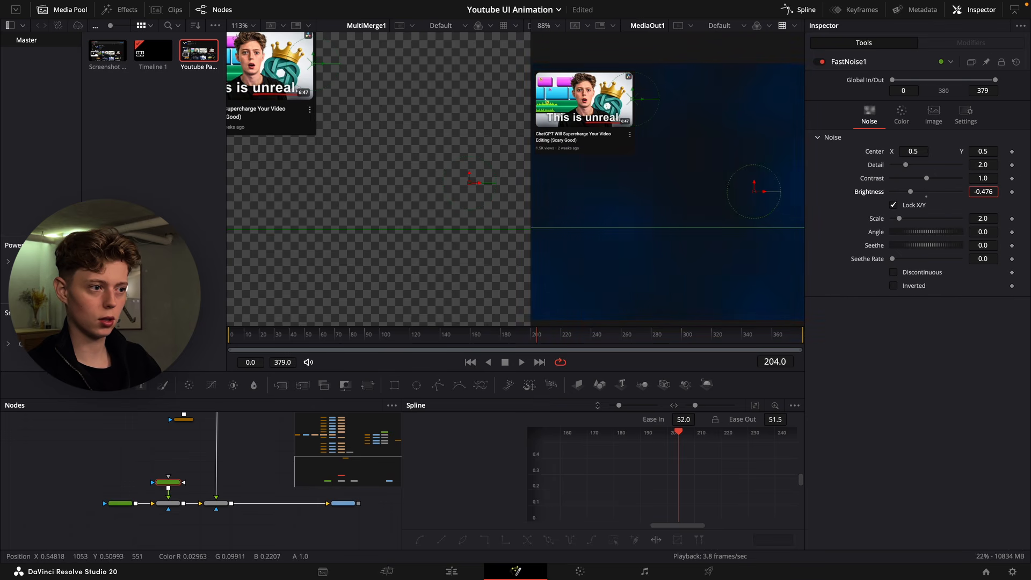
# Set FastNoise1's Brightness to -0.402, lower its Scale and raise its Seethe to reshape the background pattern.
pyautogui.moveTo(982, 218); pyautogui.dragTo(998, 218)
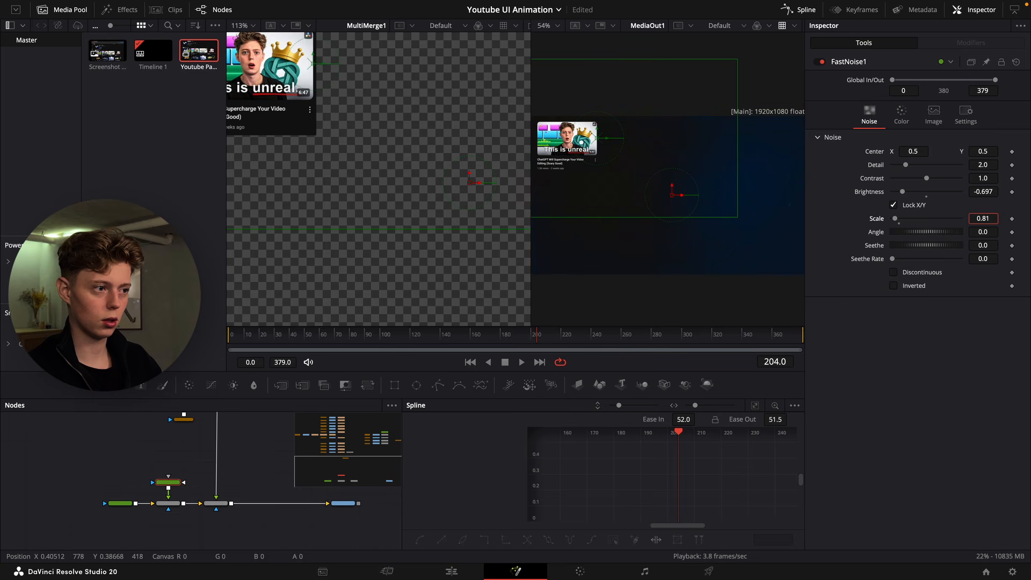
pyautogui.moveTo(592, 208); pyautogui.dragTo(660, 247)
pyautogui.moveTo(740, 193)
pyautogui.mouseDown()
pyautogui.moveTo(712, 202)
pyautogui.moveTo(724, 202)
pyautogui.mouseUp()
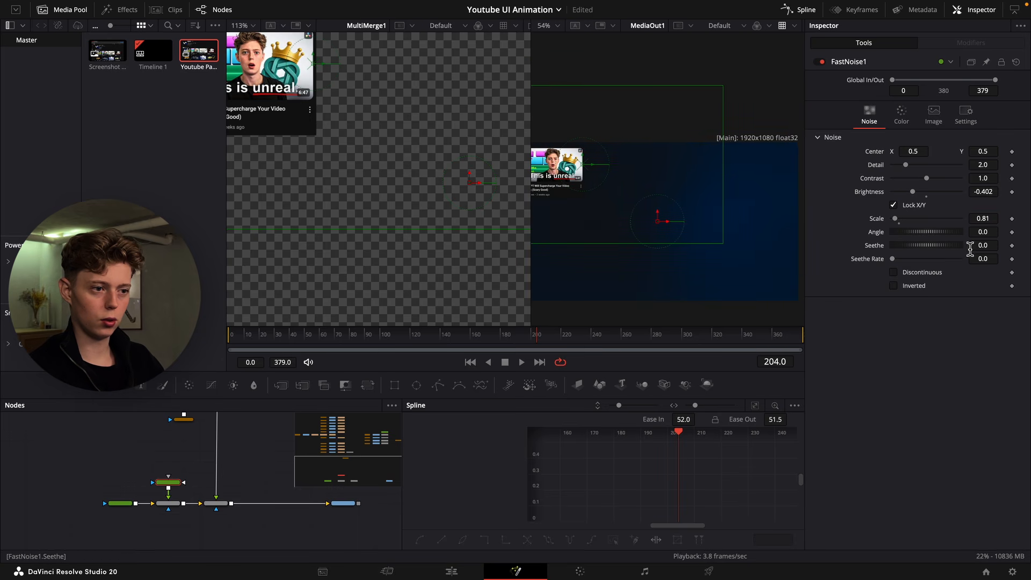
pyautogui.moveTo(974, 245); pyautogui.dragTo(998, 245)
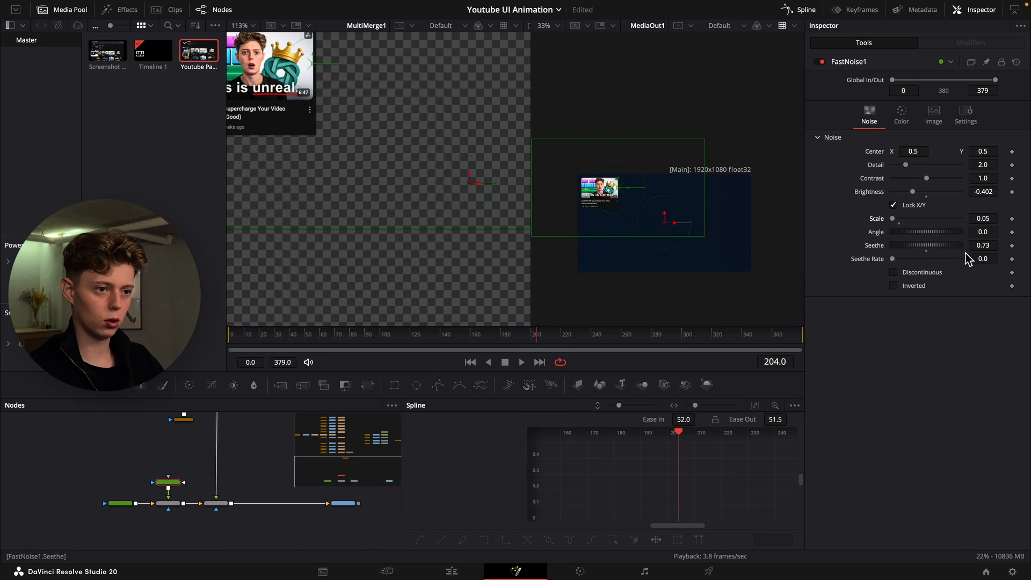
pyautogui.moveTo(981, 245); pyautogui.dragTo(1000, 245)
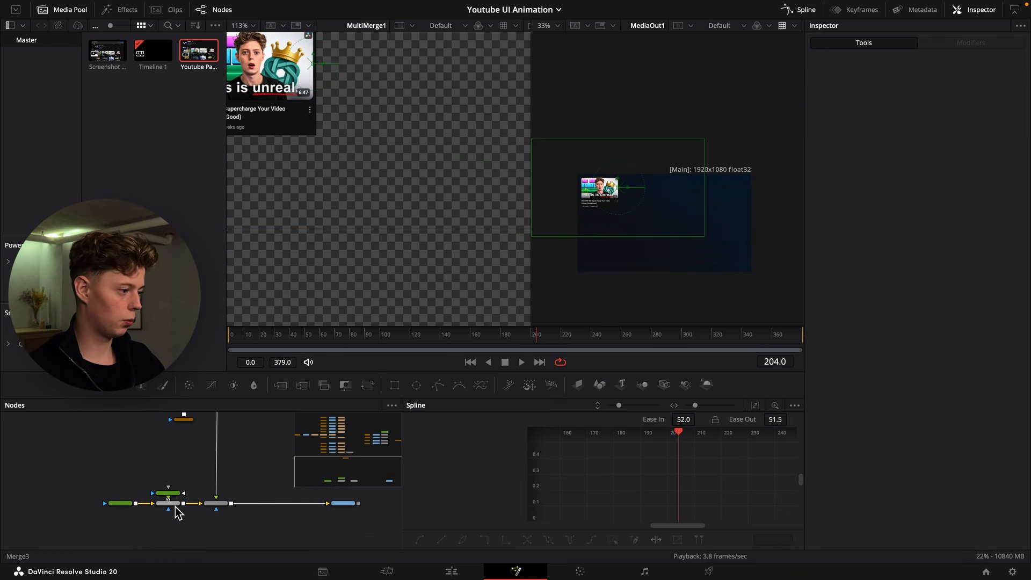
# Keyframe Merge3's Blend from 0.0 at frame 140 to 1.0 at frame 180, and play the background fade-in.
pyautogui.click(175, 507)
pyautogui.click(436, 337)
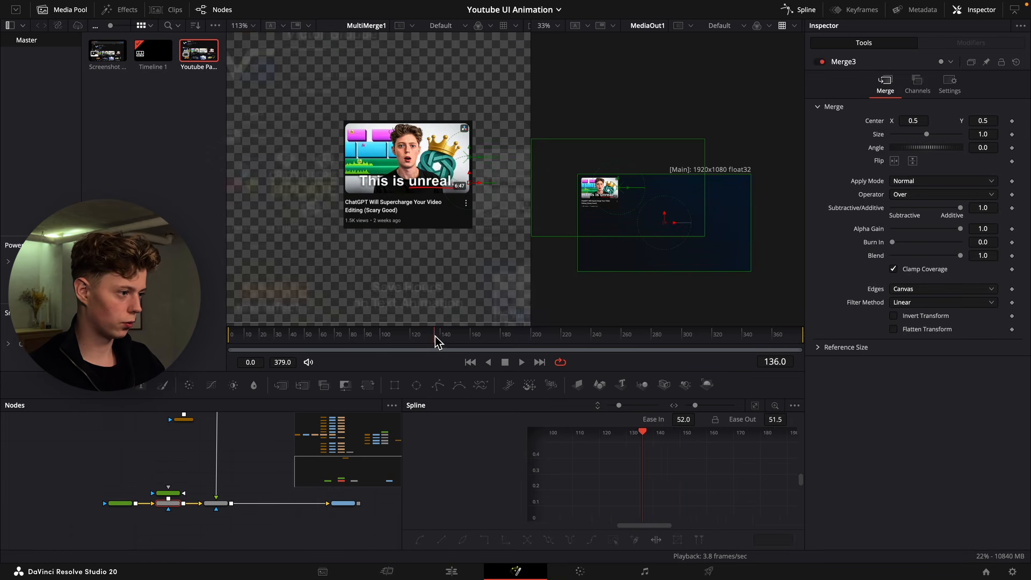
pyautogui.moveTo(435, 337); pyautogui.dragTo(440, 337)
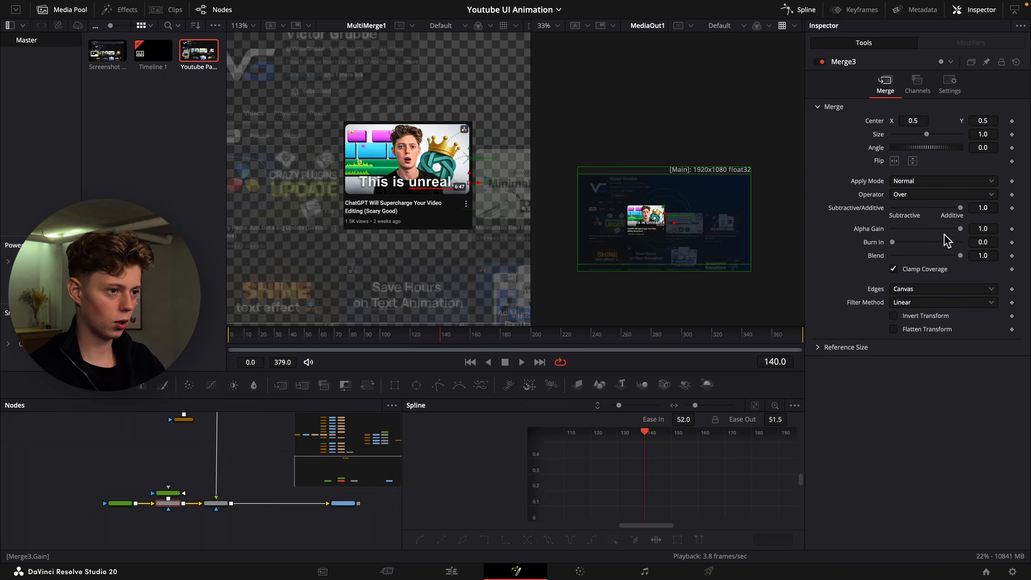
pyautogui.click(1012, 255)
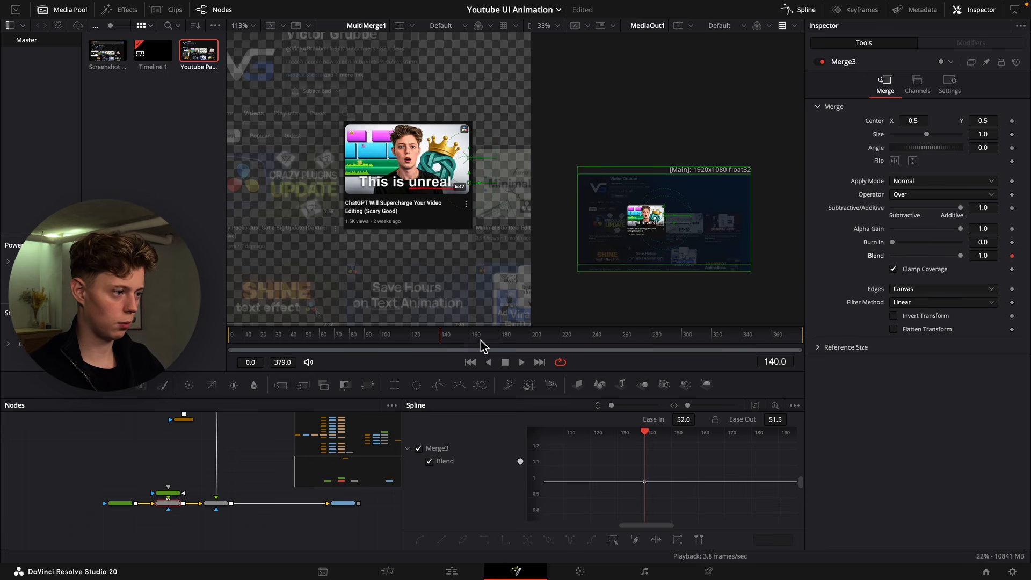
pyautogui.moveTo(481, 344); pyautogui.dragTo(505, 341)
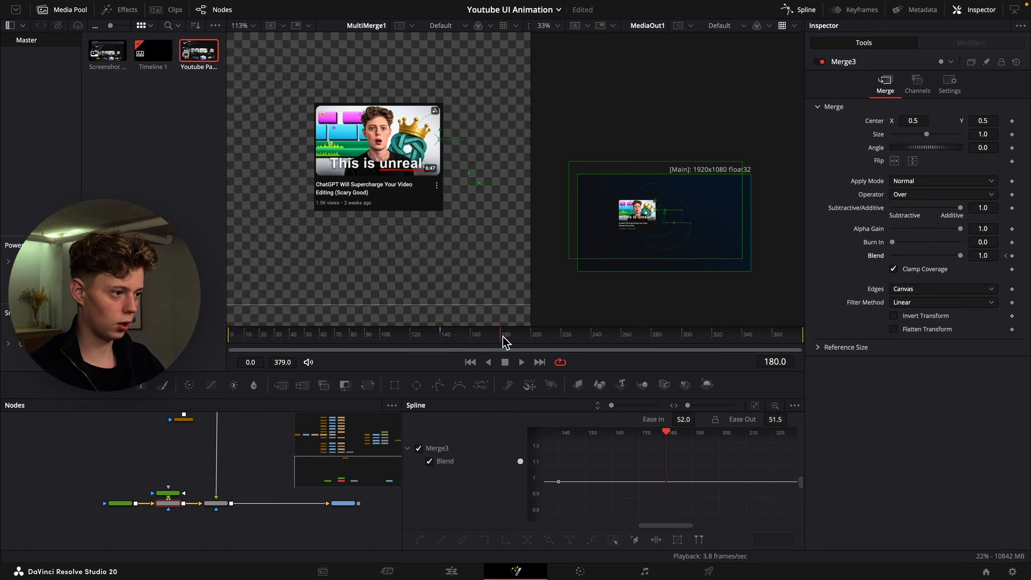
pyautogui.click(1011, 255)
pyautogui.click(1006, 256)
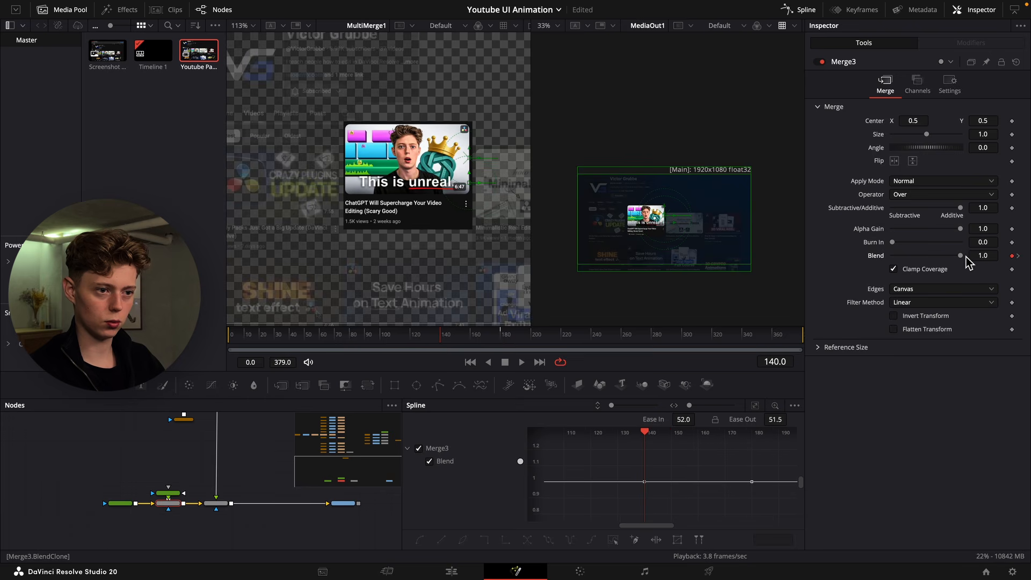
pyautogui.moveTo(960, 257); pyautogui.dragTo(905, 257)
pyautogui.press('space')
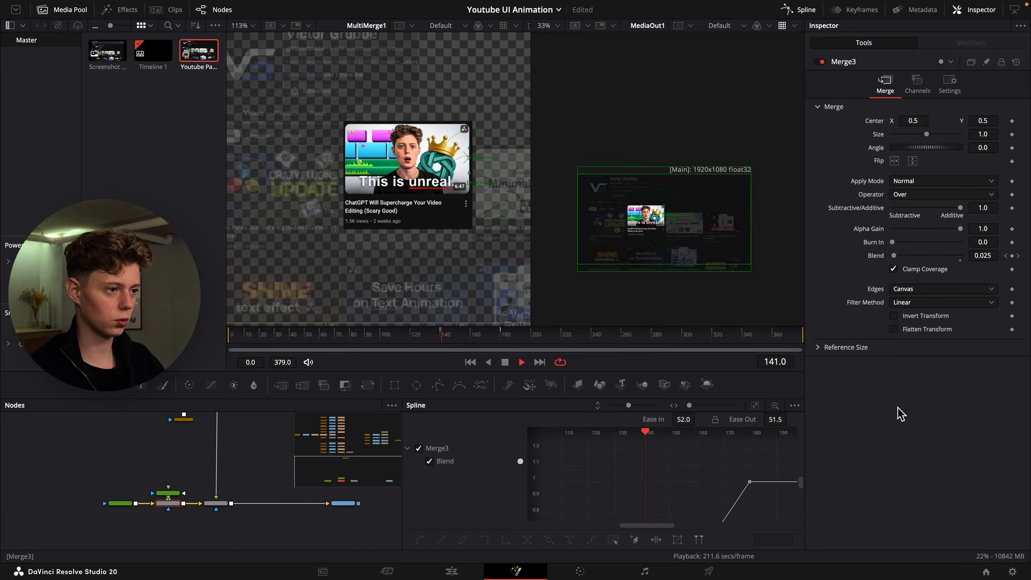
pyautogui.click(500, 340)
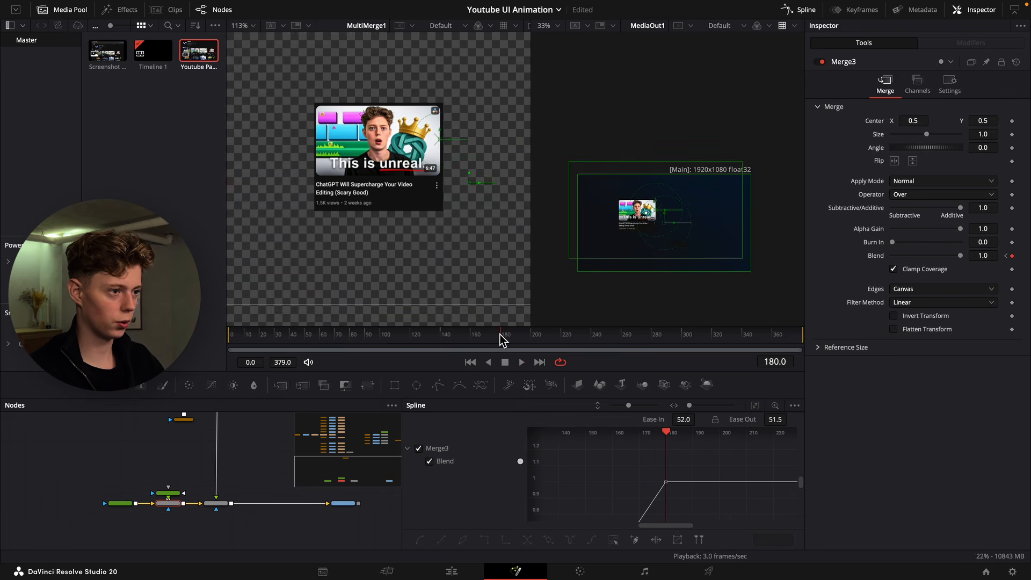
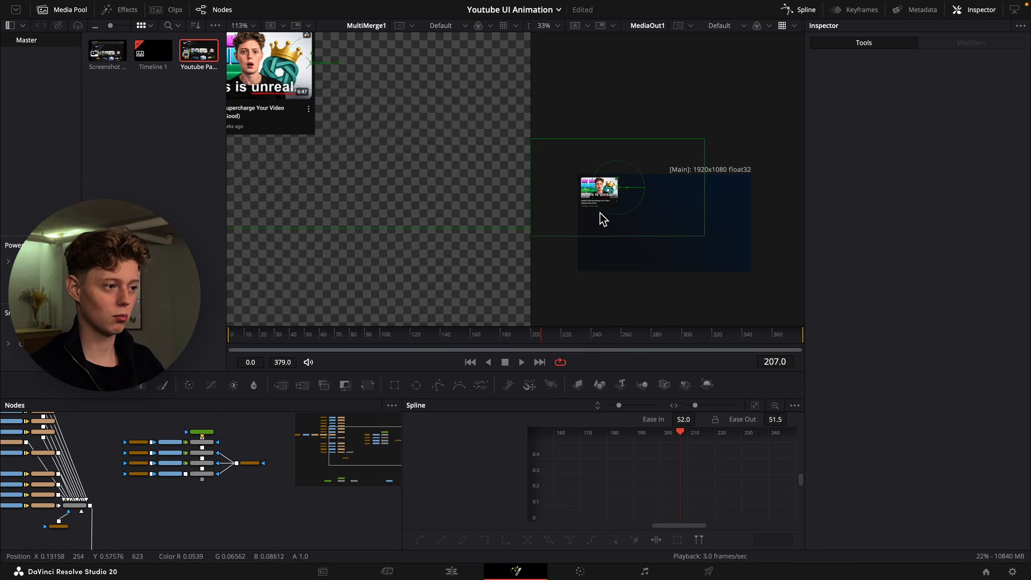
# Examine the NeoEdit title templates in the Starter Pack and the Character By Character animated text group.
pyautogui.scroll(5, 598, 215)
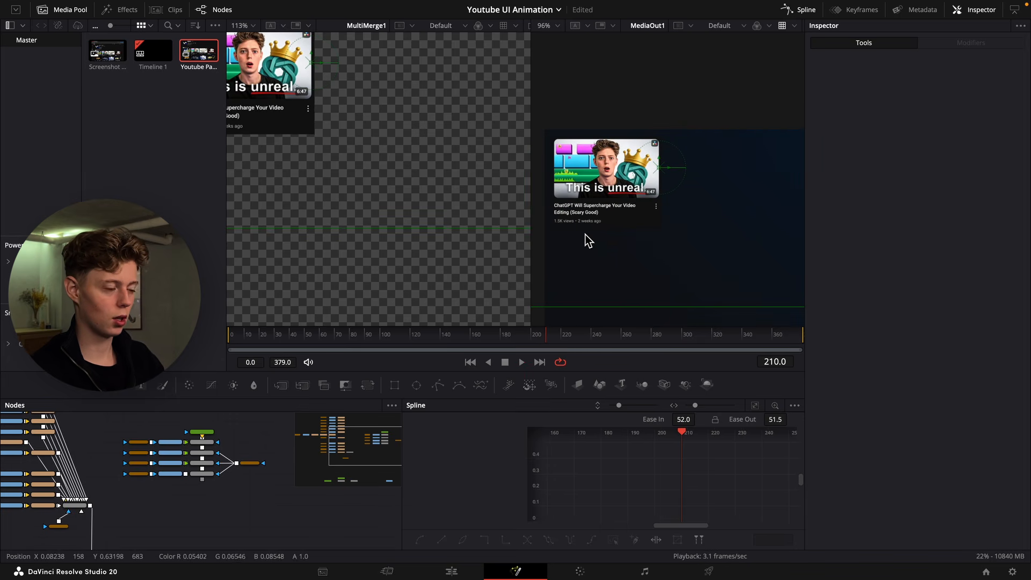
pyautogui.scroll(-2, 569, 241)
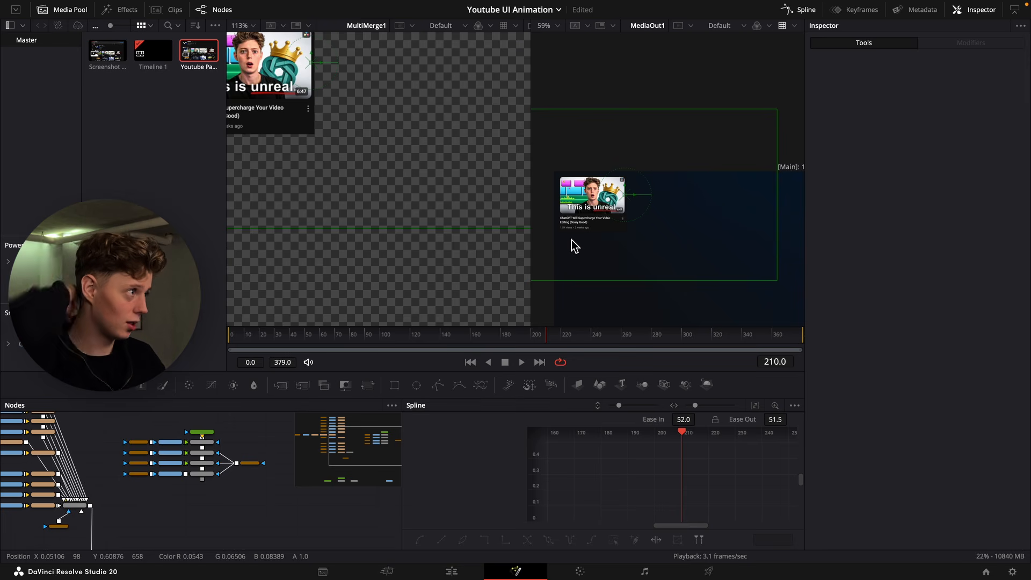
pyautogui.click(121, 10)
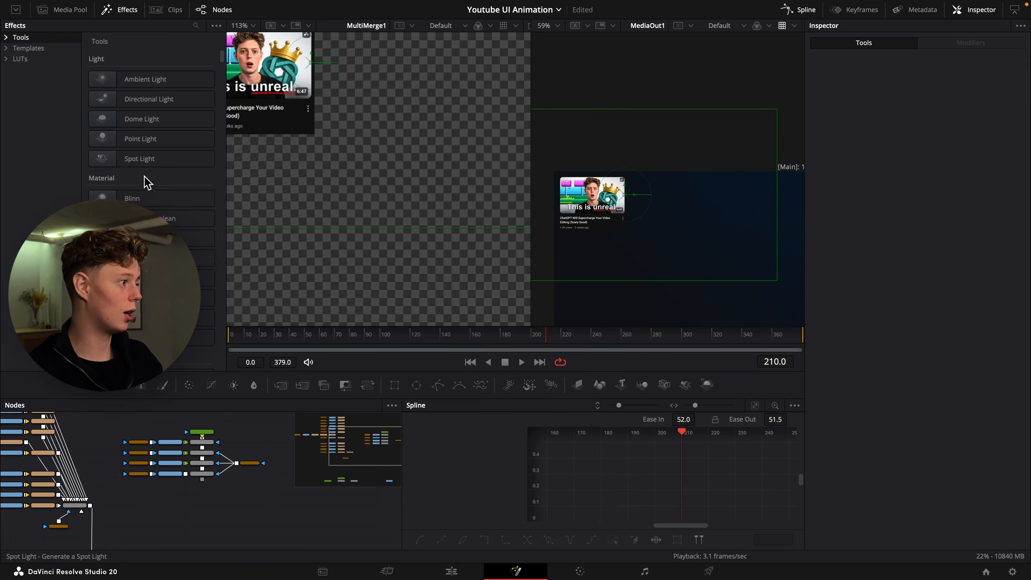
pyautogui.click(16, 59)
pyautogui.click(28, 70)
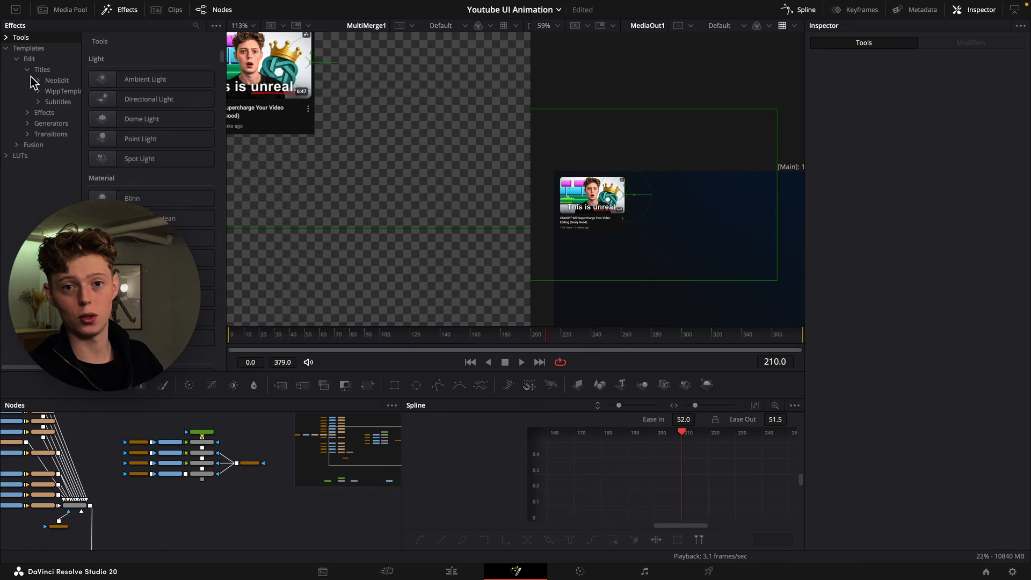
pyautogui.click(39, 80)
pyautogui.click(53, 100)
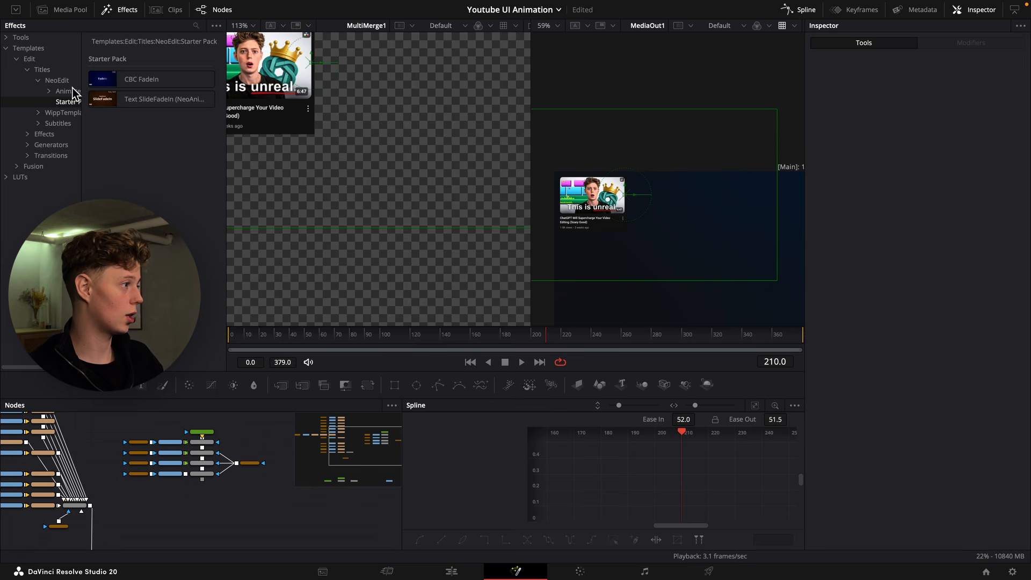
pyautogui.click(68, 92)
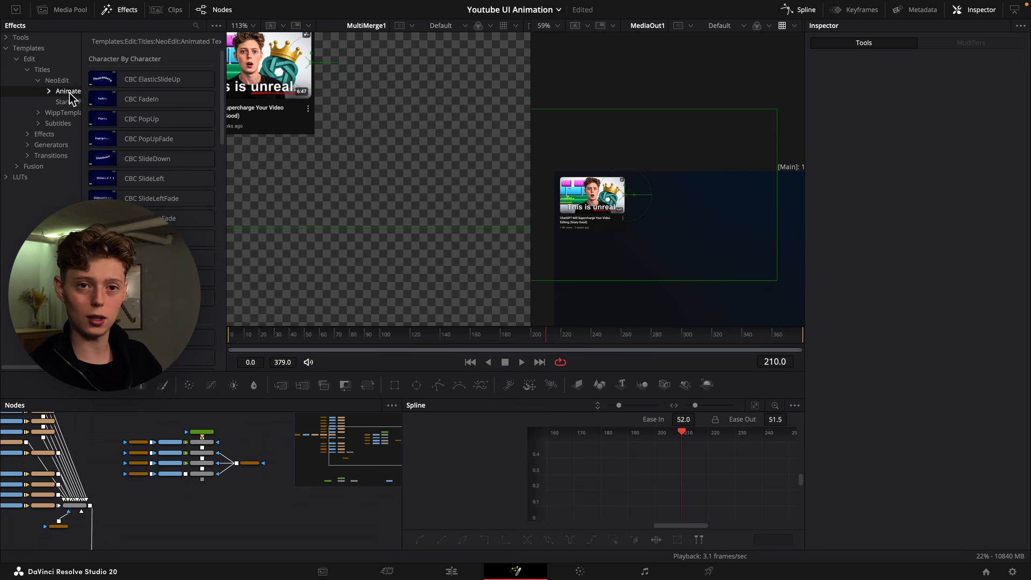
pyautogui.click(69, 101)
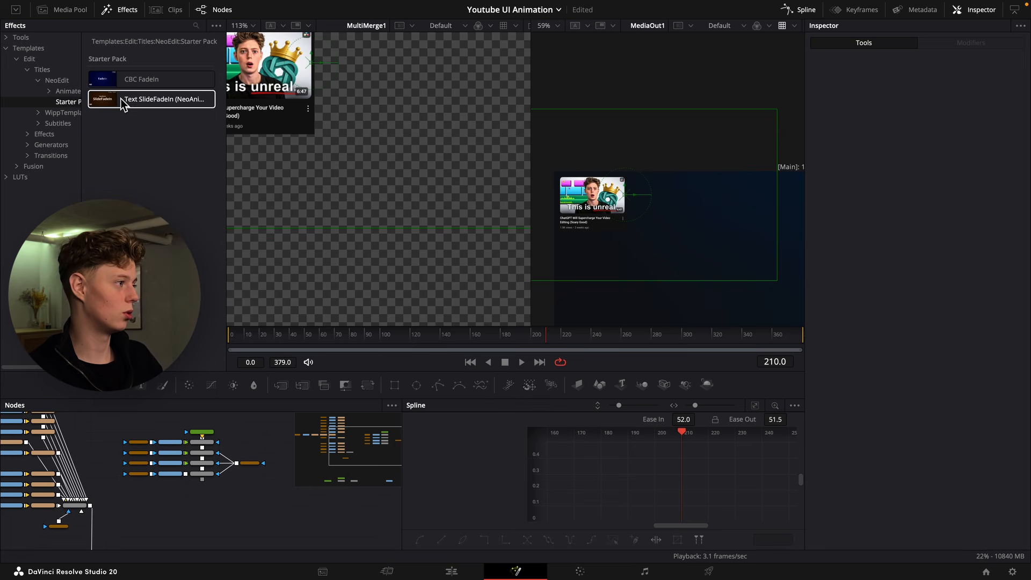
pyautogui.click(69, 92)
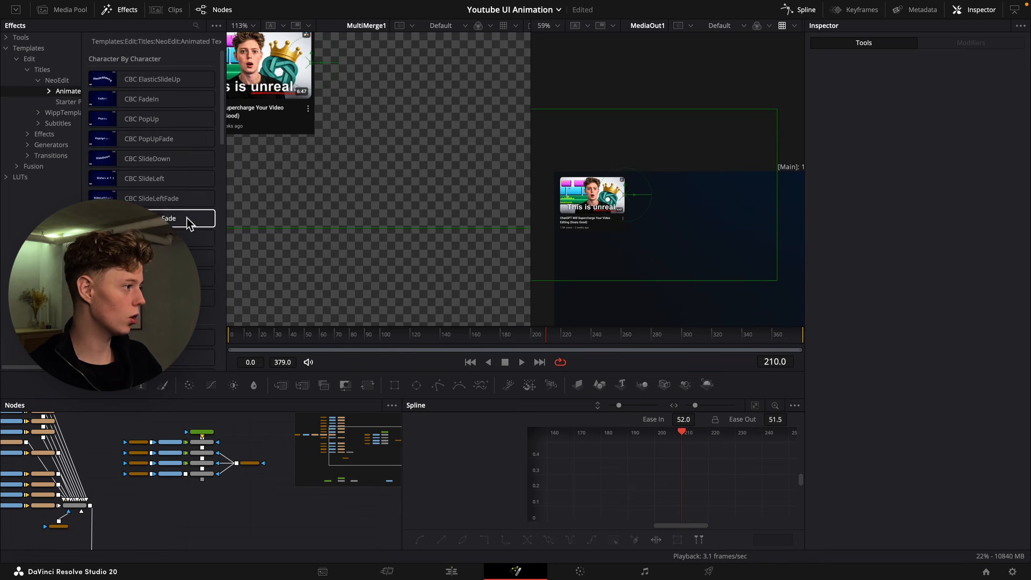
pyautogui.scroll(-8, 199, 225)
pyautogui.scroll(4, 180, 232)
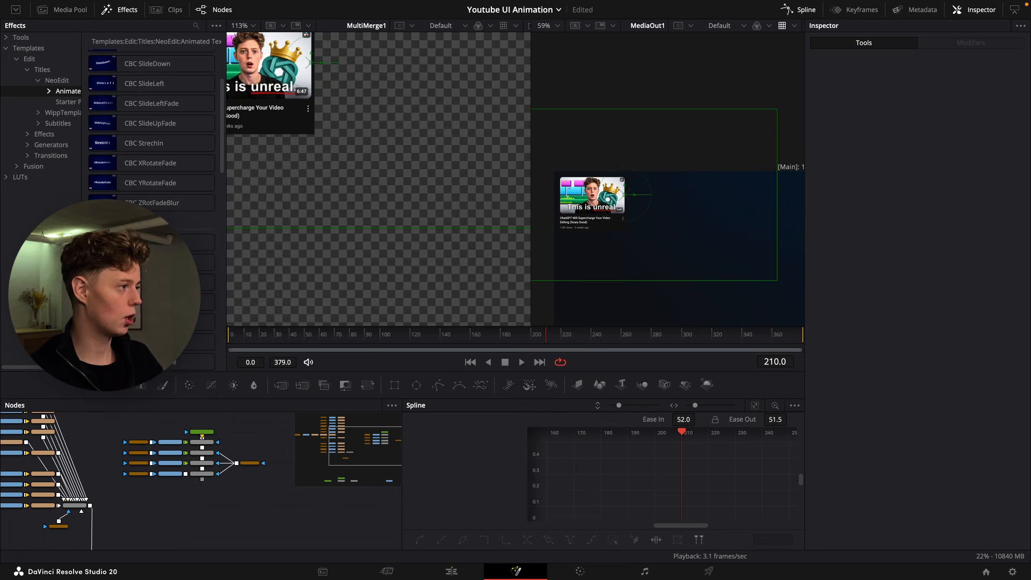
pyautogui.scroll(4, 169, 209)
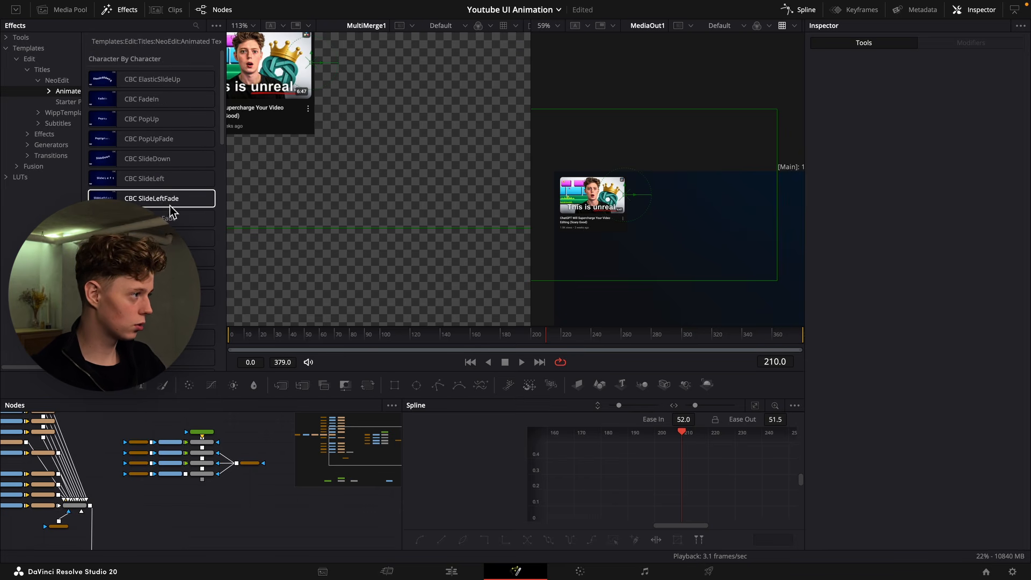
# Add the CBC SlideLeftFade title and merge it over the output of the thumbnail MultiMerge.
pyautogui.moveTo(169, 205); pyautogui.dragTo(160, 528)
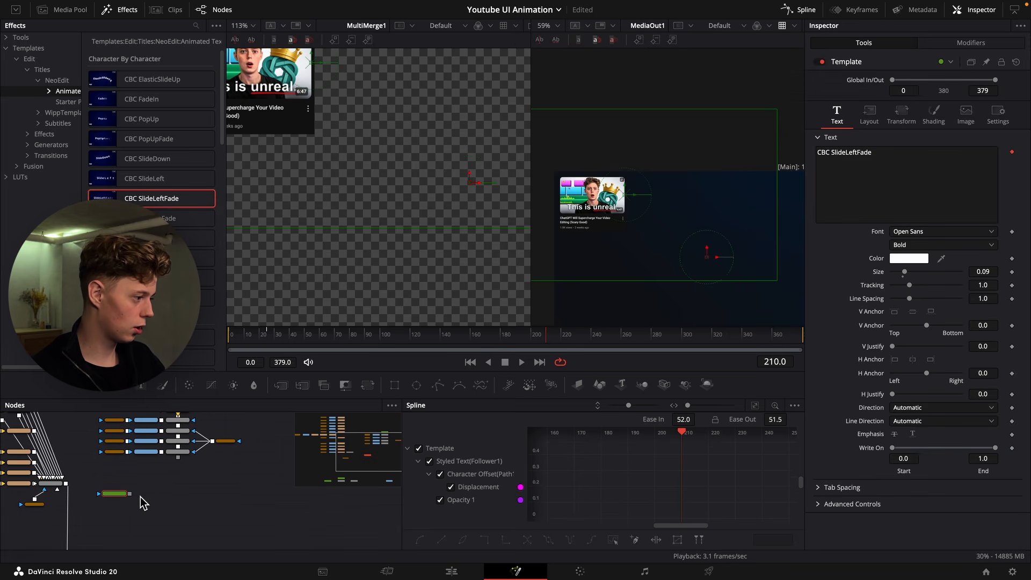
pyautogui.moveTo(282, 386); pyautogui.dragTo(66, 505)
pyautogui.moveTo(130, 493)
pyautogui.mouseDown()
pyautogui.moveTo(75, 509)
pyautogui.moveTo(136, 500)
pyautogui.mouseUp()
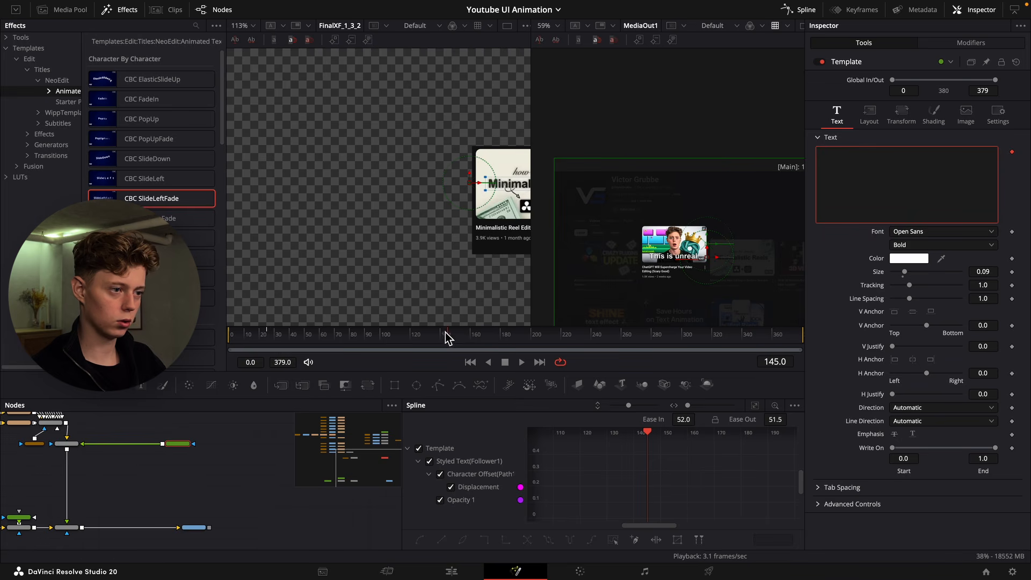
# Change the title's text to "Engagment" and set its font to Inter 28pt SemiBold.
pyautogui.moveTo(445, 333); pyautogui.dragTo(556, 335)
pyautogui.click(875, 190)
pyautogui.write('Engagment')
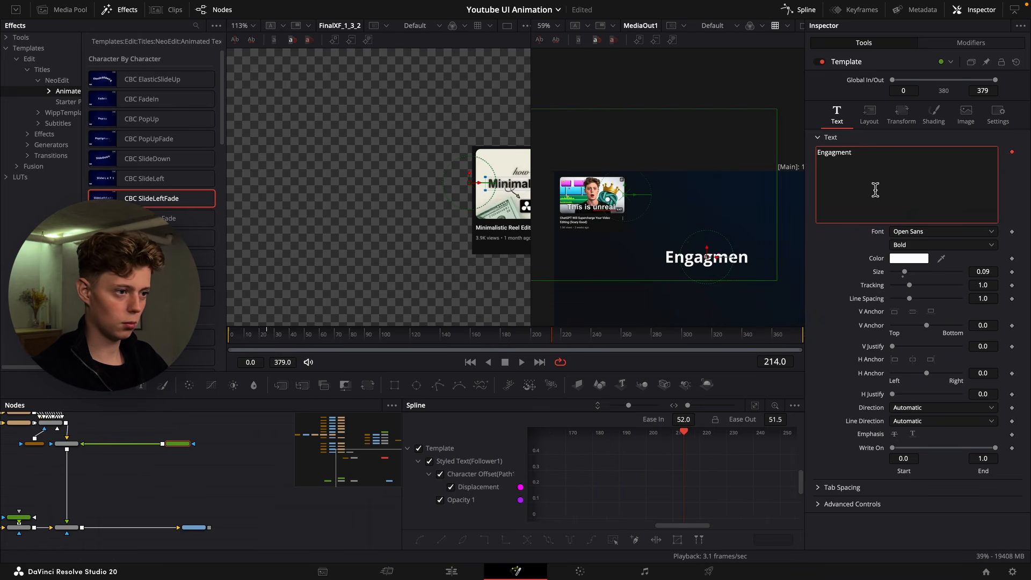
pyautogui.click(930, 234)
pyautogui.write('inter')
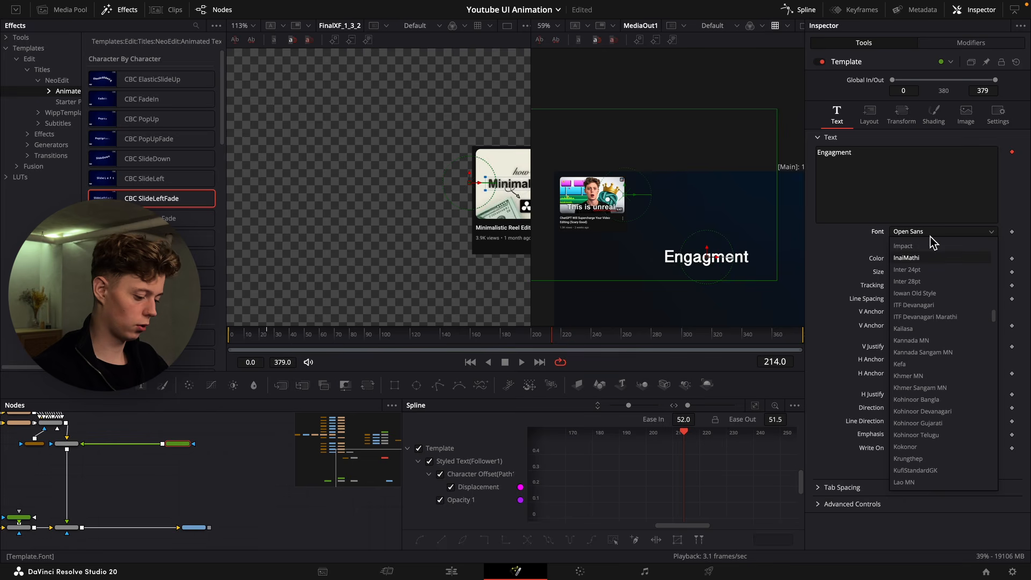
pyautogui.press('Down')
pyautogui.press('Return')
pyautogui.click(912, 320)
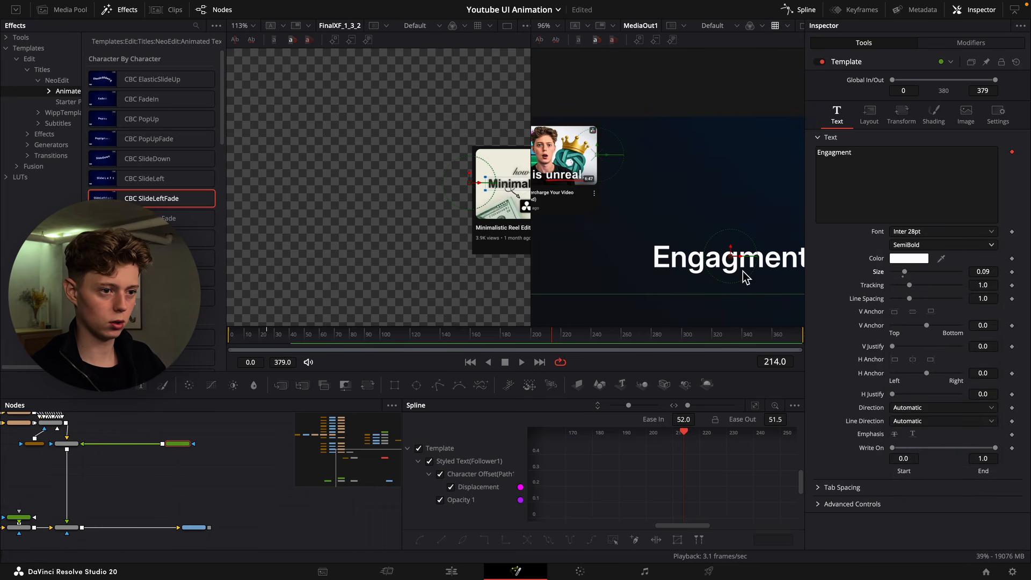
# Shift the title's Character Offset and Opacity keyframes to start around frame 200, and play the text animation.
pyautogui.scroll(-5, 742, 271)
pyautogui.click(853, 9)
pyautogui.click(798, 11)
pyautogui.click(529, 333)
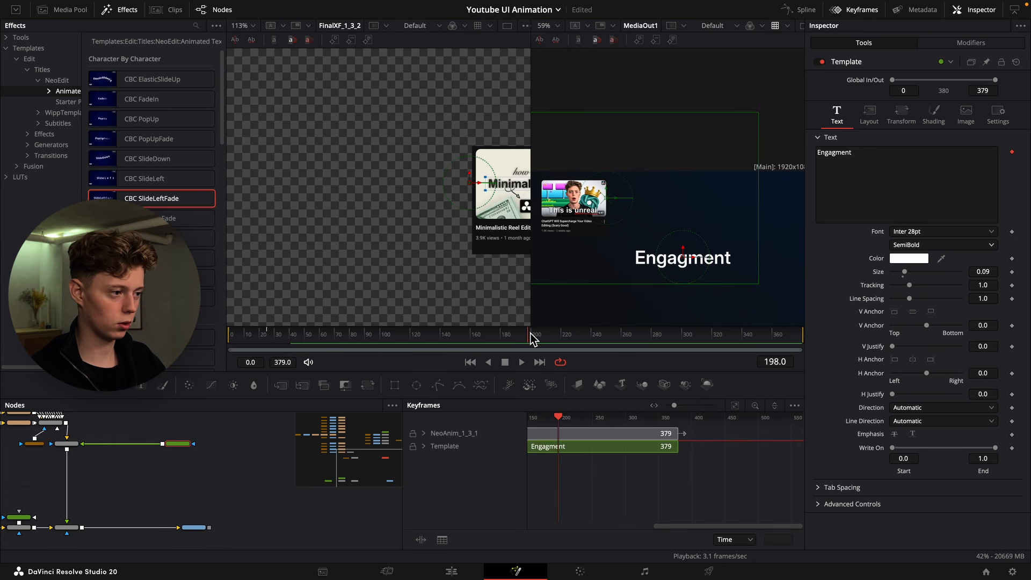
pyautogui.moveTo(530, 332)
pyautogui.mouseDown()
pyautogui.moveTo(549, 336)
pyautogui.moveTo(533, 337)
pyautogui.mouseUp()
pyautogui.click(424, 447)
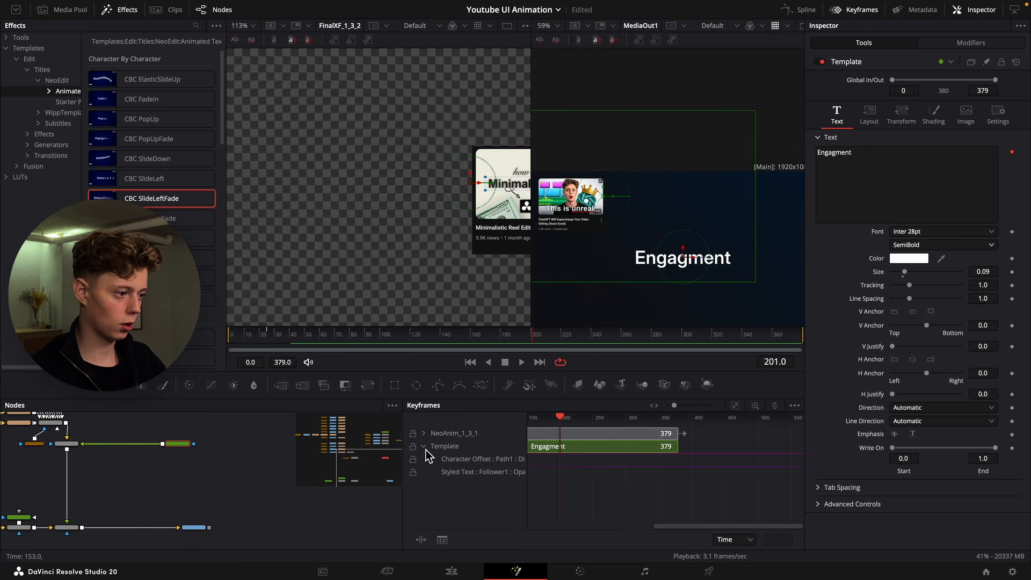
pyautogui.moveTo(621, 481); pyautogui.dragTo(784, 484)
pyautogui.moveTo(605, 462); pyautogui.dragTo(721, 463)
pyautogui.click(549, 334)
pyautogui.press('space')
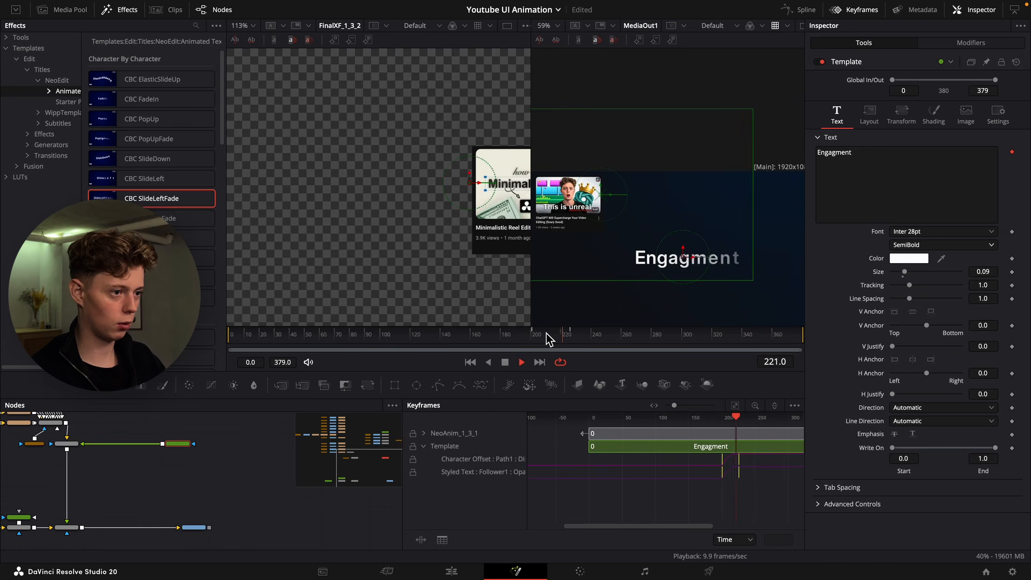
pyautogui.press('space')
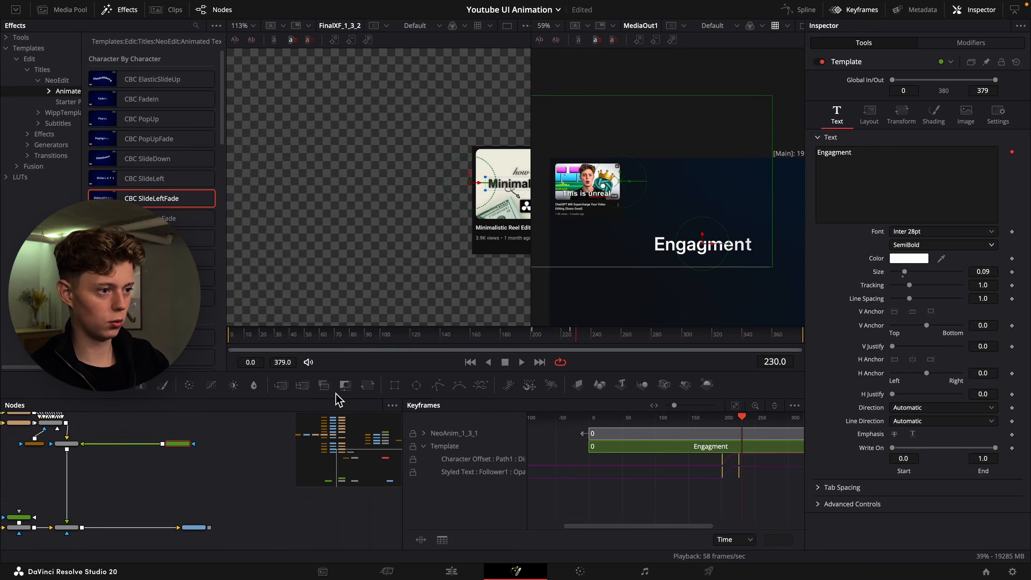
# Delete the CBC SlideLeftFade title node and add a plain Text node reading "Enagement" beside the new merge.
pyautogui.press('Delete')
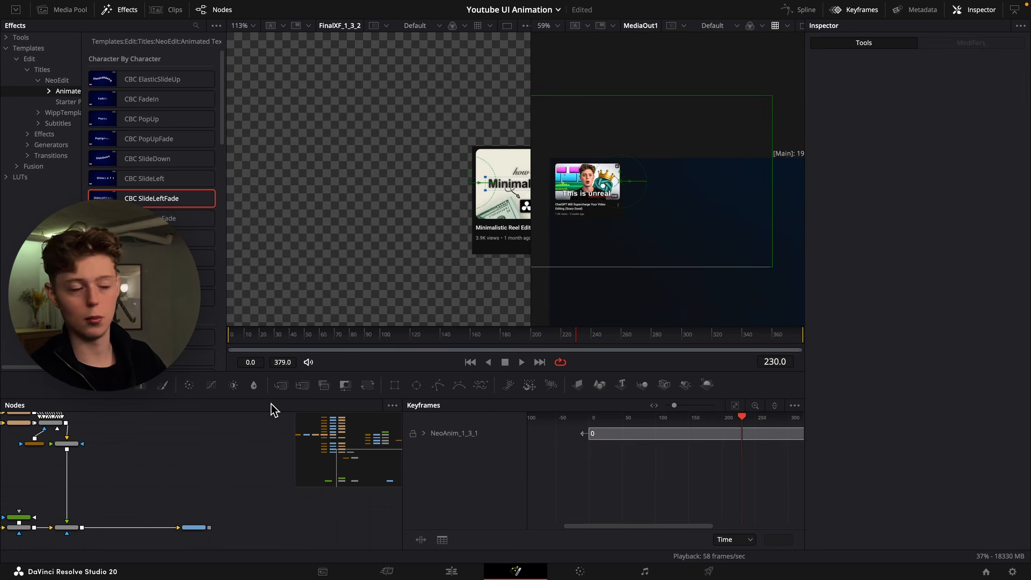
pyautogui.moveTo(140, 385); pyautogui.dragTo(188, 438)
pyautogui.press('Delete')
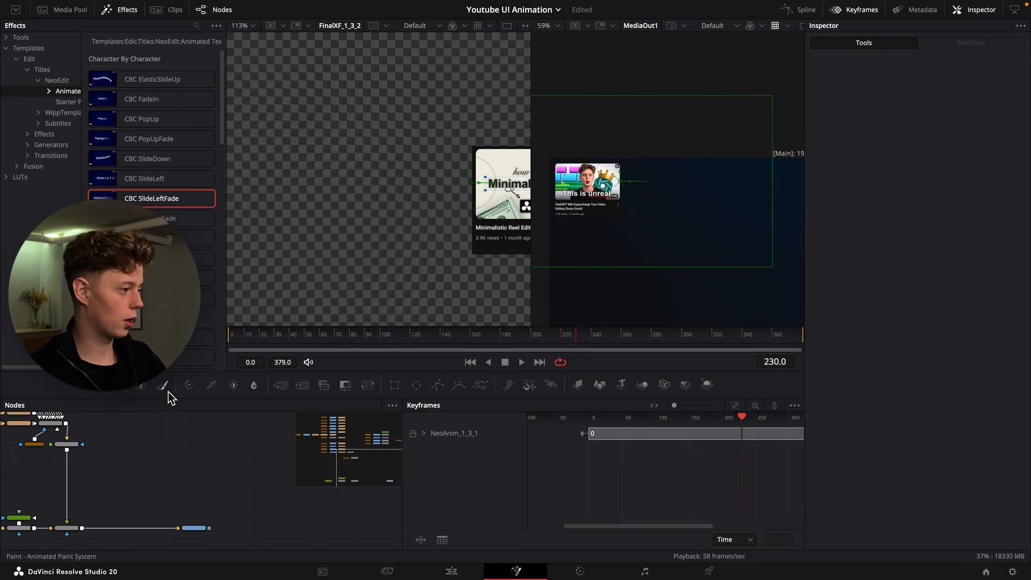
pyautogui.moveTo(140, 385); pyautogui.dragTo(146, 444)
pyautogui.click(950, 183)
pyautogui.write('E')
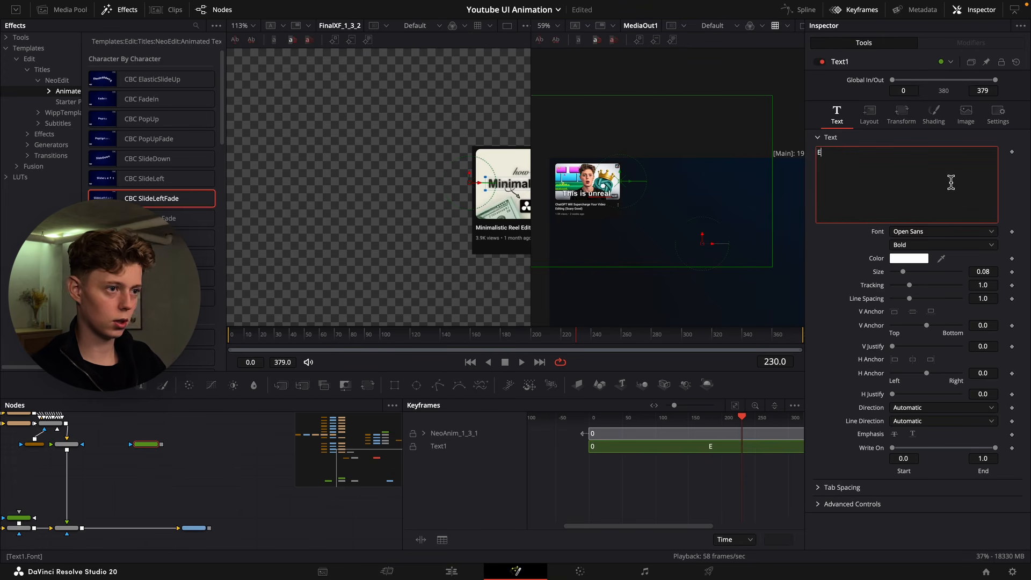
pyautogui.write('nagement')
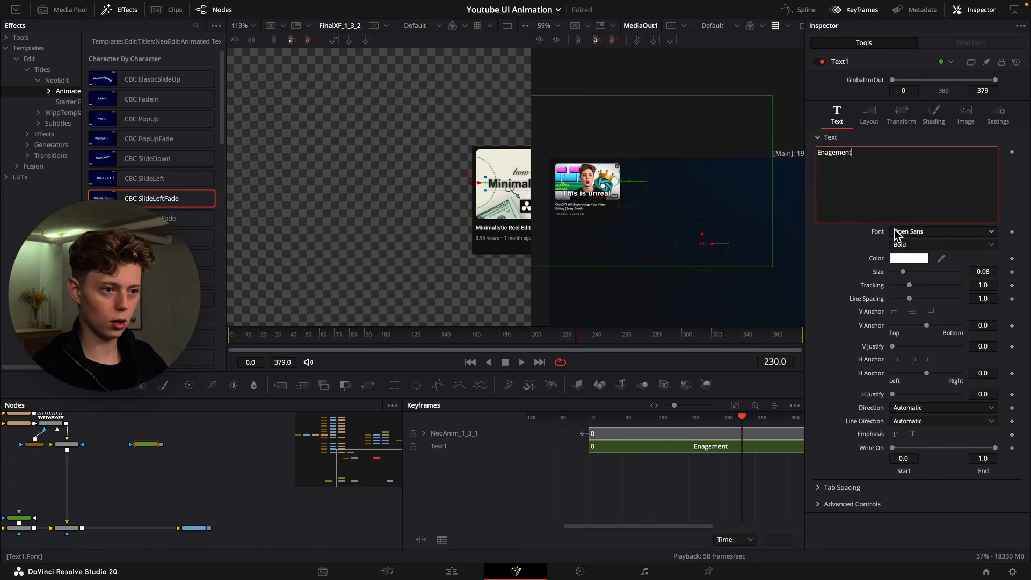
# Connect the "Enagement" text to the existing merge, inserting a new Merge that composites it over a new transparent Background node.
pyautogui.click(473, 335)
pyautogui.moveTo(161, 445)
pyautogui.mouseDown()
pyautogui.moveTo(55, 444)
pyautogui.moveTo(152, 436)
pyautogui.mouseUp()
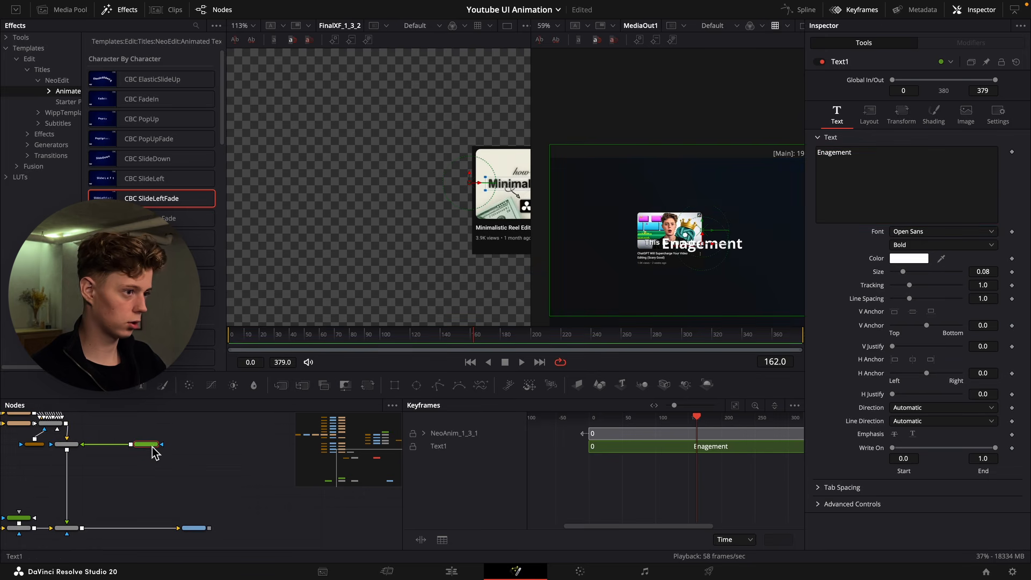
pyautogui.moveTo(283, 385); pyautogui.dragTo(116, 436)
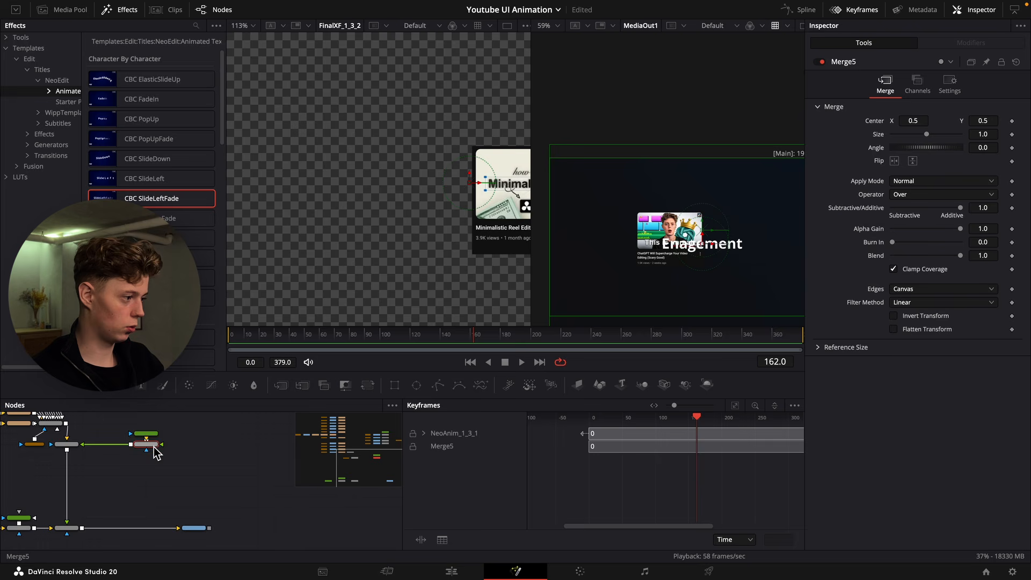
pyautogui.moveTo(98, 385); pyautogui.dragTo(153, 448)
pyautogui.moveTo(993, 224); pyautogui.dragTo(928, 225)
pyautogui.click(156, 444)
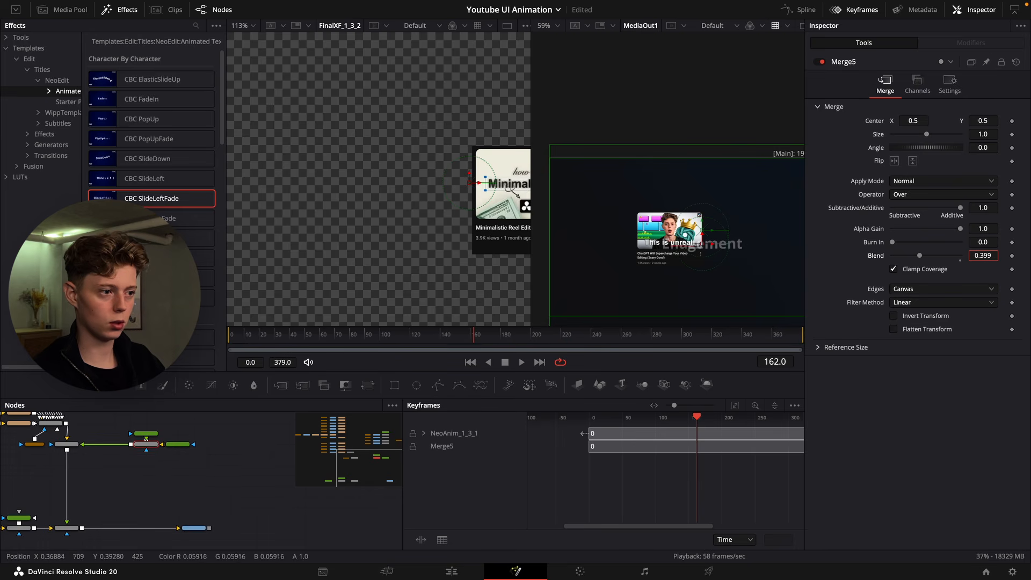
# Add a Follower modifier to the text of the Text node and show its settings.
pyautogui.click(145, 433)
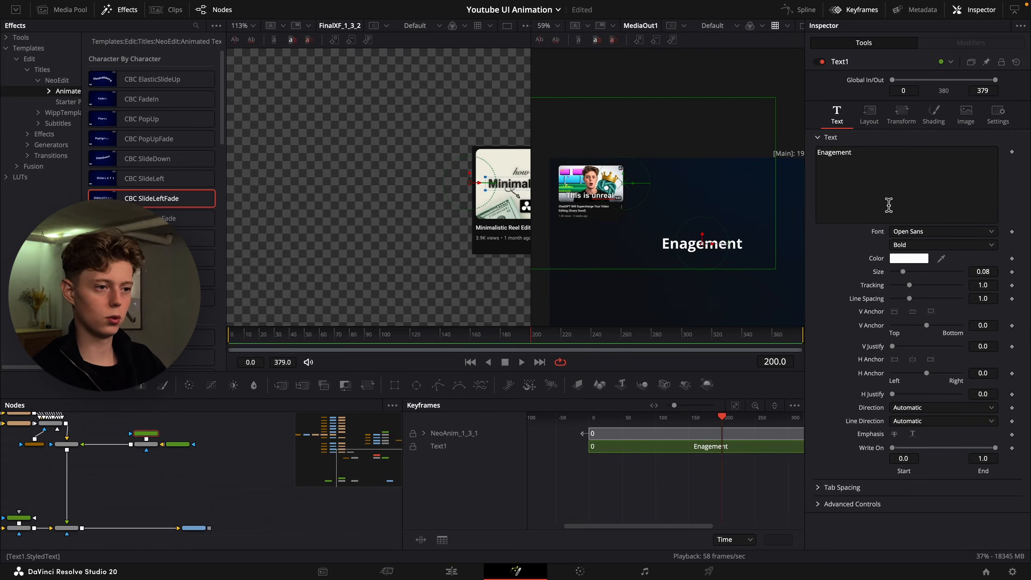
pyautogui.rightClick(888, 204)
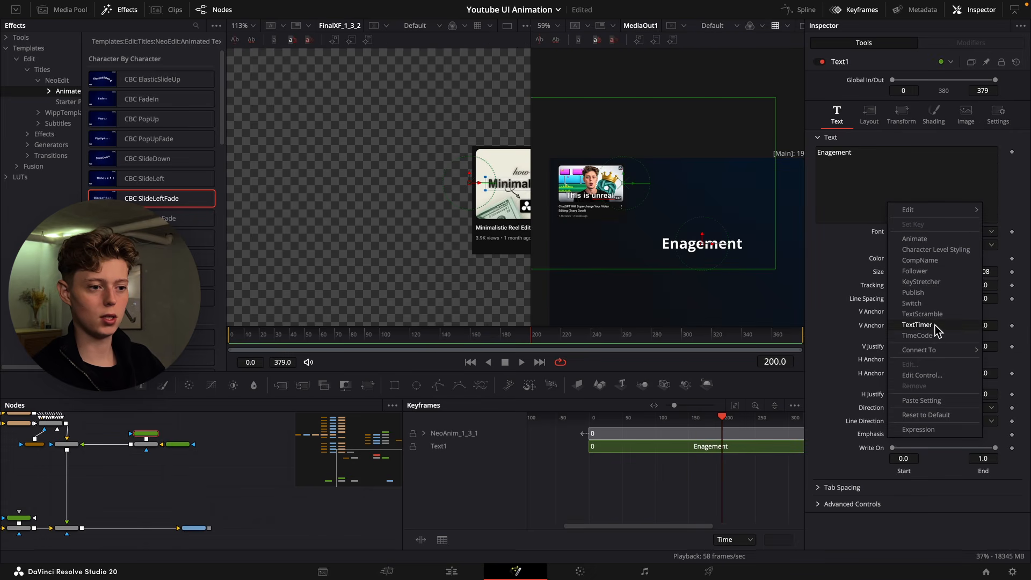
pyautogui.click(937, 272)
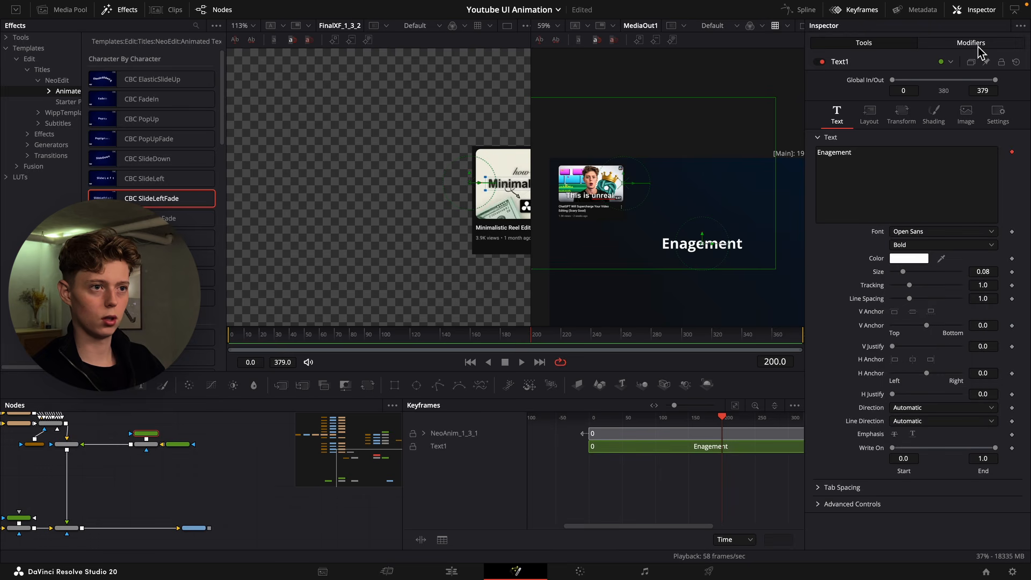
pyautogui.click(983, 44)
# Keyframe the Follower's shading opacity from 0 at frame 200 to 1.0 at frame 225.
pyautogui.click(949, 84)
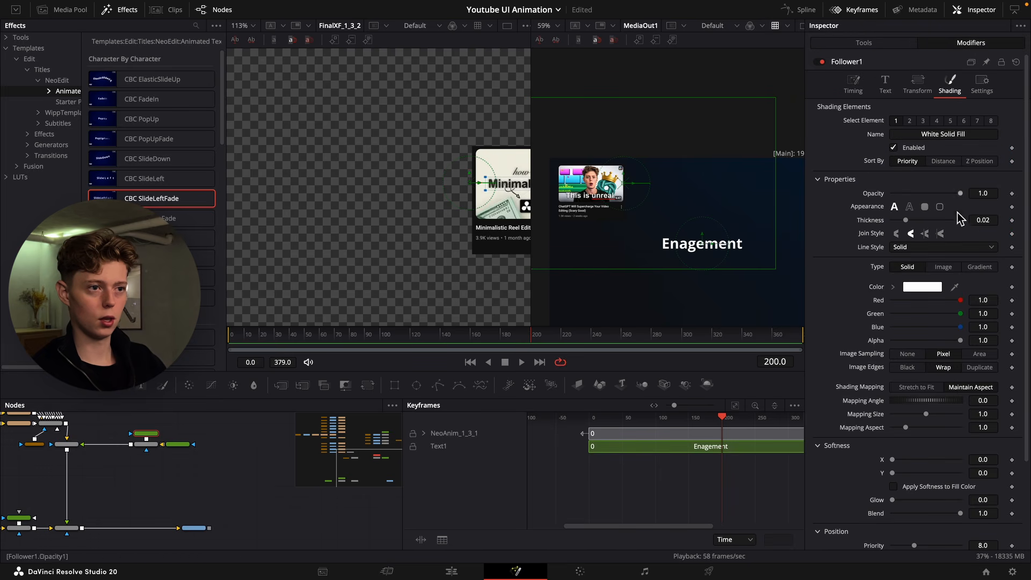
pyautogui.click(1012, 194)
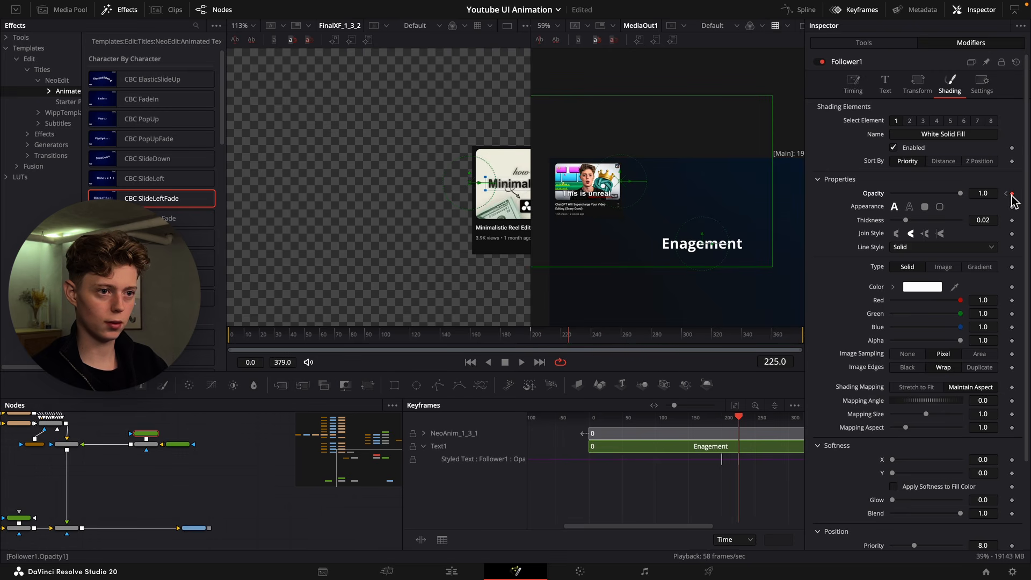
pyautogui.click(1005, 193)
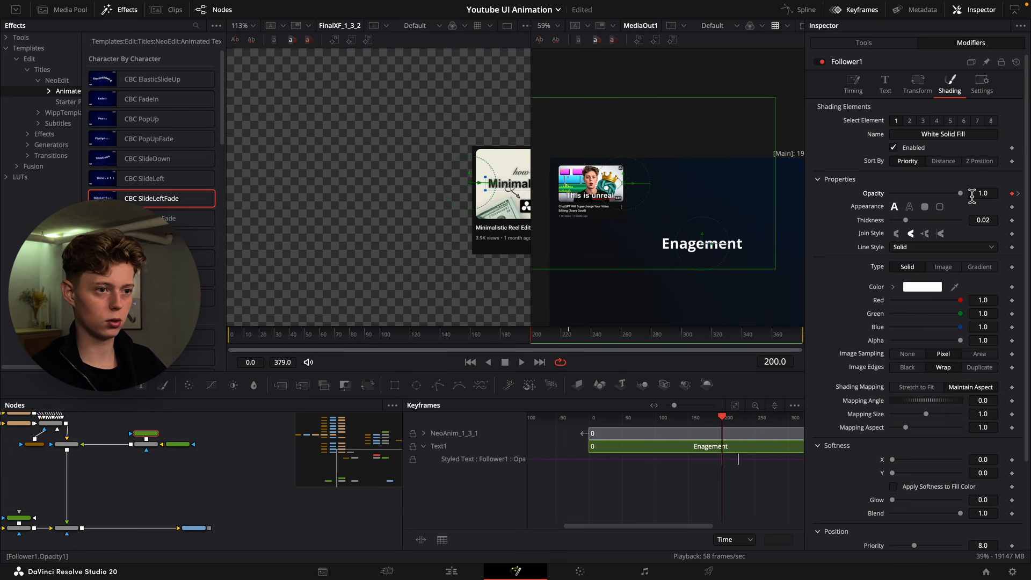
pyautogui.click(986, 193)
pyautogui.write('0')
pyautogui.press('Return')
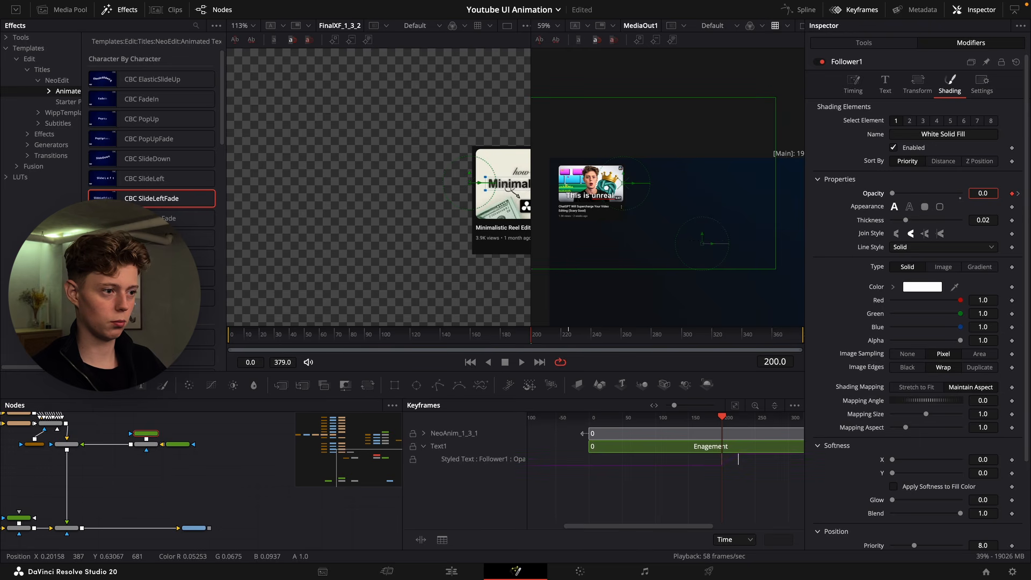
# Keyframe the Follower's character X offset from 0.009 at frame 200 to 0 at frame 225, and play the animation.
pyautogui.click(915, 85)
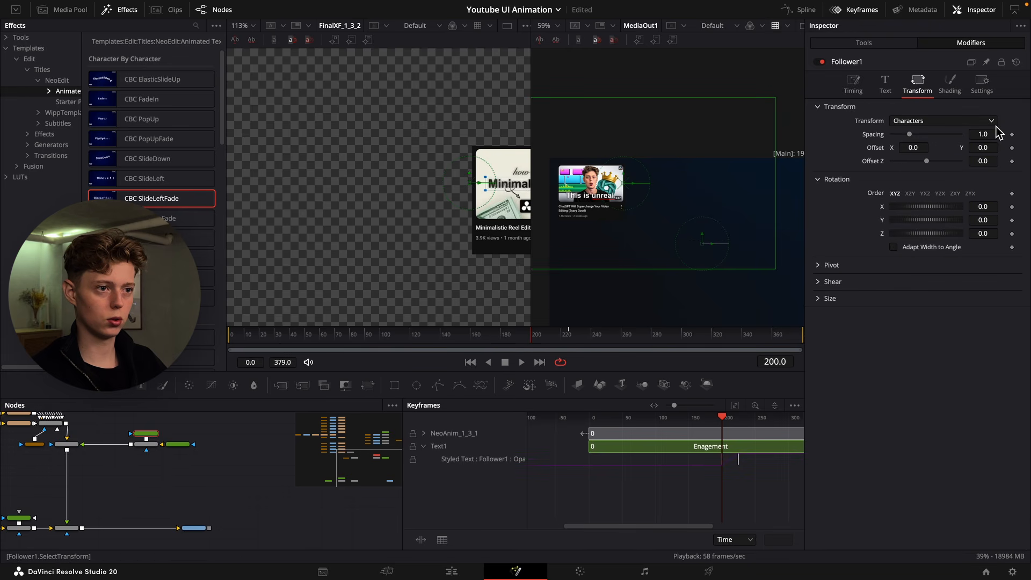
pyautogui.click(1011, 148)
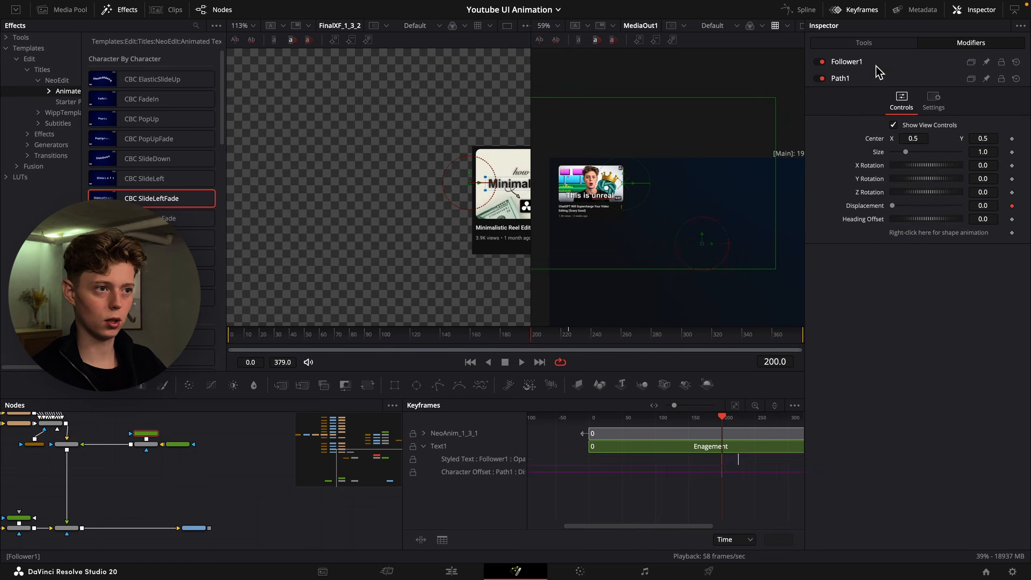
pyautogui.click(879, 63)
pyautogui.click(576, 337)
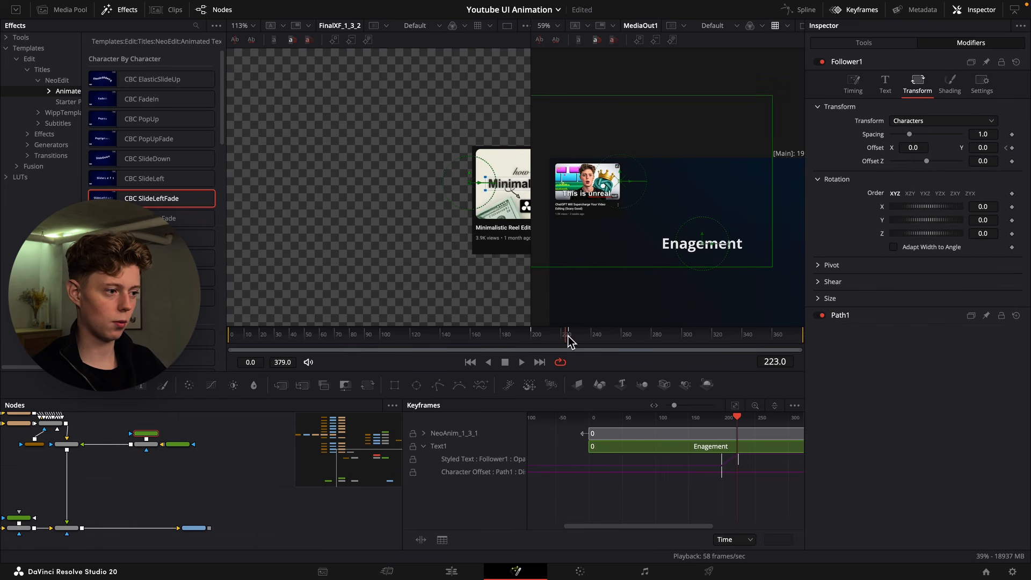
pyautogui.click(1006, 148)
pyautogui.write('09')
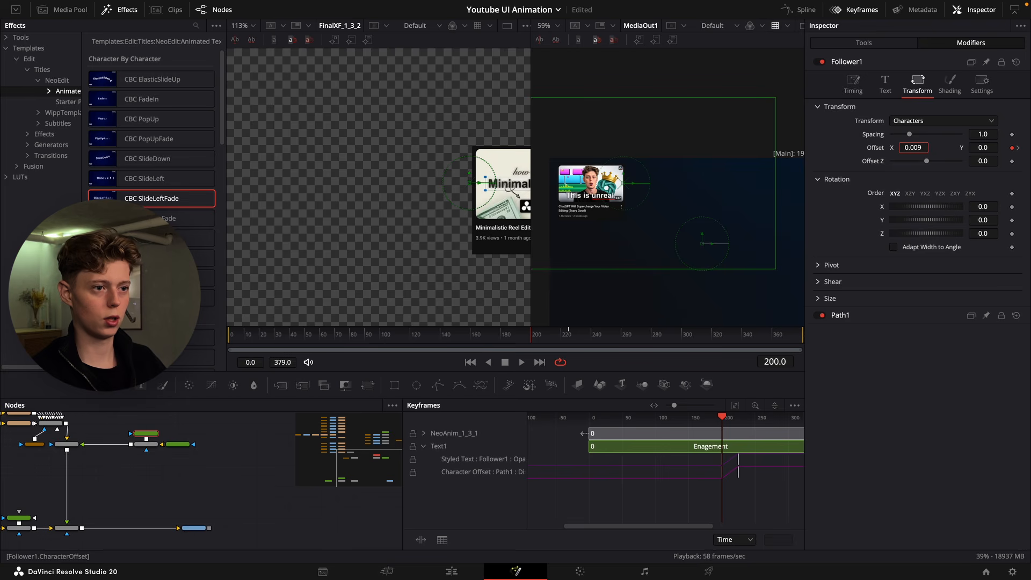
pyautogui.press('space')
pyautogui.press('space')
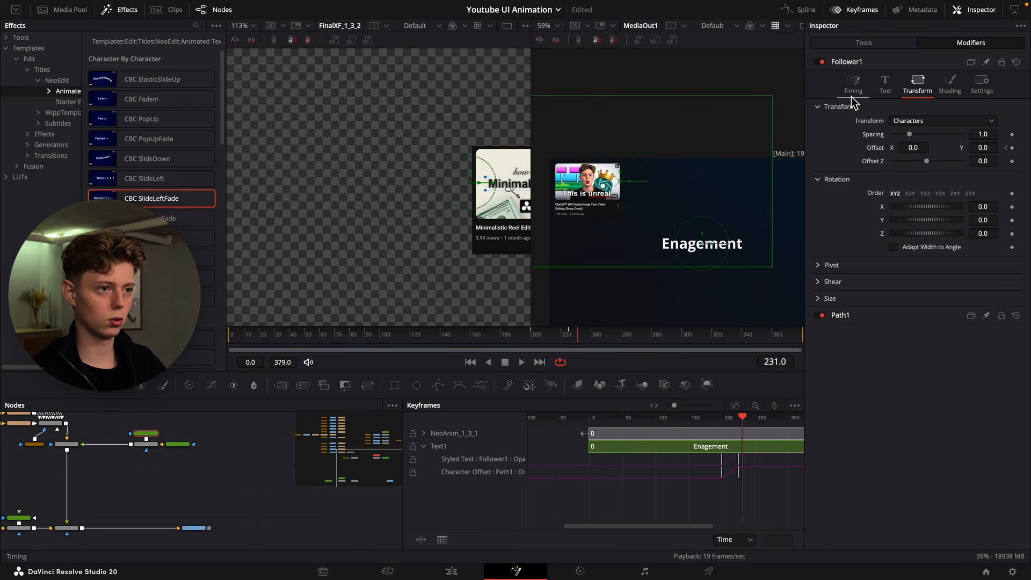
# Set the Follower's delay between each character to 2 and play the text animation from frame 200.
pyautogui.click(852, 92)
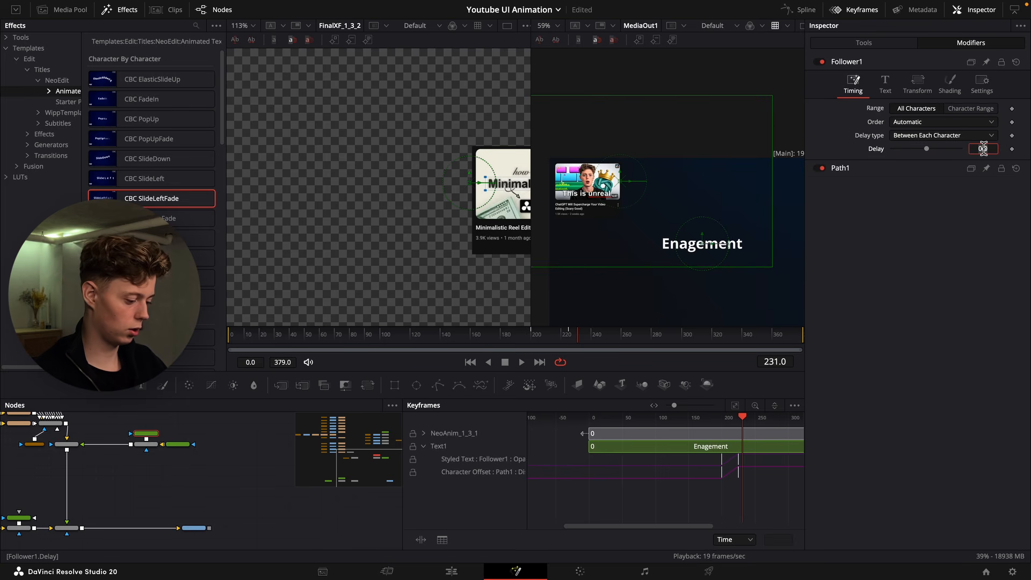
pyautogui.write('2')
pyautogui.press('Return')
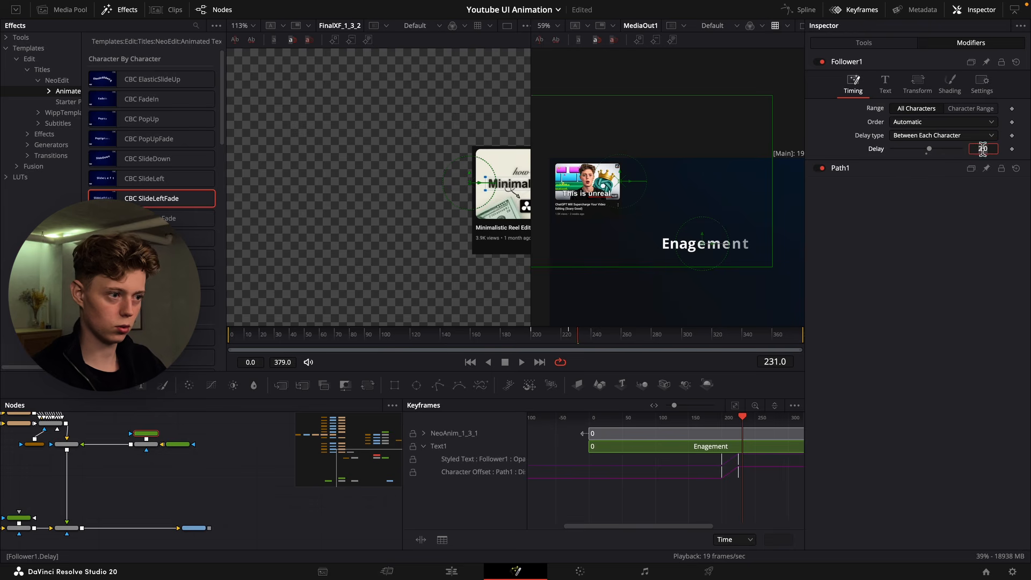
pyautogui.click(536, 336)
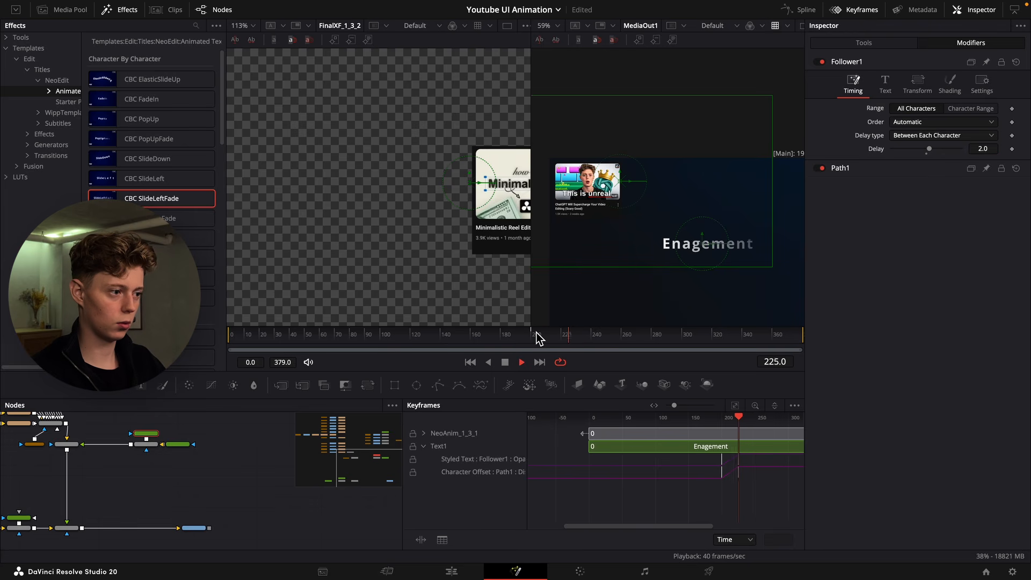
# Apply an ease-out style curve to the Follower's Displacement and Opacity splines and play the result.
pyautogui.click(804, 10)
pyautogui.click(836, 11)
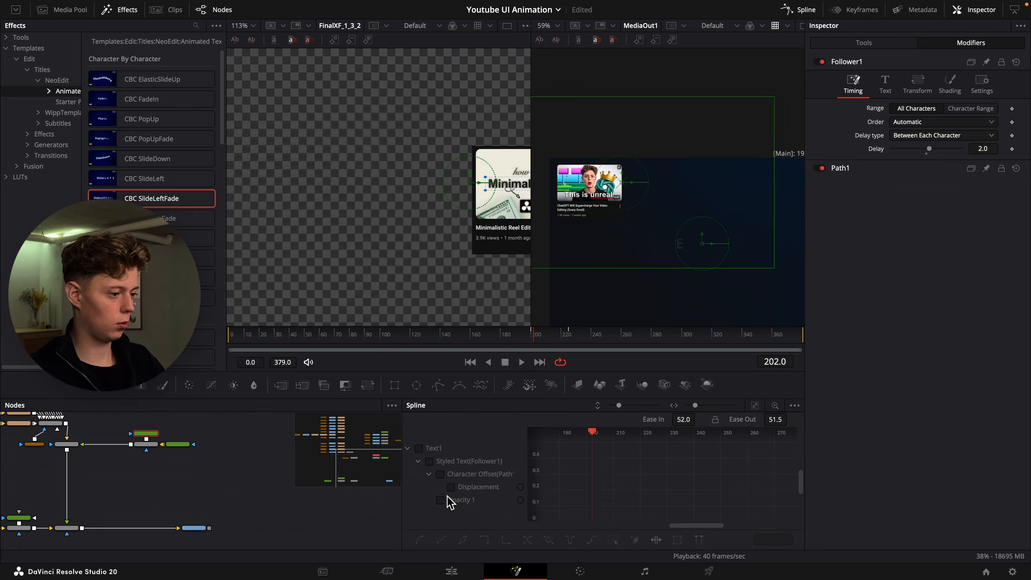
pyautogui.click(447, 498)
pyautogui.click(451, 487)
pyautogui.click(754, 405)
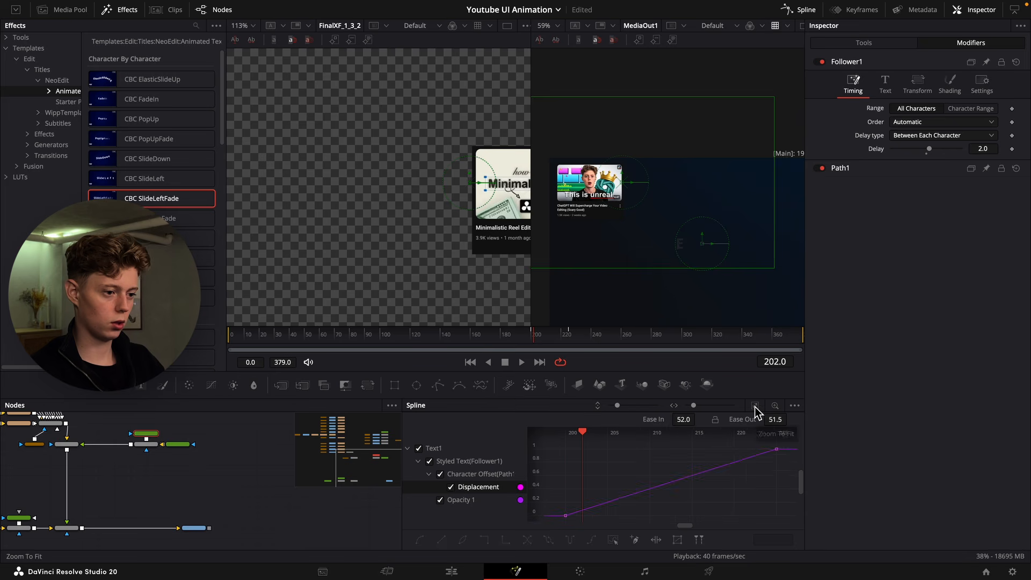
pyautogui.rightClick(743, 497)
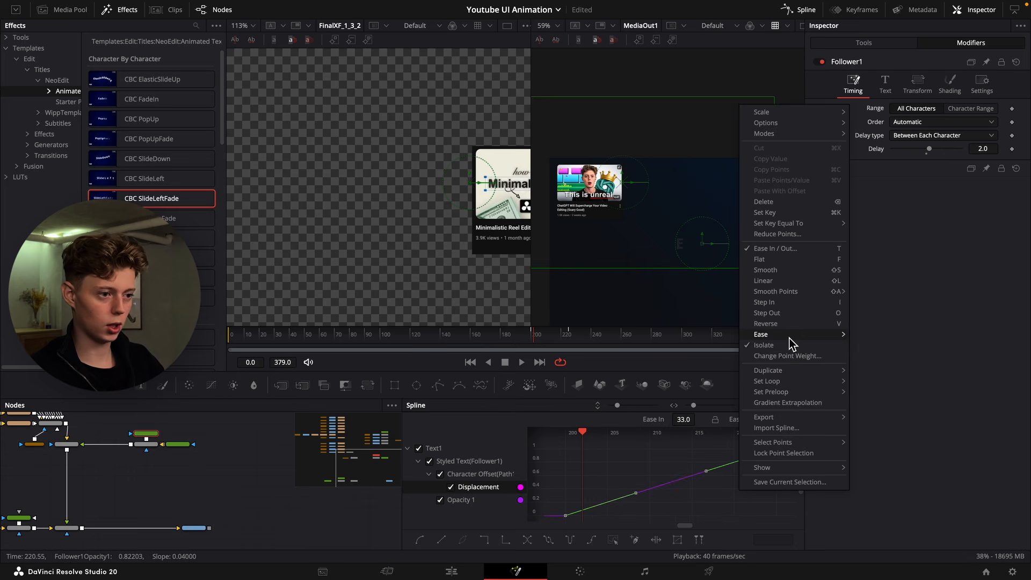
pyautogui.moveTo(803, 337)
pyautogui.click(901, 368)
pyautogui.press('space')
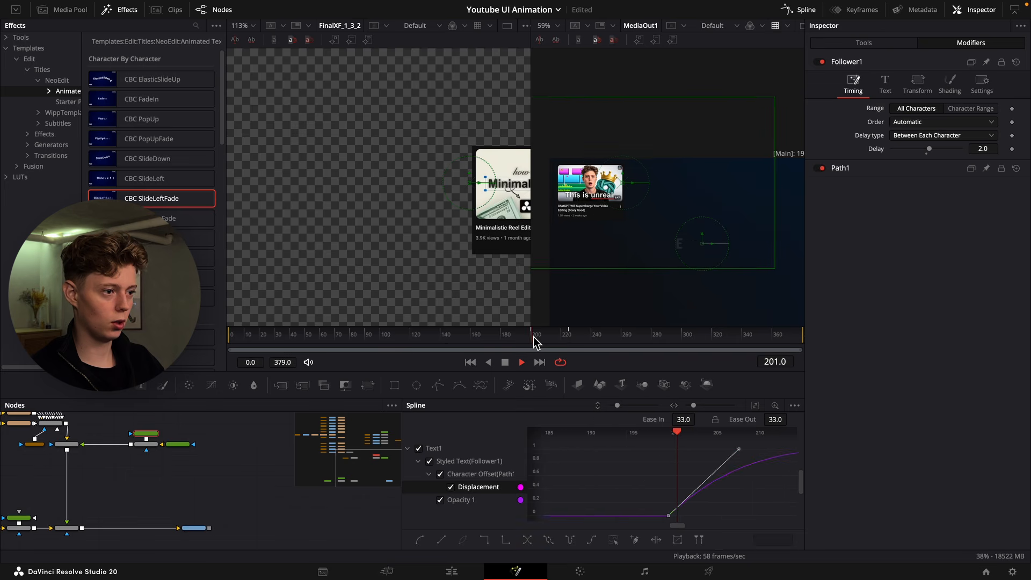
pyautogui.press('space')
# Set the text's font to Inter 28pt in the SemiBold style.
pyautogui.click(176, 443)
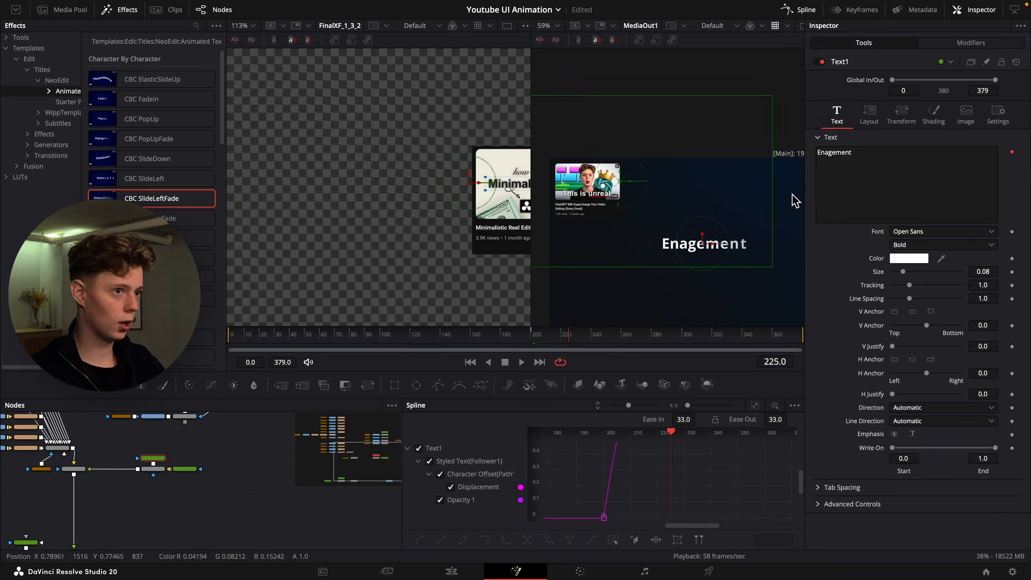
pyautogui.click(923, 247)
pyautogui.click(917, 234)
pyautogui.click(916, 234)
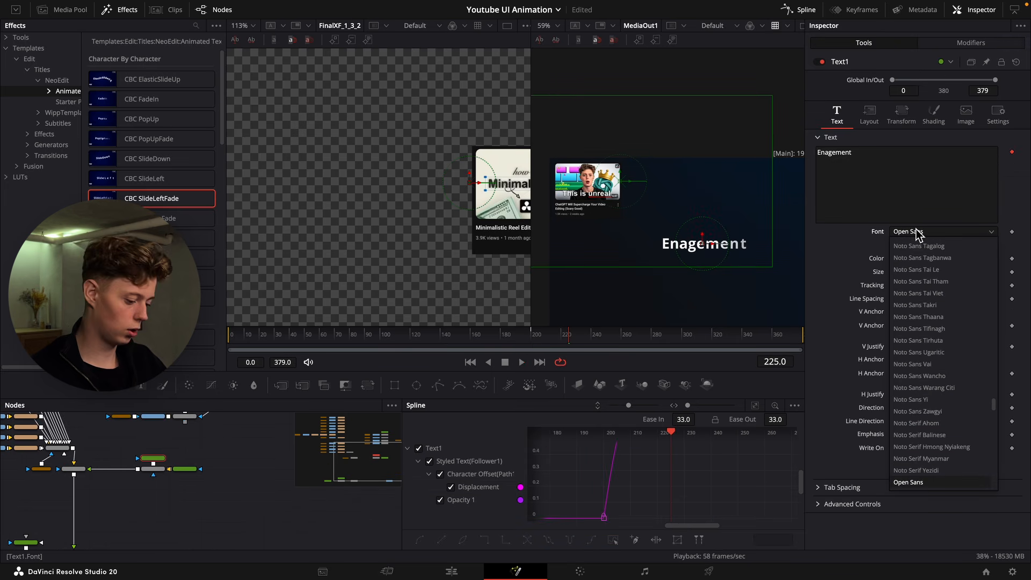
pyautogui.write('inter')
pyautogui.press('Down')
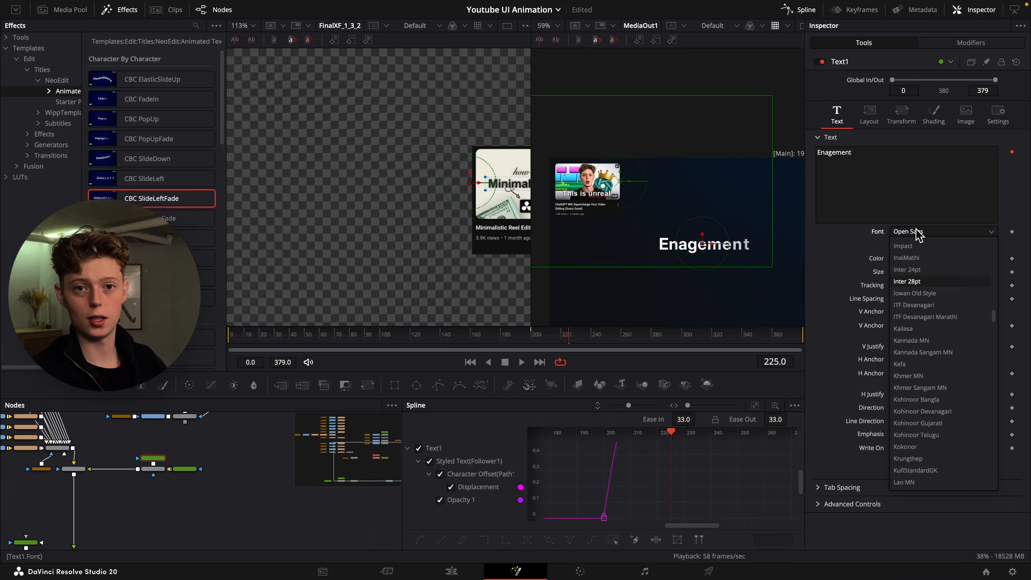
pyautogui.press('Return')
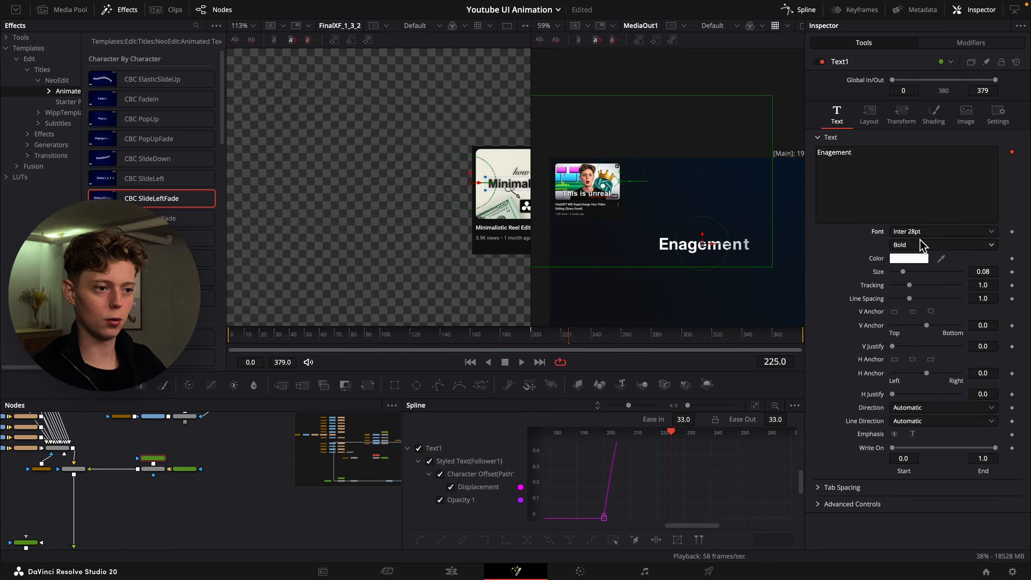
pyautogui.click(921, 244)
pyautogui.click(932, 311)
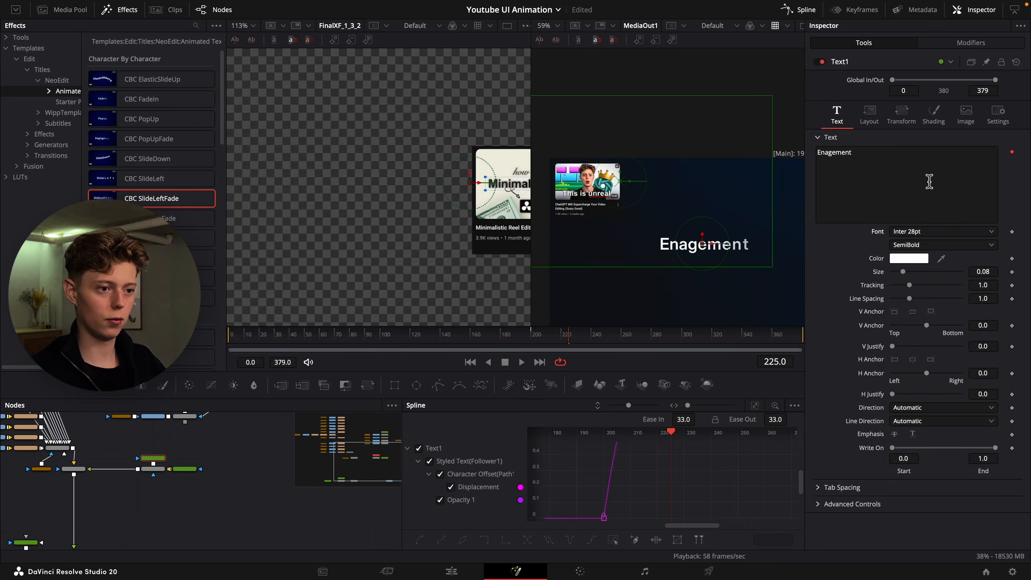
# Reduce the text size to 0.0675 and move the text beneath the ChatGPT thumbnail.
pyautogui.click(868, 113)
pyautogui.moveTo(908, 165); pyautogui.dragTo(906, 164)
pyautogui.click(838, 115)
pyautogui.moveTo(993, 271); pyautogui.dragTo(986, 271)
pyautogui.moveTo(601, 249); pyautogui.dragTo(593, 243)
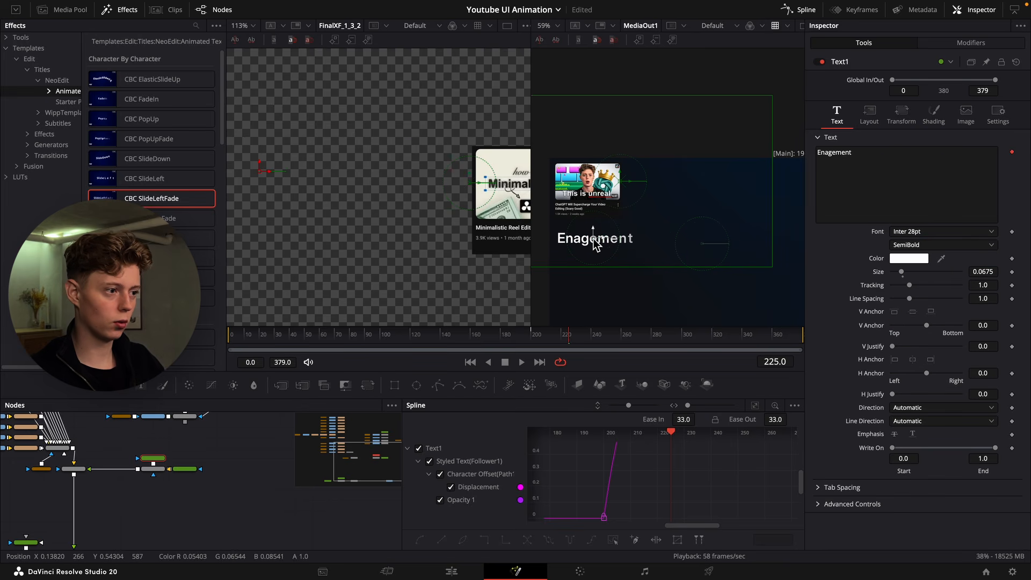
# Set the blend of the merge beneath the text node to 0.5.
pyautogui.click(153, 469)
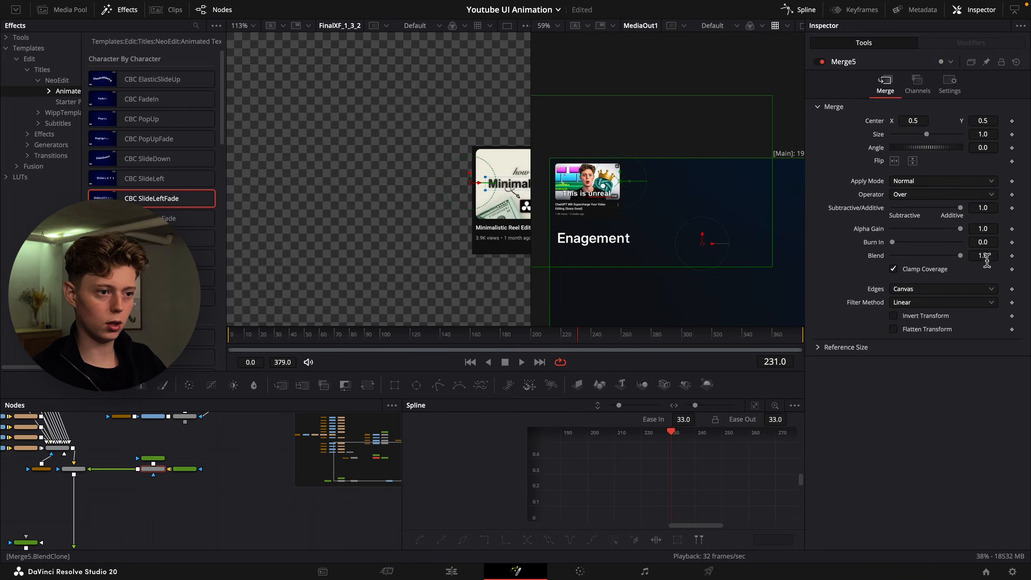
pyautogui.write('0.5')
pyautogui.press('Tab')
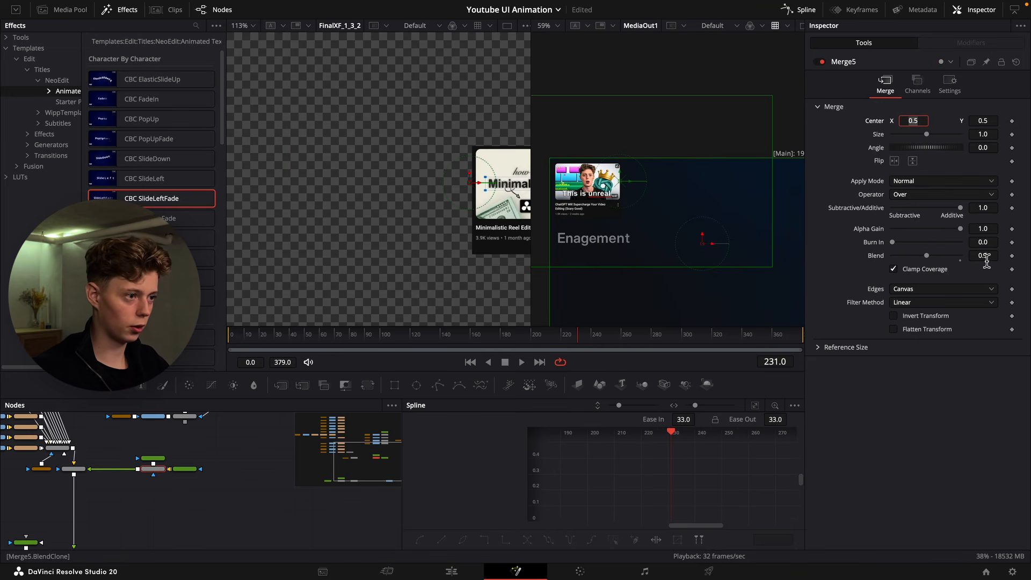
# Change the "Enagement" text's shading type from solid to gradient.
pyautogui.moveTo(197, 504); pyautogui.dragTo(140, 445)
pyautogui.click(138, 445)
pyautogui.scroll(3, 138, 444)
pyautogui.click(131, 435)
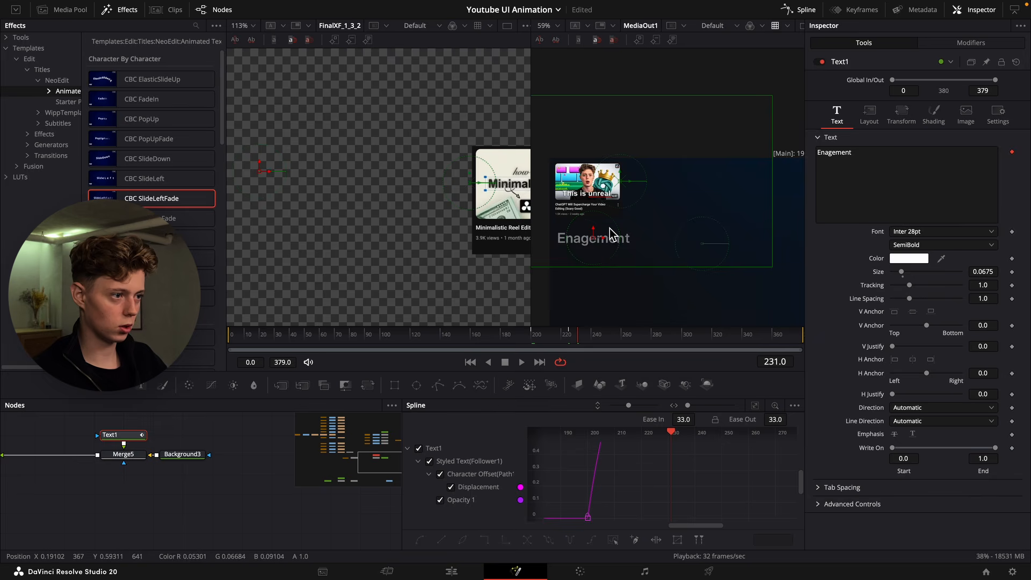
pyautogui.scroll(6, 610, 227)
pyautogui.click(933, 113)
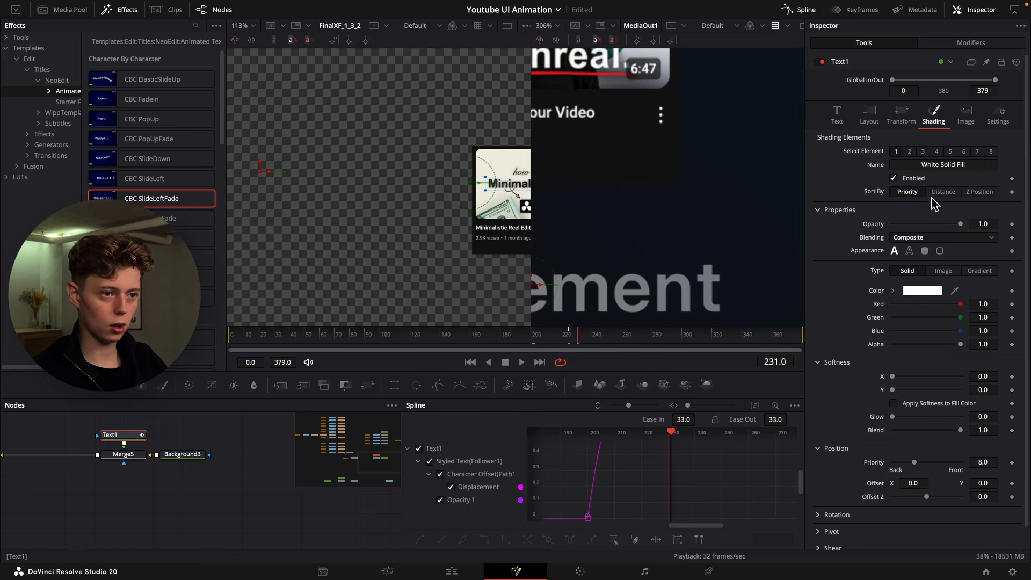
pyautogui.click(975, 277)
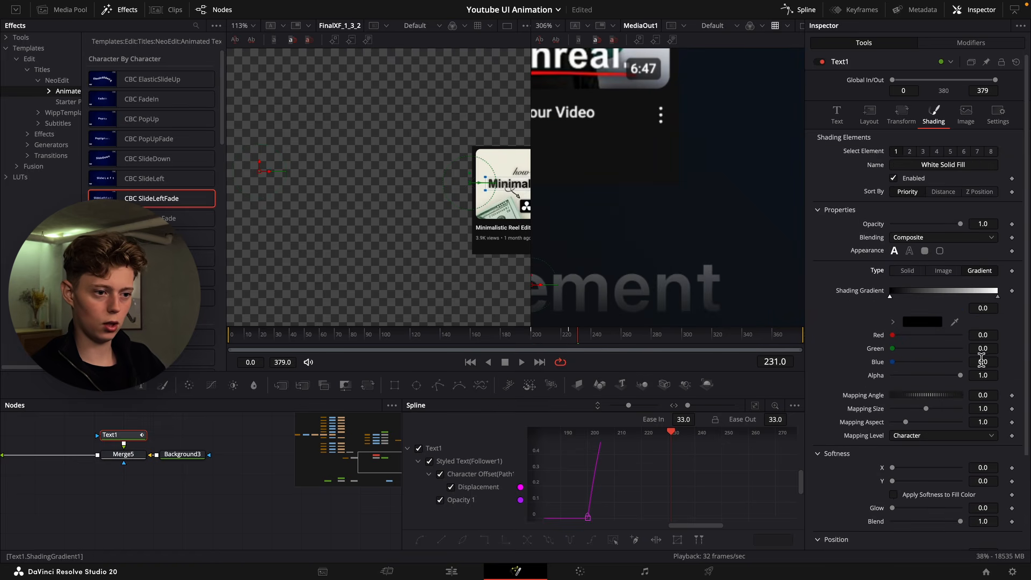
# Recolor the dark stop of the text's shading gradient to a light grey with a value of 0.654.
pyautogui.click(893, 322)
pyautogui.moveTo(907, 376); pyautogui.dragTo(878, 351)
pyautogui.scroll(-2, 722, 308)
pyautogui.scroll(-2, 720, 302)
pyautogui.moveTo(721, 302); pyautogui.dragTo(750, 259)
pyautogui.scroll(-2, 751, 258)
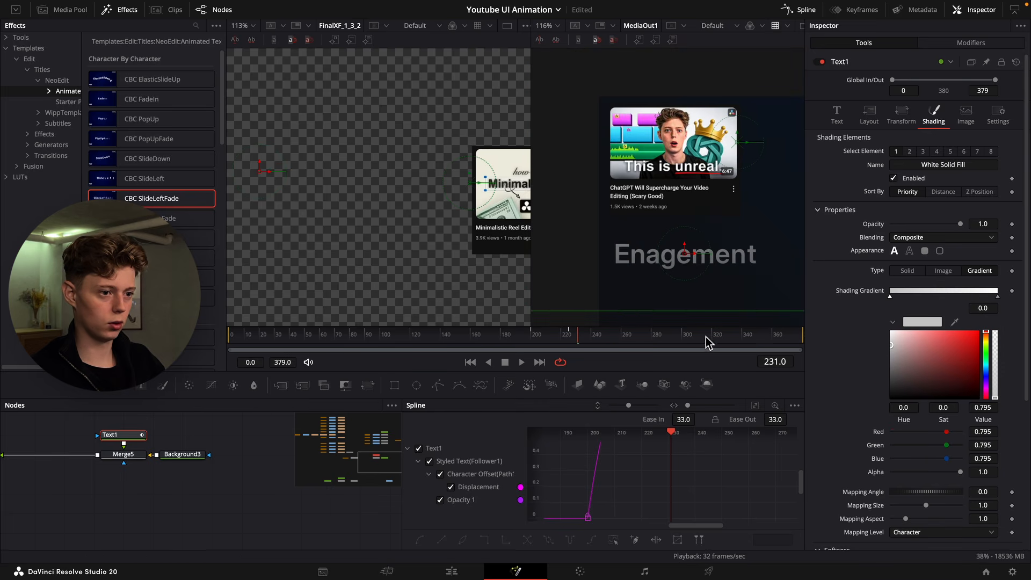
pyautogui.moveTo(892, 345); pyautogui.dragTo(892, 349)
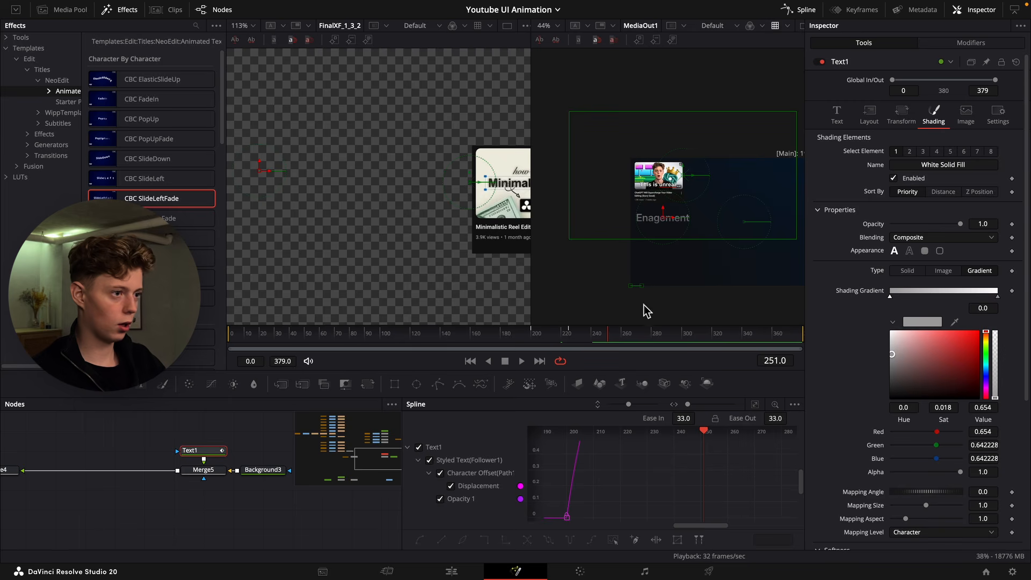
# Shrink the text to size 0.0514 and align it with the thumbnail's left edge, just below the video details.
pyautogui.click(838, 114)
pyautogui.moveTo(989, 271); pyautogui.dragTo(972, 271)
pyautogui.scroll(3, 696, 242)
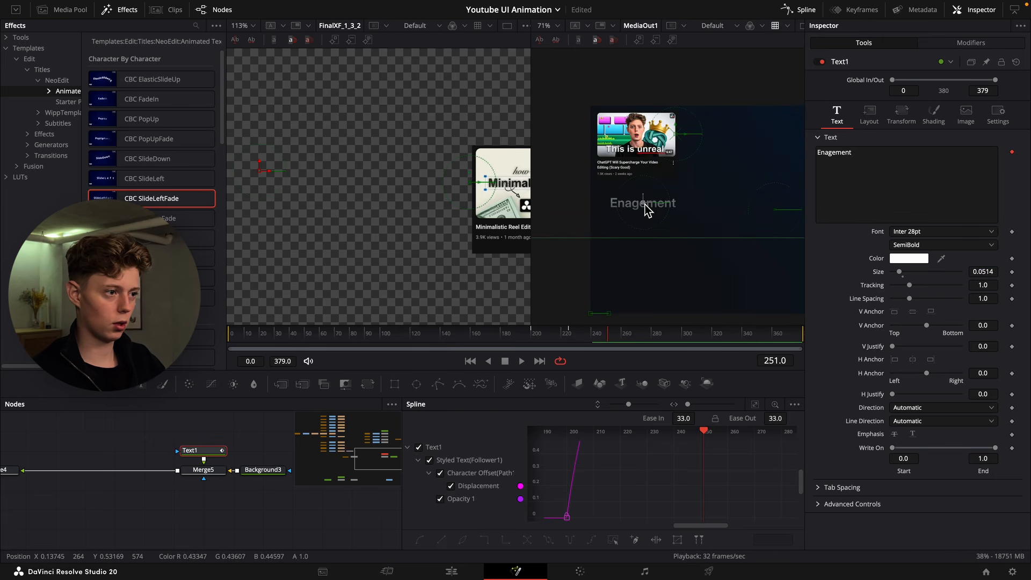
pyautogui.moveTo(645, 204); pyautogui.dragTo(632, 198)
# Duplicate the text and its merge, placing the copy downstream of the original merge, and open the copied text for editing.
pyautogui.moveTo(207, 511); pyautogui.dragTo(175, 416)
pyautogui.hotkey('ctrl', 'c')
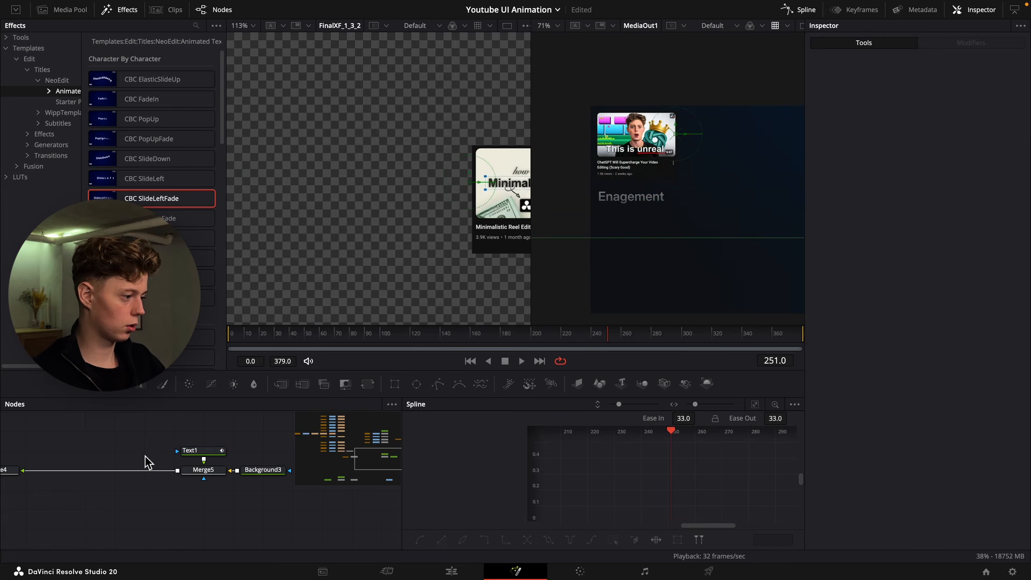
pyautogui.hotkey('ctrl', 'v')
pyautogui.click(142, 450)
pyautogui.doubleClick(863, 164)
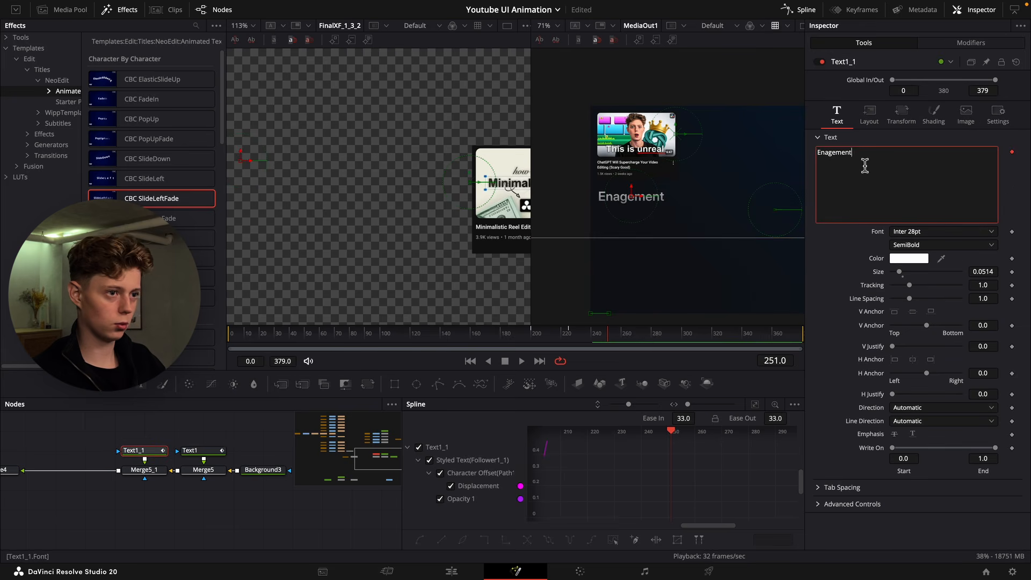
# Change the copied title's text to Reach, anchor it left, and place it below Enagement at center X 0.026352, Y 0.479477.
pyautogui.write('Reach')
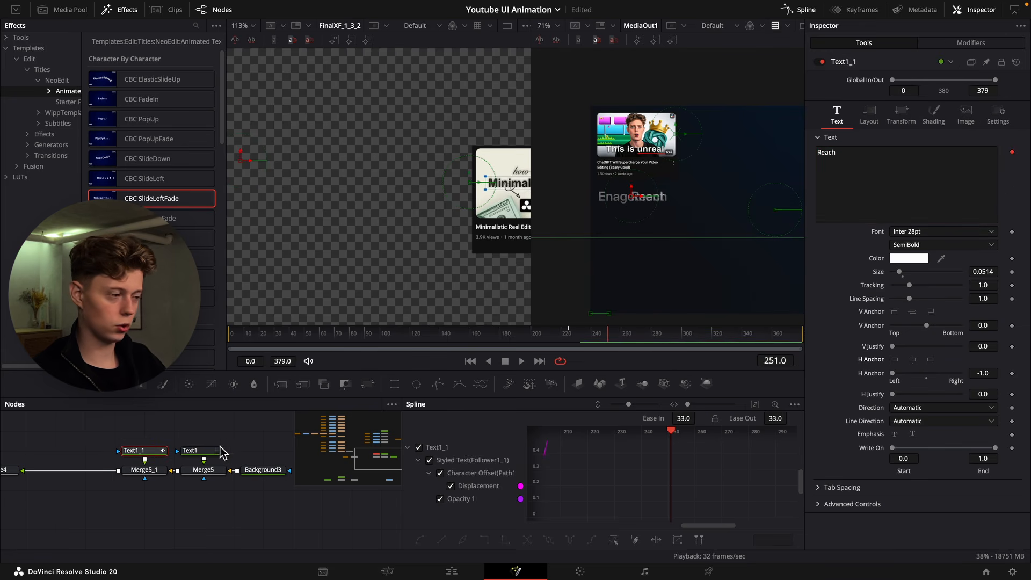
pyautogui.click(189, 450)
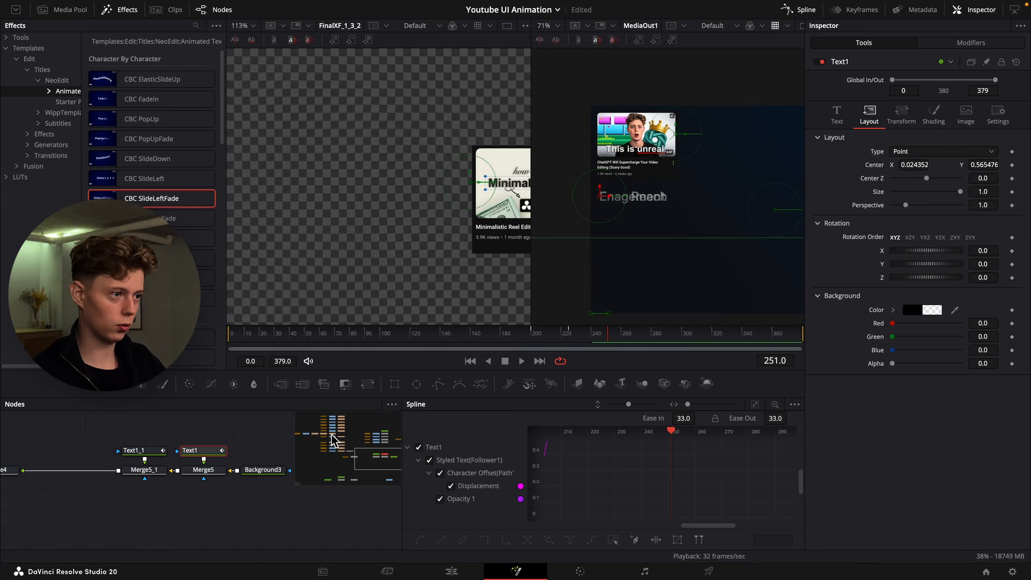
pyautogui.click(143, 450)
pyautogui.click(869, 113)
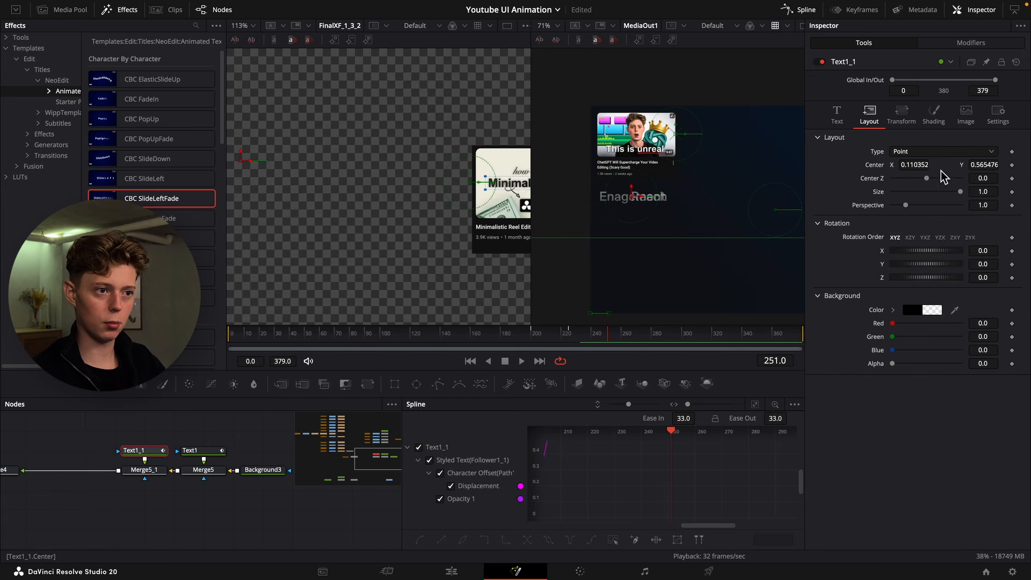
pyautogui.moveTo(916, 165); pyautogui.dragTo(870, 166)
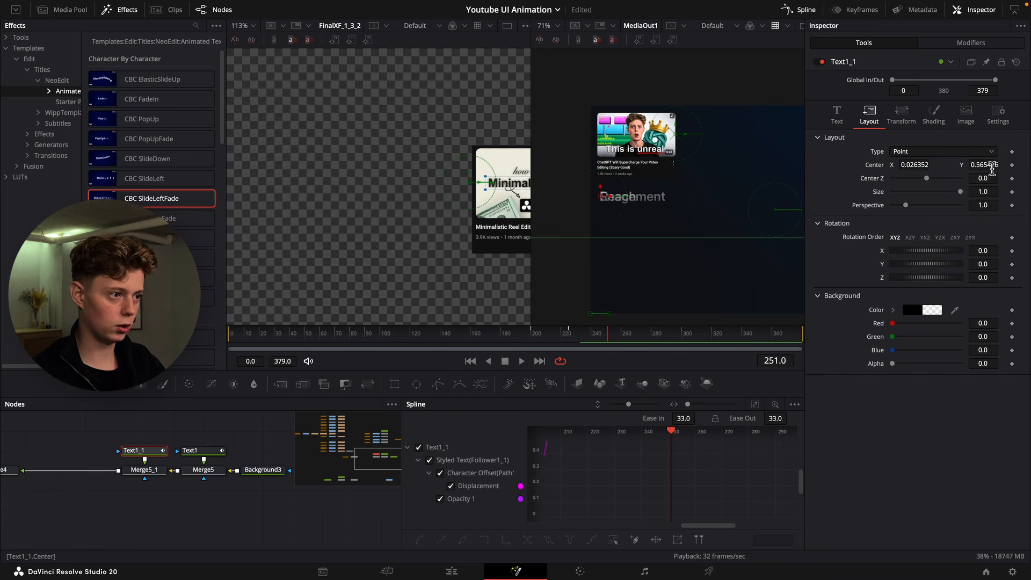
pyautogui.moveTo(992, 169); pyautogui.dragTo(946, 169)
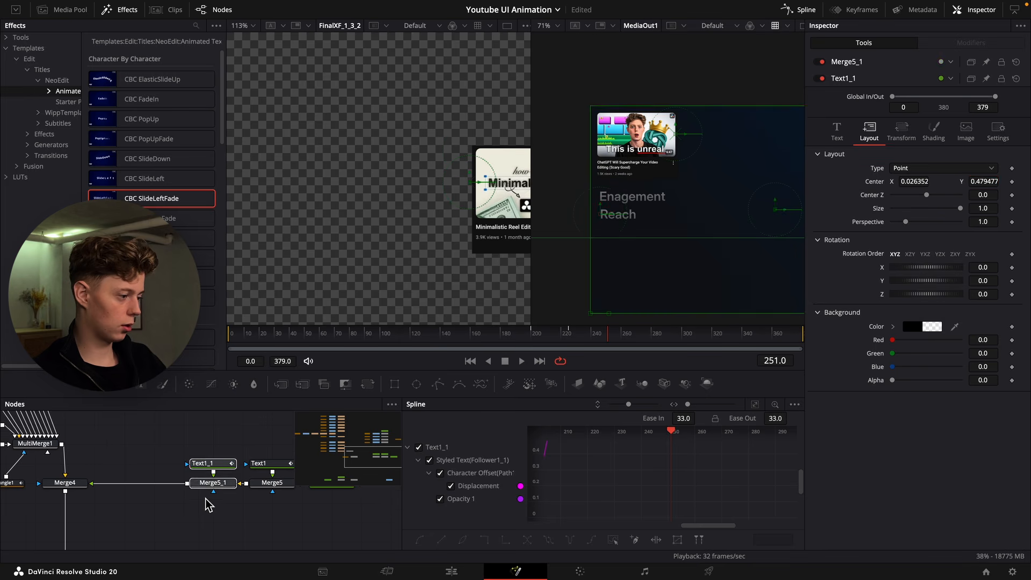
# Duplicate the Reach title with its merge and insert the copy between Merge5_1 and Merge4.
pyautogui.click(184, 500)
pyautogui.press('super+v')
pyautogui.moveTo(184, 531); pyautogui.dragTo(155, 492)
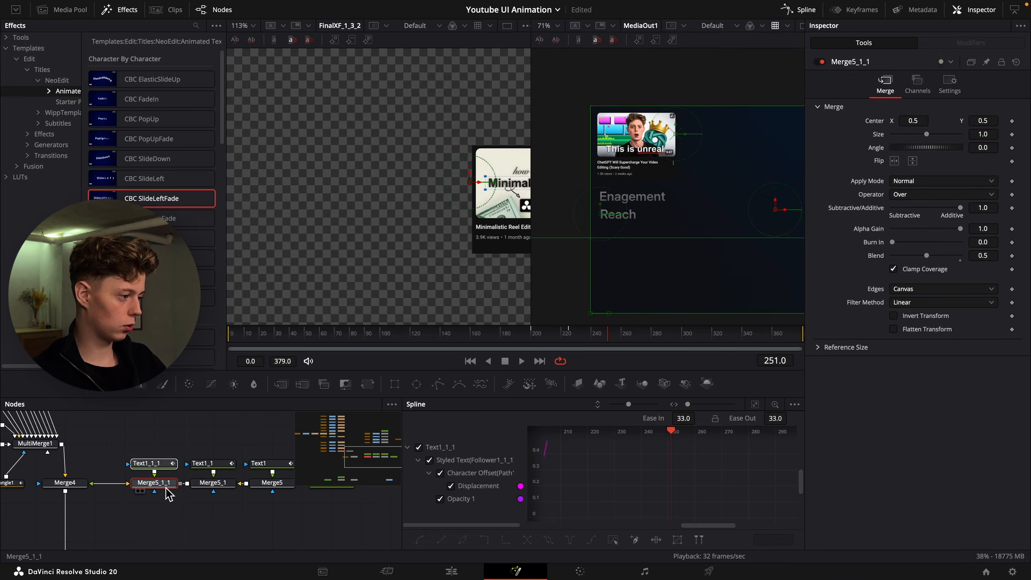
# Change the new copy's text to Earnings and move it below Reach at center Y 0.397477.
pyautogui.click(152, 462)
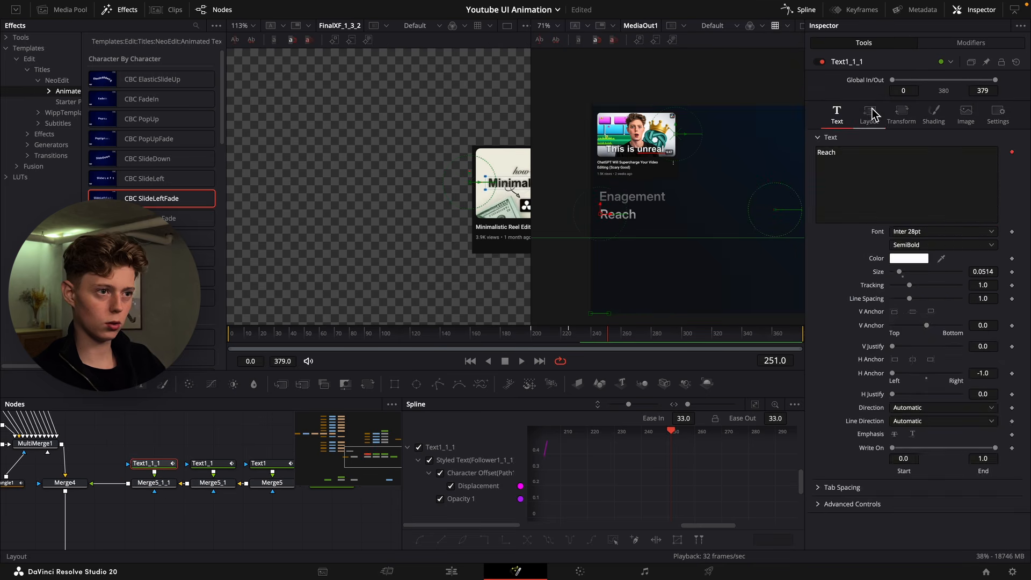
pyautogui.click(838, 113)
pyautogui.write('Ear')
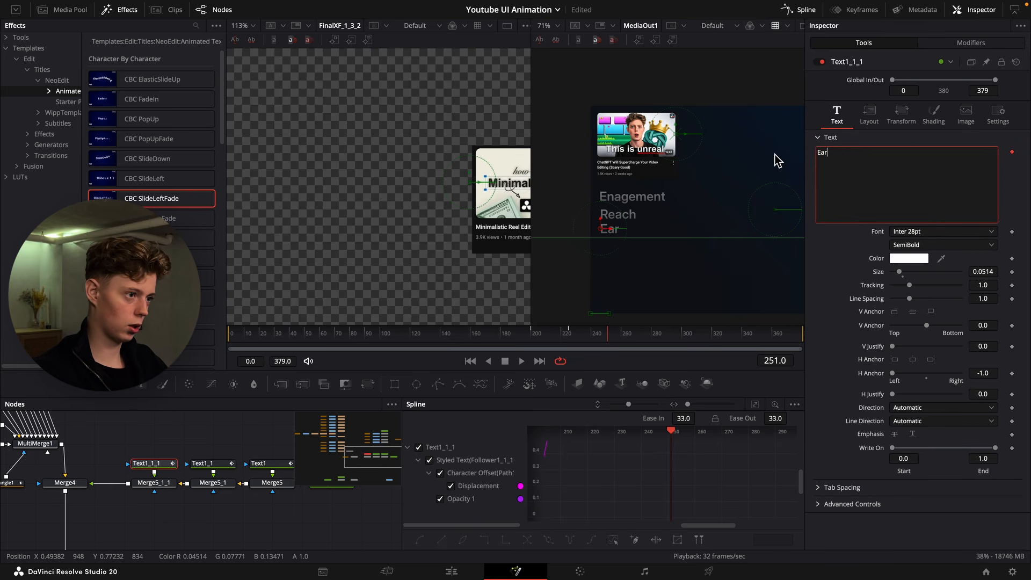
pyautogui.write('nings')
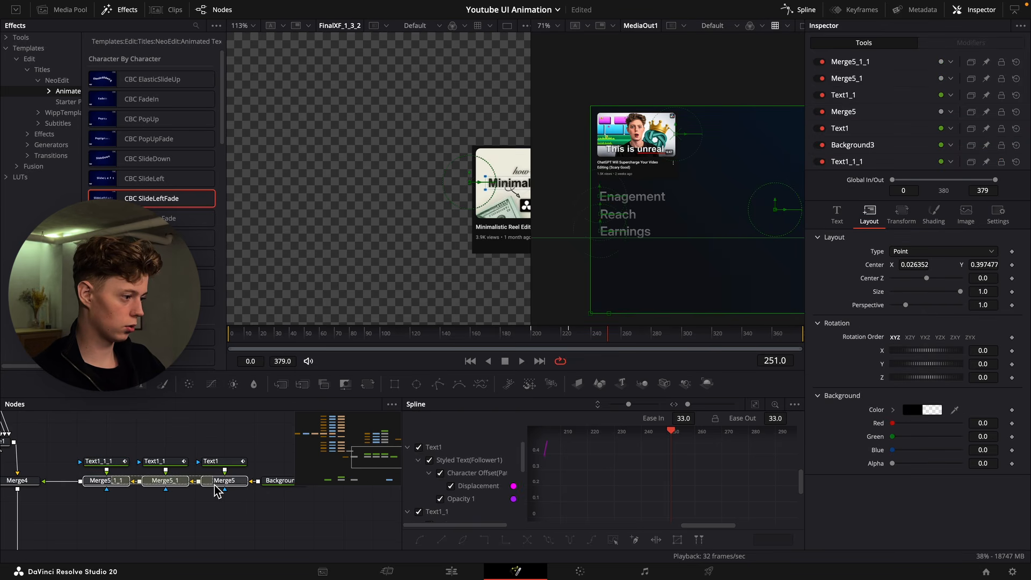
# Insert another copy of the Reach title before Merge4, use Audience as its node name and text, and set its center Y to 0.314477.
pyautogui.moveTo(353, 529); pyautogui.dragTo(209, 484)
pyautogui.hotkey('ctrl', 'v')
pyautogui.click(166, 461)
pyautogui.press('F2')
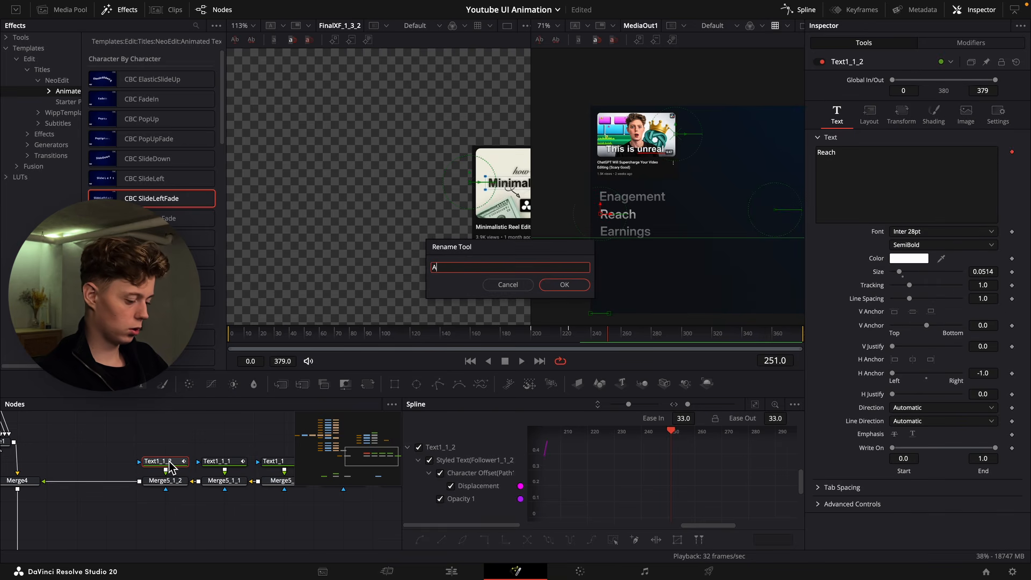
pyautogui.write('Aud')
pyautogui.write('i')
pyautogui.click(862, 121)
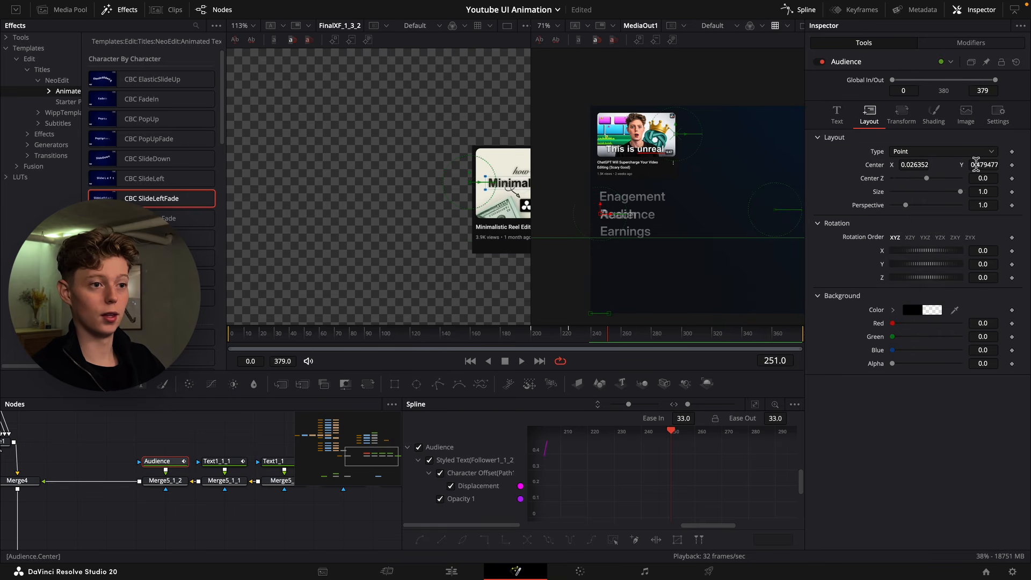
pyautogui.moveTo(976, 165); pyautogui.dragTo(883, 165)
# Show the keyframe timeline and shift the Reach title's animation keyframes to start at frame 205.
pyautogui.hscroll(4, 255, 477)
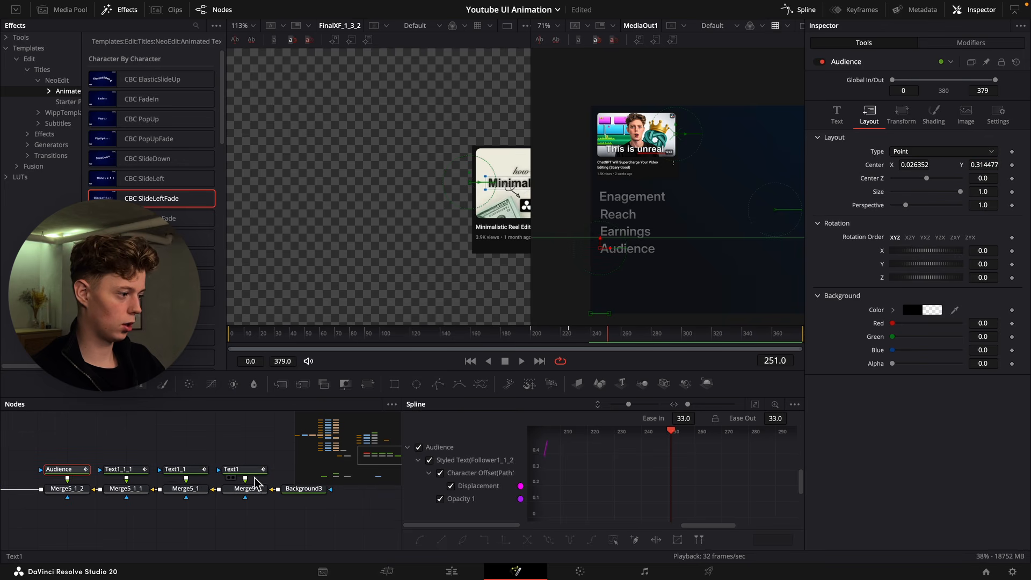
pyautogui.click(187, 472)
pyautogui.click(858, 11)
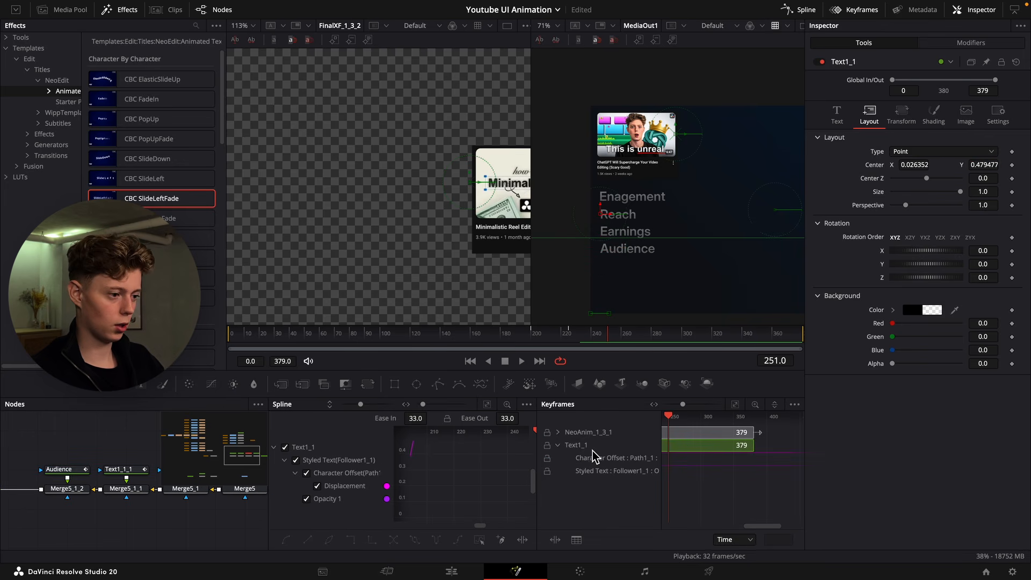
pyautogui.click(736, 406)
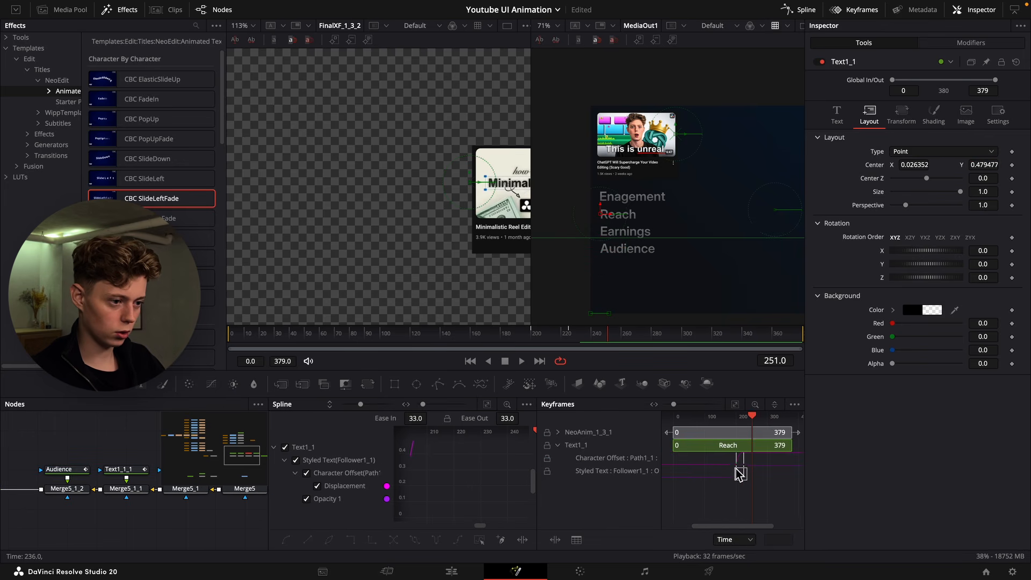
pyautogui.moveTo(735, 468); pyautogui.dragTo(732, 455)
pyautogui.scroll(-2, 750, 428)
pyautogui.keyDown('alt'); pyautogui.keyDown('super'); pyautogui.click(743, 488); pyautogui.keyUp('super'); pyautogui.keyUp('alt')
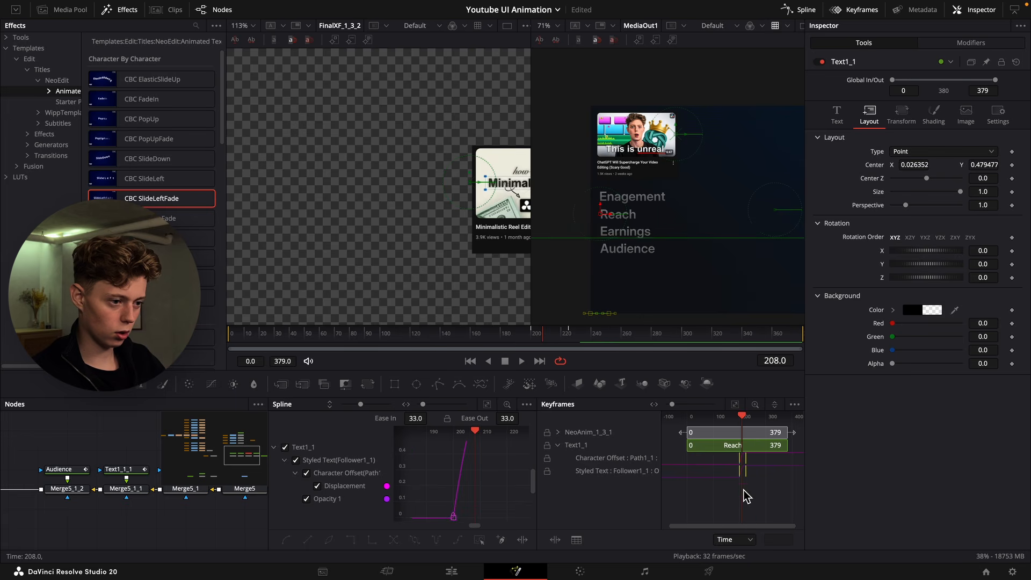
pyautogui.press('Left')
pyautogui.press('Left')
pyautogui.press('Right')
pyautogui.press('Right')
pyautogui.press('Left')
pyautogui.press('Left')
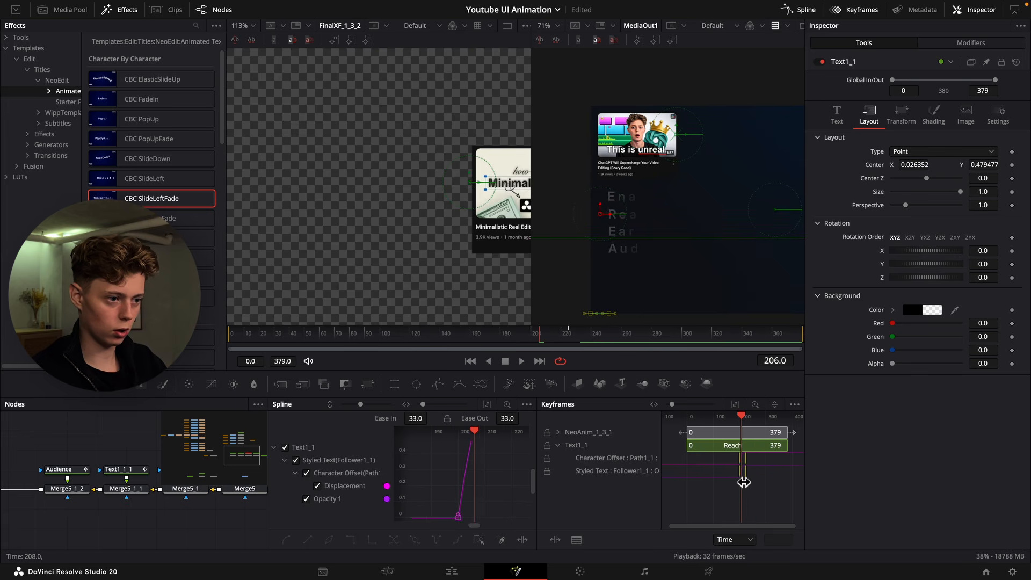
pyautogui.press('Left')
pyautogui.moveTo(744, 474); pyautogui.dragTo(747, 475)
# Shift the Earnings title's animation keyframes five frames past the Reach title's, to start at frame 210.
pyautogui.moveTo(135, 481); pyautogui.dragTo(58, 491)
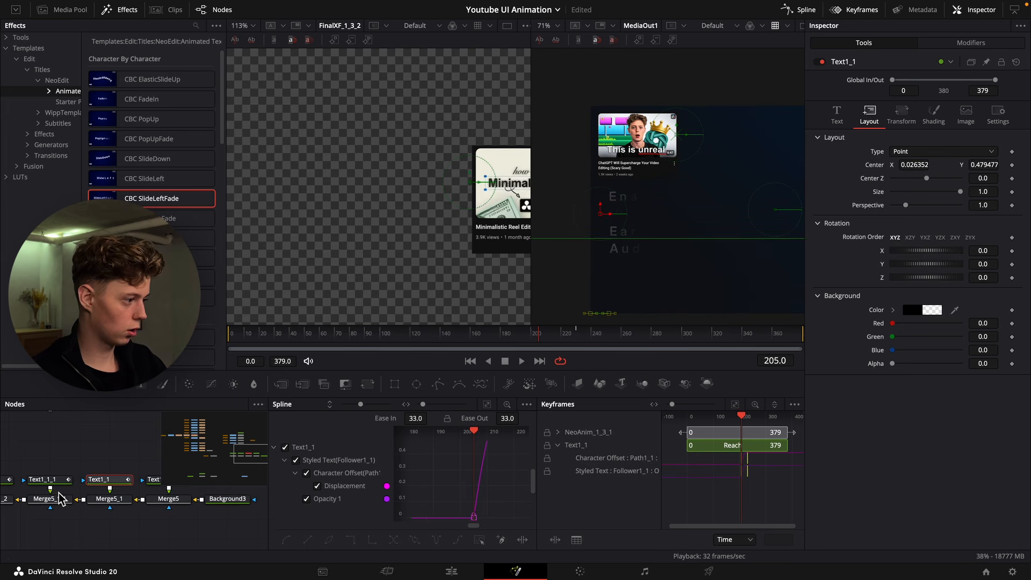
pyautogui.click(66, 483)
pyautogui.press('Right')
pyautogui.press('Right')
pyautogui.press('Right')
pyautogui.press('Right')
pyautogui.press('Right')
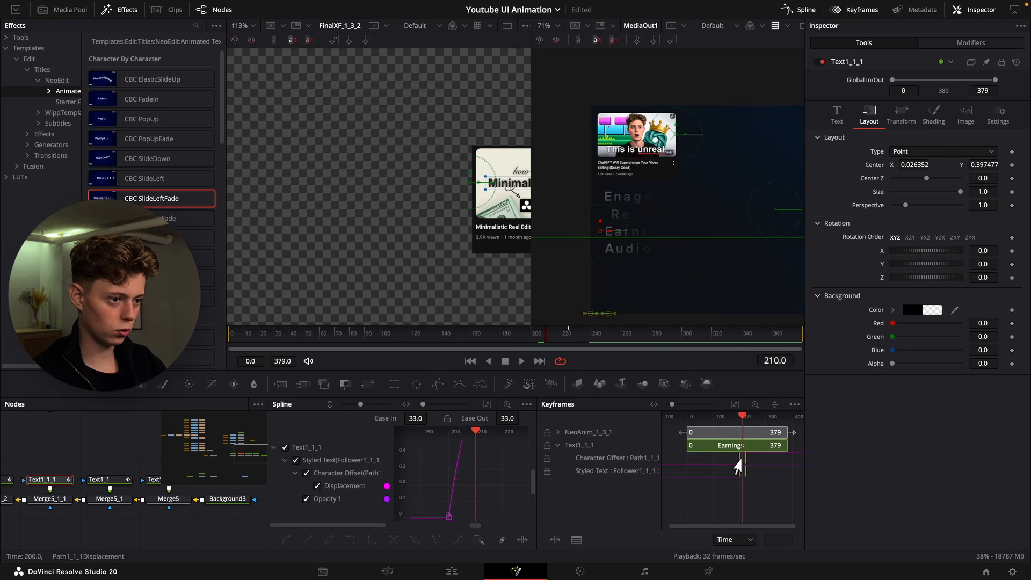
pyautogui.moveTo(740, 459); pyautogui.dragTo(744, 460)
# Shift the Audience title's animation keyframes another five frames, to start at about frame 215, and play back the staggered titles.
pyautogui.hscroll(-3, 48, 478)
pyautogui.click(44, 476)
pyautogui.click(558, 445)
pyautogui.press('Right')
pyautogui.press('Right')
pyautogui.press('Right')
pyautogui.press('Right')
pyautogui.press('Right')
pyautogui.press('space')
pyautogui.press('space')
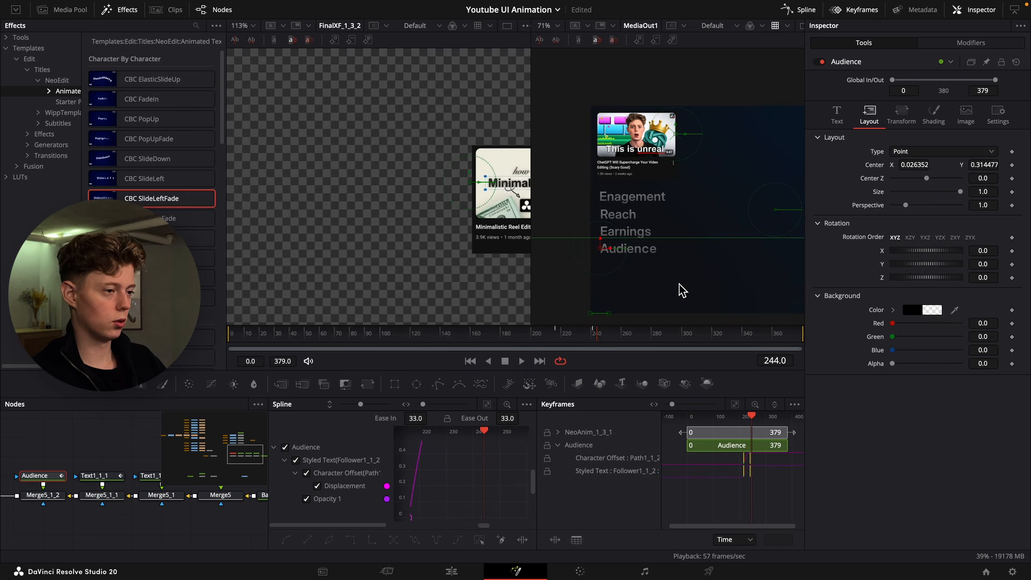
# Bring mac cursor.png from the Finder's Assets folder into empty space in the node graph.
pyautogui.moveTo(679, 283); pyautogui.dragTo(655, 280)
pyautogui.click(142, 524)
pyautogui.moveTo(142, 524); pyautogui.dragTo(58, 464)
pyautogui.scroll(-5, 59, 465)
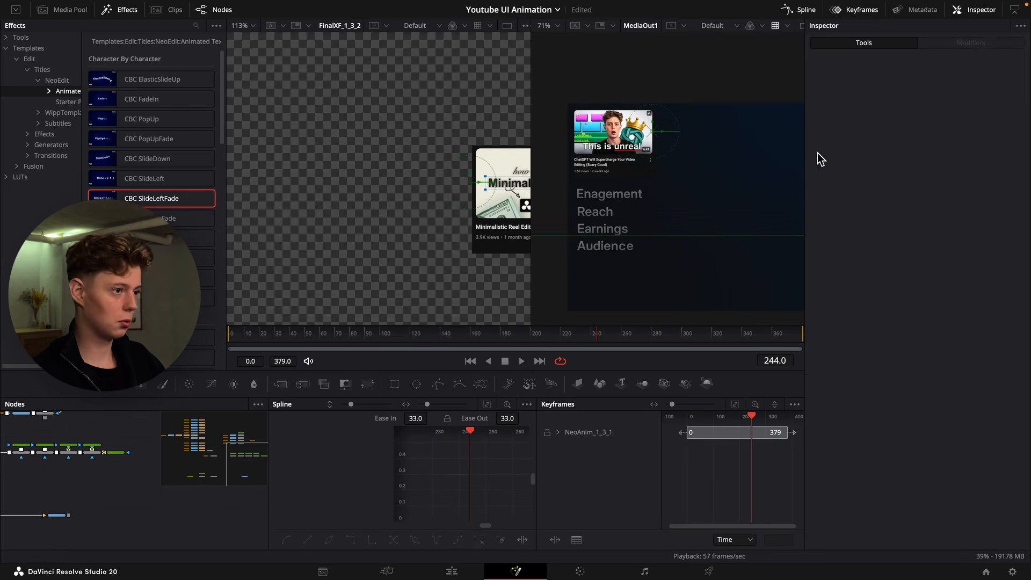
pyautogui.moveTo(120, 510); pyautogui.dragTo(222, 513)
pyautogui.press('super+Tab')
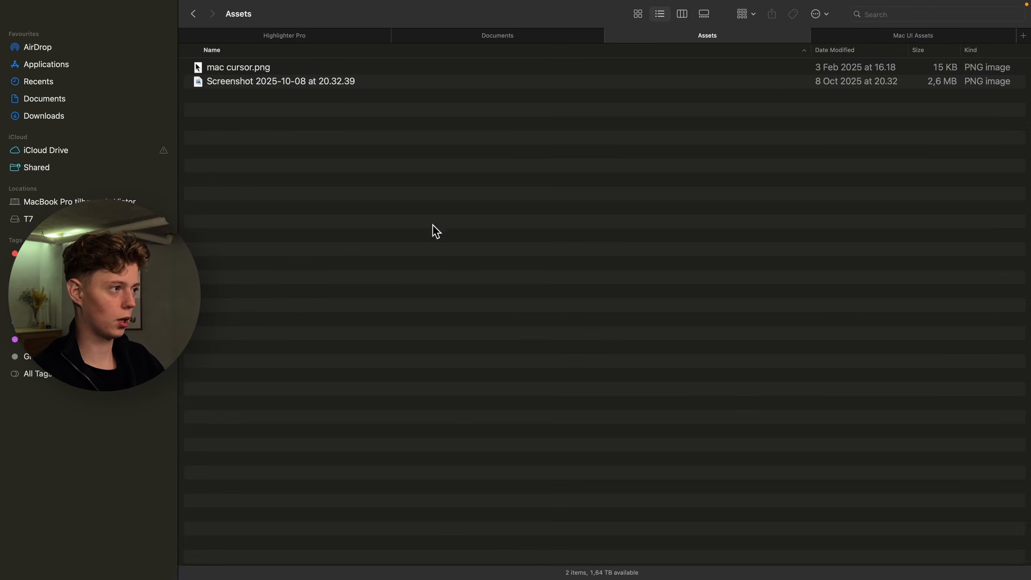
pyautogui.moveTo(235, 68); pyautogui.dragTo(43, 436)
pyautogui.press('super+Tab')
# Merge the cursor image over the composition with a new merge node placed after Merge4.
pyautogui.scroll(5, 89, 488)
pyautogui.scroll(-2, 123, 496)
pyautogui.moveTo(143, 509); pyautogui.dragTo(36, 474)
pyautogui.moveTo(103, 511); pyautogui.dragTo(194, 475)
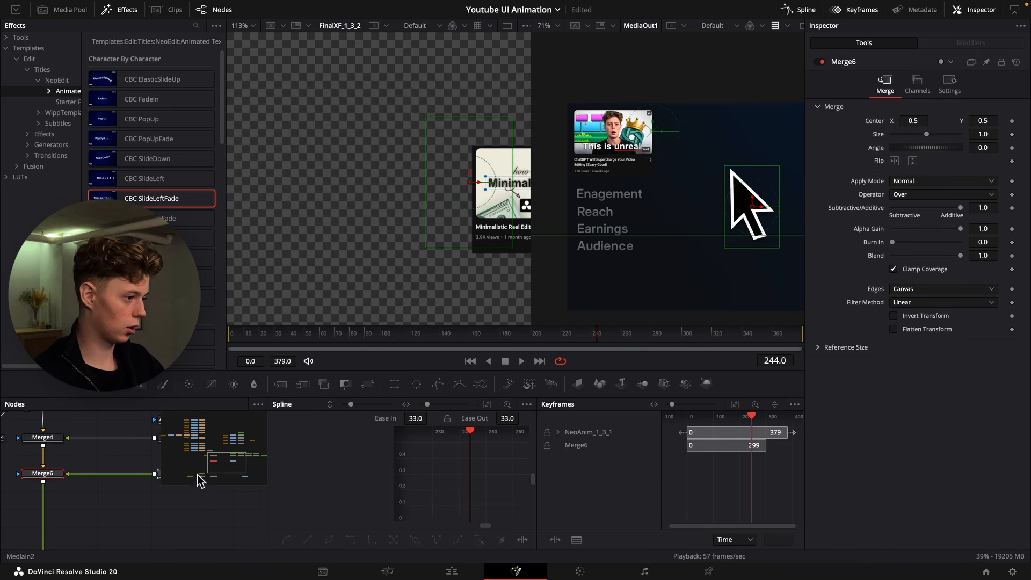
# Add a Transform node between the cursor image and Merge6, and set its size to 0.185.
pyautogui.moveTo(367, 384); pyautogui.dragTo(134, 446)
pyautogui.moveTo(134, 446); pyautogui.dragTo(97, 473)
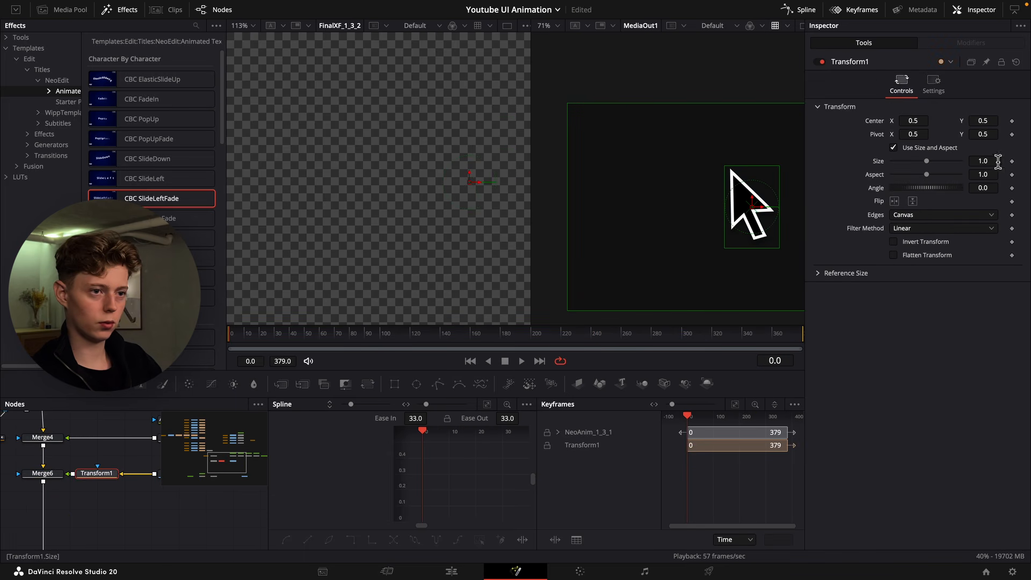
pyautogui.moveTo(993, 160); pyautogui.dragTo(959, 161)
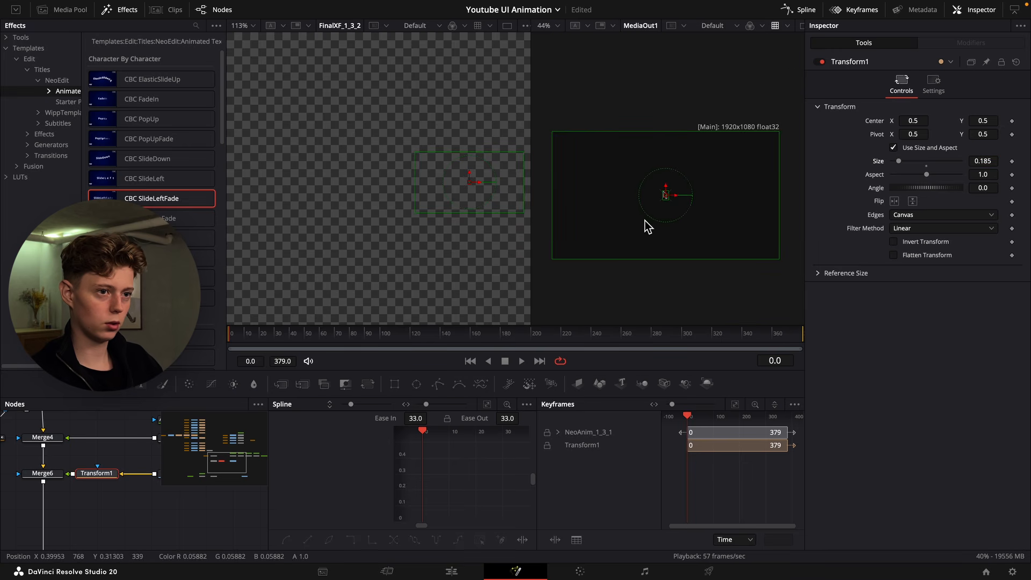
pyautogui.hscroll(-3, 605, 263)
# Keyframe the cursor transform's center at frame 0 and again at frame 120.
pyautogui.click(1011, 123)
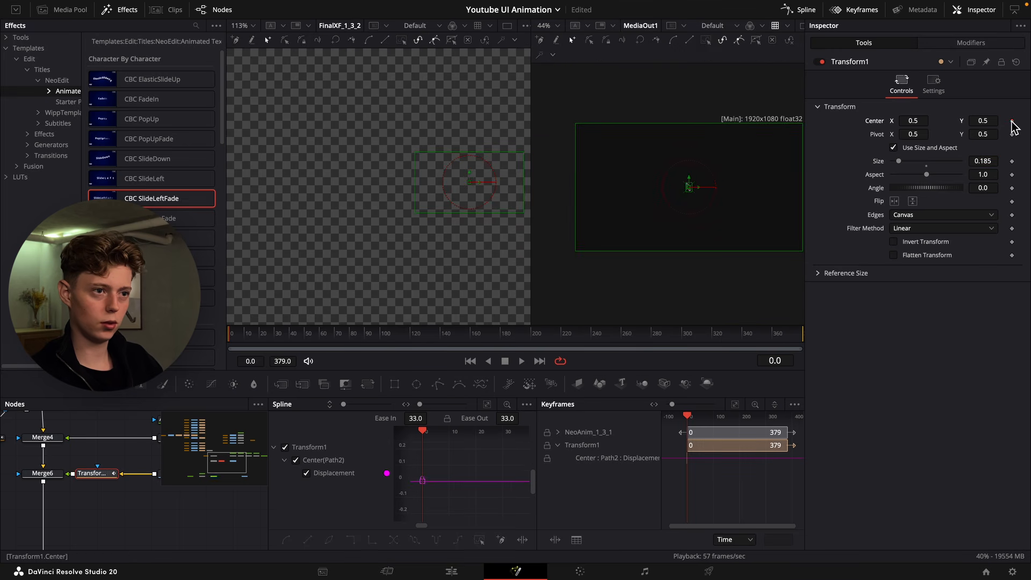
pyautogui.click(385, 335)
pyautogui.moveTo(384, 334); pyautogui.dragTo(382, 335)
pyautogui.click(1013, 122)
pyautogui.press('space')
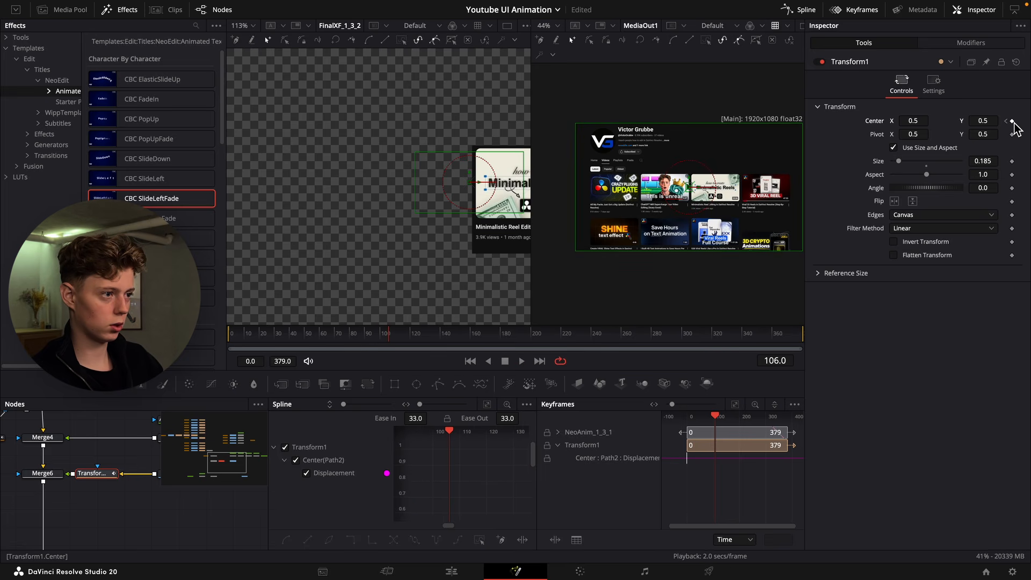
pyautogui.click(1012, 121)
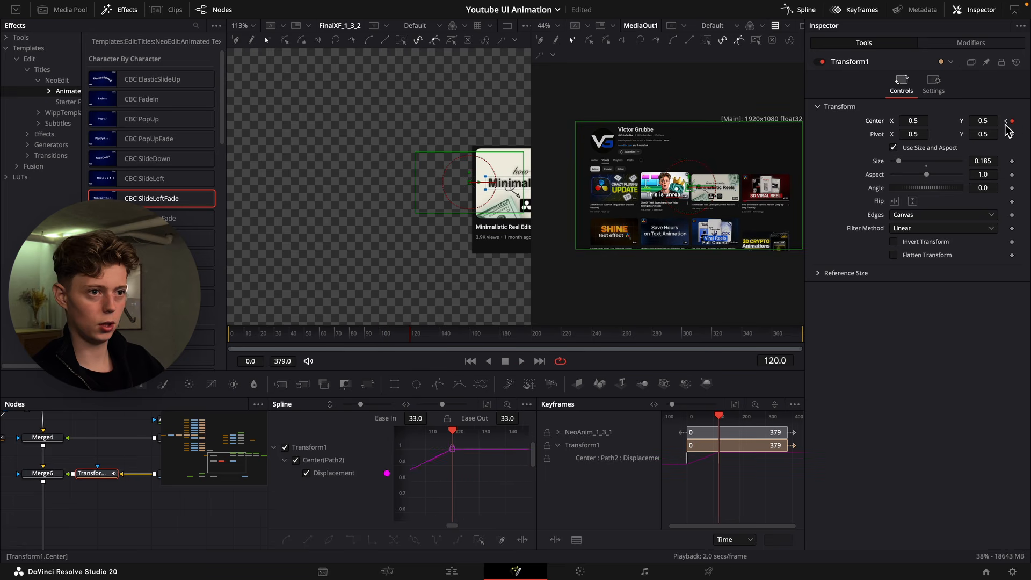
pyautogui.click(1012, 121)
pyautogui.click(1012, 122)
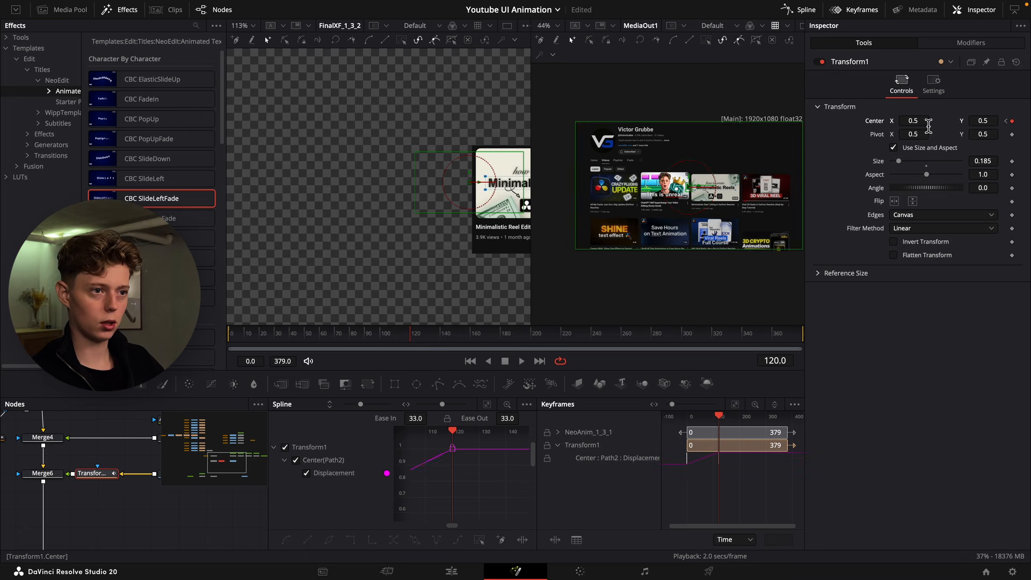
# Place the cursor over the ChatGPT video thumbnail at frame 120 with center X 0.422, and off-screen at X 3.956, Y -0.998 at frame 0.
pyautogui.moveTo(928, 125); pyautogui.dragTo(911, 124)
pyautogui.scroll(5, 678, 187)
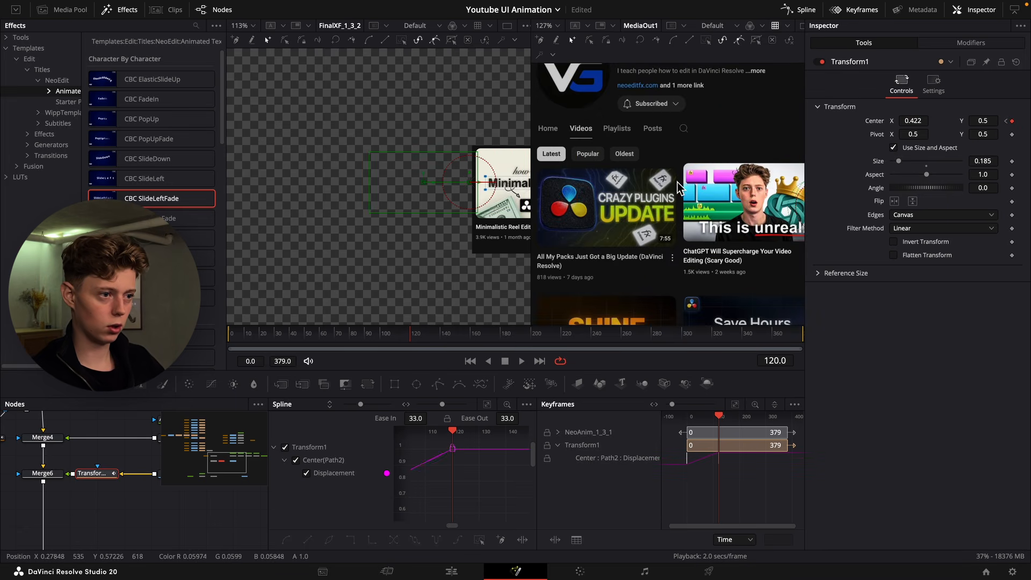
pyautogui.scroll(-5, 678, 185)
pyautogui.moveTo(979, 123); pyautogui.dragTo(937, 124)
pyautogui.press('Home')
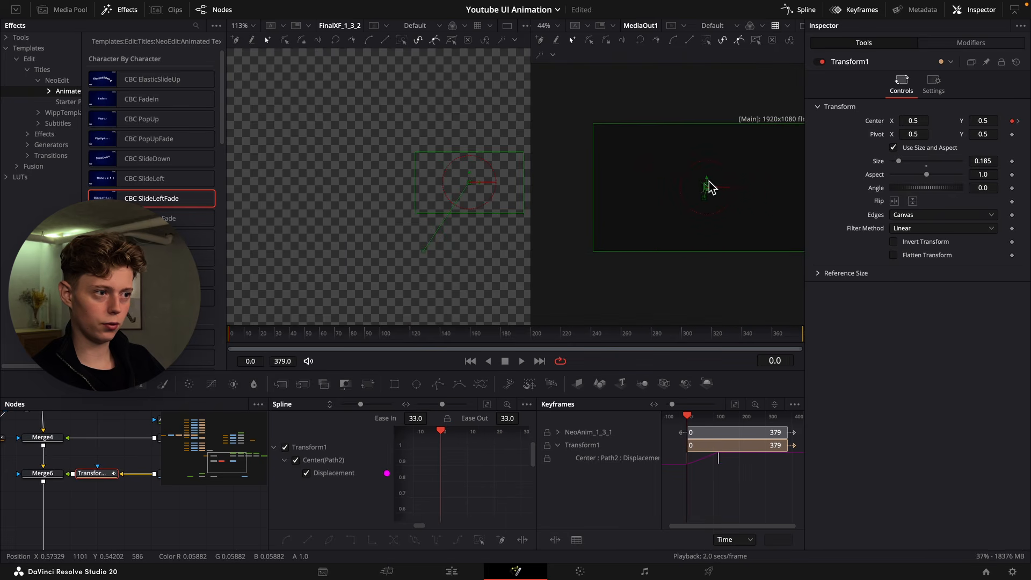
pyautogui.moveTo(913, 121); pyautogui.dragTo(967, 114)
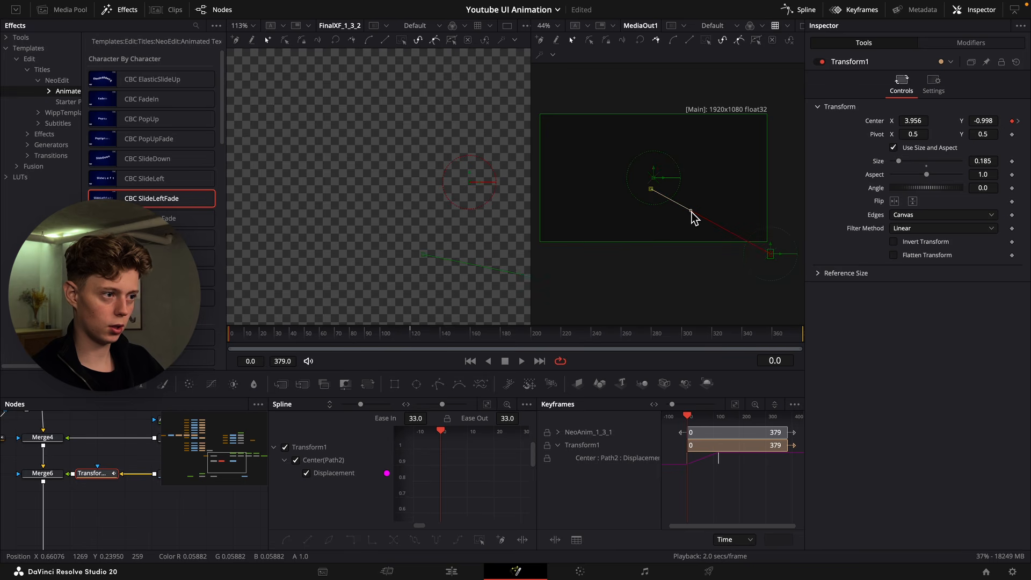
# Bend the cursor's motion path into a smooth arc using its handles, preview the movement, and hide the keyframe timeline.
pyautogui.moveTo(691, 211); pyautogui.dragTo(728, 187)
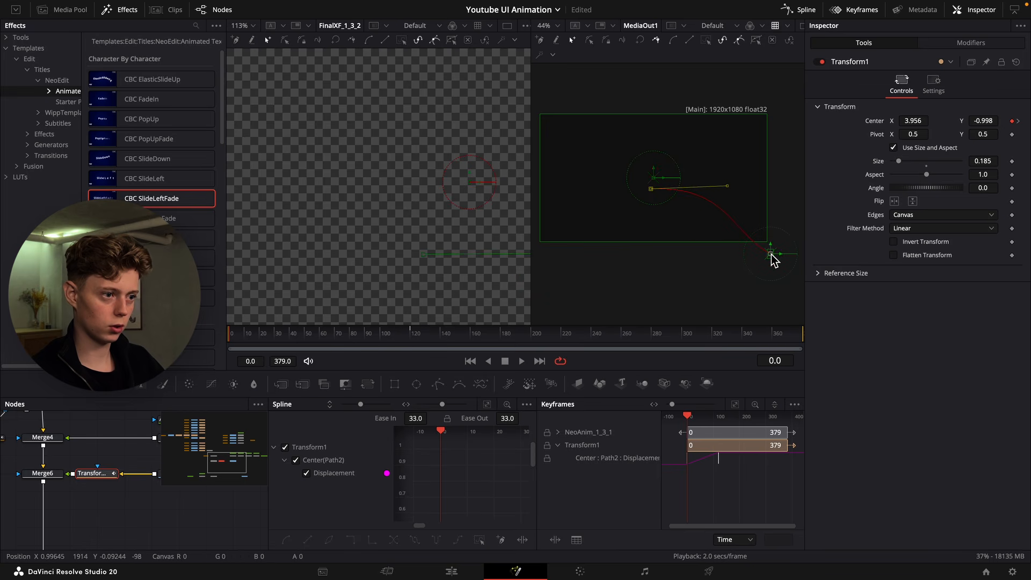
pyautogui.moveTo(771, 254); pyautogui.dragTo(734, 205)
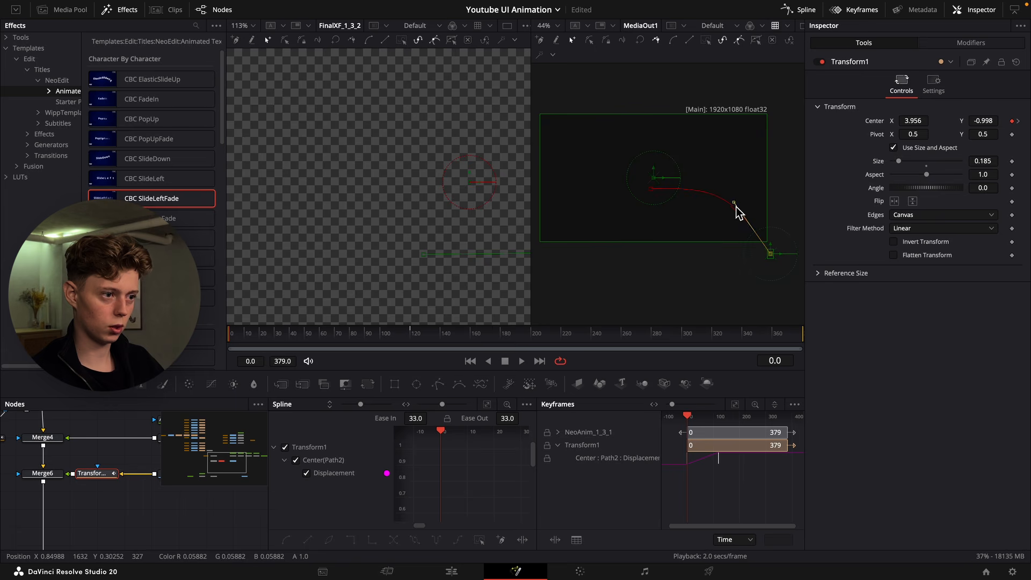
pyautogui.moveTo(770, 253); pyautogui.dragTo(769, 250)
pyautogui.press('space')
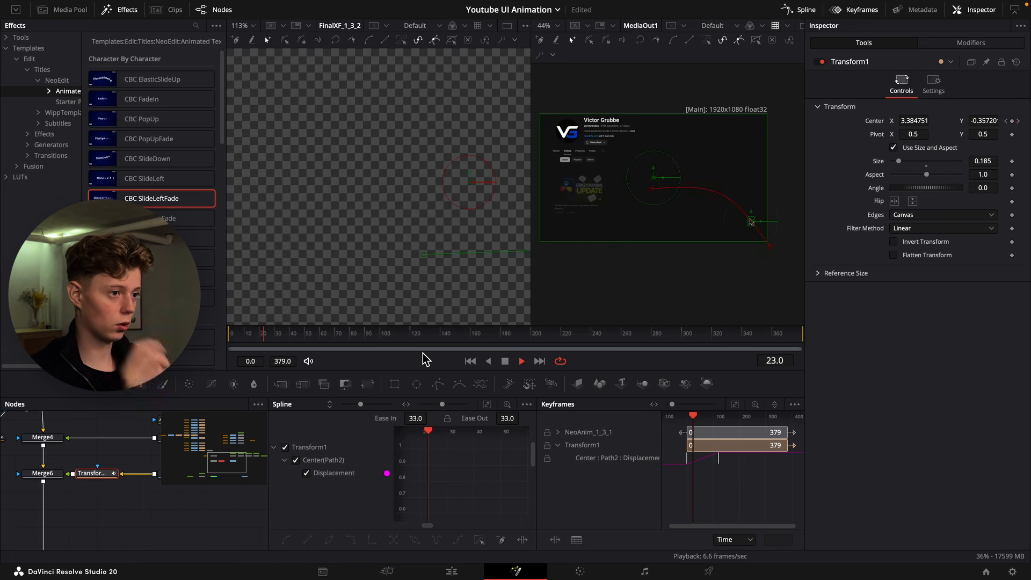
pyautogui.press('space')
pyautogui.click(845, 13)
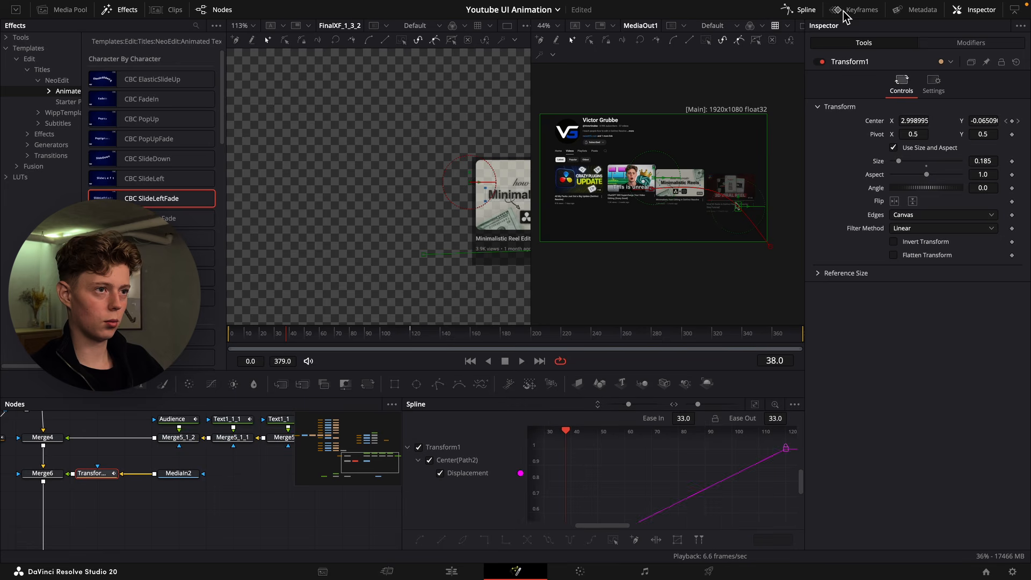
# Fit the cursor's displacement curve in view and apply an ease-out preset to both of its keyframes.
pyautogui.hotkey('ctrl', 'f')
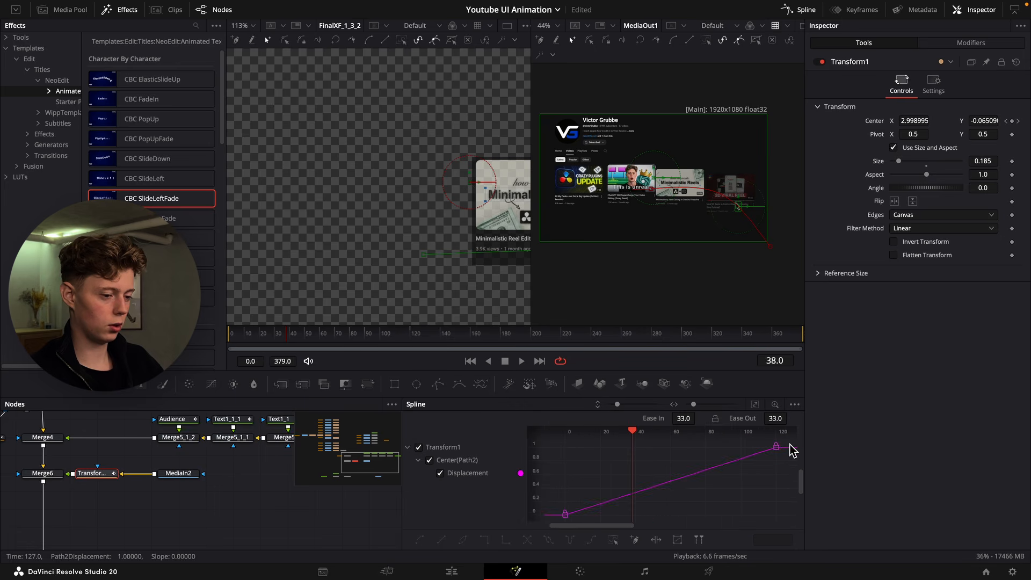
pyautogui.moveTo(789, 444); pyautogui.dragTo(543, 521)
pyautogui.rightClick(719, 482)
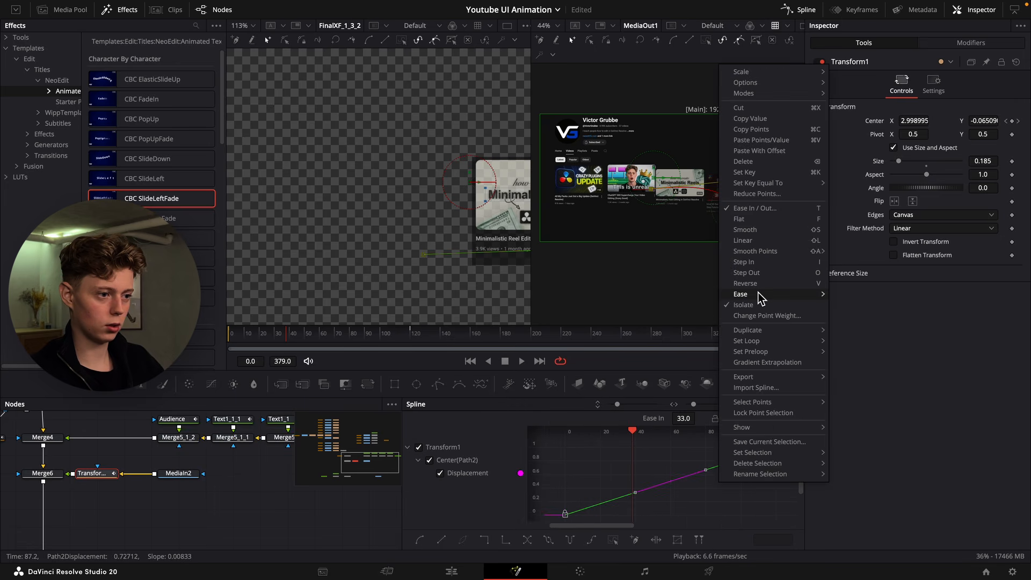
pyautogui.click(864, 332)
# Keyframe the cursor transform's size at frame 105.
pyautogui.click(392, 333)
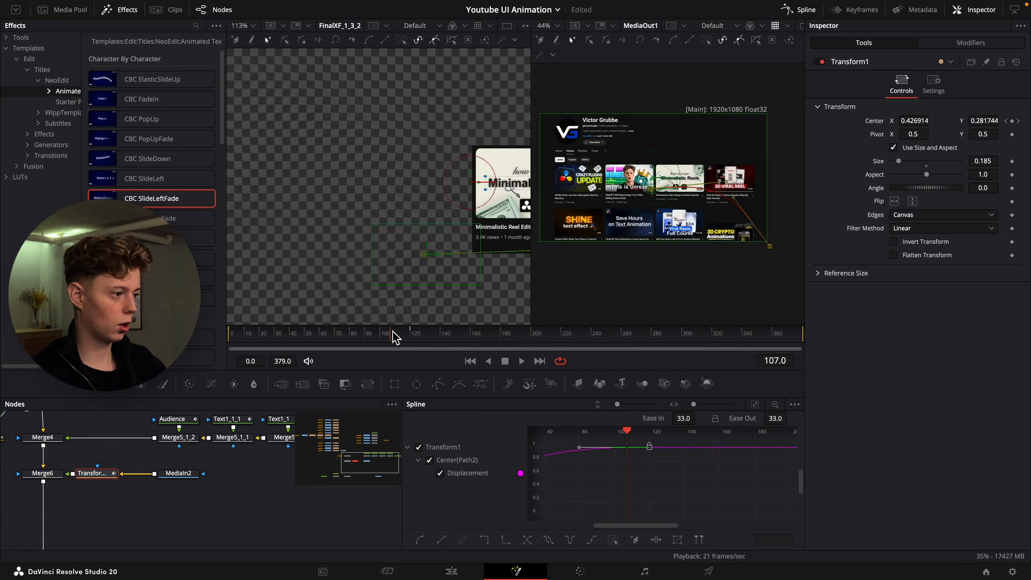
pyautogui.moveTo(393, 331); pyautogui.dragTo(390, 331)
pyautogui.press('Left')
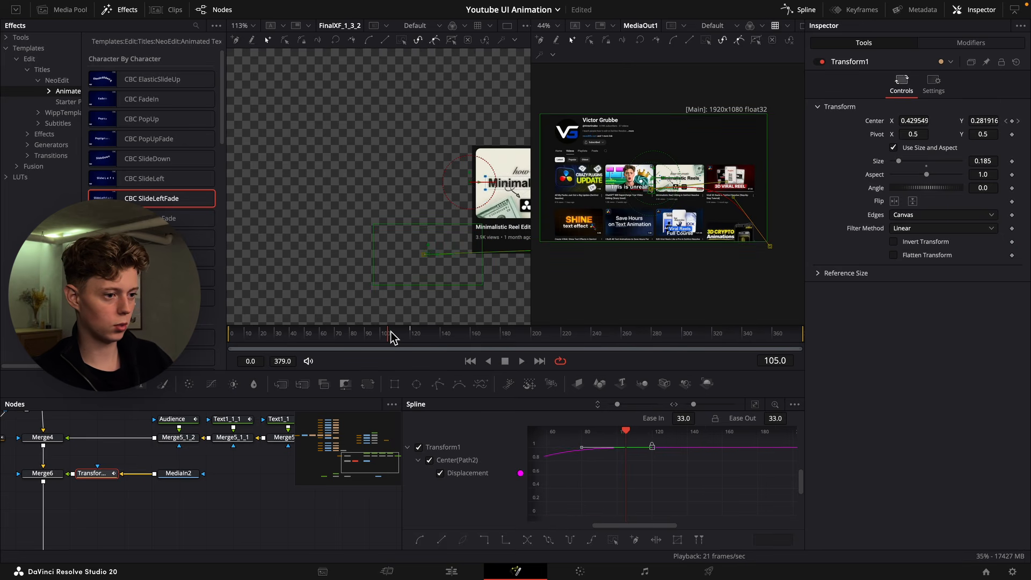
pyautogui.press('Right')
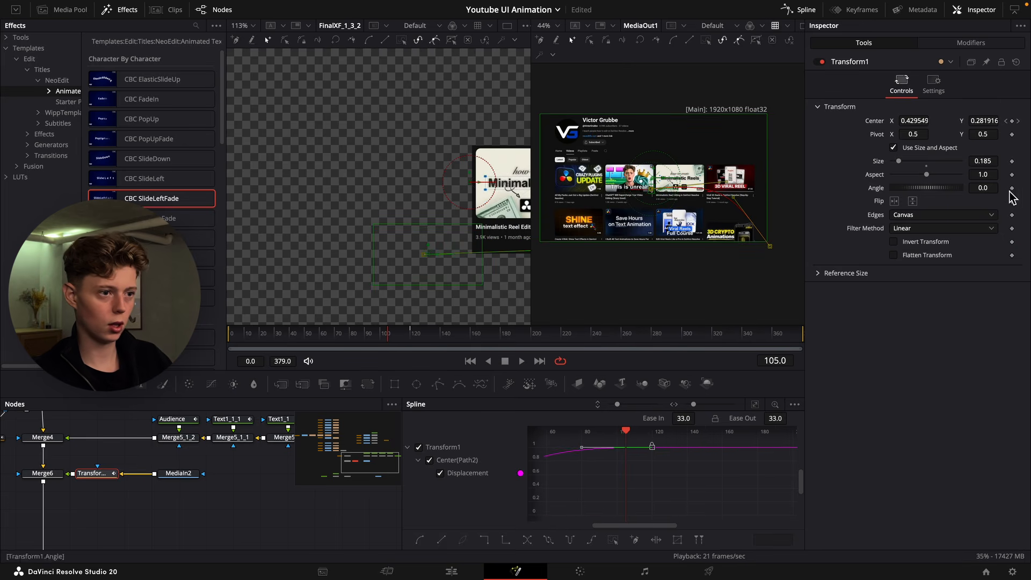
pyautogui.click(1012, 162)
# Enlarge the cursor by setting its size to 0.22 at frame 110.
pyautogui.press('Right')
pyautogui.press('Right')
pyautogui.press('Right')
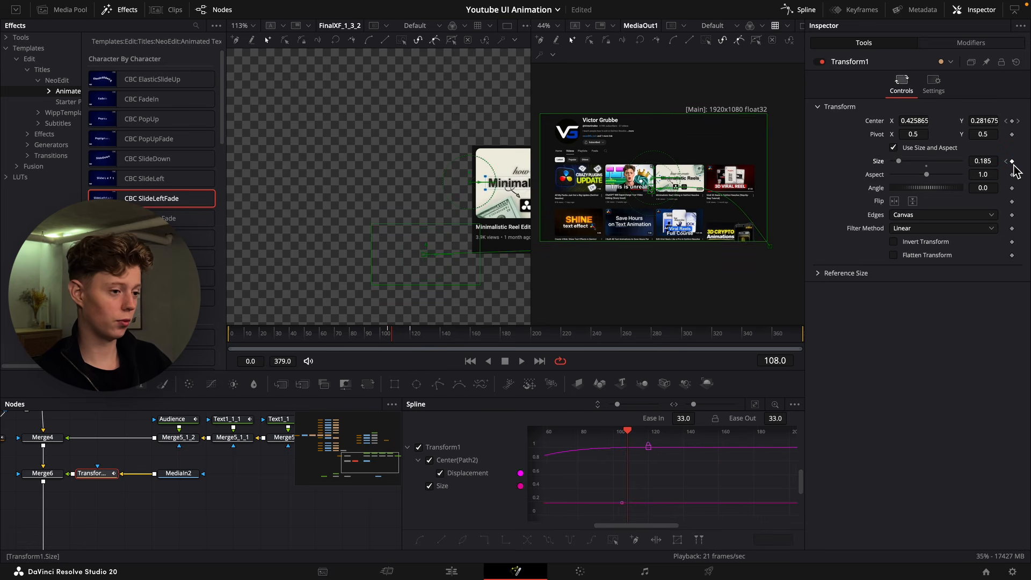
pyautogui.press('Right')
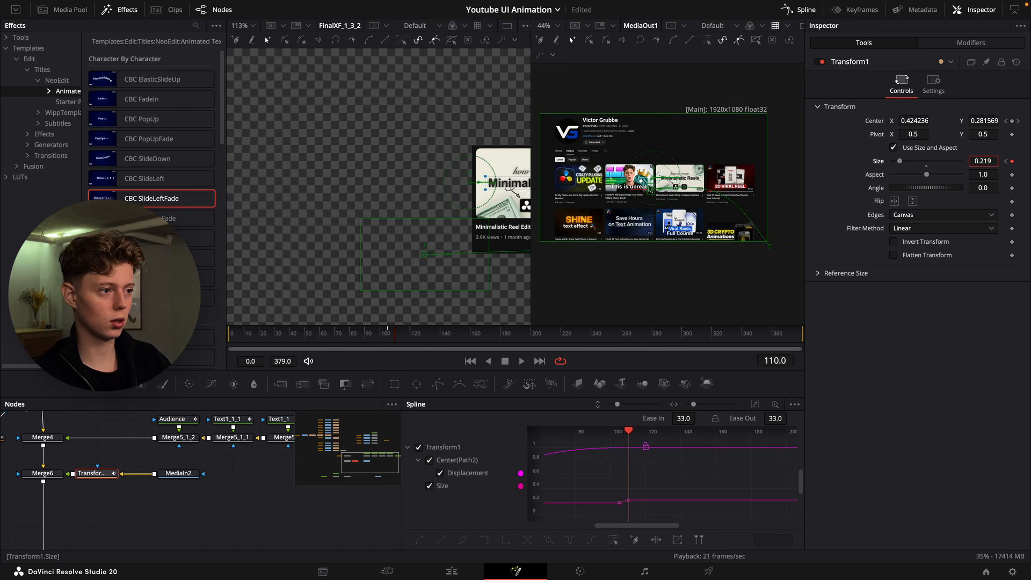
# Return the cursor's size to 0.185 with a keyframe at frame 115, matching the value at frame 105.
pyautogui.press('Right')
pyautogui.press('Right')
pyautogui.press('Right')
pyautogui.press('Right')
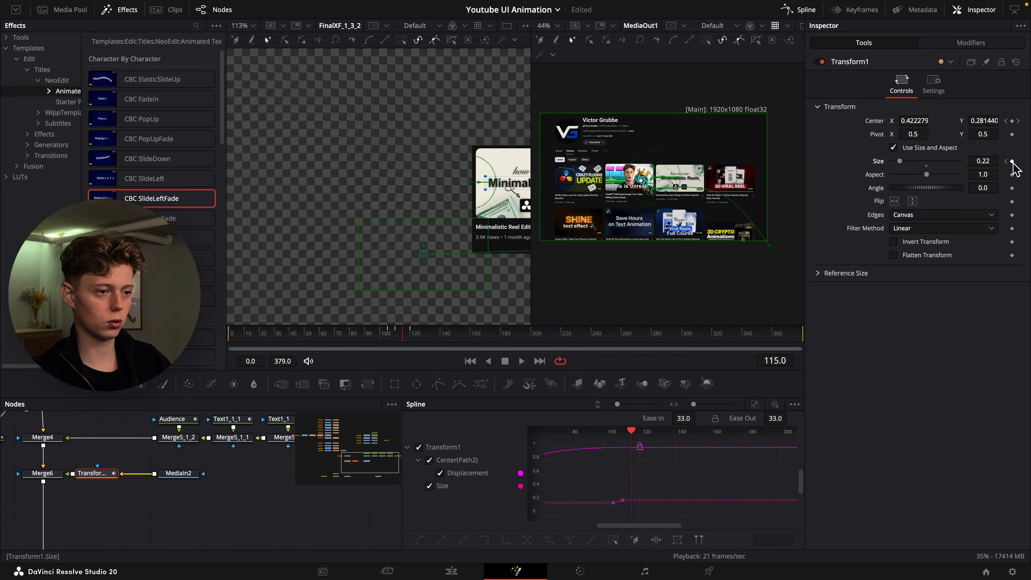
pyautogui.click(1005, 161)
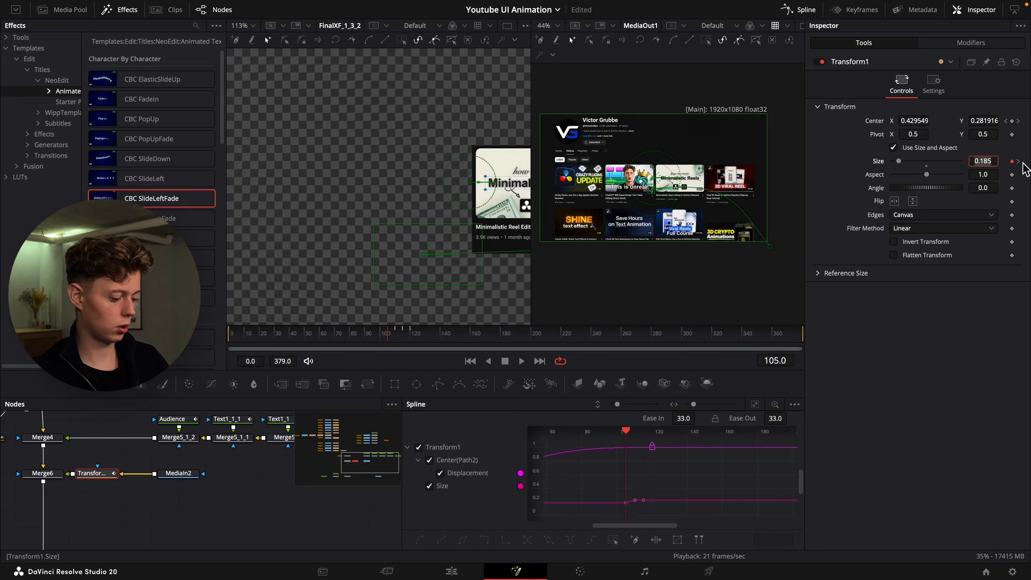
pyautogui.click(1017, 161)
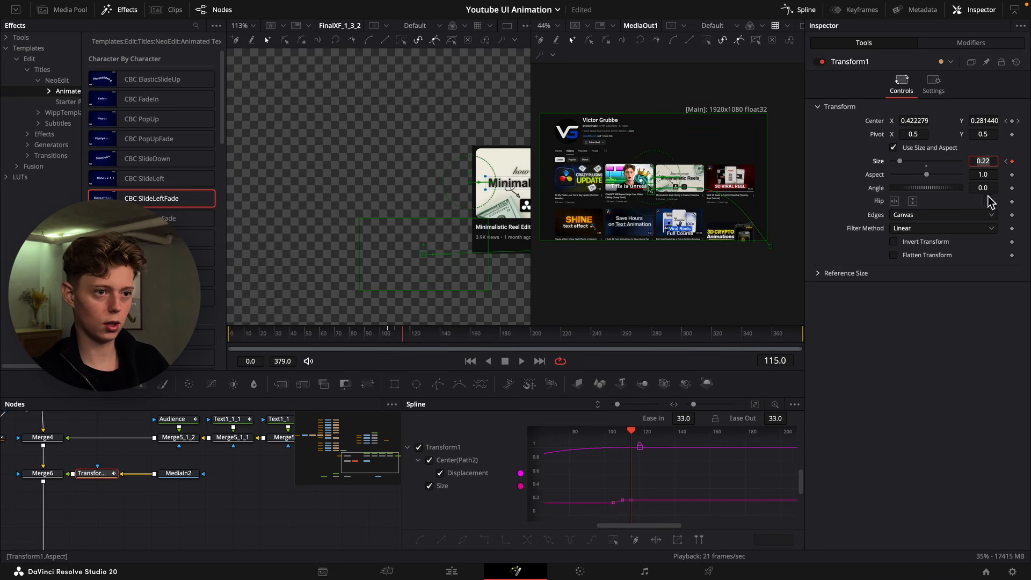
# Isolate the size curve, smooth its three keyframes into an eased bump, and preview the cursor's click motion.
pyautogui.click(441, 473)
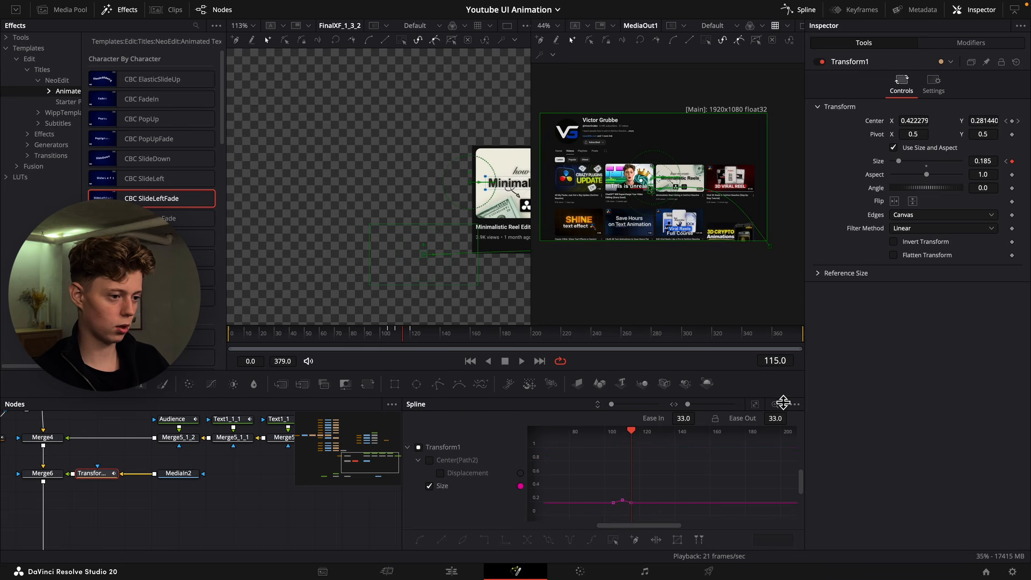
pyautogui.click(755, 405)
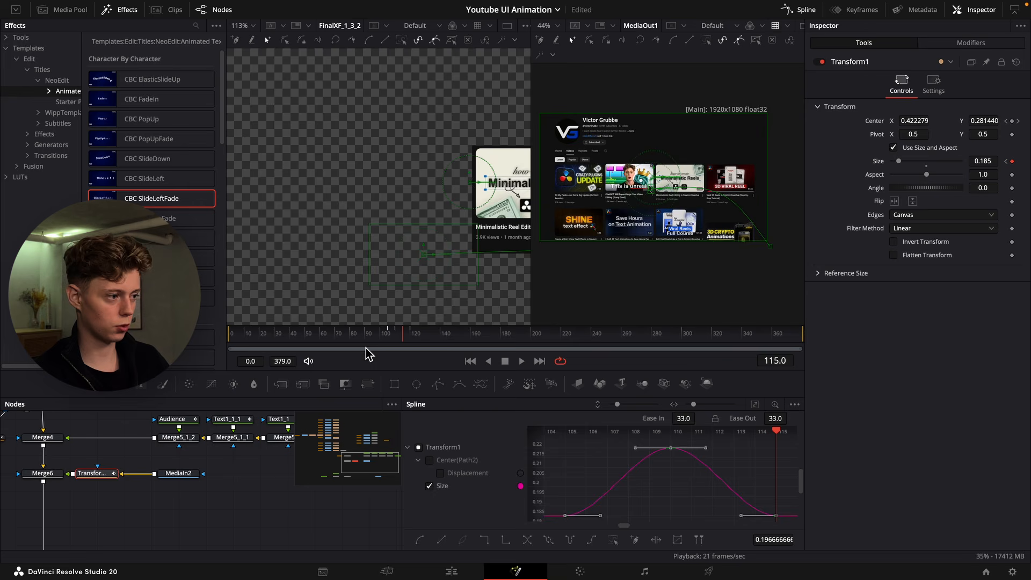
pyautogui.press('space')
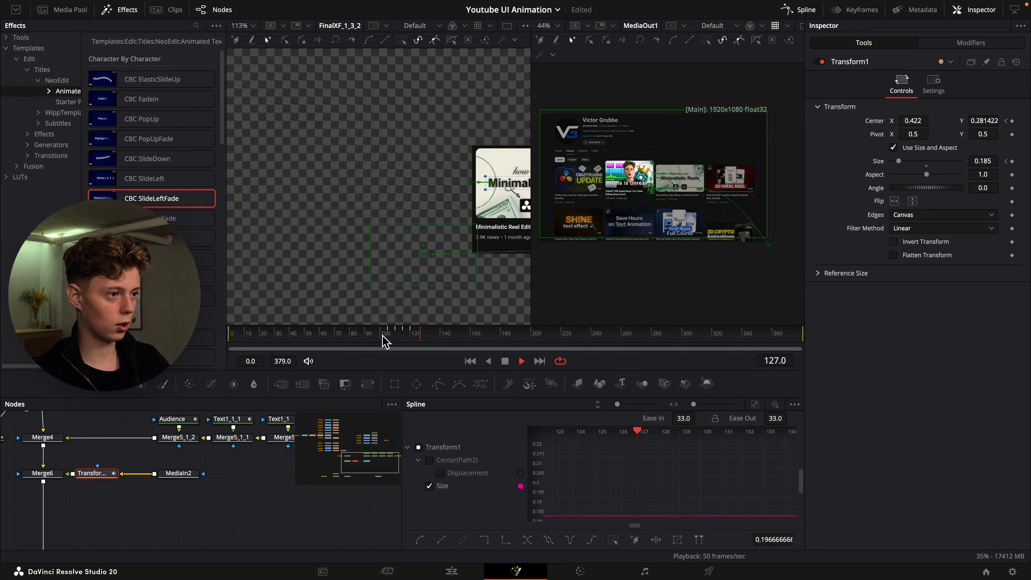
pyautogui.click(467, 335)
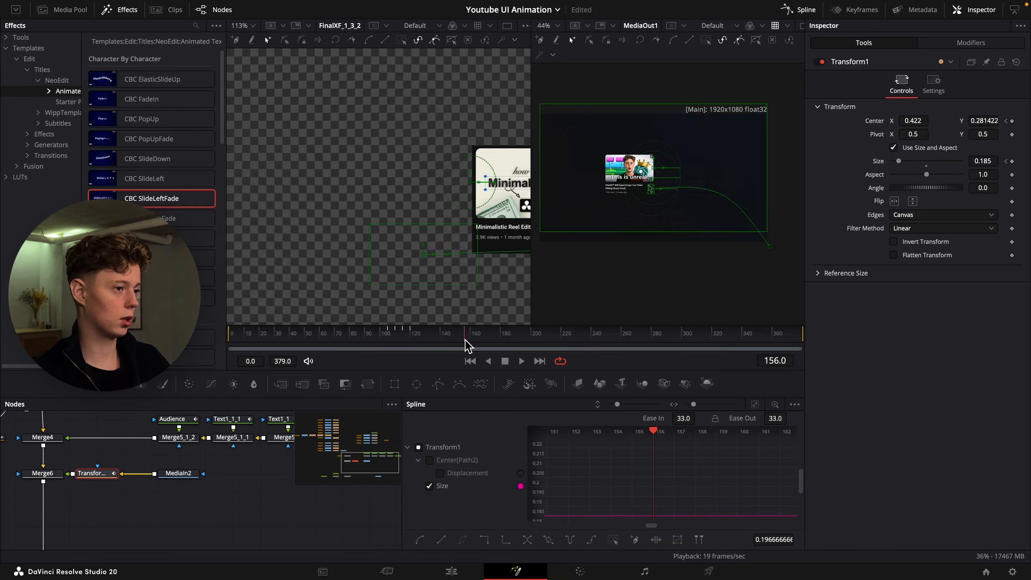
# Keyframe the cursor transform's center at frame 220 so it holds its position.
pyautogui.click(188, 475)
pyautogui.moveTo(482, 338); pyautogui.dragTo(563, 344)
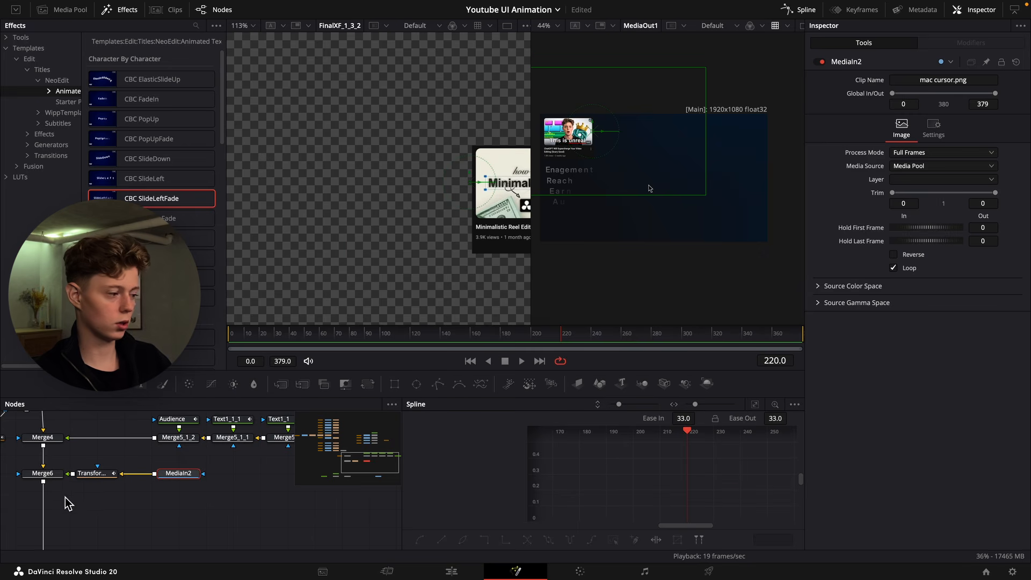
pyautogui.click(91, 473)
# Move the cursor over the Earnings title at frame 290 with center X -2.051 and Y 0.160422.
pyautogui.moveTo(644, 344); pyautogui.dragTo(667, 344)
pyautogui.moveTo(992, 125); pyautogui.dragTo(939, 125)
pyautogui.scroll(5, 688, 198)
pyautogui.moveTo(688, 197); pyautogui.dragTo(828, 214)
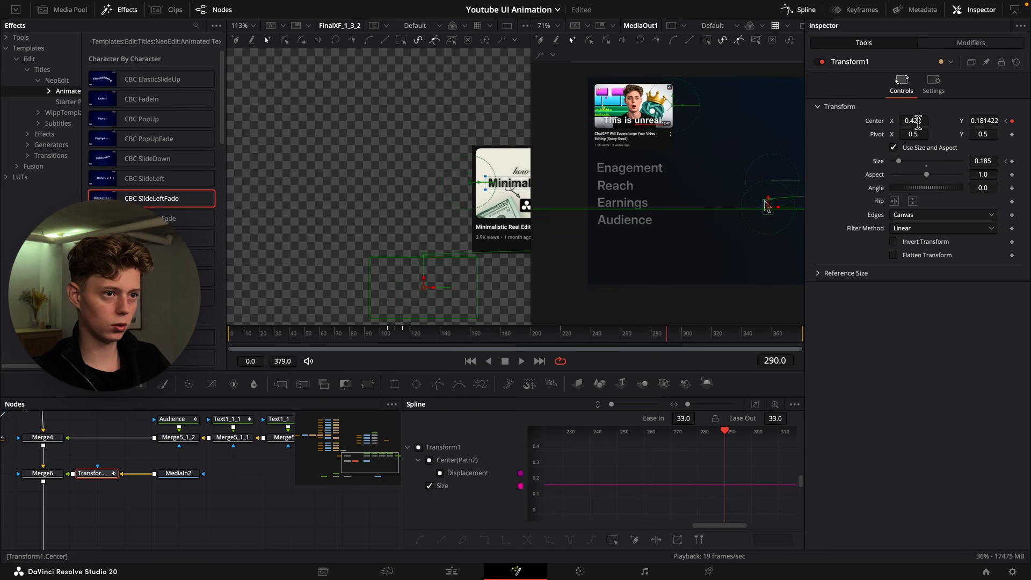
pyautogui.moveTo(918, 121); pyautogui.dragTo(900, 122)
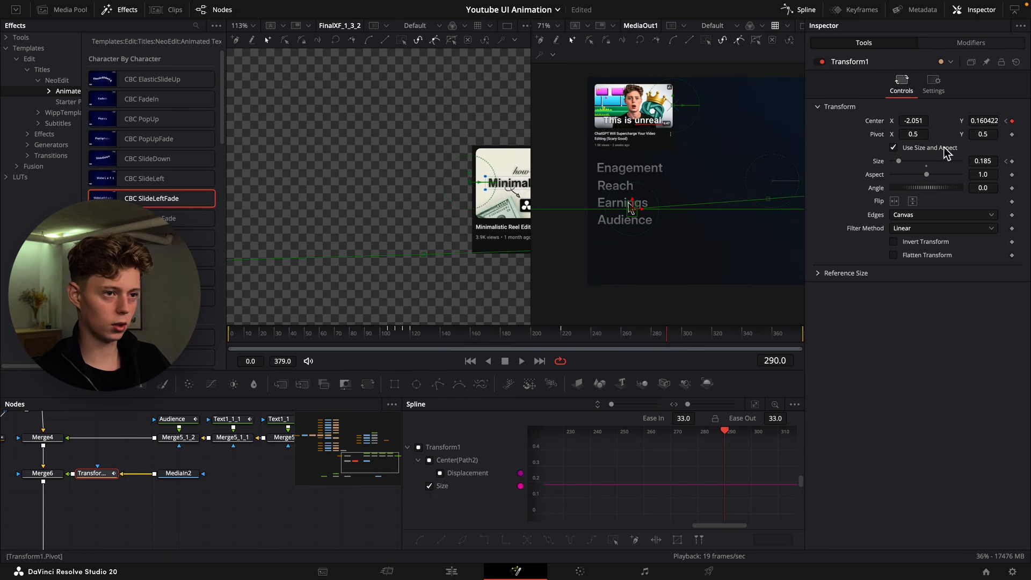
# Isolate the cursor's displacement curve and smooth its last two keyframes, with Ease Out set to 48.
pyautogui.click(757, 411)
pyautogui.click(440, 472)
pyautogui.moveTo(782, 444); pyautogui.dragTo(719, 490)
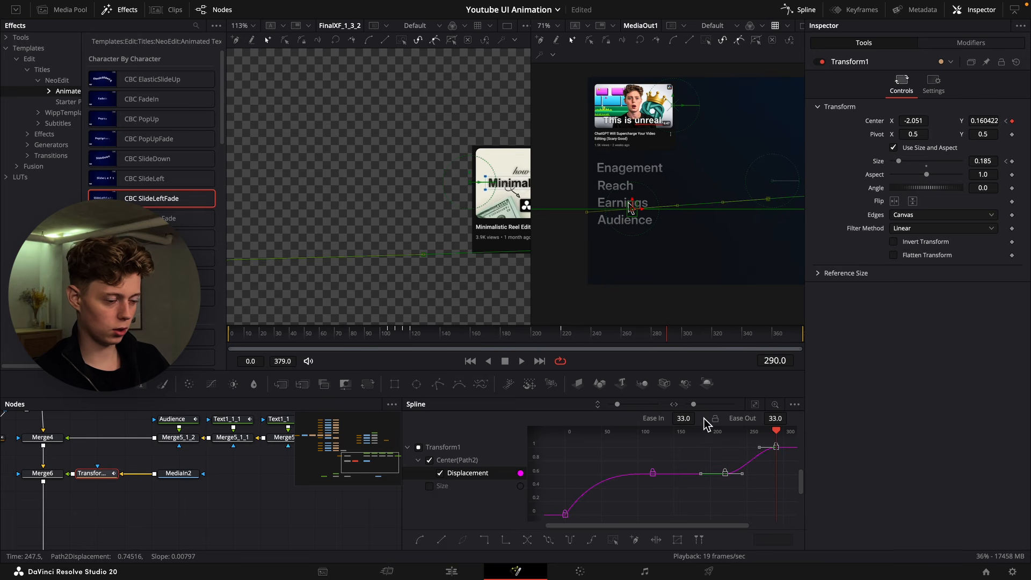
pyautogui.moveTo(775, 419); pyautogui.dragTo(790, 417)
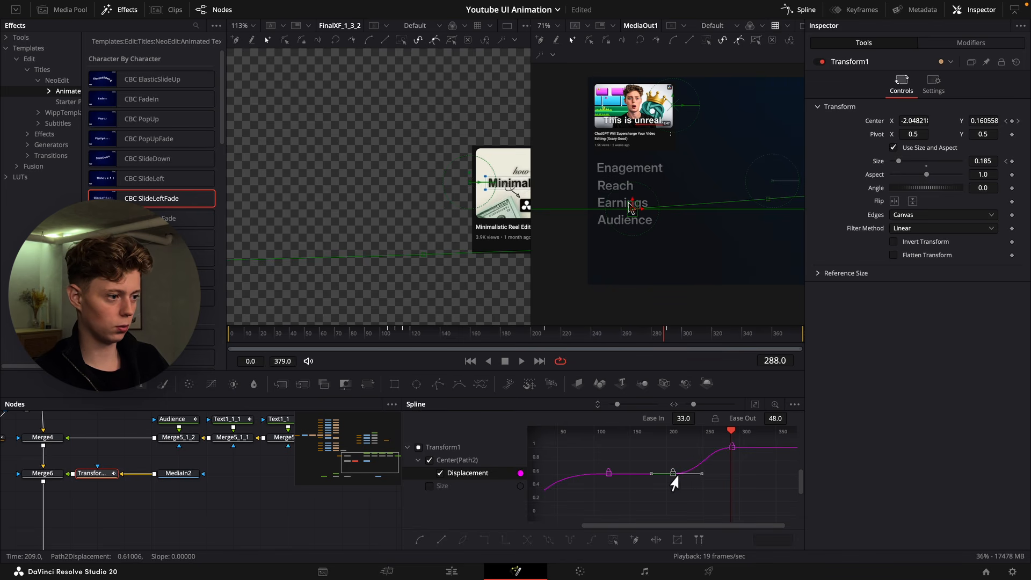
pyautogui.click(707, 491)
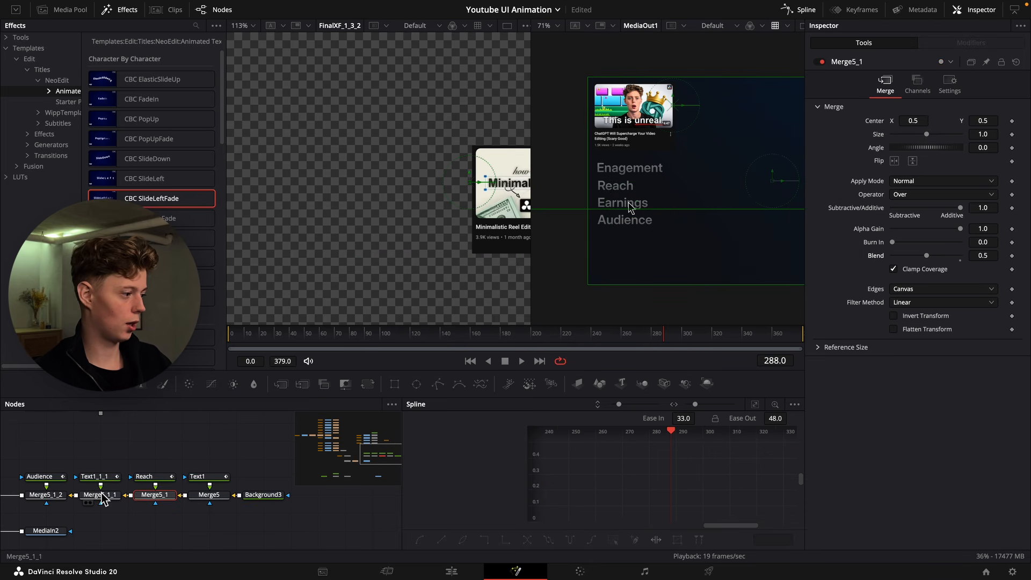
# Rename the Text1_1_1 node as Earnings.
pyautogui.click(101, 477)
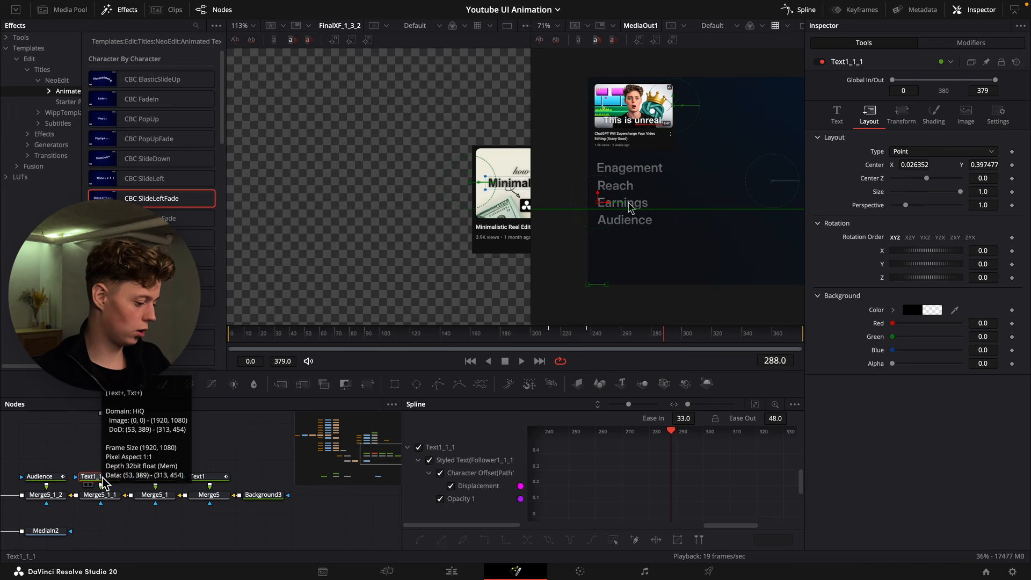
pyautogui.press('F2')
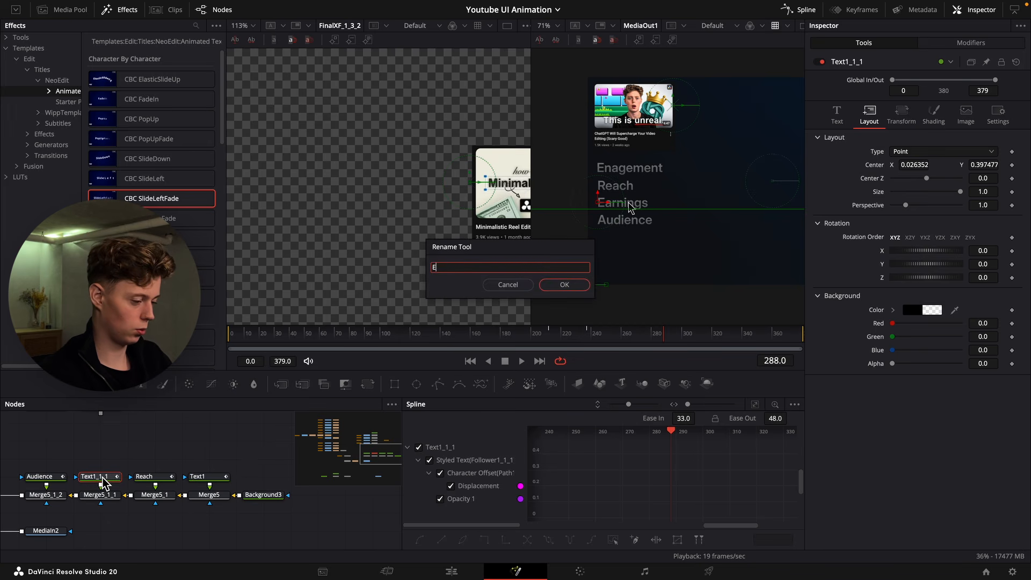
pyautogui.write('Earnings')
pyautogui.press('Return')
# Keyframe the blend of Merge5_1_1, the Earnings title's merge, at frame 269.
pyautogui.click(100, 494)
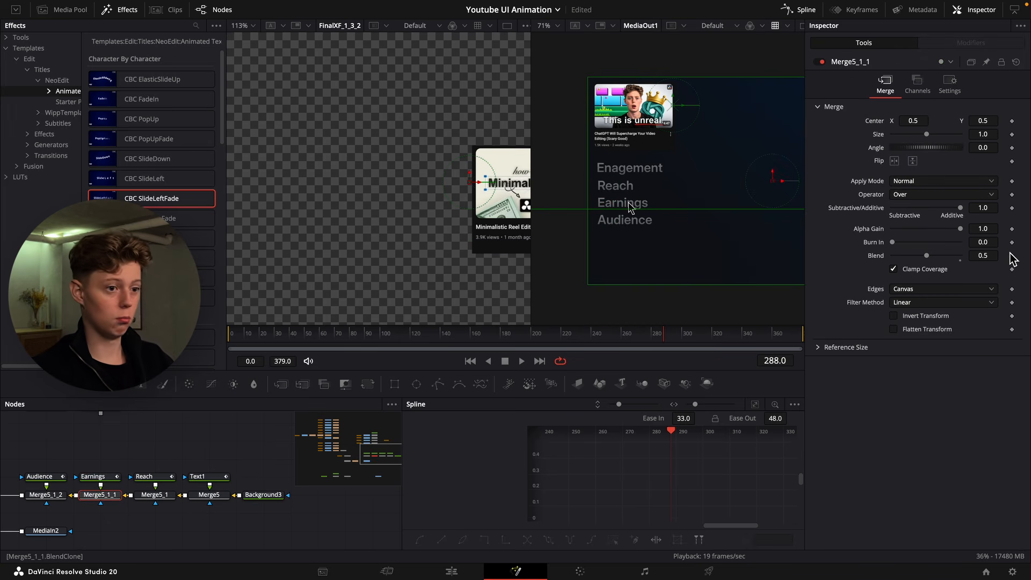
pyautogui.press('Left')
pyautogui.press('Left')
pyautogui.press('Left')
pyautogui.press('Left')
pyautogui.press('Left')
pyautogui.press('Left')
pyautogui.press('Left')
pyautogui.press('Left')
pyautogui.press('Left')
pyautogui.press('Left')
pyautogui.press('Left')
pyautogui.press('Left')
pyautogui.press('Left')
pyautogui.press('Left')
pyautogui.press('Left')
pyautogui.press('Left')
pyautogui.press('Left')
pyautogui.press('Left')
pyautogui.press('Left')
pyautogui.press('Left')
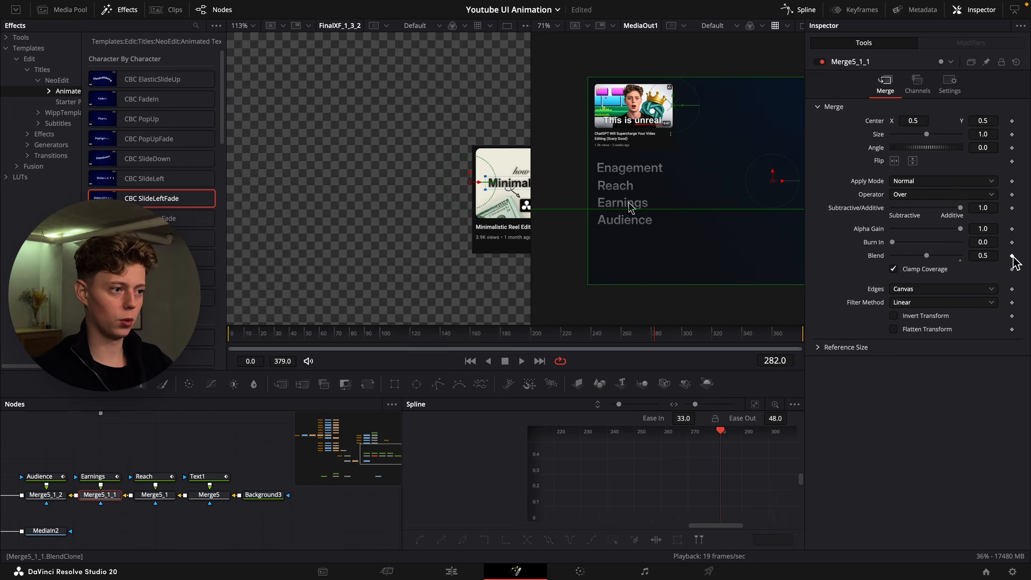
pyautogui.press('Right')
pyautogui.press('Right')
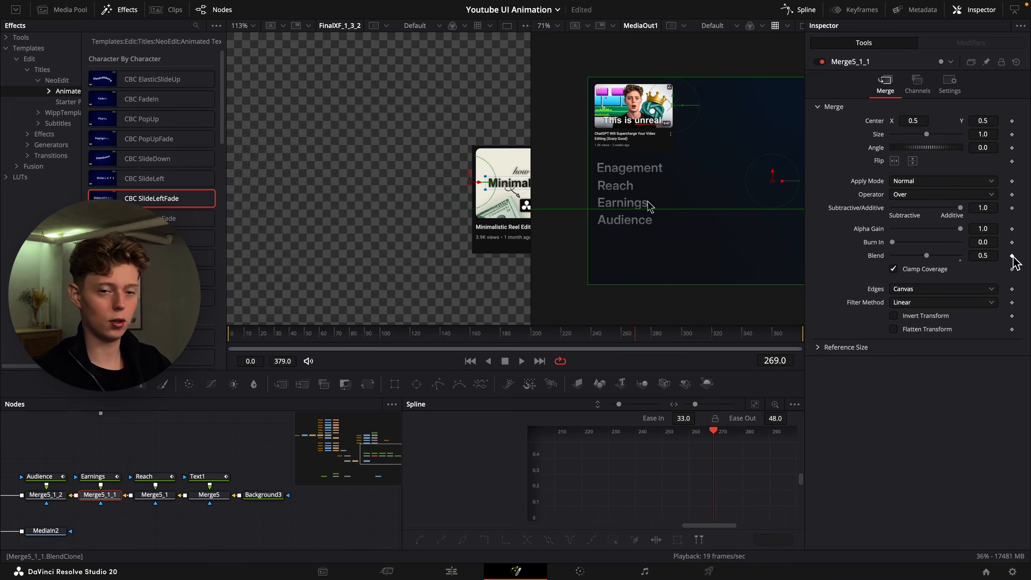
pyautogui.click(1011, 256)
# Brighten the Earnings title by setting its merge's blend to 1.0 at frame 289.
pyautogui.press('Right')
pyautogui.press('Right')
pyautogui.press('Right')
pyautogui.press('Right')
pyautogui.press('Right')
pyautogui.press('Right')
pyautogui.press('Right')
pyautogui.press('Right')
pyautogui.press('Right')
pyautogui.press('Right')
pyautogui.press('Right')
pyautogui.press('Right')
pyautogui.press('Right')
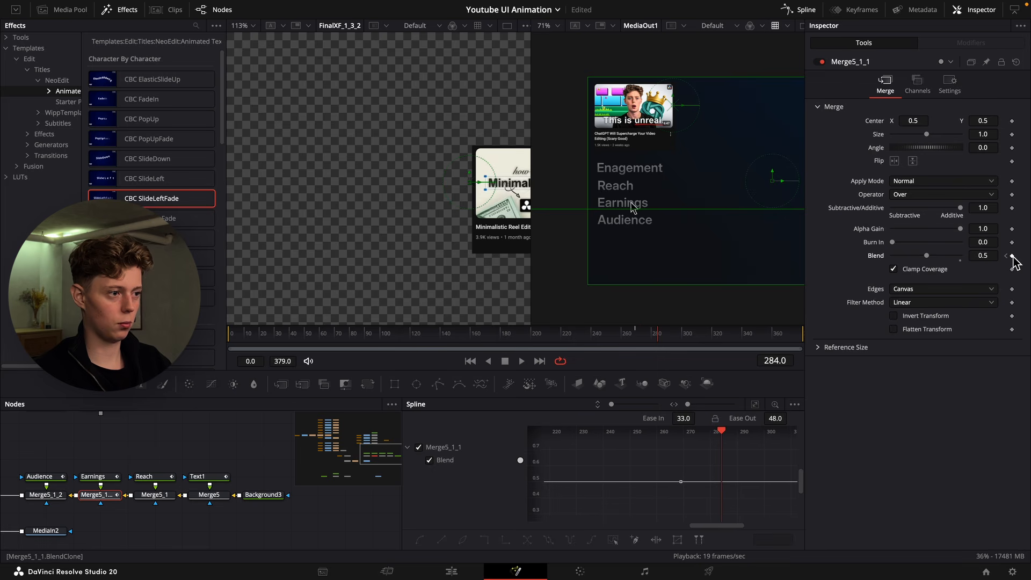
pyautogui.press('Right')
pyautogui.press('Right')
pyautogui.press('Right')
pyautogui.press('Right')
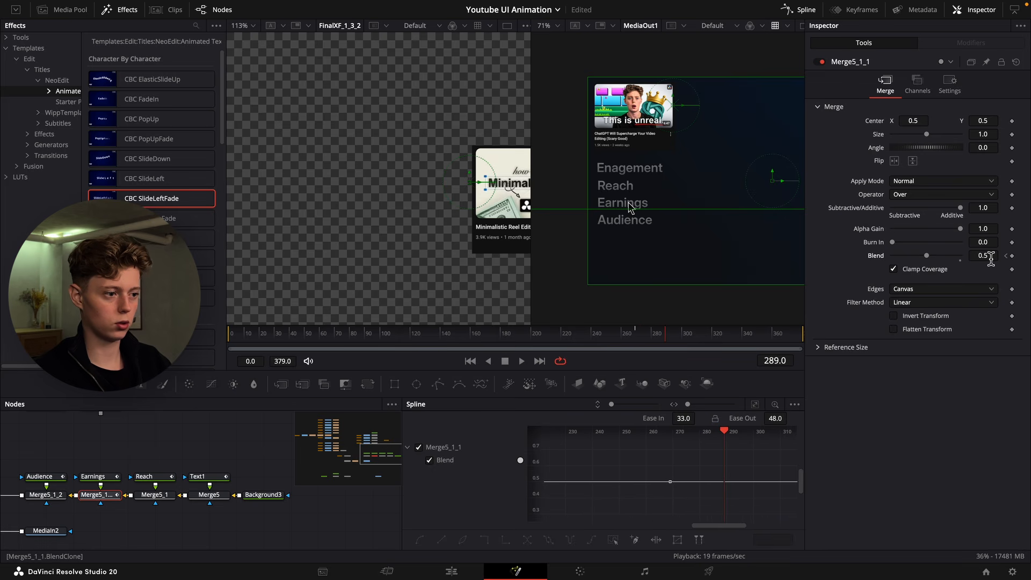
pyautogui.moveTo(991, 258); pyautogui.dragTo(1020, 259)
# At frame 295, add a Background node and merge it into the chain between Merge5_1_2 and Merge4.
pyautogui.press('Right')
pyautogui.press('Right')
pyautogui.press('Right')
pyautogui.press('Right')
pyautogui.press('Right')
pyautogui.press('Right')
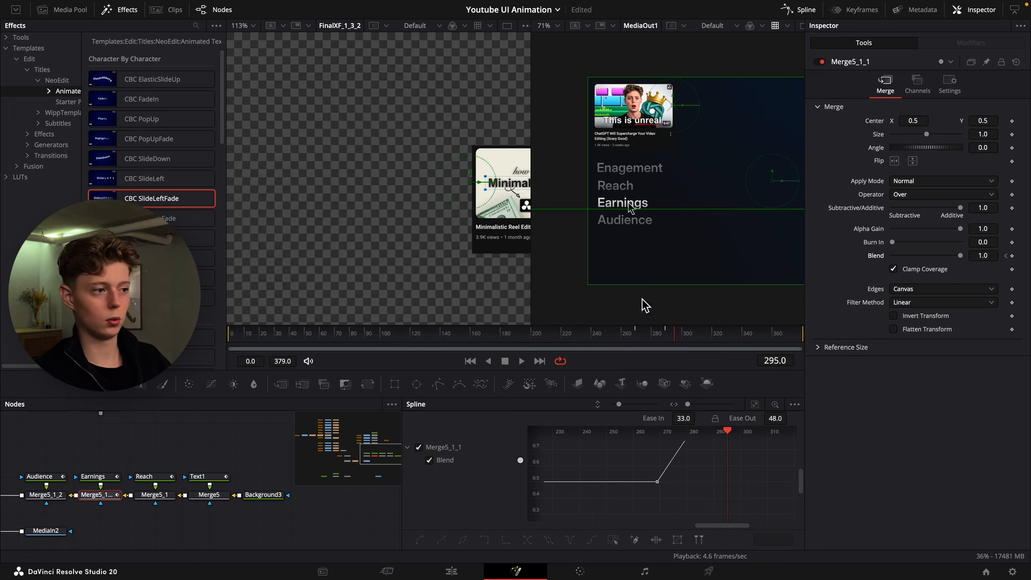
pyautogui.moveTo(680, 245); pyautogui.dragTo(647, 239)
pyautogui.moveTo(86, 464); pyautogui.dragTo(302, 445)
pyautogui.click(201, 481)
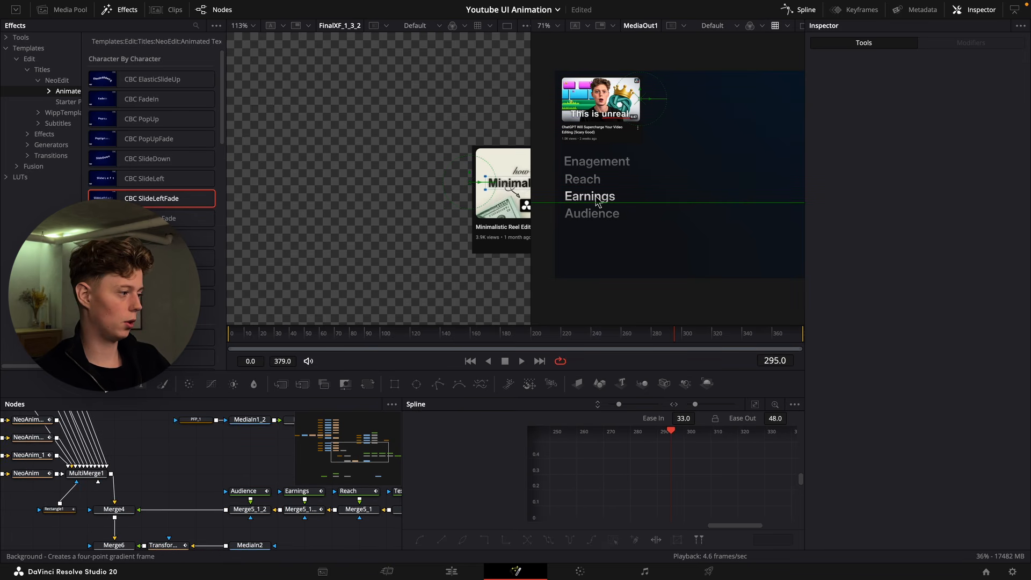
pyautogui.moveTo(97, 384); pyautogui.dragTo(227, 511)
pyautogui.moveTo(294, 511); pyautogui.dragTo(195, 510)
pyautogui.click(196, 491)
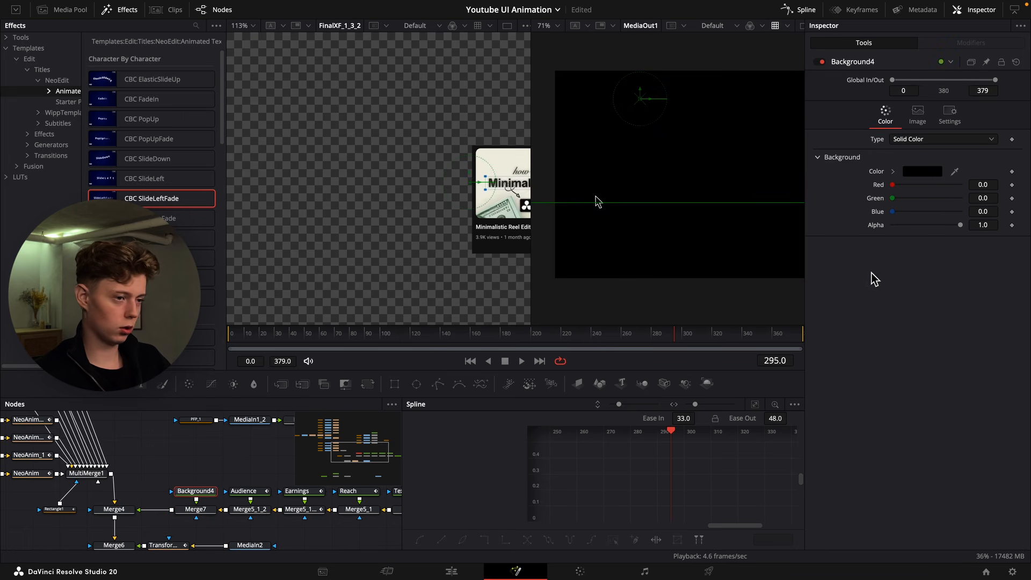
# Make the new background white and attach a Polygon mask to it.
pyautogui.click(892, 171)
pyautogui.click(890, 182)
pyautogui.moveTo(395, 383); pyautogui.dragTo(206, 481)
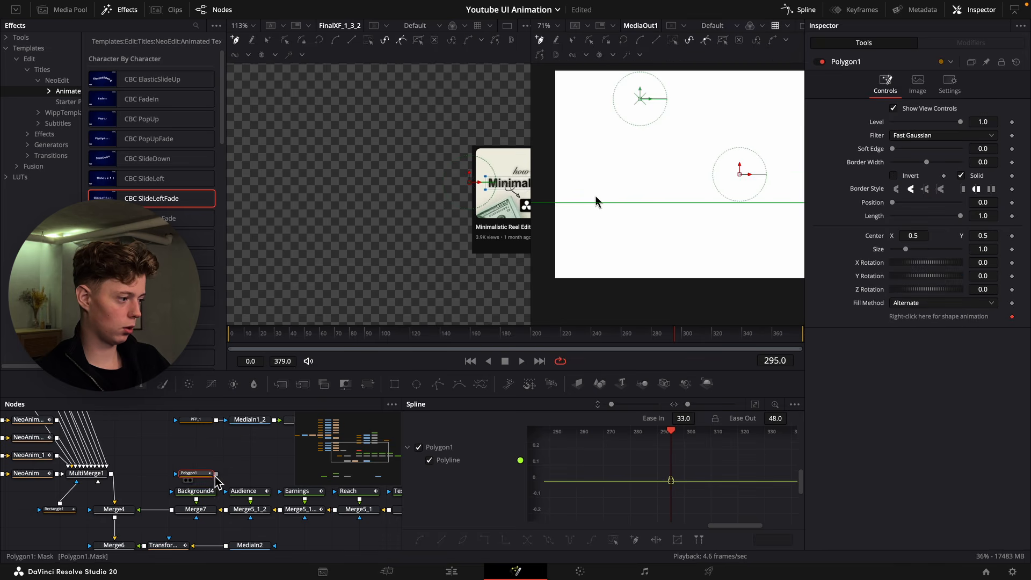
# Draw a straight horizontal two-point polygon line just under the Earnings title and turn off its Solid fill.
pyautogui.scroll(5, 584, 218)
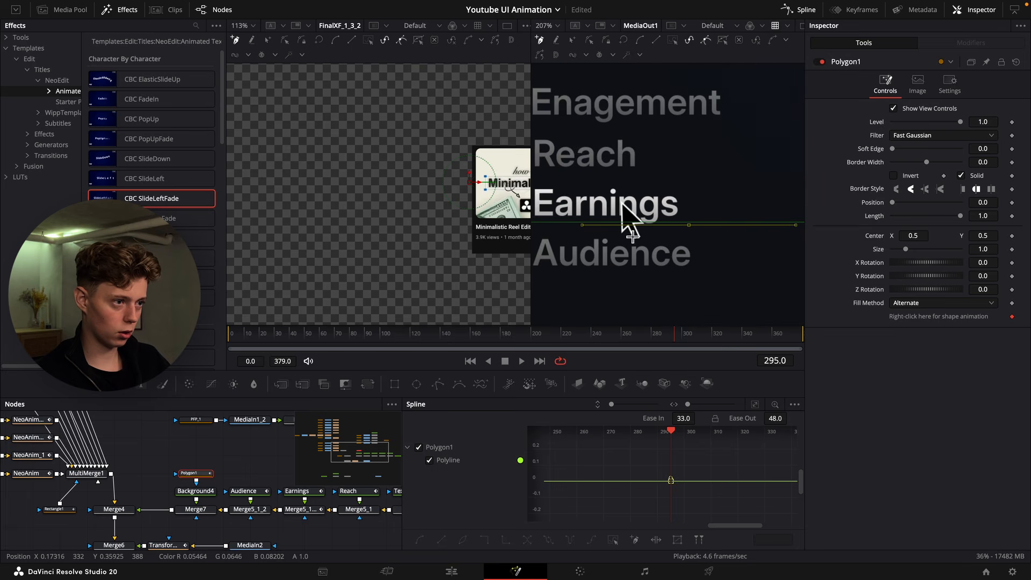
pyautogui.hscroll(-3, 626, 229)
pyautogui.click(581, 220)
pyautogui.click(753, 220)
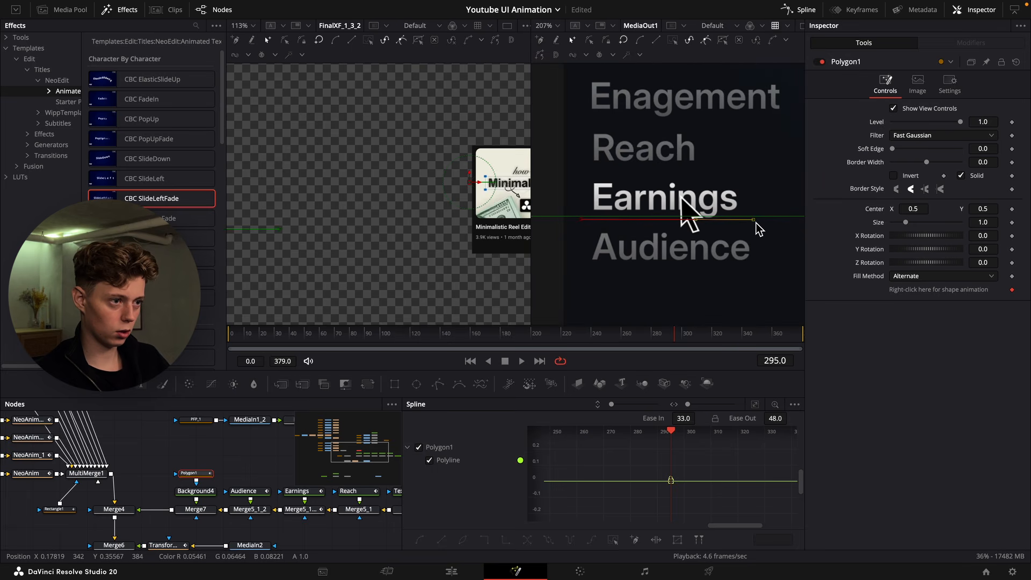
pyautogui.click(960, 176)
# Extend both ends of the underline slightly past the Earnings title, level it, and set its border width to 0.0017.
pyautogui.moveTo(979, 164); pyautogui.dragTo(995, 164)
pyautogui.moveTo(754, 221); pyautogui.dragTo(773, 219)
pyautogui.moveTo(581, 219); pyautogui.dragTo(572, 219)
pyautogui.moveTo(983, 162); pyautogui.dragTo(961, 162)
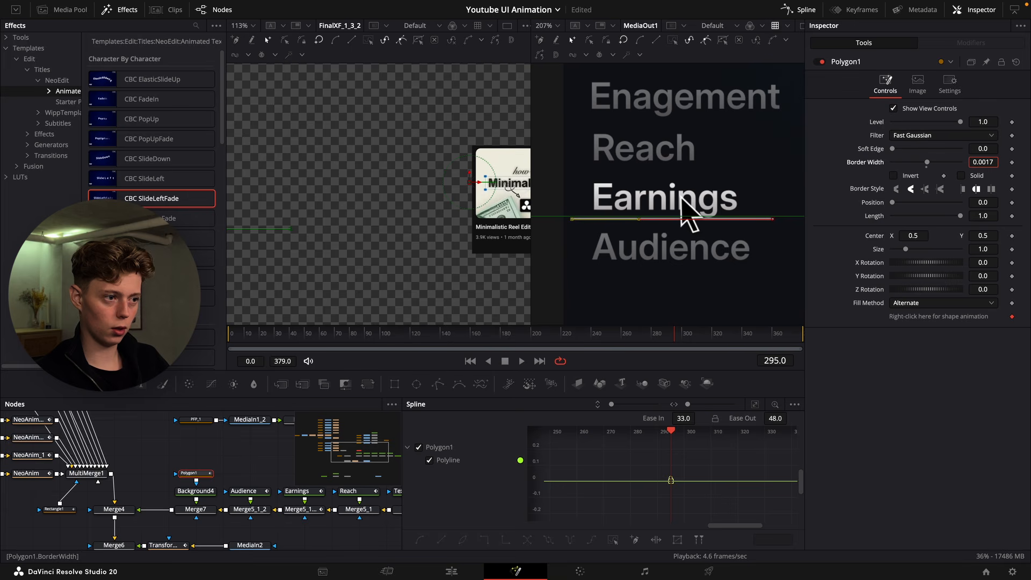
pyautogui.scroll(5, 739, 208)
pyautogui.moveTo(794, 227); pyautogui.dragTo(794, 228)
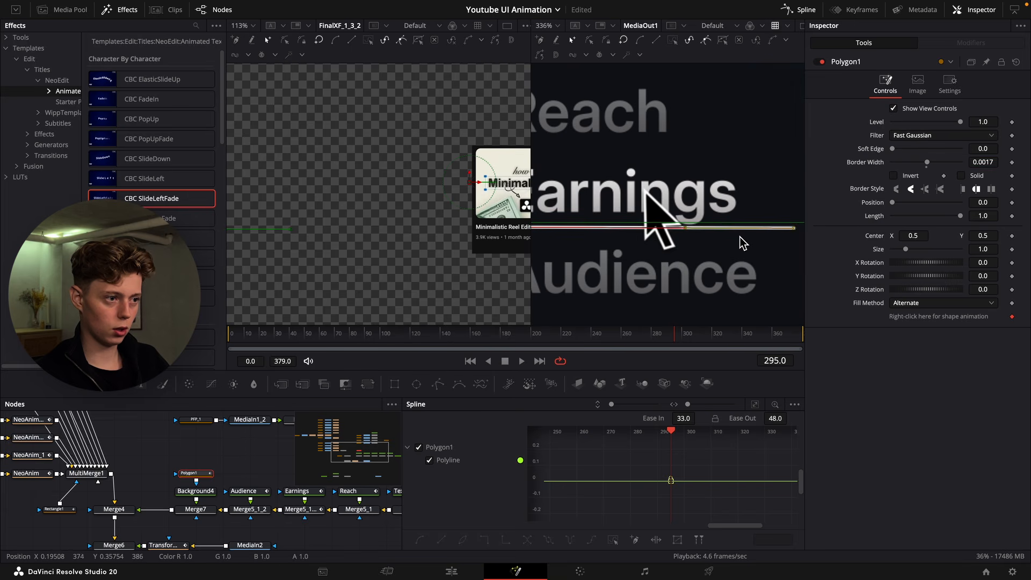
# Add a Rectangle mask node and connect it to the underline's Merge7 as its effect mask.
pyautogui.hscroll(-5, 639, 230)
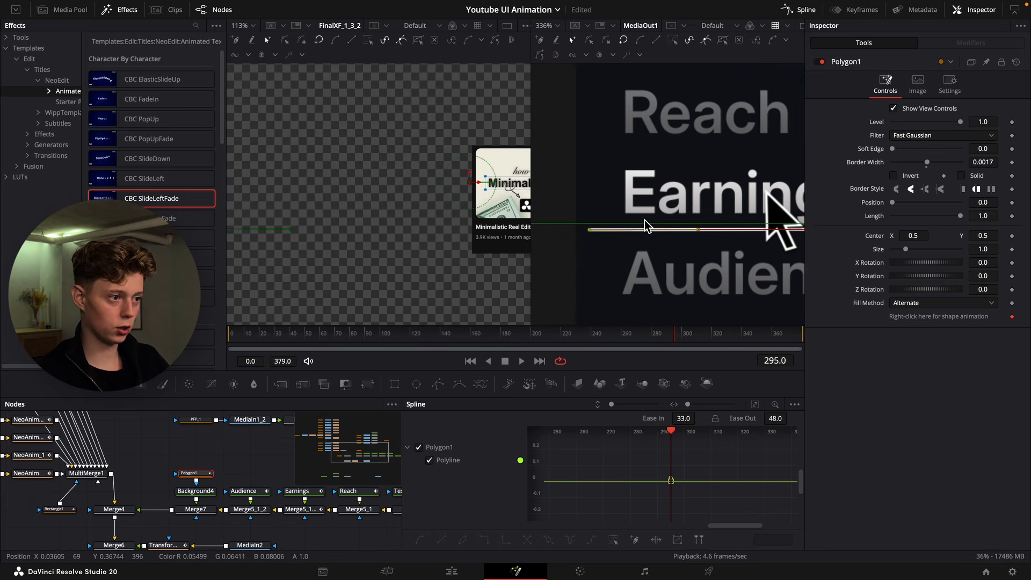
pyautogui.scroll(-3, 644, 225)
pyautogui.hscroll(1, 671, 231)
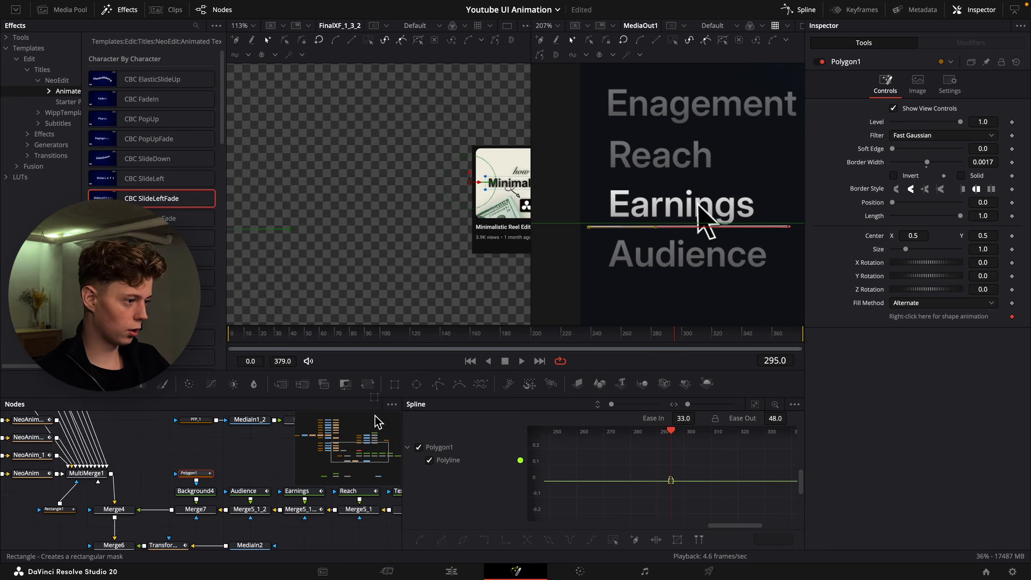
pyautogui.moveTo(187, 537); pyautogui.dragTo(186, 535)
pyautogui.moveTo(218, 527); pyautogui.dragTo(197, 517)
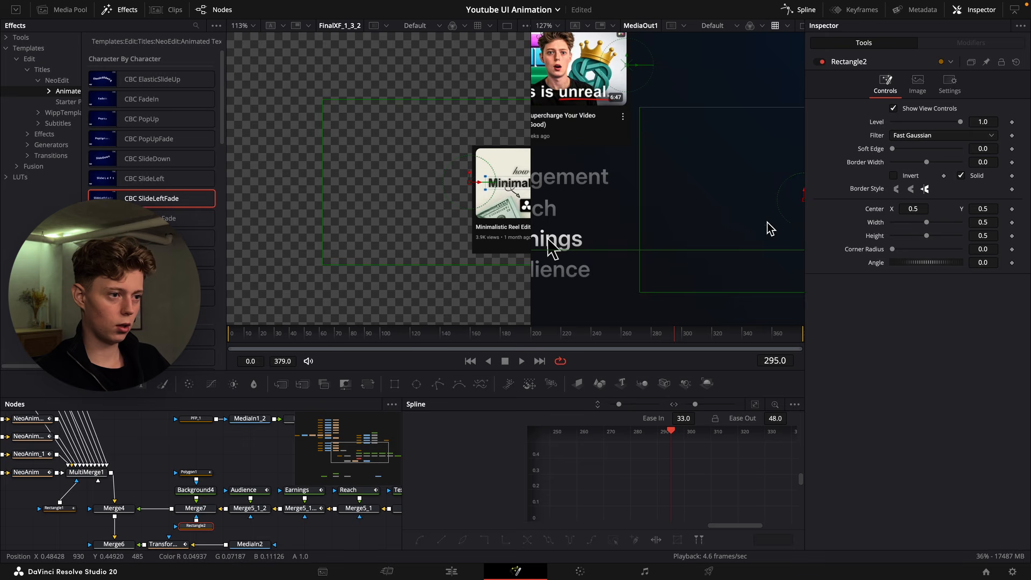
# Narrow the Merge7 mask to about 0.017 wide, centre it on the Earnings underline, and set its soft edge to 0.0054.
pyautogui.hscroll(4, 768, 225)
pyautogui.scroll(-4, 659, 228)
pyautogui.moveTo(629, 224); pyautogui.dragTo(718, 224)
pyautogui.scroll(4, 568, 229)
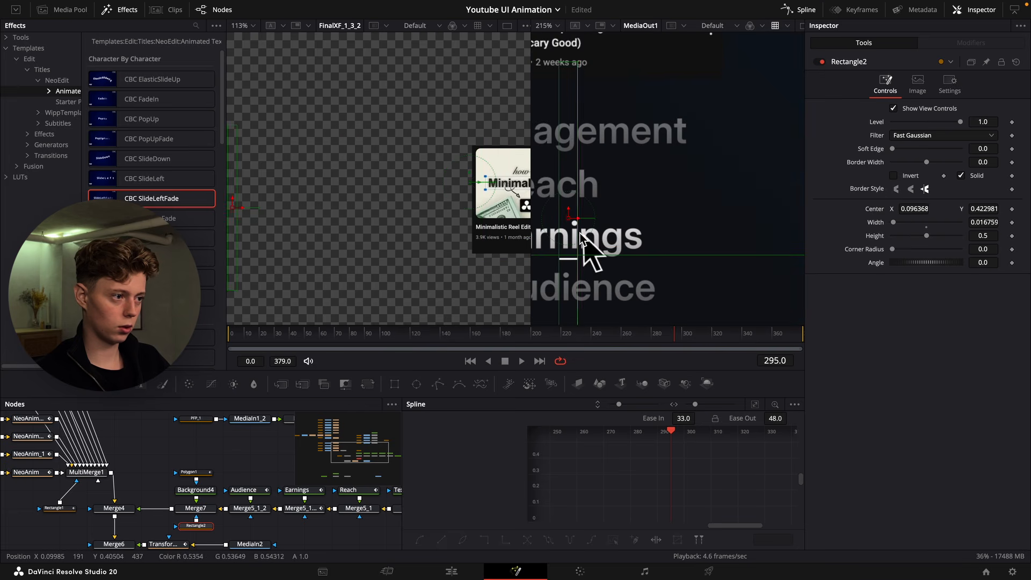
pyautogui.moveTo(569, 229); pyautogui.dragTo(635, 205)
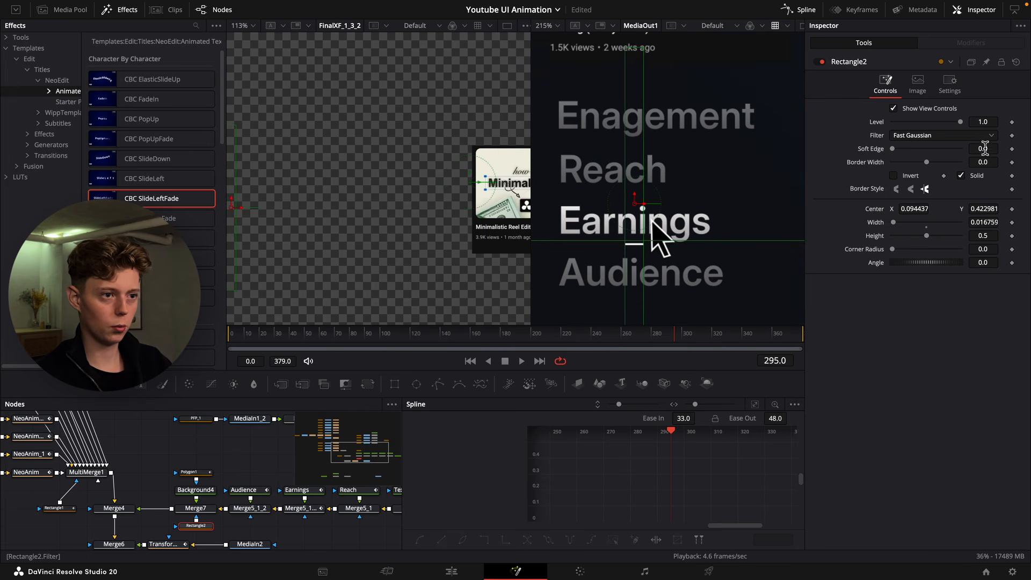
pyautogui.moveTo(984, 149); pyautogui.dragTo(997, 148)
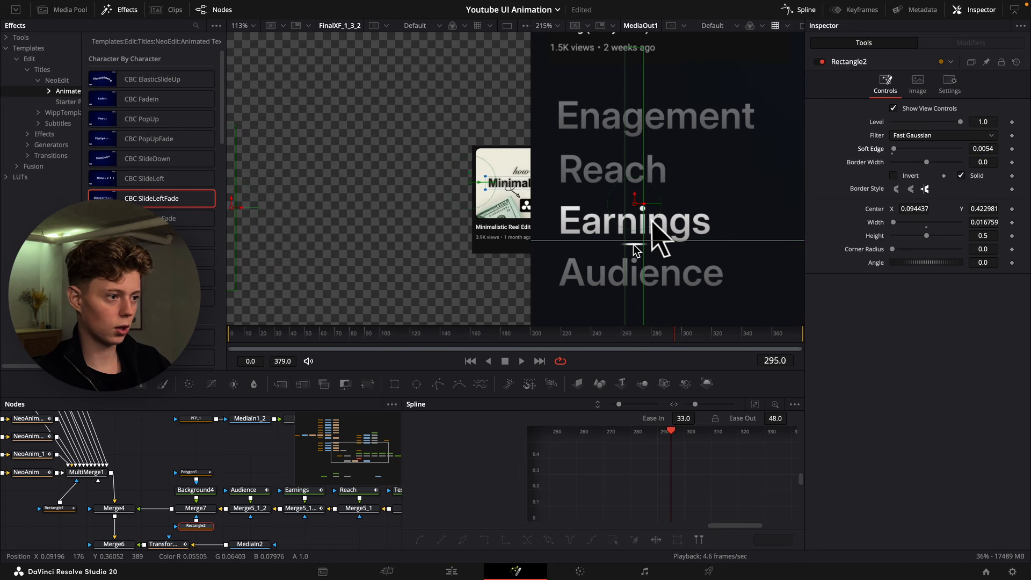
# Keyframe the mask's width from 0 at frame 271 to 0.131 at frame 290, and set its Center X to 0.095438.
pyautogui.click(651, 334)
pyautogui.moveTo(651, 333); pyautogui.dragTo(639, 335)
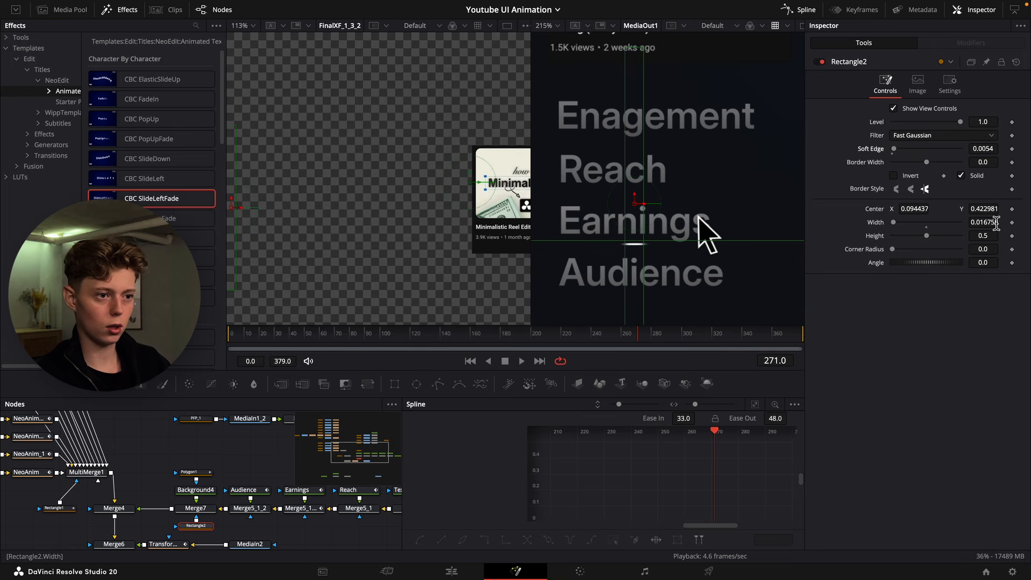
pyautogui.click(1011, 223)
pyautogui.doubleClick(991, 222)
pyautogui.write('0')
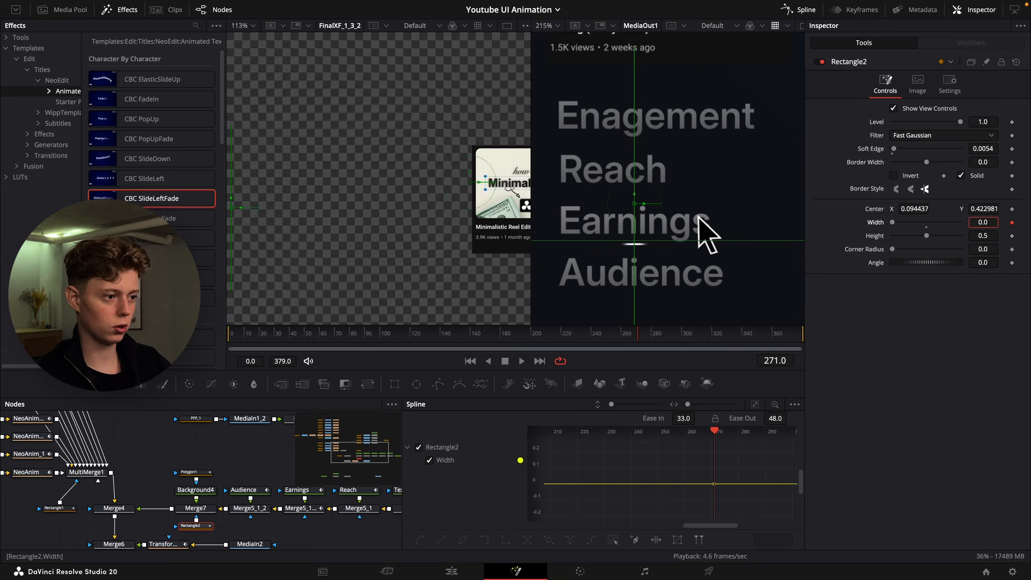
pyautogui.press('Return')
pyautogui.moveTo(663, 335); pyautogui.dragTo(668, 336)
pyautogui.moveTo(989, 222); pyautogui.dragTo(1026, 223)
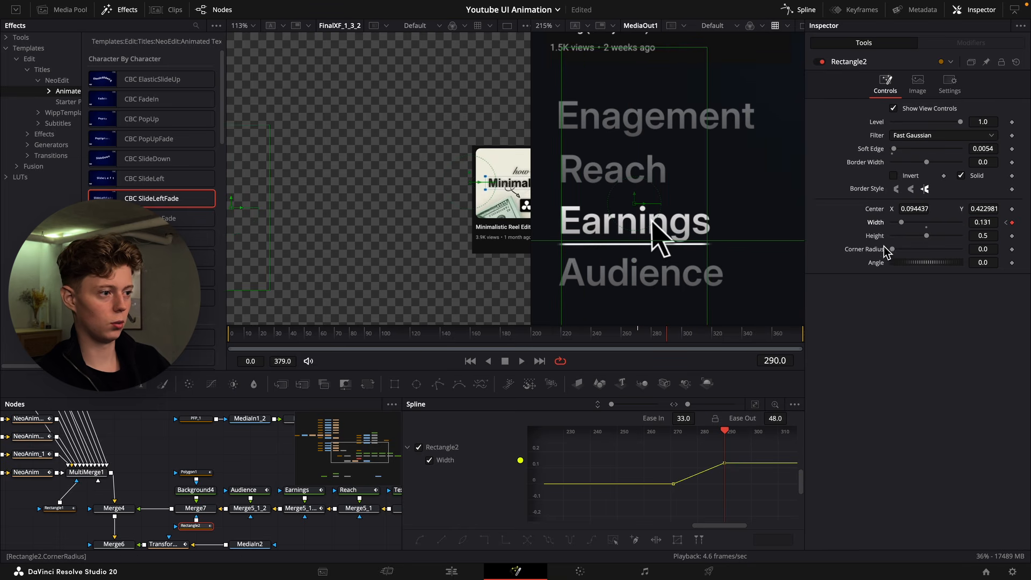
pyautogui.moveTo(911, 209); pyautogui.dragTo(911, 209)
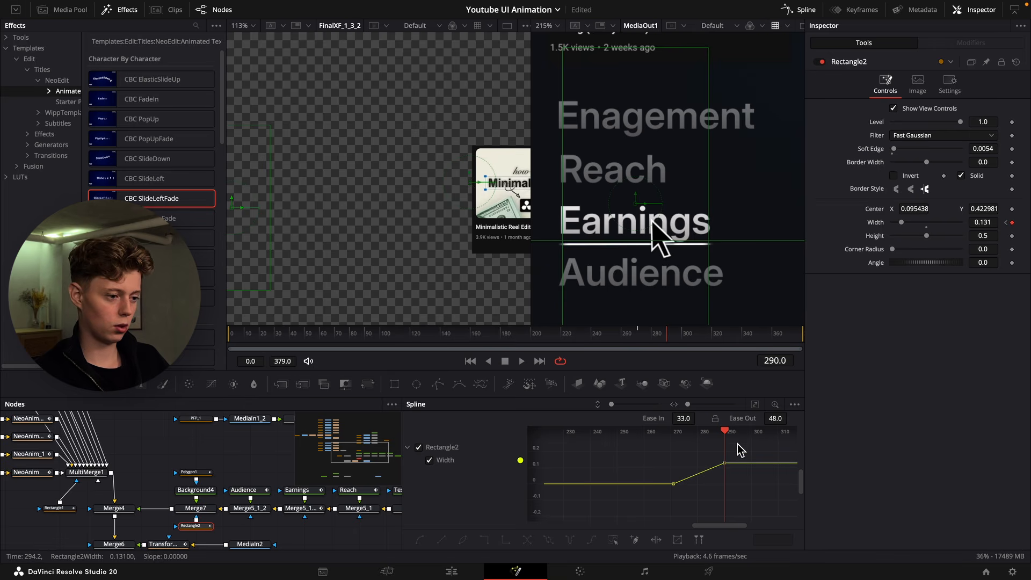
# Smooth the mask's width keyframes with Ease In 43.4 and Ease Out 46.7, and play back the underline reveal.
pyautogui.moveTo(739, 460); pyautogui.dragTo(669, 507)
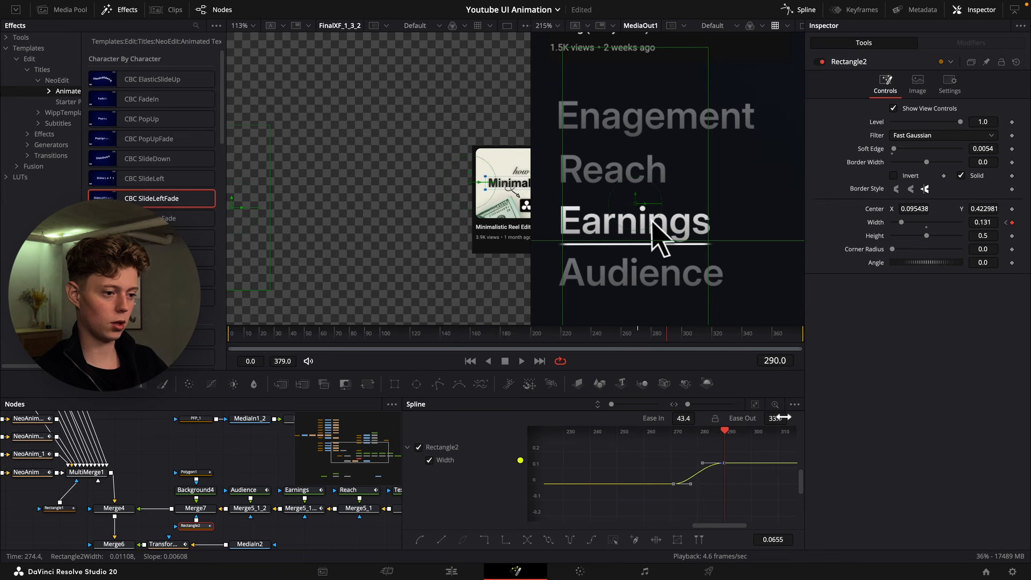
pyautogui.click(644, 334)
pyautogui.press('space')
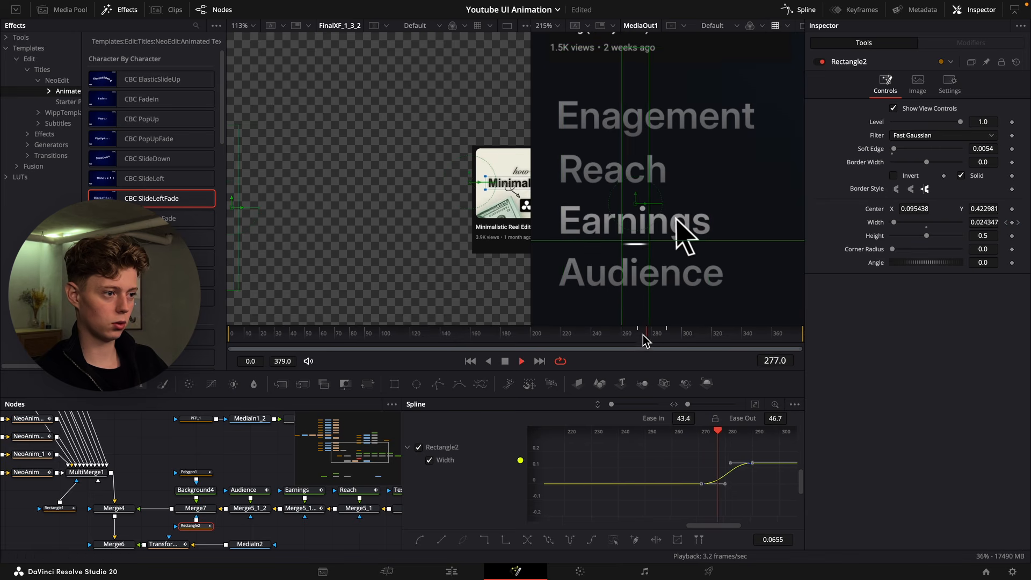
pyautogui.press('space')
# At frame 300, turn on Loop for the MediaIn node that feeds the ChatGPT video thumbnail.
pyautogui.hscroll(4, 198, 489)
pyautogui.scroll(-2, 198, 490)
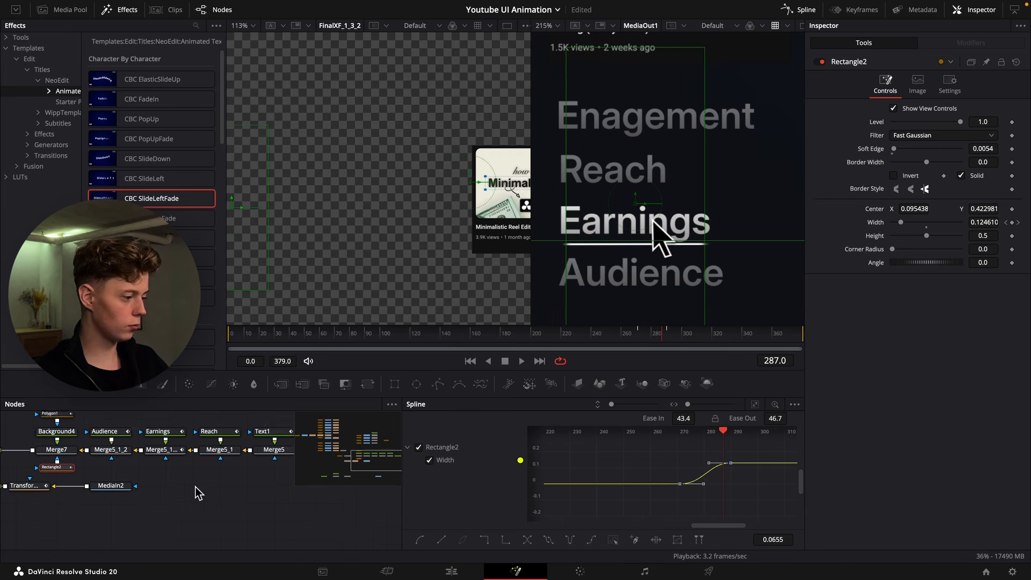
pyautogui.hscroll(-3, 177, 486)
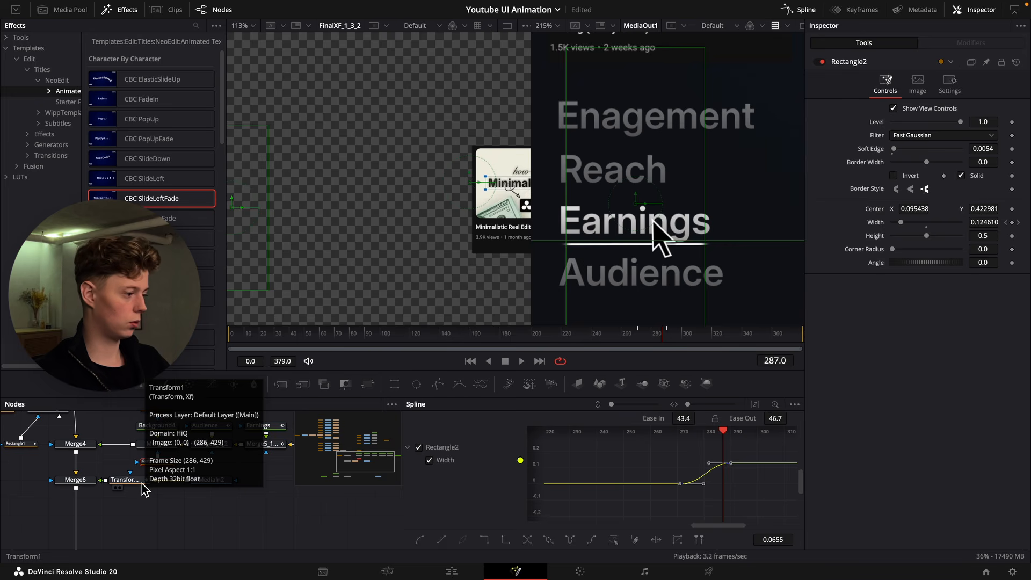
pyautogui.click(146, 481)
pyautogui.click(677, 335)
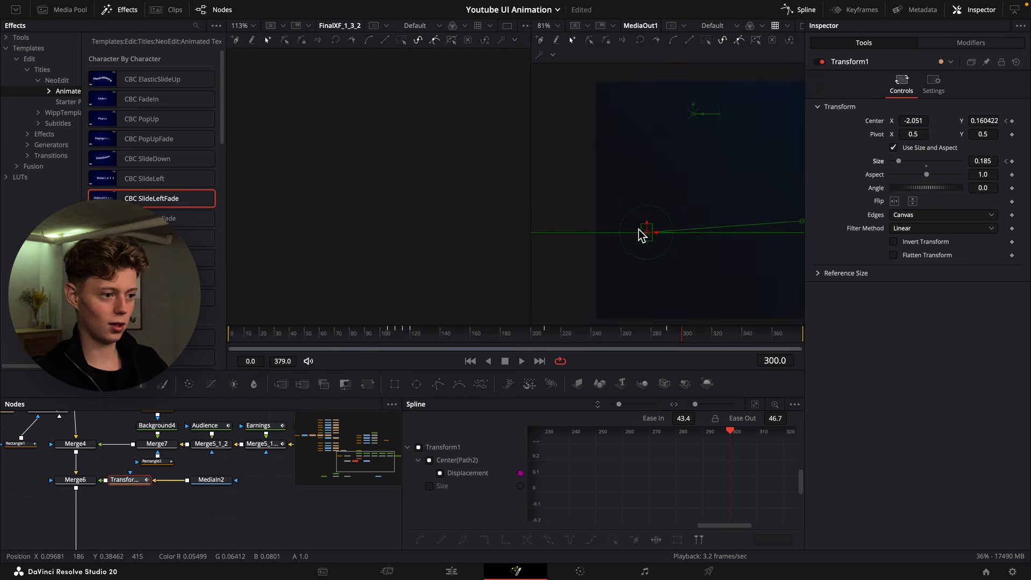
pyautogui.scroll(-5, 641, 231)
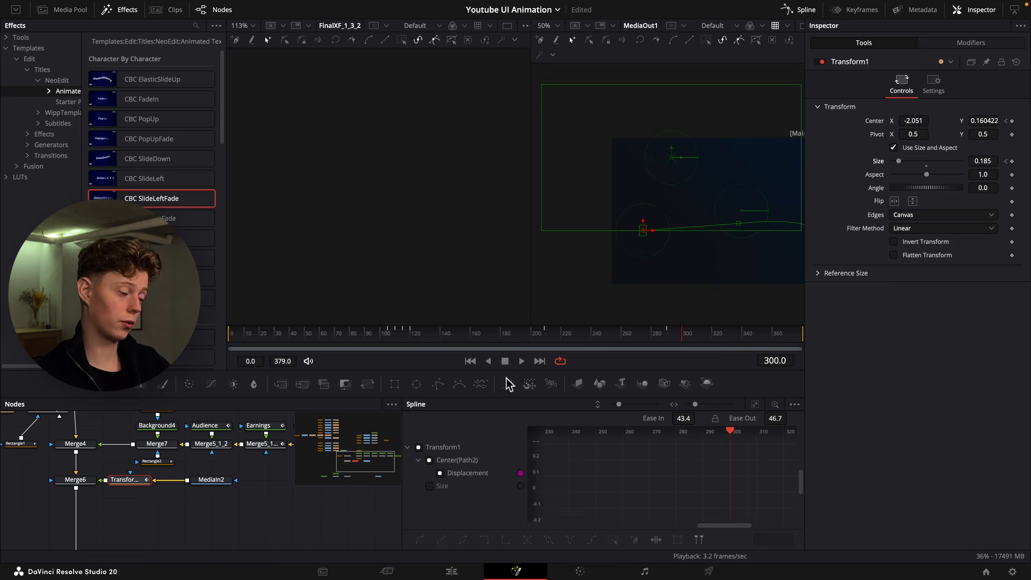
pyautogui.scroll(5, 174, 486)
pyautogui.hscroll(-6, 175, 487)
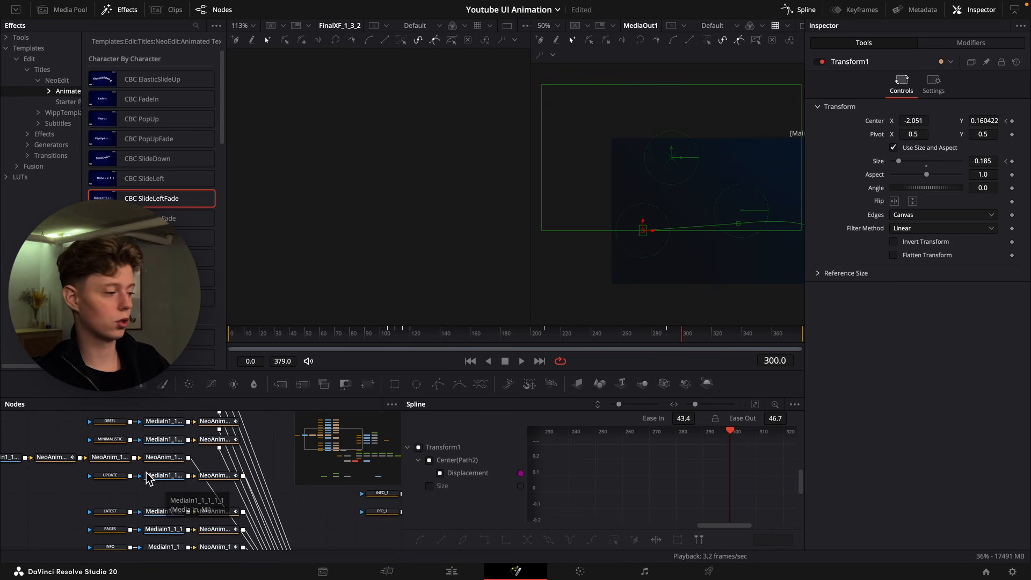
pyautogui.hscroll(-5, 168, 478)
pyautogui.scroll(1, 168, 478)
pyautogui.click(83, 469)
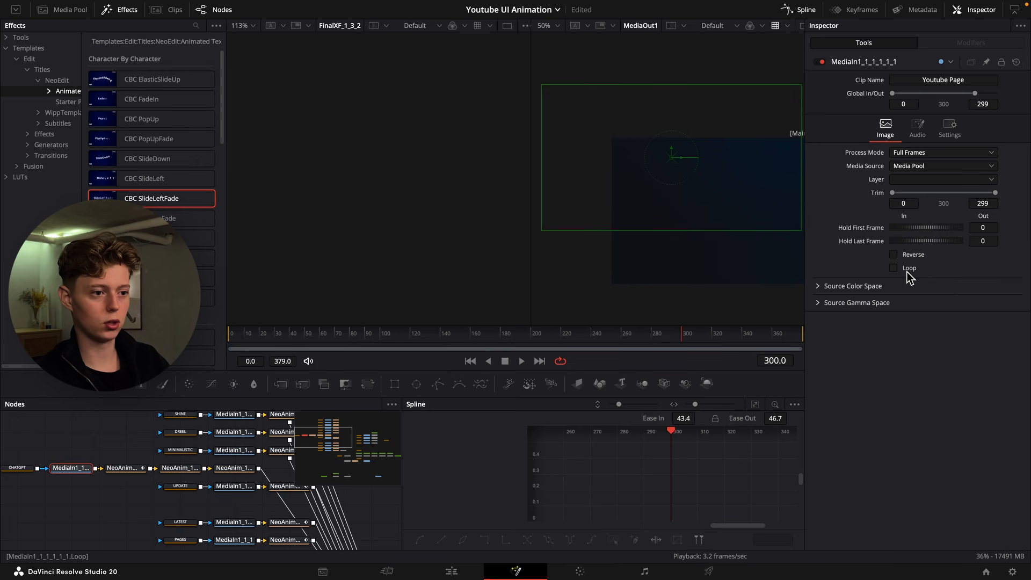
pyautogui.click(907, 271)
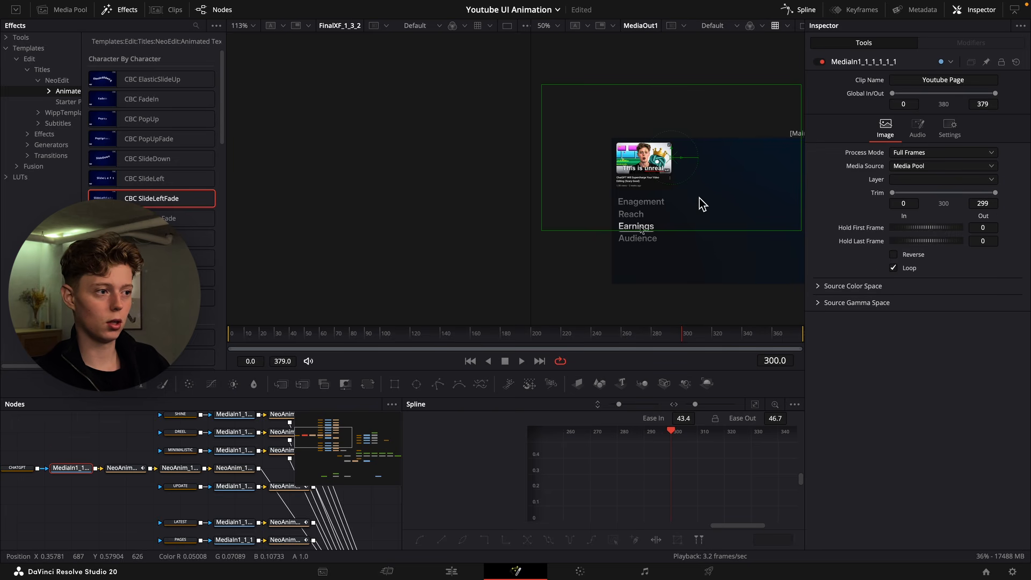
# Keyframe the cursor Transform1's size as 0.185 at frames 300 and 310 and 0.259 at frame 305, with smoothed keyframes.
pyautogui.moveTo(247, 534); pyautogui.dragTo(90, 455)
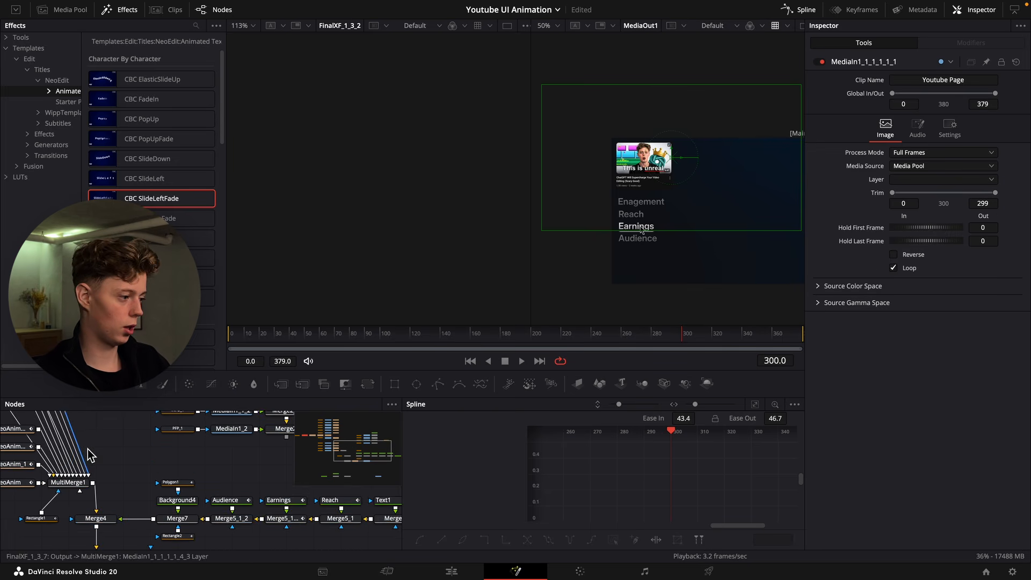
pyautogui.moveTo(243, 491); pyautogui.dragTo(209, 442)
pyautogui.click(118, 503)
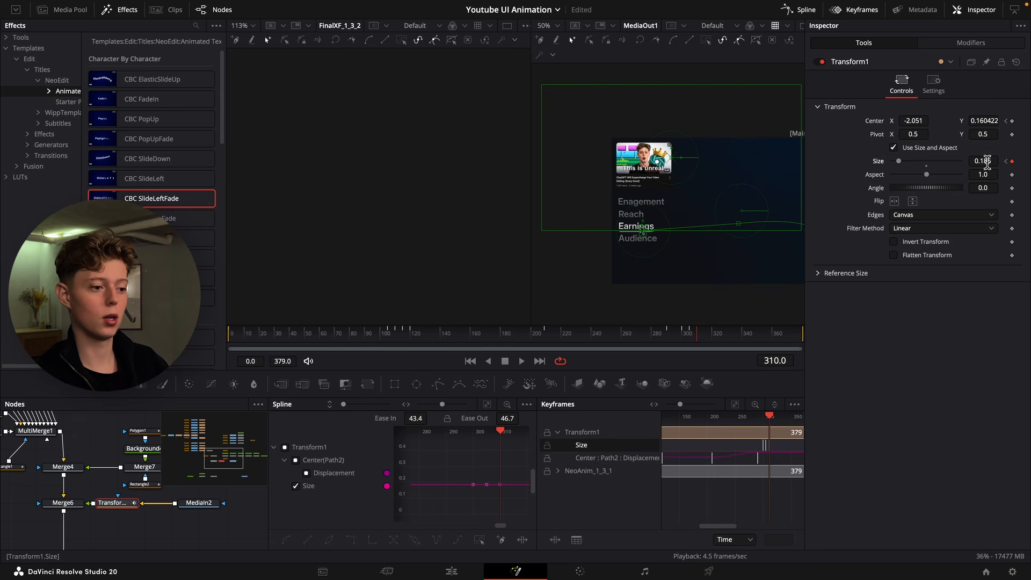
pyautogui.press('Left')
pyautogui.press('Left')
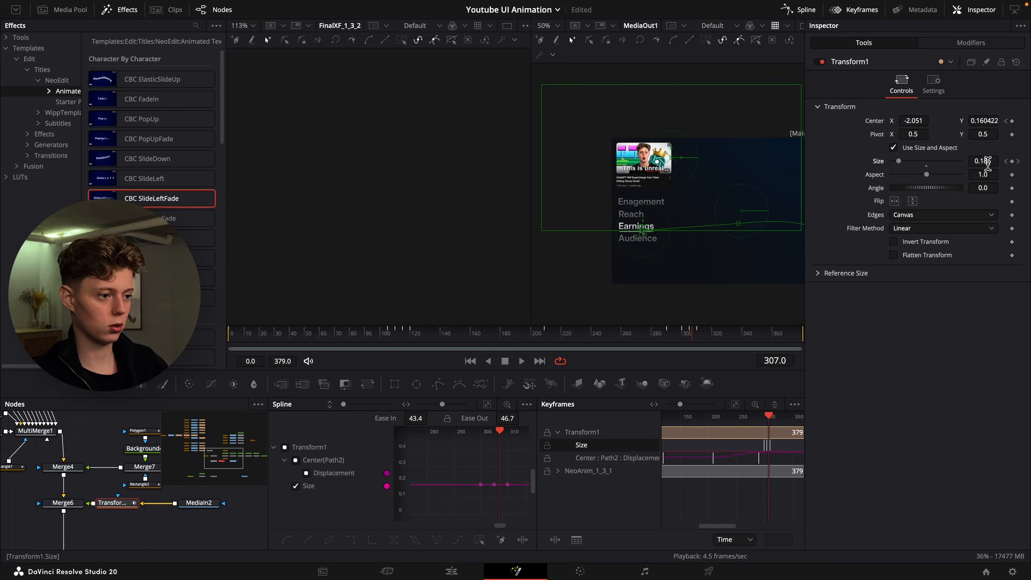
pyautogui.press('Left')
pyautogui.press('Left')
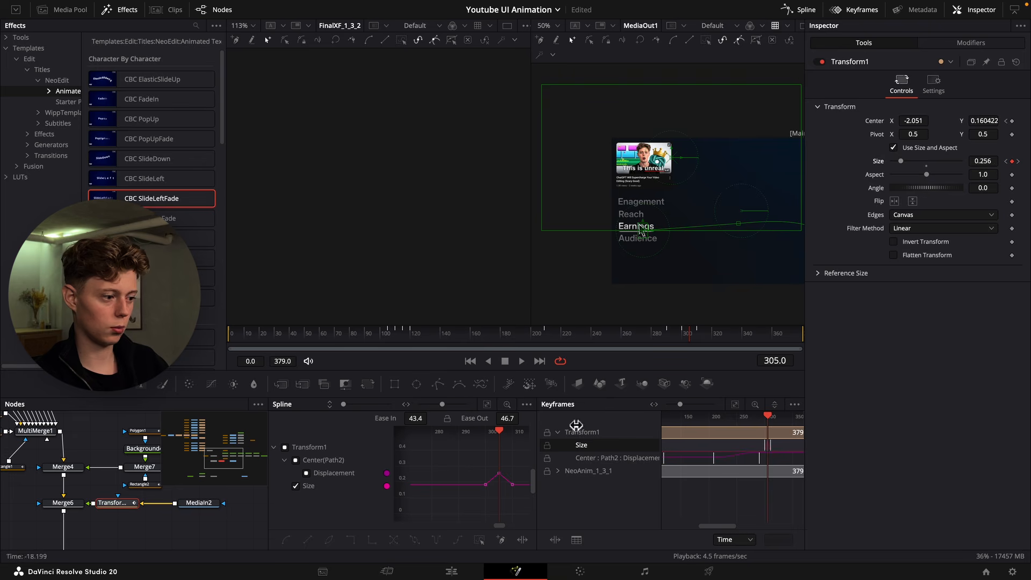
pyautogui.moveTo(478, 509); pyautogui.dragTo(478, 507)
pyautogui.hotkey('shift', 's')
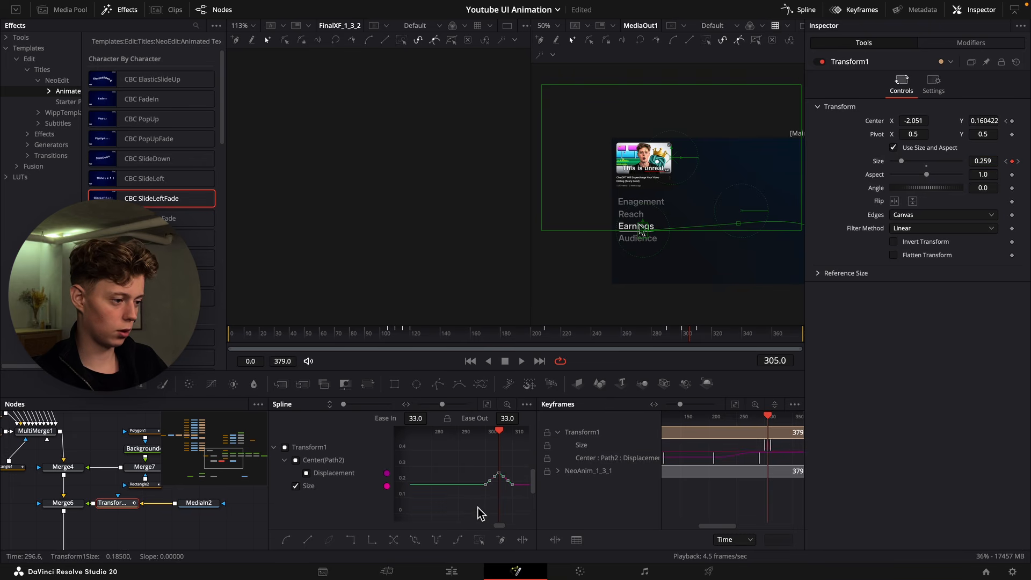
# Add another Background node and merge it into the main chain after Merge6, moving it out to clear space beside the chain.
pyautogui.click(699, 334)
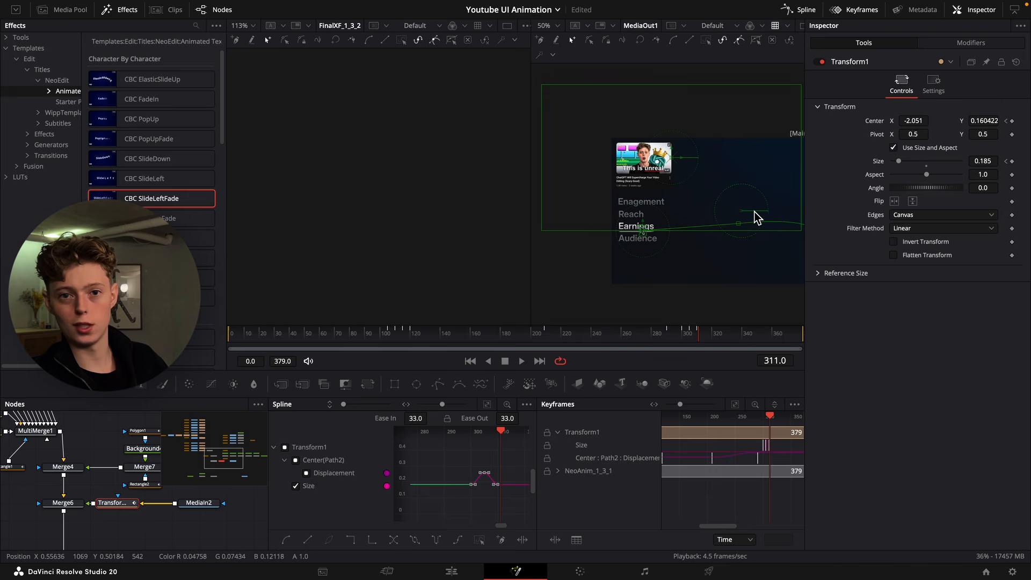
pyautogui.moveTo(756, 217); pyautogui.dragTo(719, 200)
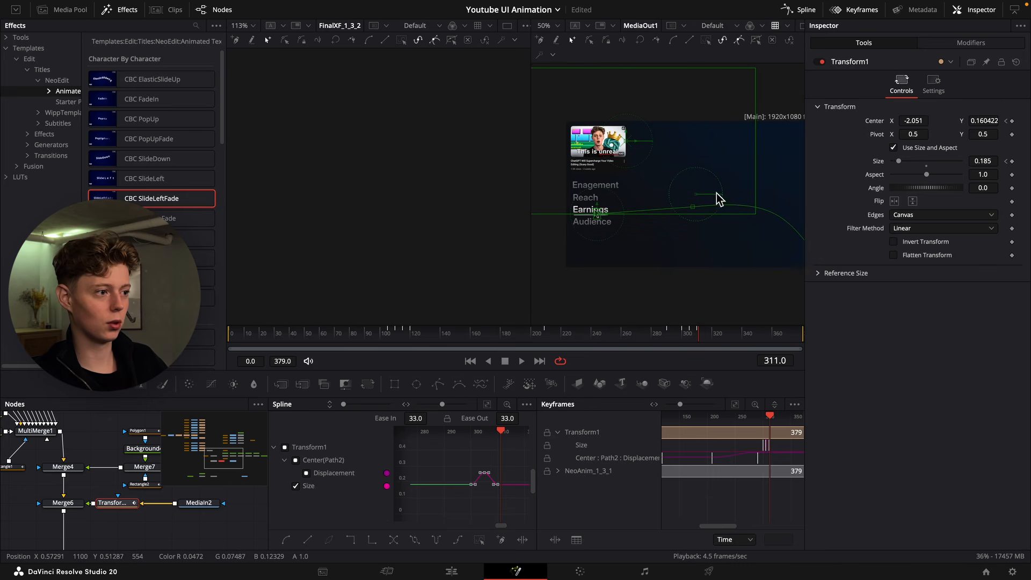
pyautogui.click(120, 486)
pyautogui.moveTo(102, 537); pyautogui.dragTo(109, 492)
pyautogui.moveTo(98, 391); pyautogui.dragTo(235, 477)
pyautogui.moveTo(236, 479); pyautogui.dragTo(43, 472)
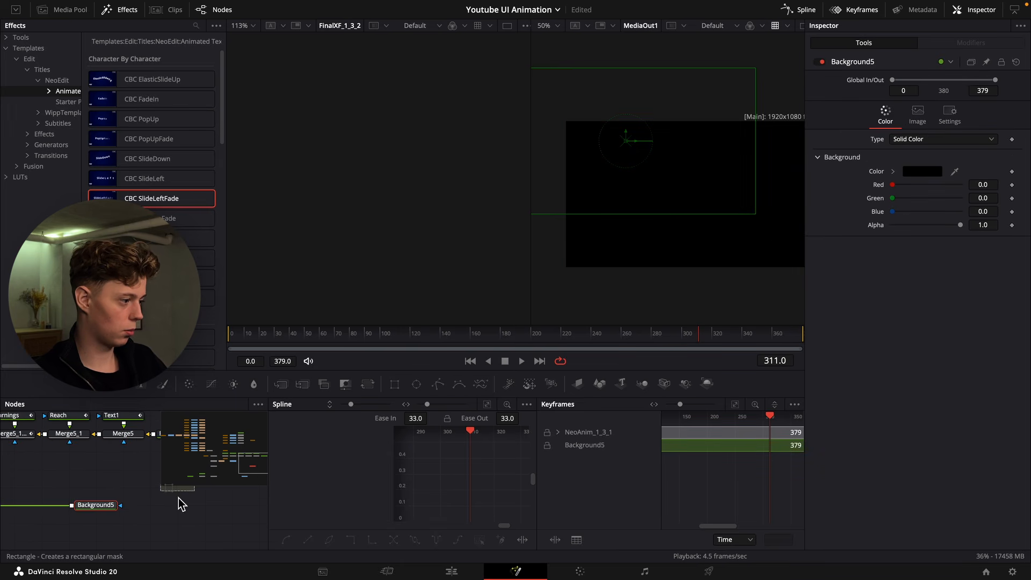
# Mask Background5 with a rectangle about 0.574 wide and 0.684 high beside the titles, centred near 0.606, 0.438, with a 0.146 corner radius.
pyautogui.moveTo(179, 503); pyautogui.dragTo(170, 510)
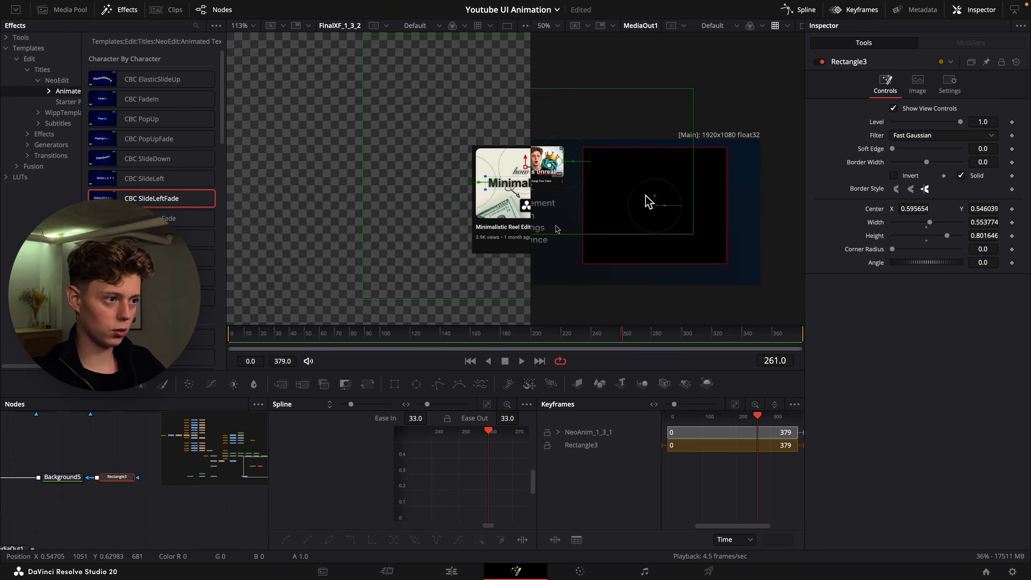
pyautogui.moveTo(648, 201); pyautogui.dragTo(656, 215)
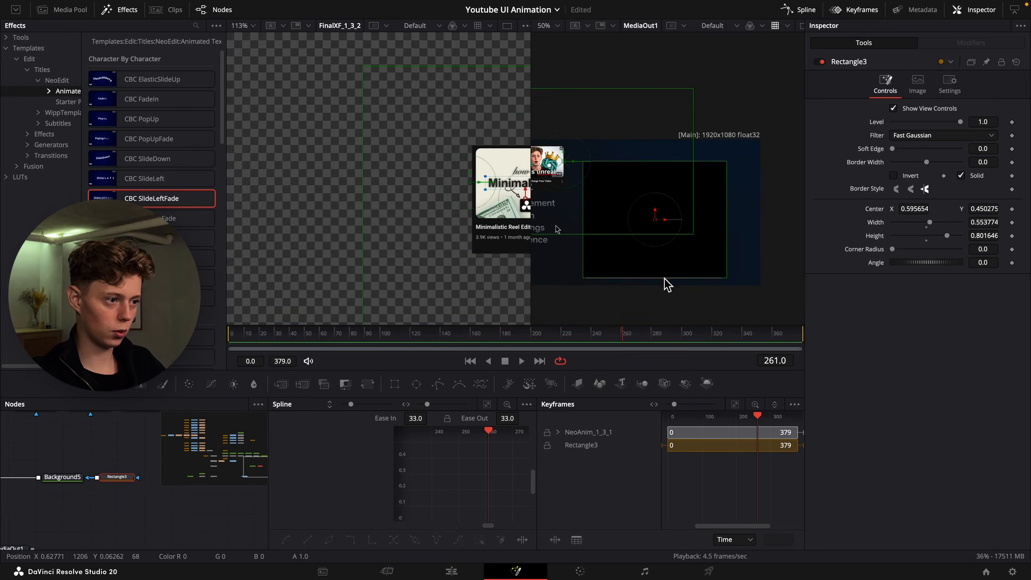
pyautogui.moveTo(664, 279); pyautogui.dragTo(667, 270)
pyautogui.scroll(-3, 656, 220)
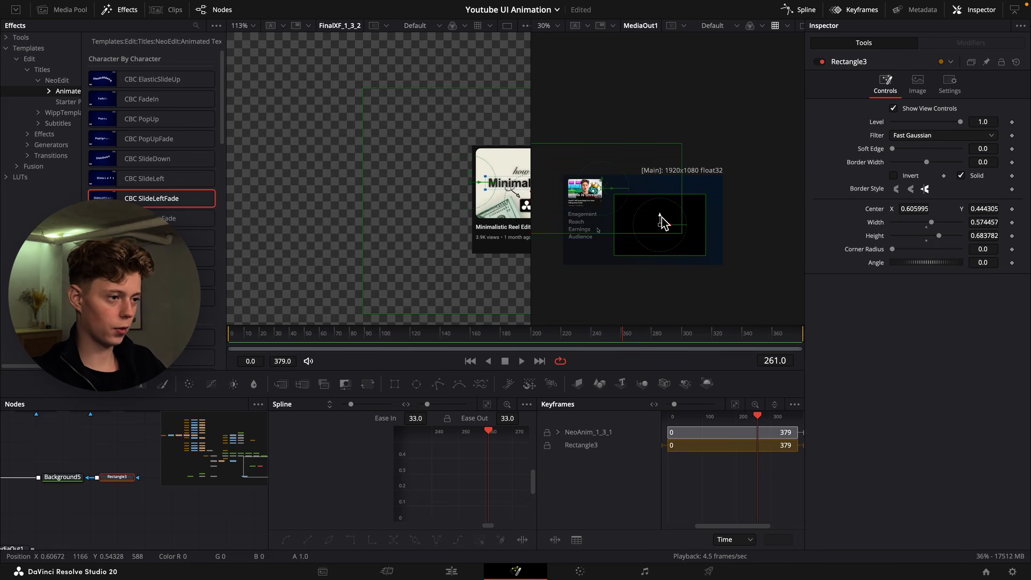
pyautogui.moveTo(662, 222); pyautogui.dragTo(662, 225)
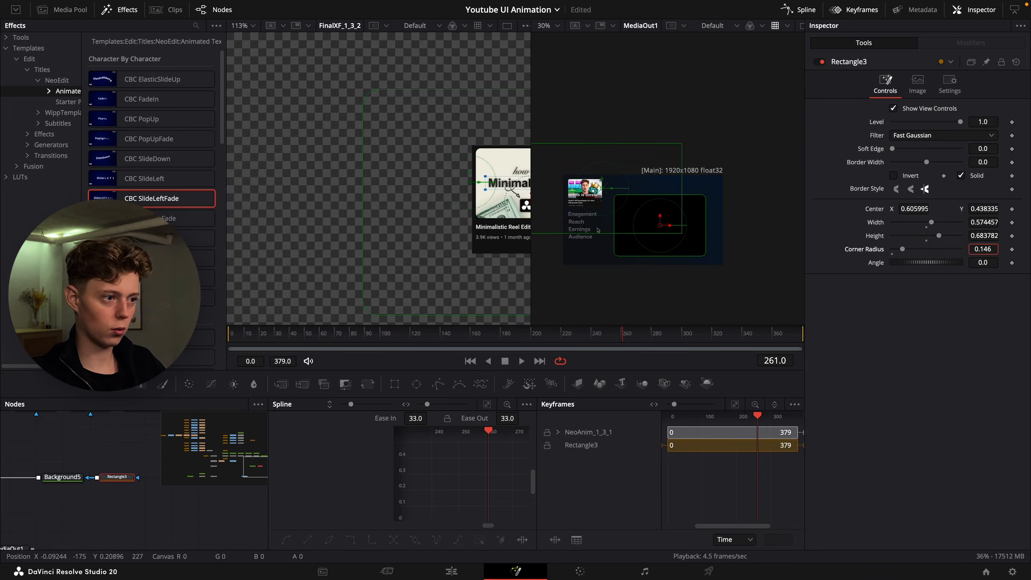
# Set Background5's solid colour to a dark blue with hue 0.608 and value 0.142.
pyautogui.click(61, 477)
pyautogui.click(893, 173)
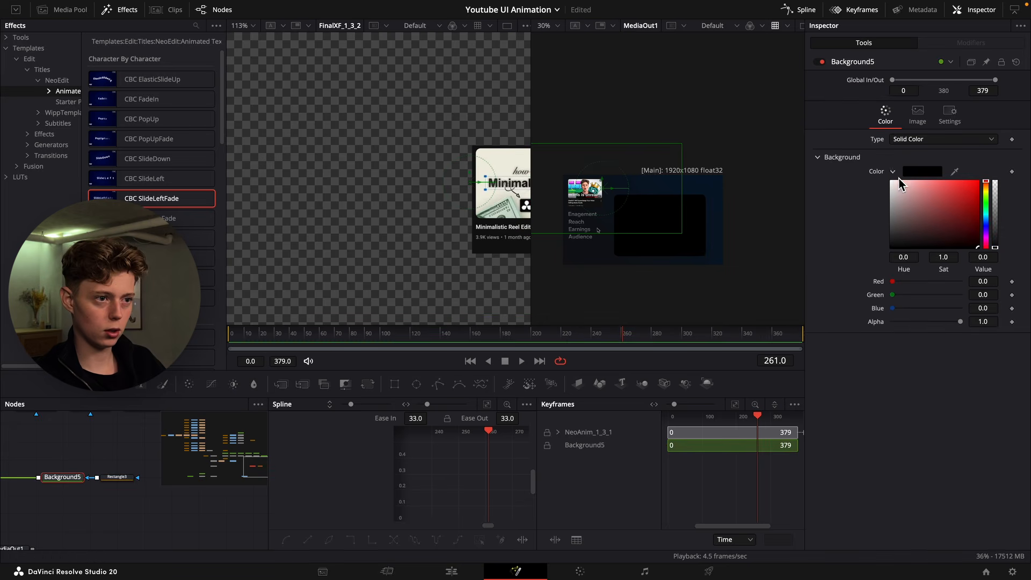
pyautogui.moveTo(986, 229); pyautogui.dragTo(985, 221)
pyautogui.click(977, 238)
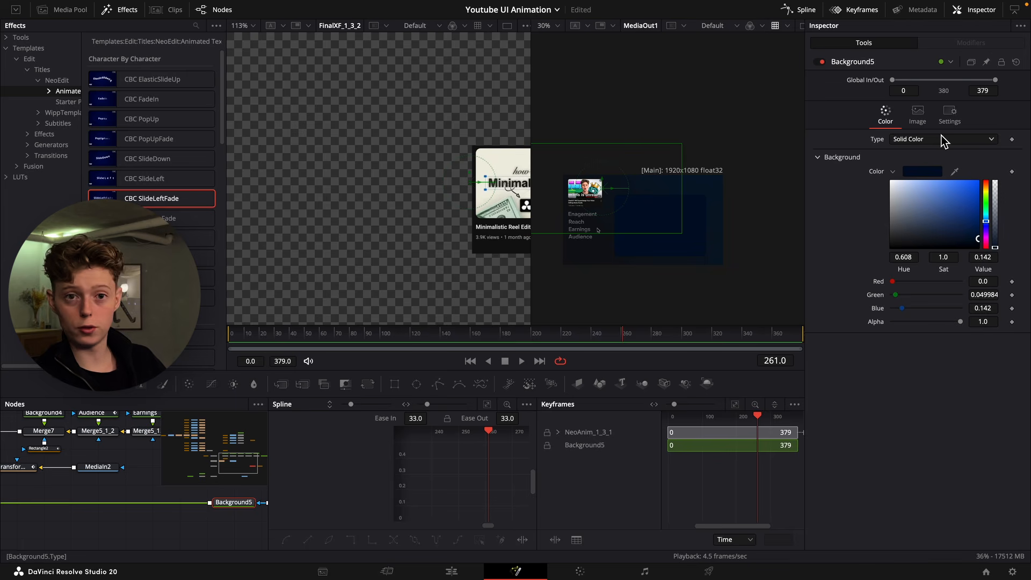
# Try a linear gradient on Background5, starting it near 0.303, 0.106 at the panel's lower-left corner.
pyautogui.click(940, 138)
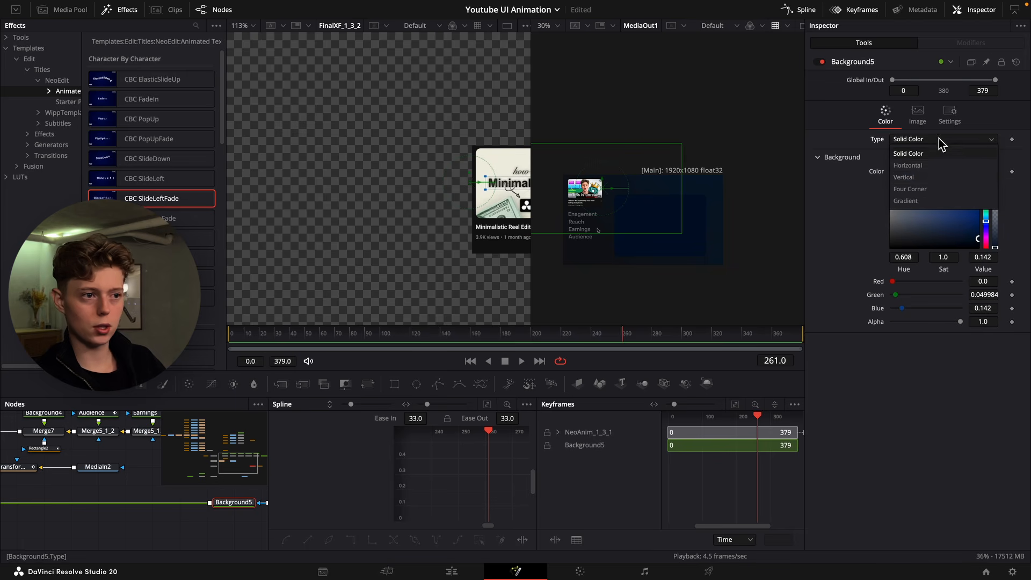
pyautogui.click(928, 202)
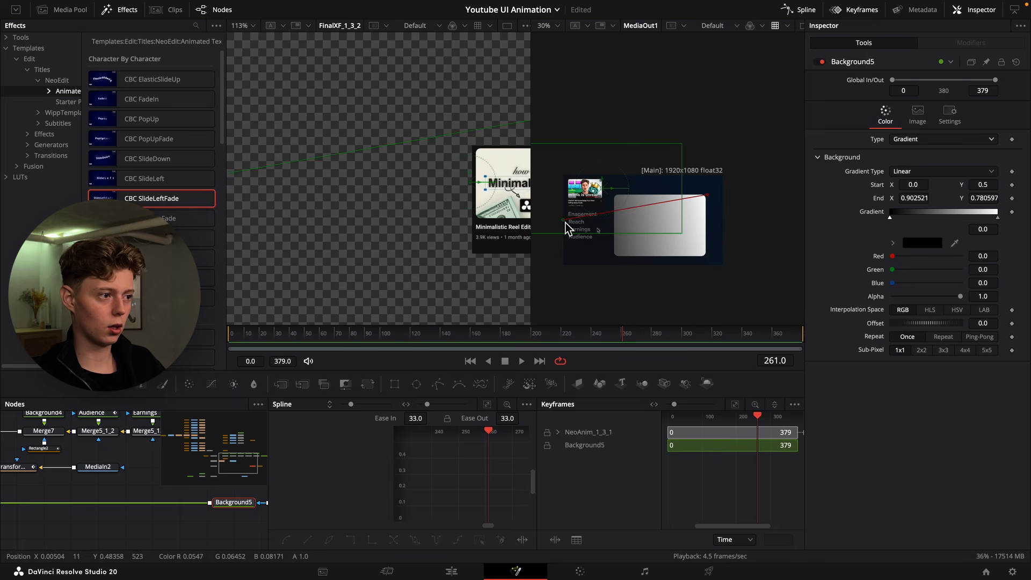
pyautogui.moveTo(565, 221); pyautogui.dragTo(611, 255)
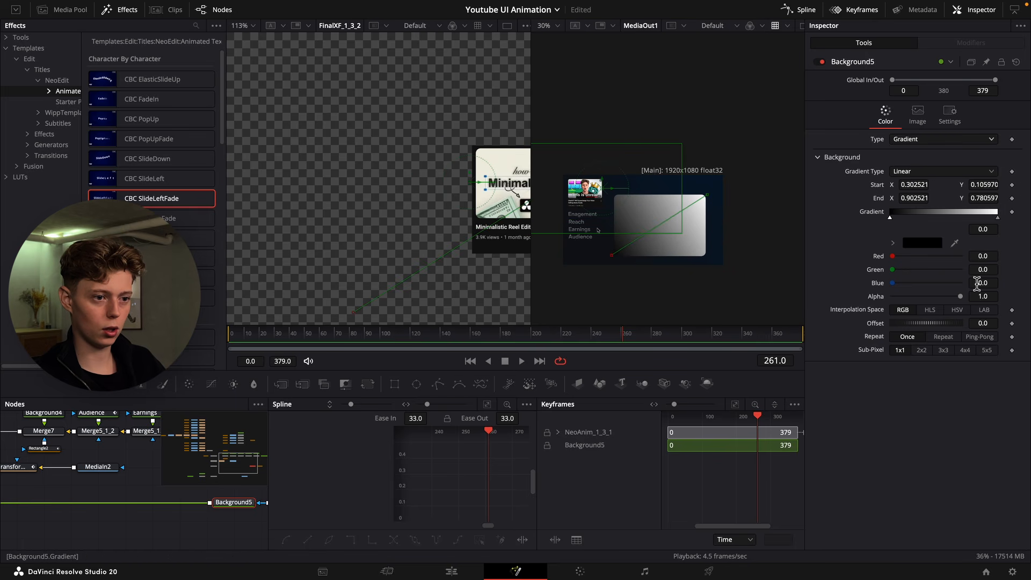
# Try dark blue gradient colours on Background5, with a middle stop at green 0.08 and blue 0.478 and a darker end stop.
pyautogui.moveTo(977, 284); pyautogui.dragTo(886, 270)
pyautogui.click(998, 218)
pyautogui.moveTo(990, 257); pyautogui.dragTo(953, 257)
pyautogui.moveTo(988, 269); pyautogui.dragTo(1028, 283)
pyautogui.moveTo(989, 270); pyautogui.dragTo(971, 269)
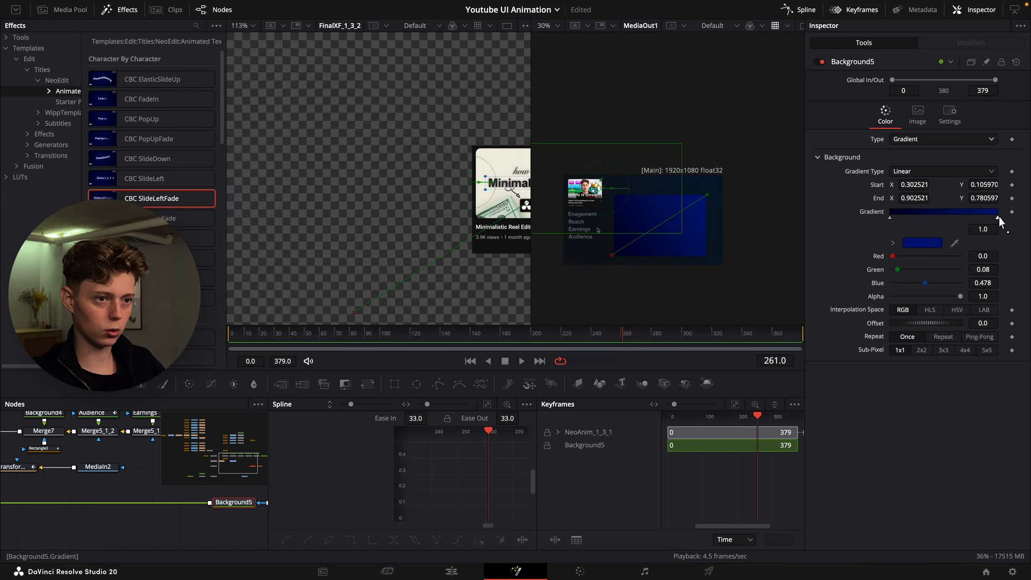
pyautogui.moveTo(999, 217); pyautogui.dragTo(1028, 218)
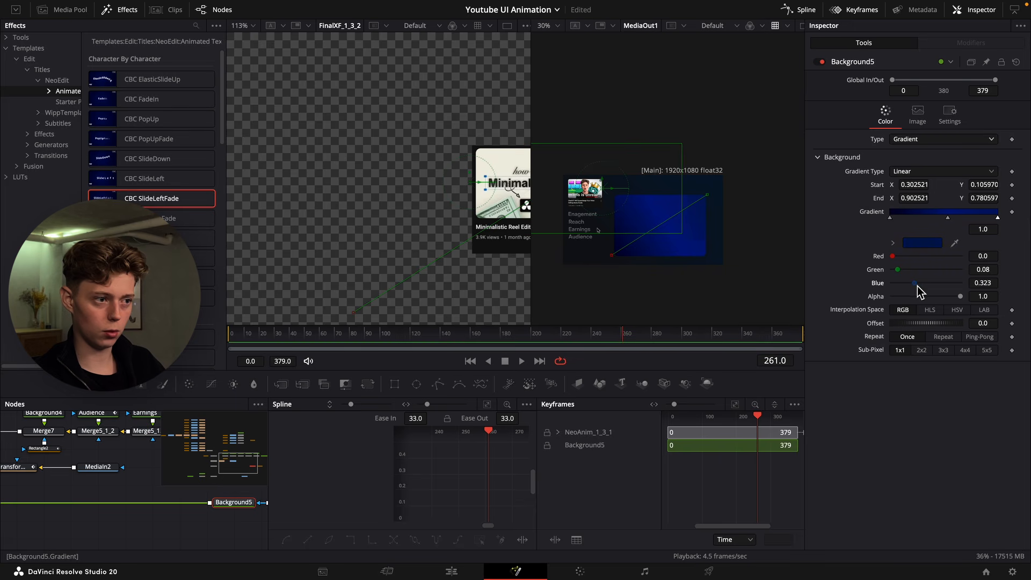
# Insert a Neo Light Sweep Pro effect after Background5.
pyautogui.moveTo(164, 494); pyautogui.dragTo(82, 483)
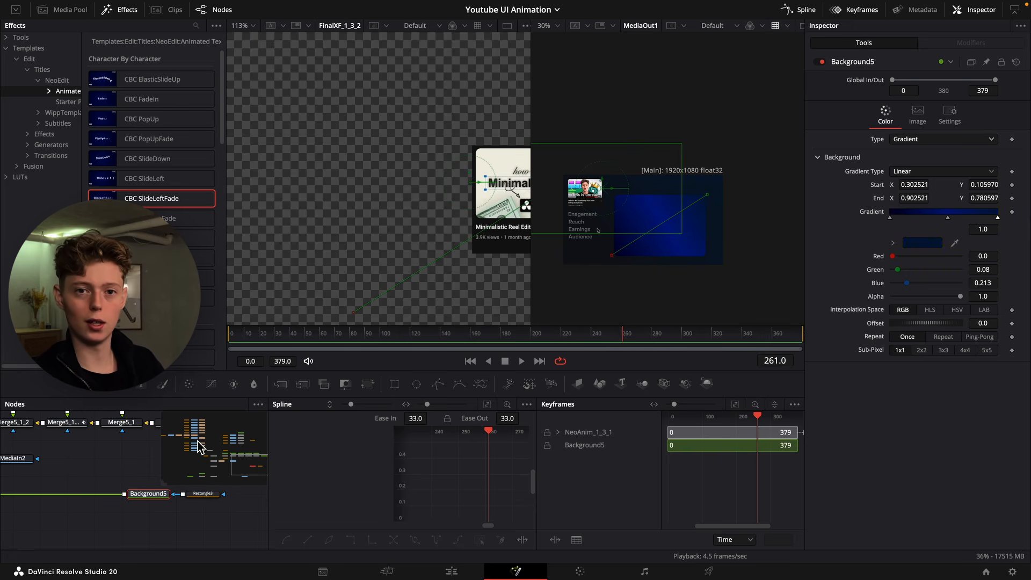
pyautogui.hotkey('shift', 'space')
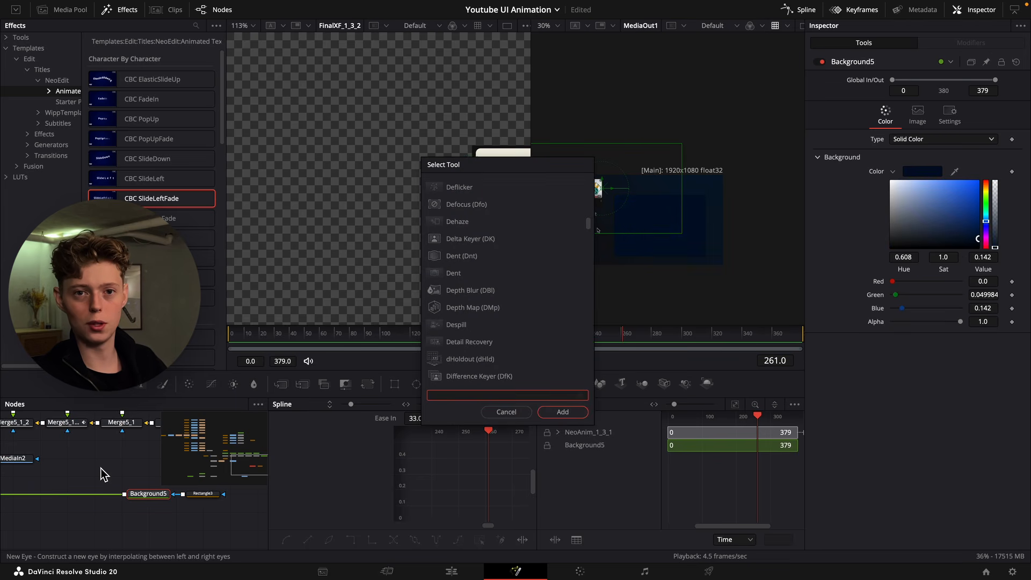
pyautogui.write('neo')
pyautogui.press('Down')
pyautogui.press('Down')
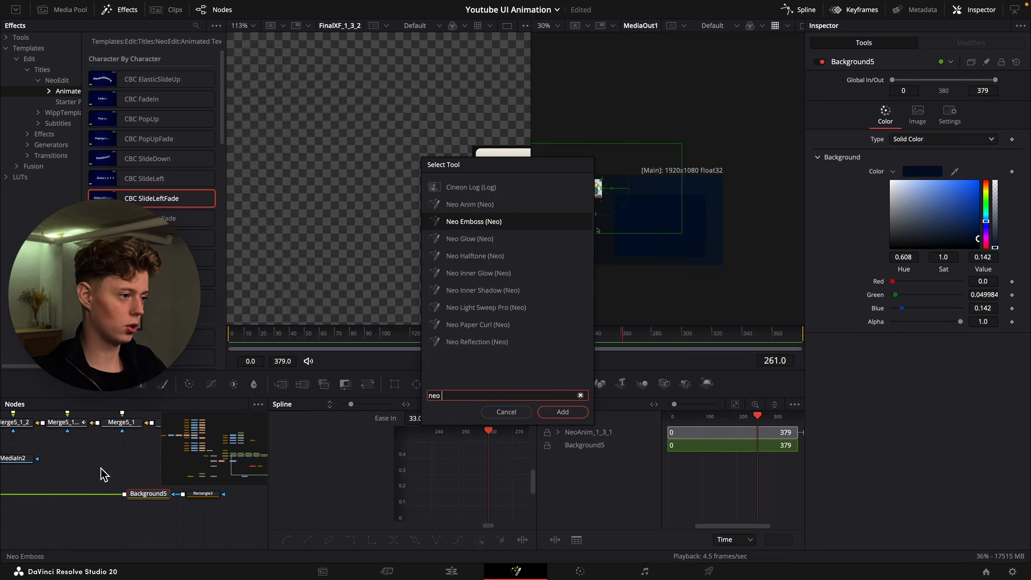
pyautogui.press('Down')
pyautogui.press('Down')
pyautogui.press('Down')
pyautogui.press('Down')
pyautogui.press('Down')
pyautogui.press('Return')
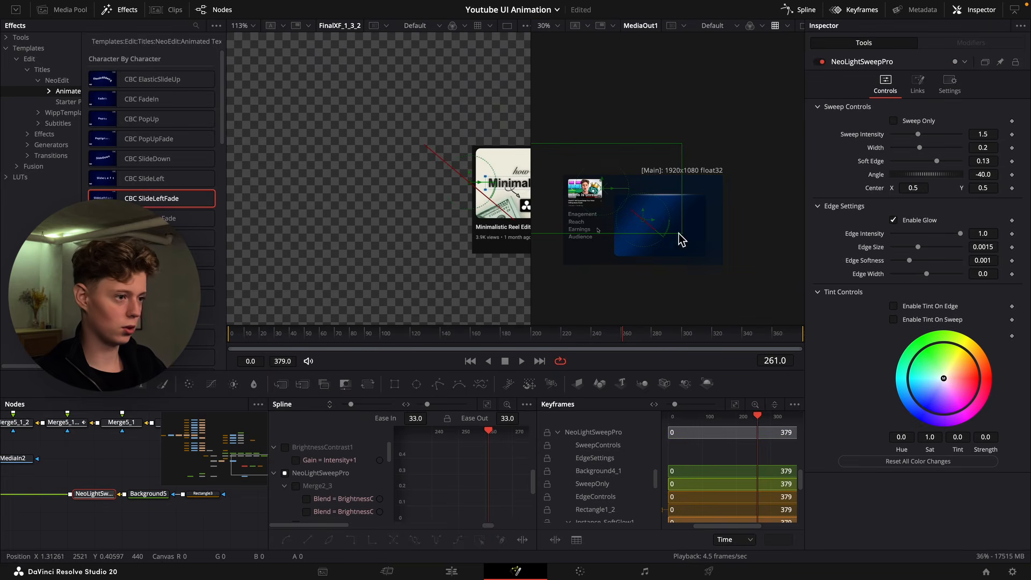
# Move the light sweep's centre to X 0.603 and tint its edge blue at strength 1.0.
pyautogui.scroll(2, 681, 239)
pyautogui.moveTo(913, 187); pyautogui.dragTo(943, 183)
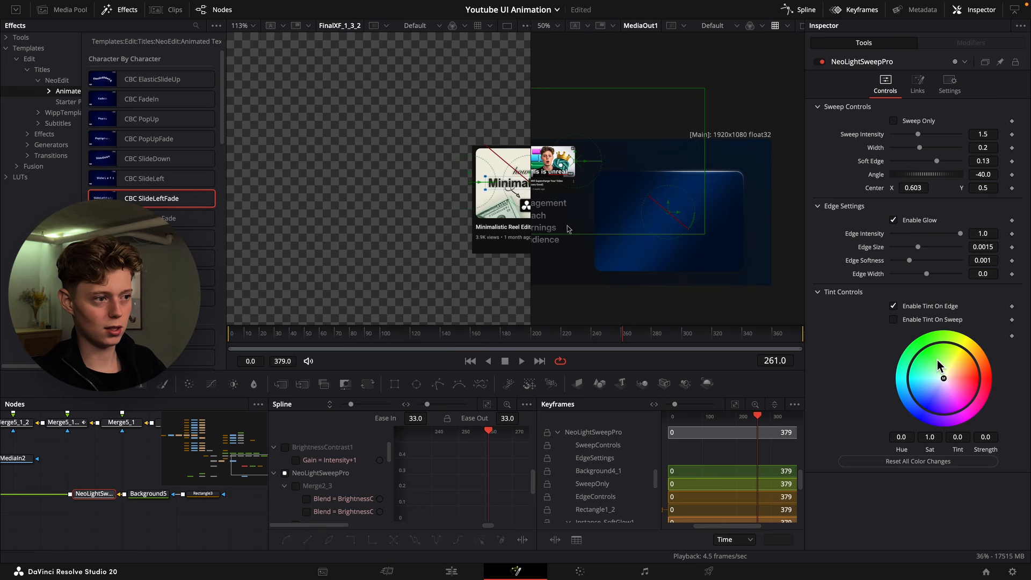
pyautogui.moveTo(936, 360)
pyautogui.mouseDown()
pyautogui.moveTo(901, 438)
pyautogui.moveTo(882, 425)
pyautogui.mouseUp()
pyautogui.scroll(3, 702, 185)
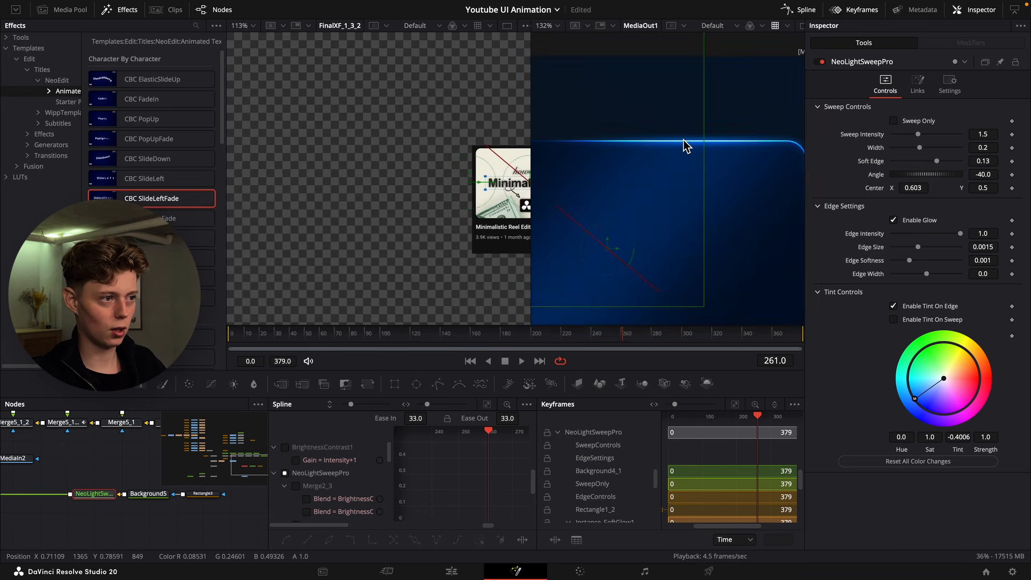
pyautogui.scroll(-3, 683, 141)
# Set the light sweep's soft edge to 0.2, centre X to 0.632 and width to 0.2354, and disable its edge glow.
pyautogui.moveTo(985, 160); pyautogui.dragTo(1015, 160)
pyautogui.moveTo(908, 189); pyautogui.dragTo(924, 188)
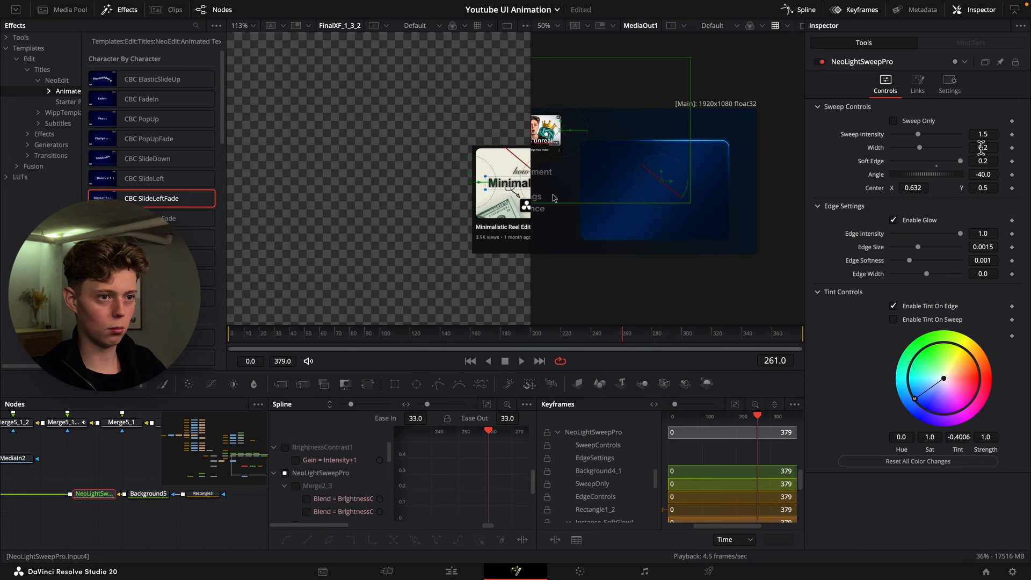
pyautogui.moveTo(982, 148); pyautogui.dragTo(999, 148)
pyautogui.moveTo(647, 213); pyautogui.dragTo(687, 208)
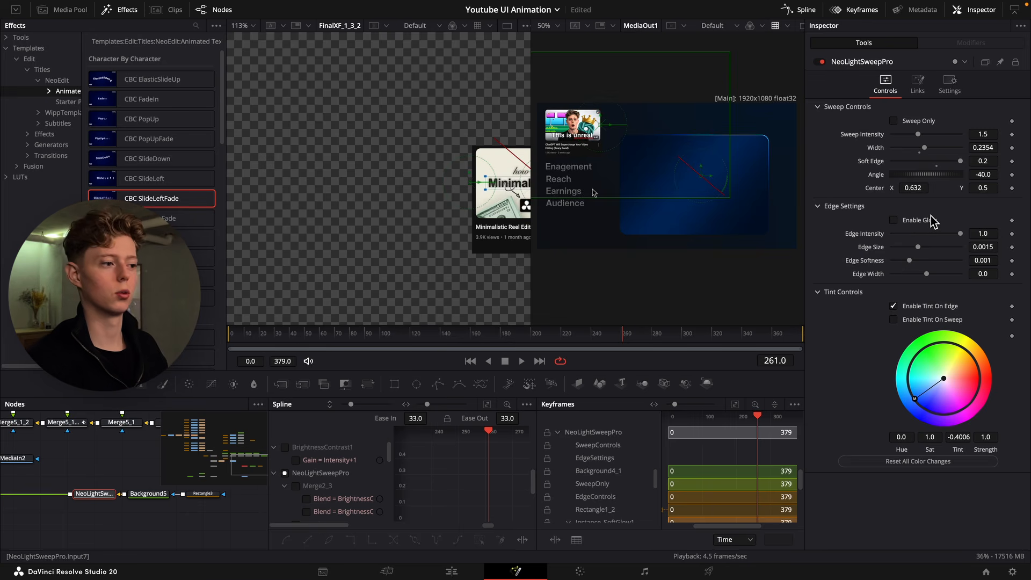
# Keyframe Rectangle3's width from 0 at frame 305 to 0.574 at frame 340, and play back the panel's growth.
pyautogui.hscroll(-5, 127, 485)
pyautogui.hscroll(7, 103, 499)
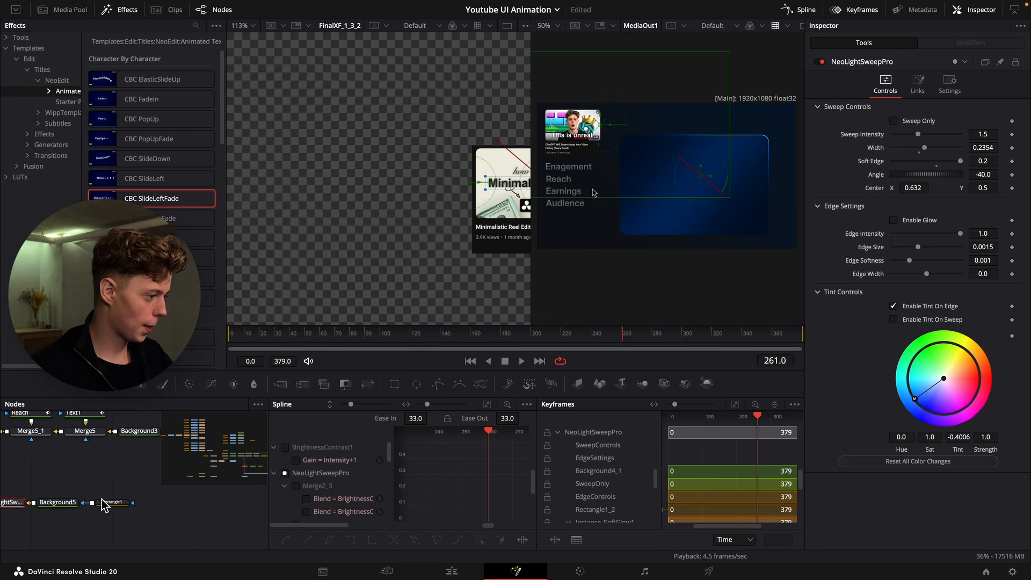
pyautogui.click(106, 504)
pyautogui.moveTo(637, 332); pyautogui.dragTo(691, 338)
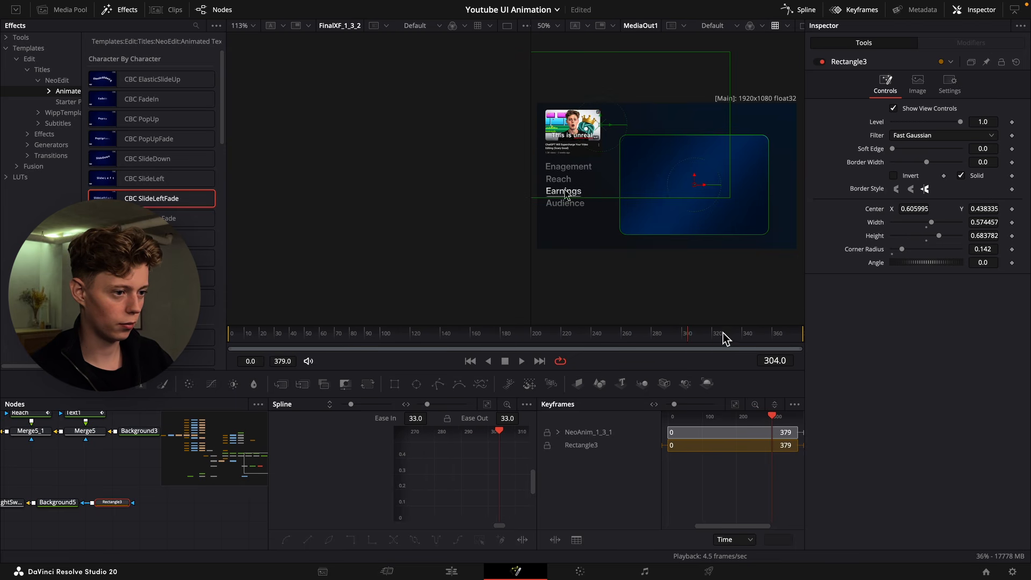
pyautogui.press('Right')
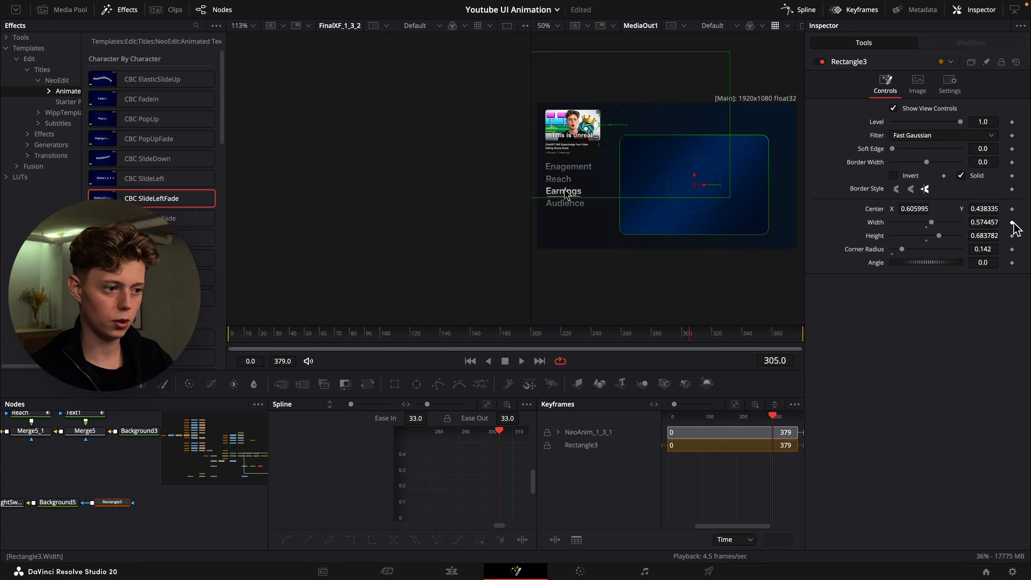
pyautogui.click(1012, 222)
pyautogui.moveTo(743, 336); pyautogui.dragTo(747, 337)
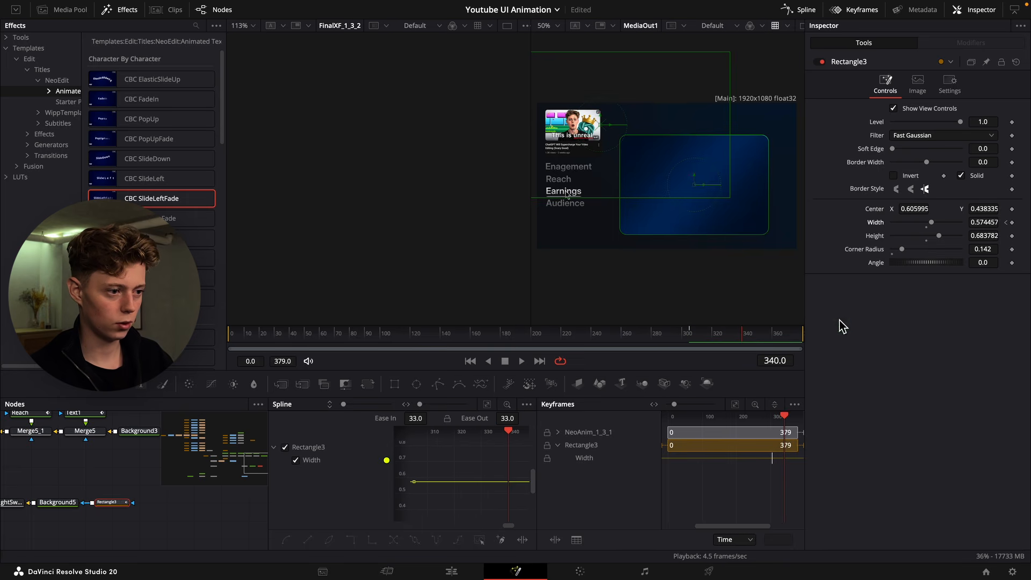
pyautogui.click(1012, 222)
pyautogui.click(1006, 222)
pyautogui.moveTo(930, 222); pyautogui.dragTo(891, 222)
pyautogui.press('space')
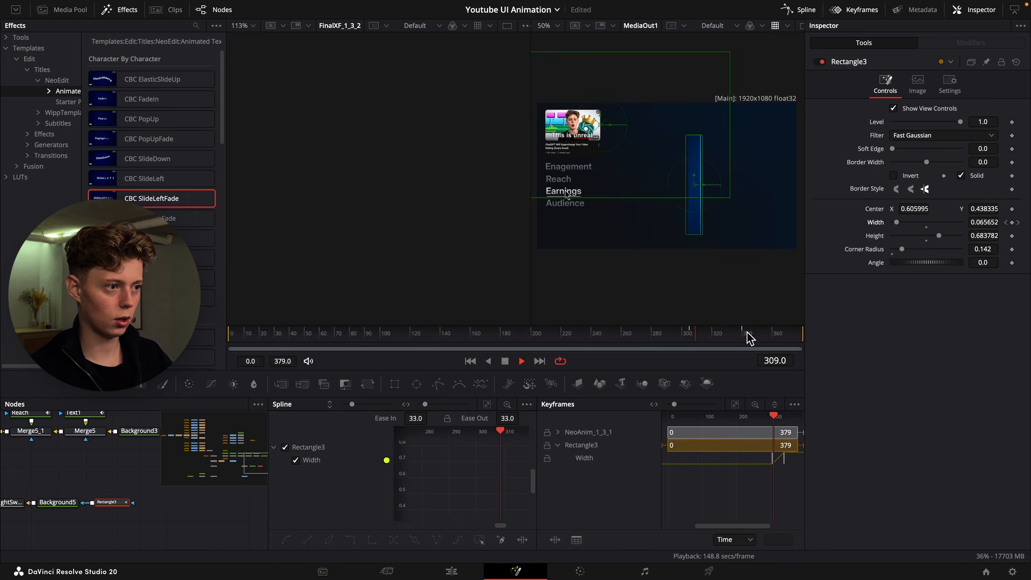
pyautogui.press('space')
# Apply an ease-out curve to both Rectangle3 width keyframes so the panel opens fast and slows down, checking it up to frame 340.
pyautogui.click(853, 9)
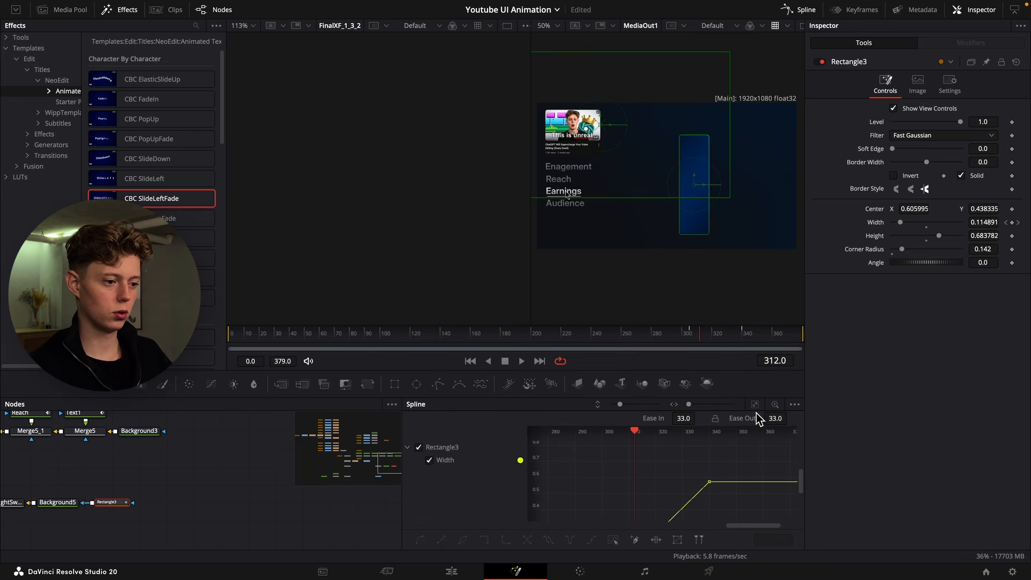
pyautogui.click(754, 405)
pyautogui.moveTo(785, 442); pyautogui.dragTo(484, 547)
pyautogui.rightClick(723, 487)
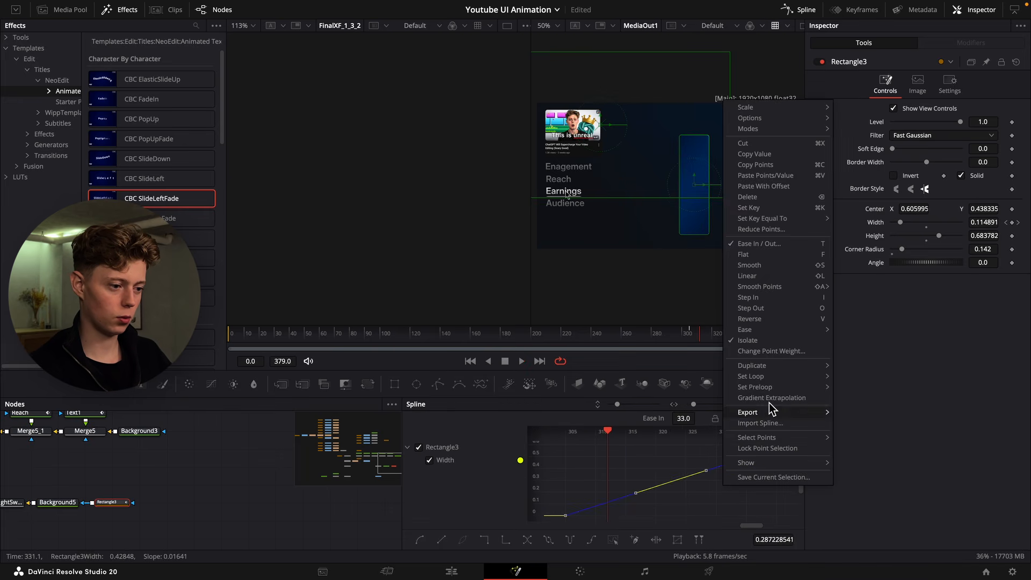
pyautogui.moveTo(789, 329)
pyautogui.click(862, 366)
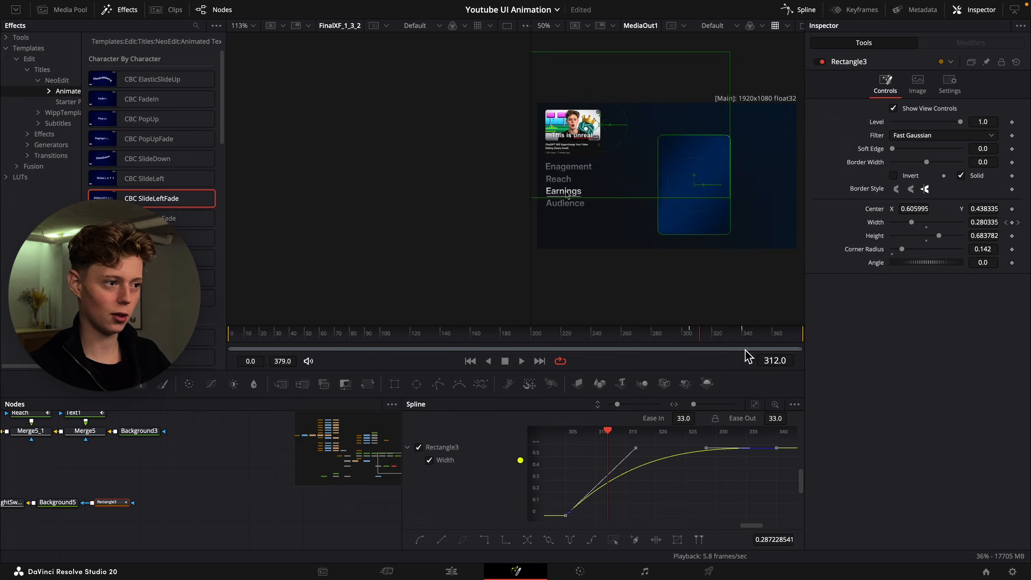
pyautogui.moveTo(700, 333); pyautogui.dragTo(747, 333)
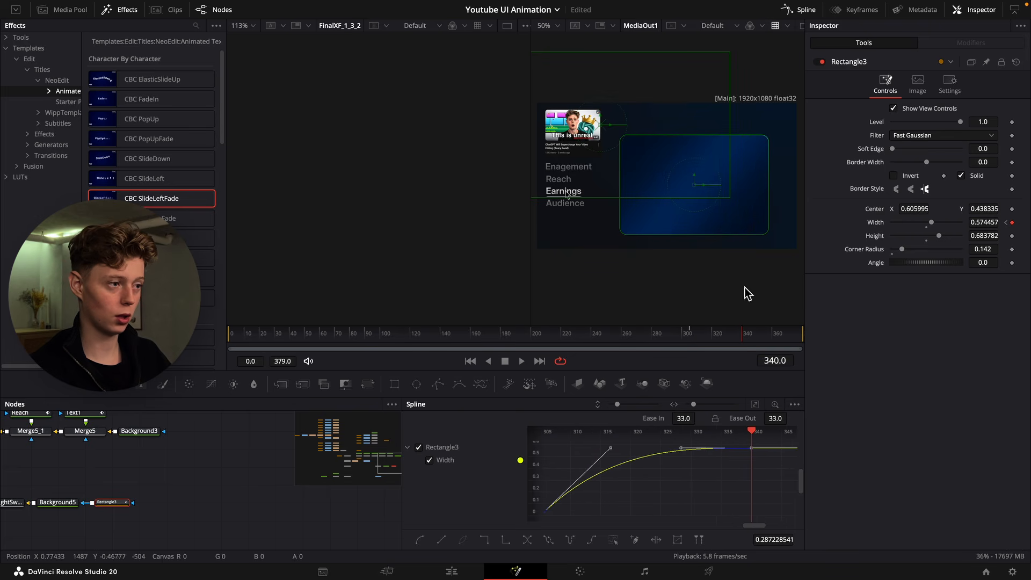
# Lower NeoLightSweepPro's sweep intensity to 0.96.
pyautogui.moveTo(983, 134); pyautogui.dragTo(978, 134)
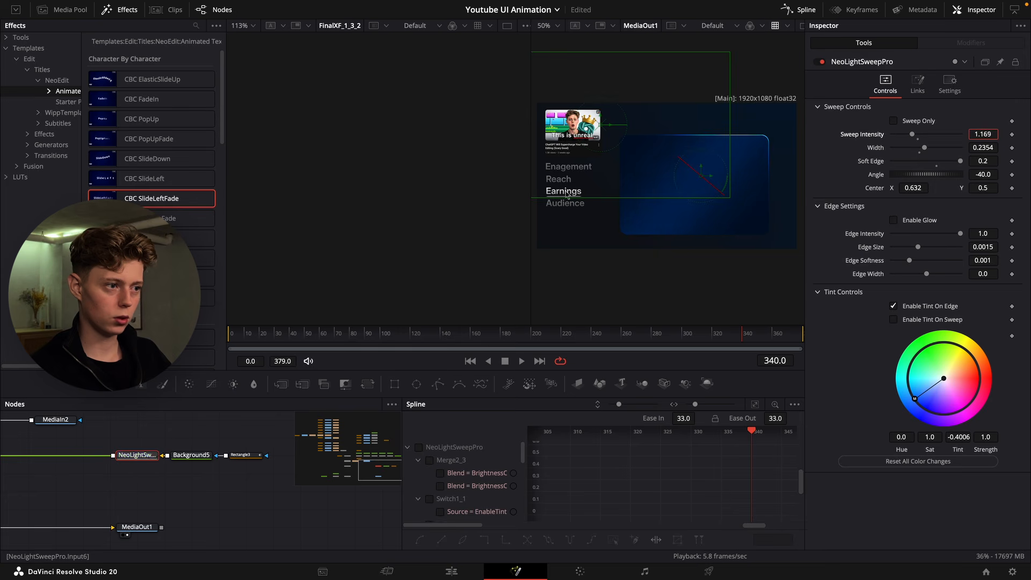
pyautogui.moveTo(803, 145); pyautogui.dragTo(572, 159)
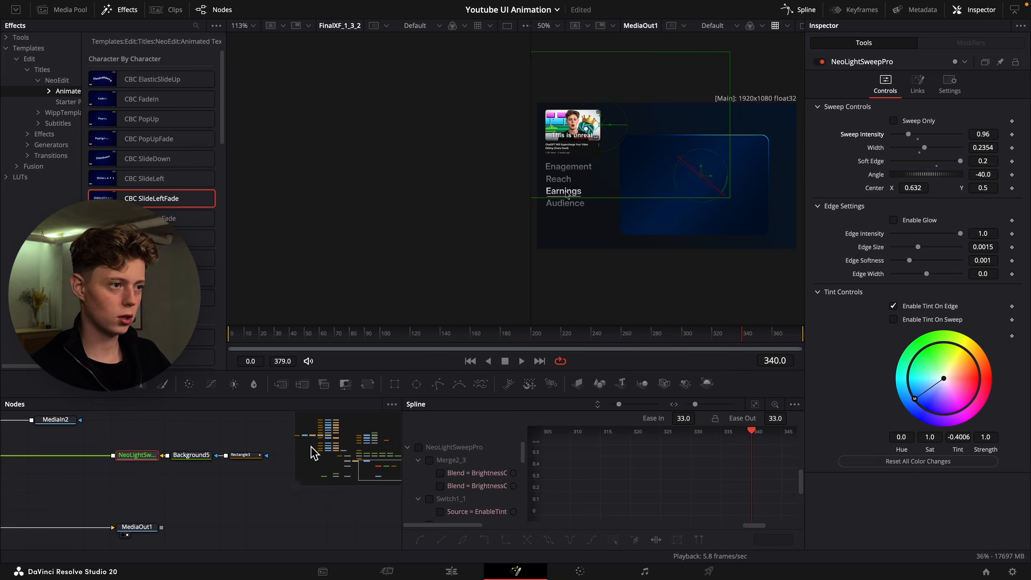
pyautogui.moveTo(216, 474); pyautogui.dragTo(241, 465)
pyautogui.click(241, 465)
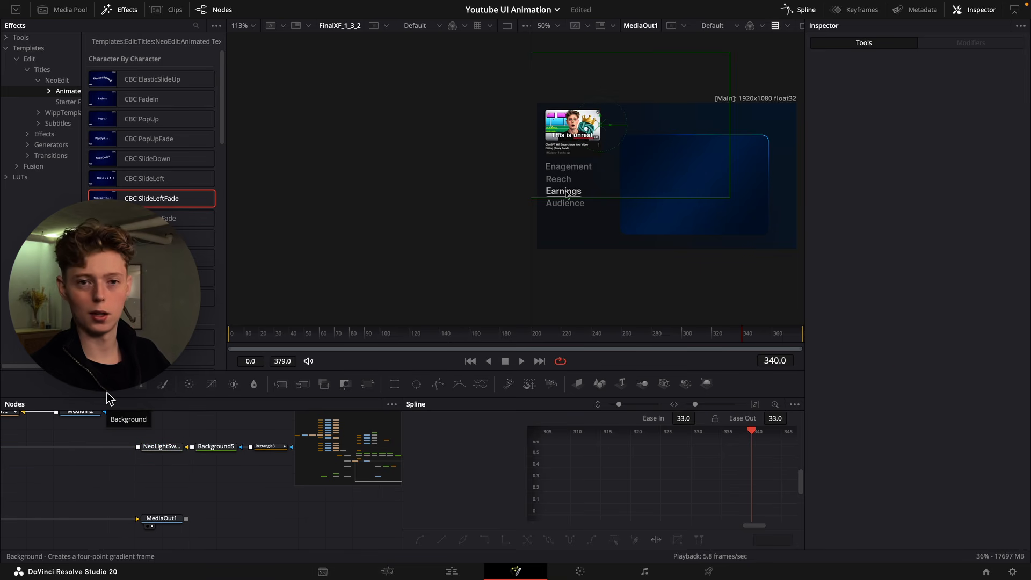
# Duplicate the white Background4 node and merge the copy between NeoLightSweepPro and Merge8.
pyautogui.moveTo(129, 453); pyautogui.dragTo(203, 558)
pyautogui.click(119, 440)
pyautogui.press('super+c')
pyautogui.scroll(-3, 161, 478)
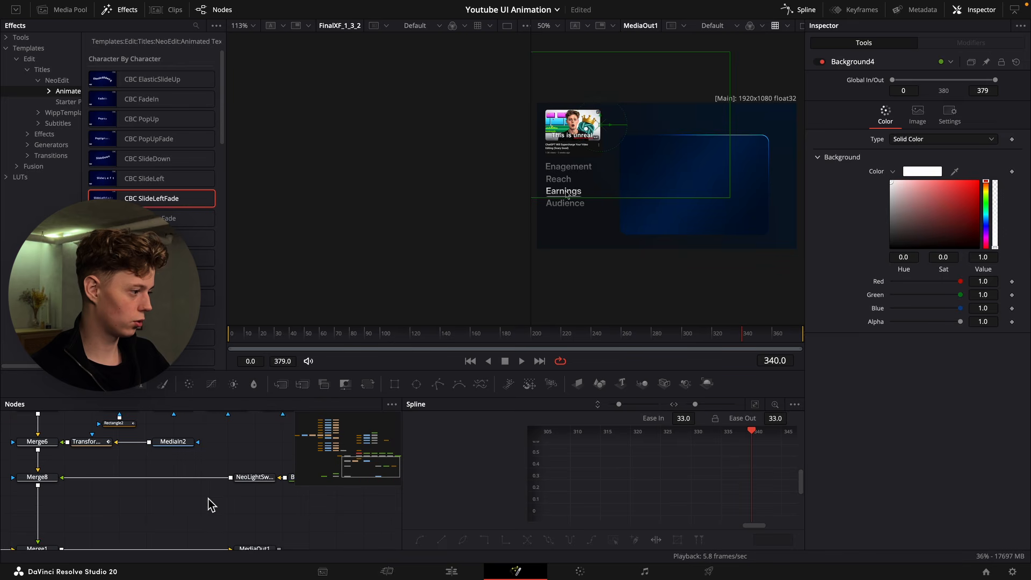
pyautogui.click(199, 512)
pyautogui.press('super+v')
pyautogui.moveTo(225, 520); pyautogui.dragTo(230, 484)
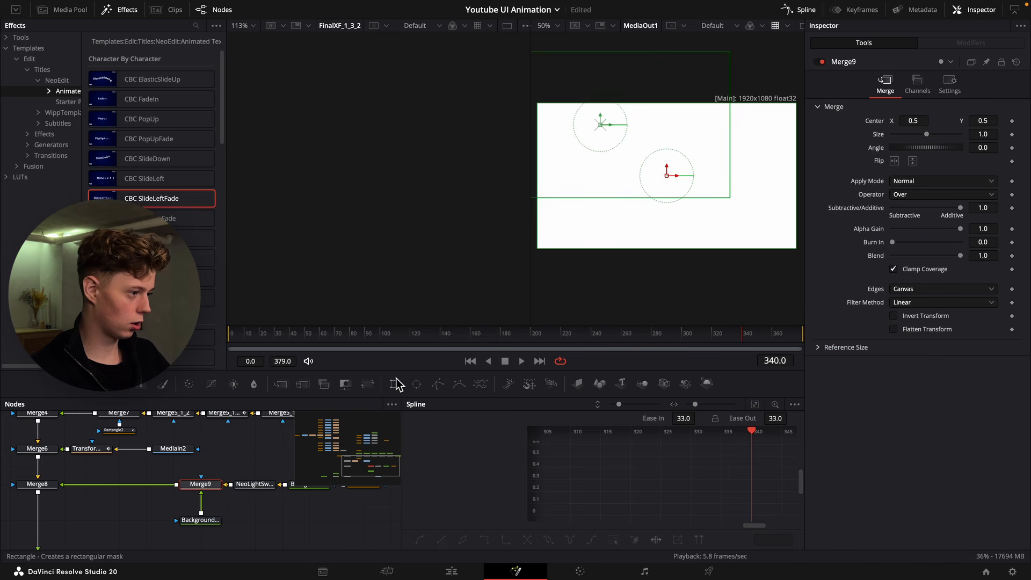
# Mask the duplicated background with a non-solid polygon line across the panel's lower part, extended past its left edge, with border width 0.0027.
pyautogui.moveTo(438, 384); pyautogui.dragTo(218, 523)
pyautogui.scroll(2, 634, 233)
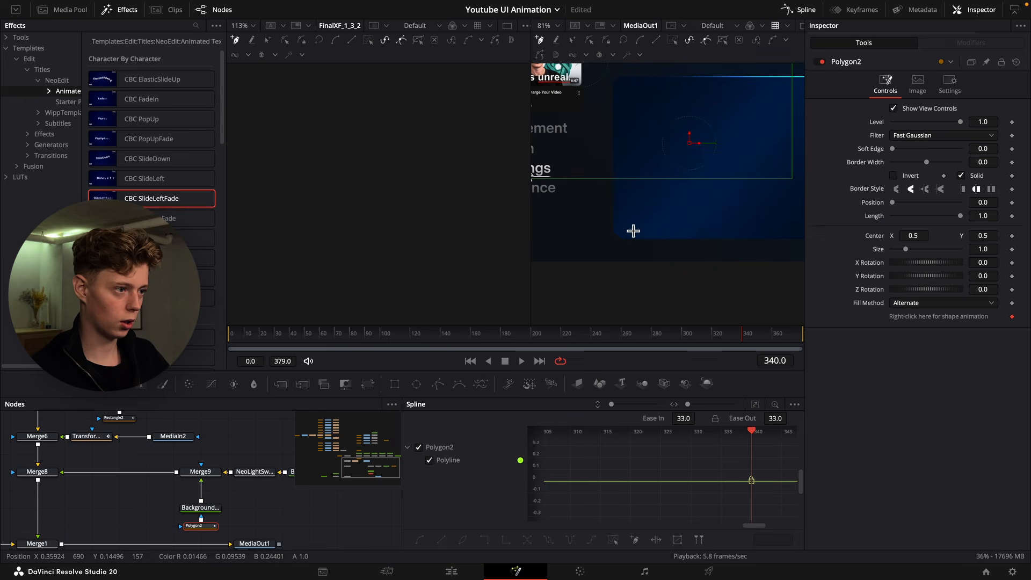
pyautogui.hscroll(5, 705, 237)
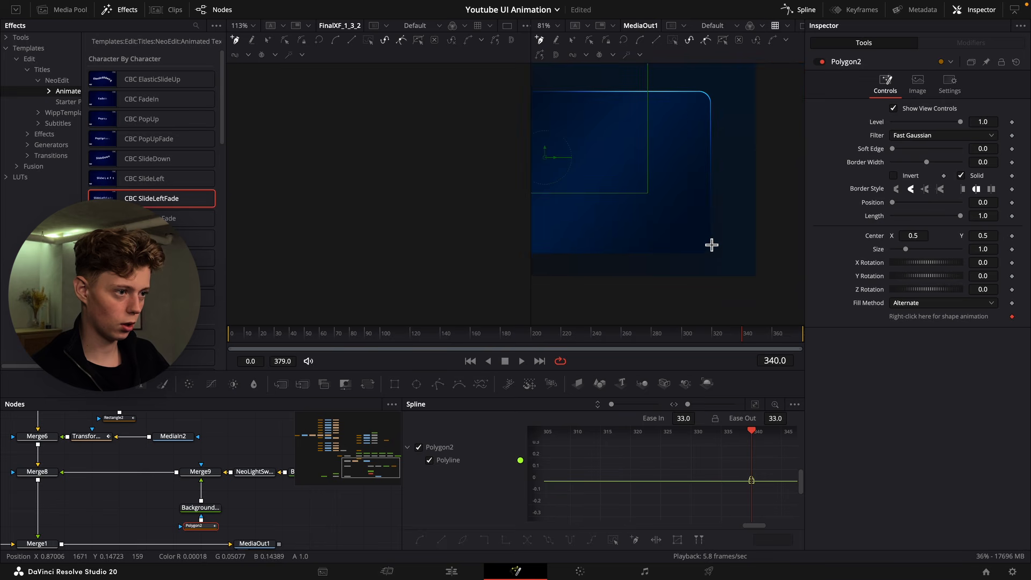
pyautogui.hscroll(-3, 711, 247)
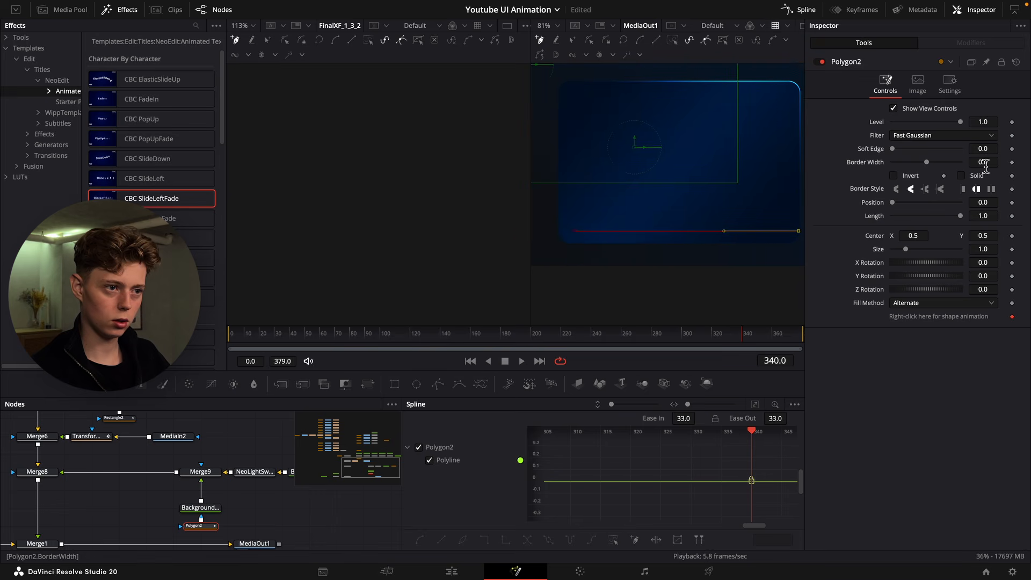
pyautogui.moveTo(985, 166)
pyautogui.mouseDown()
pyautogui.moveTo(1000, 166)
pyautogui.moveTo(987, 166)
pyautogui.mouseUp()
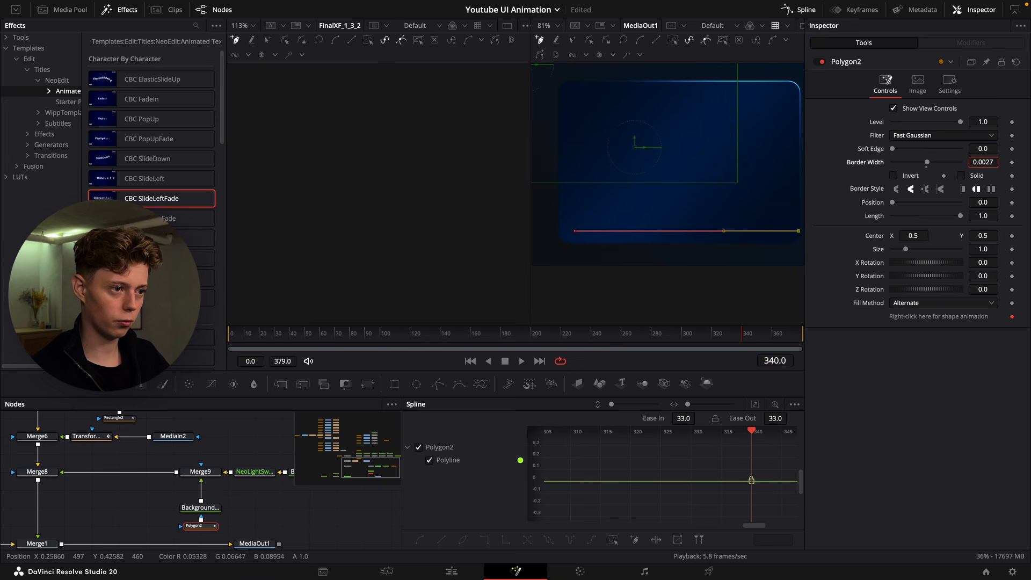
pyautogui.moveTo(574, 232); pyautogui.dragTo(554, 232)
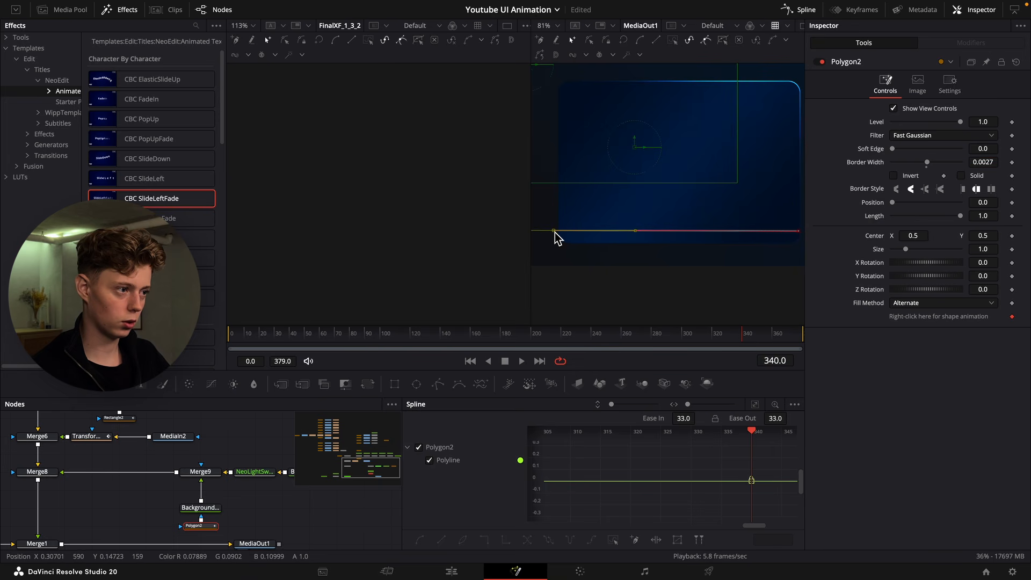
# Mask Merge9 with a 0.5 by 0.5 rectangle centred near 0.610, 0.310 over the white line, and soften its edges.
pyautogui.click(200, 507)
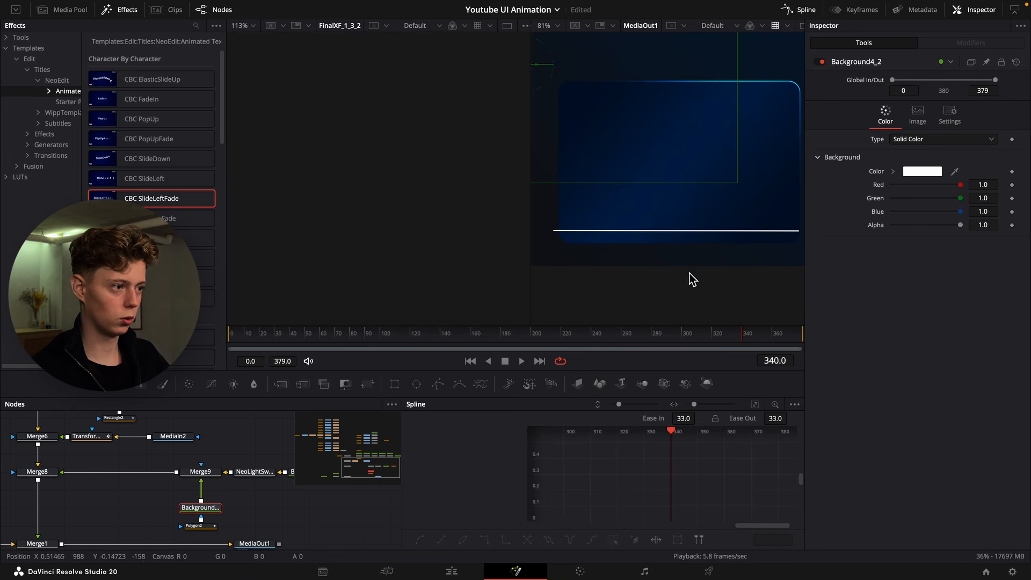
pyautogui.moveTo(394, 385); pyautogui.dragTo(207, 472)
pyautogui.moveTo(208, 472); pyautogui.dragTo(207, 473)
pyautogui.moveTo(634, 147); pyautogui.dragTo(681, 192)
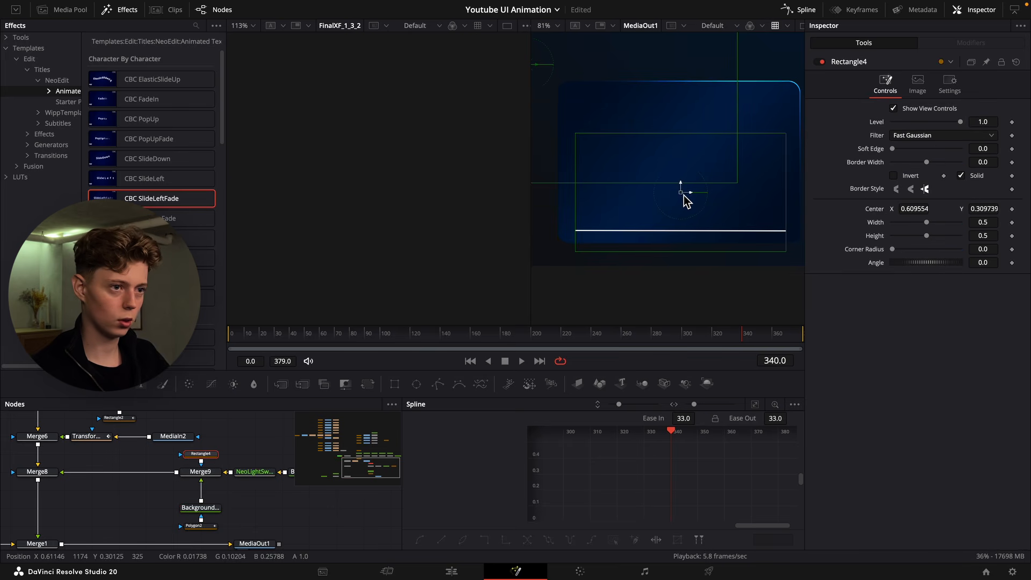
pyautogui.moveTo(892, 149); pyautogui.dragTo(926, 162)
# Reduce Polygon2's border width to 0.0012 so the graph's baseline is thinner.
pyautogui.click(200, 526)
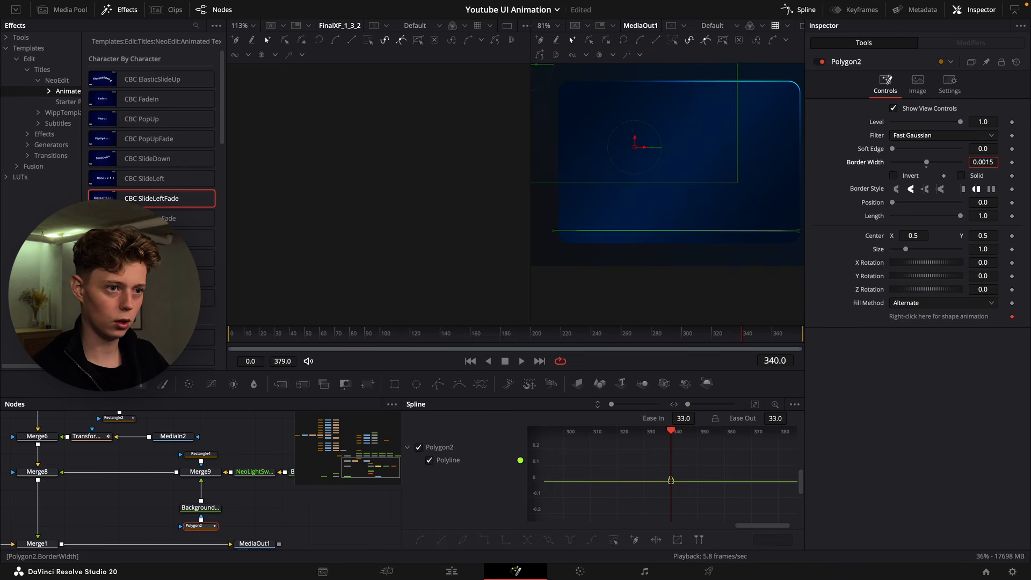
pyautogui.click(200, 508)
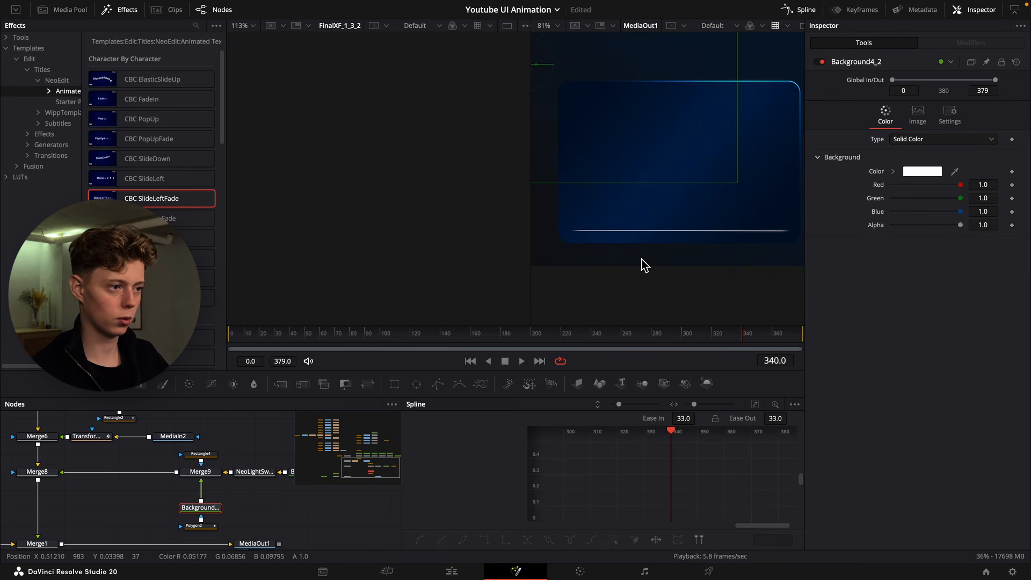
pyautogui.scroll(-4, 645, 262)
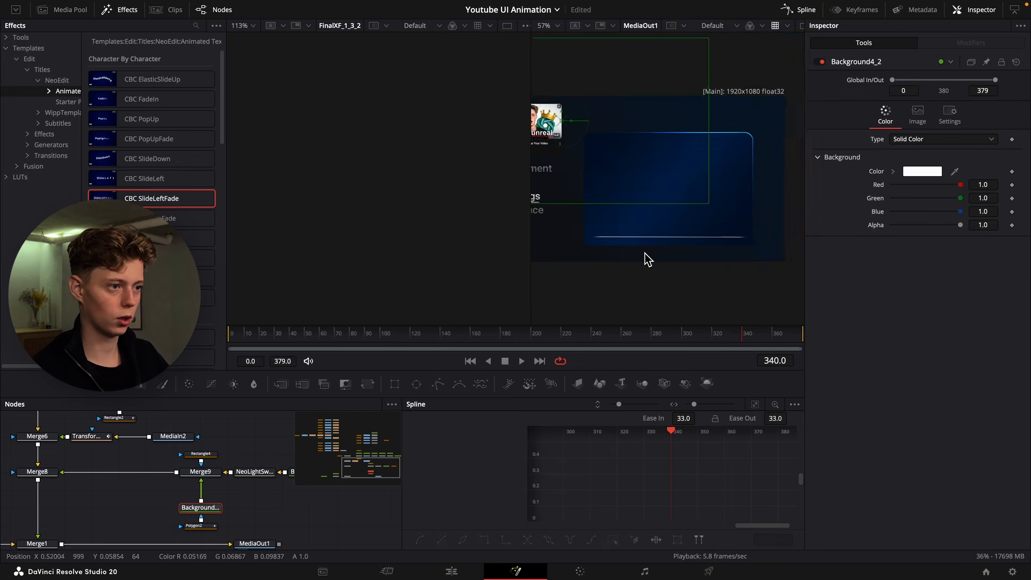
pyautogui.scroll(3, 646, 259)
# Duplicate Merge9 with its background, polygon and rectangle mask, and insert the copy between Merge9 and Merge8.
pyautogui.moveTo(240, 526); pyautogui.dragTo(196, 485)
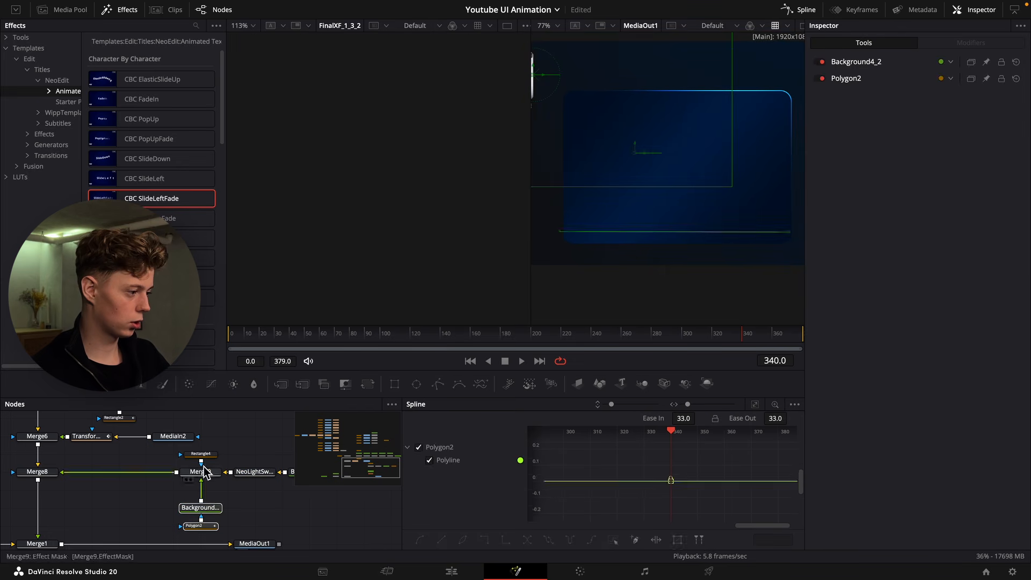
pyautogui.moveTo(193, 441); pyautogui.dragTo(208, 527)
pyautogui.press('super+c')
pyautogui.click(153, 502)
pyautogui.press('super+v')
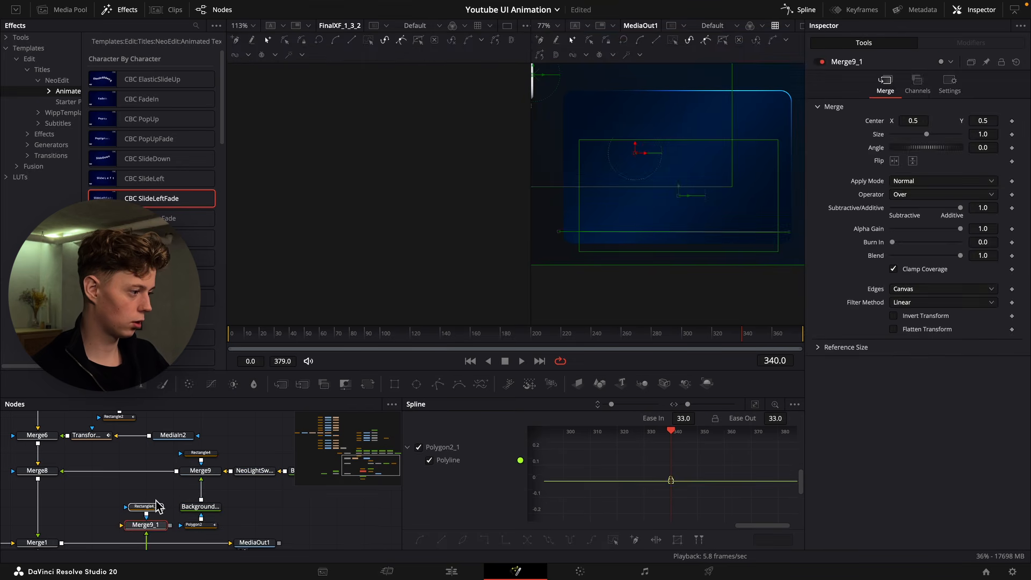
pyautogui.moveTo(146, 523); pyautogui.dragTo(146, 469)
# Reshape the duplicated Polygon2_1 line into a smooth curve rising from the baseline's left end to near the panel's upper-right corner.
pyautogui.click(142, 525)
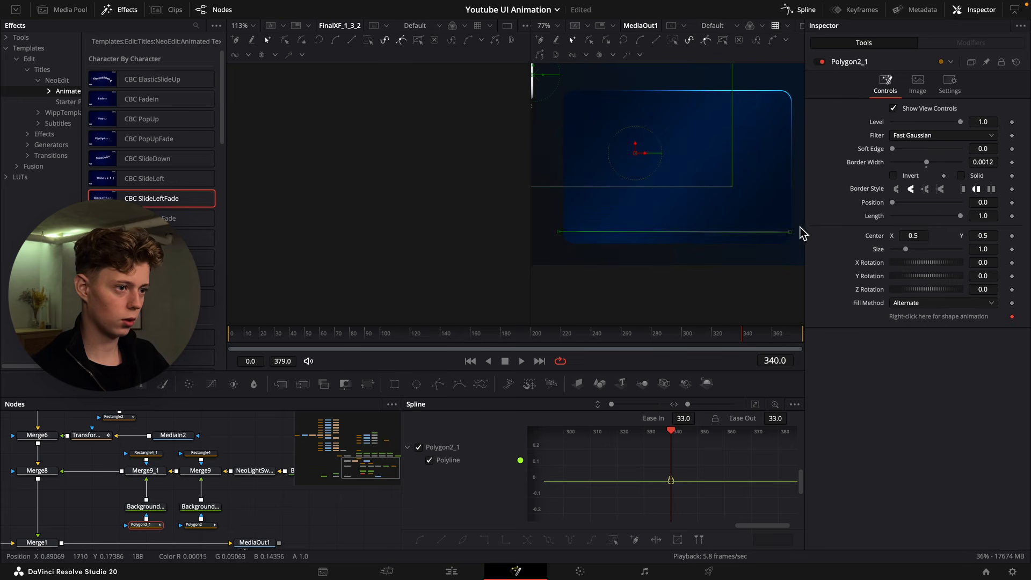
pyautogui.moveTo(791, 233); pyautogui.dragTo(775, 122)
pyautogui.moveTo(701, 154); pyautogui.dragTo(652, 236)
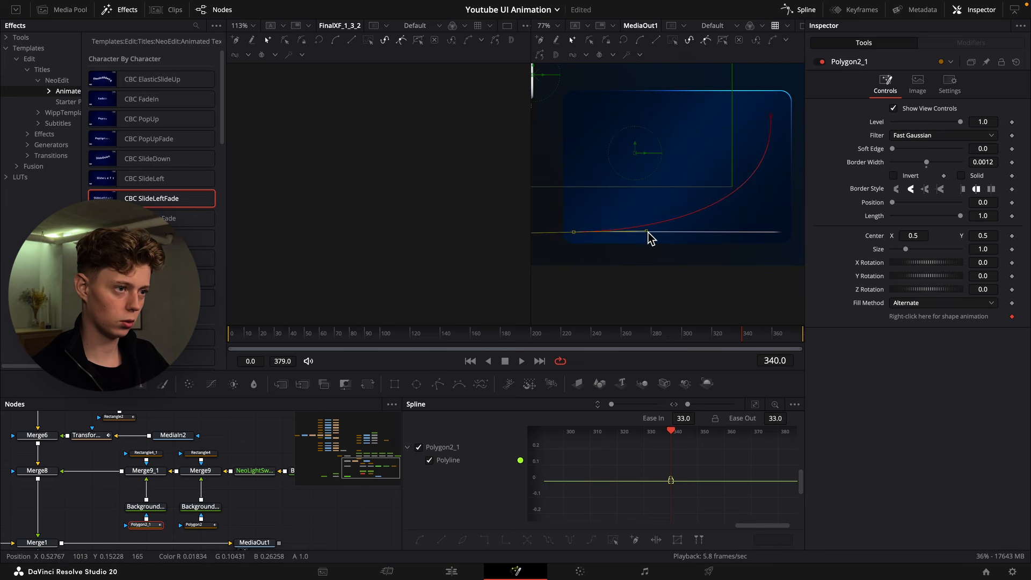
pyautogui.click(192, 529)
pyautogui.click(214, 509)
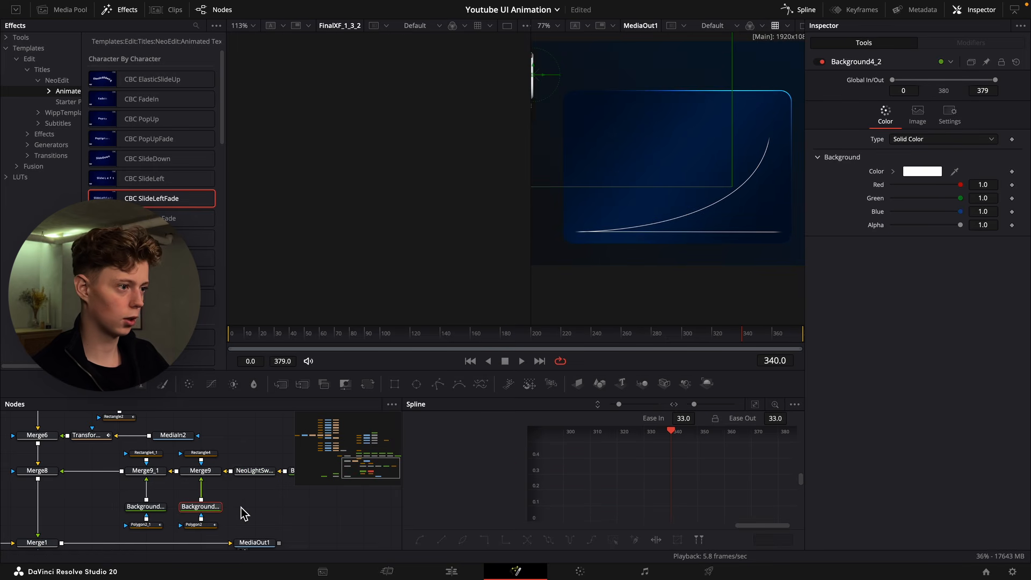
pyautogui.click(248, 511)
pyautogui.click(145, 524)
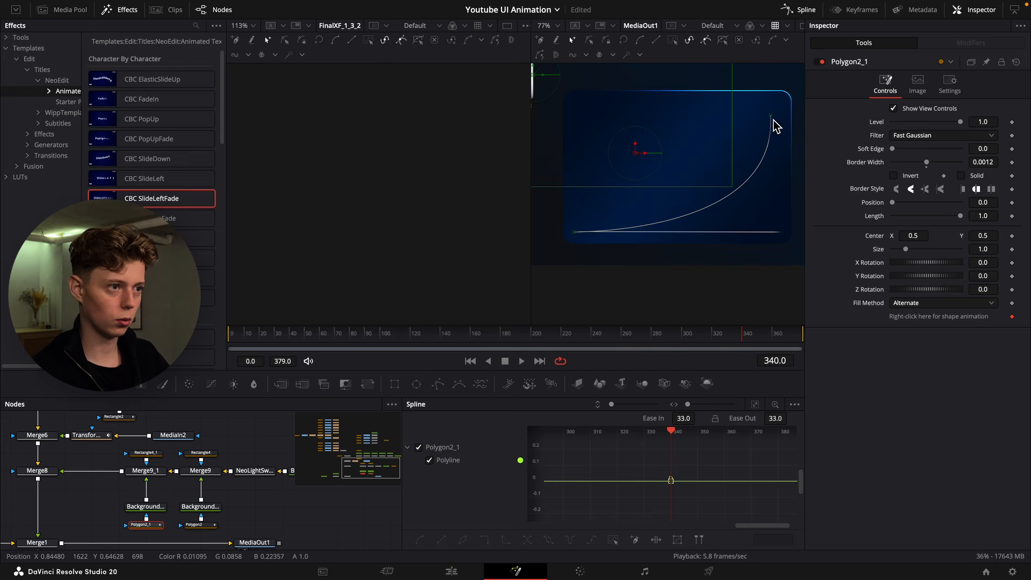
pyautogui.moveTo(777, 210); pyautogui.dragTo(784, 207)
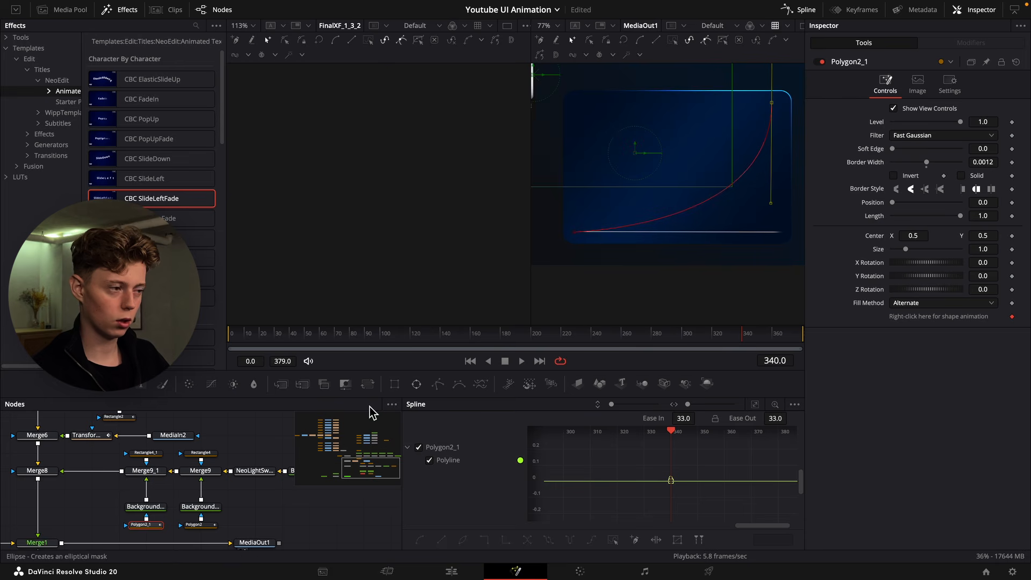
# Extend the Rectangle4_1 mask upward until it covers the curve's upper end.
pyautogui.click(145, 452)
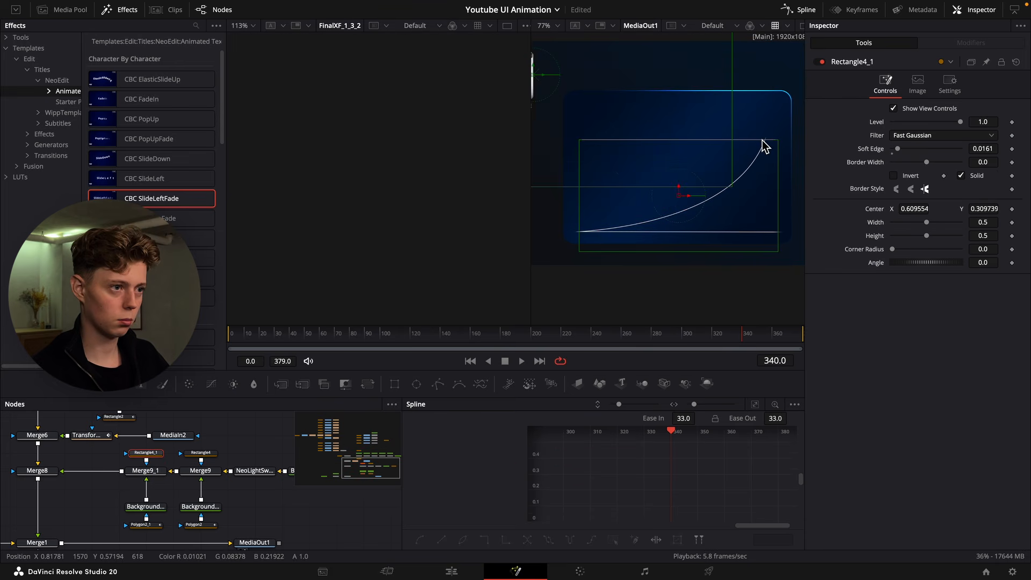
pyautogui.moveTo(764, 140); pyautogui.dragTo(761, 111)
pyautogui.click(249, 471)
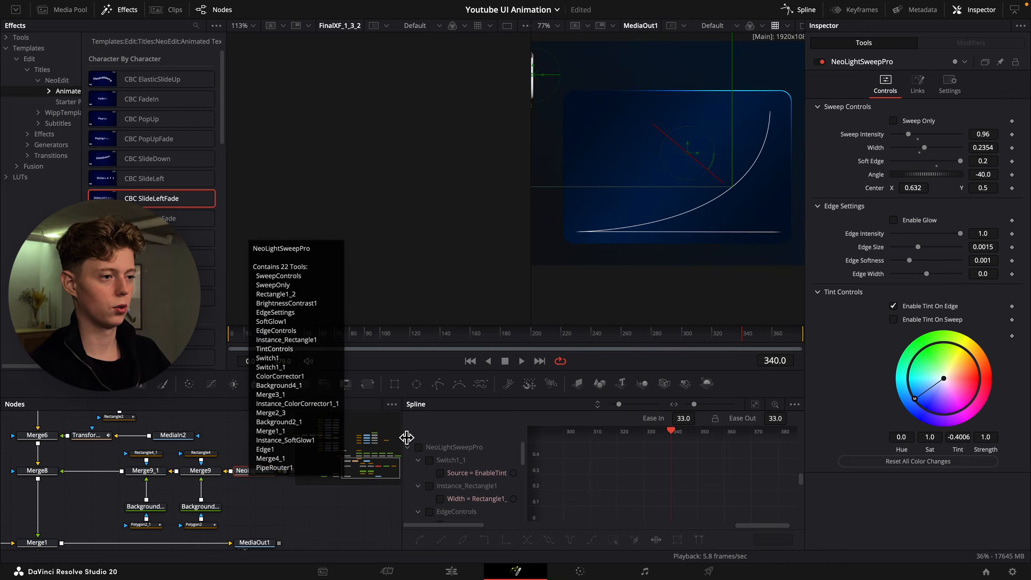
# Give Background4_2_1 a linear gradient from cyan (red 0.367) at the curve's upper end to white near its lower start.
pyautogui.click(163, 506)
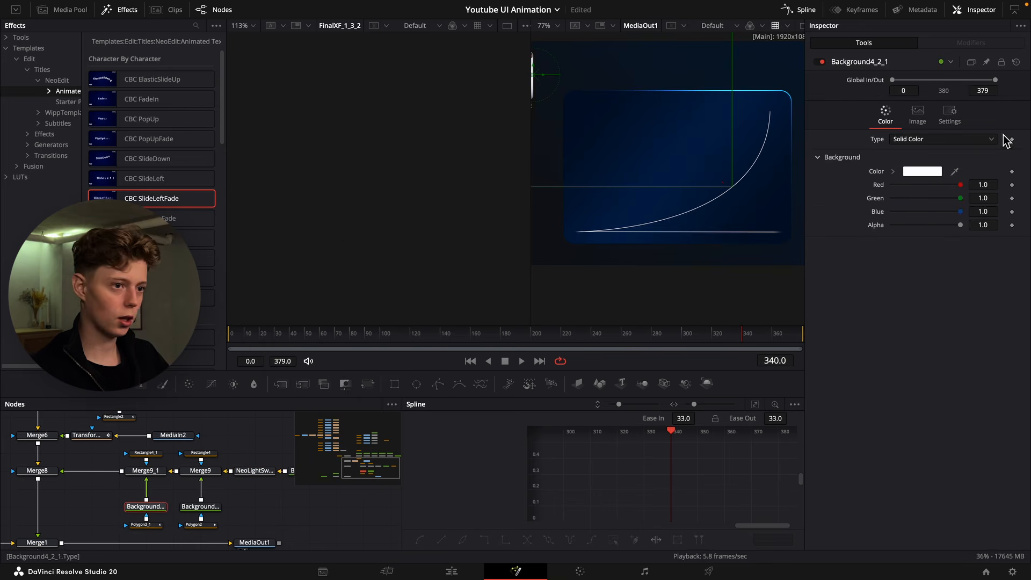
pyautogui.click(947, 139)
pyautogui.click(923, 207)
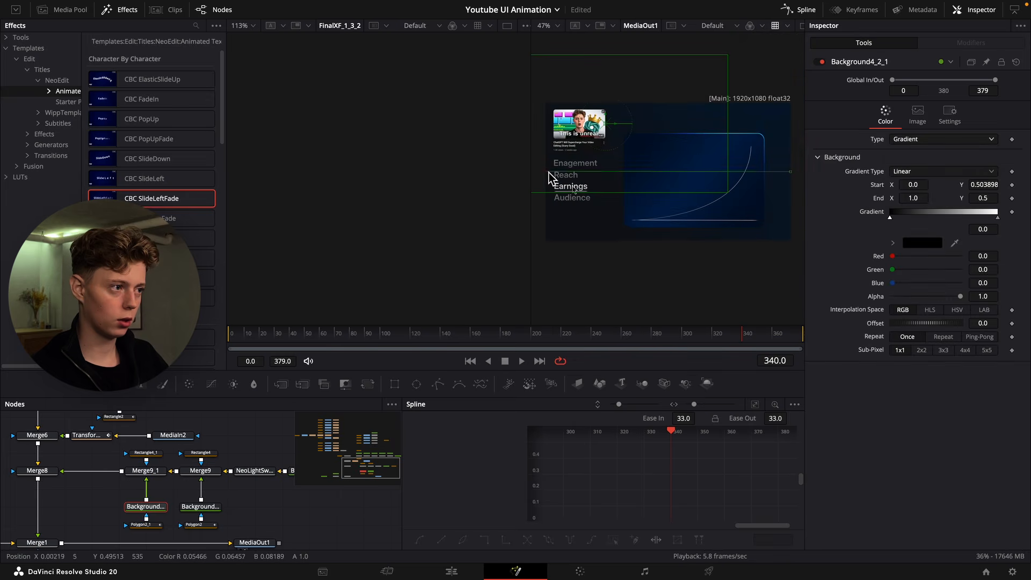
pyautogui.moveTo(739, 138); pyautogui.dragTo(751, 141)
pyautogui.moveTo(790, 171); pyautogui.dragTo(639, 226)
pyautogui.moveTo(990, 284); pyautogui.dragTo(1021, 271)
pyautogui.moveTo(987, 257)
pyautogui.mouseDown()
pyautogui.moveTo(1011, 257)
pyautogui.moveTo(999, 256)
pyautogui.mouseUp()
pyautogui.scroll(6, 731, 183)
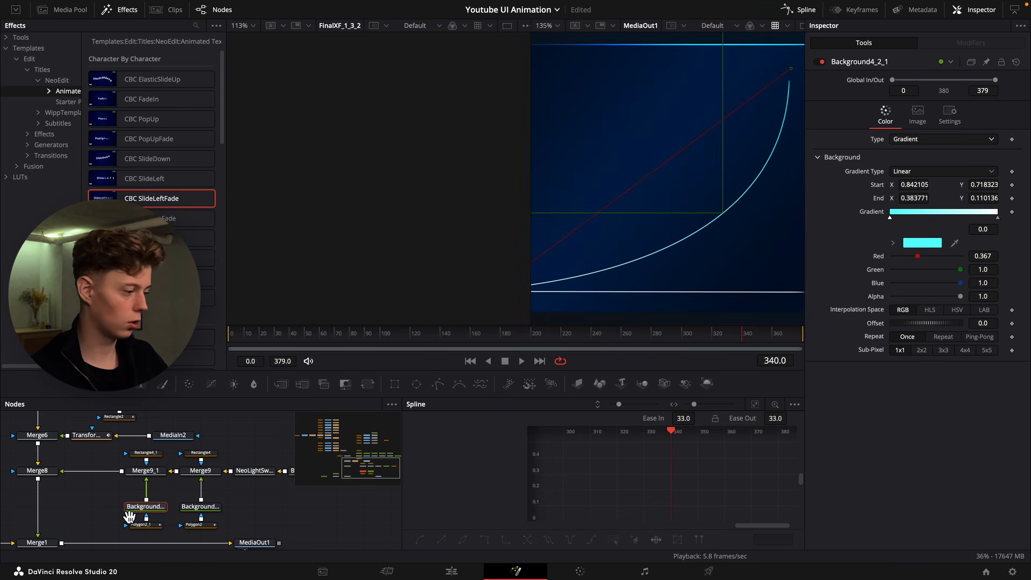
# Space out the node graph by moving the panel's node group farther from Merge8 and lowering the Merge1 and MediaOut1 row.
pyautogui.hscroll(3, 129, 511)
pyautogui.click(176, 507)
pyautogui.scroll(-2, 292, 518)
pyautogui.moveTo(322, 521); pyautogui.dragTo(102, 460)
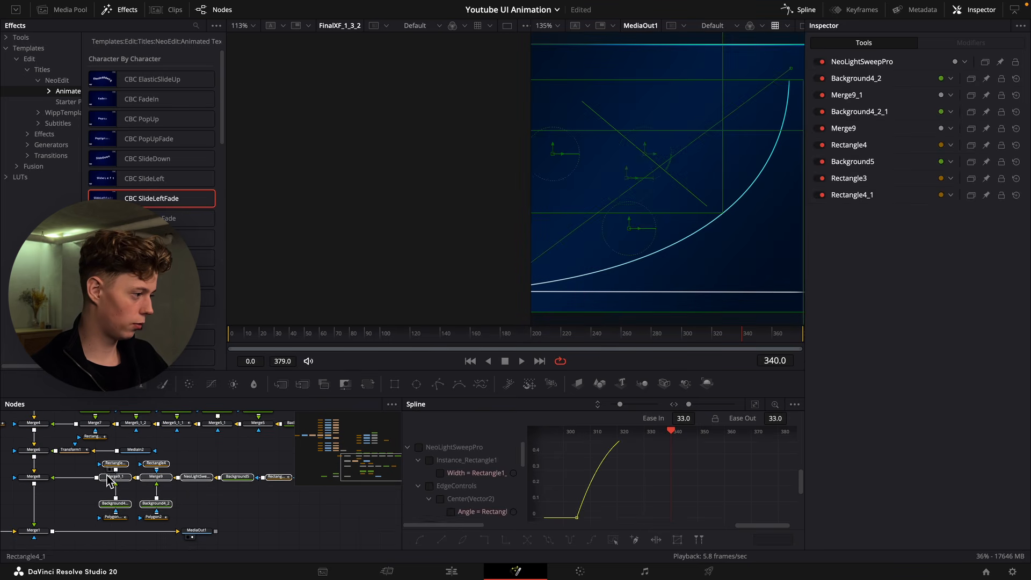
pyautogui.keyDown('super'); pyautogui.click(160, 519); pyautogui.keyUp('super')
pyautogui.moveTo(159, 505); pyautogui.dragTo(4, 465)
pyautogui.click(275, 530)
pyautogui.hscroll(-3, 279, 528)
pyautogui.moveTo(54, 488); pyautogui.dragTo(54, 514)
pyautogui.hscroll(3, 208, 531)
pyautogui.click(273, 536)
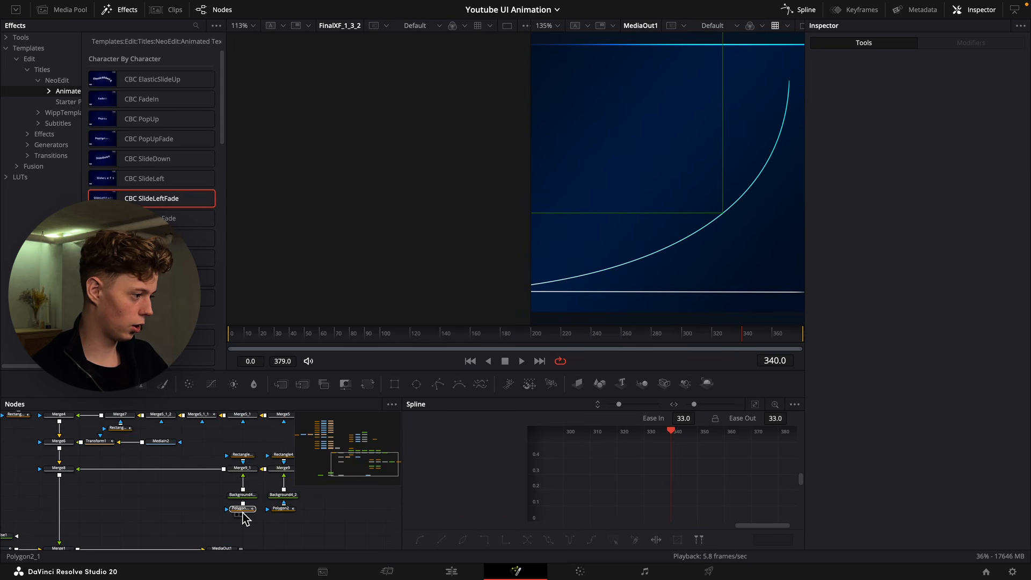
# Merge a duplicate of the white Background4_2 after Merge9_1 as a dot, using an ellipse mask and a Transform of size 0.173.
pyautogui.click(242, 510)
pyautogui.hscroll(3, 143, 513)
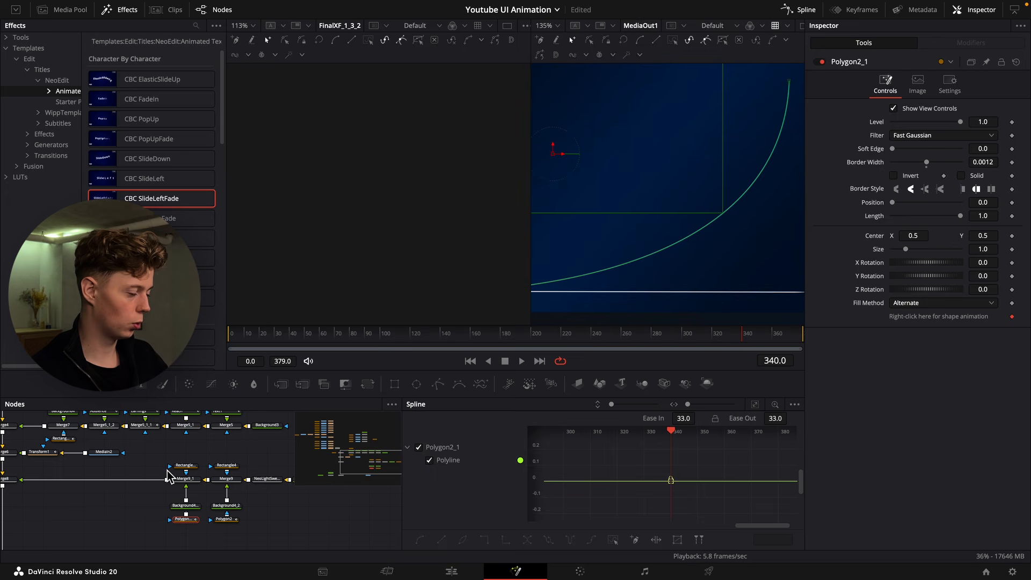
pyautogui.click(233, 505)
pyautogui.click(152, 505)
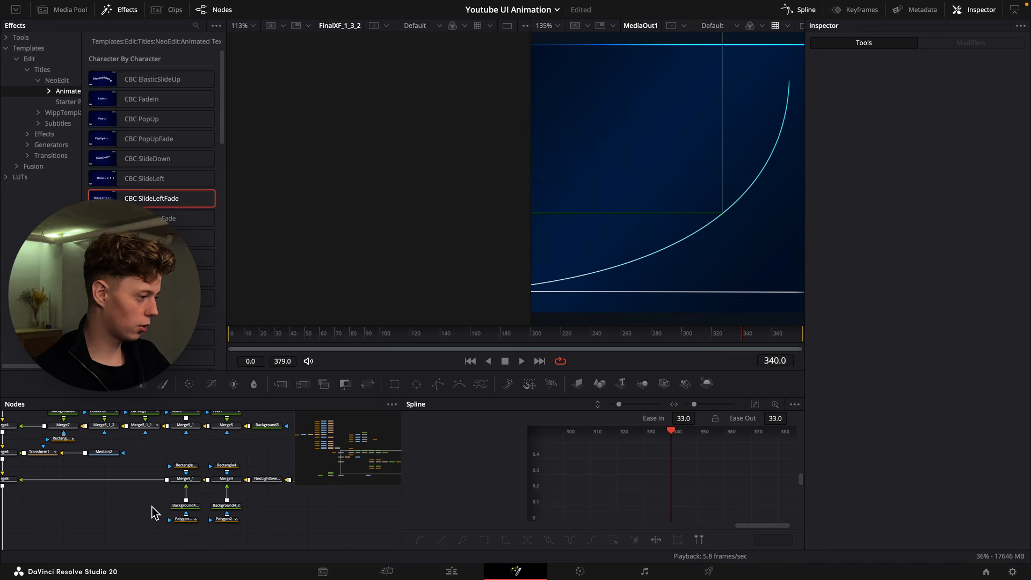
pyautogui.hotkey('ctrl', 'v')
pyautogui.moveTo(188, 504); pyautogui.dragTo(152, 480)
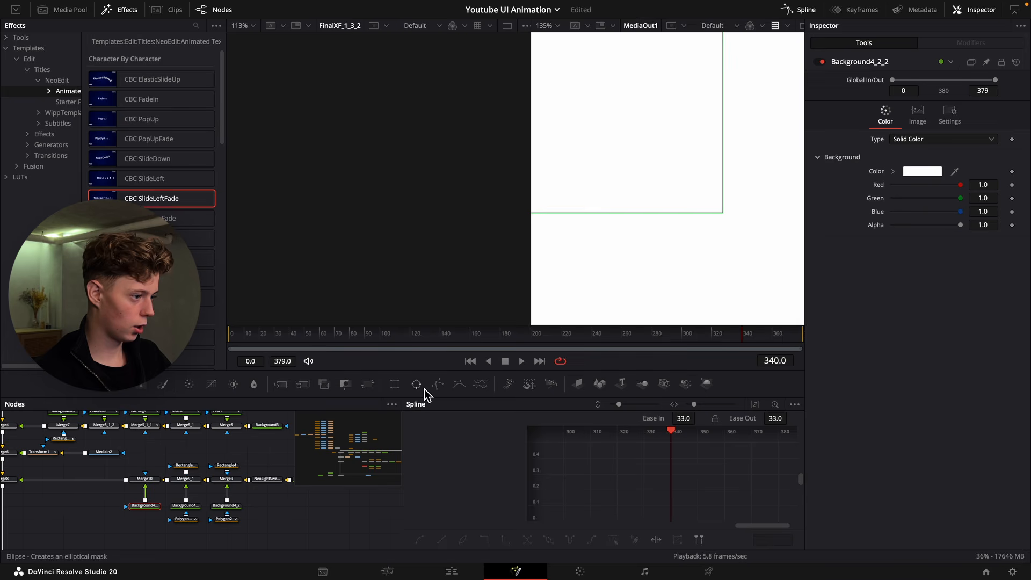
pyautogui.click(421, 386)
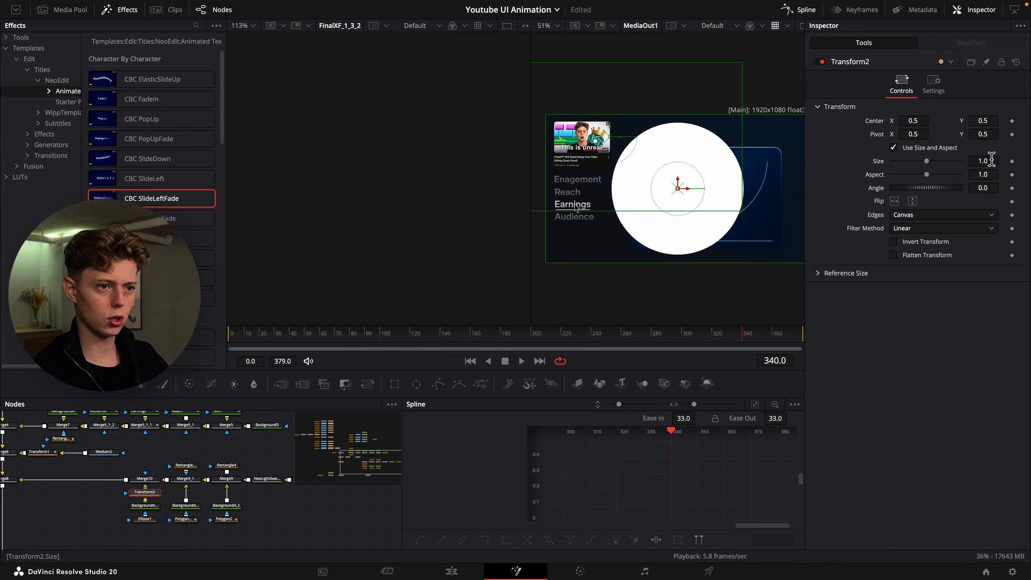
pyautogui.moveTo(992, 159); pyautogui.dragTo(546, 206)
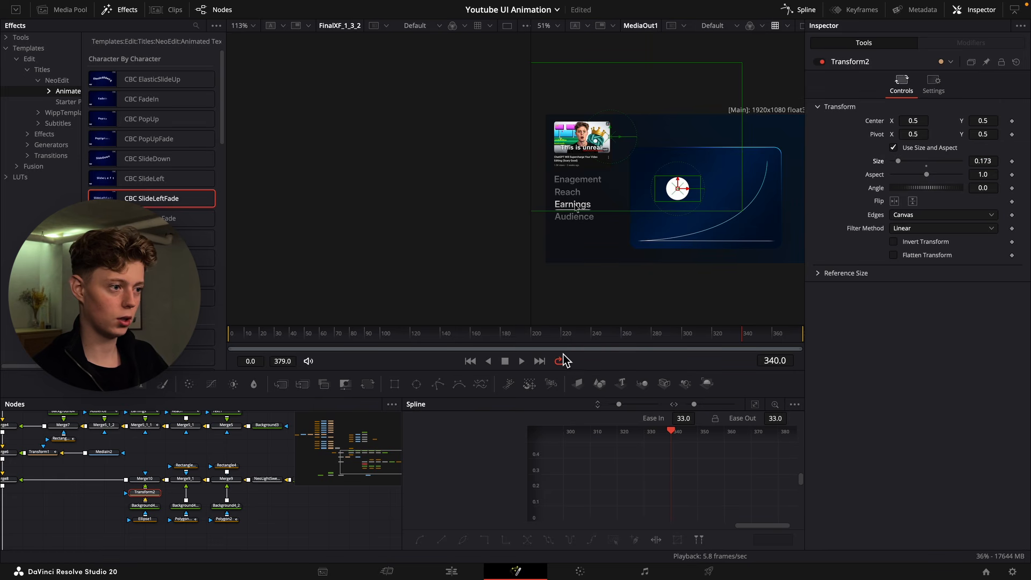
# Remove the shape keyframe from Polygon2_1 and publish its polyline.
pyautogui.click(185, 514)
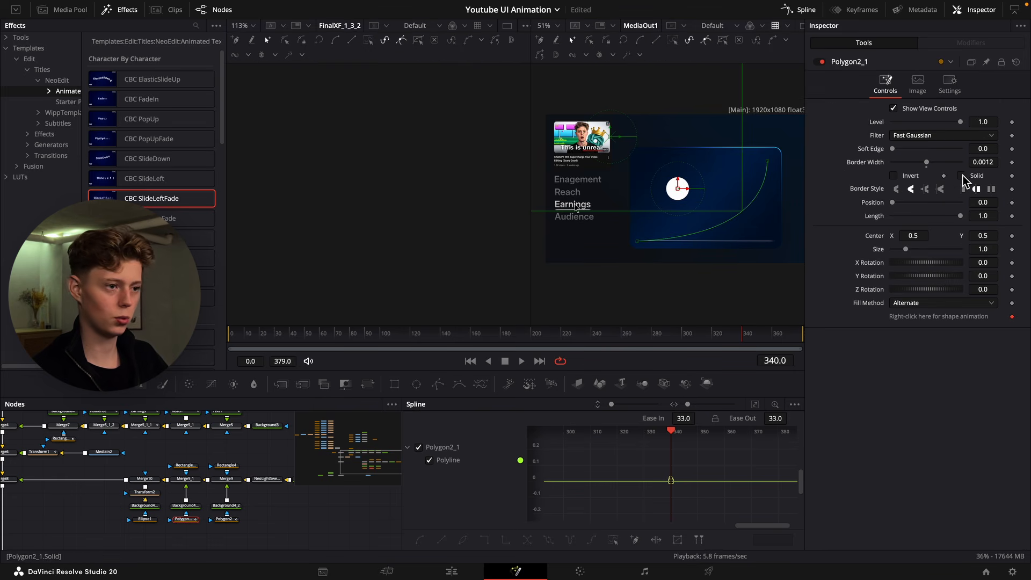
pyautogui.click(1012, 317)
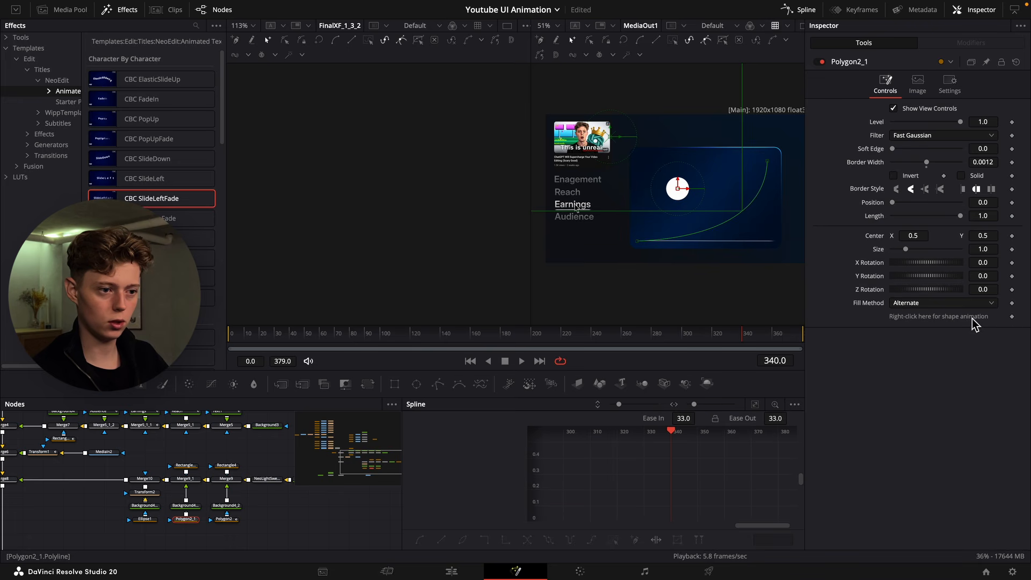
pyautogui.rightClick(954, 321)
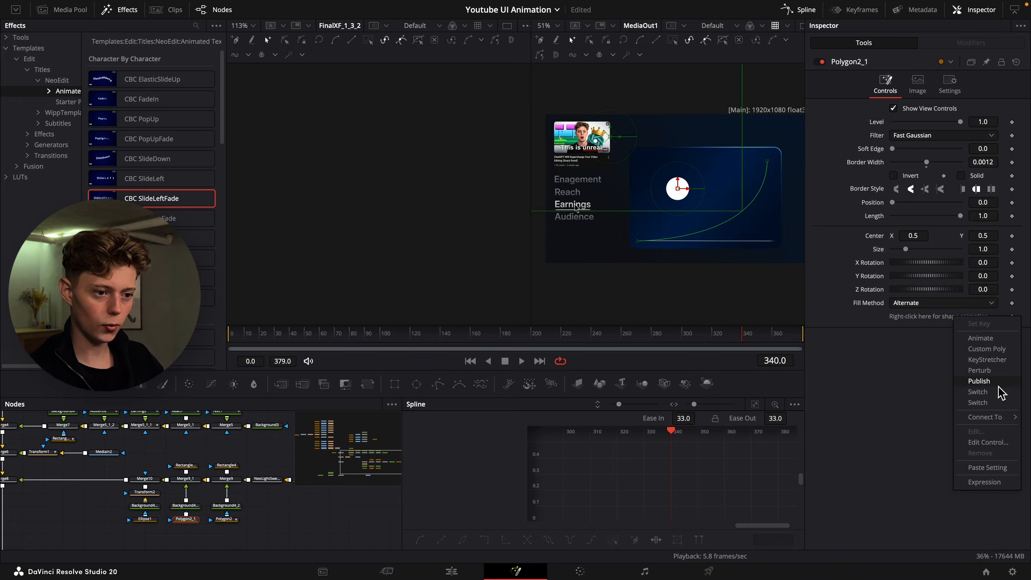
pyautogui.click(980, 382)
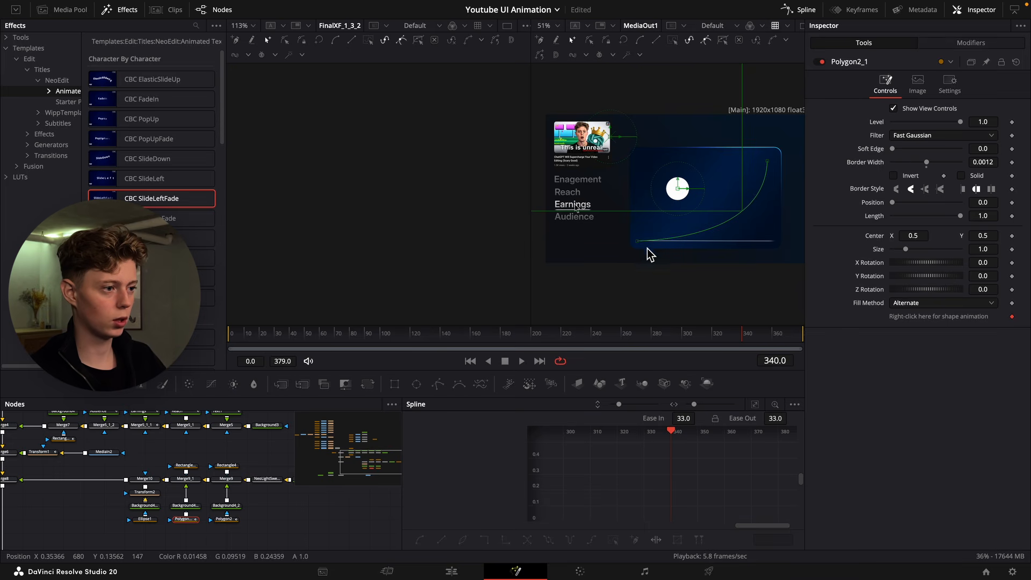
# Add a path modifier to Transform2's center and show the modifier's controls.
pyautogui.click(155, 493)
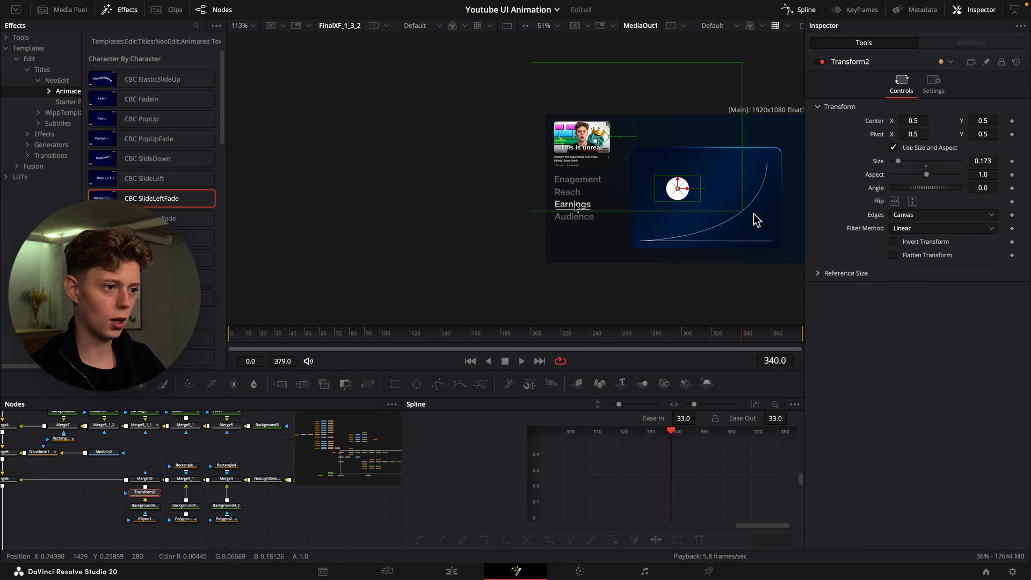
pyautogui.rightClick(879, 127)
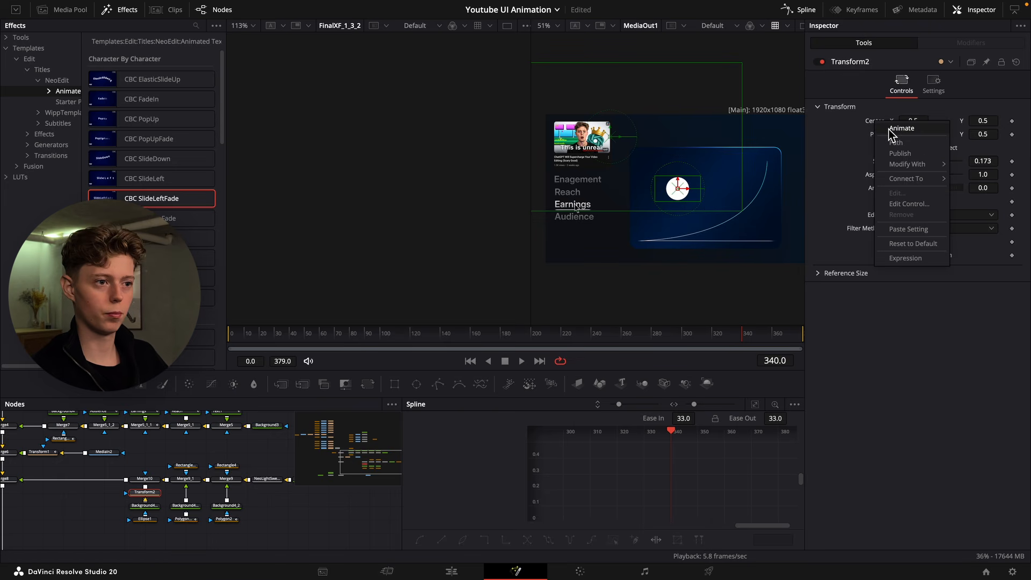
pyautogui.click(895, 142)
pyautogui.click(951, 46)
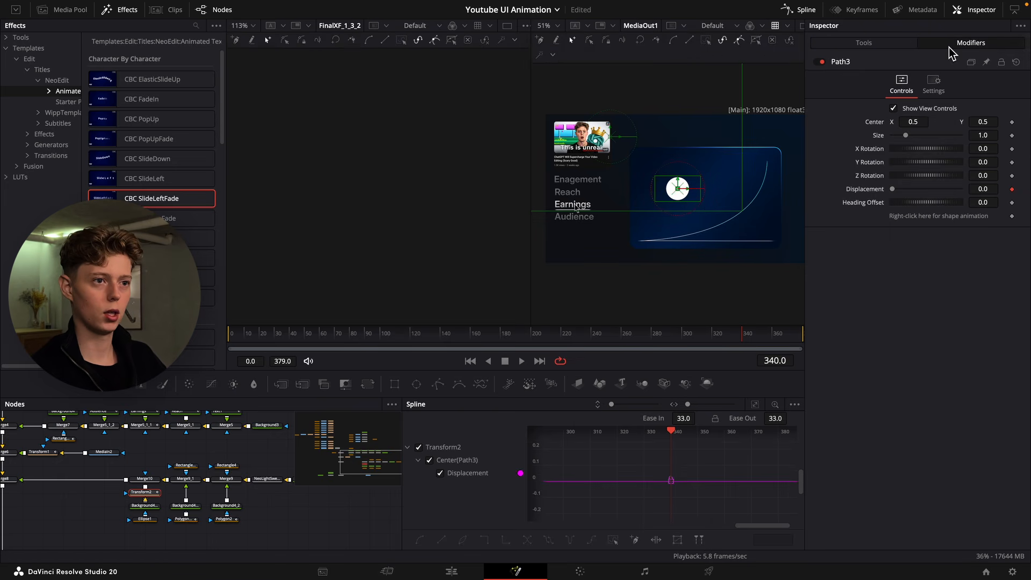
# Connect Path3's shape to the value of the published Polygon2_1 polyline.
pyautogui.rightClick(961, 222)
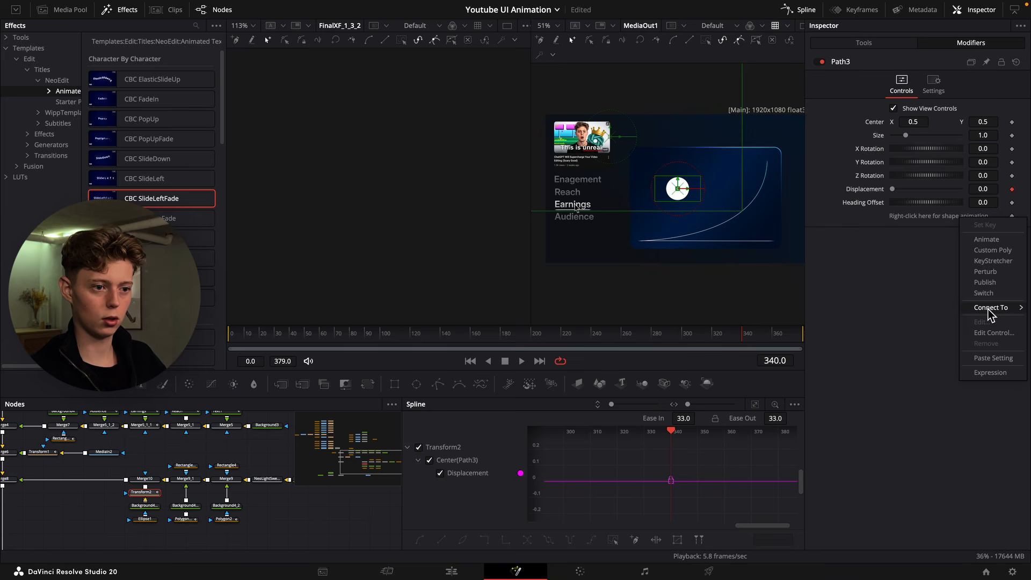
pyautogui.moveTo(989, 314)
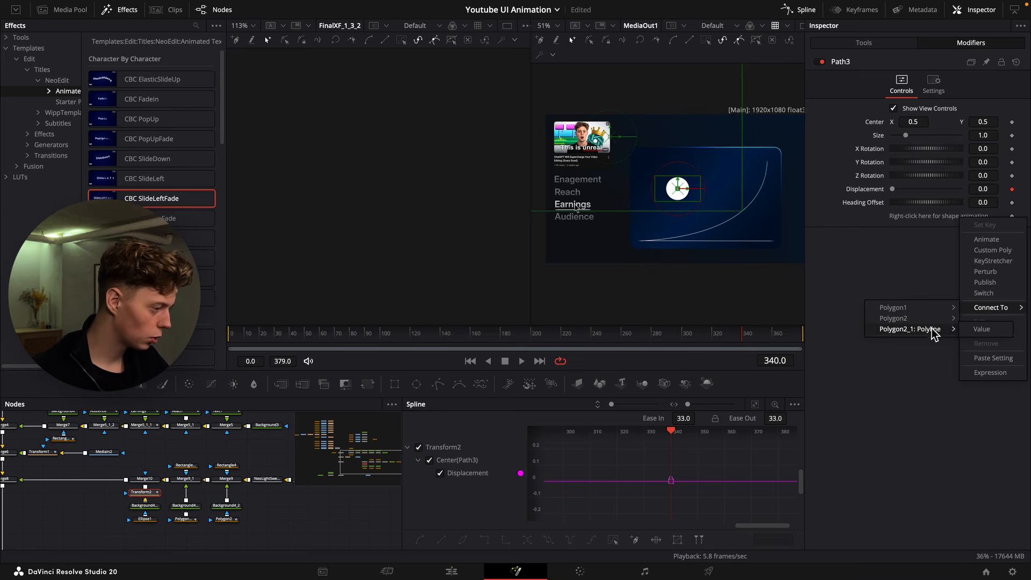
pyautogui.click(982, 329)
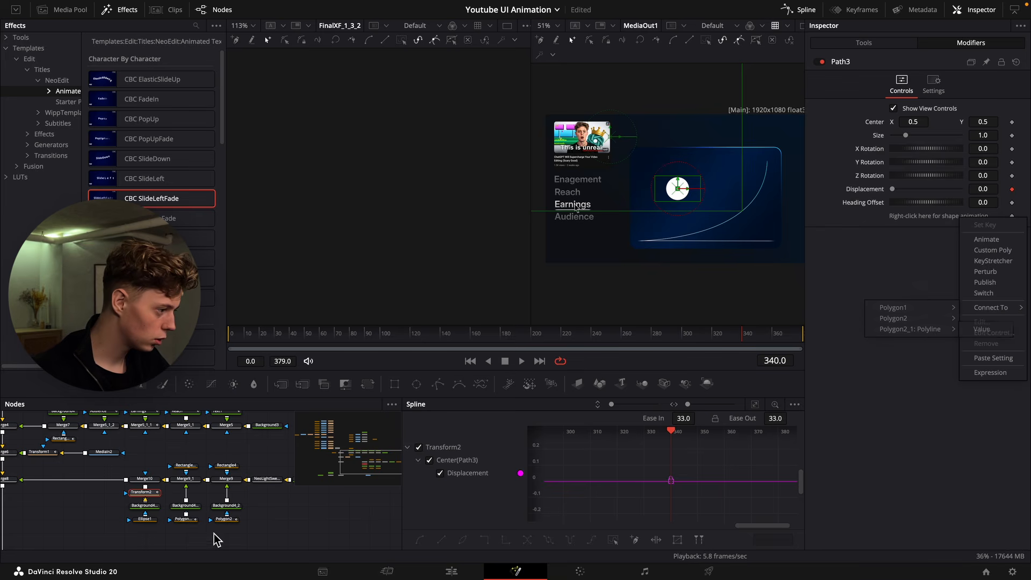
pyautogui.click(148, 493)
pyautogui.rightClick(949, 221)
pyautogui.moveTo(978, 309)
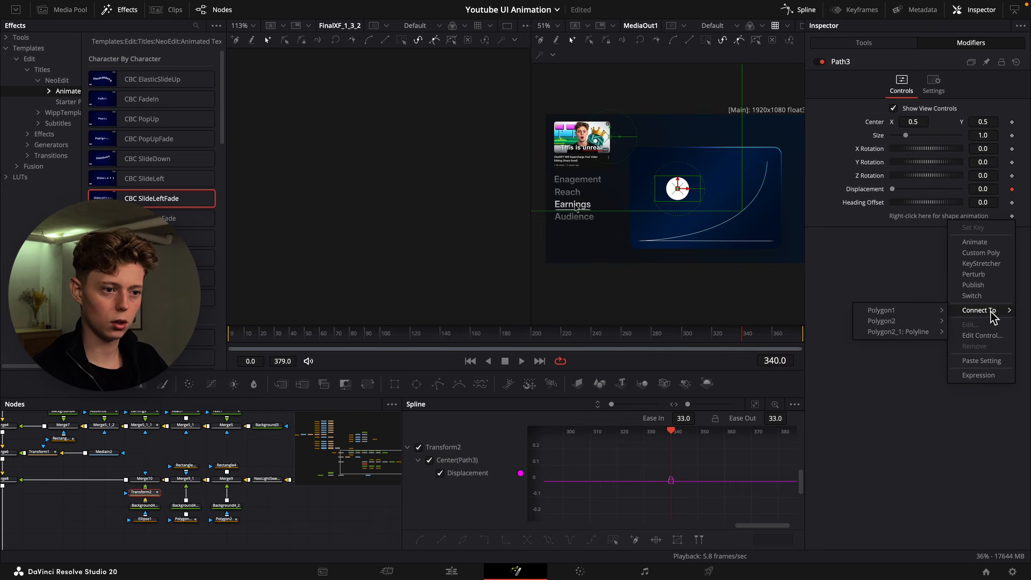
pyautogui.moveTo(912, 332)
pyautogui.click(969, 332)
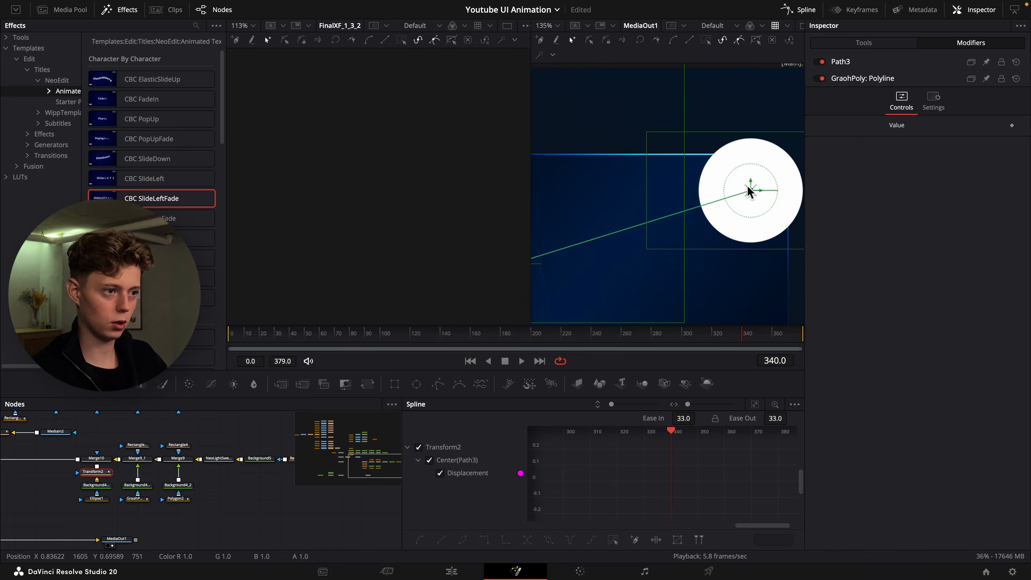
pyautogui.click(136, 499)
pyautogui.scroll(-5, 720, 215)
pyautogui.moveTo(643, 245); pyautogui.dragTo(700, 219)
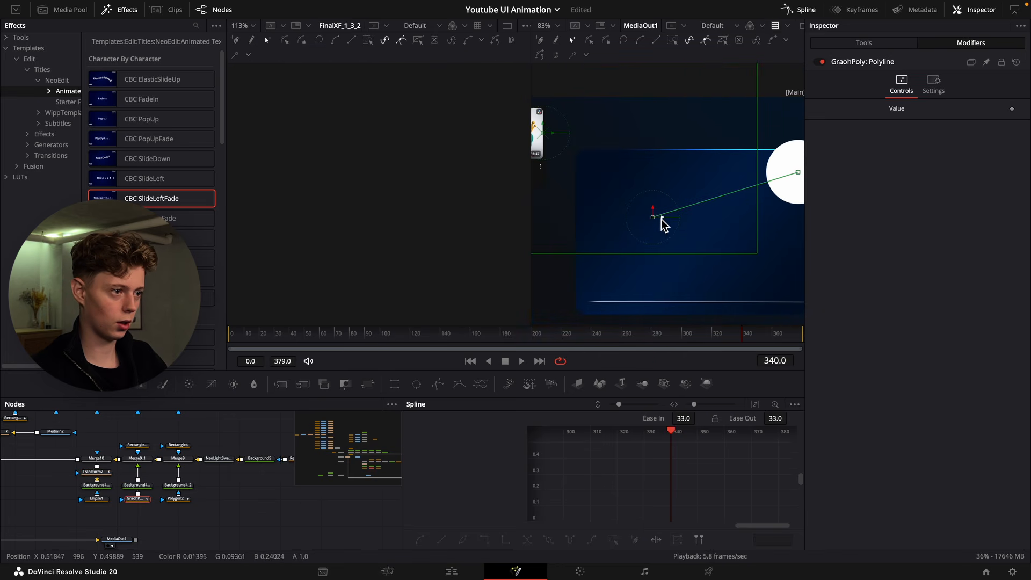
pyautogui.click(177, 485)
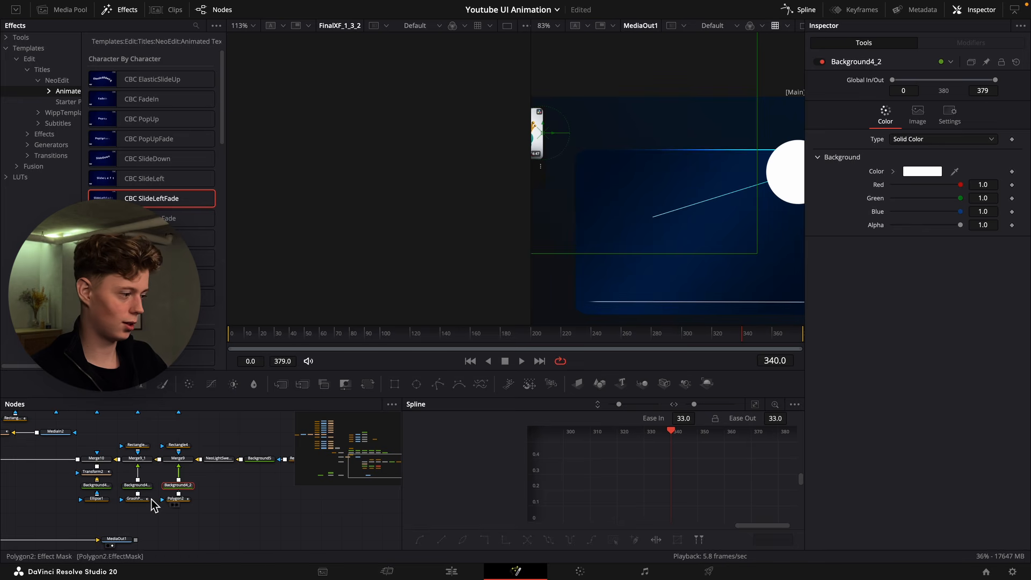
pyautogui.click(135, 499)
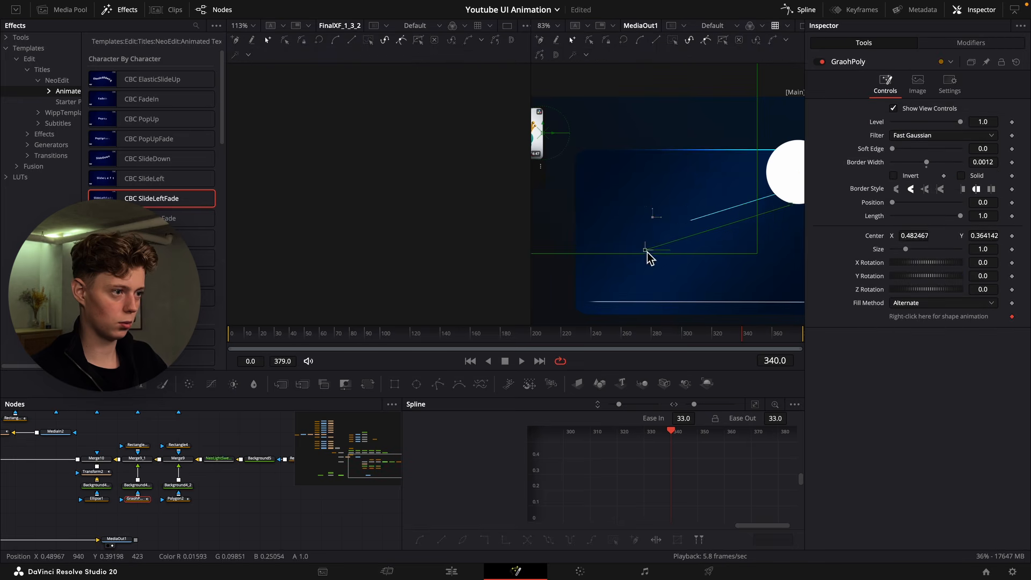
pyautogui.moveTo(647, 251); pyautogui.dragTo(636, 290)
pyautogui.press('super+z')
# Reshape the GraohPoly line into a smooth rising curve that starts at the baseline's left end and steepens toward the panel's upper right.
pyautogui.moveTo(798, 173); pyautogui.dragTo(798, 190)
pyautogui.moveTo(653, 221); pyautogui.dragTo(592, 304)
pyautogui.moveTo(661, 264); pyautogui.dragTo(685, 301)
pyautogui.hscroll(4, 722, 196)
pyautogui.moveTo(715, 191); pyautogui.dragTo(713, 255)
pyautogui.moveTo(721, 266); pyautogui.dragTo(799, 238)
pyautogui.click(586, 276)
pyautogui.moveTo(586, 275); pyautogui.dragTo(587, 277)
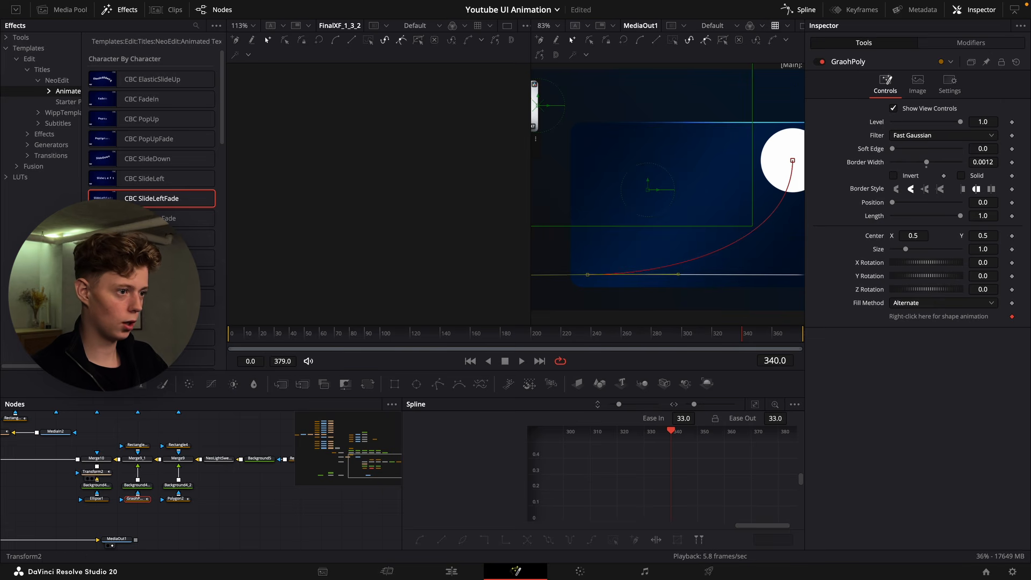
# Set Transform2's size to 0.07 for a smaller dot and GraohPoly's border width to 0.0015.
pyautogui.click(94, 472)
pyautogui.moveTo(975, 160); pyautogui.dragTo(945, 161)
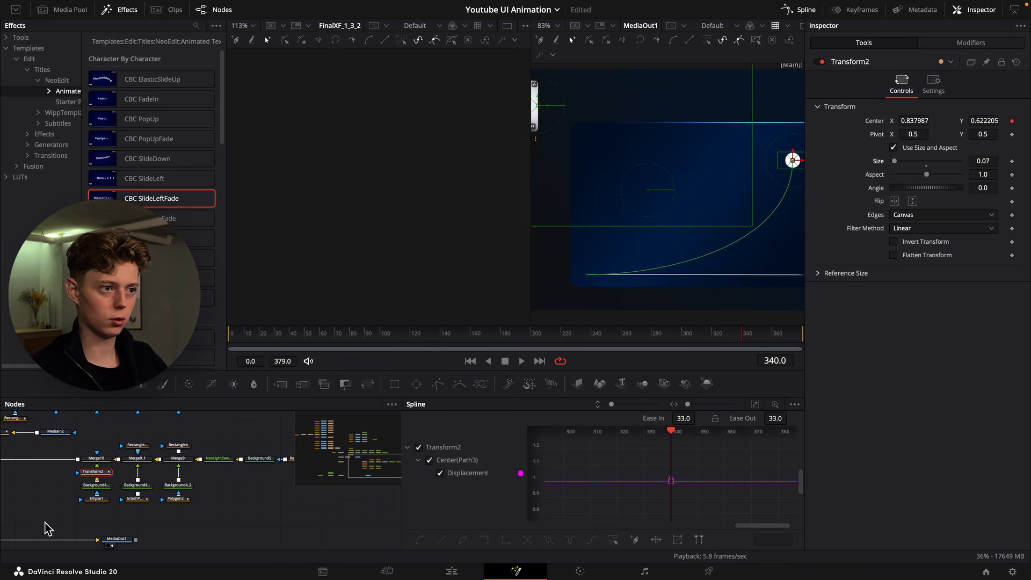
pyautogui.click(97, 485)
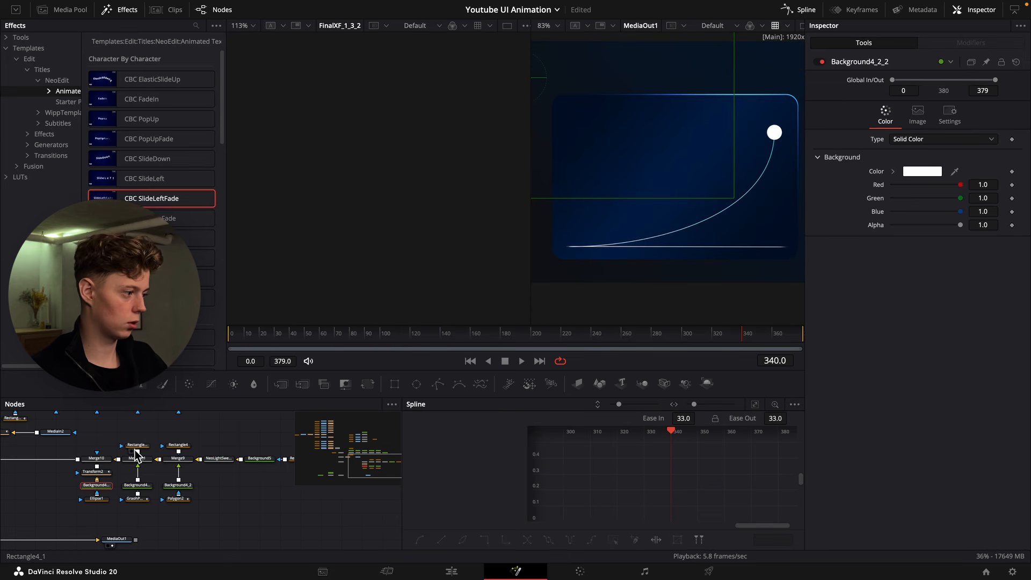
pyautogui.click(137, 499)
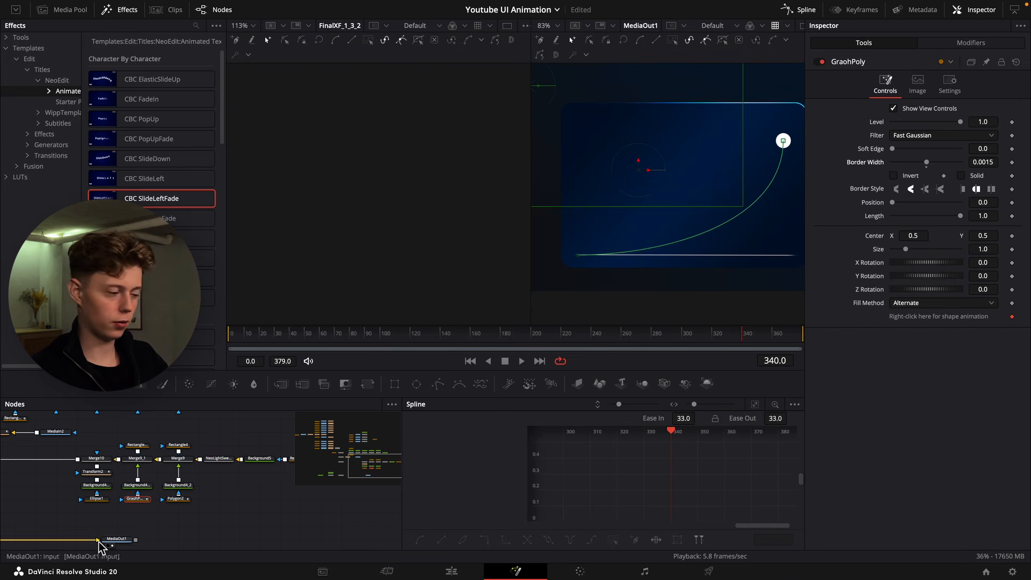
# Reduce GraohPoly's Length to 0.745 so the graph line is only partly drawn.
pyautogui.click(97, 498)
pyautogui.scroll(3, 644, 225)
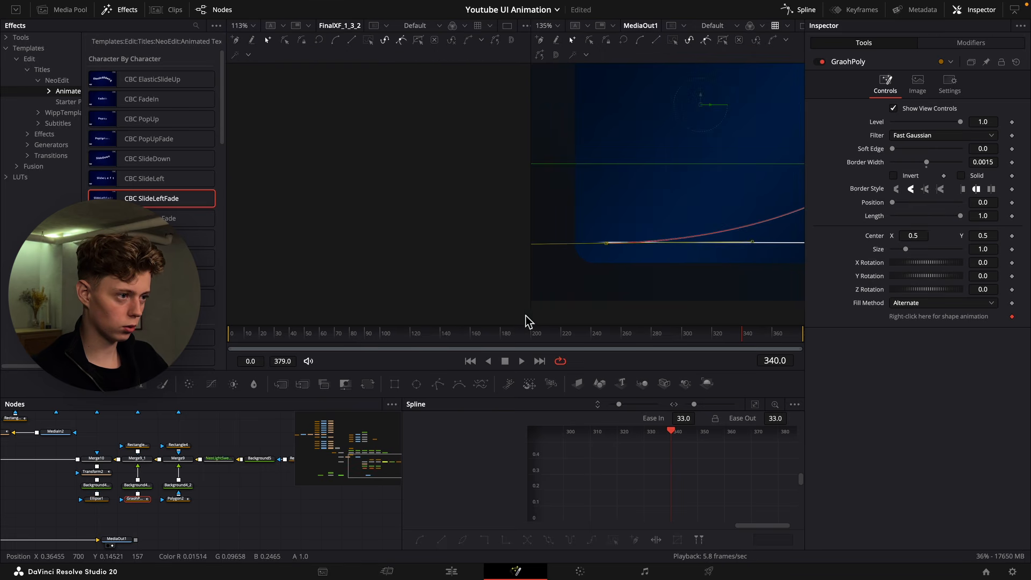
pyautogui.click(96, 485)
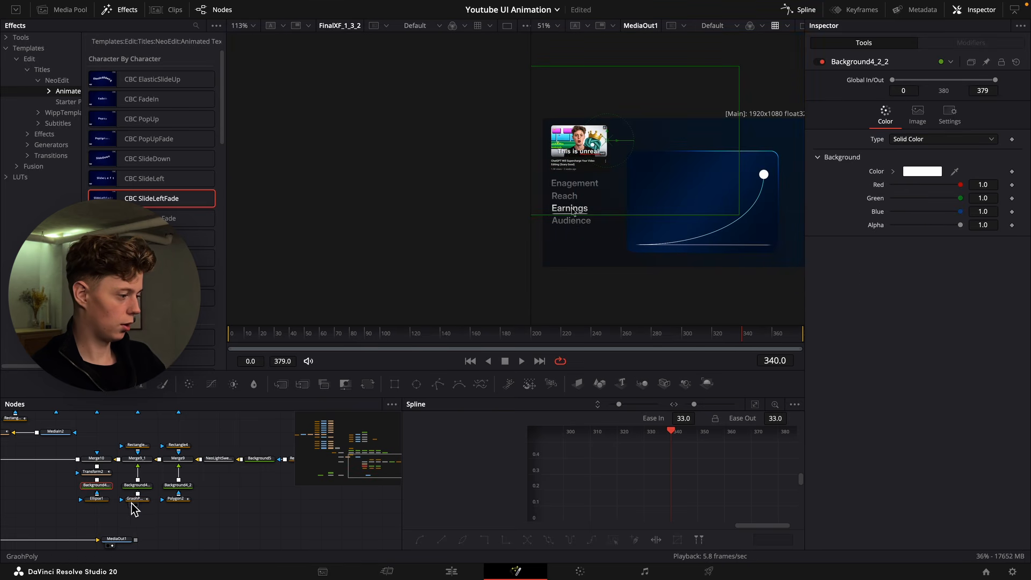
pyautogui.click(135, 499)
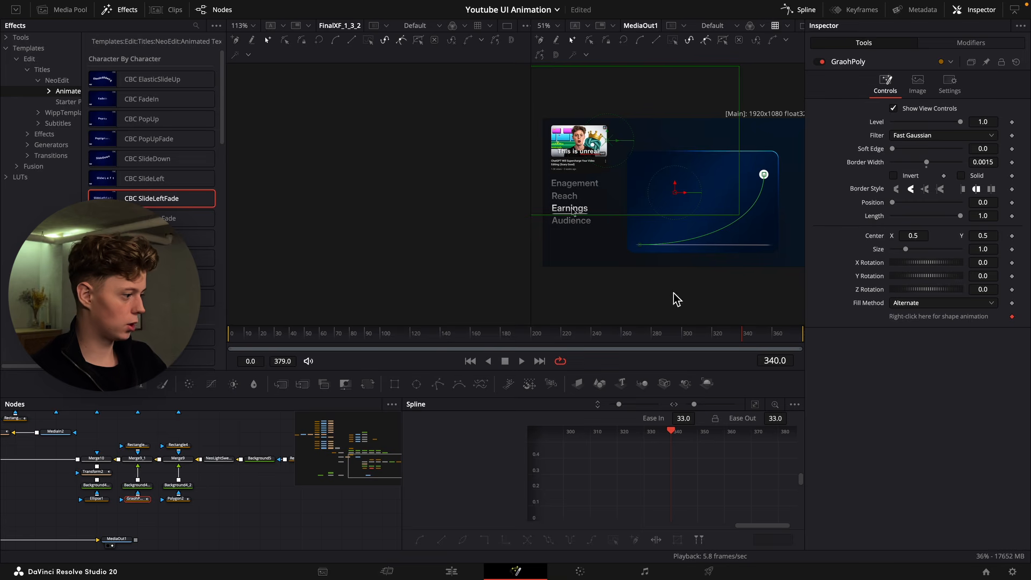
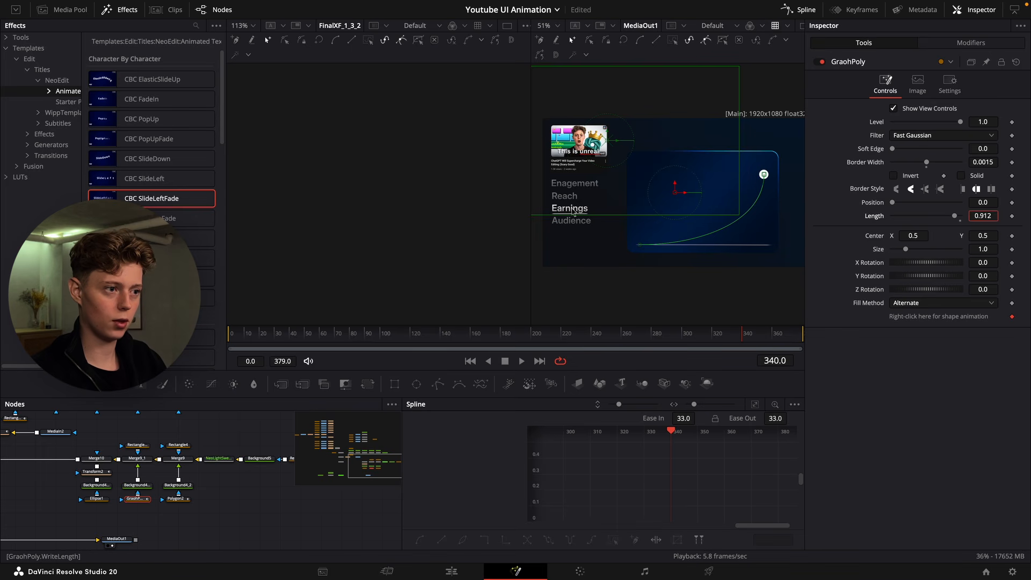
# Show the Path3 modifier's controls for Transform2 and remove the Displacement keyframe.
pyautogui.click(98, 486)
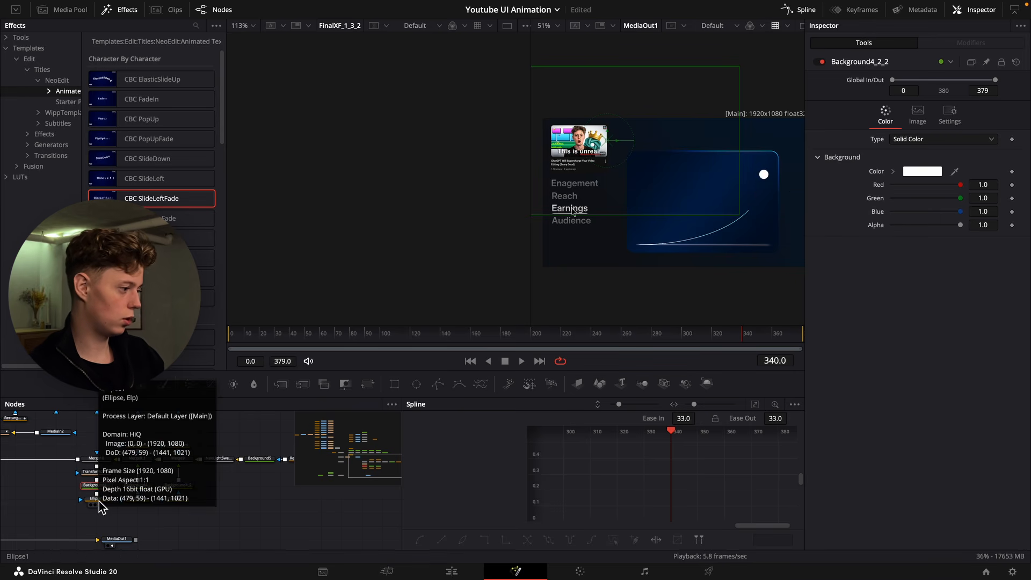
pyautogui.click(97, 499)
pyautogui.click(109, 472)
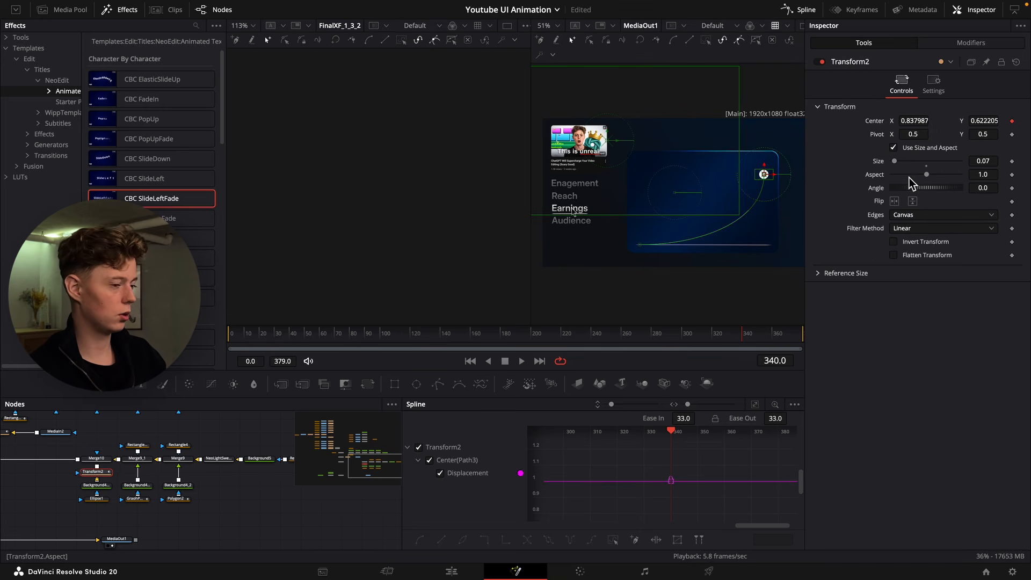
pyautogui.click(964, 43)
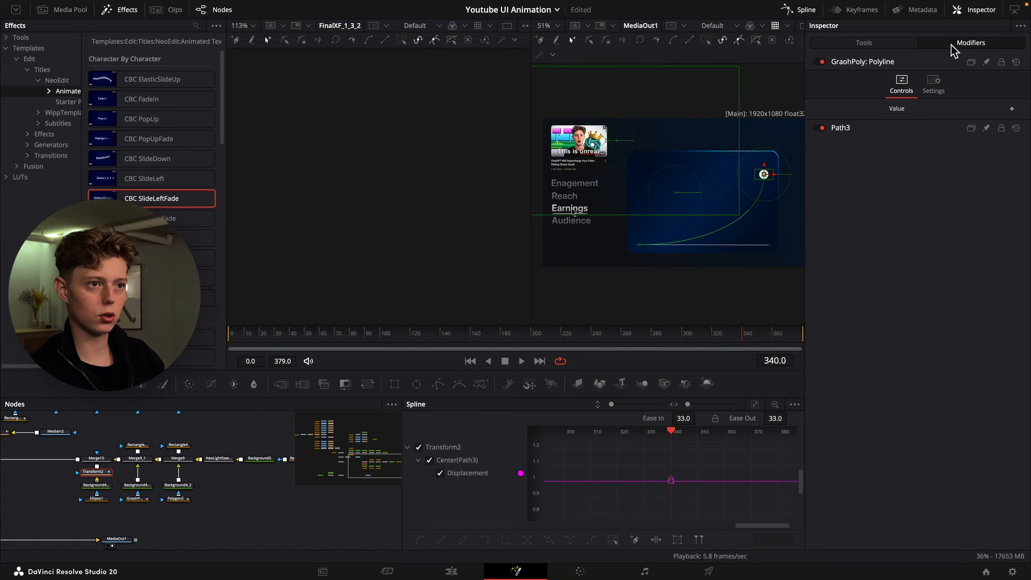
pyautogui.click(853, 133)
pyautogui.click(1012, 206)
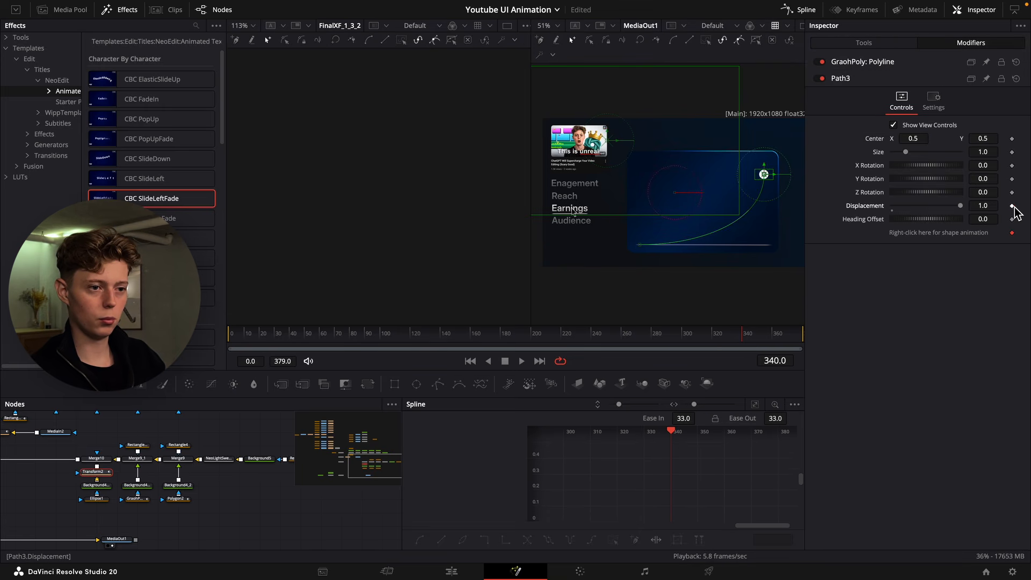
# Add the expression GraohPoly.WriteLength to Path3's Displacement so the dot's position is linked to the graph's length.
pyautogui.rightClick(877, 211)
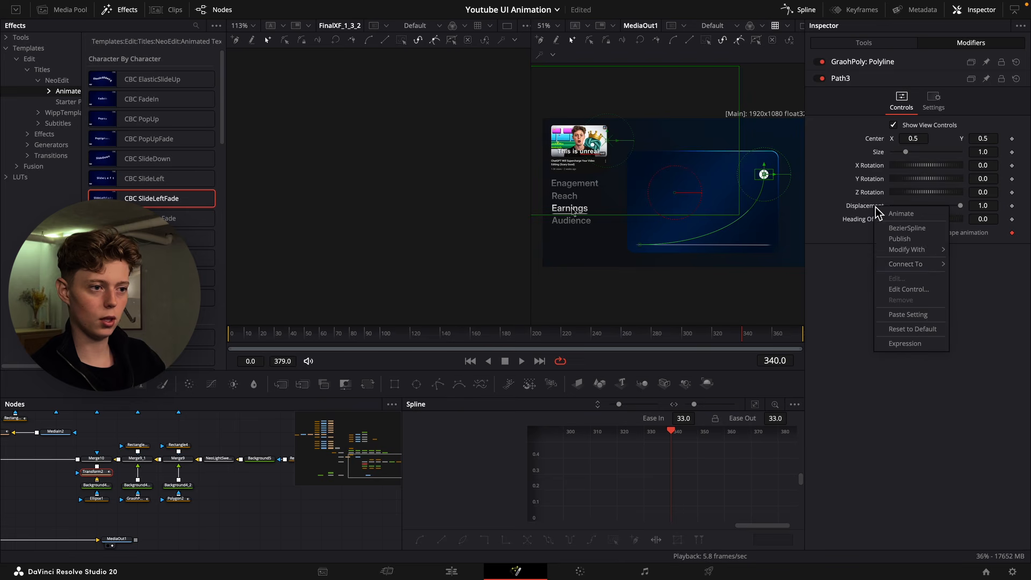
pyautogui.click(912, 343)
pyautogui.scroll(5, 772, 209)
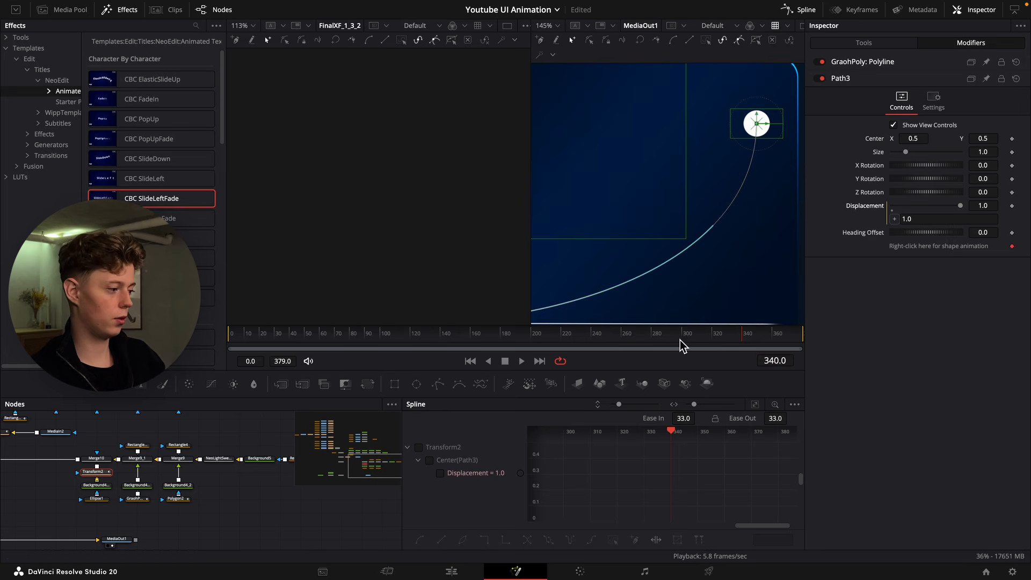
pyautogui.click(947, 219)
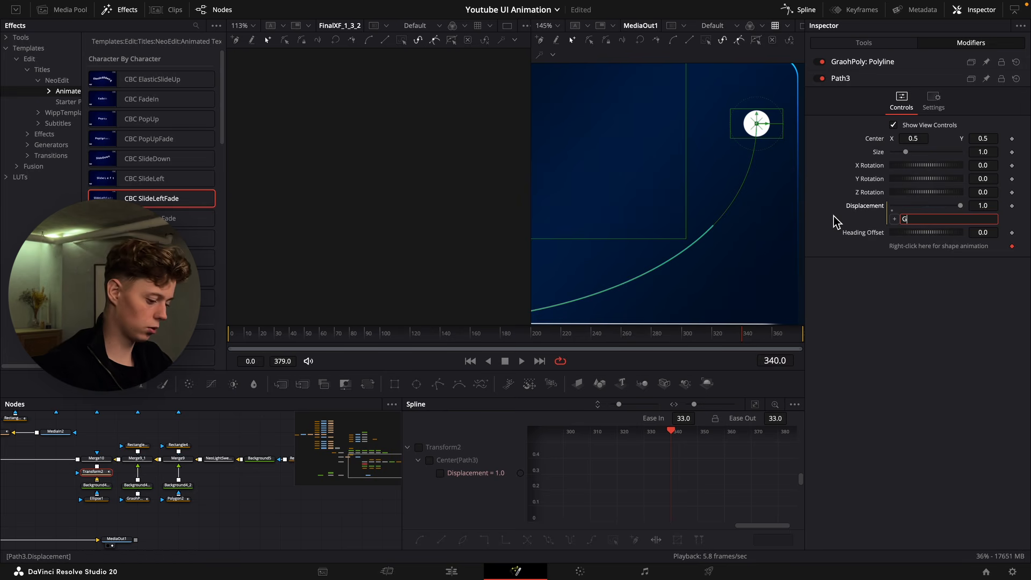
pyautogui.write('GraohPoly.WriteLength')
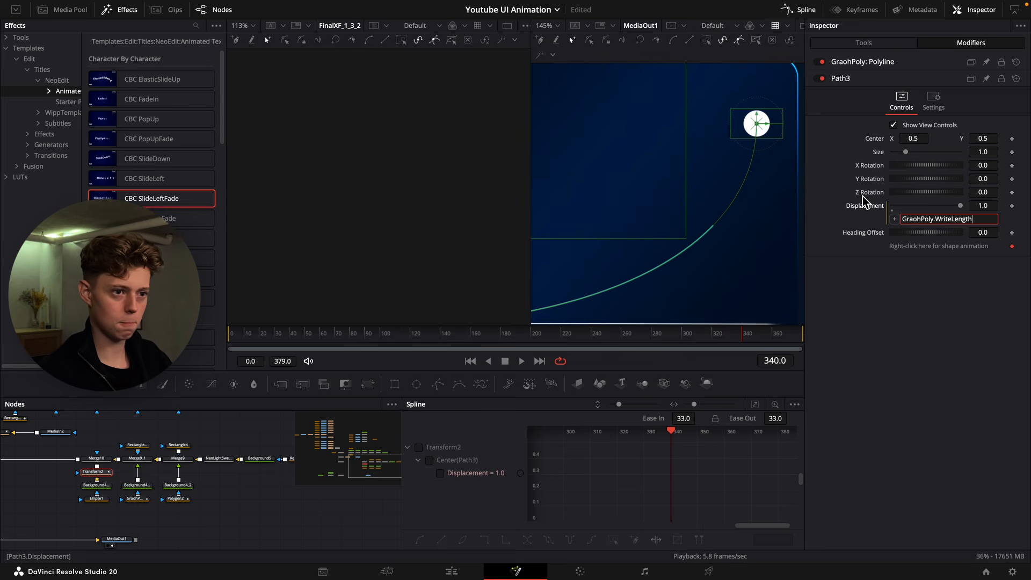
pyautogui.press('Tab')
pyautogui.scroll(5, 725, 230)
pyautogui.scroll(-7, 701, 237)
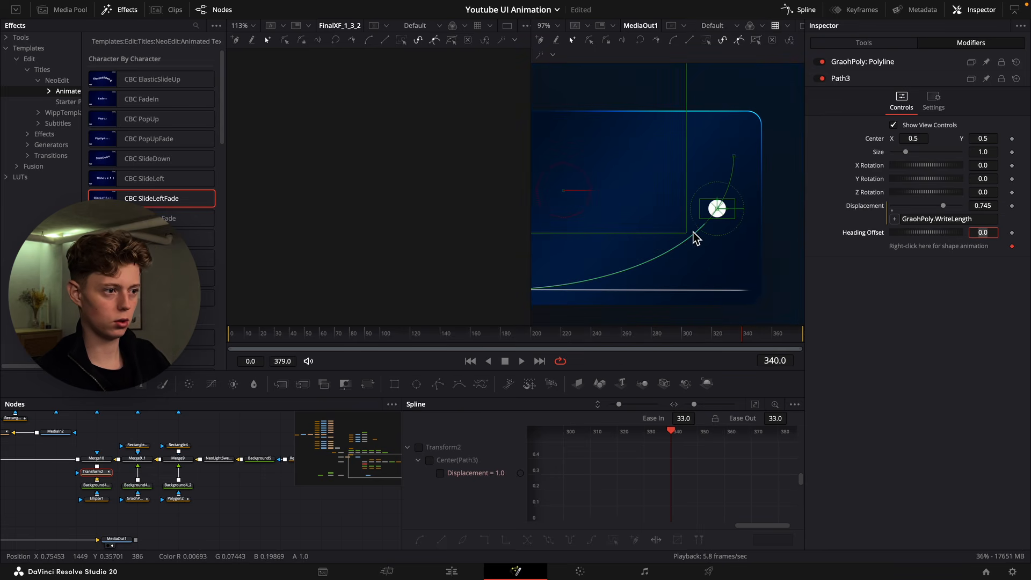
# Load GraohPoly in the first viewer, test its Length at 0.358, and return the Length to 1.0.
pyautogui.click(134, 498)
pyautogui.press('1')
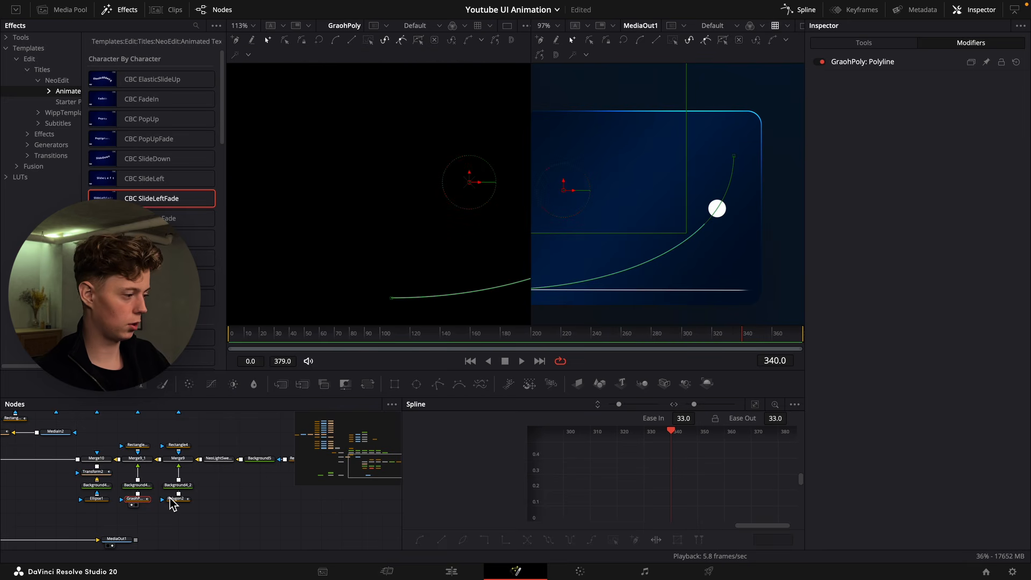
pyautogui.click(874, 62)
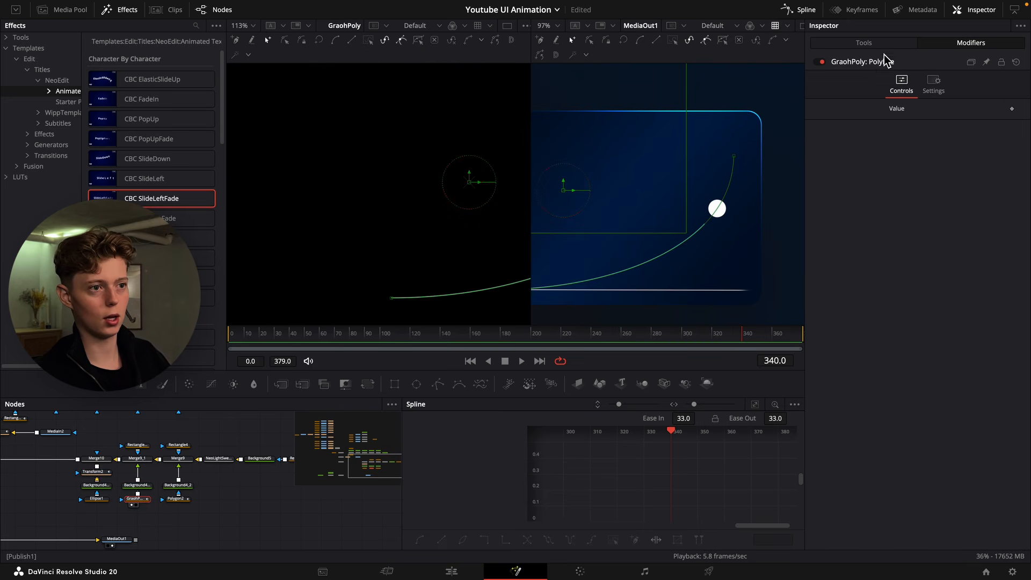
pyautogui.click(860, 44)
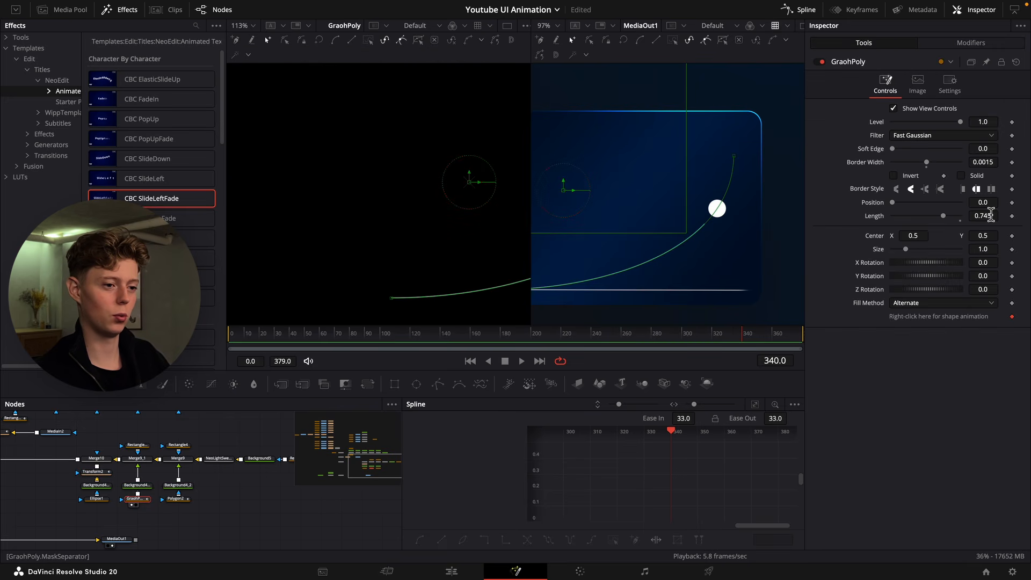
pyautogui.moveTo(991, 215); pyautogui.dragTo(783, 216)
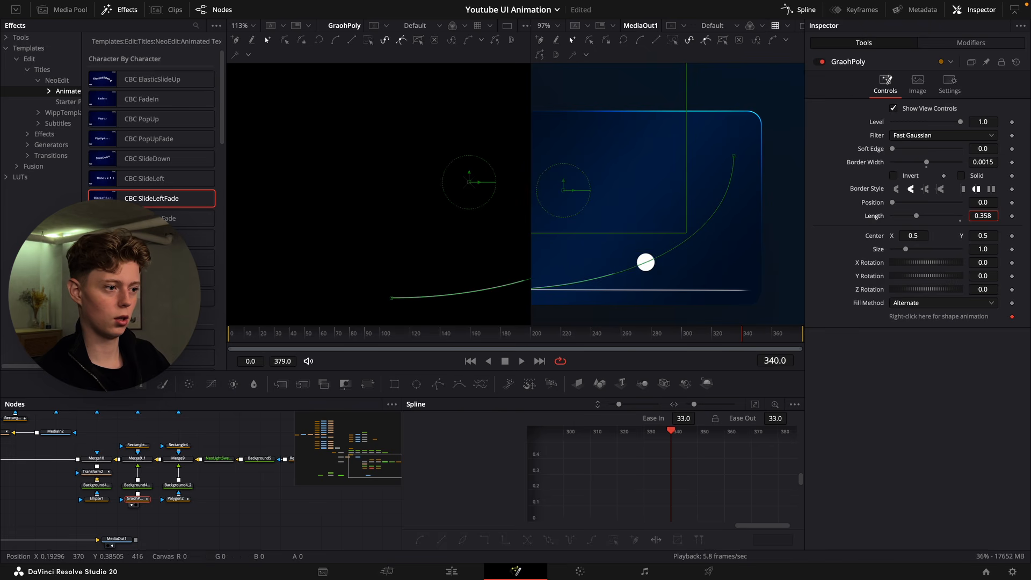
pyautogui.moveTo(645, 262); pyautogui.dragTo(733, 156)
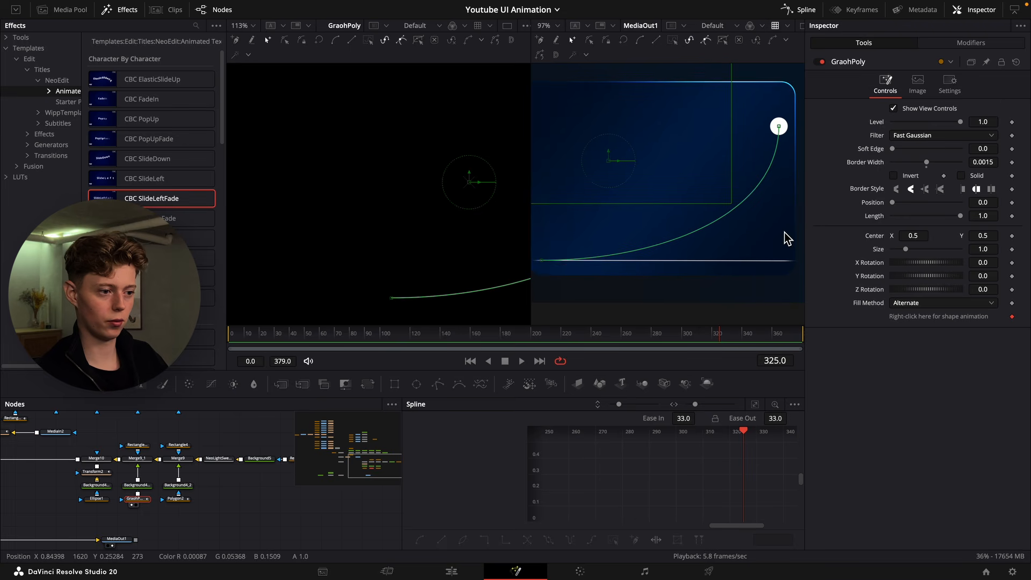
# Keyframe GraohPoly's Length from 0.0 at frame 325 to 1.0 at frame 379.
pyautogui.click(1013, 217)
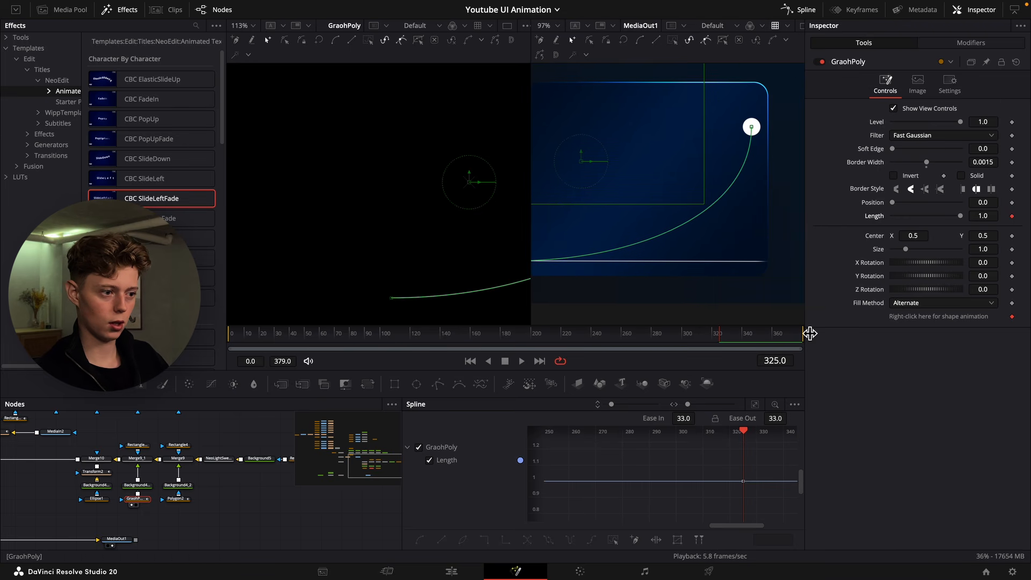
pyautogui.click(802, 333)
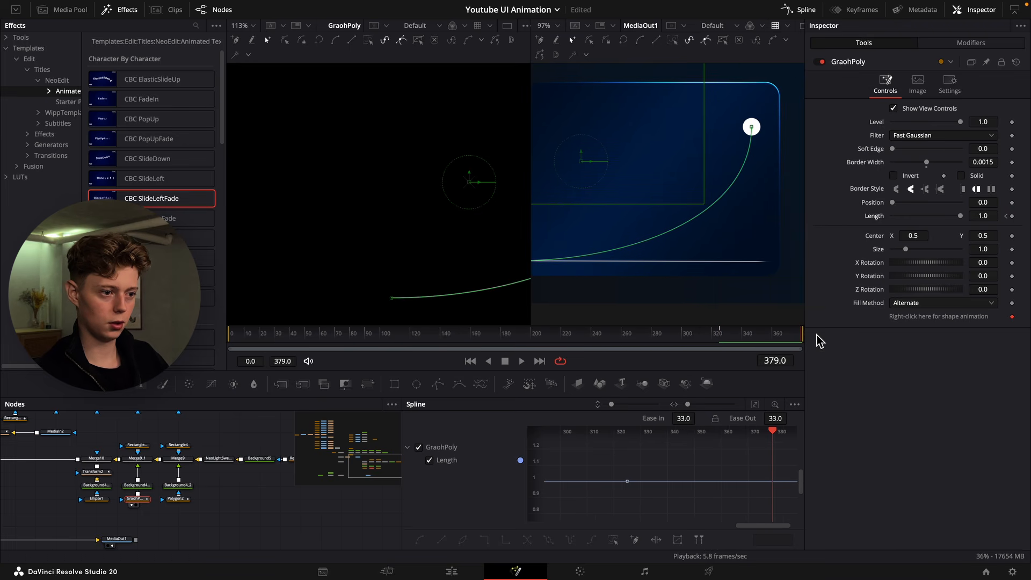
pyautogui.click(1006, 216)
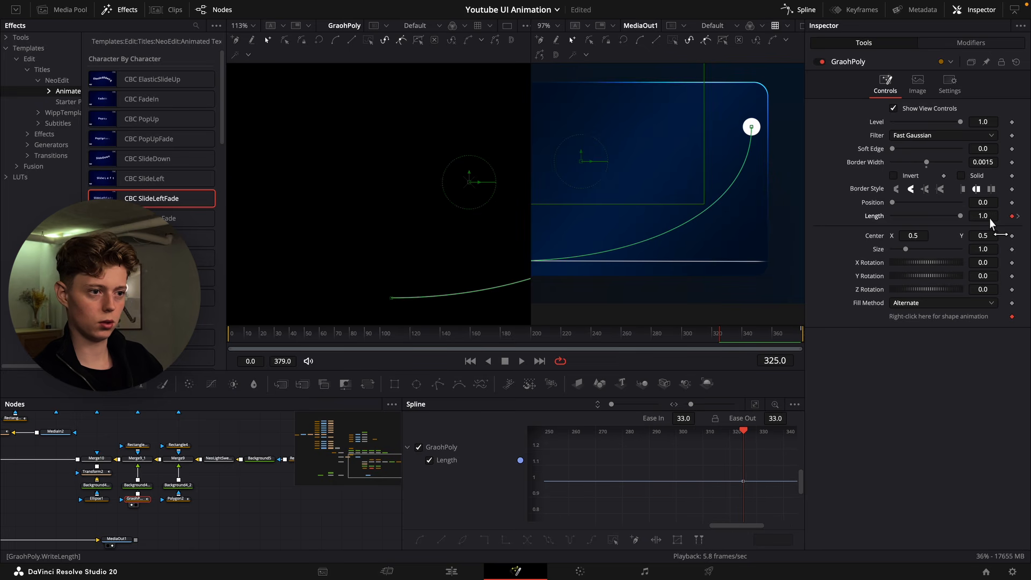
pyautogui.moveTo(992, 224); pyautogui.dragTo(683, 224)
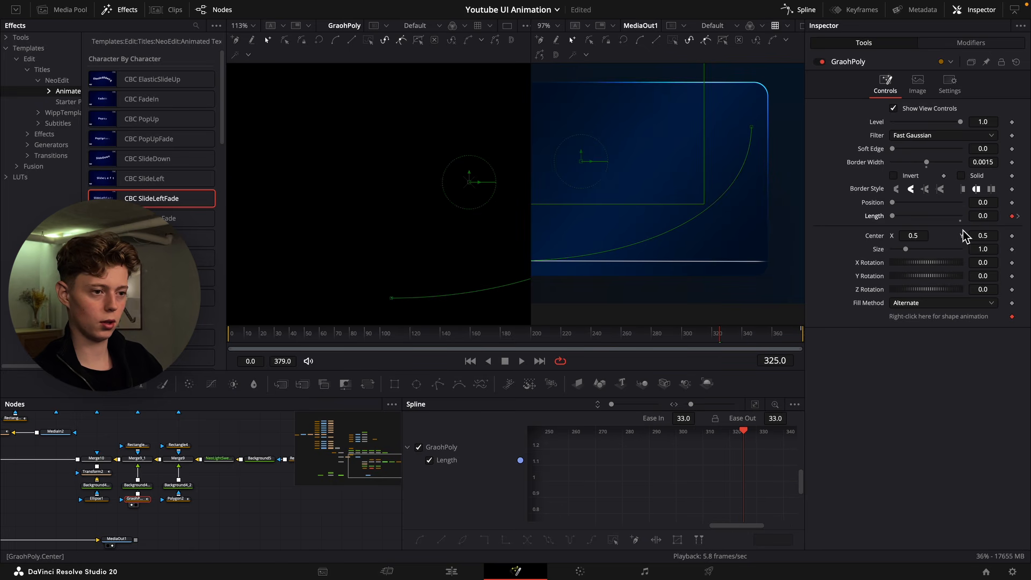
# Keyframe the baseline Polygon2's Length from 0.0 at frame 325 to 1.0 at frame 379.
pyautogui.click(176, 498)
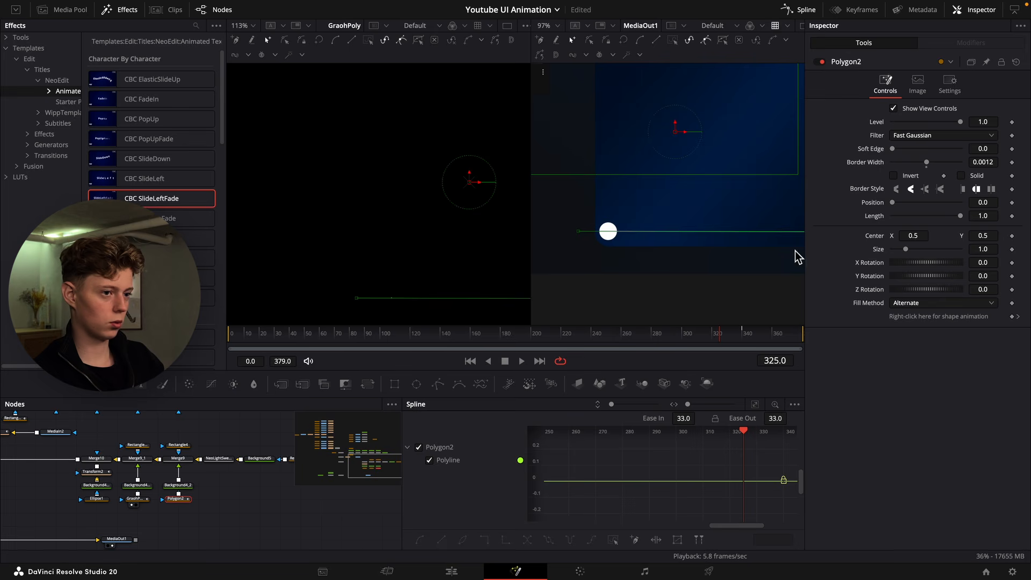
pyautogui.click(1011, 215)
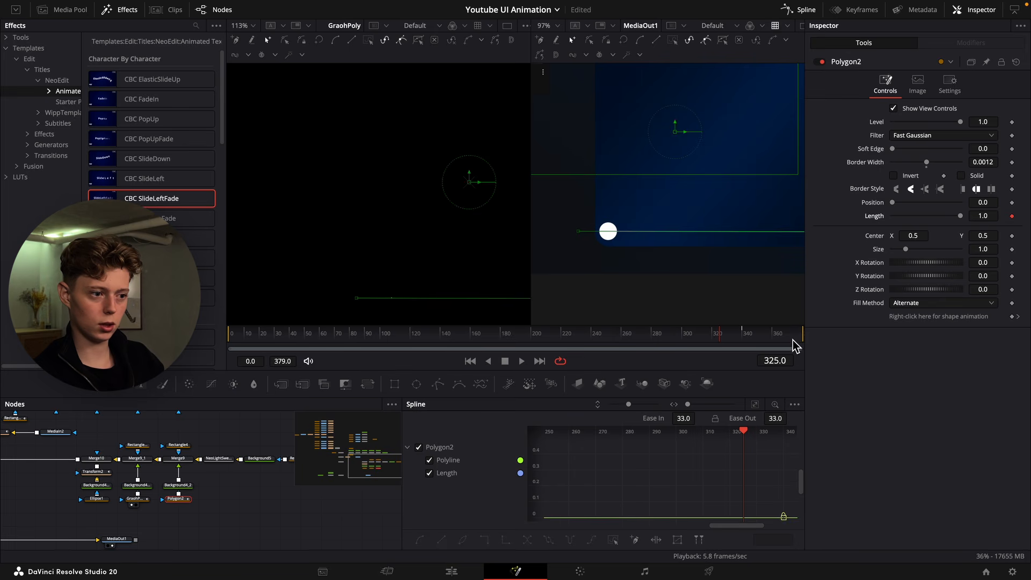
pyautogui.moveTo(795, 347); pyautogui.dragTo(803, 339)
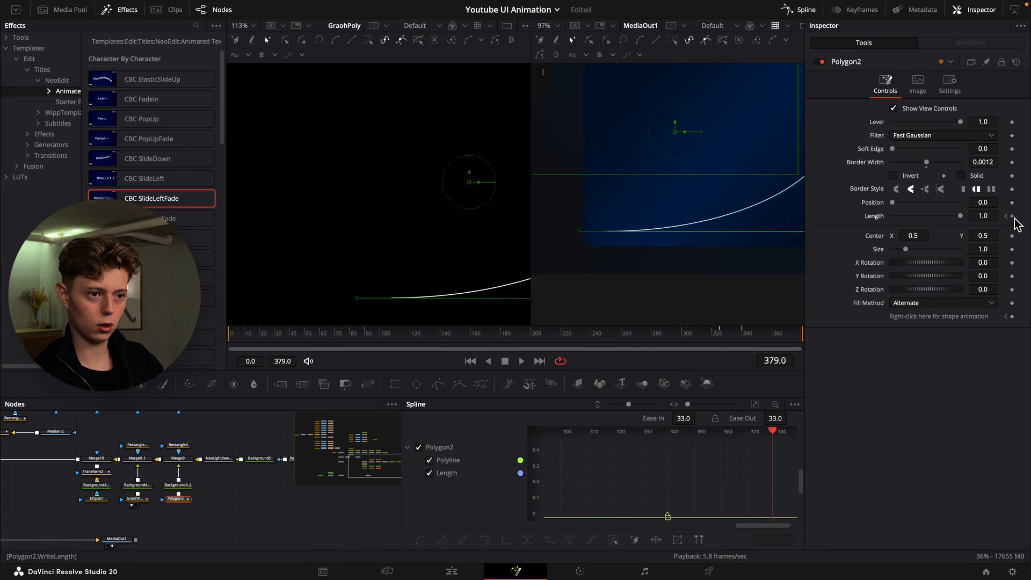
pyautogui.click(1006, 216)
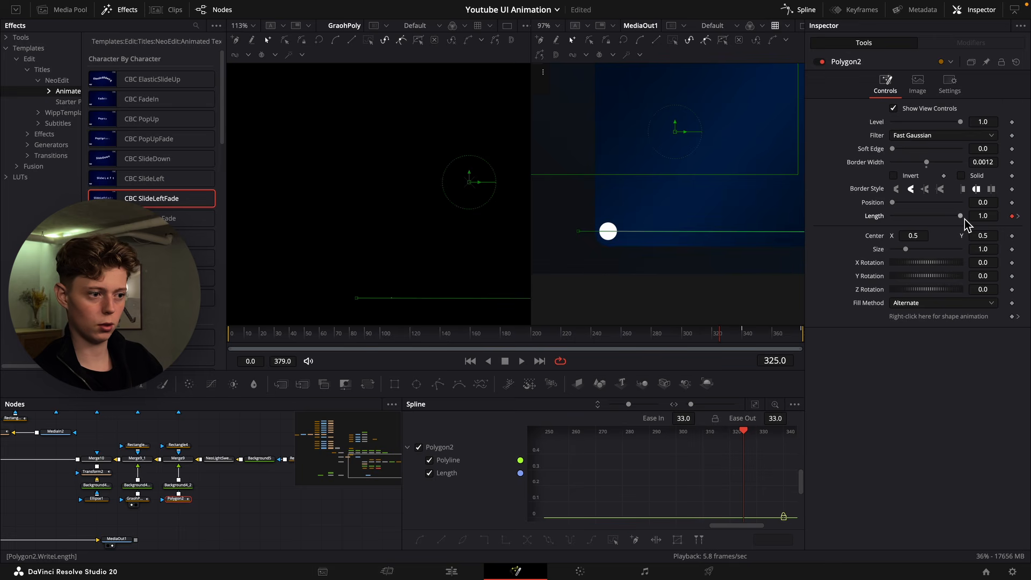
pyautogui.moveTo(960, 217); pyautogui.dragTo(833, 223)
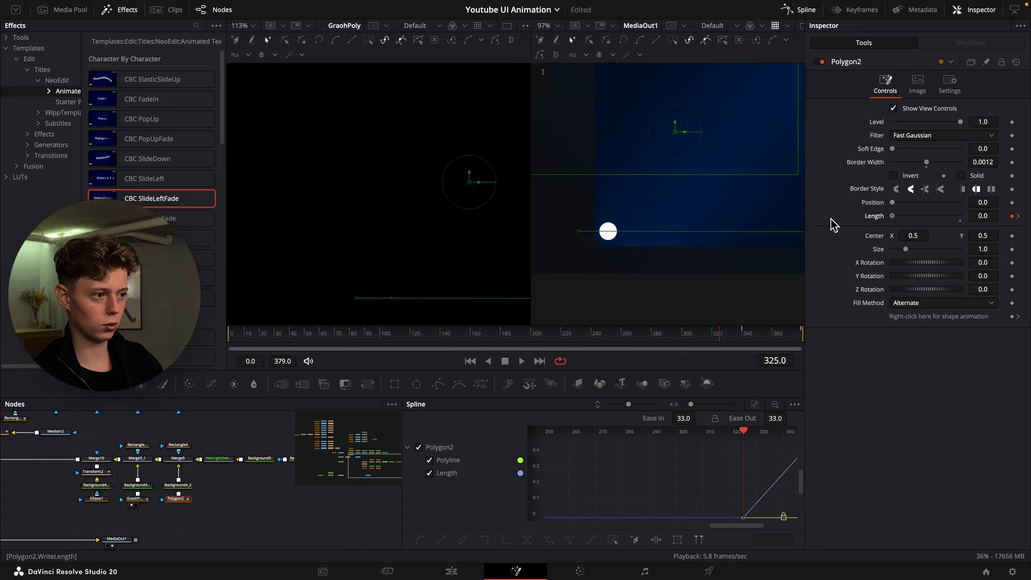
# Smooth the Length keyframes of GraohPoly and Polygon2 with Ease In 50.1 and Ease Out 50.0, and preview the line drawing.
pyautogui.keyDown('ctrl'); pyautogui.click(134, 496); pyautogui.keyUp('ctrl')
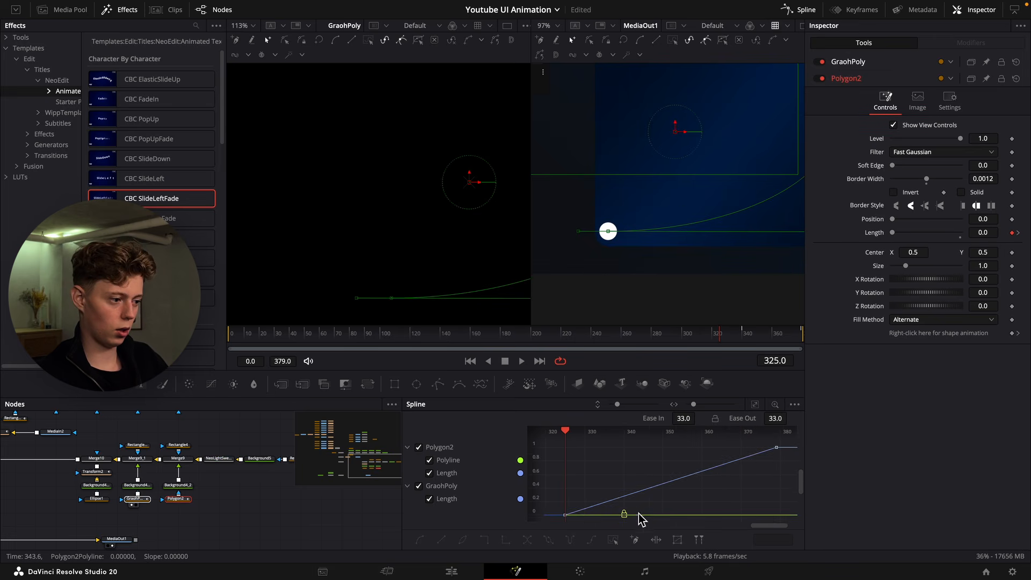
pyautogui.click(428, 460)
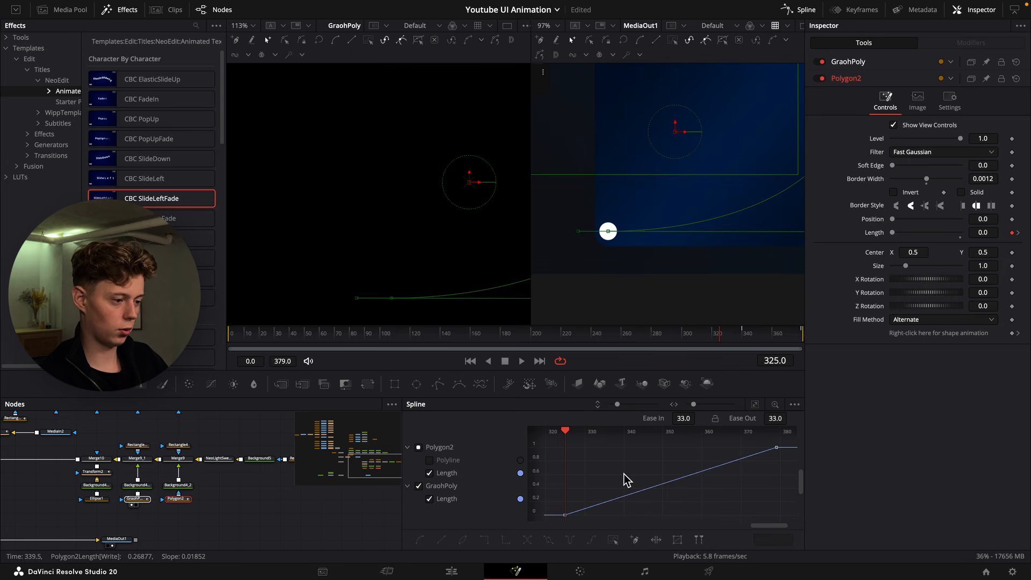
pyautogui.press('f')
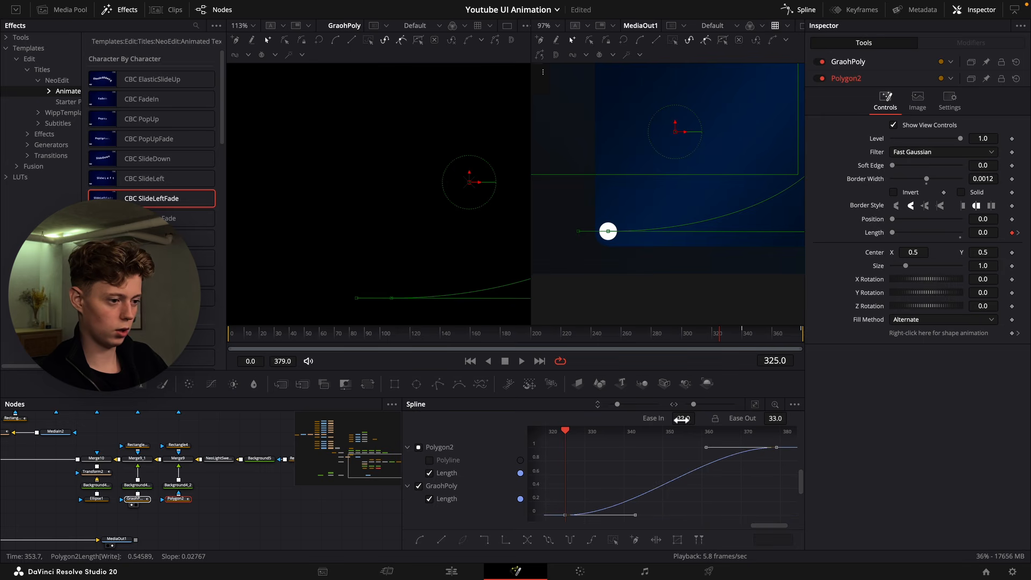
pyautogui.moveTo(681, 419); pyautogui.dragTo(698, 417)
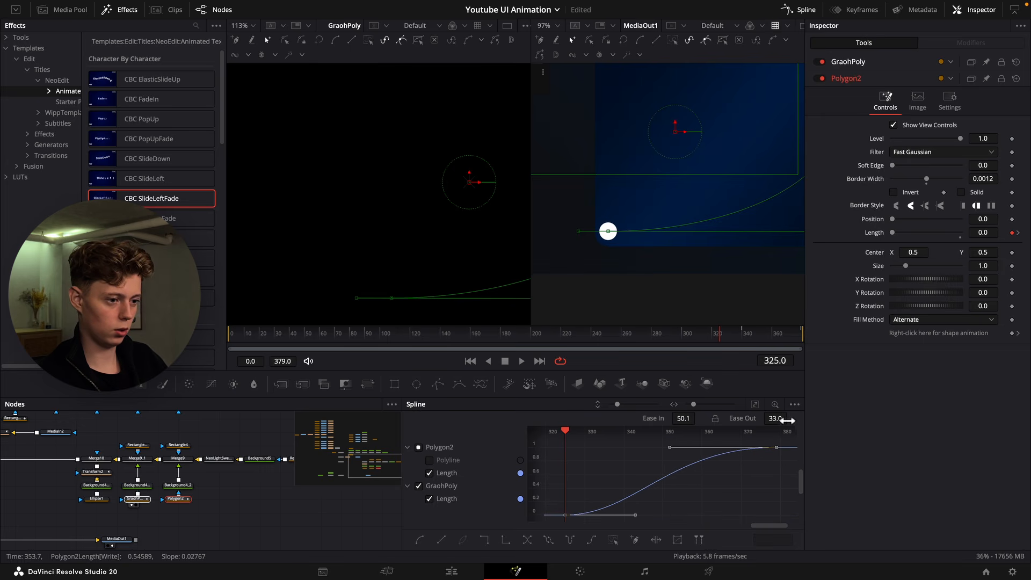
pyautogui.moveTo(787, 421); pyautogui.dragTo(803, 419)
pyautogui.press('space')
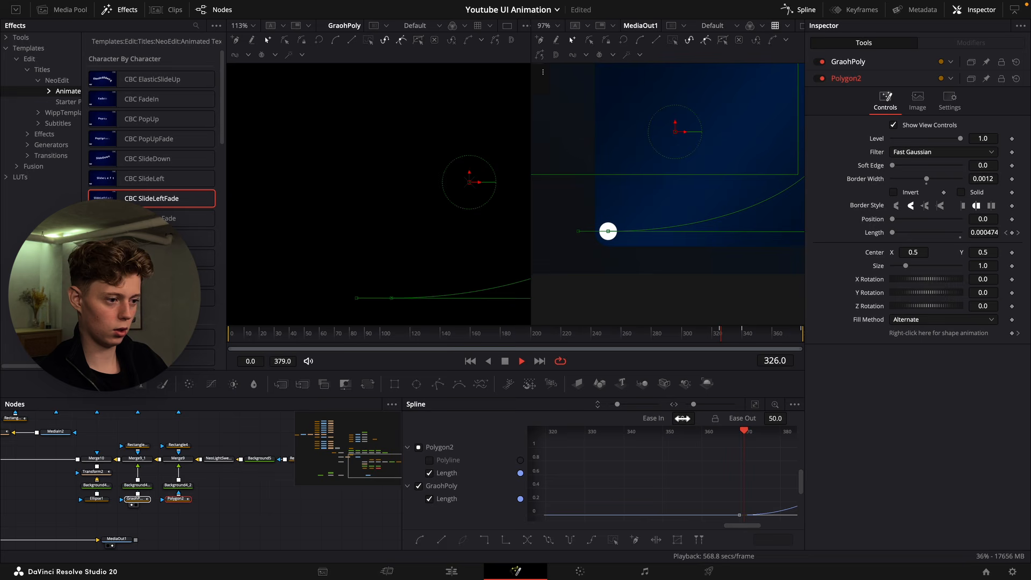
pyautogui.click(704, 217)
pyautogui.hscroll(2, 767, 263)
pyautogui.moveTo(773, 330); pyautogui.dragTo(802, 331)
pyautogui.scroll(-4, 723, 270)
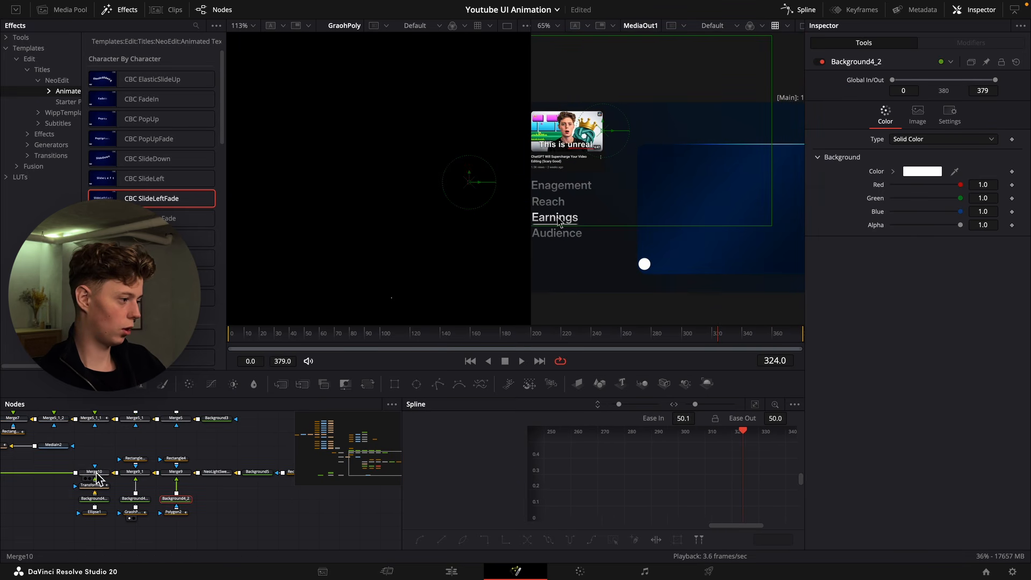
# Set the dot's Merge10 operator to Atop and check that the panel edge clips the dot around frame 320.
pyautogui.click(97, 473)
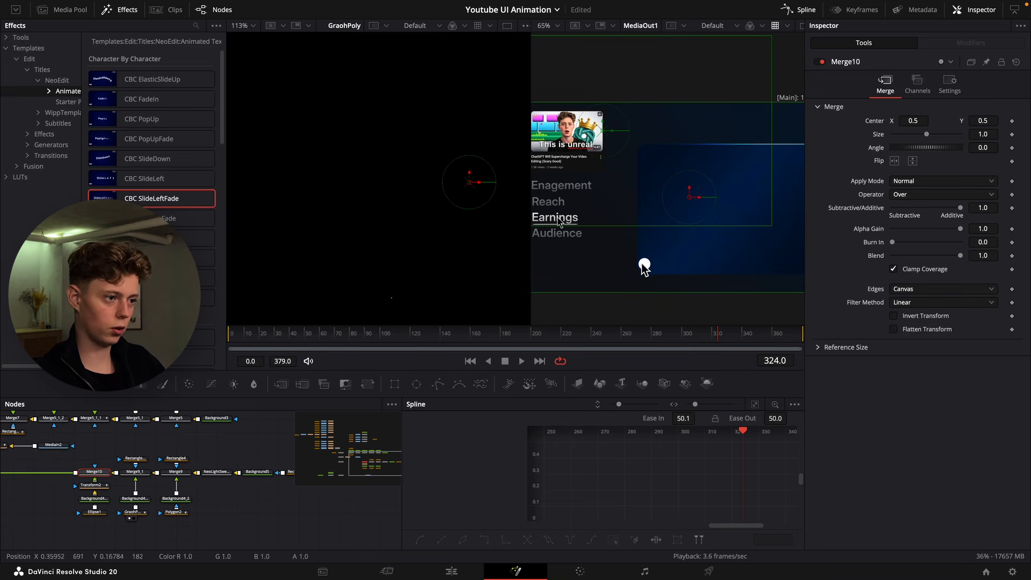
pyautogui.click(936, 195)
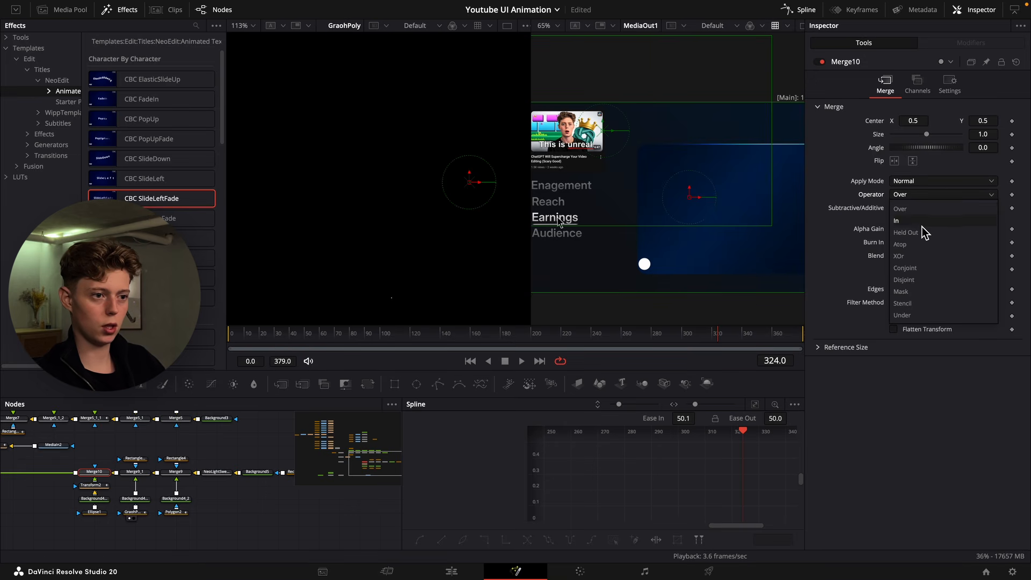
pyautogui.click(900, 244)
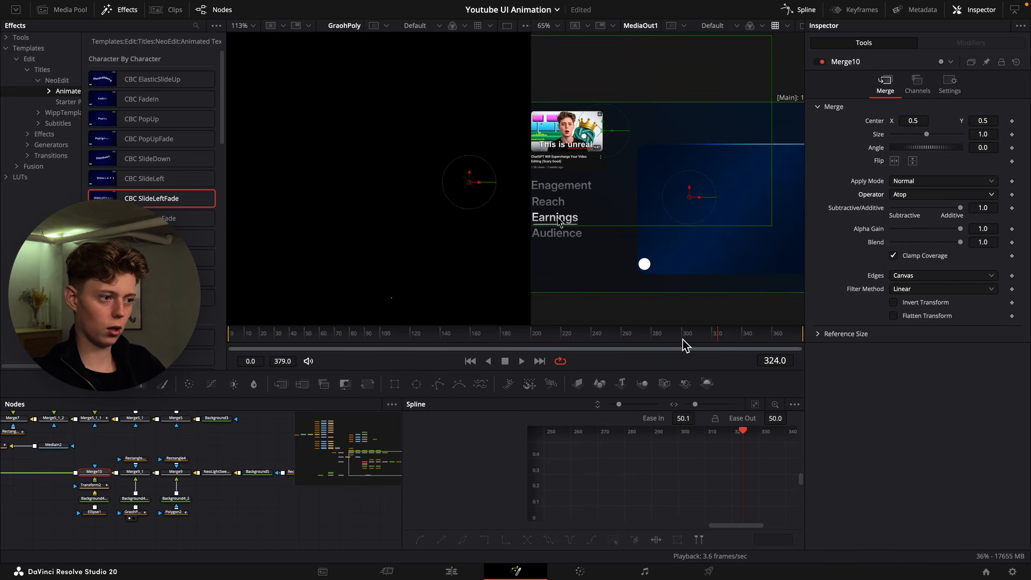
pyautogui.click(688, 338)
pyautogui.moveTo(690, 337); pyautogui.dragTo(714, 338)
pyautogui.scroll(10, 646, 263)
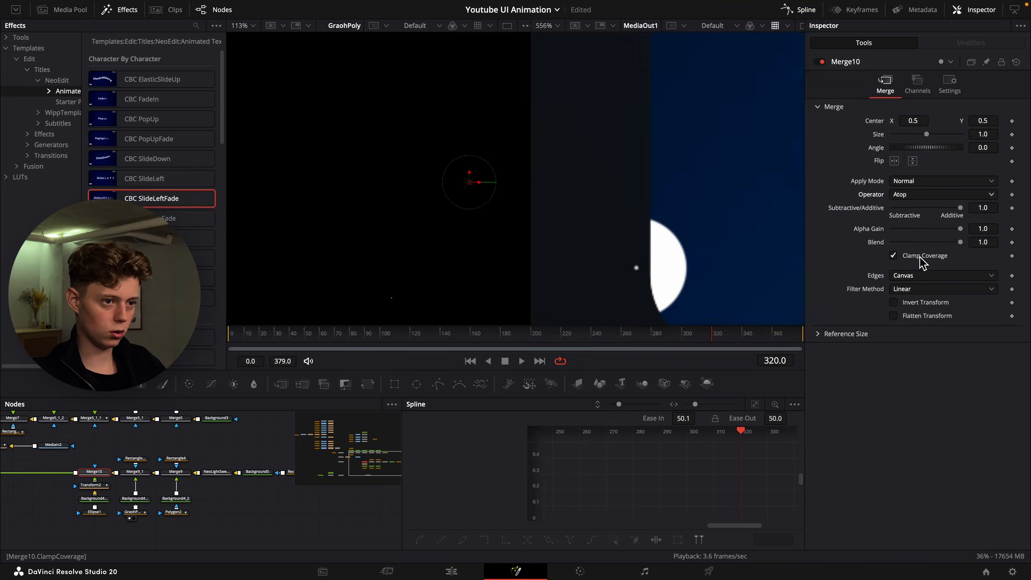
pyautogui.scroll(-8, 716, 240)
pyautogui.click(724, 338)
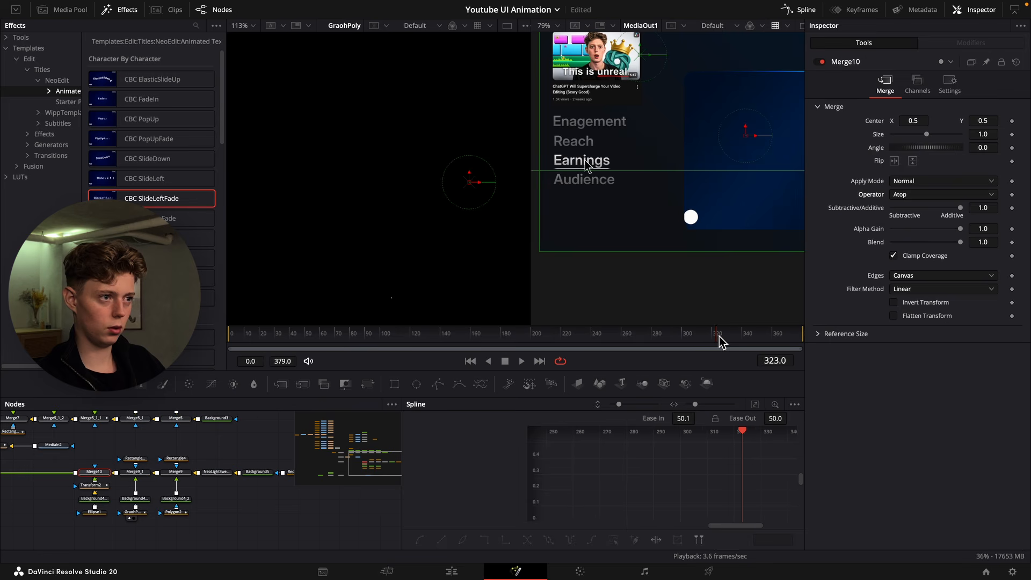
pyautogui.moveTo(720, 339)
pyautogui.mouseDown()
pyautogui.moveTo(694, 338)
pyautogui.moveTo(720, 336)
pyautogui.moveTo(710, 337)
pyautogui.mouseUp()
# Set the Merge9_1 and Merge9 operators to Atop and preview the graph animation.
pyautogui.click(134, 472)
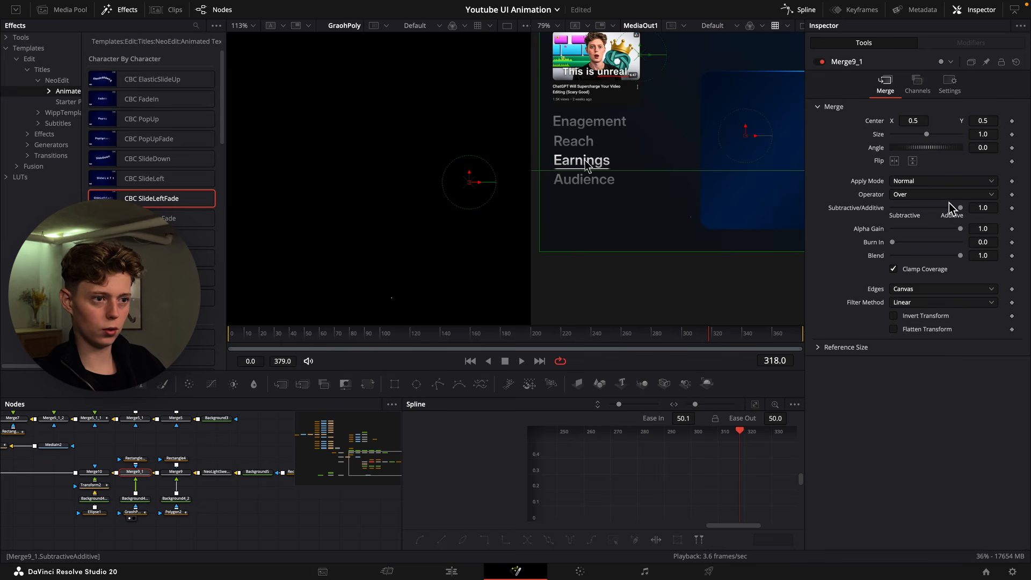
pyautogui.click(947, 196)
pyautogui.click(908, 244)
pyautogui.click(175, 472)
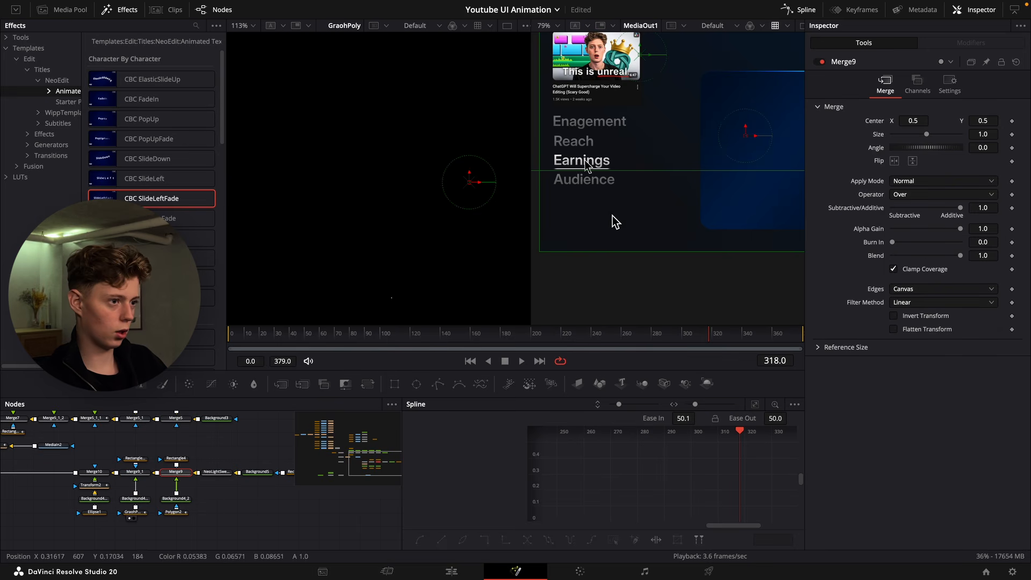
pyautogui.click(913, 194)
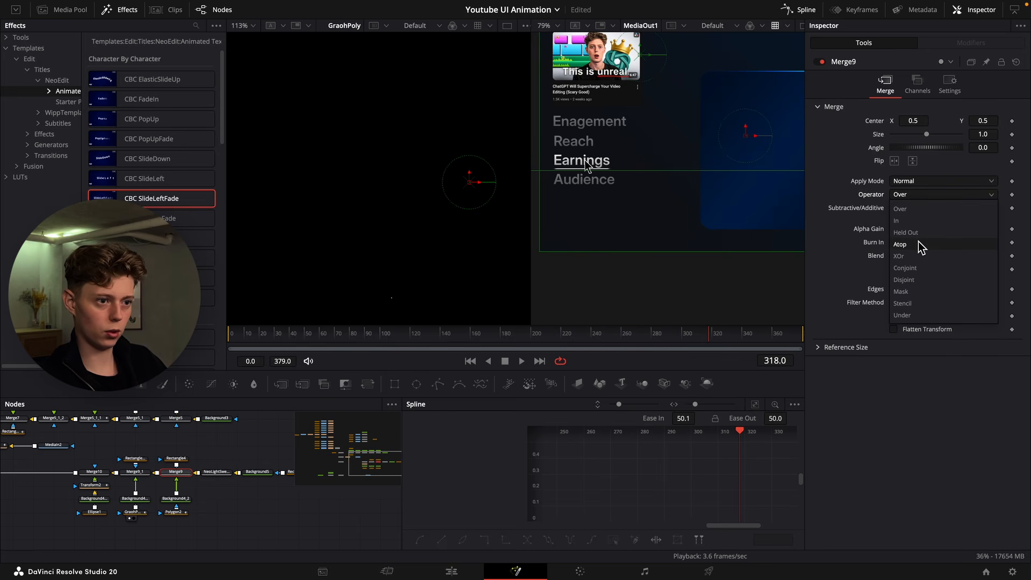
pyautogui.click(920, 246)
pyautogui.scroll(-3, 661, 267)
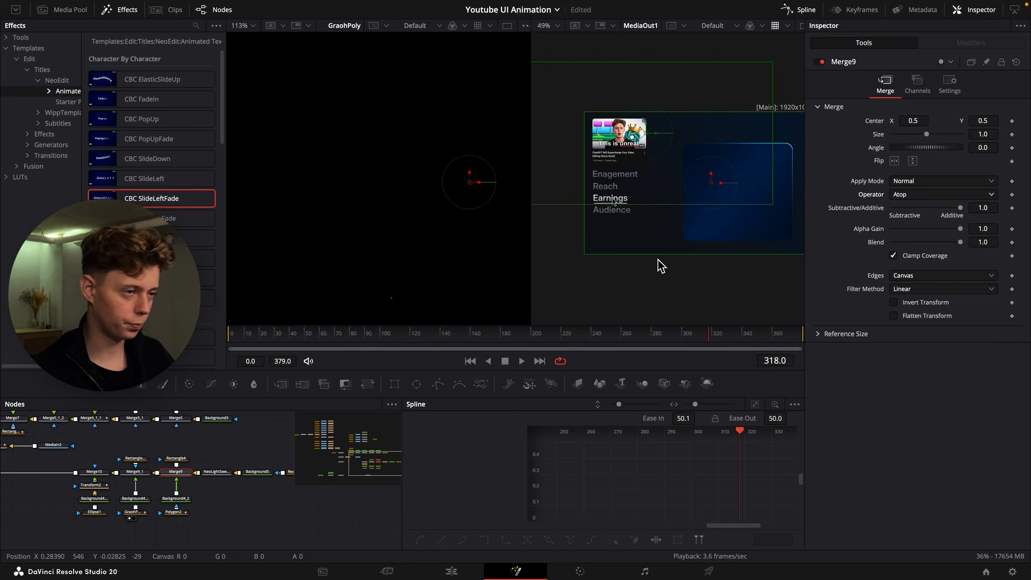
pyautogui.press('space')
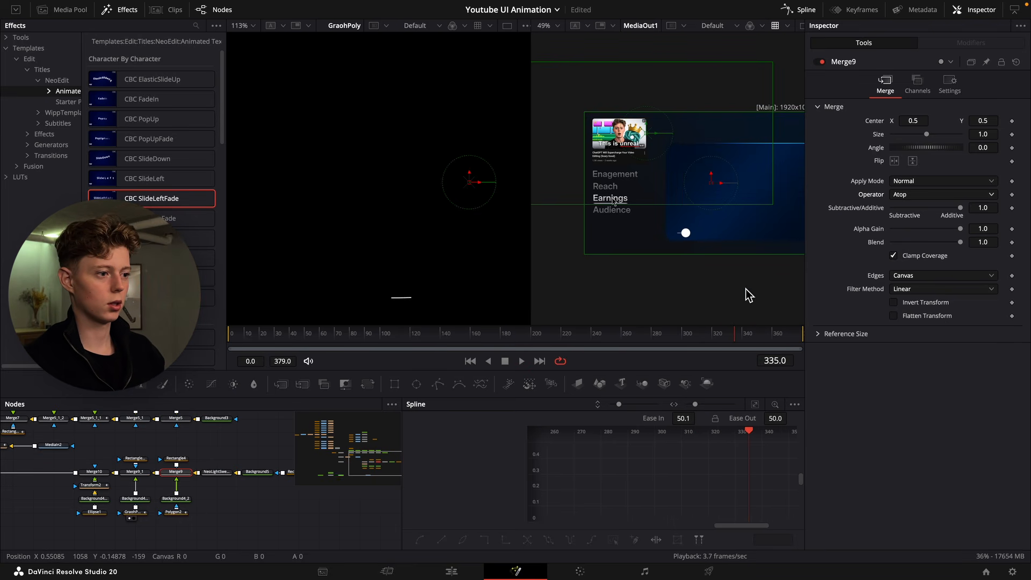
pyautogui.moveTo(769, 329); pyautogui.dragTo(789, 329)
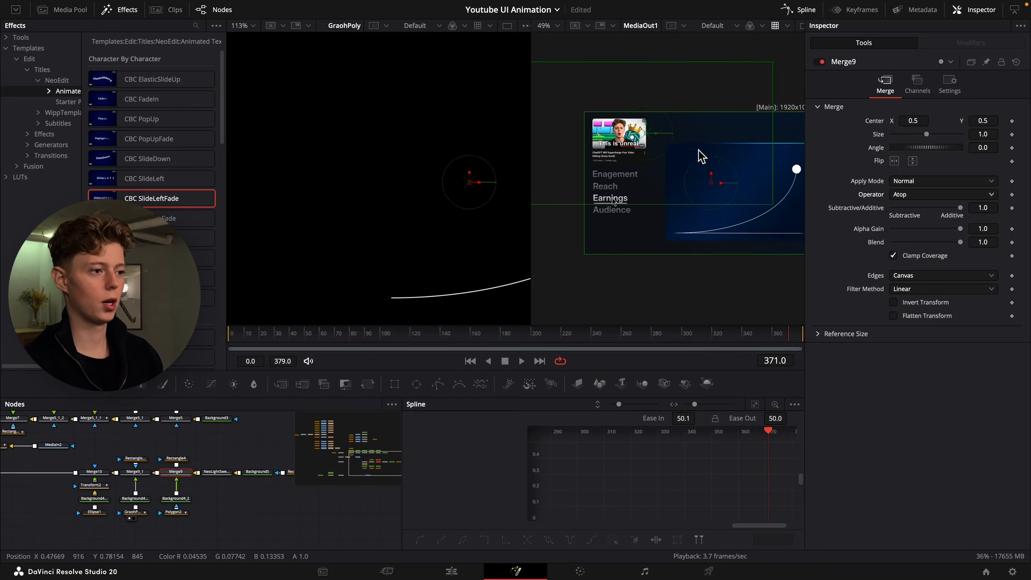
# Add a Text+ node merged between Merge10 and Merge8 with the text "Money Earned".
pyautogui.moveTo(217, 488); pyautogui.dragTo(362, 473)
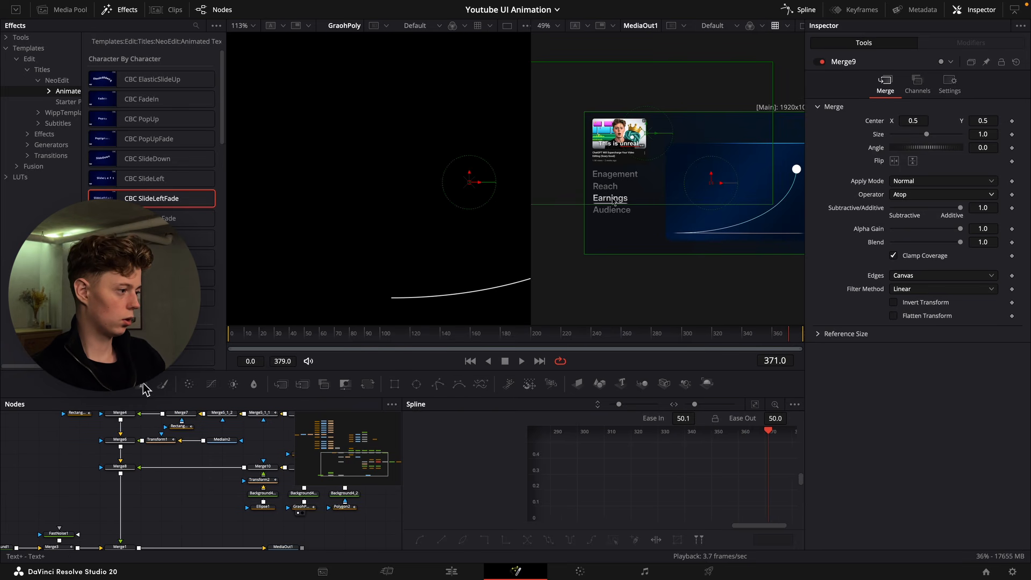
pyautogui.click(143, 385)
pyautogui.click(878, 169)
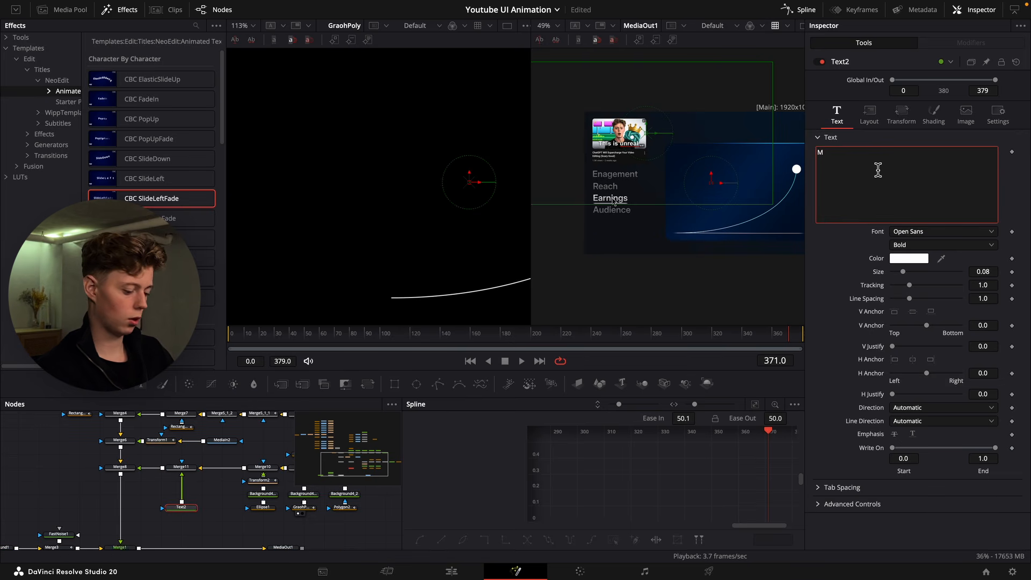
pyautogui.write('Money Earned')
# Set the Money Earned text to Inter 28pt SemiBold at size 0.0489.
pyautogui.click(920, 232)
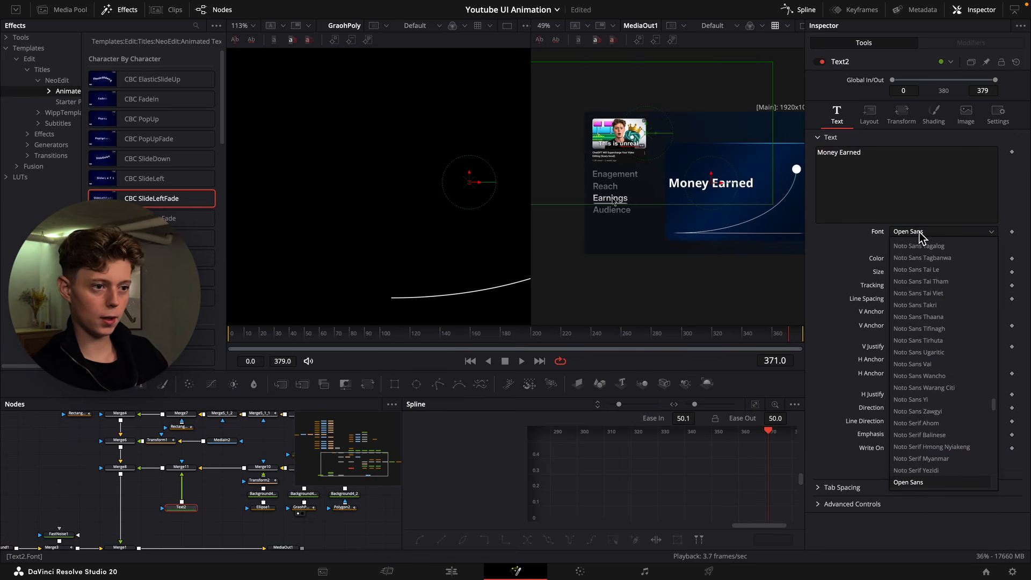
pyautogui.write('inter')
pyautogui.press('Down')
pyautogui.press('Return')
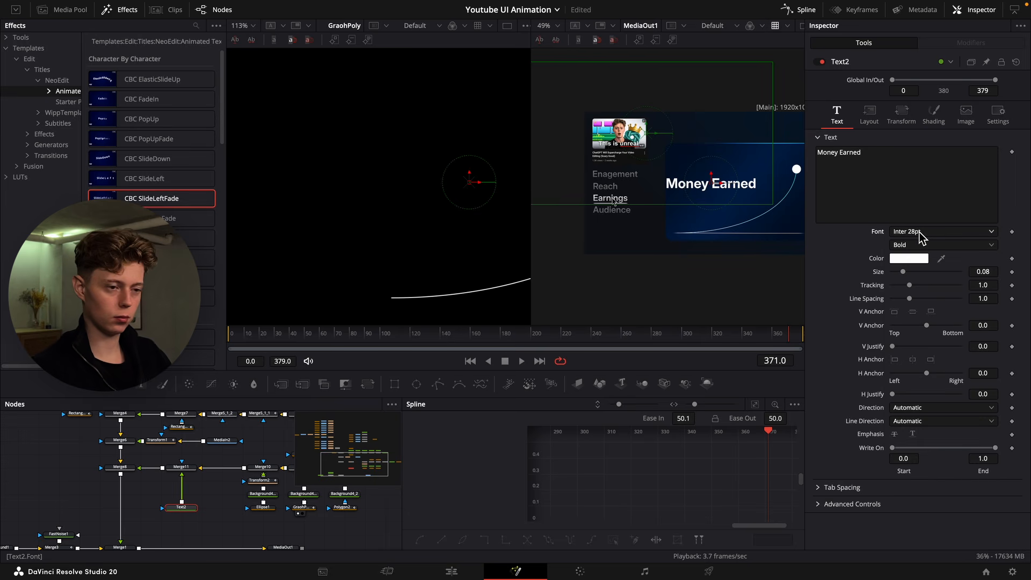
pyautogui.click(925, 245)
pyautogui.click(907, 318)
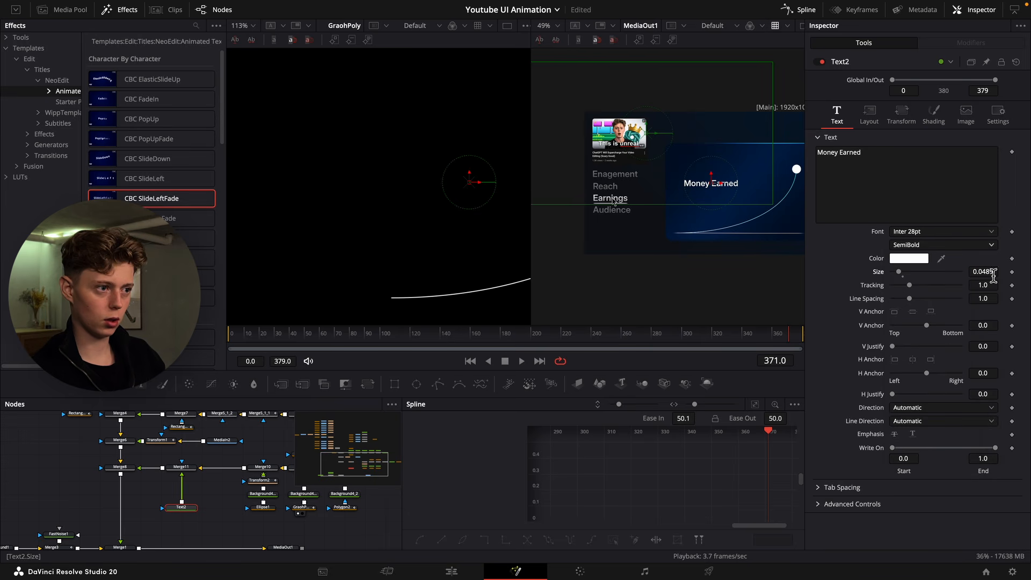
# Place the Money Earned text in the blue panel's upper-left corner and lower its shading Opacity to 0.589.
pyautogui.scroll(3, 716, 154)
pyautogui.moveTo(716, 154); pyautogui.dragTo(721, 155)
pyautogui.click(933, 114)
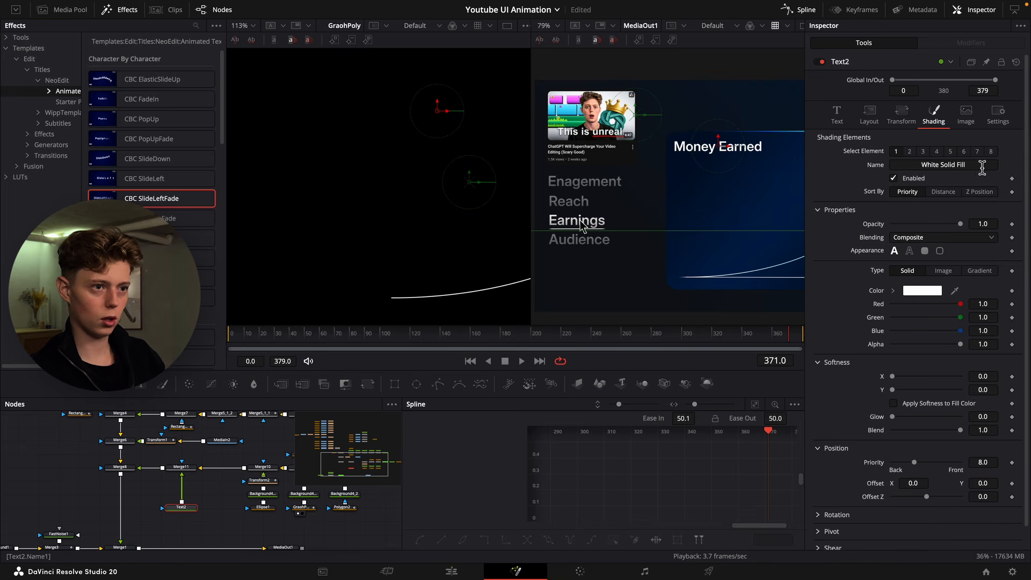
pyautogui.moveTo(994, 221); pyautogui.dragTo(996, 226)
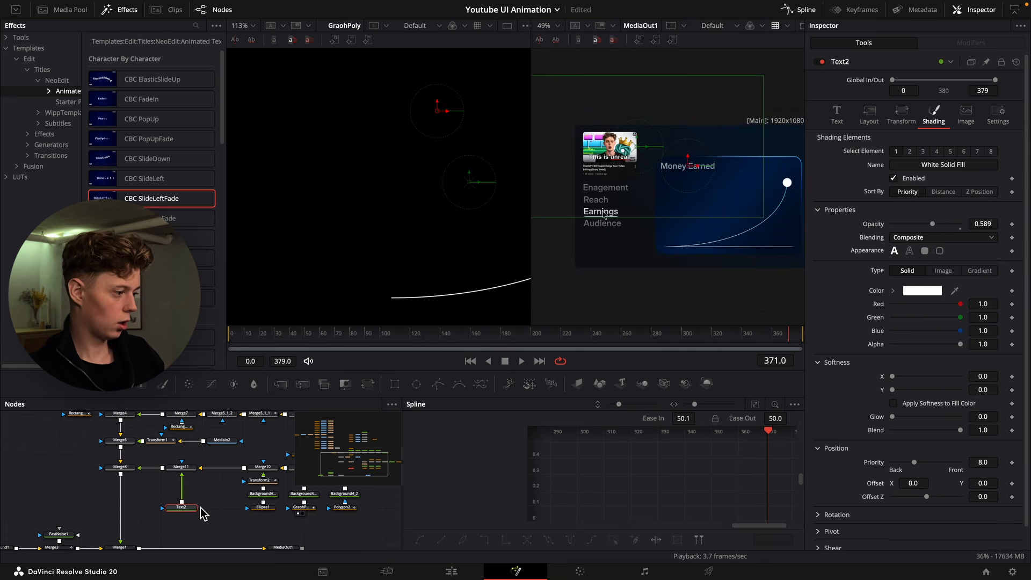
# Duplicate the Money Earned text node and merge the copy into the main branch after Merge11.
pyautogui.click(208, 510)
pyautogui.click(194, 508)
pyautogui.click(213, 510)
pyautogui.press('super+v')
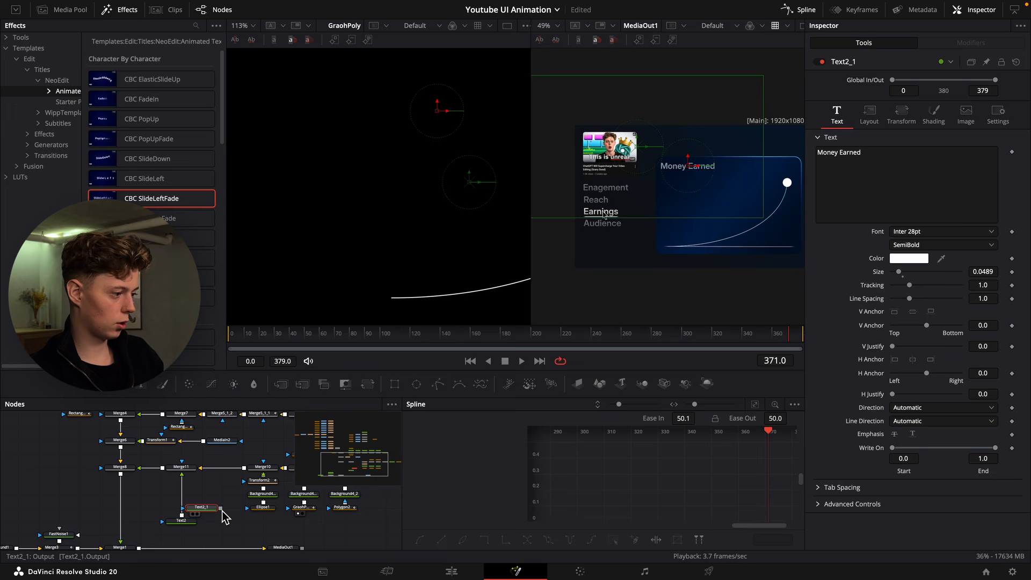
pyautogui.moveTo(202, 501); pyautogui.dragTo(177, 508)
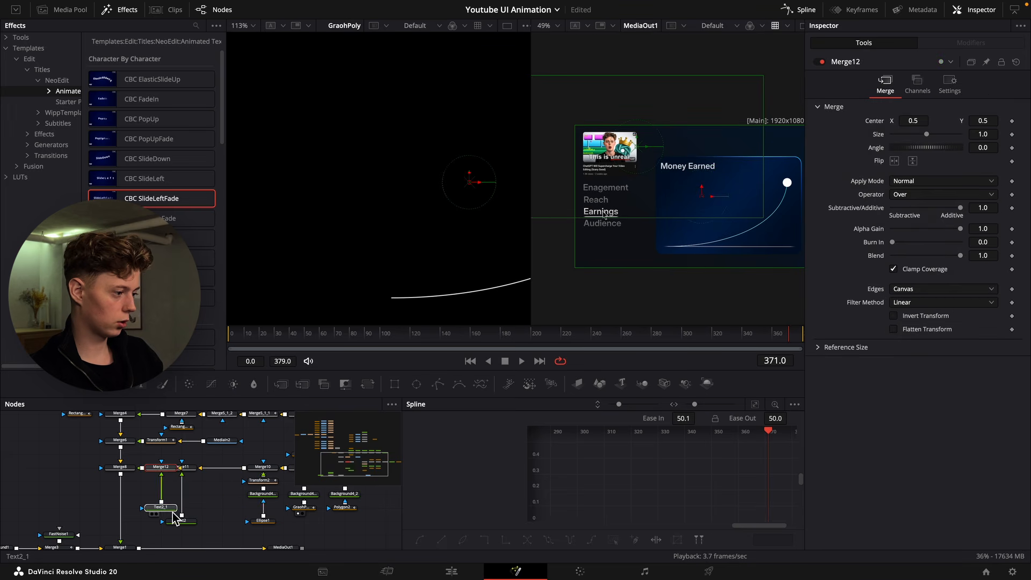
# Change the duplicated text to "$1,789" at size 0.1022 and place it just below Money Earned at Center Y 0.621527.
pyautogui.press('BackSpace')
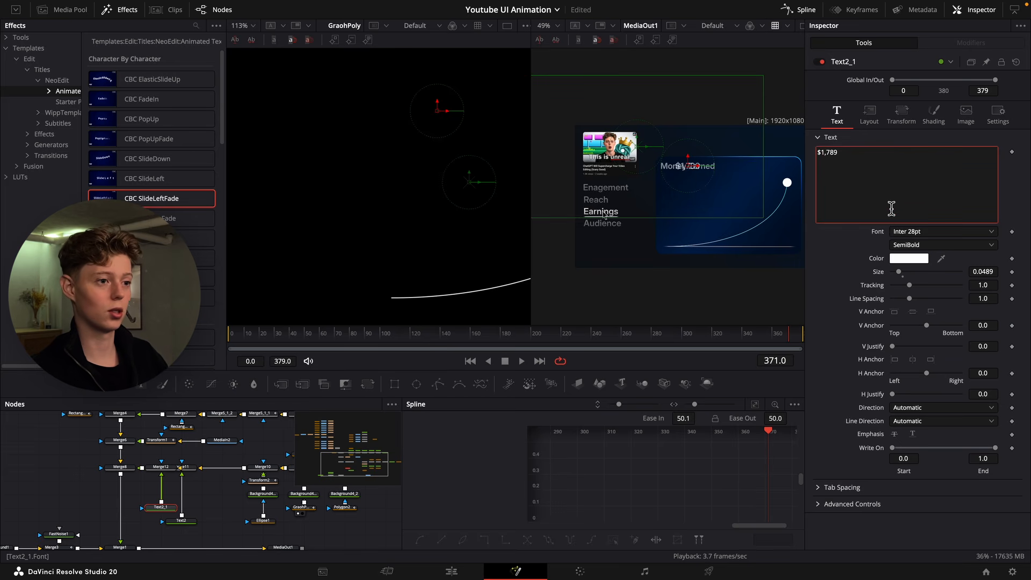
pyautogui.moveTo(982, 270); pyautogui.dragTo(1017, 271)
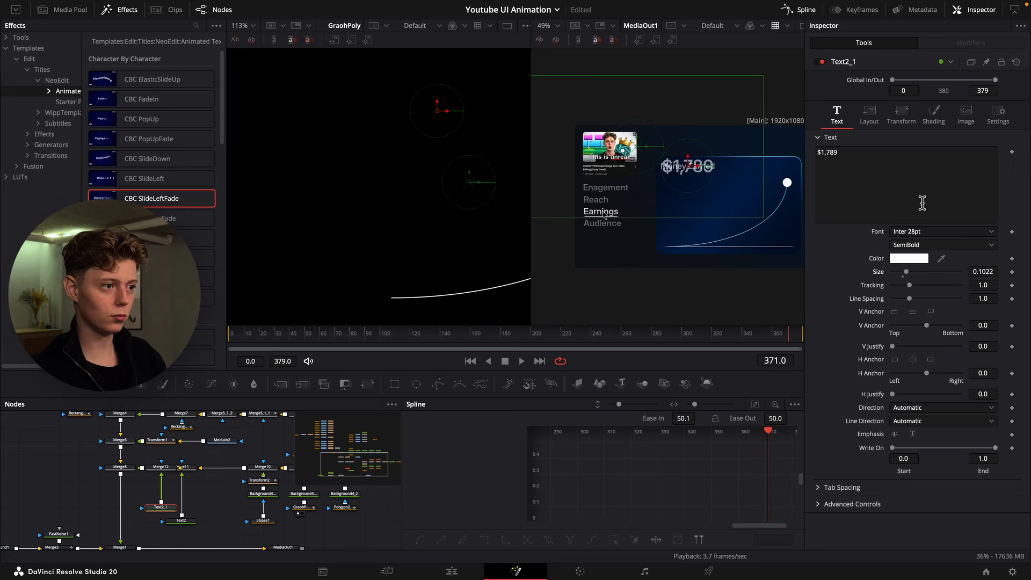
pyautogui.click(869, 113)
pyautogui.moveTo(983, 165)
pyautogui.mouseDown()
pyautogui.moveTo(1002, 165)
pyautogui.moveTo(992, 165)
pyautogui.mouseUp()
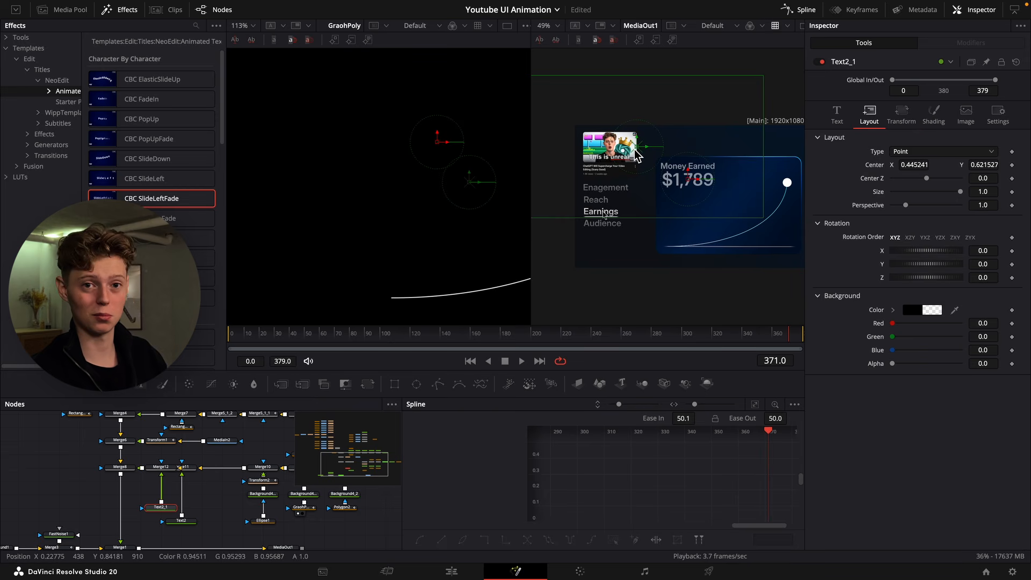
# Set the $1,789 text's style to ExtraBold and its shading Opacity to 1.0.
pyautogui.click(933, 114)
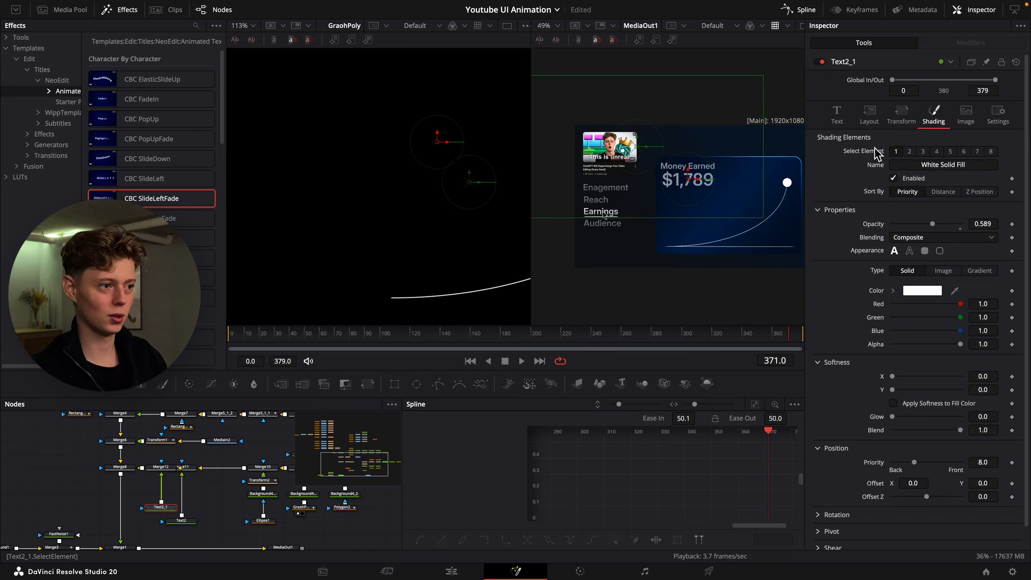
pyautogui.click(835, 121)
pyautogui.click(908, 245)
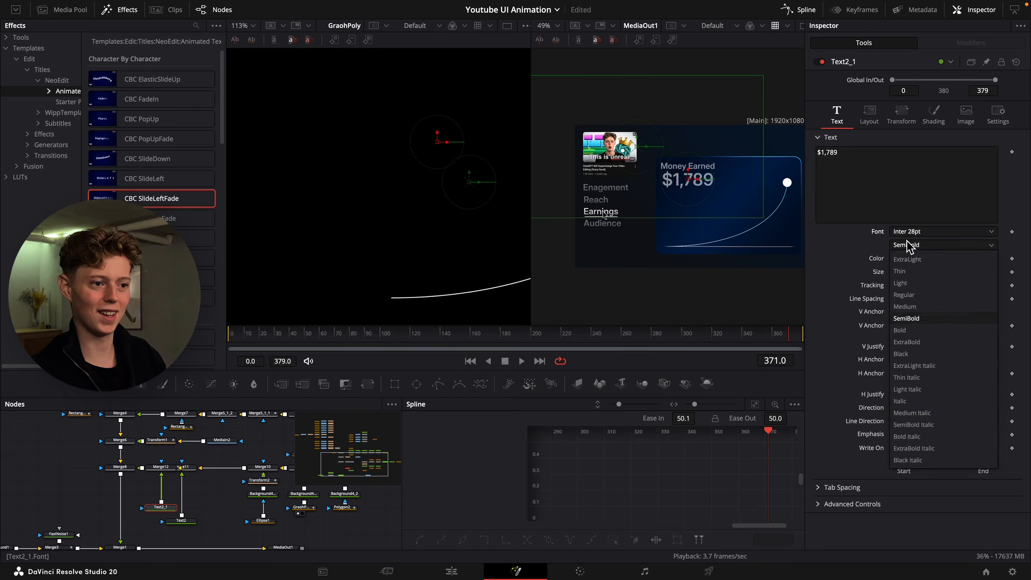
pyautogui.click(939, 342)
pyautogui.scroll(3, 721, 193)
pyautogui.click(935, 113)
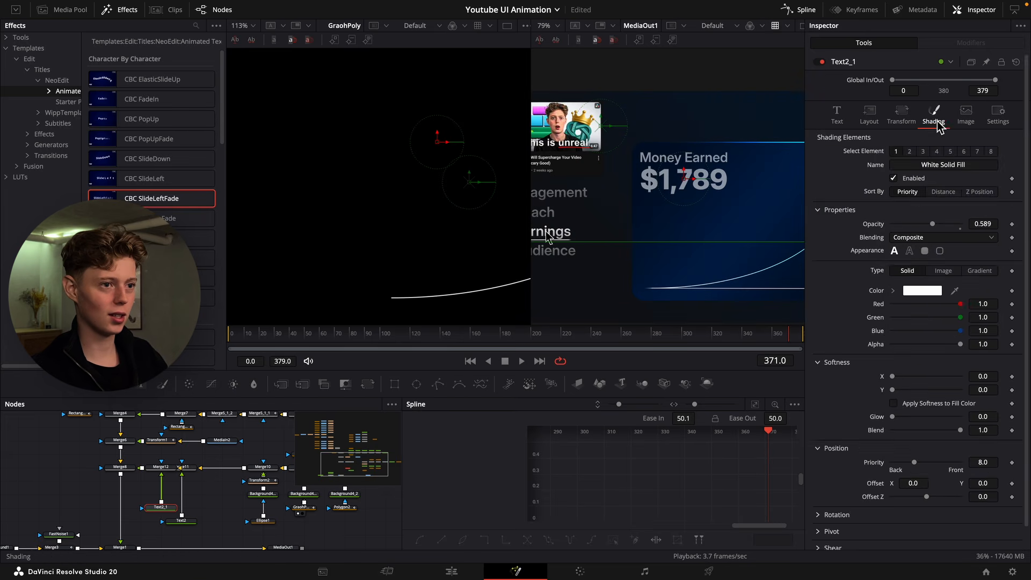
pyautogui.moveTo(975, 224); pyautogui.dragTo(988, 224)
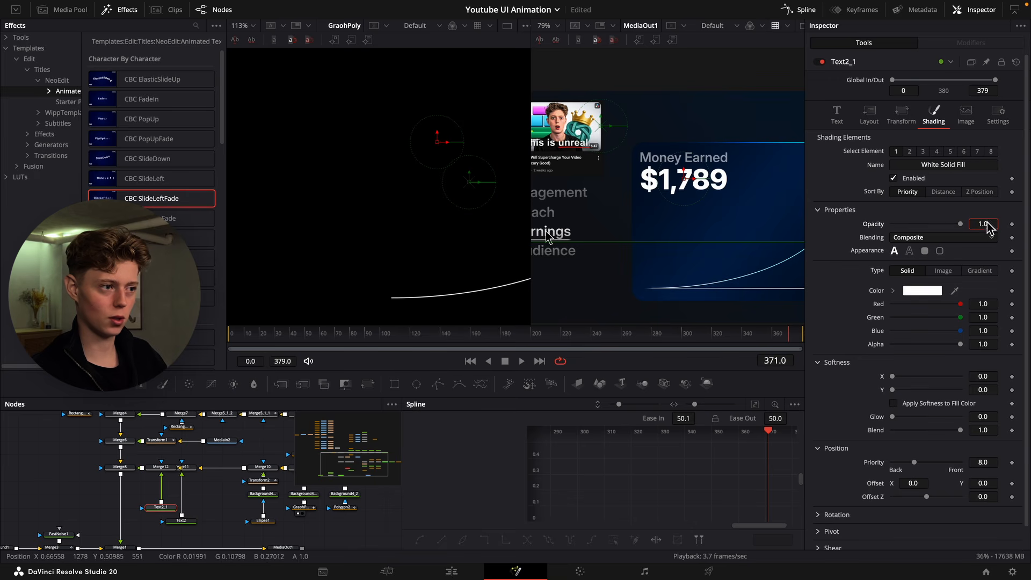
# Switch the $1,789 text's fill to a gradient with Mapping Angle 18.2 and Mapping Level set to Word.
pyautogui.click(982, 273)
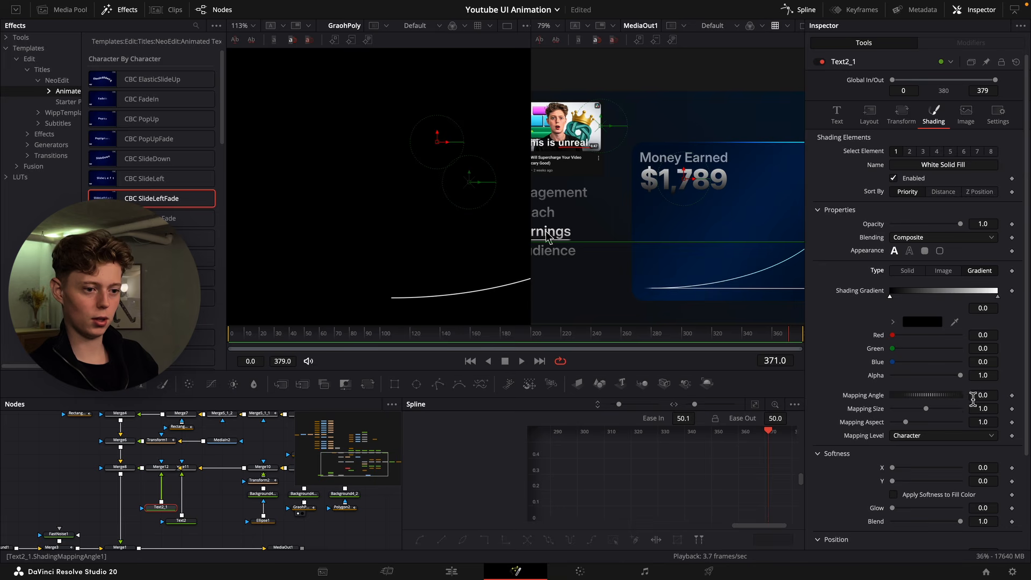
pyautogui.moveTo(987, 398); pyautogui.dragTo(999, 399)
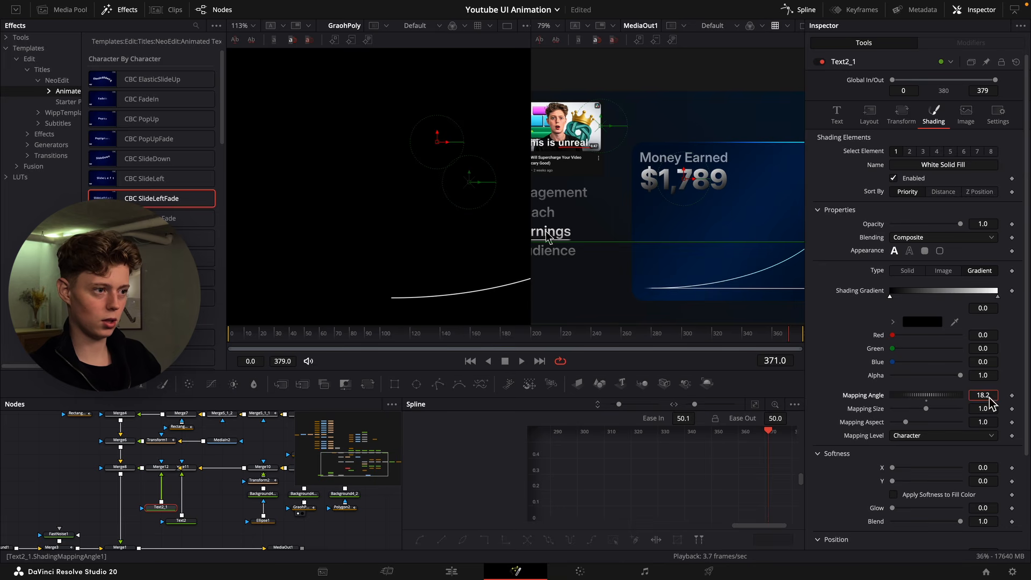
pyautogui.scroll(8, 706, 185)
pyautogui.scroll(-8, 675, 178)
pyautogui.scroll(3, 667, 172)
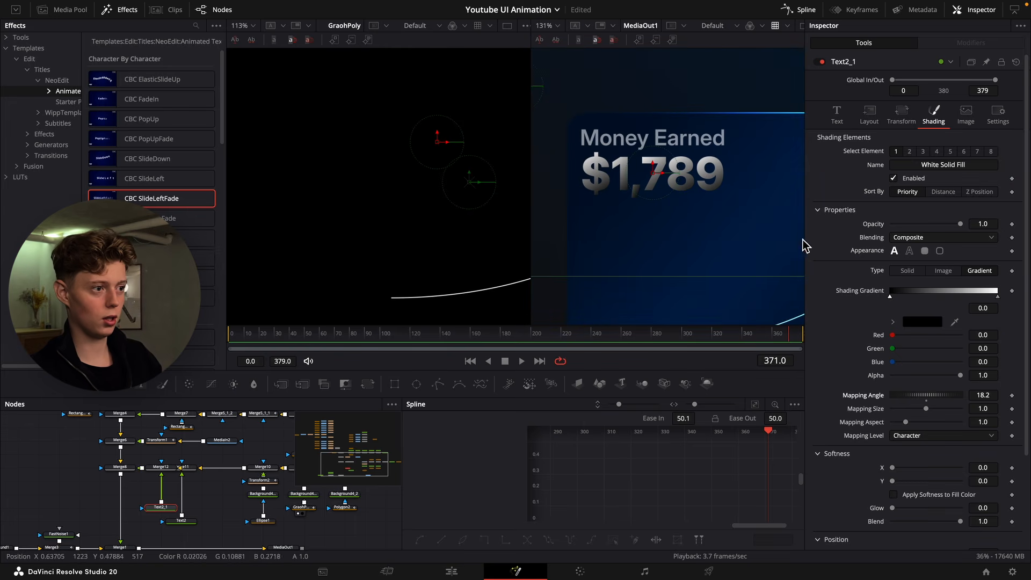
pyautogui.click(929, 440)
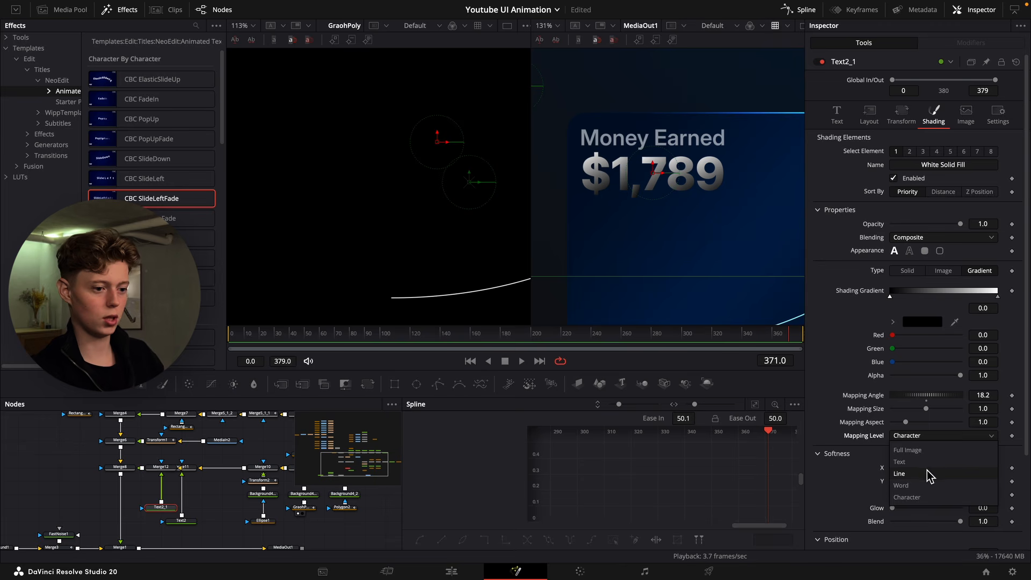
pyautogui.click(920, 486)
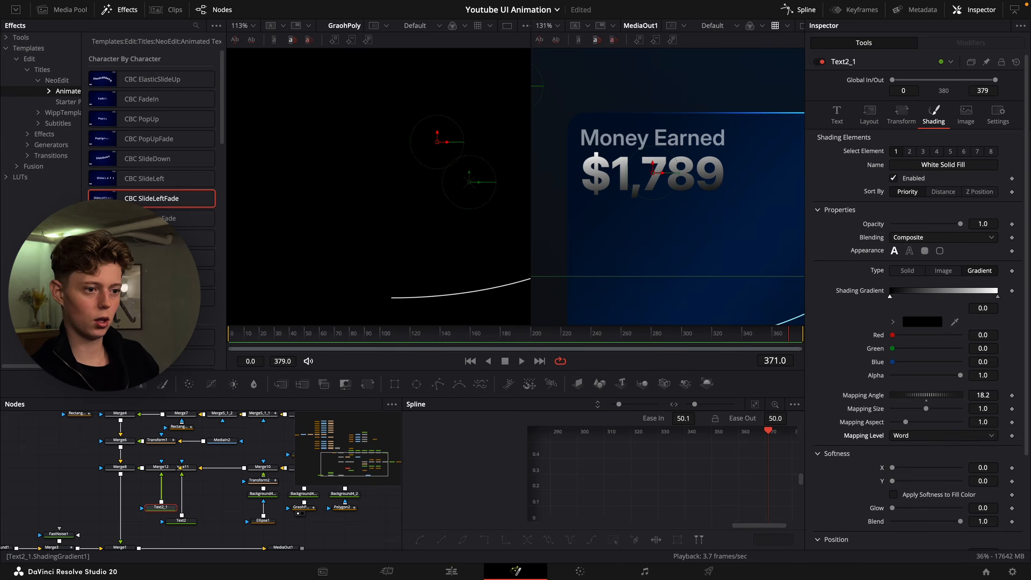
# Make the gradient's start color light cyan with Red 0.628, Green 1.0 and Blue 1.0.
pyautogui.moveTo(892, 362); pyautogui.dragTo(961, 362)
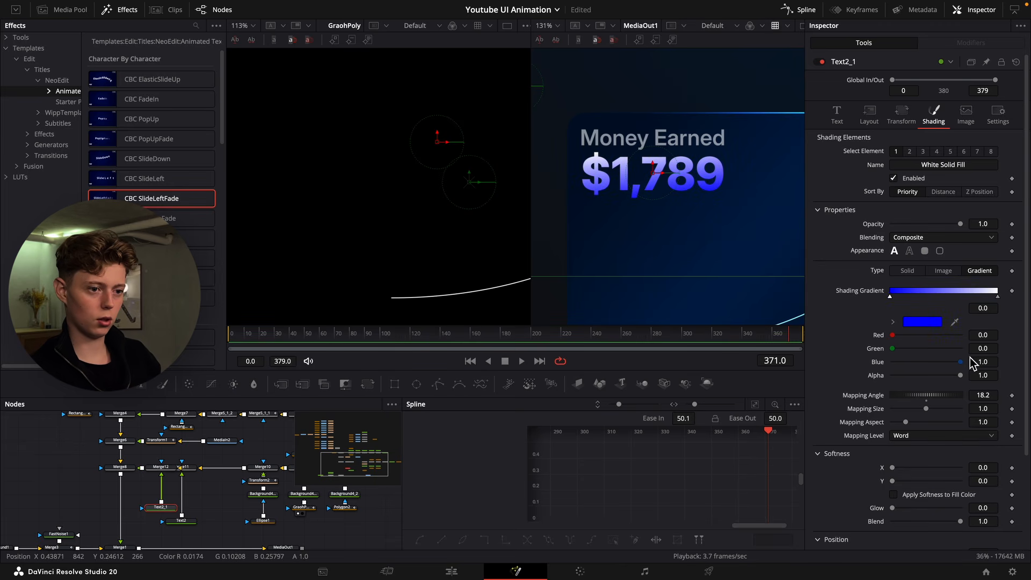
pyautogui.moveTo(892, 349); pyautogui.dragTo(961, 349)
pyautogui.moveTo(892, 335); pyautogui.dragTo(935, 335)
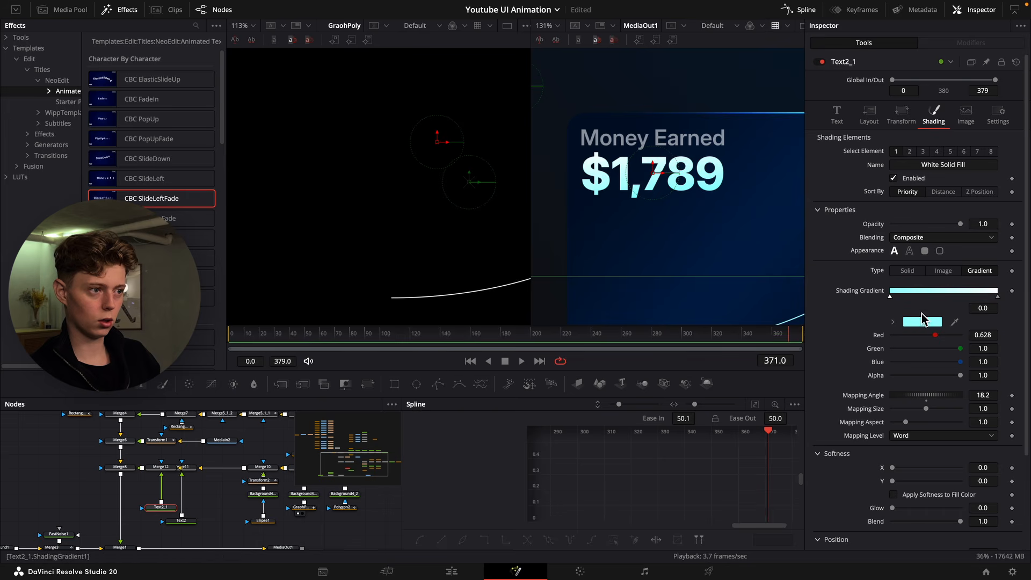
pyautogui.scroll(-5, 671, 221)
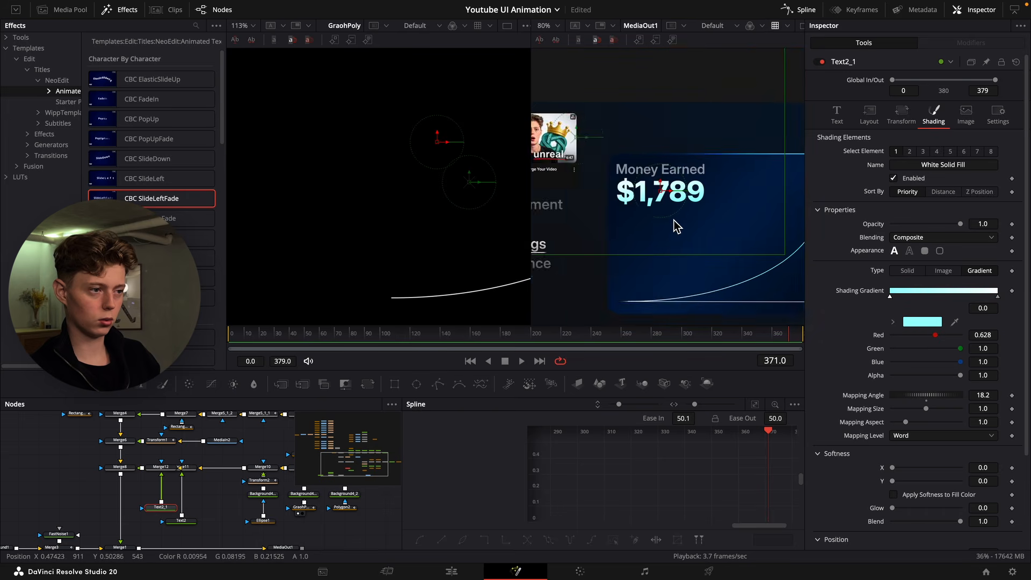
pyautogui.hscroll(5, 685, 207)
pyautogui.scroll(-4, 664, 212)
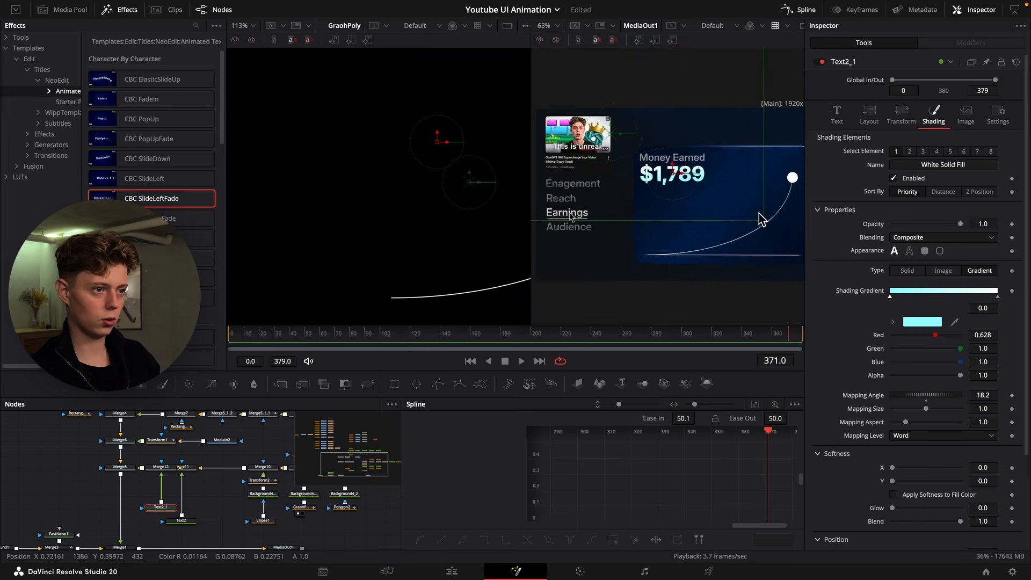
pyautogui.hscroll(3, 246, 491)
# Raise the end point of the GraohPoly graph curve slightly and adjust its handle to reshape the rise.
pyautogui.click(226, 522)
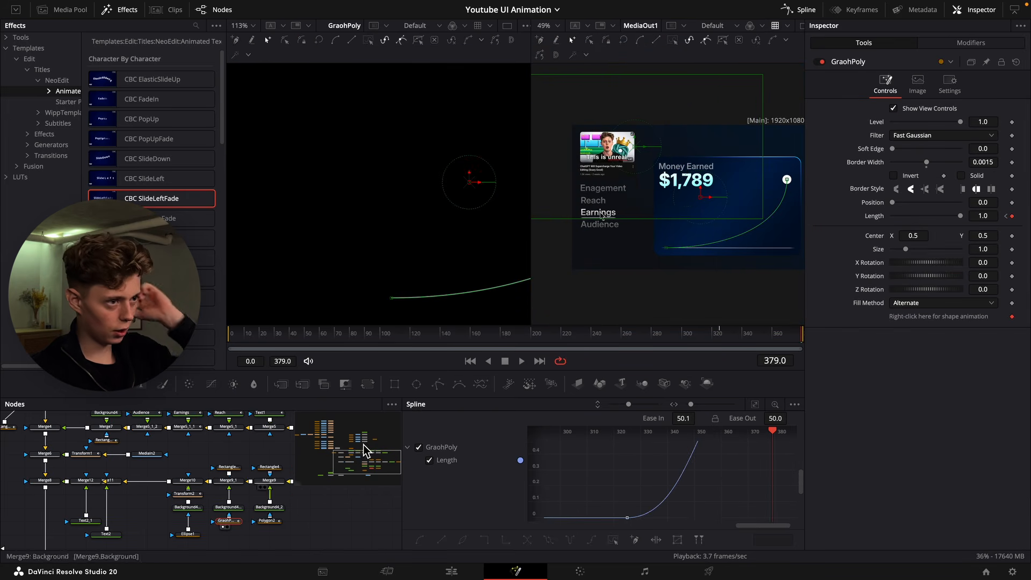
pyautogui.click(788, 180)
pyautogui.moveTo(788, 180); pyautogui.dragTo(787, 172)
pyautogui.moveTo(786, 220); pyautogui.dragTo(783, 227)
pyautogui.click(762, 194)
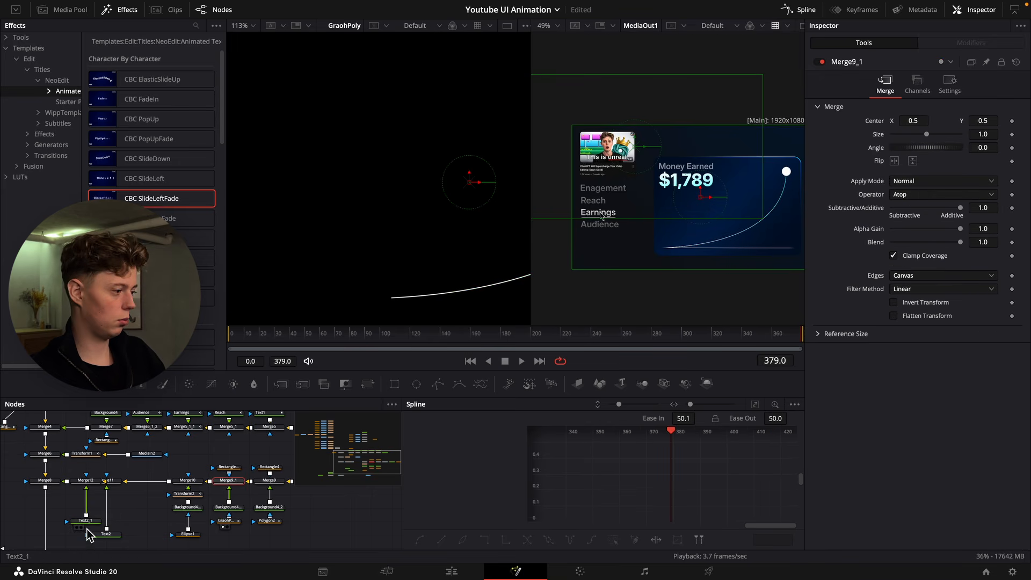
# Rearrange the Text2 and Merge11 nodes so they line up in their own column beside Text2_1 and Merge12.
pyautogui.moveTo(116, 533); pyautogui.dragTo(137, 520)
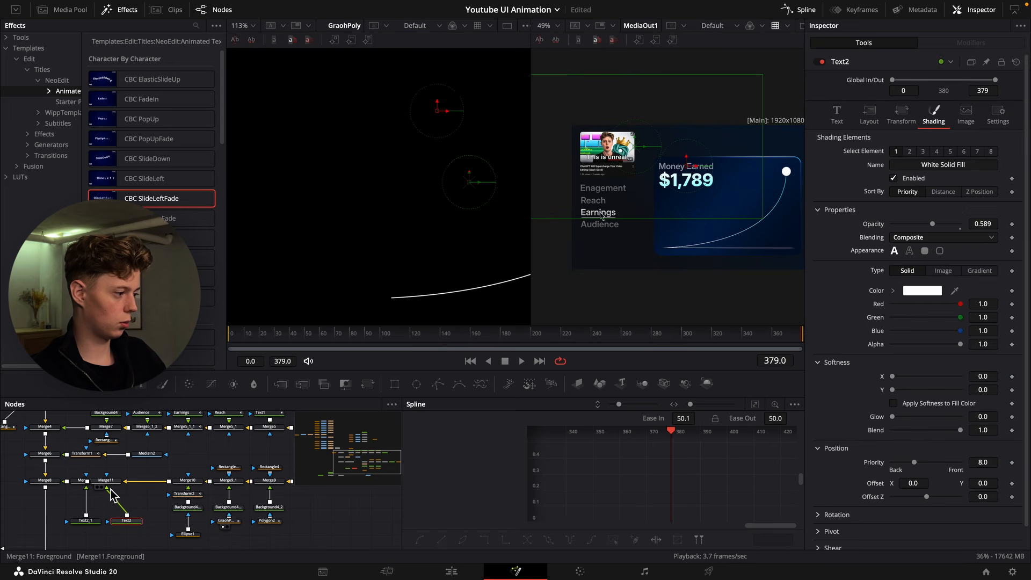
pyautogui.moveTo(118, 485); pyautogui.dragTo(133, 486)
pyautogui.click(132, 498)
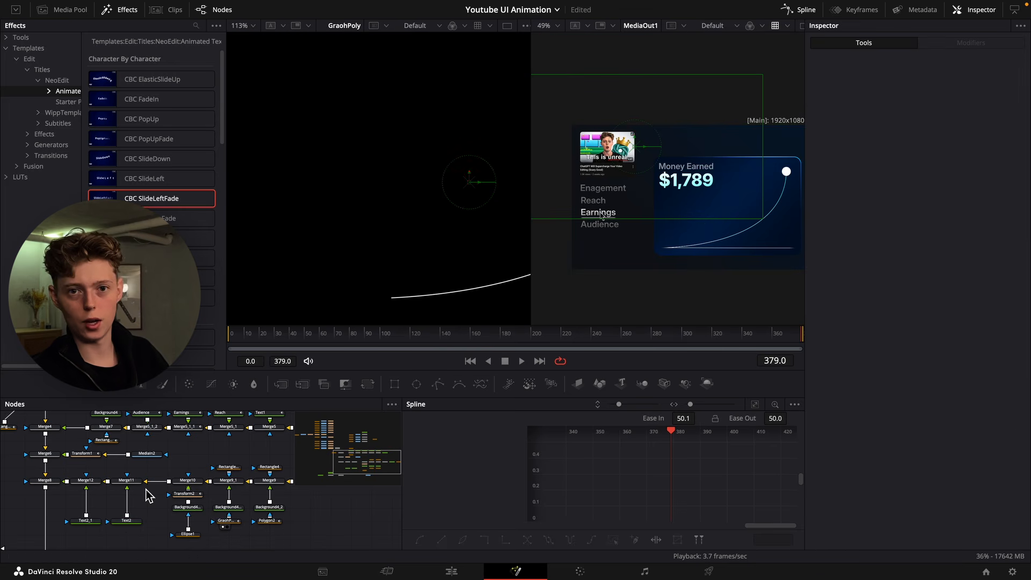
pyautogui.moveTo(138, 485)
pyautogui.mouseDown()
pyautogui.moveTo(168, 490)
pyautogui.moveTo(164, 481)
pyautogui.moveTo(258, 528)
pyautogui.moveTo(137, 501)
pyautogui.moveTo(138, 515)
pyautogui.mouseUp()
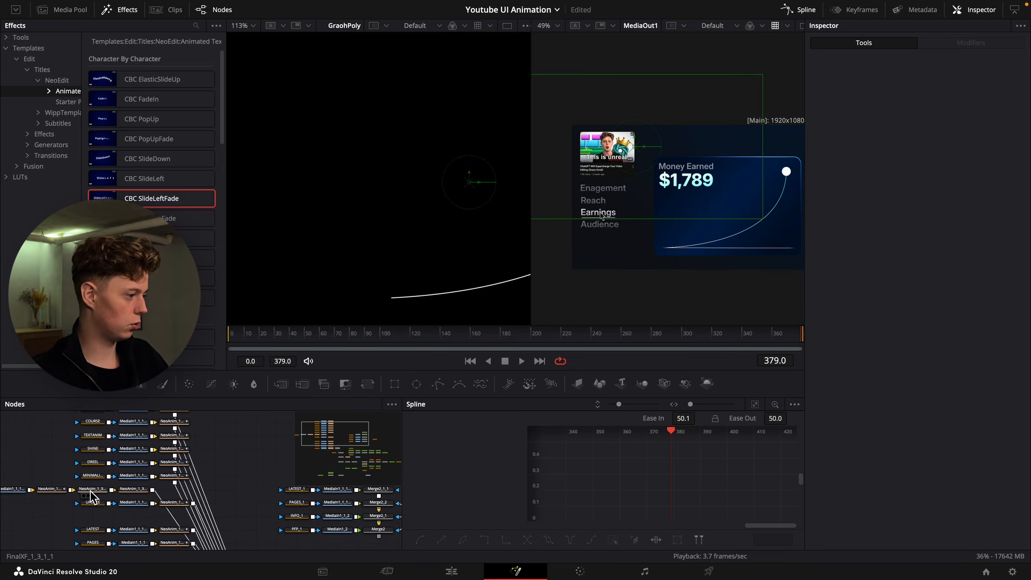
pyautogui.click(92, 491)
pyautogui.press('super+c')
pyautogui.moveTo(218, 495); pyautogui.dragTo(168, 472)
pyautogui.click(146, 499)
pyautogui.press('super+v')
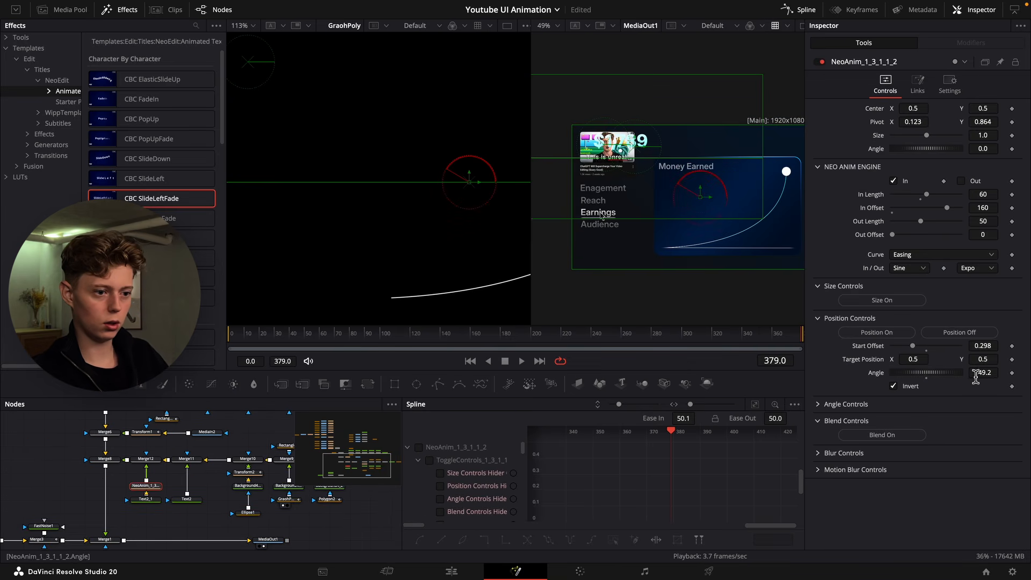
pyautogui.press('Delete')
# Copy the NeoAnim node from the LATEST row and paste it between Text2_1 and Merge12.
pyautogui.scroll(5, 138, 512)
pyautogui.click(127, 477)
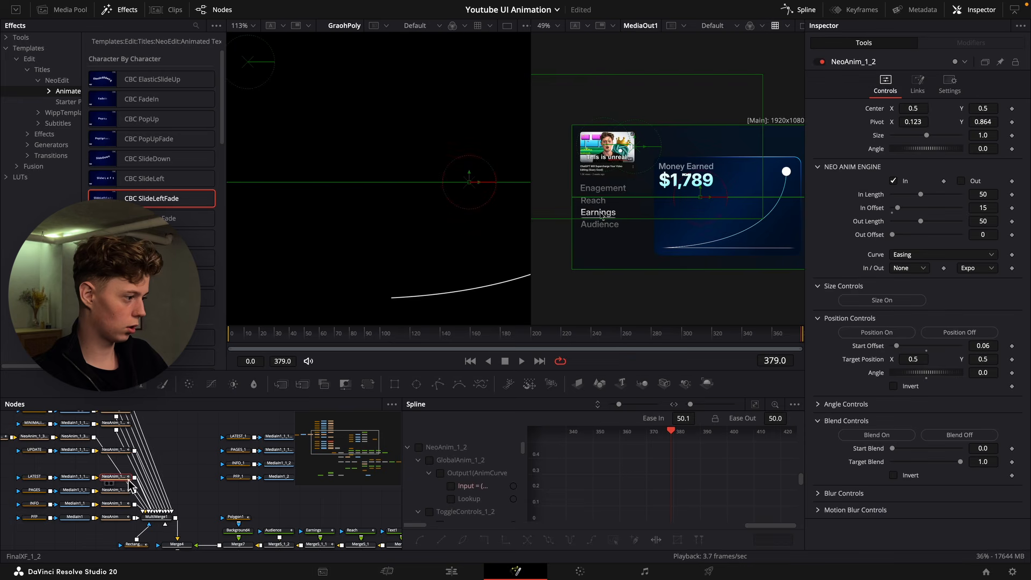
pyautogui.press('super+c')
pyautogui.scroll(-5, 129, 479)
pyautogui.click(155, 484)
pyautogui.press('super+v')
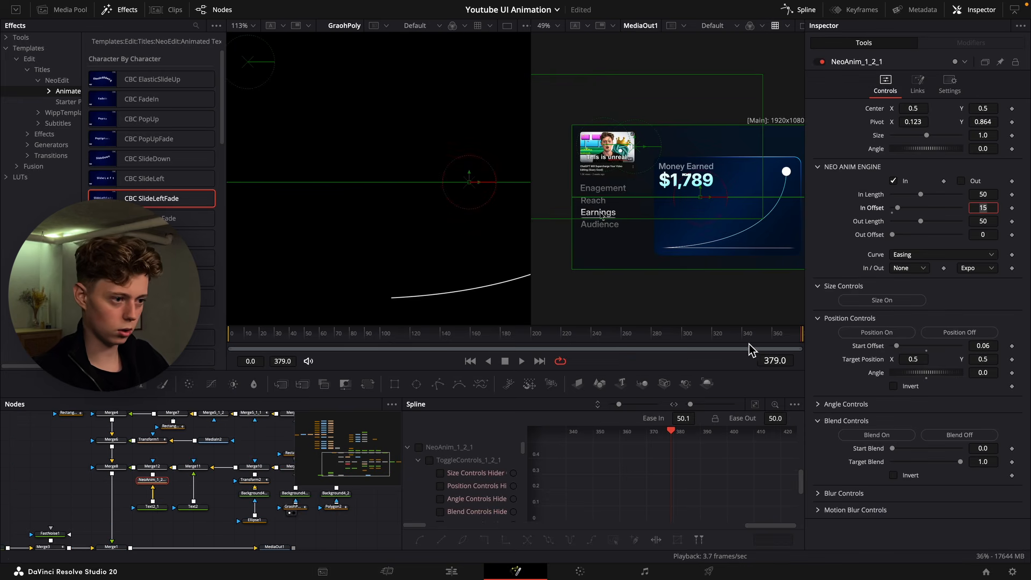
# Set the $1,789 text's animation to In Offset 330, position Start Offset 0.03 and Angle -90.
pyautogui.moveTo(728, 338)
pyautogui.mouseDown()
pyautogui.moveTo(716, 336)
pyautogui.moveTo(727, 338)
pyautogui.mouseUp()
pyautogui.press('BackSpace')
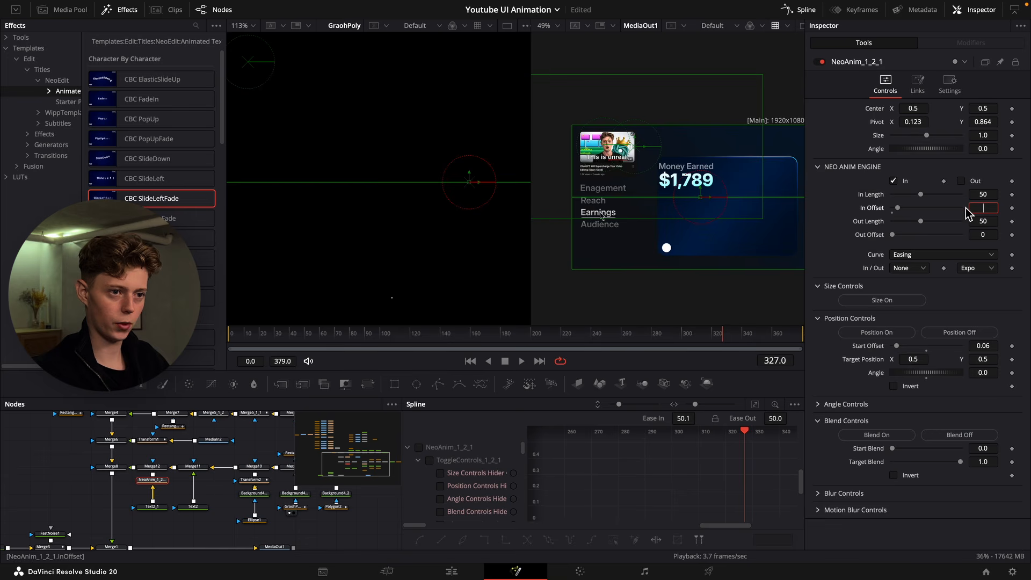
pyautogui.write('330')
pyautogui.press('Return')
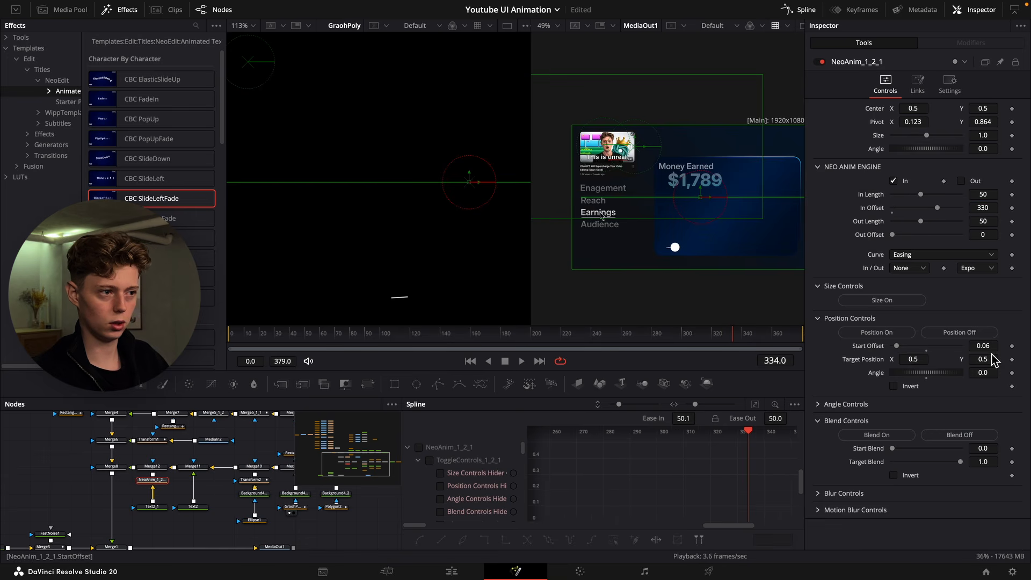
pyautogui.moveTo(987, 346); pyautogui.dragTo(973, 346)
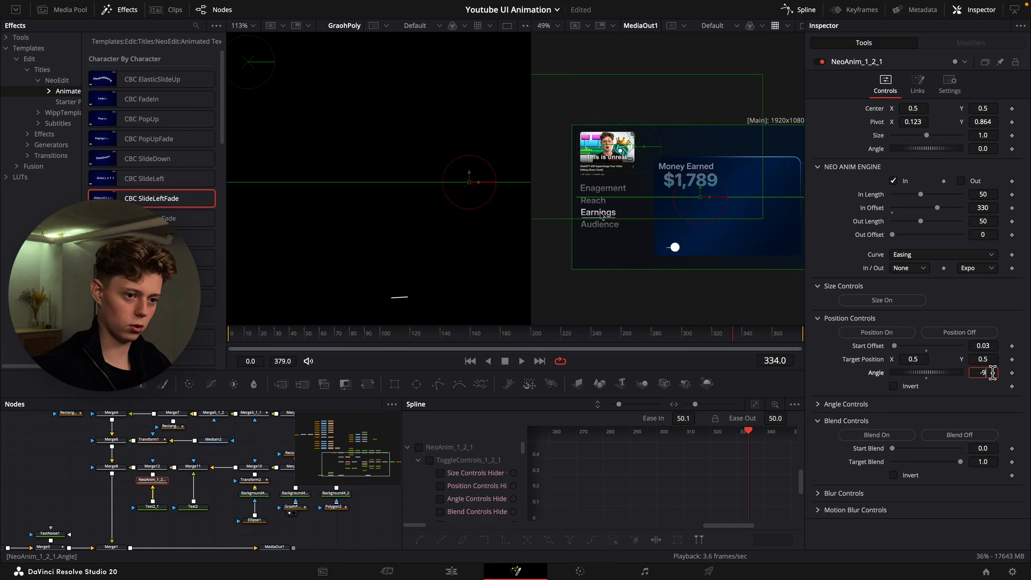
pyautogui.press('Return')
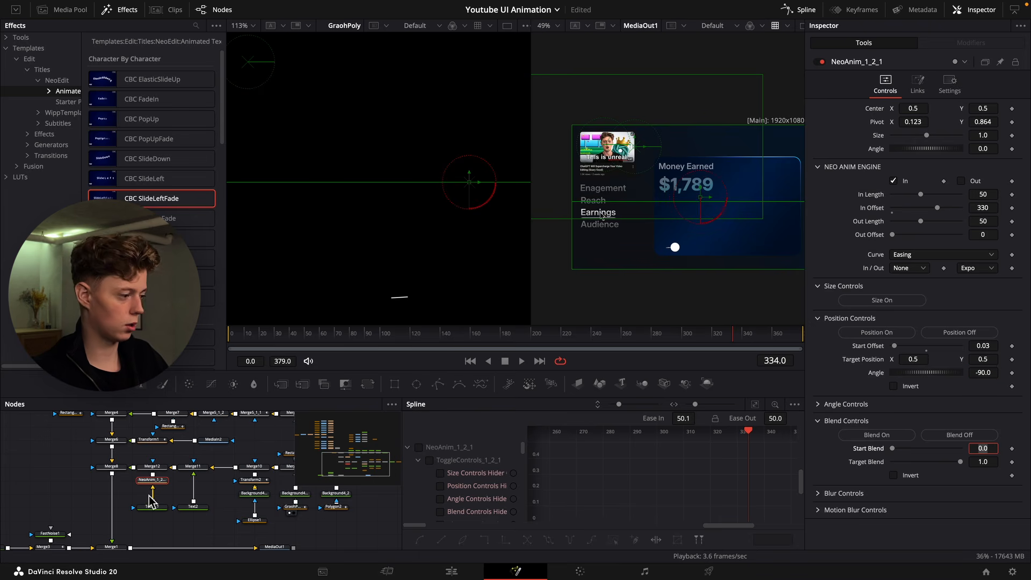
# Paste a copy of the animation node between Text2 and Merge11 and align it above Text2.
pyautogui.click(209, 482)
pyautogui.press('super+v')
pyautogui.moveTo(209, 482); pyautogui.dragTo(194, 482)
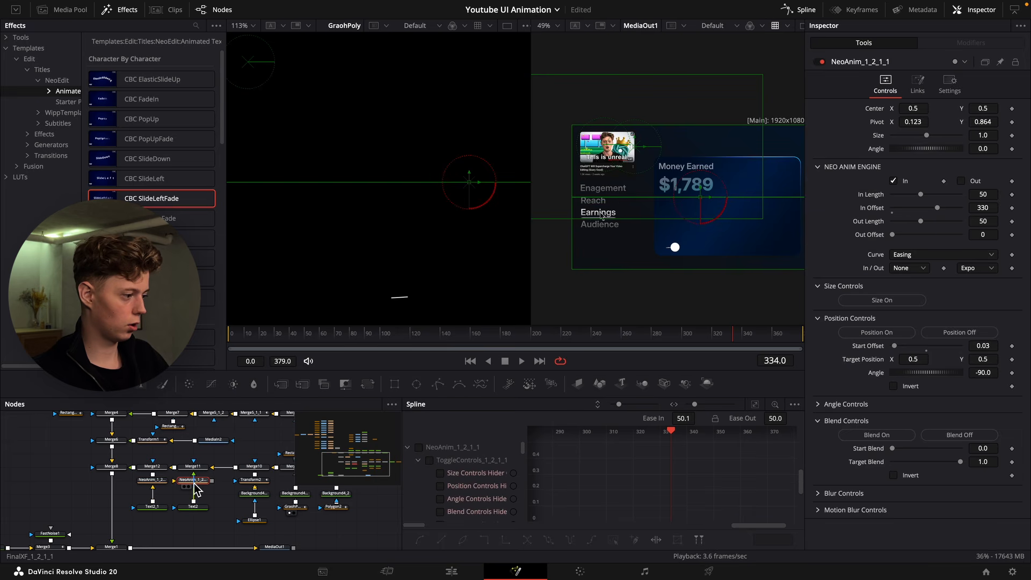
# Set the Money Earned animation's position Angle to 180 and In Offset to 325, and preview its entrance.
pyautogui.click(980, 372)
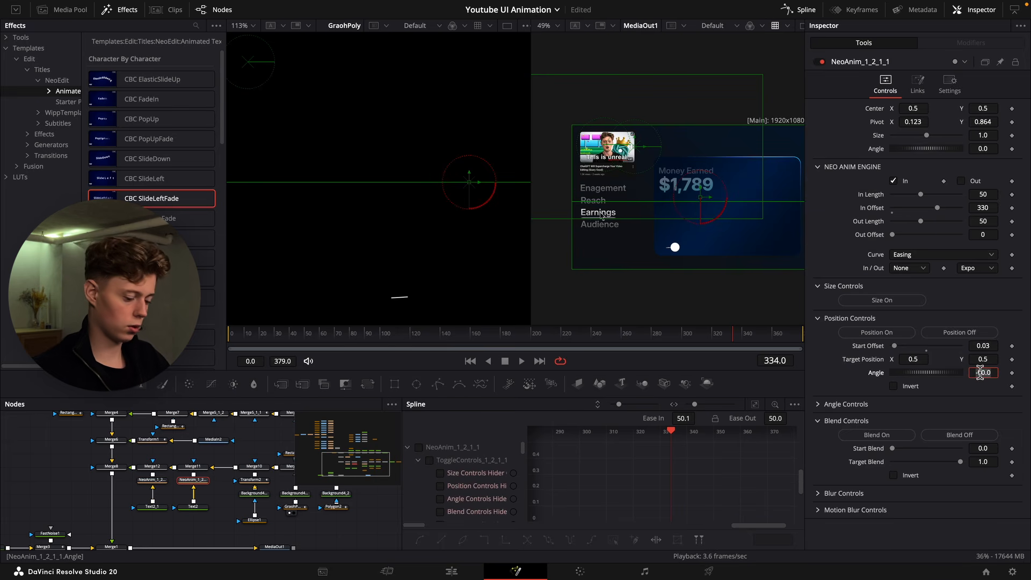
pyautogui.write('180')
pyautogui.press('Return')
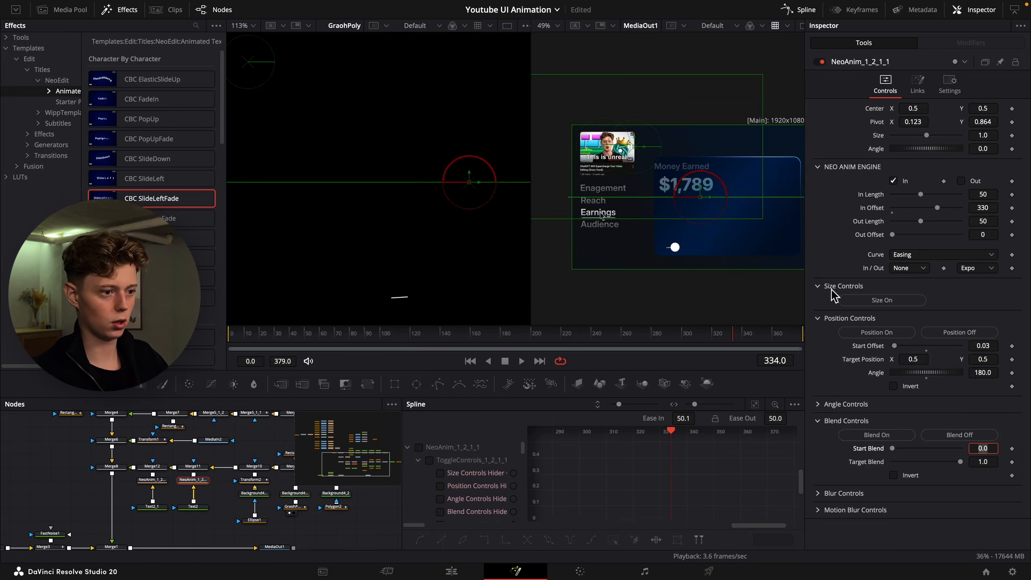
pyautogui.click(982, 209)
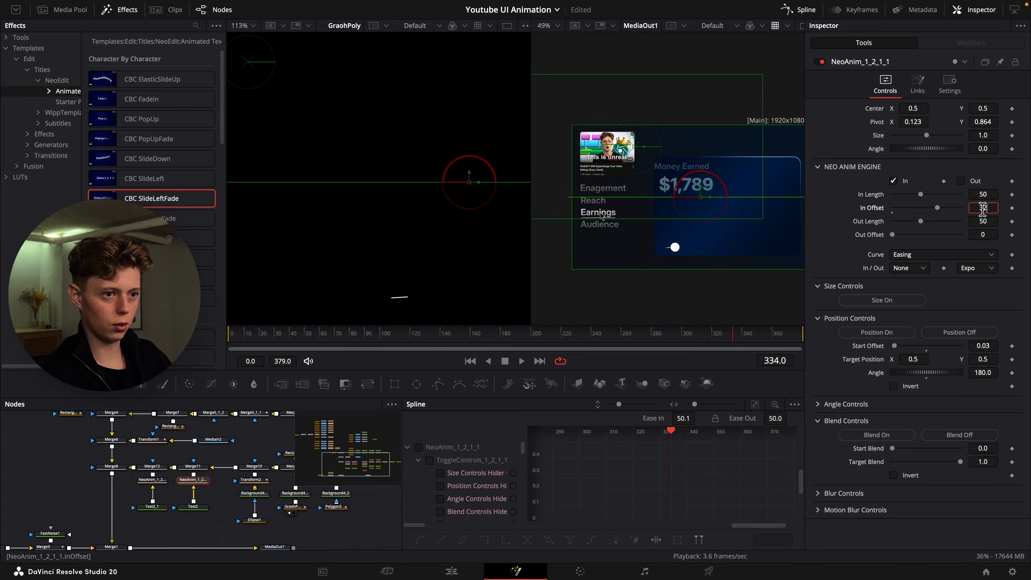
pyautogui.write('325')
pyautogui.press('Tab')
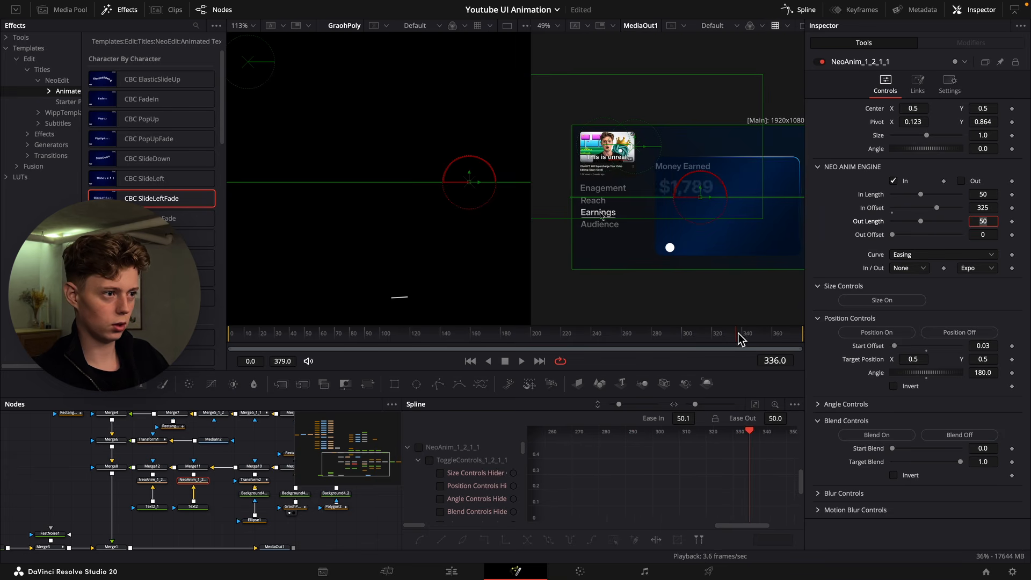
pyautogui.moveTo(746, 333); pyautogui.dragTo(794, 339)
pyautogui.hscroll(3, 777, 161)
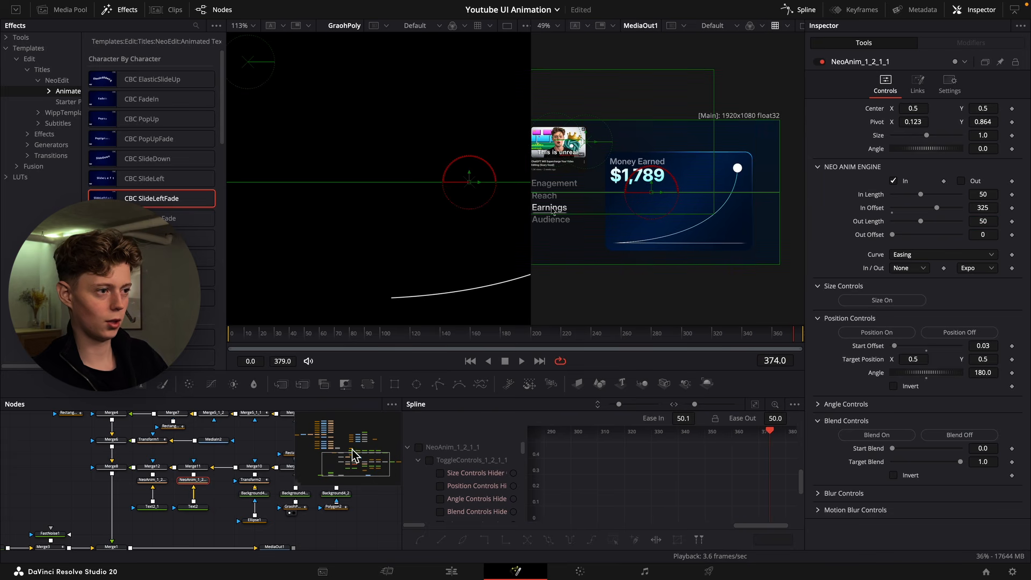
# Duplicate the Money Earned text node together with its animation node and place the stacked copies beside Background4, above the Merge7 row.
pyautogui.hscroll(-4, 215, 483)
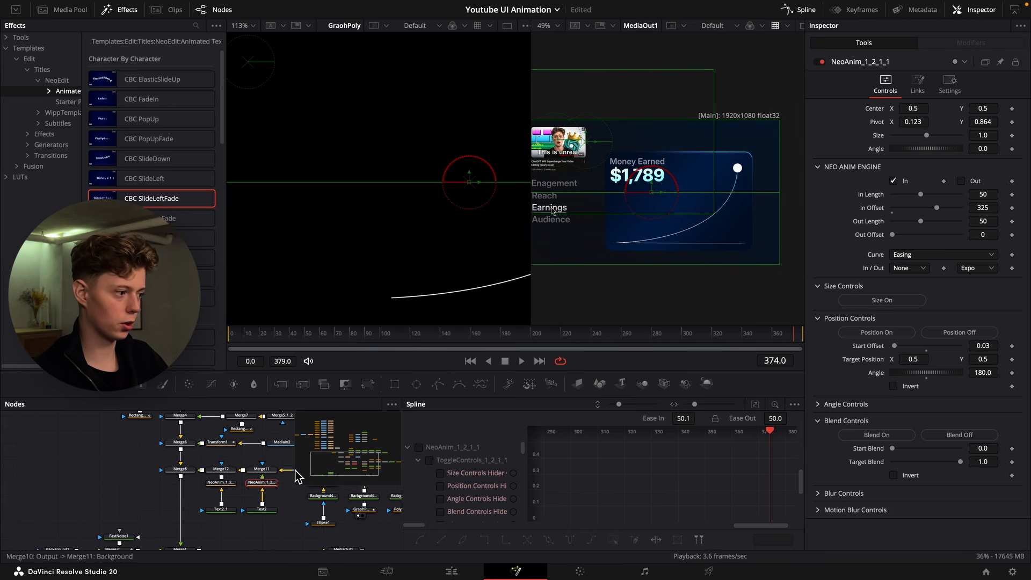
pyautogui.scroll(3, 190, 531)
pyautogui.hscroll(3, 191, 530)
pyautogui.hscroll(3, 190, 530)
pyautogui.moveTo(65, 441); pyautogui.dragTo(341, 490)
pyautogui.click(197, 461)
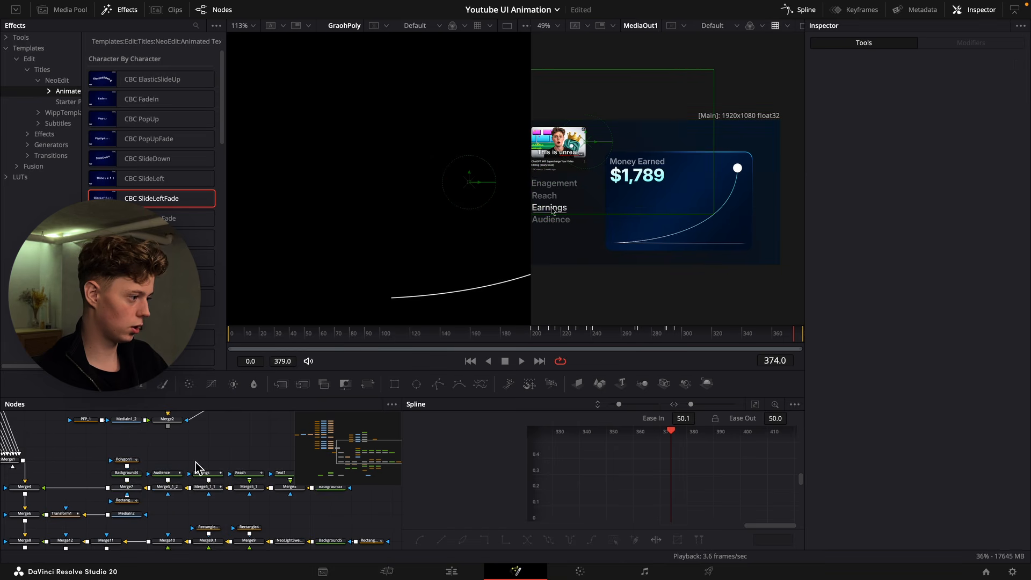
pyautogui.hscroll(-3, 249, 498)
pyautogui.scroll(-3, 249, 505)
pyautogui.click(263, 499)
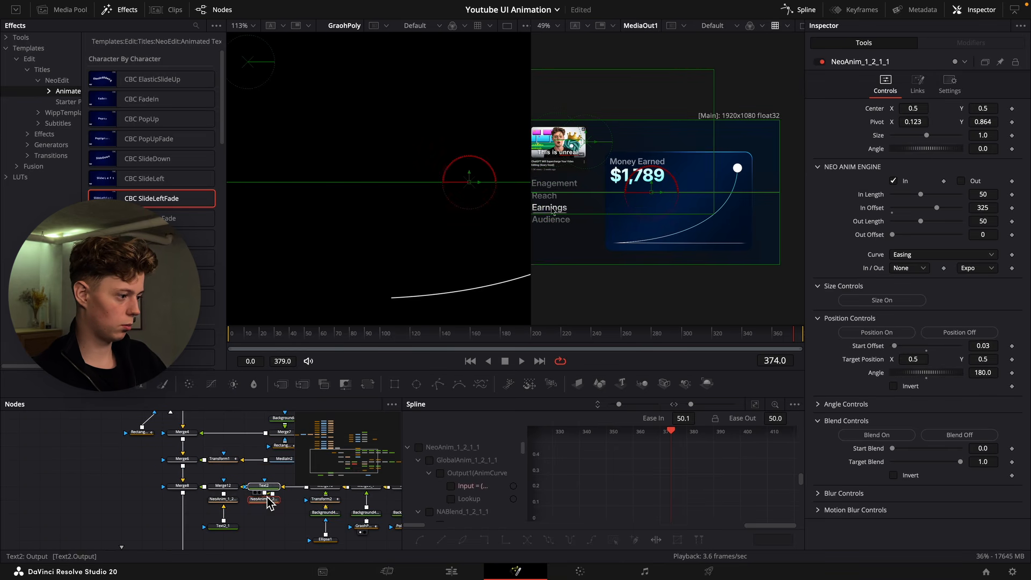
pyautogui.keyDown('super'); pyautogui.click(272, 516); pyautogui.keyUp('super')
pyautogui.press('super+c')
pyautogui.scroll(3, 253, 483)
pyautogui.click(227, 455)
pyautogui.press('super+v')
pyautogui.click(240, 475)
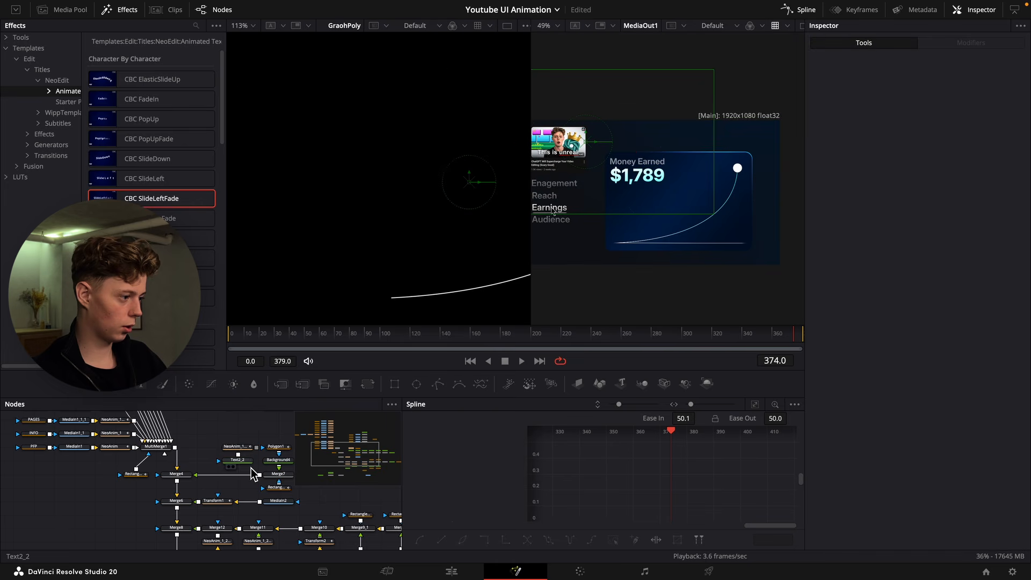
pyautogui.moveTo(249, 463); pyautogui.dragTo(247, 427)
# Undo the misplaced merge and merge the duplicated text's animation output into the branch between Merge7 and Merge4.
pyautogui.hscroll(3, 237, 478)
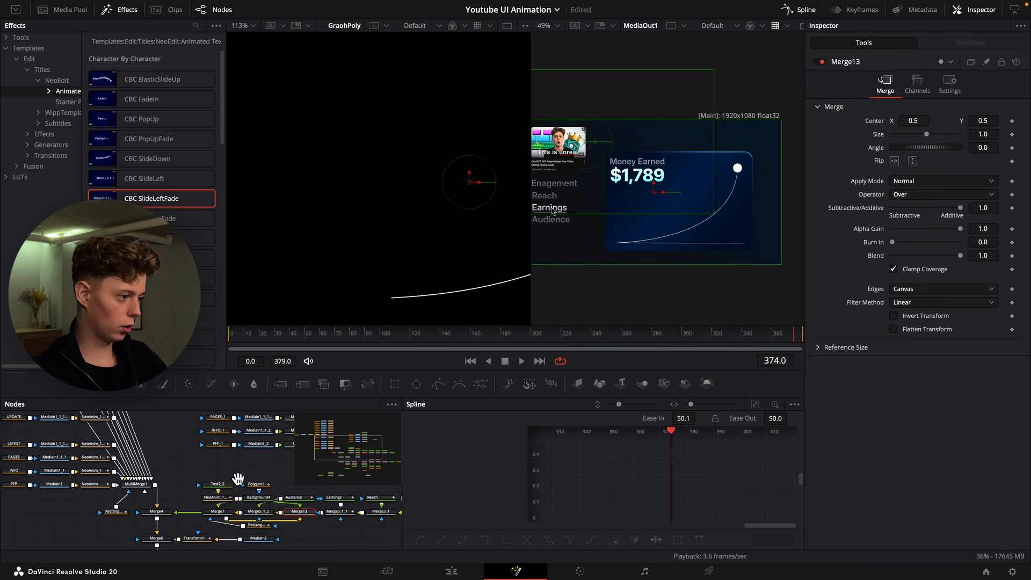
pyautogui.press('super+z')
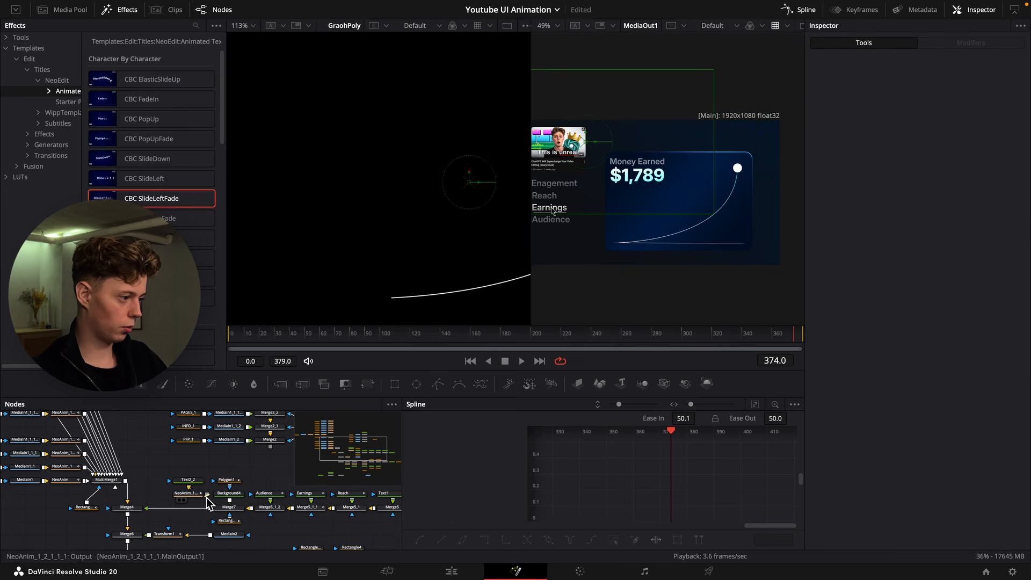
pyautogui.moveTo(207, 495); pyautogui.dragTo(210, 508)
pyautogui.moveTo(272, 509)
pyautogui.mouseDown()
pyautogui.moveTo(233, 508)
pyautogui.moveTo(253, 509)
pyautogui.mouseUp()
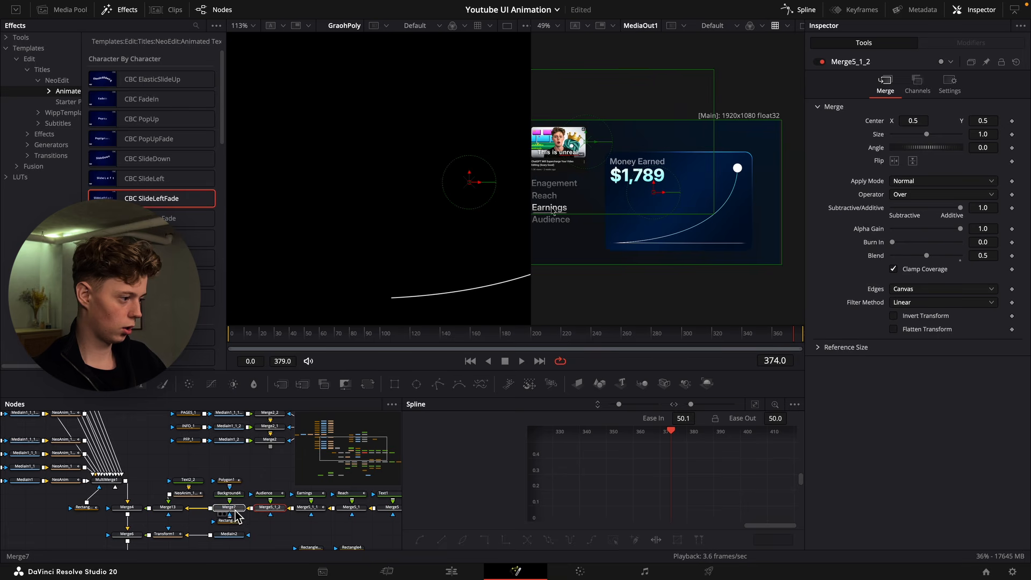
pyautogui.scroll(-3, 217, 513)
pyautogui.scroll(5, 215, 510)
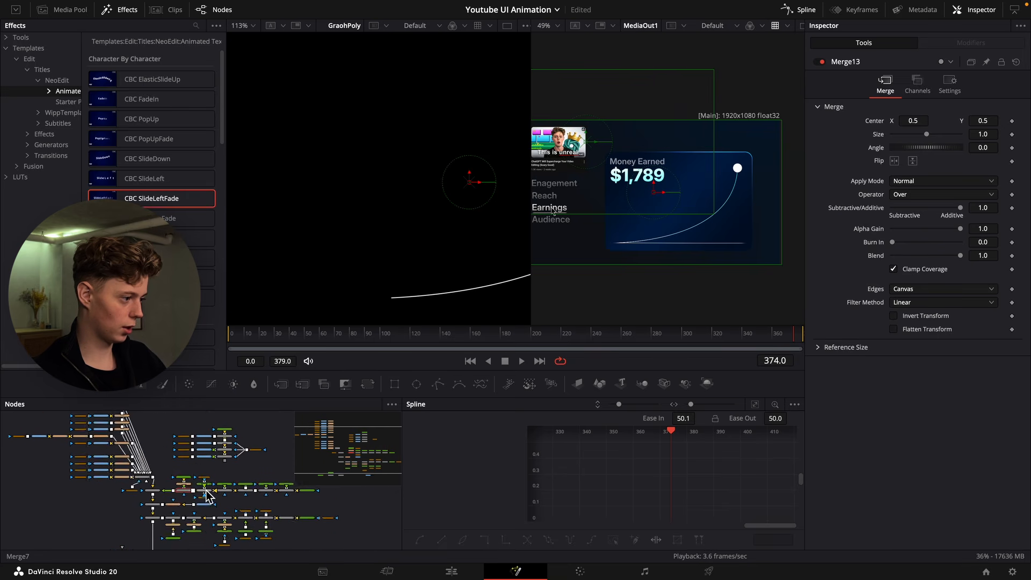
# Replace the duplicated Text2_2 node's text with "Video Analytics".
pyautogui.scroll(3, 208, 495)
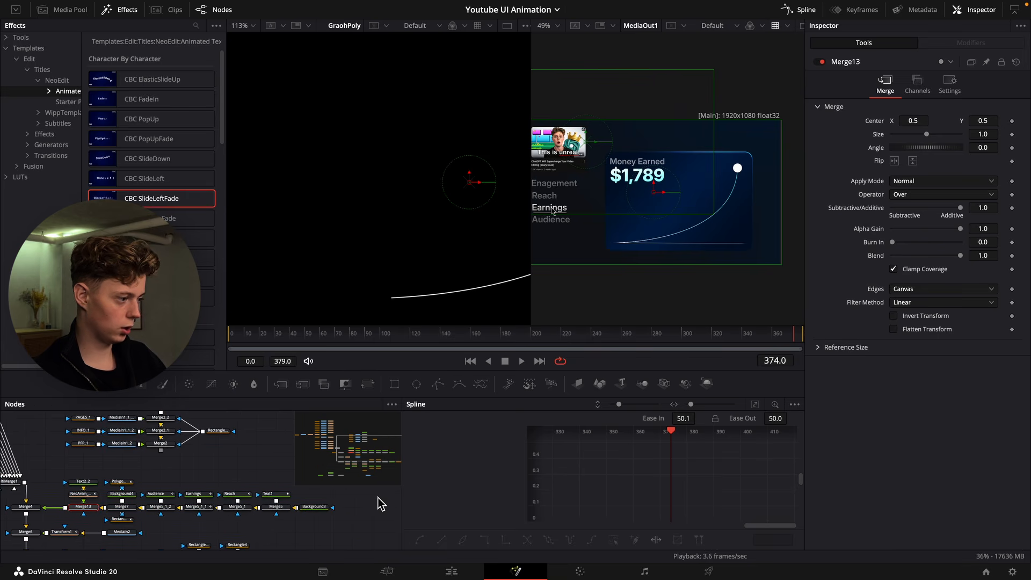
pyautogui.click(83, 493)
pyautogui.click(550, 336)
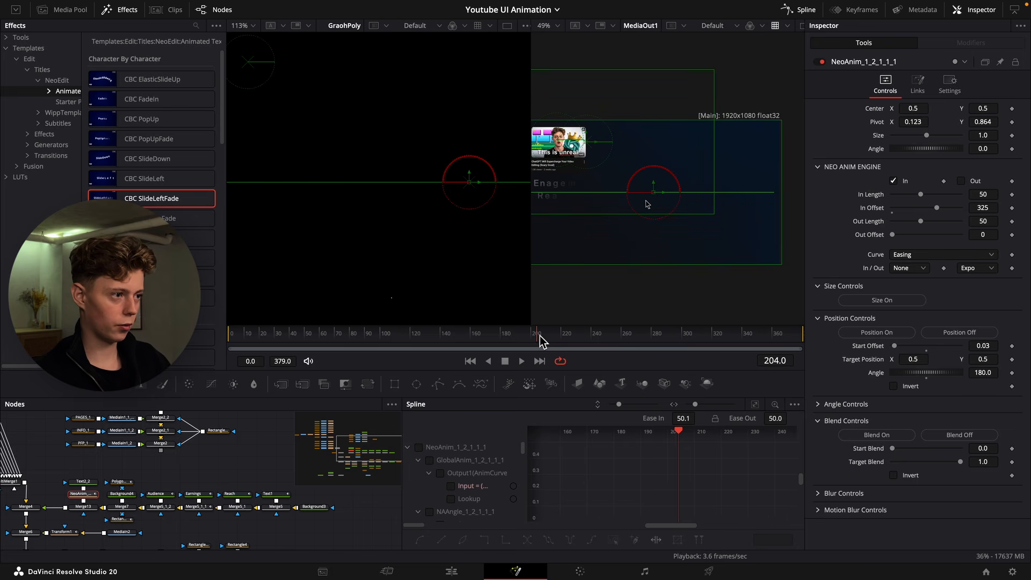
pyautogui.moveTo(552, 336); pyautogui.dragTo(565, 337)
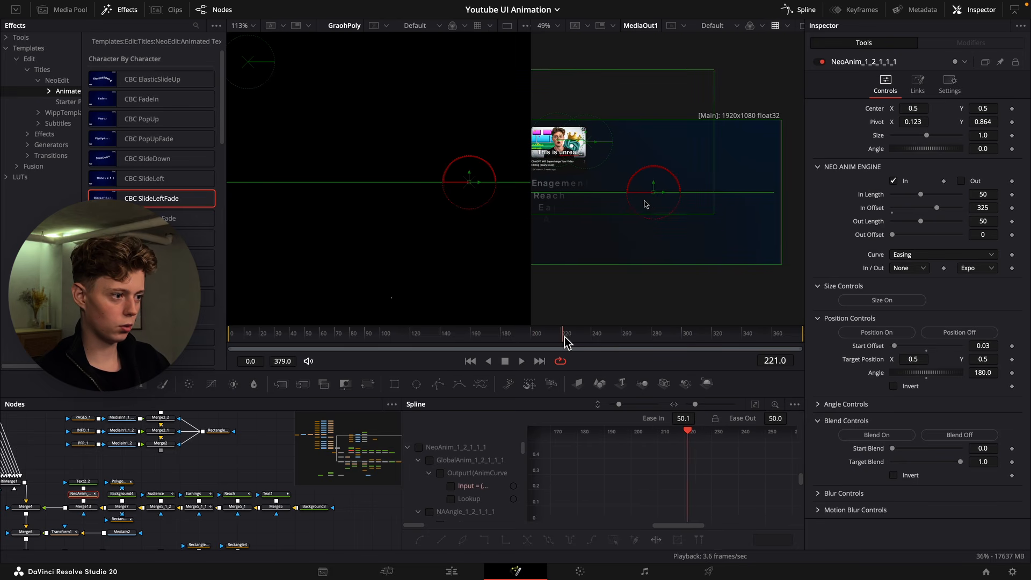
pyautogui.click(83, 481)
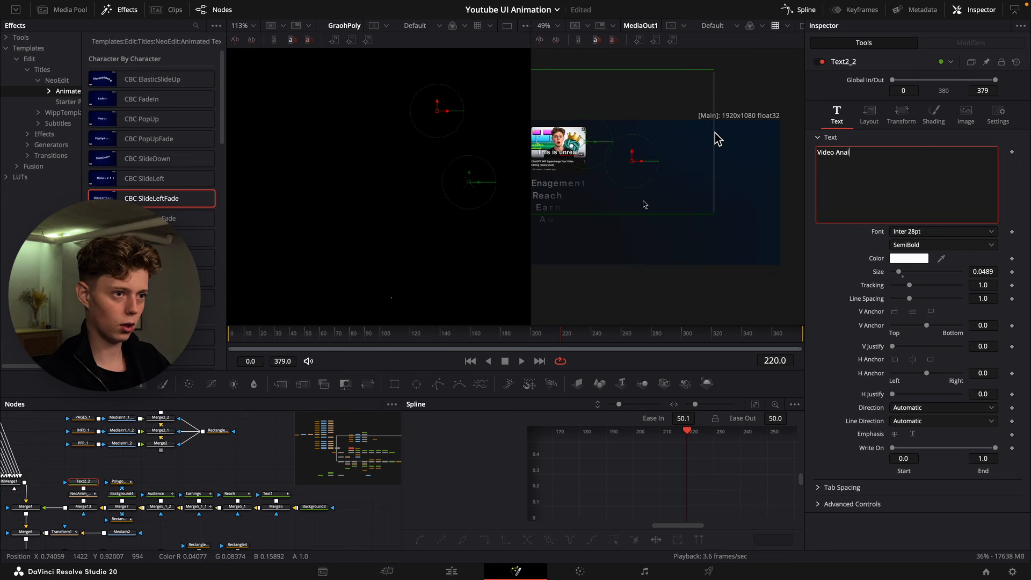
pyautogui.write('ytics')
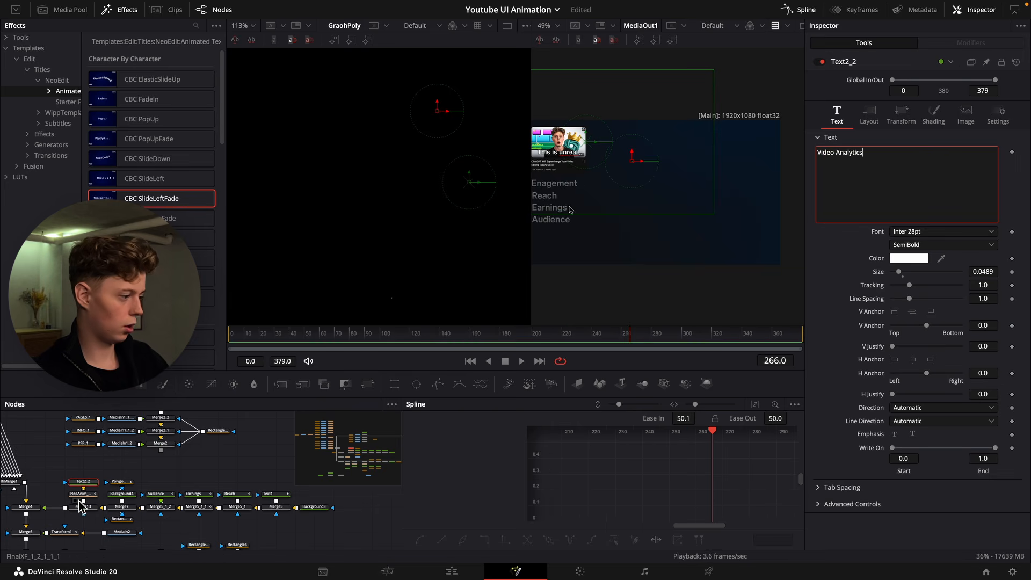
# Set the Video Analytics title to ExtraBold at size 0.1053 and move it above the blue earnings panel.
pyautogui.click(81, 494)
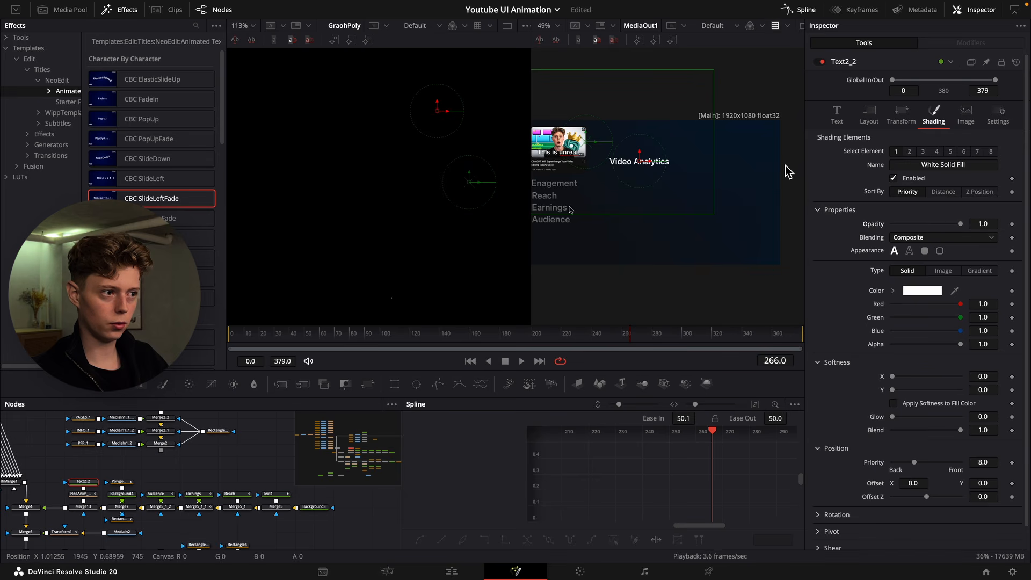
pyautogui.click(836, 114)
pyautogui.click(940, 244)
pyautogui.click(926, 345)
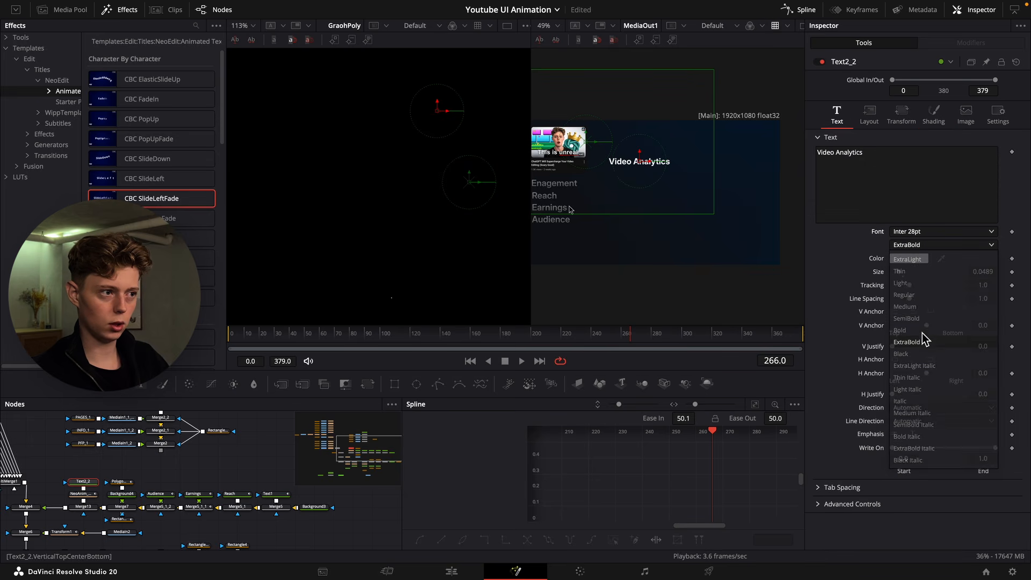
pyautogui.moveTo(983, 272); pyautogui.dragTo(989, 272)
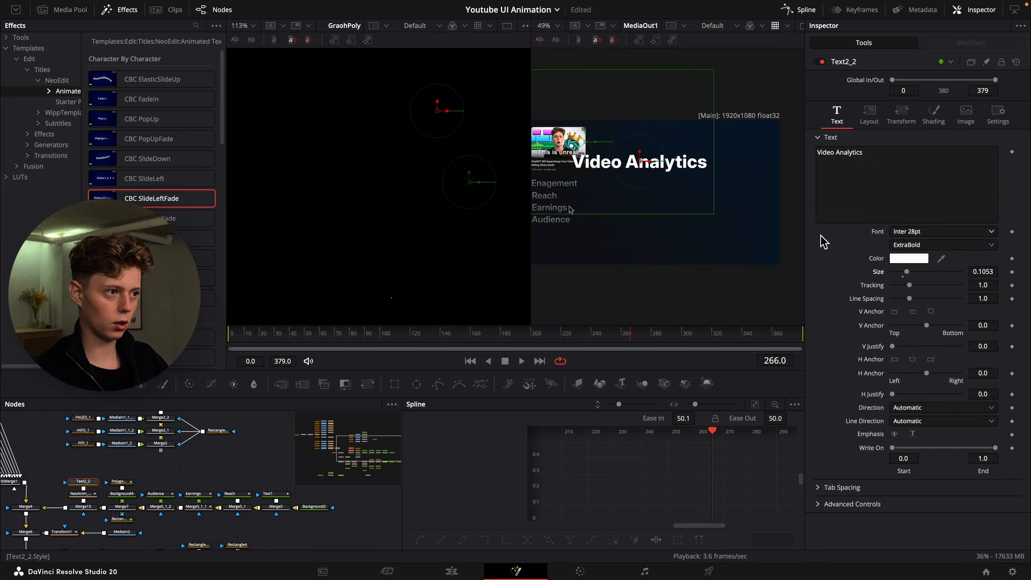
pyautogui.moveTo(639, 162); pyautogui.dragTo(681, 138)
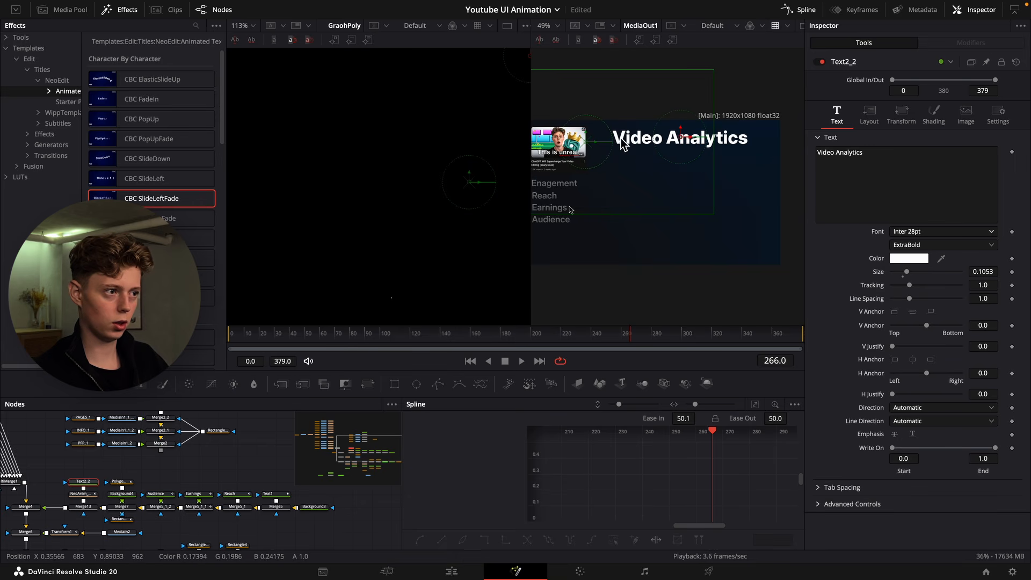
# Set the Video Analytics animation's In Offset to 220, change its position Angle, and preview the entrance.
pyautogui.moveTo(691, 339); pyautogui.dragTo(750, 342)
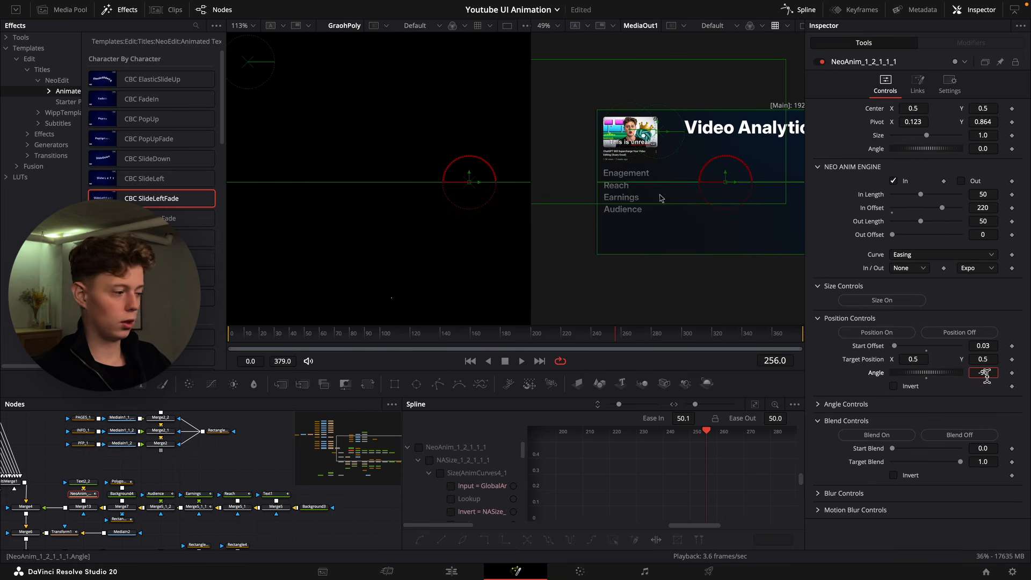
pyautogui.press('Tab')
pyautogui.moveTo(612, 337); pyautogui.dragTo(569, 340)
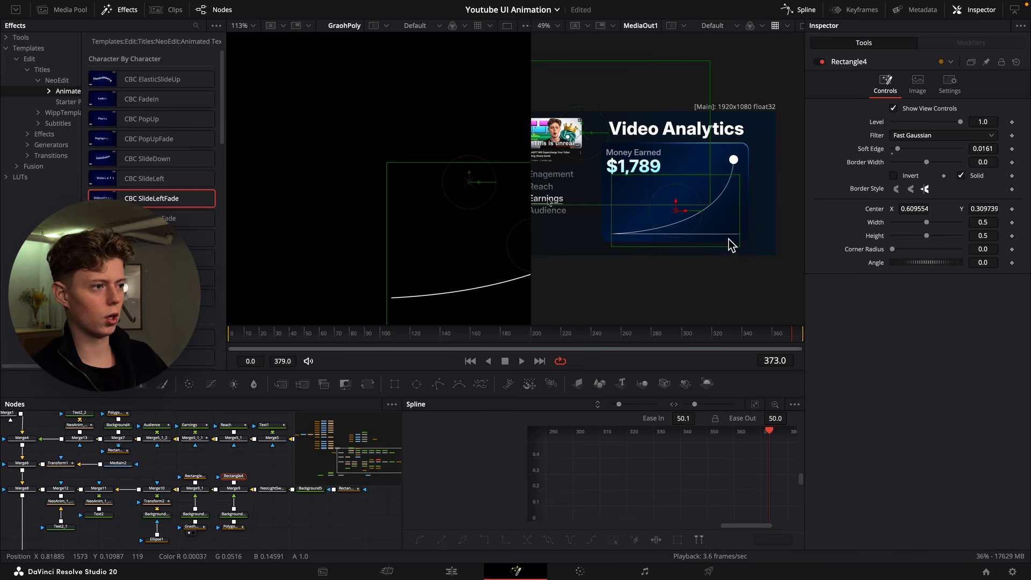
# Move the NeoLightSweepPro, Background5 and Rectangle3 nodes together away from Merge9 to make room for another node.
pyautogui.moveTo(732, 246); pyautogui.dragTo(773, 244)
pyautogui.moveTo(200, 460); pyautogui.dragTo(127, 503)
pyautogui.moveTo(243, 482); pyautogui.dragTo(48, 496)
pyautogui.moveTo(238, 462); pyautogui.dragTo(11, 532)
pyautogui.click(225, 528)
pyautogui.moveTo(251, 517); pyautogui.dragTo(218, 526)
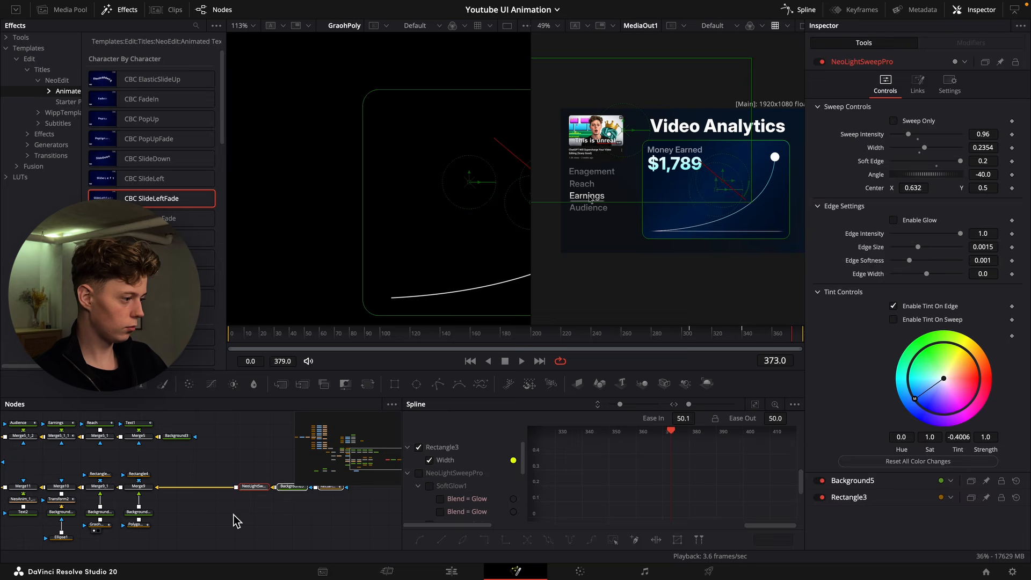
# Insert a NeoGlow node between NeoLightSweepPro and Merge9, set its Intensity to 0.176 and inspect the panel's edge glow.
pyautogui.click(234, 515)
pyautogui.hotkey('shift', 'space')
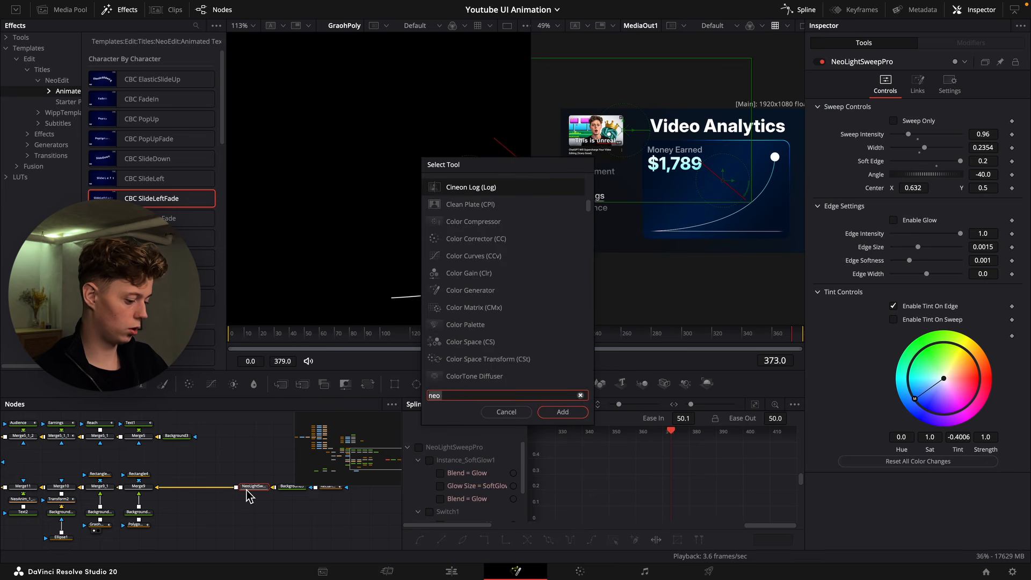
pyautogui.write('neo')
pyautogui.press('Down')
pyautogui.press('Down')
pyautogui.press('Down')
pyautogui.press('Return')
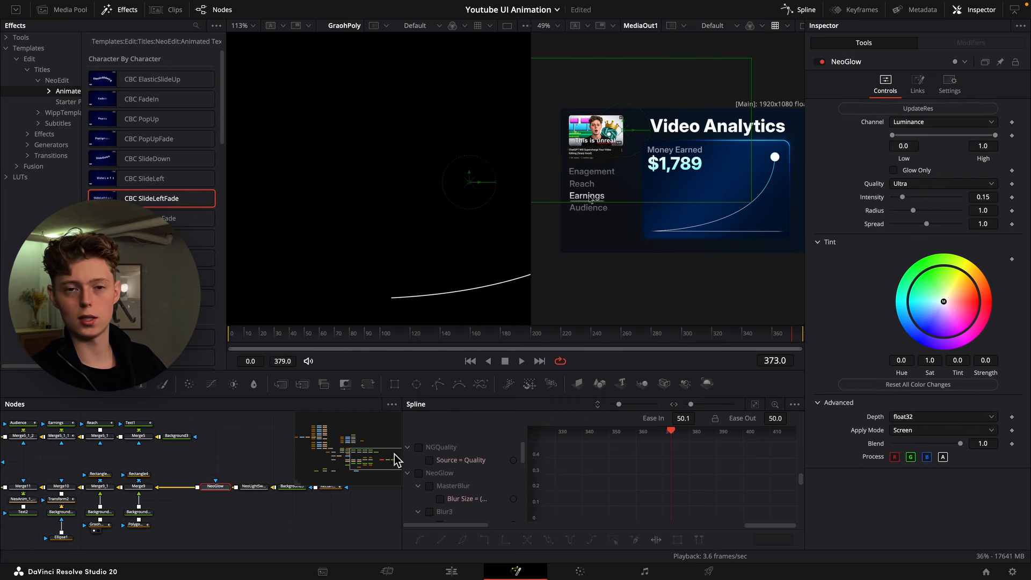
pyautogui.moveTo(901, 197); pyautogui.dragTo(904, 197)
pyautogui.scroll(10, 740, 121)
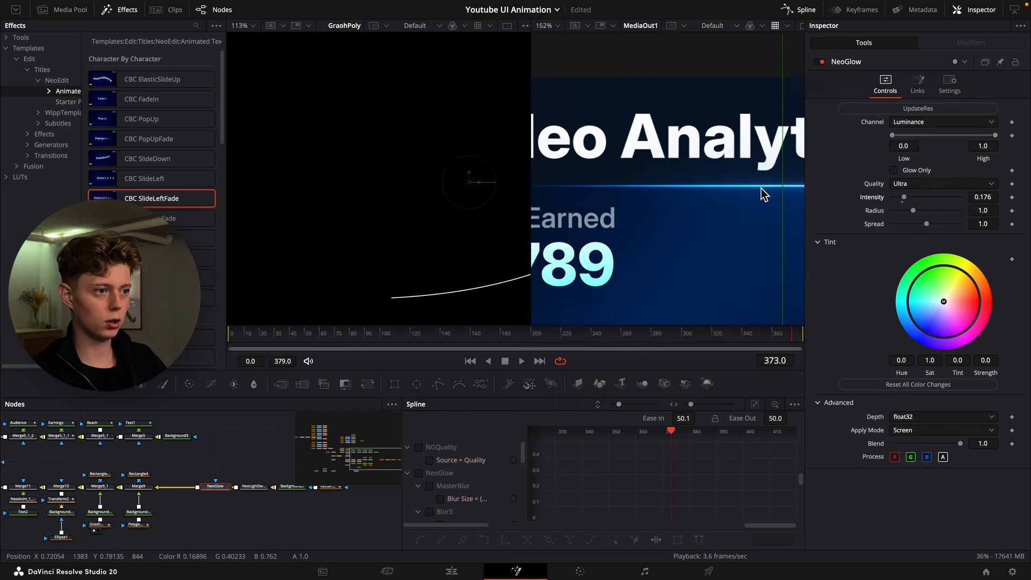
pyautogui.moveTo(762, 189); pyautogui.dragTo(578, 167)
# Add a Soft Glow node after NeoGlow and compare its effect on the panel with NeoGlow bypassed.
pyautogui.click(178, 511)
pyautogui.hotkey('shift', 'space')
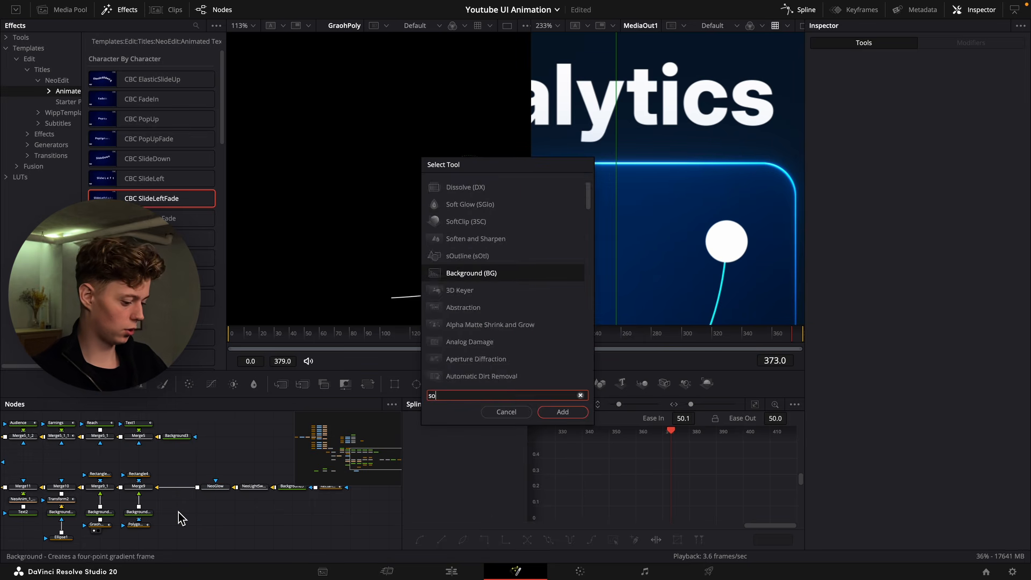
pyautogui.write('softe')
pyautogui.press('BackSpace')
pyautogui.press('Return')
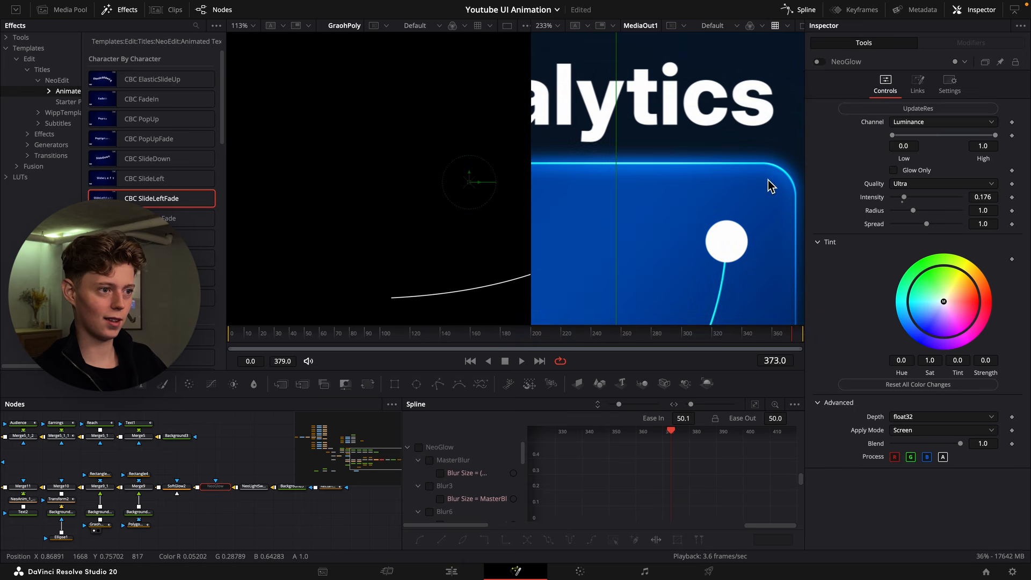
pyautogui.scroll(-3, 772, 180)
pyautogui.scroll(-3, 771, 186)
pyautogui.scroll(-2, 773, 180)
pyautogui.scroll(2, 774, 180)
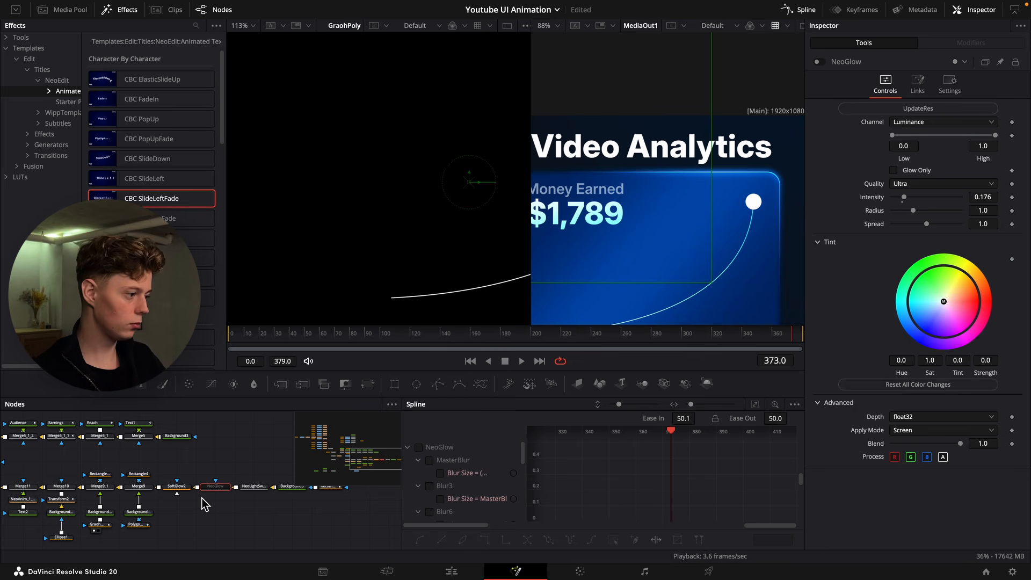
# Bypass the Soft Glow node, re-enable NeoGlow and set its Intensity to 0.194.
pyautogui.click(188, 488)
pyautogui.hotkey('ctrl', 'p')
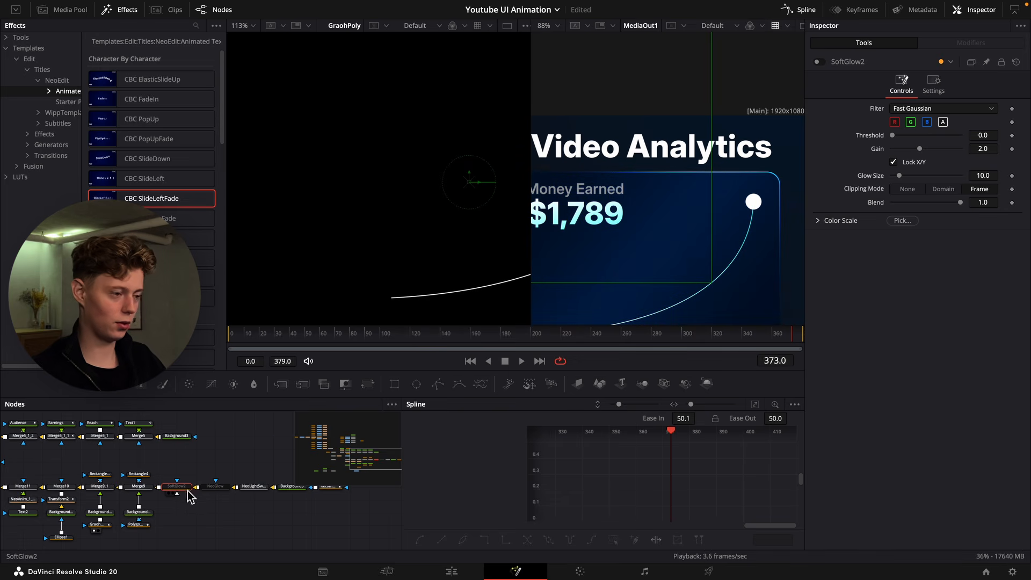
pyautogui.click(212, 487)
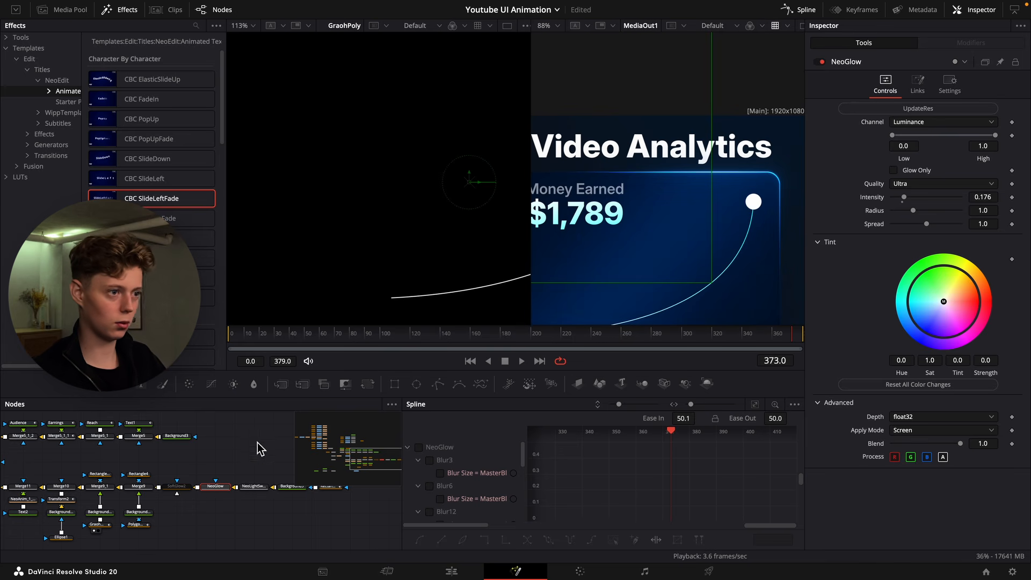
pyautogui.moveTo(992, 201); pyautogui.dragTo(998, 201)
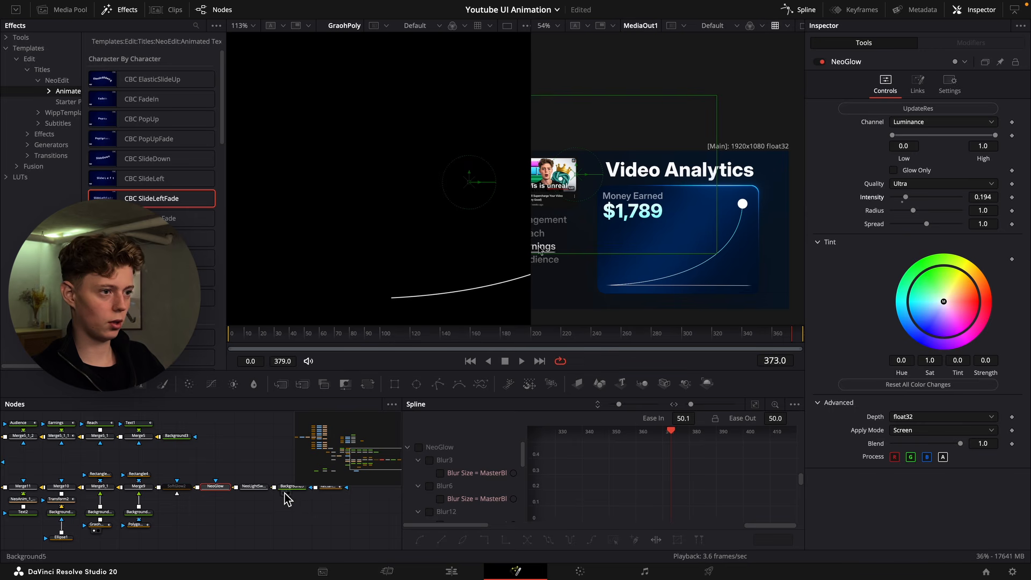
# Paste a copy of the NeoGlow node into the connection between Merge12 and Merge8.
pyautogui.hscroll(-10, 242, 488)
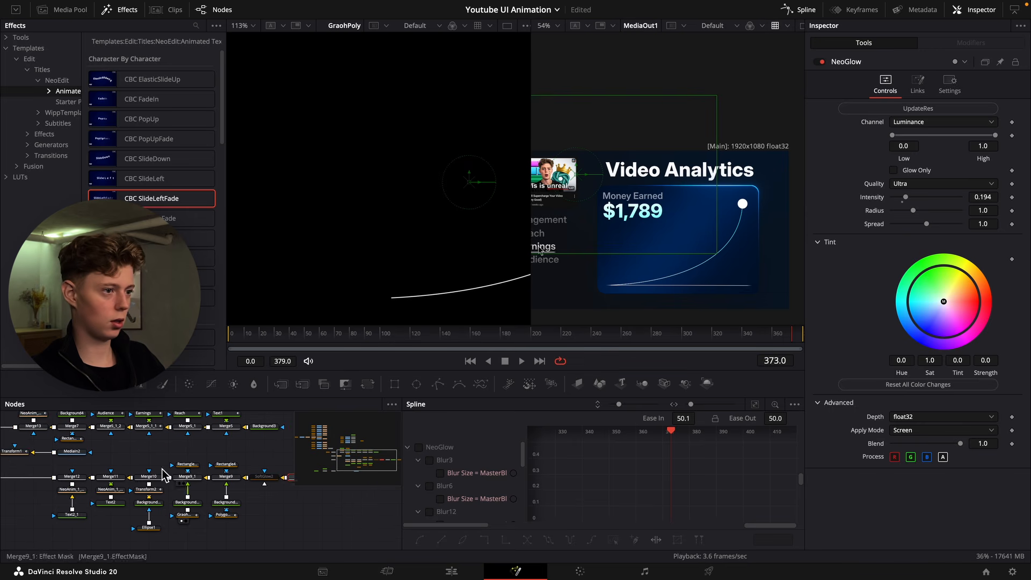
pyautogui.click(148, 474)
pyautogui.press('Delete')
pyautogui.moveTo(161, 486); pyautogui.dragTo(78, 493)
pyautogui.click(348, 492)
pyautogui.press('super+c')
pyautogui.click(74, 511)
pyautogui.press('super+v')
pyautogui.scroll(3, 736, 223)
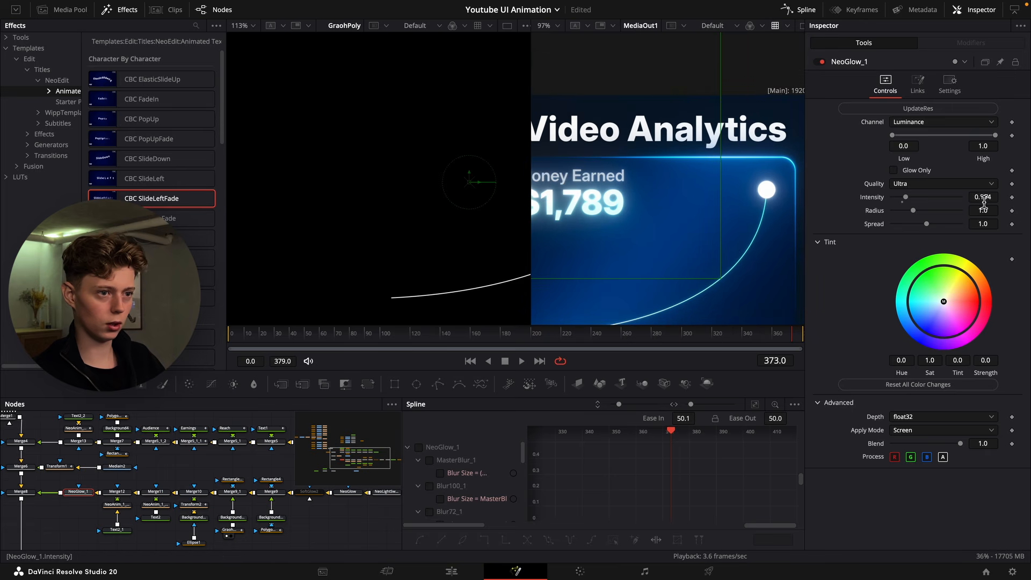
# Set the Intensity of the copied glow after Merge12 to 0.074.
pyautogui.moveTo(982, 197); pyautogui.dragTo(936, 198)
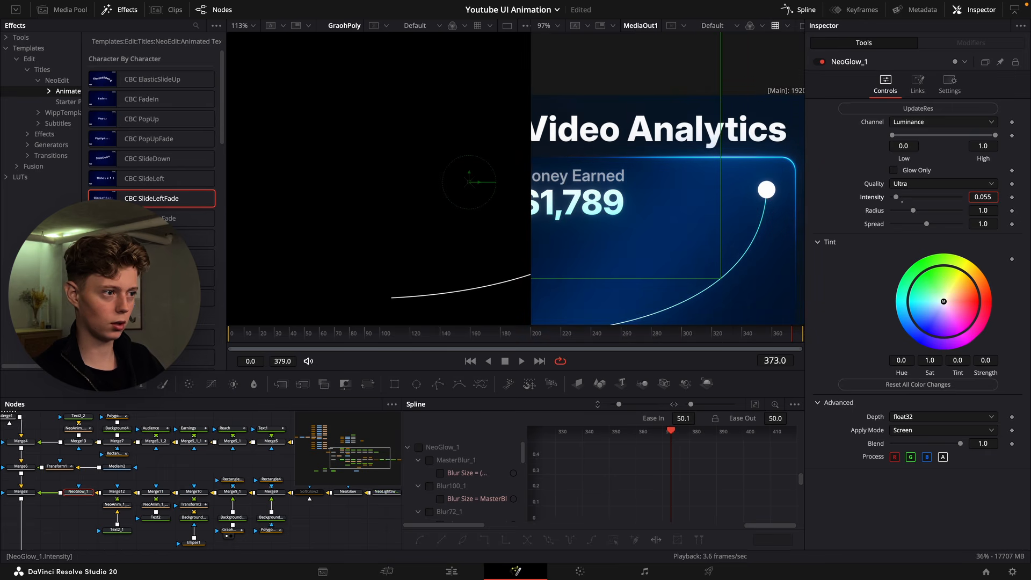
pyautogui.moveTo(982, 197); pyautogui.dragTo(988, 197)
pyautogui.scroll(-5, 786, 210)
# Set the NeoLightSweepPro node's Sweep Intensity to 0.835.
pyautogui.moveTo(368, 496); pyautogui.dragTo(290, 502)
pyautogui.click(308, 497)
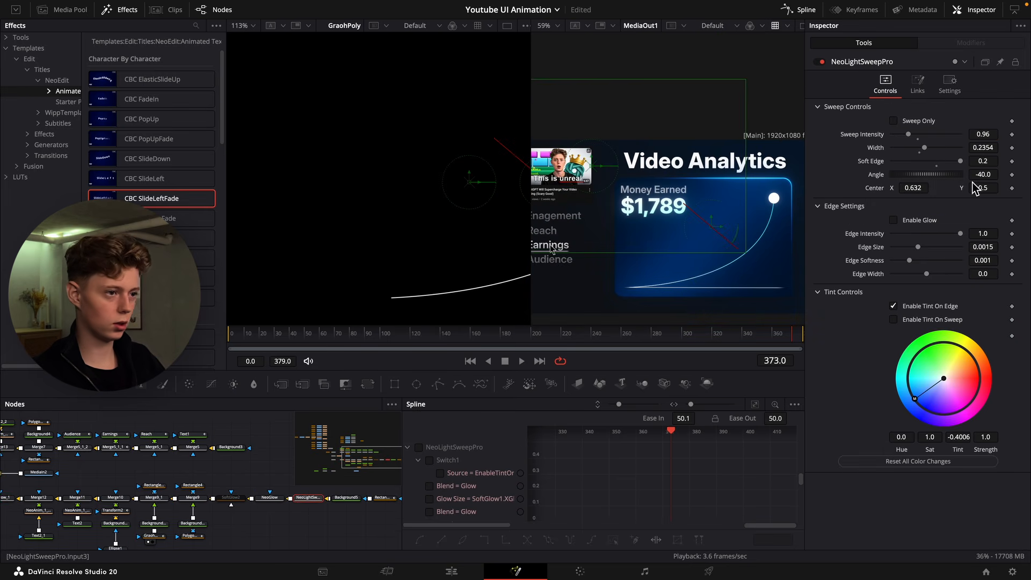
pyautogui.moveTo(982, 134); pyautogui.dragTo(980, 135)
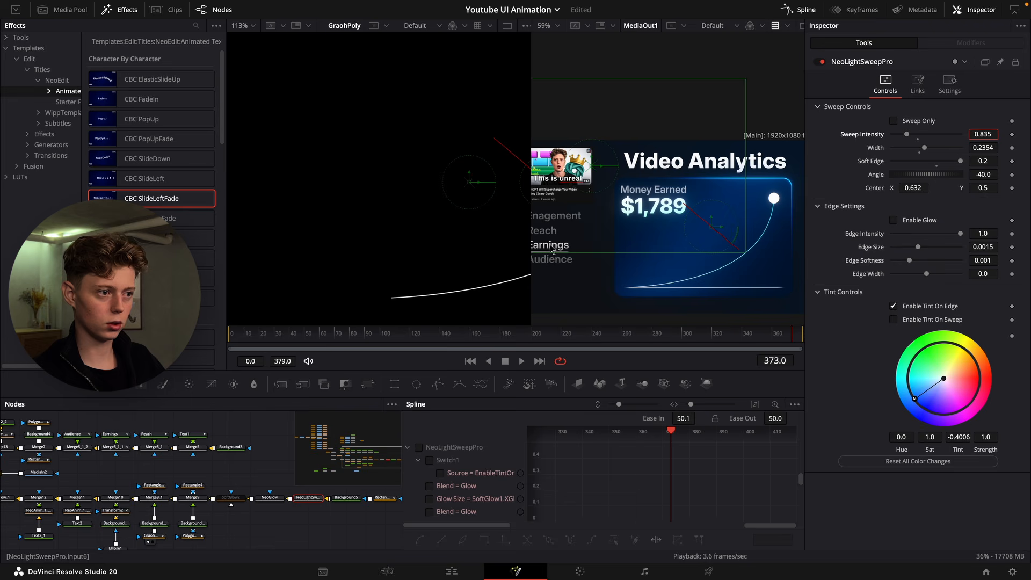
# Paste another NeoGlow copy into the branch between Merge13 and Merge4.
pyautogui.moveTo(81, 505); pyautogui.dragTo(247, 496)
pyautogui.click(171, 489)
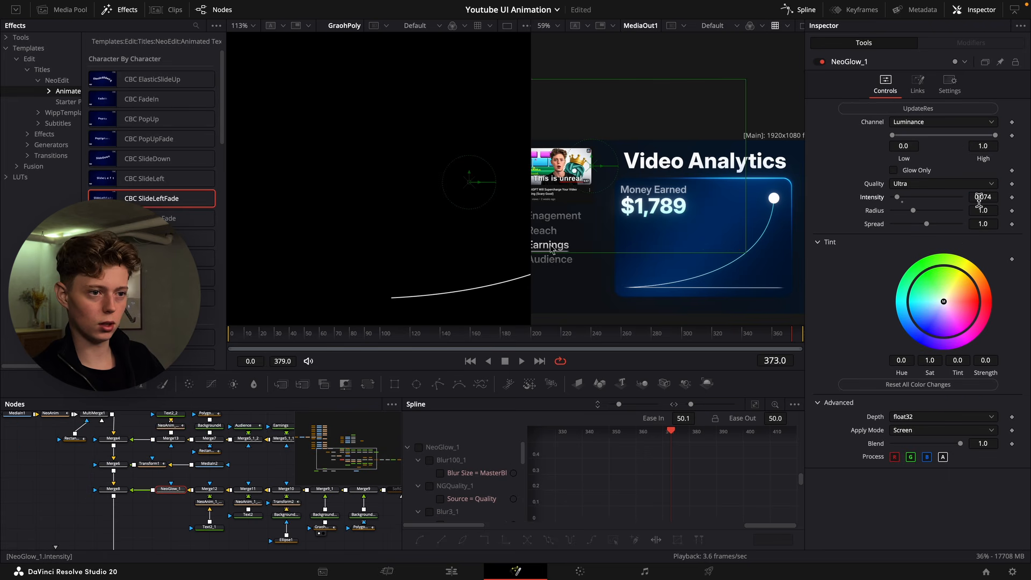
pyautogui.moveTo(185, 491); pyautogui.dragTo(117, 523)
pyautogui.moveTo(324, 505); pyautogui.dragTo(116, 498)
pyautogui.click(65, 483)
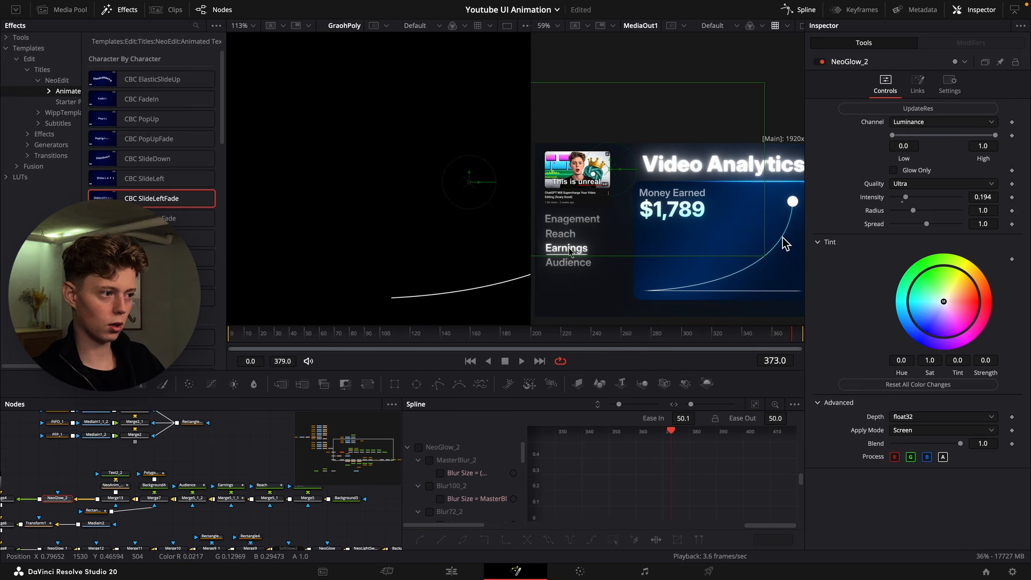
# Set the Intensity of the glow between Merge13 and Merge4 to 0.048.
pyautogui.click(982, 197)
pyautogui.write('0.031')
pyautogui.press('Return')
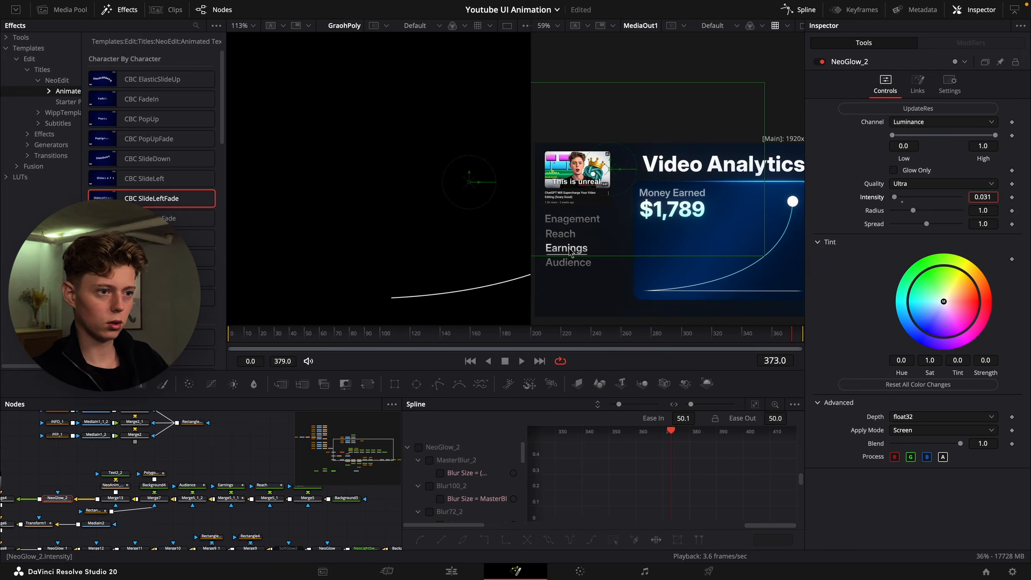
pyautogui.moveTo(983, 197); pyautogui.dragTo(990, 197)
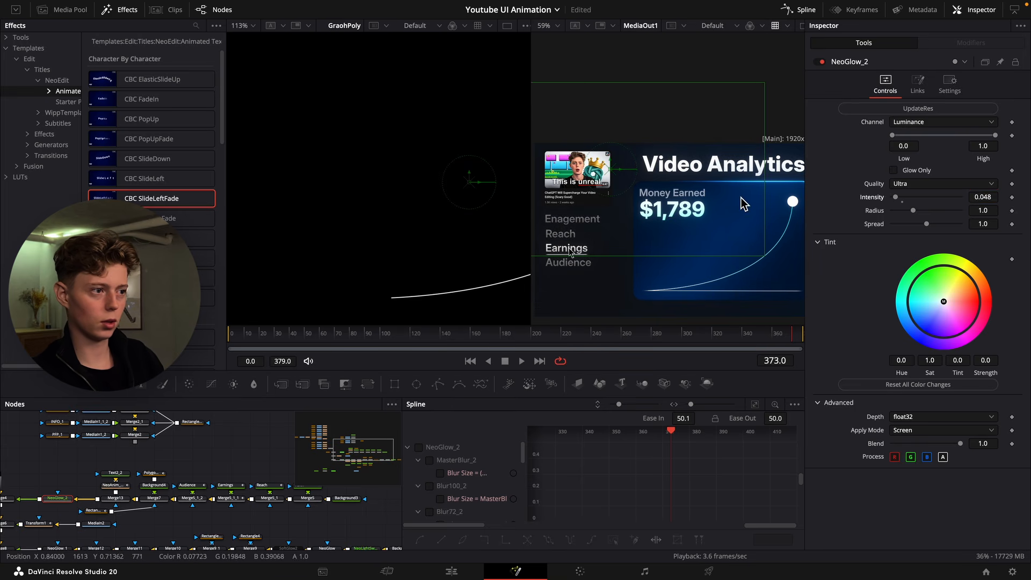
# Insert a Transform node between Merge1 and MediaOut1.
pyautogui.moveTo(743, 201); pyautogui.dragTo(690, 211)
pyautogui.scroll(-4, 690, 211)
pyautogui.moveTo(234, 496); pyautogui.dragTo(188, 516)
pyautogui.click(132, 439)
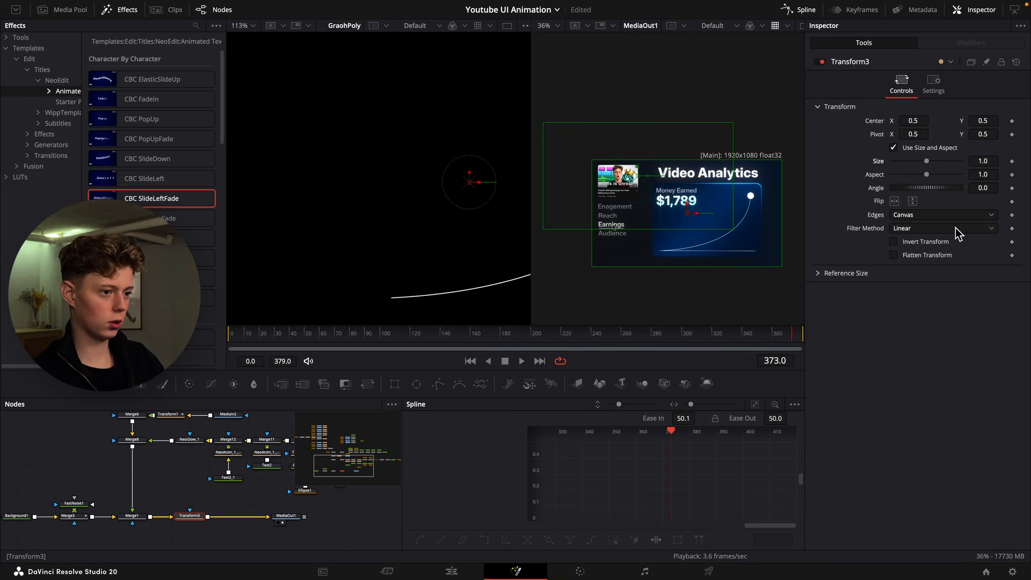
# Keyframe Transform3's Size from 1.0 at frame 0 to 1.021 at frame 379 and check an in-between frame.
pyautogui.click(1012, 161)
pyautogui.press('Home')
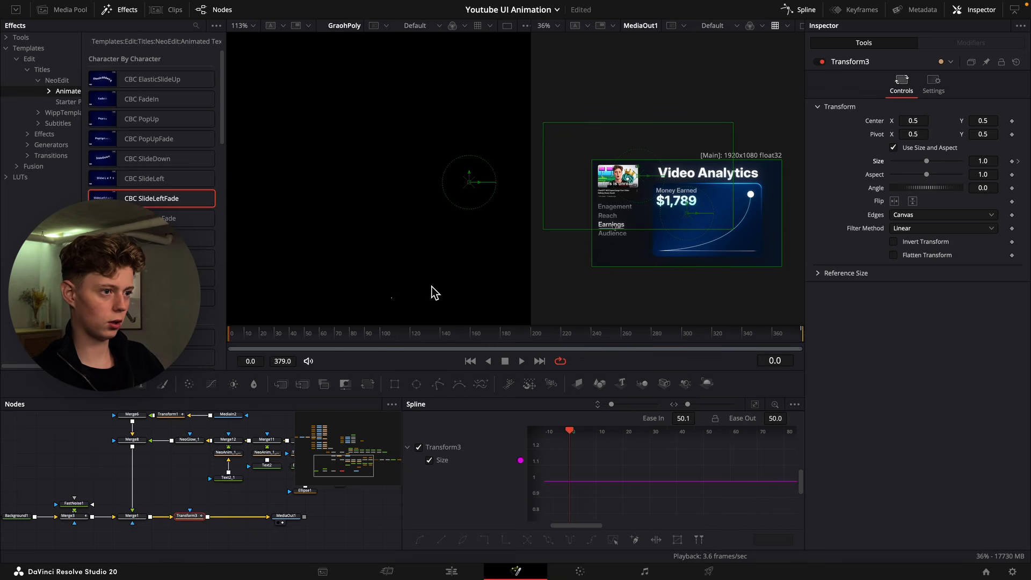
pyautogui.press('End')
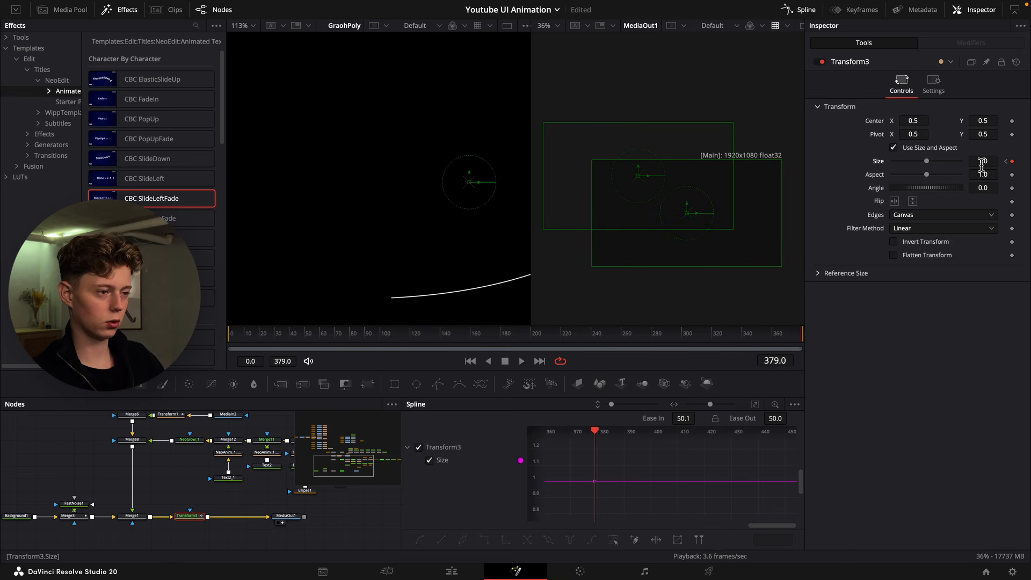
pyautogui.moveTo(981, 166); pyautogui.dragTo(991, 165)
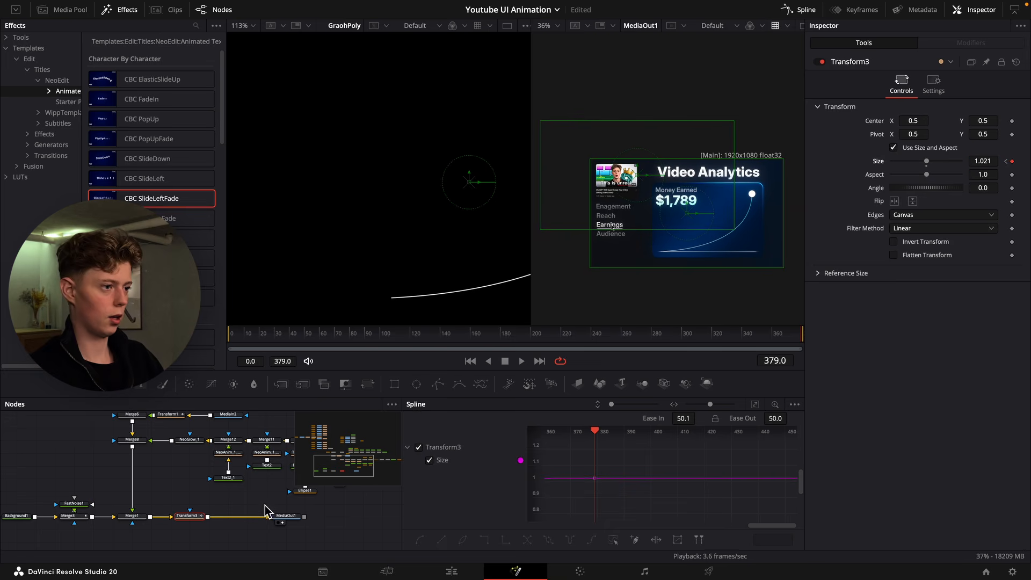
pyautogui.click(571, 333)
pyautogui.scroll(3, 226, 478)
pyautogui.hscroll(5, 212, 505)
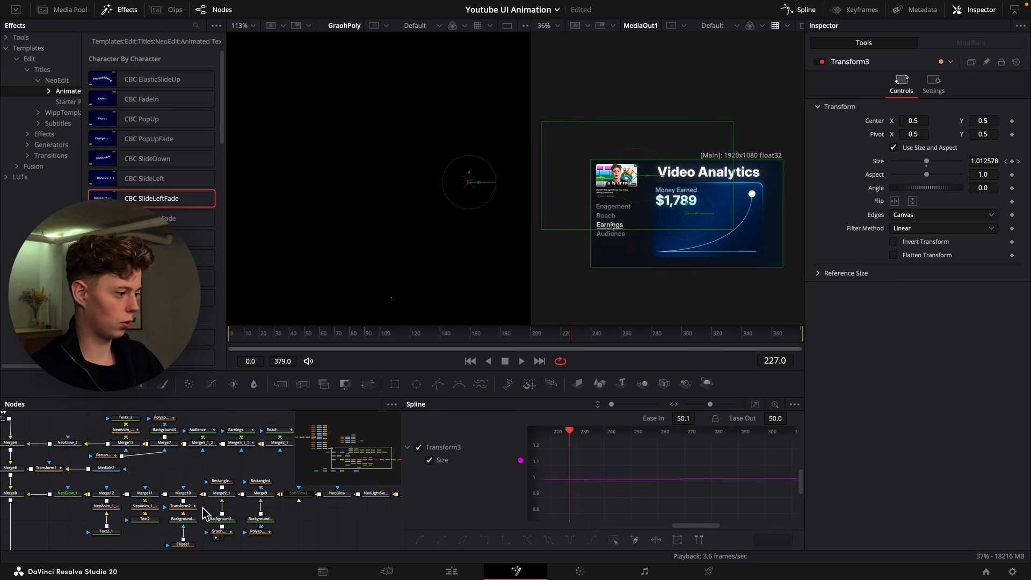
# Try enabling Motion Blur on the GraohPoly mask of the graph line, and switch it back off.
pyautogui.hscroll(3, 203, 508)
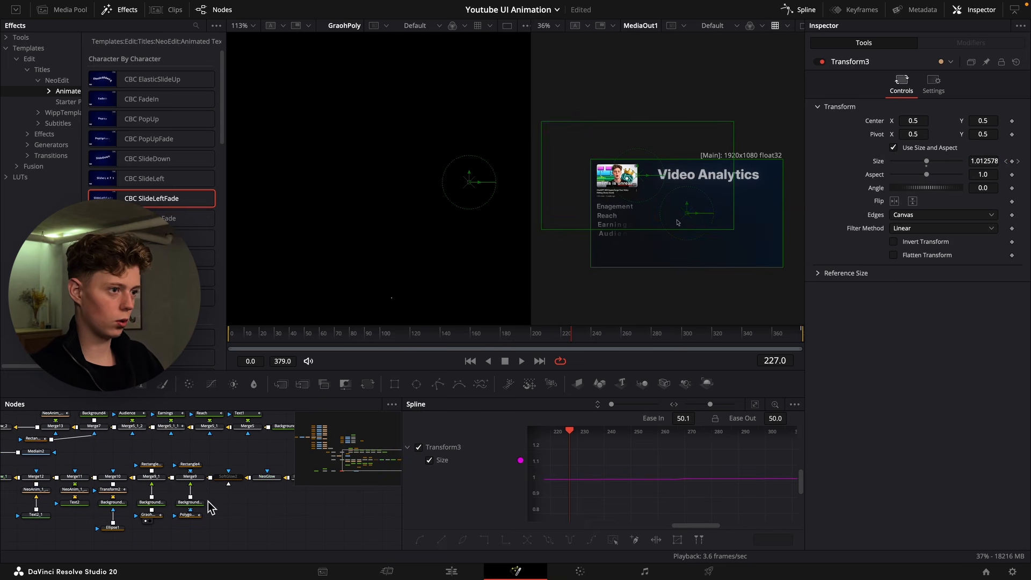
pyautogui.hscroll(-6, 212, 499)
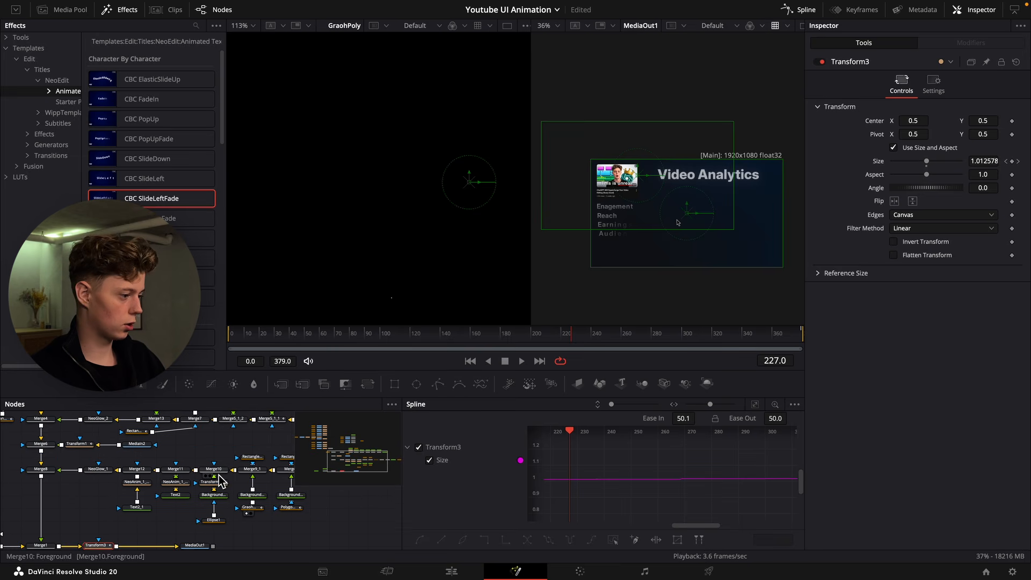
pyautogui.click(137, 506)
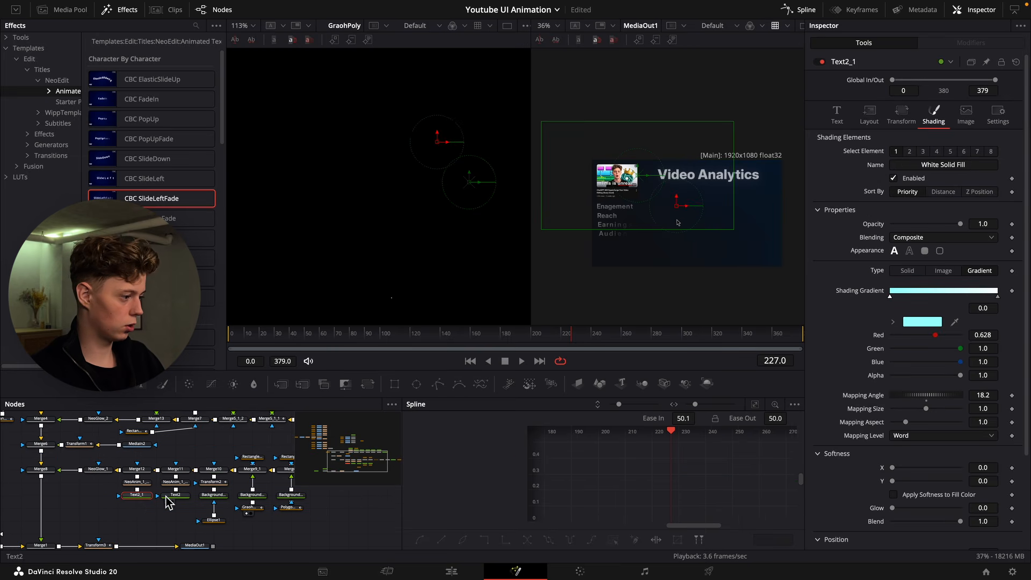
pyautogui.hscroll(4, 161, 499)
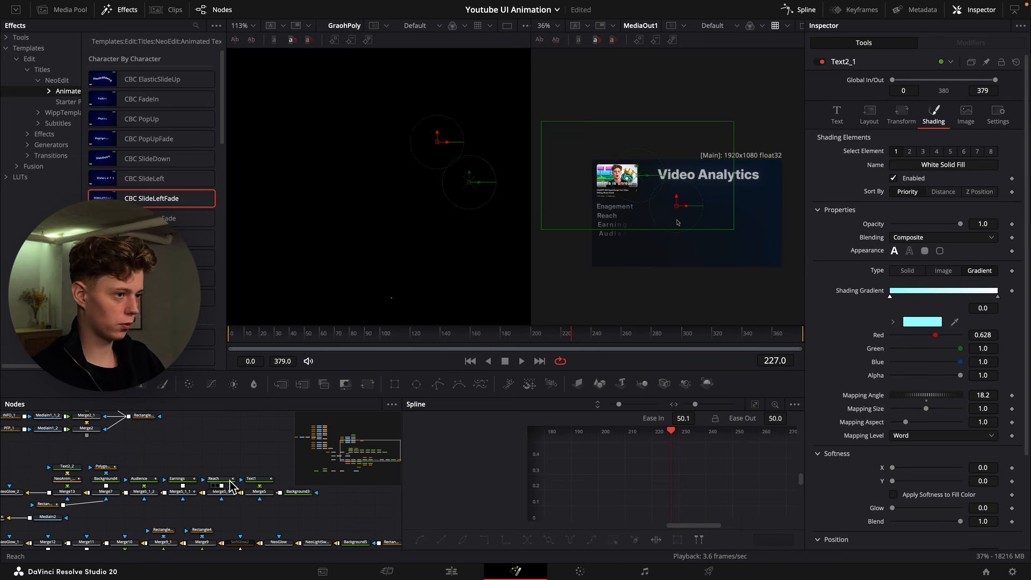
pyautogui.scroll(-5, 231, 486)
pyautogui.click(180, 488)
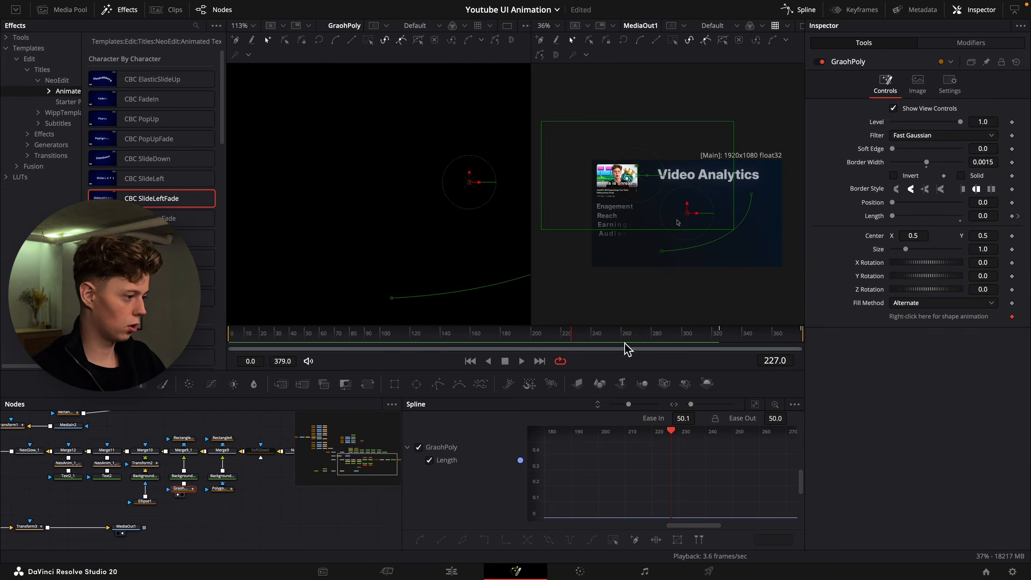
pyautogui.click(948, 85)
pyautogui.click(918, 121)
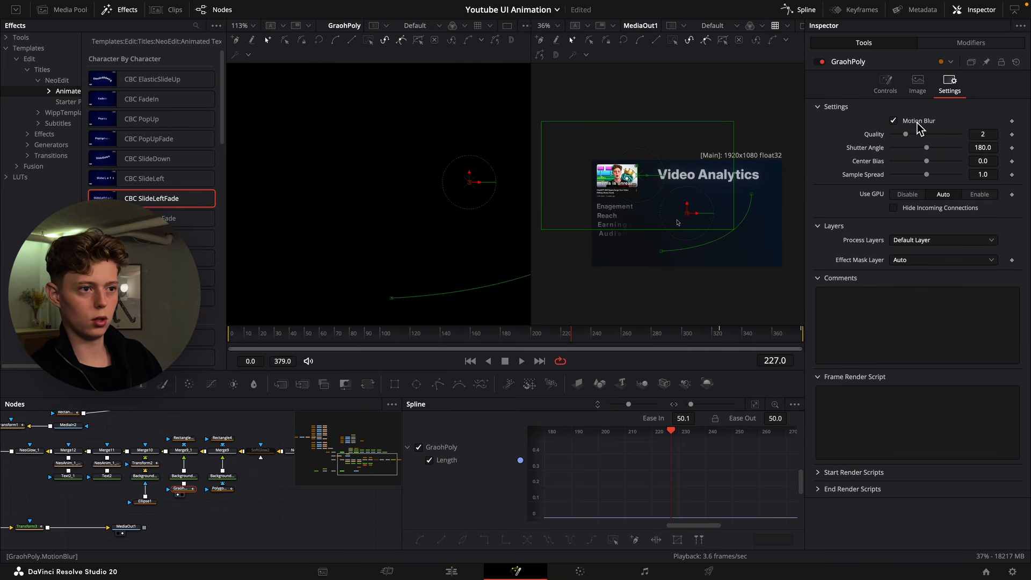
pyautogui.click(917, 123)
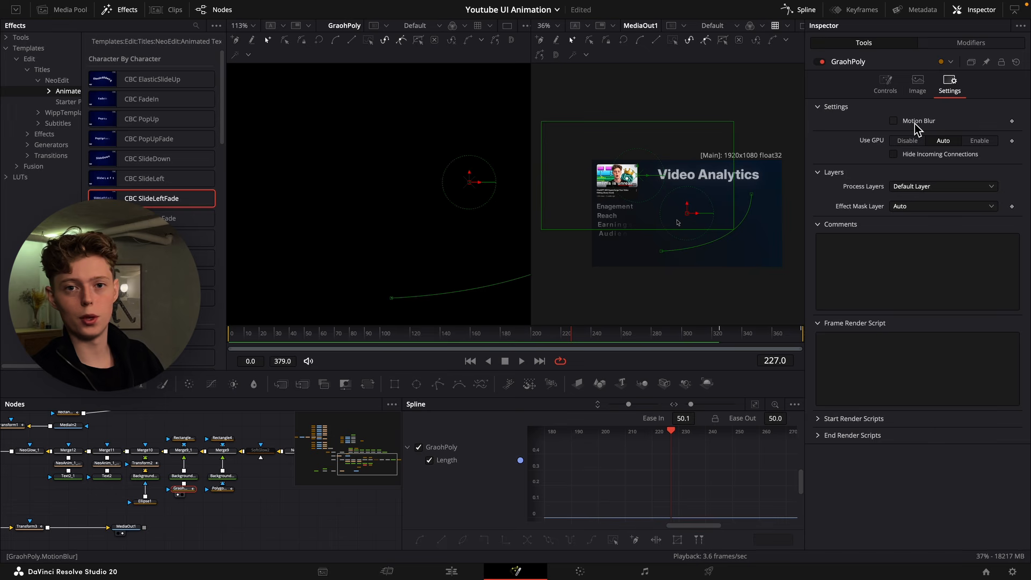